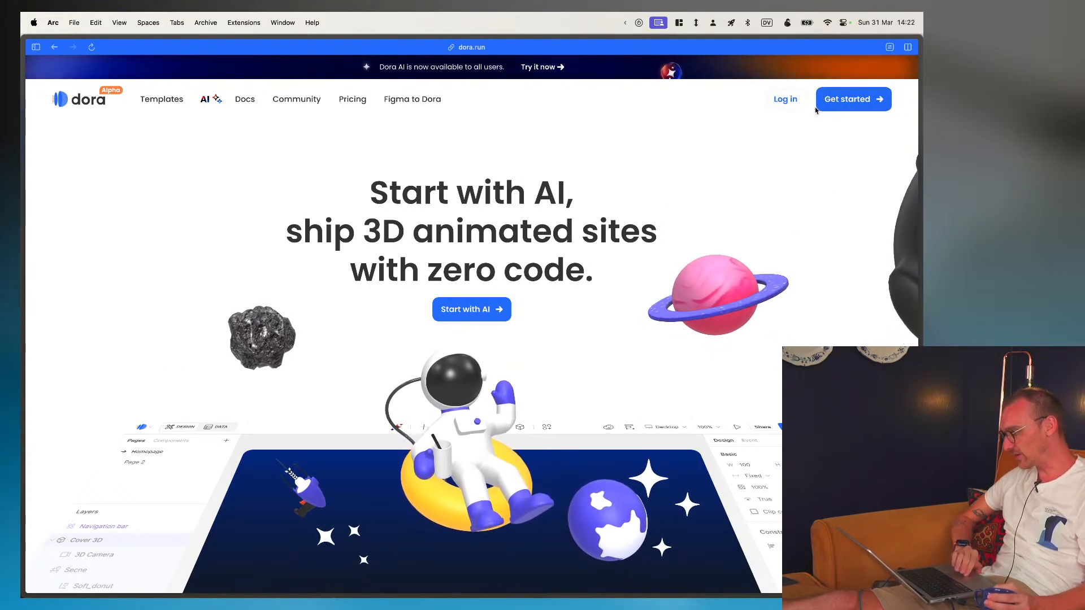
- Switch to OBS, put the Me scene on air, and return to the Dora site in the browser
{"action": "mouse_move", "coordinate": [922, 147]}
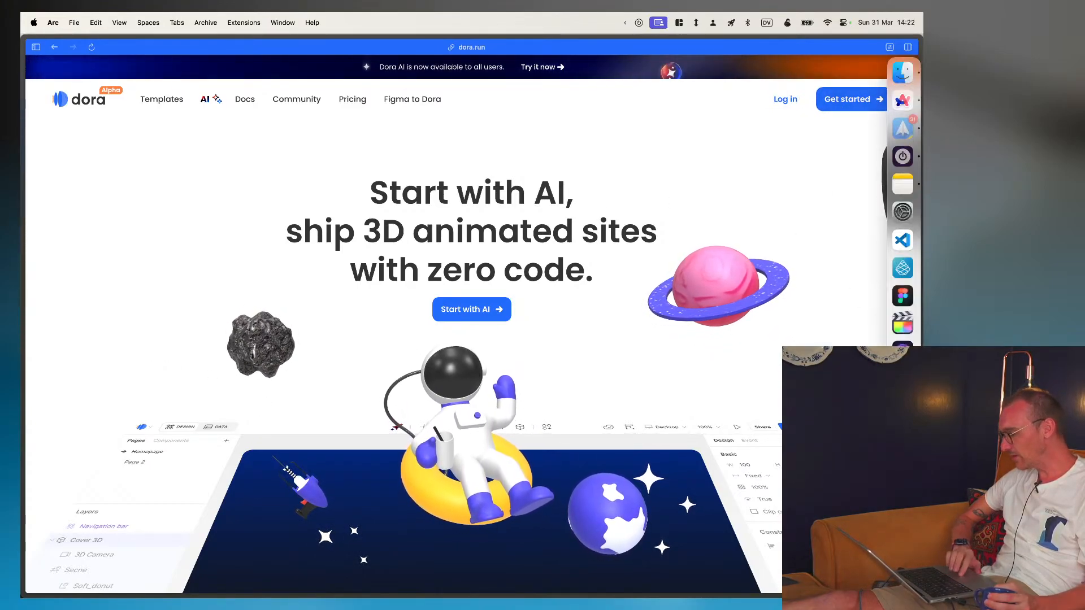
{"action": "key", "text": "super+Tab"}
{"action": "left_click", "coordinate": [252, 401]}
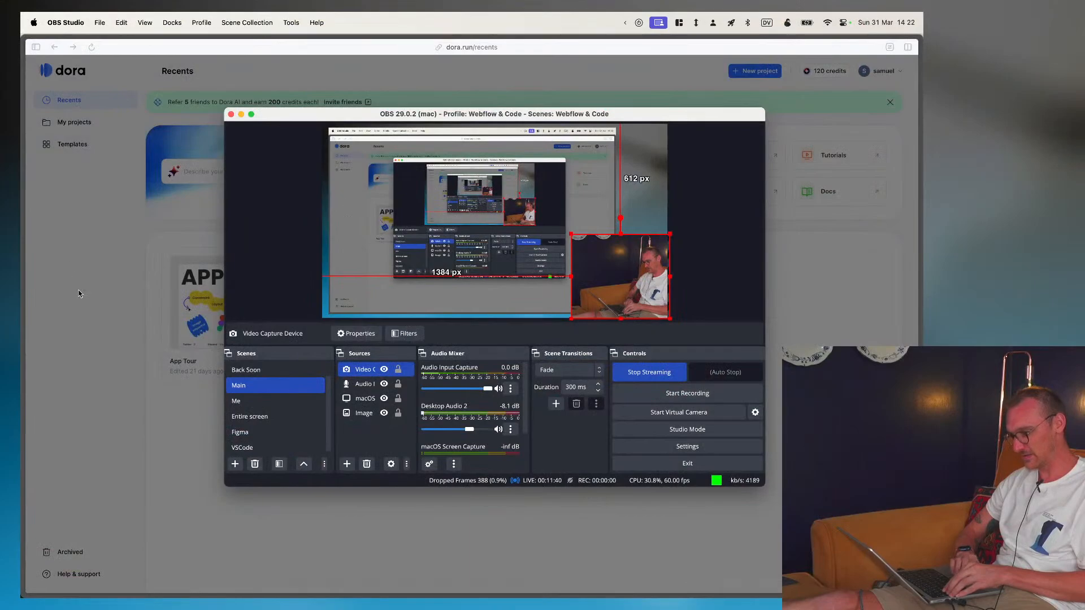
{"action": "left_click", "coordinate": [79, 293]}
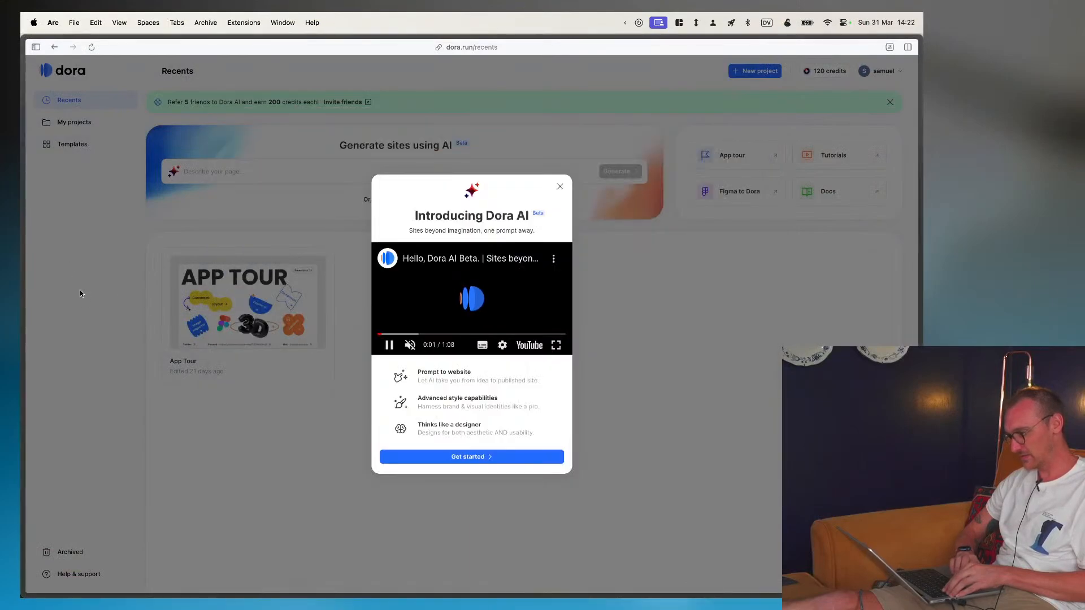
- Dismiss the Dora AI introduction and create a new blank project
{"action": "left_click", "coordinate": [562, 188]}
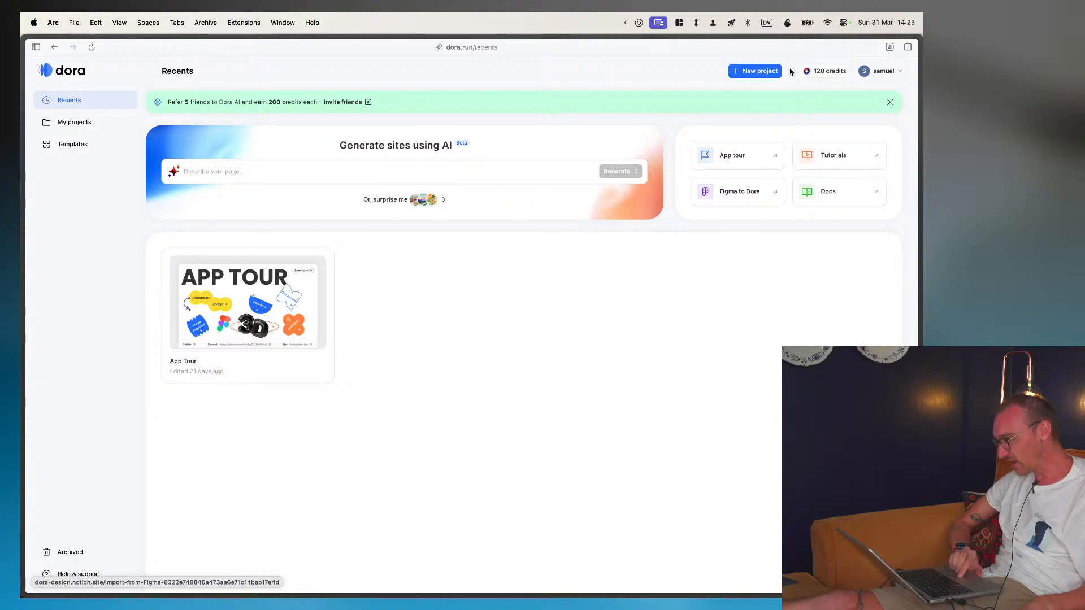
{"action": "left_click", "coordinate": [767, 78]}
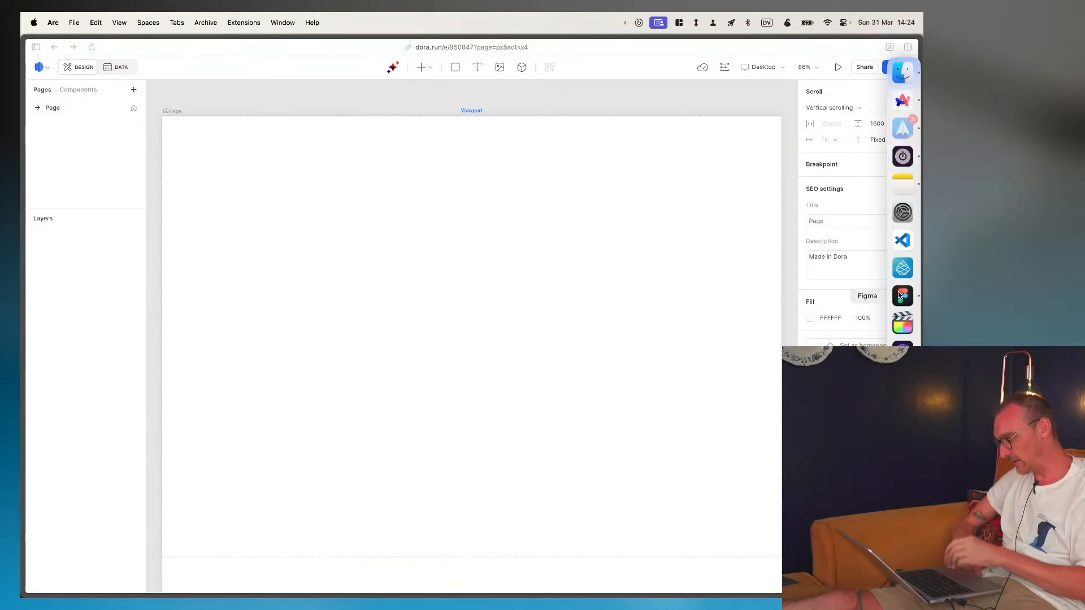
- Switch to Figma and bring up the landing page mockup in the Figma to Webflow file
{"action": "left_click", "coordinate": [898, 294]}
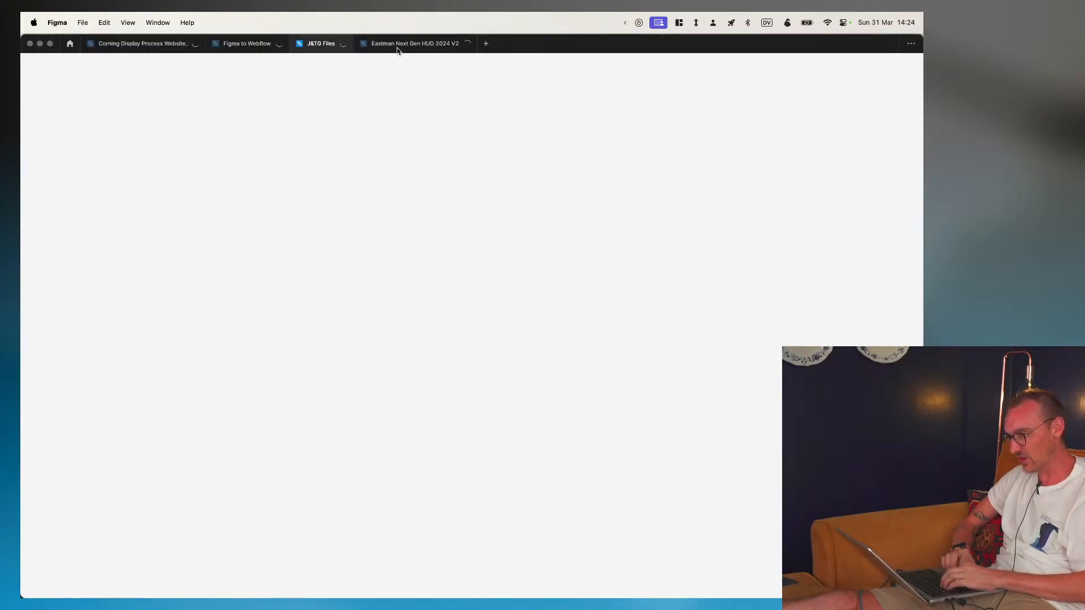
{"action": "left_click", "coordinate": [260, 44]}
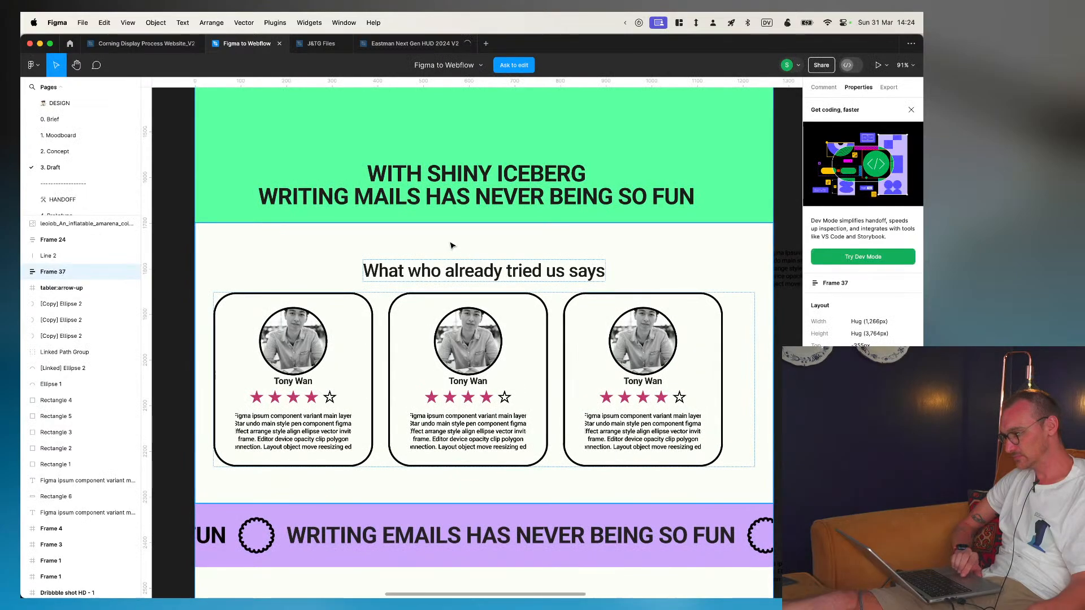
{"action": "scroll", "coordinate": [465, 275], "scroll_direction": "down", "scroll_amount": 5}
{"action": "scroll", "coordinate": [465, 275], "scroll_direction": "up", "scroll_amount": 3}
{"action": "scroll", "coordinate": [465, 275], "scroll_direction": "up", "scroll_amount": 10}
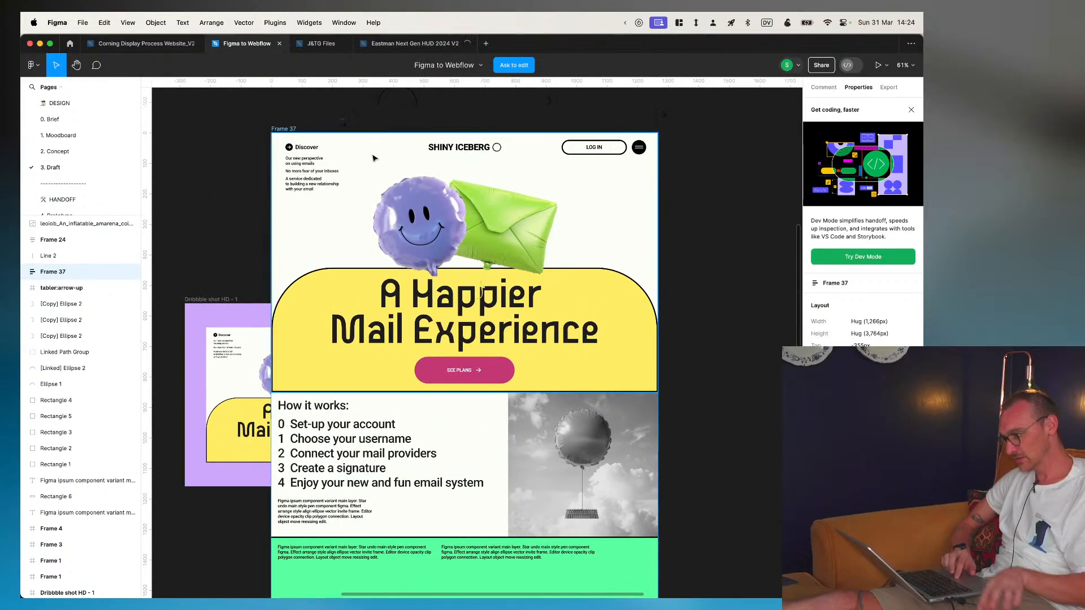
- Select the mockup's hero section and examine its navigation bar, balloon images and headline up close
{"action": "left_click", "coordinate": [460, 149]}
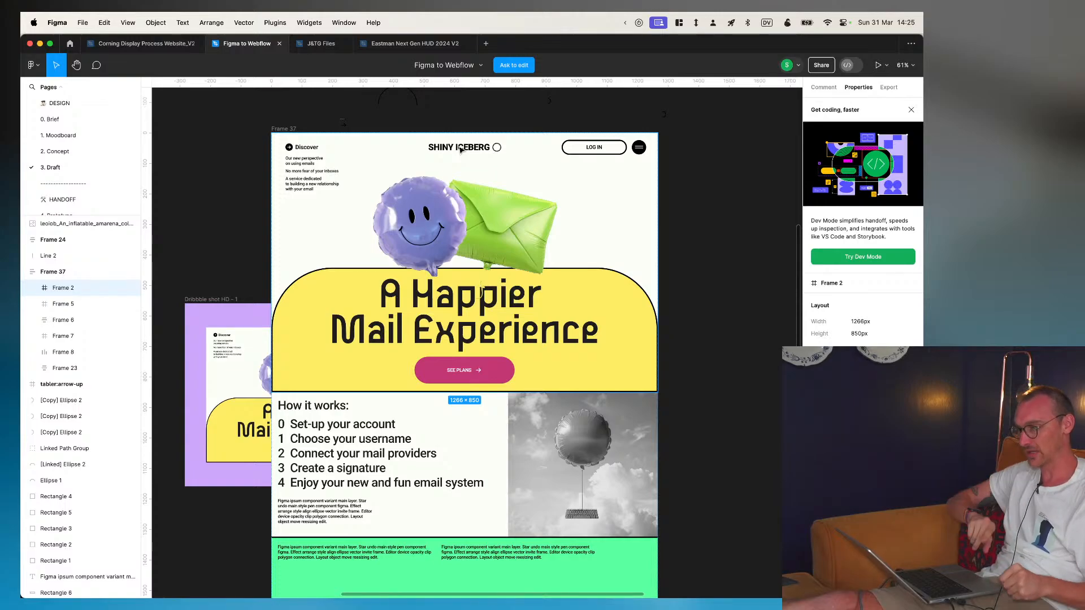
{"action": "scroll", "coordinate": [486, 154], "scroll_direction": "up", "scroll_amount": 5}
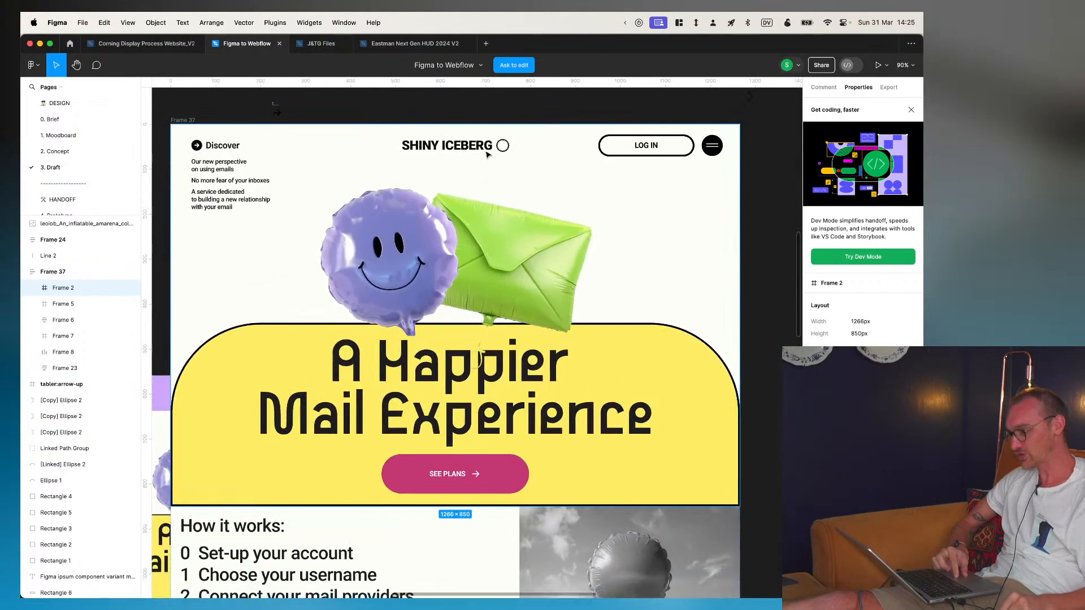
{"action": "scroll", "coordinate": [449, 150], "scroll_direction": "up", "scroll_amount": 2}
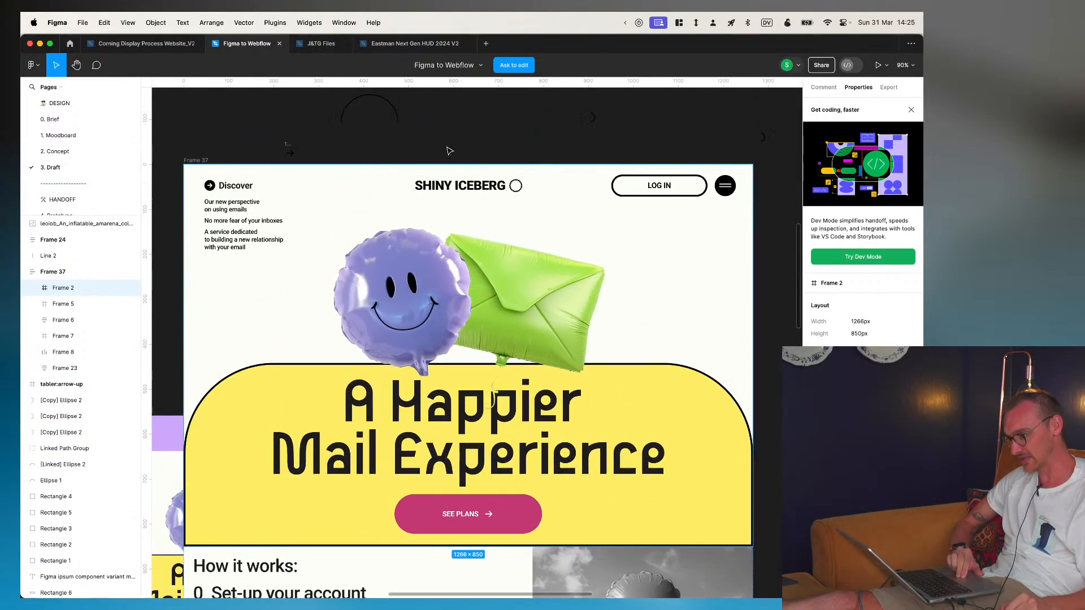
{"action": "scroll", "coordinate": [449, 150], "scroll_direction": "down", "scroll_amount": 2}
{"action": "scroll", "coordinate": [449, 150], "scroll_direction": "up", "scroll_amount": 2}
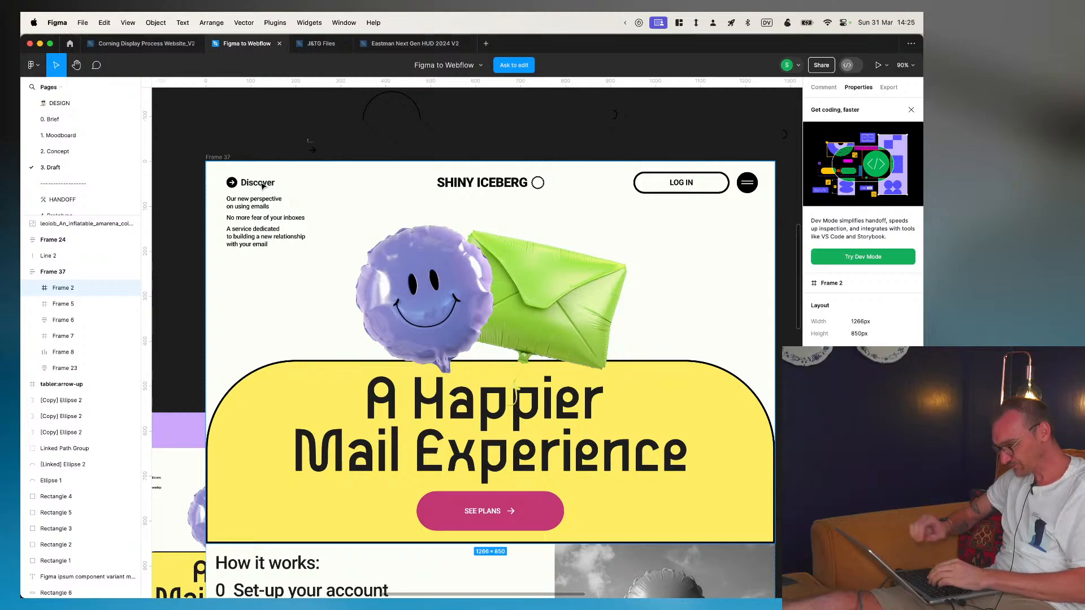
{"action": "scroll", "coordinate": [268, 187], "scroll_direction": "up", "scroll_amount": 3}
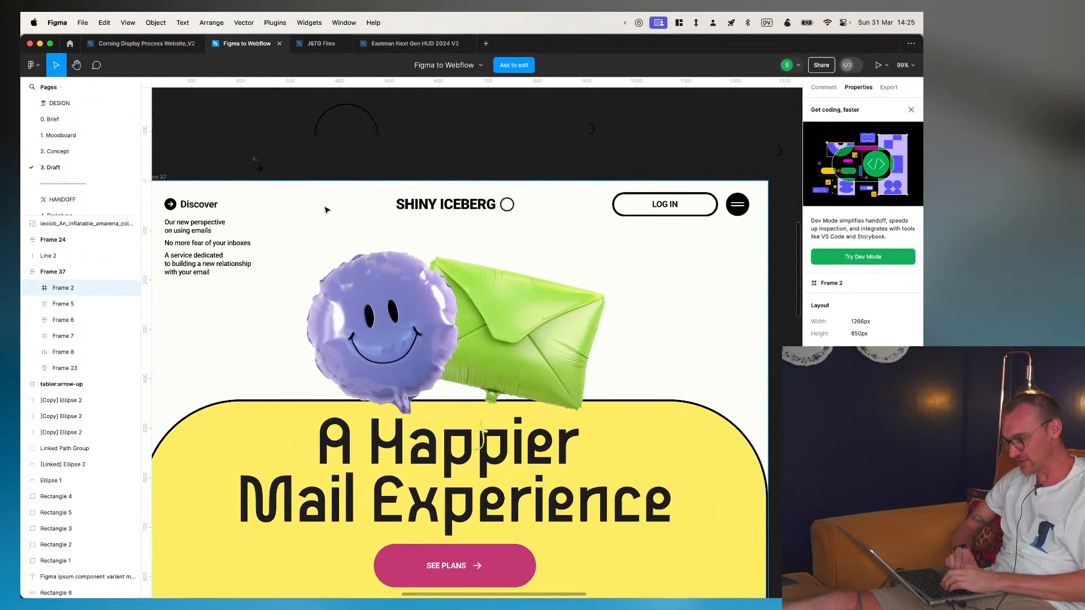
- Examine the mockup's sections below the hero, from How it works through the slogan and testimonials to the features
{"action": "scroll", "coordinate": [326, 212], "scroll_direction": "down", "scroll_amount": 10}
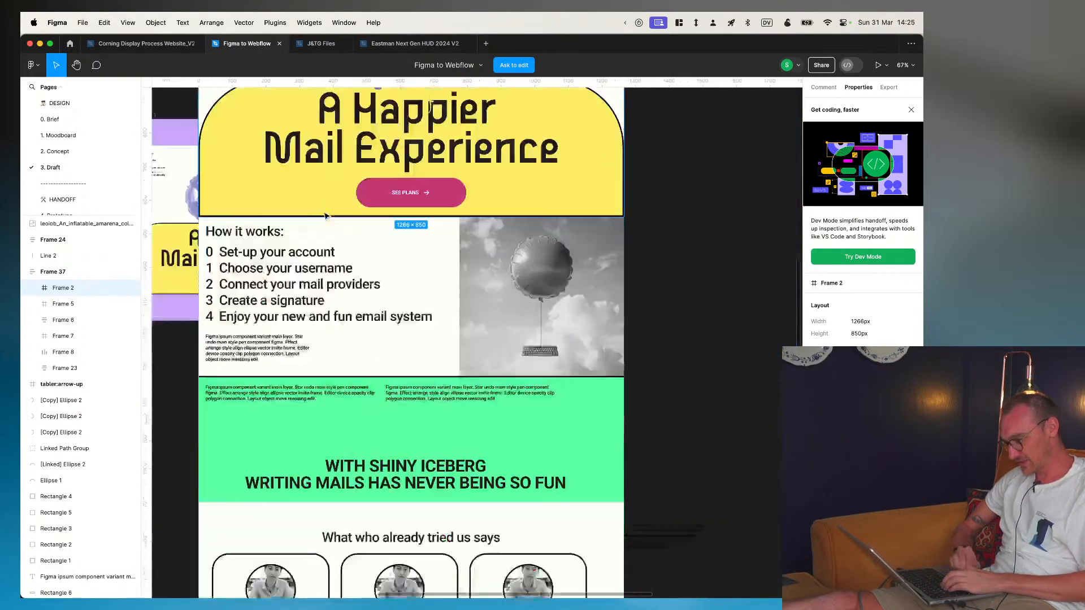
{"action": "scroll", "coordinate": [326, 215], "scroll_direction": "down", "scroll_amount": 4}
{"action": "scroll", "coordinate": [326, 217], "scroll_direction": "up", "scroll_amount": 2}
{"action": "scroll", "coordinate": [328, 226], "scroll_direction": "down", "scroll_amount": 5}
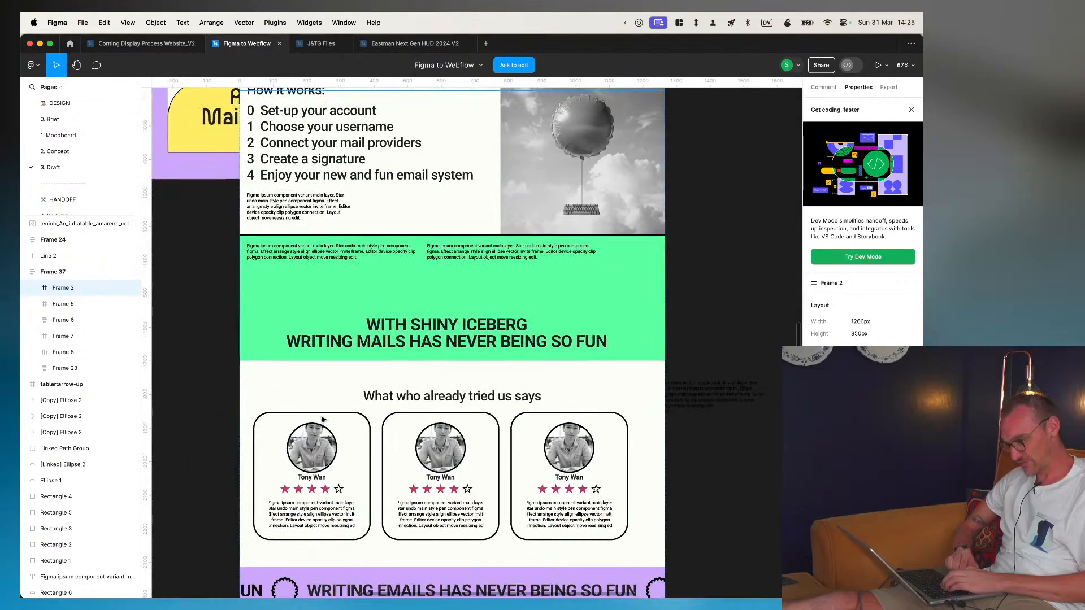
{"action": "scroll", "coordinate": [322, 419], "scroll_direction": "down", "scroll_amount": 5}
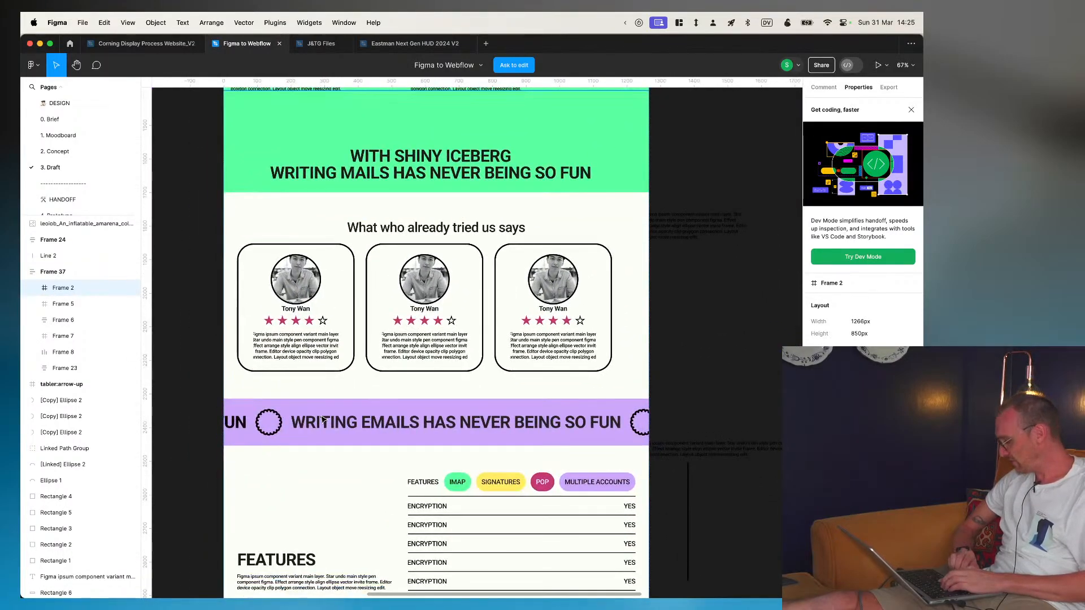
{"action": "scroll", "coordinate": [322, 419], "scroll_direction": "up", "scroll_amount": 8}
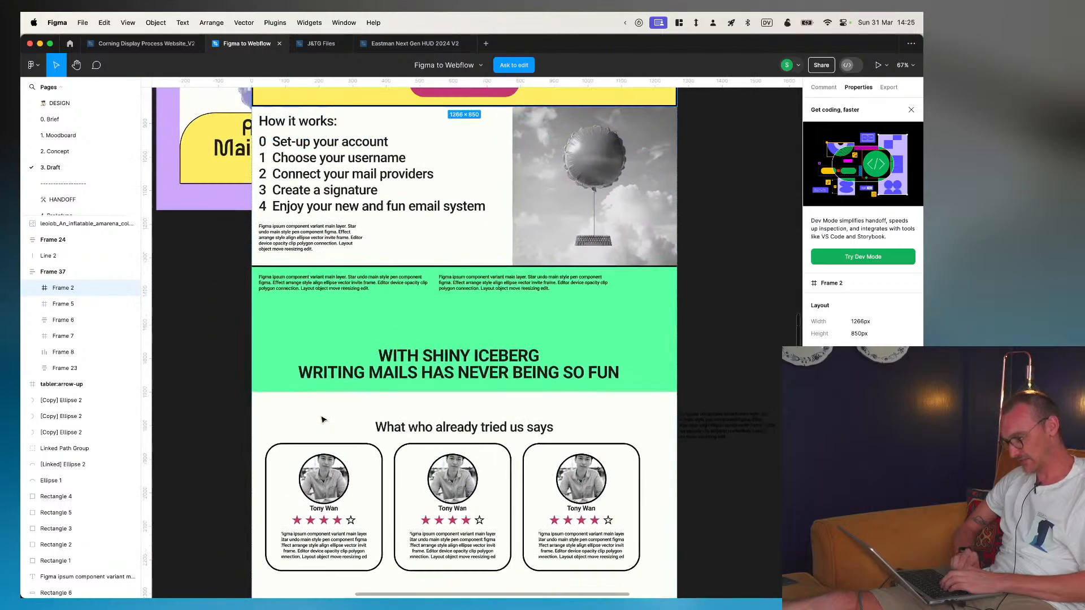
{"action": "scroll", "coordinate": [323, 419], "scroll_direction": "right", "scroll_amount": 1}
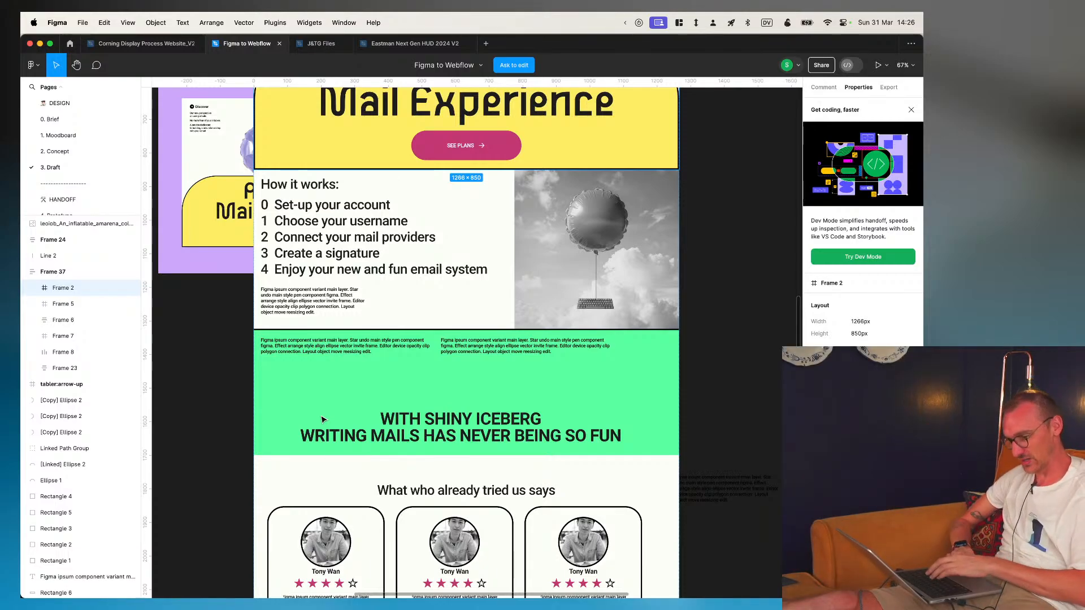
{"action": "scroll", "coordinate": [322, 419], "scroll_direction": "down", "scroll_amount": 10}
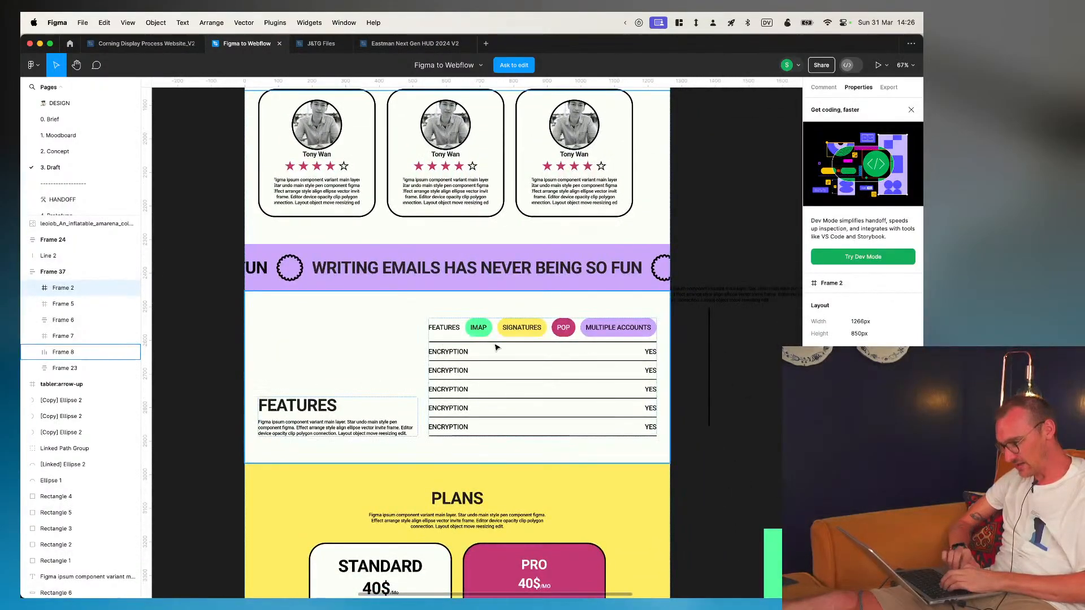
- Select the Features section of the mockup and examine its feature tags and table rows up close
{"action": "left_click", "coordinate": [497, 377]}
{"action": "scroll", "coordinate": [498, 377], "scroll_direction": "up", "scroll_amount": 3}
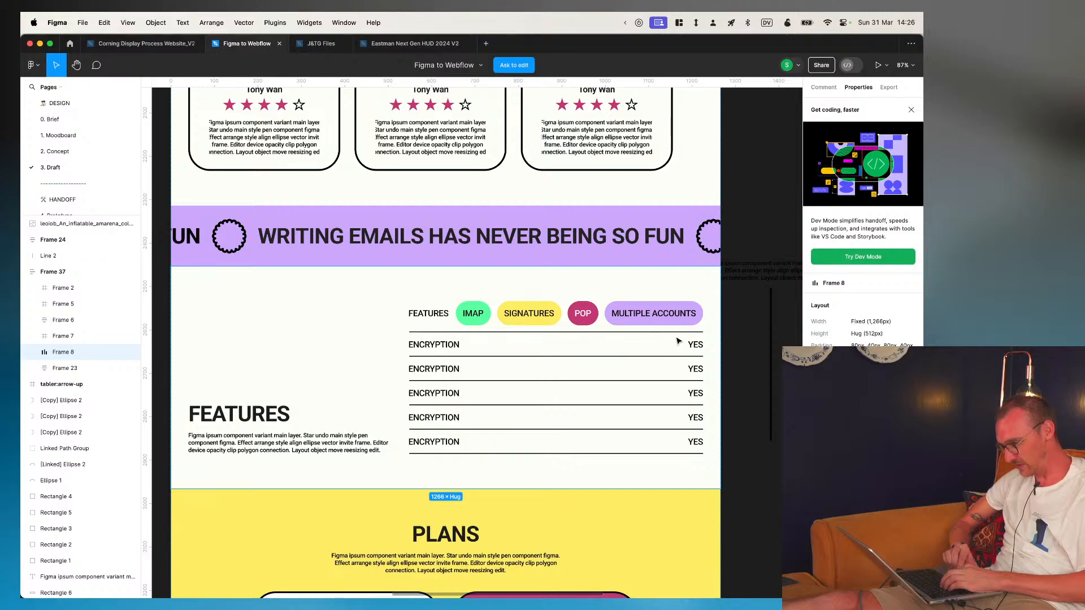
{"action": "scroll", "coordinate": [342, 381], "scroll_direction": "up", "scroll_amount": 1}
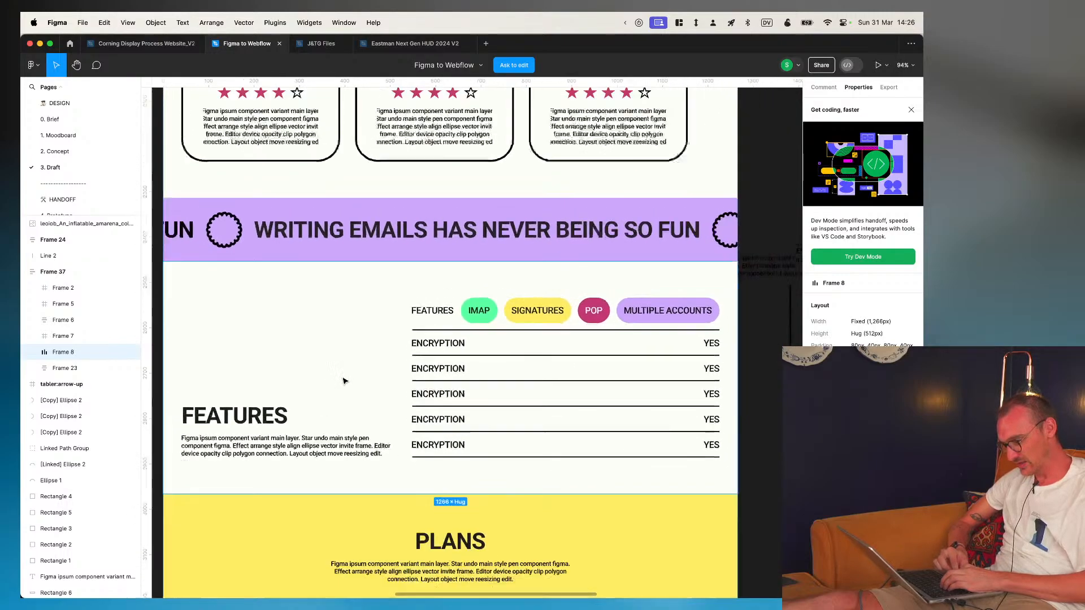
{"action": "scroll", "coordinate": [344, 381], "scroll_direction": "down", "scroll_amount": 7}
{"action": "scroll", "coordinate": [344, 381], "scroll_direction": "up", "scroll_amount": 7}
{"action": "scroll", "coordinate": [344, 380], "scroll_direction": "down", "scroll_amount": 1}
{"action": "scroll", "coordinate": [343, 380], "scroll_direction": "up", "scroll_amount": 1}
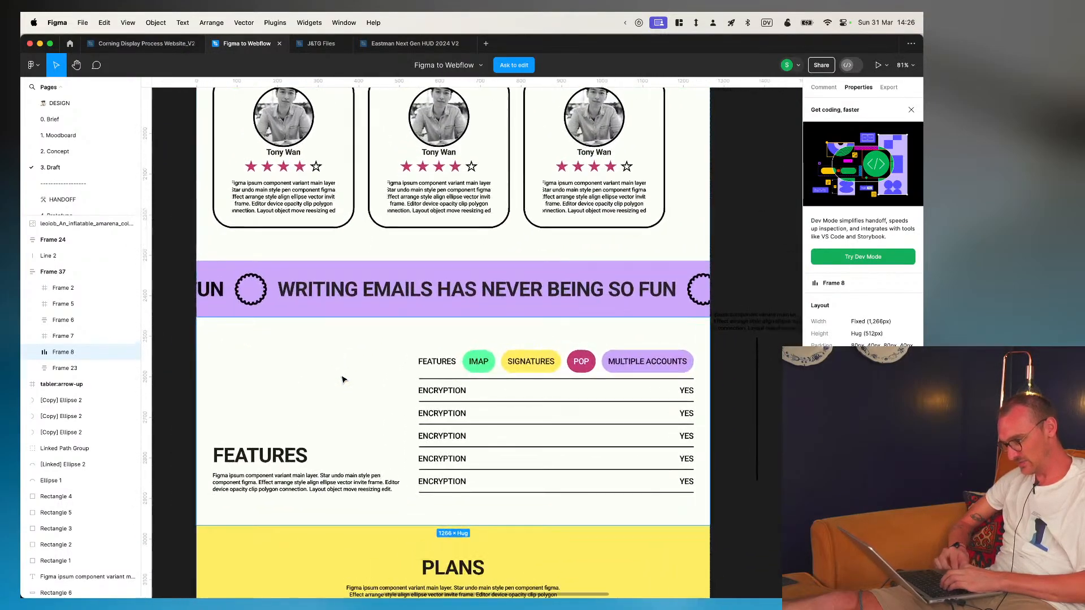
{"action": "scroll", "coordinate": [342, 378], "scroll_direction": "down", "scroll_amount": 1}
- Switch back to Dora in the browser and open the settings of the project's only page
{"action": "key", "text": "super+Tab"}
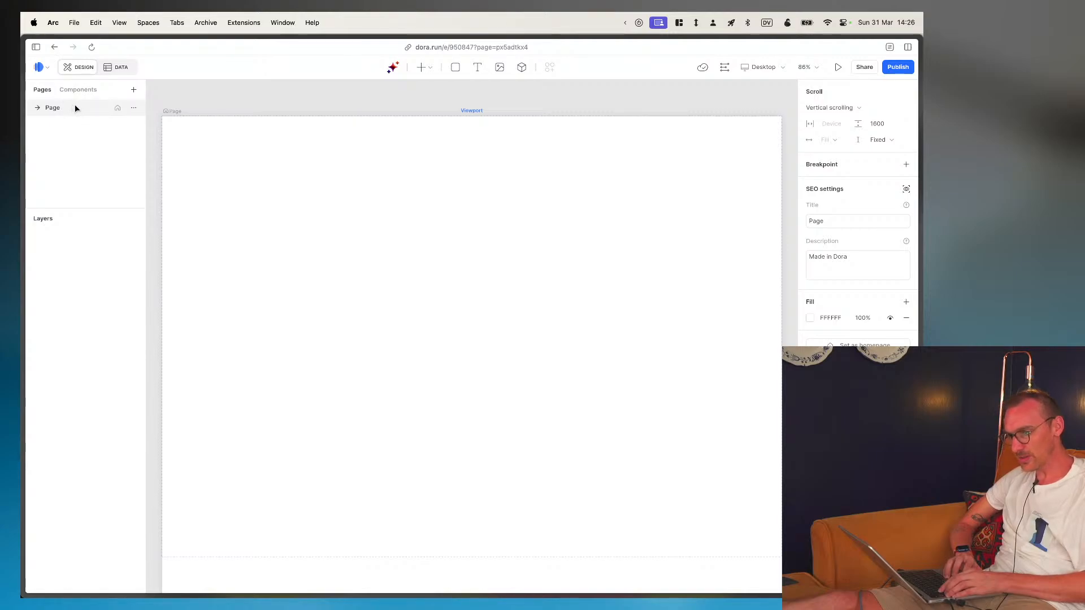
{"action": "left_click", "coordinate": [133, 111]}
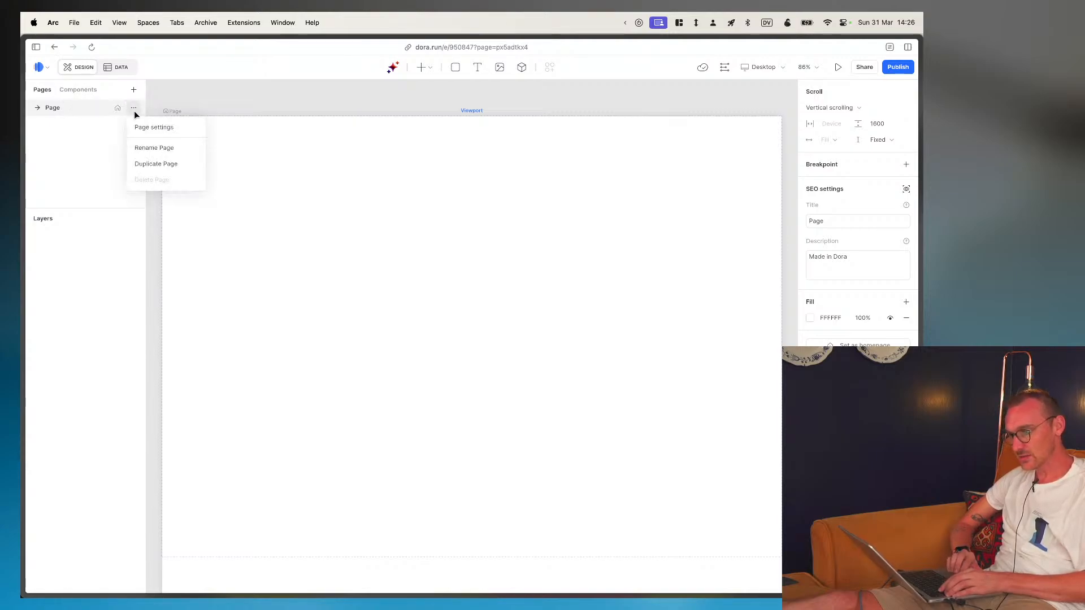
{"action": "left_click", "coordinate": [134, 111]}
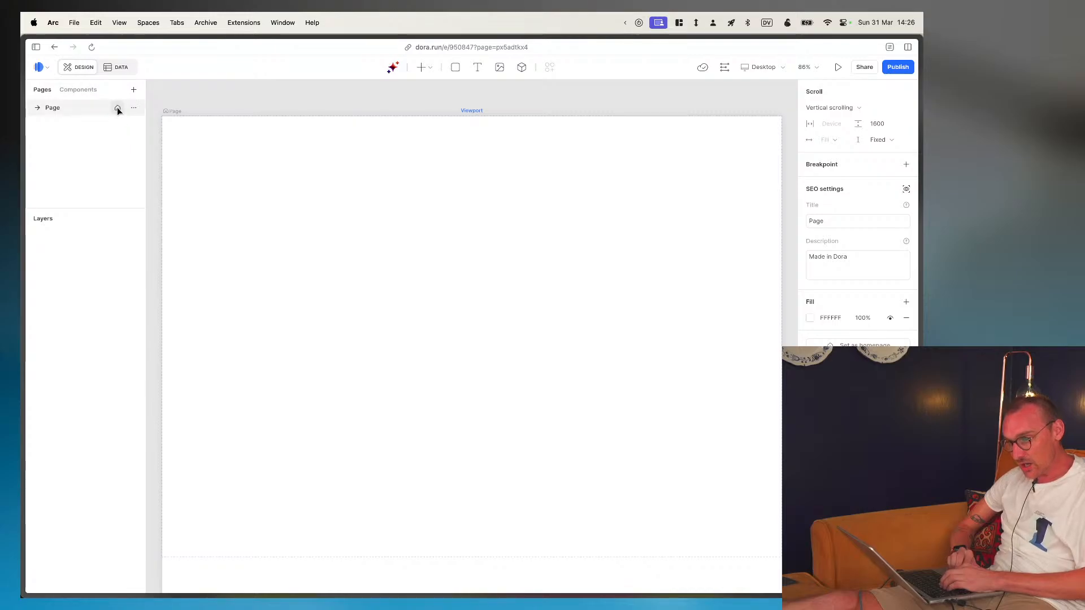
{"action": "left_click", "coordinate": [134, 108]}
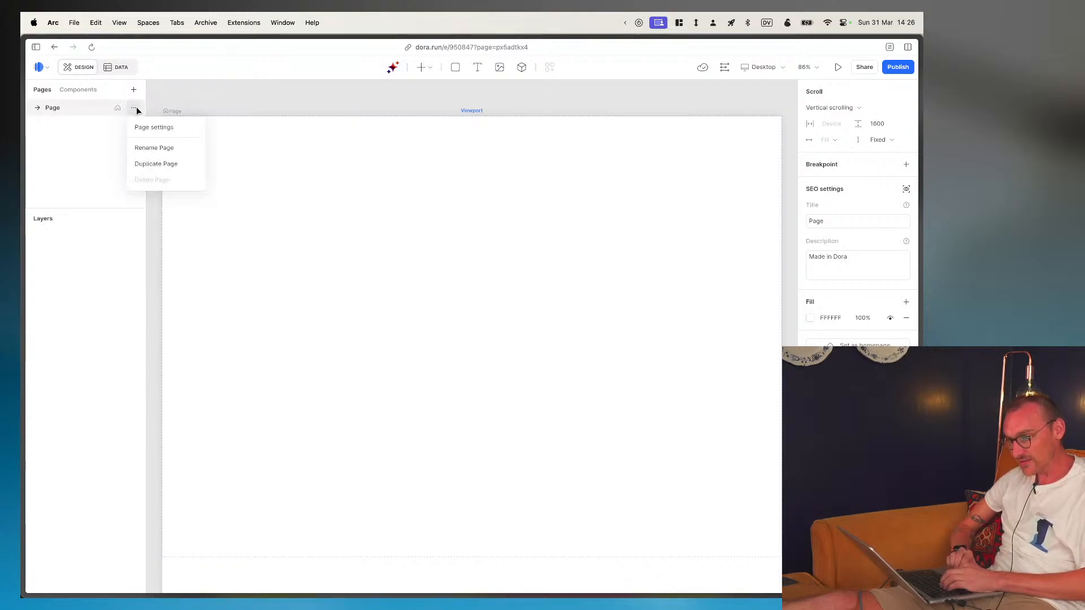
{"action": "left_click", "coordinate": [141, 126]}
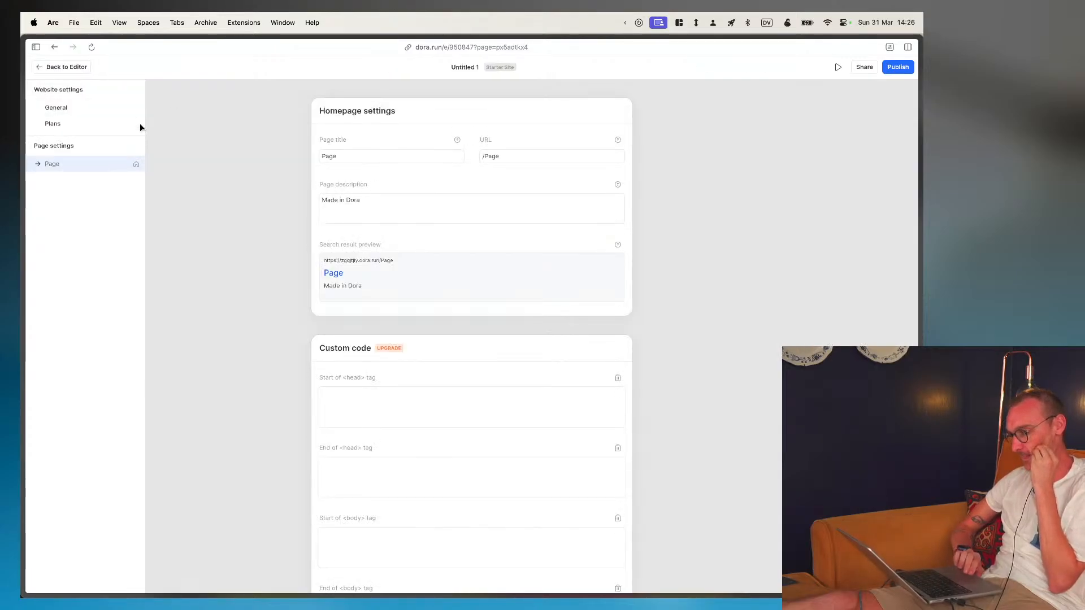
- Clear the homepage's URL slug so that its path is just "/"
{"action": "left_click", "coordinate": [493, 161]}
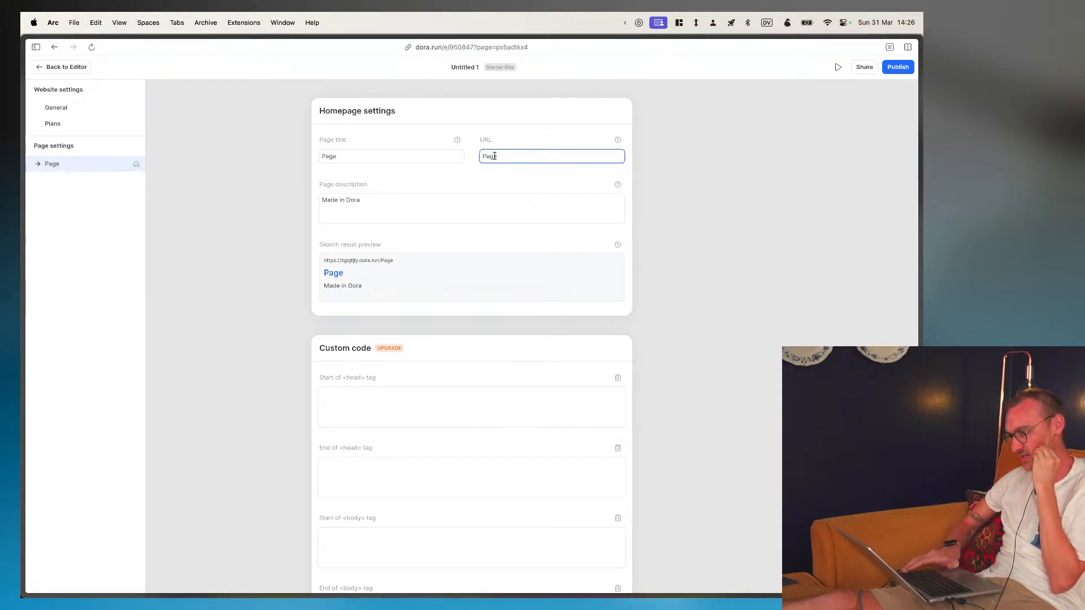
{"action": "key", "text": "BackSpace"}
{"action": "key", "text": "BackSpace"}
{"action": "key", "text": "BackSpace"}
{"action": "key", "text": "BackSpace"}
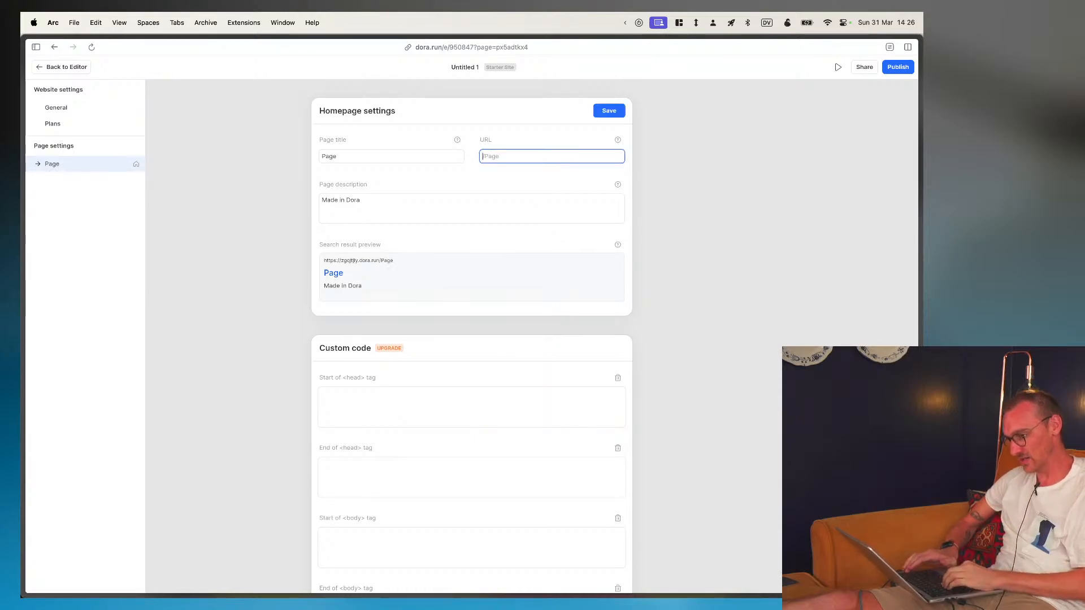
{"action": "left_click", "coordinate": [286, 159]}
{"action": "double_click", "coordinate": [499, 156]}
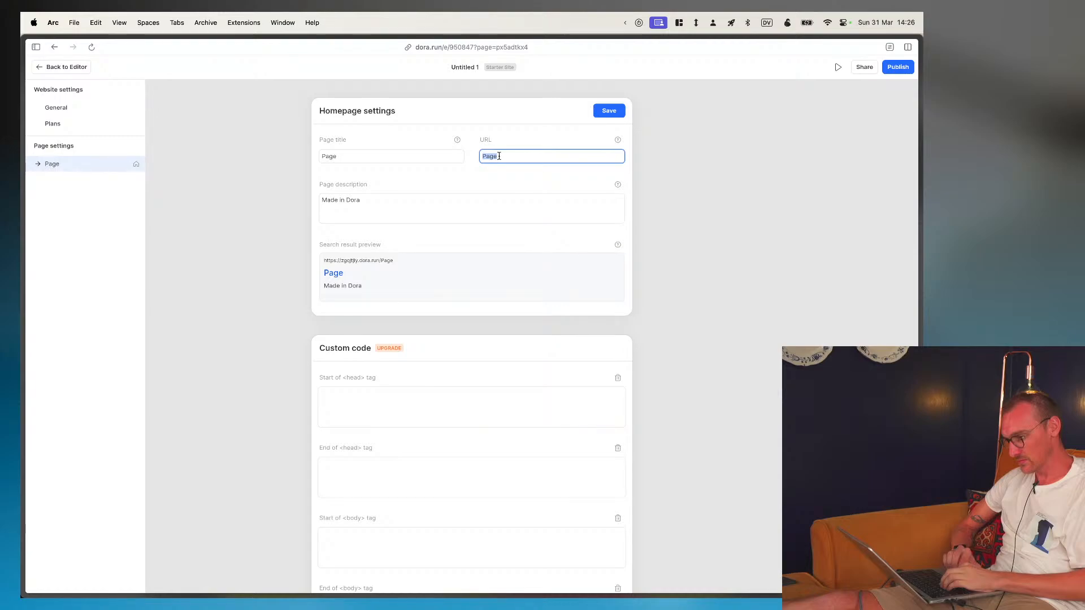
{"action": "key", "text": "BackSpace"}
{"action": "left_click", "coordinate": [250, 242]}
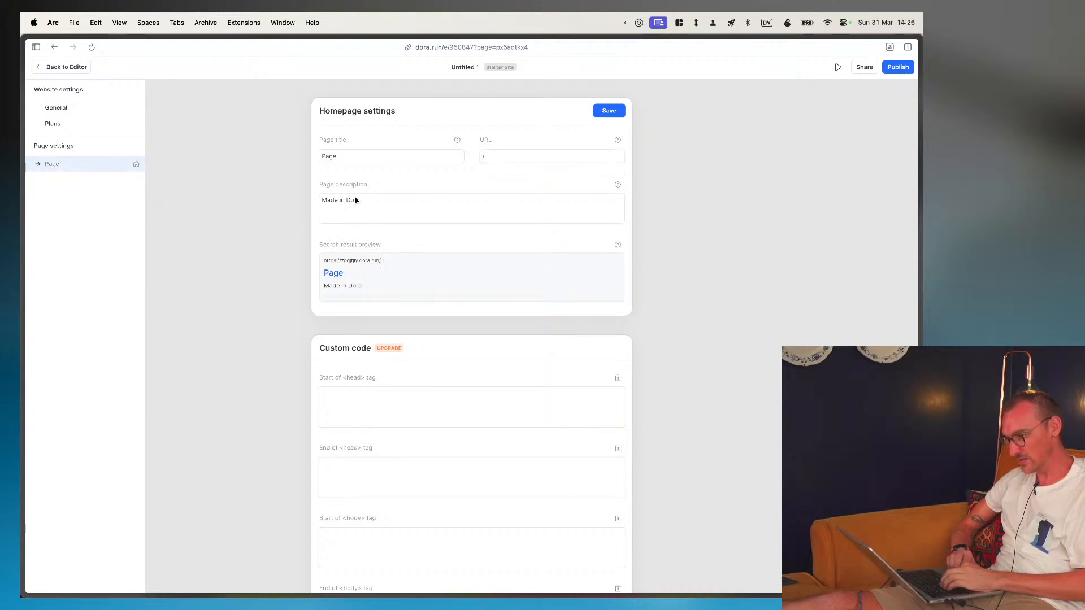
- Review the page description and the custom code fields for the head and body tags
{"action": "left_click", "coordinate": [355, 197]}
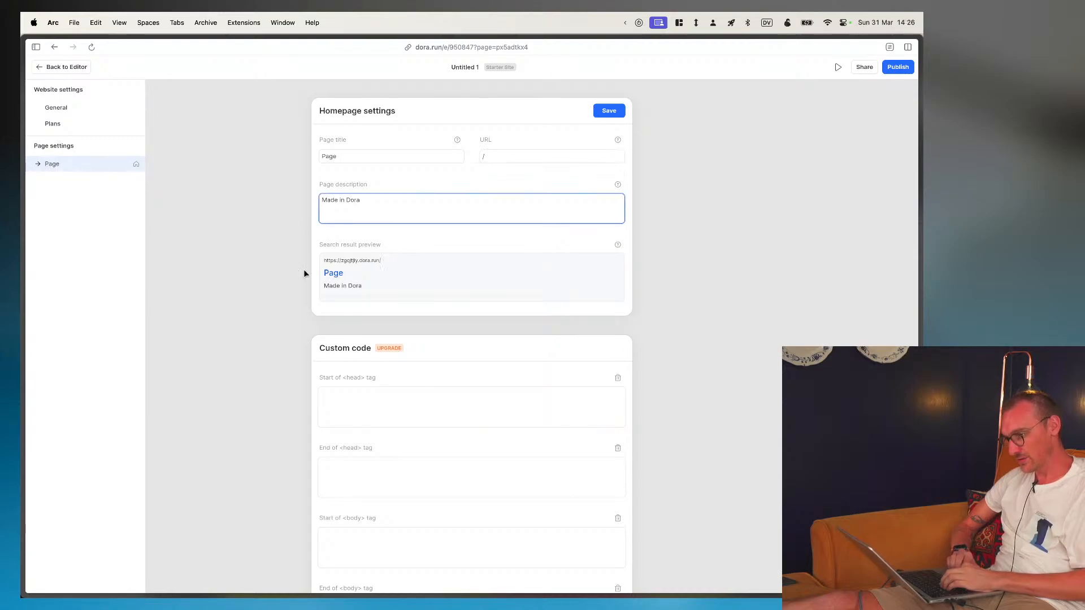
{"action": "scroll", "coordinate": [254, 316], "scroll_direction": "down", "scroll_amount": 2}
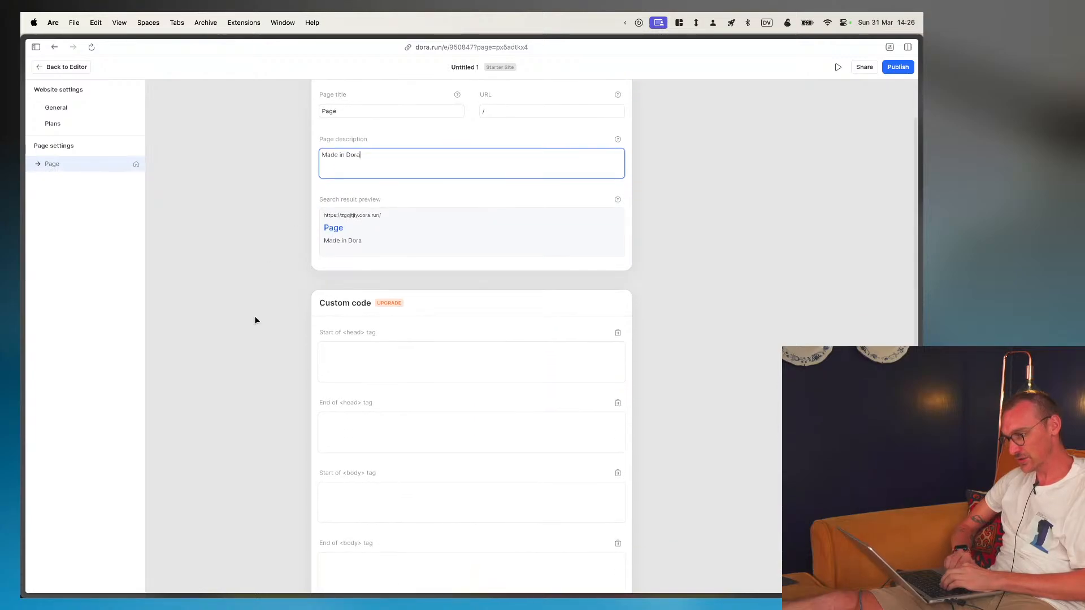
{"action": "left_click", "coordinate": [350, 359]}
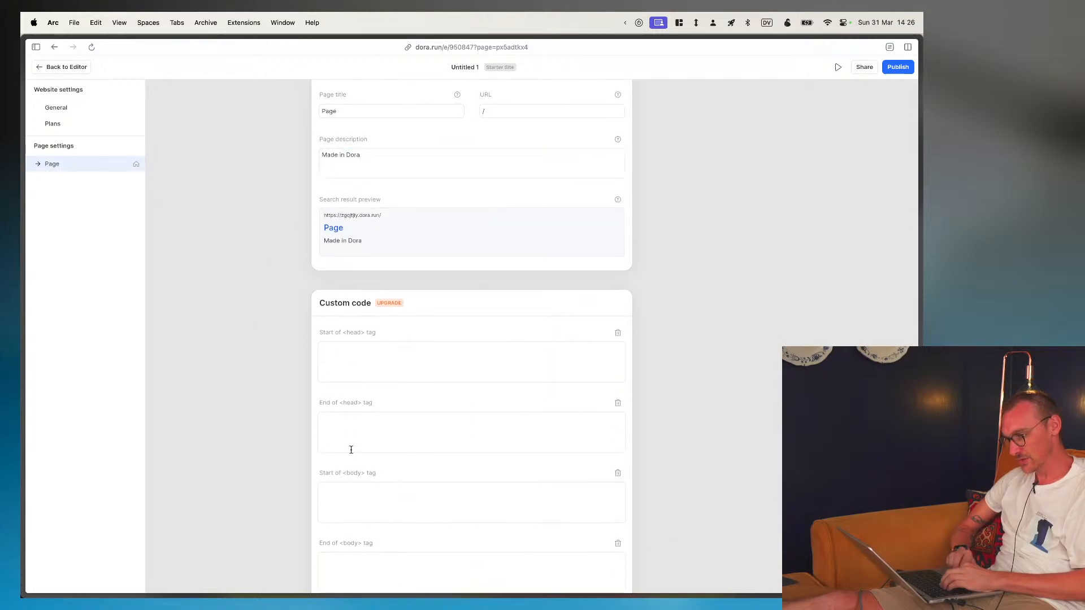
{"action": "scroll", "coordinate": [351, 449], "scroll_direction": "down", "scroll_amount": 1}
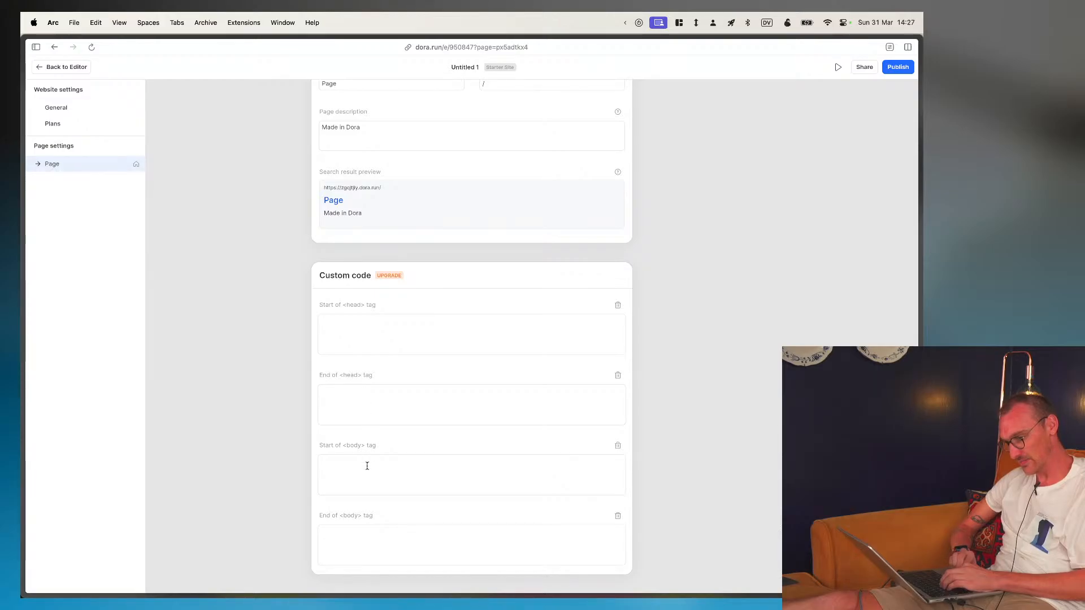
- Review the available site plans and return to the page editor
{"action": "left_click", "coordinate": [394, 276]}
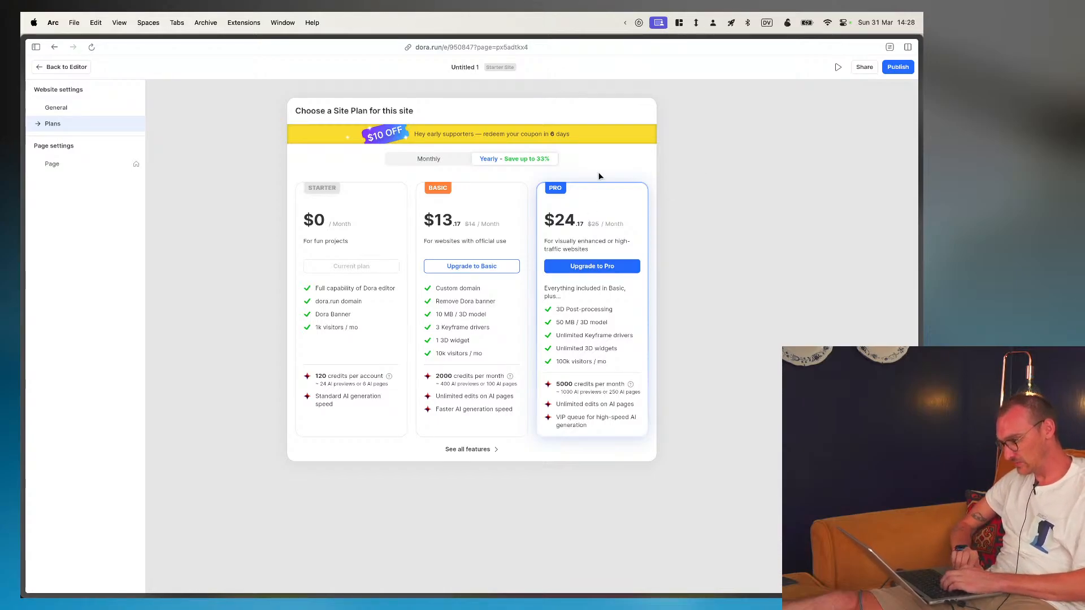
{"action": "key", "text": "Escape"}
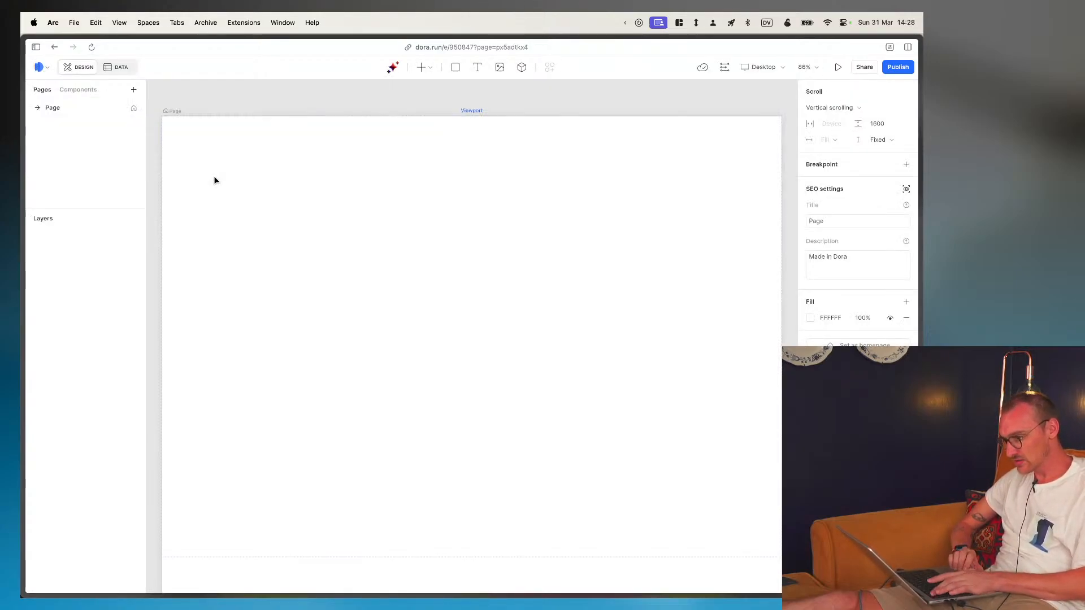
- Create a new blank component in the project
{"action": "left_click", "coordinate": [79, 89]}
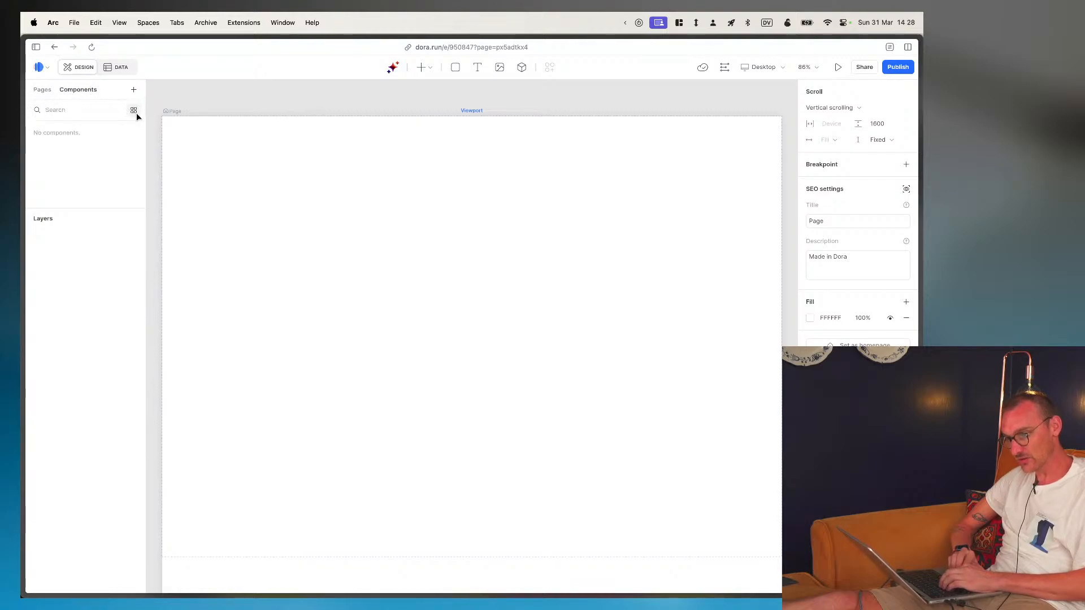
{"action": "left_click", "coordinate": [134, 90]}
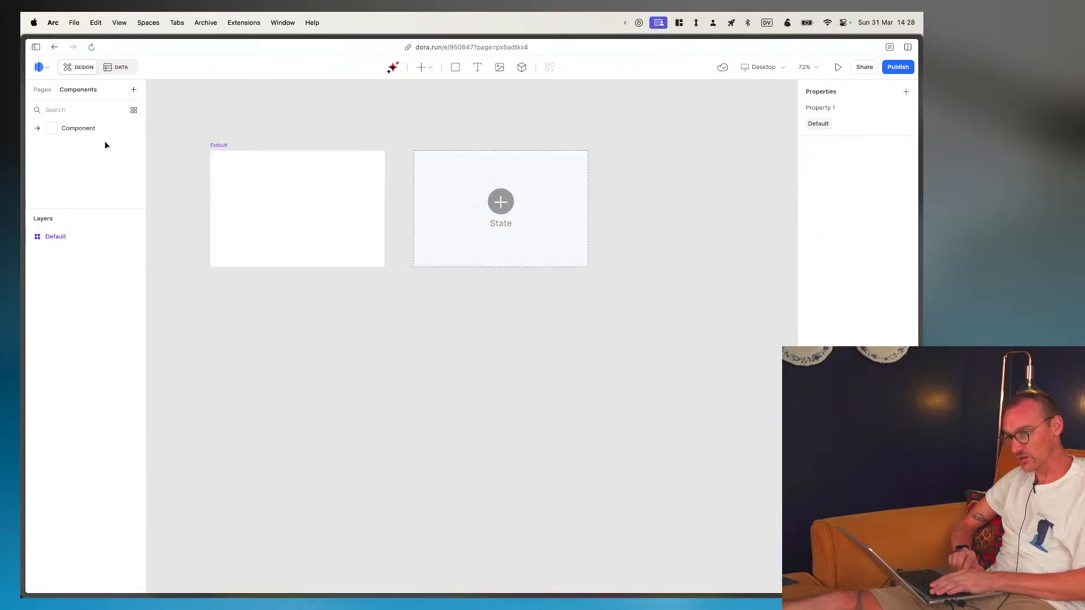
- Open the project's data section and create ten additional empty entities
{"action": "left_click", "coordinate": [112, 69]}
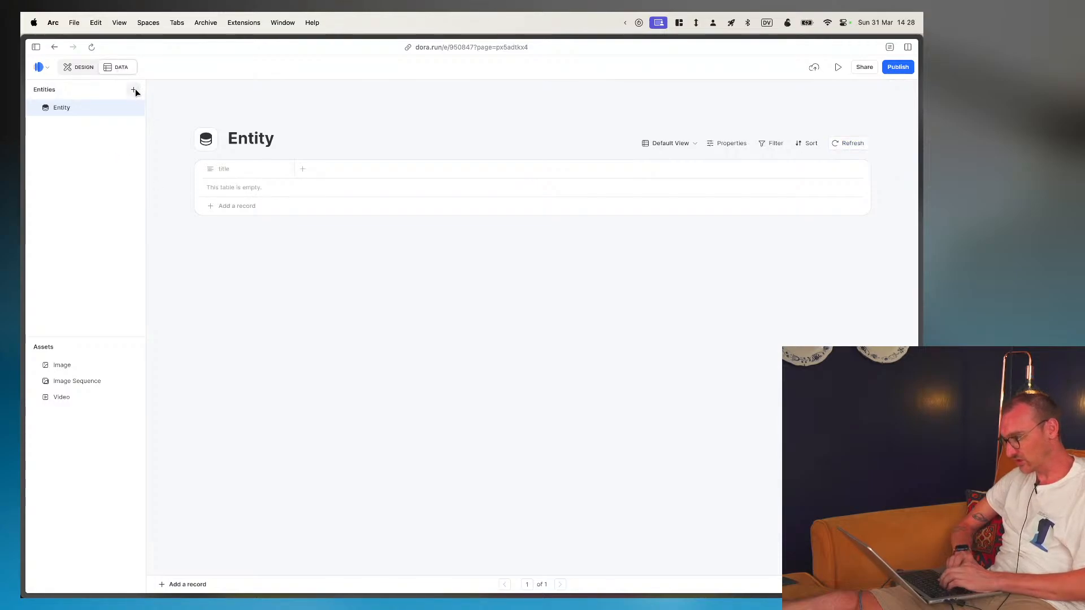
{"action": "left_click", "coordinate": [134, 90]}
{"action": "left_click", "coordinate": [134, 90]}
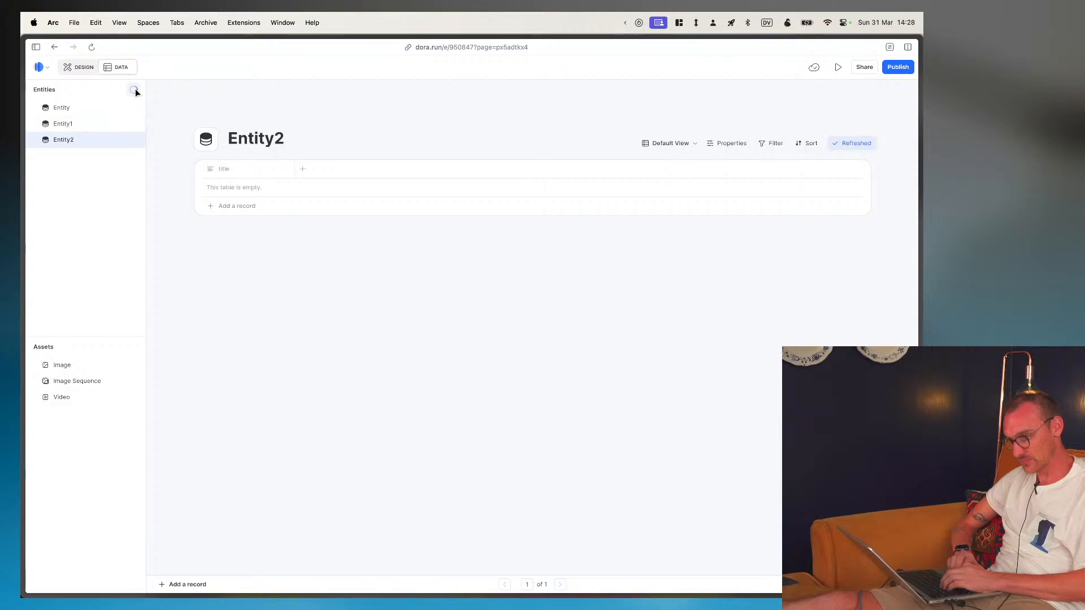
{"action": "left_click", "coordinate": [135, 90]}
{"action": "left_click", "coordinate": [134, 90]}
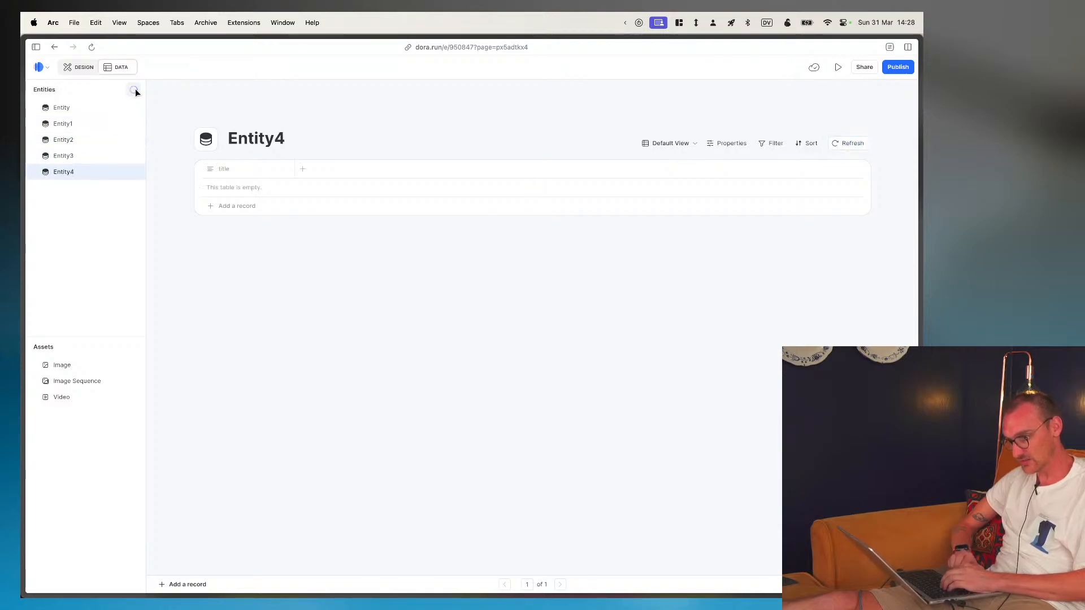
{"action": "left_click", "coordinate": [134, 90]}
{"action": "left_click", "coordinate": [134, 90]}
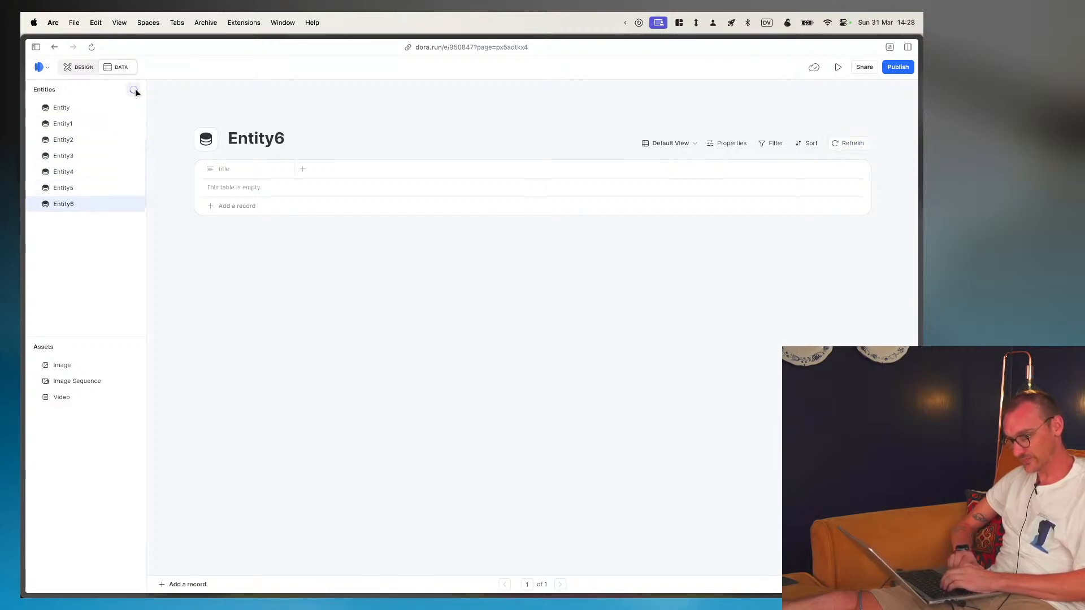
{"action": "left_click", "coordinate": [134, 90]}
{"action": "left_click", "coordinate": [135, 90]}
{"action": "left_click", "coordinate": [135, 90]}
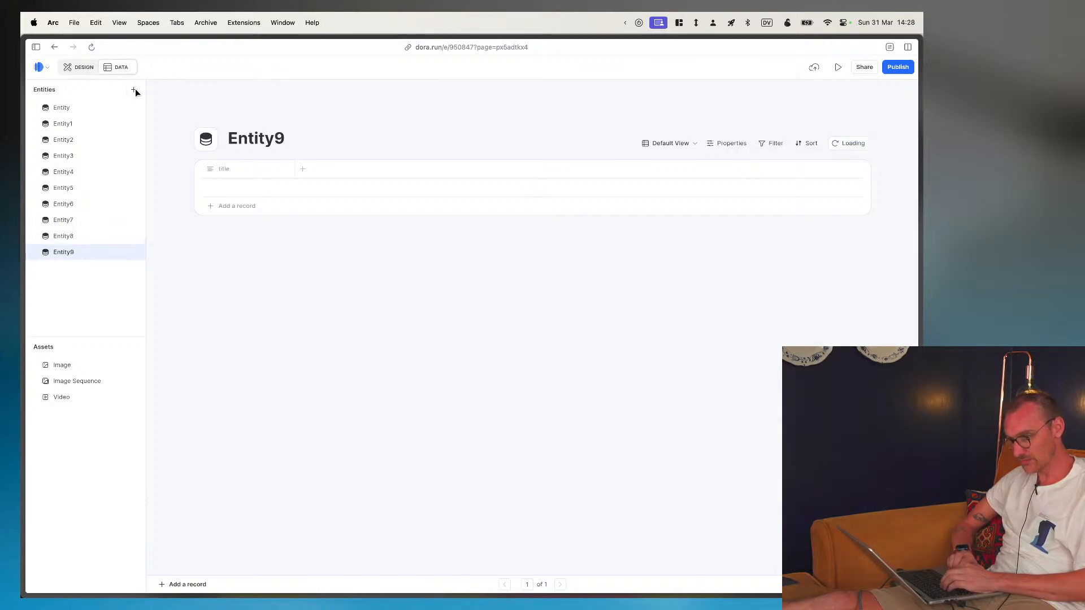
{"action": "left_click", "coordinate": [135, 90]}
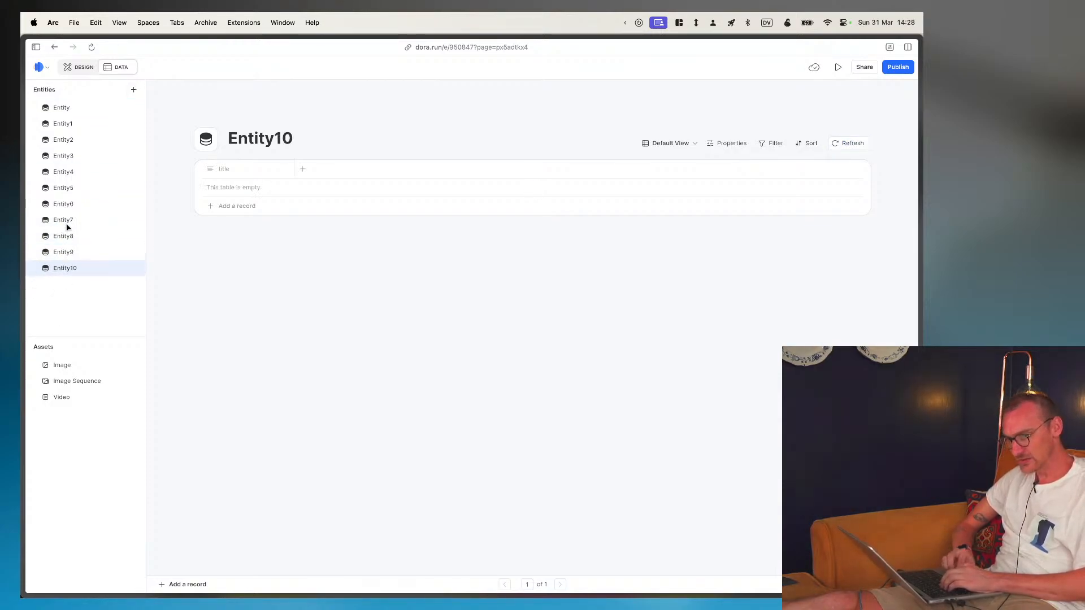
{"action": "left_click", "coordinate": [79, 127]}
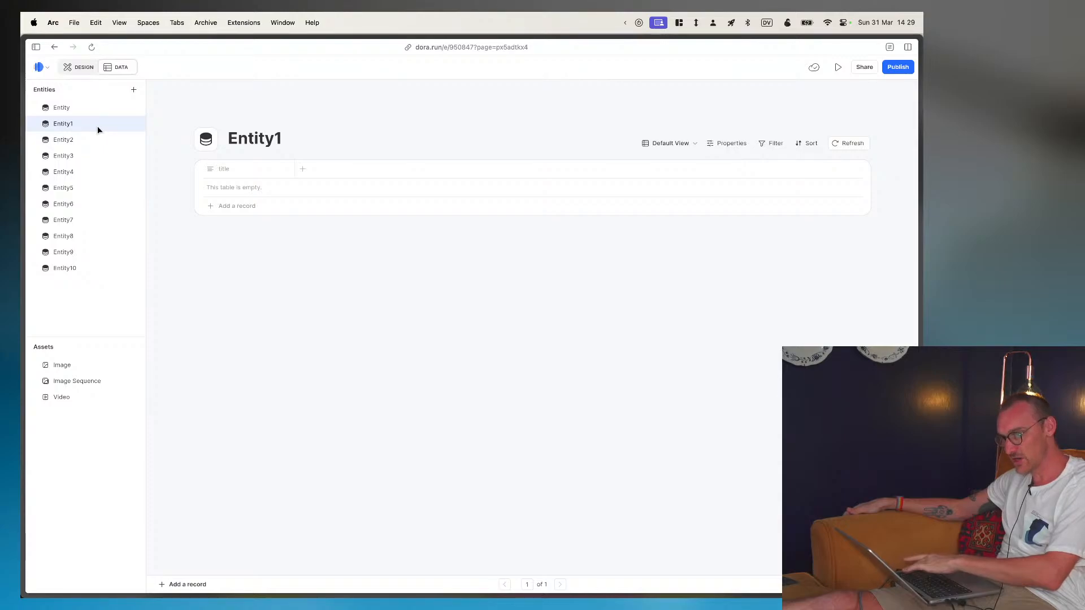
{"action": "left_click", "coordinate": [303, 169]}
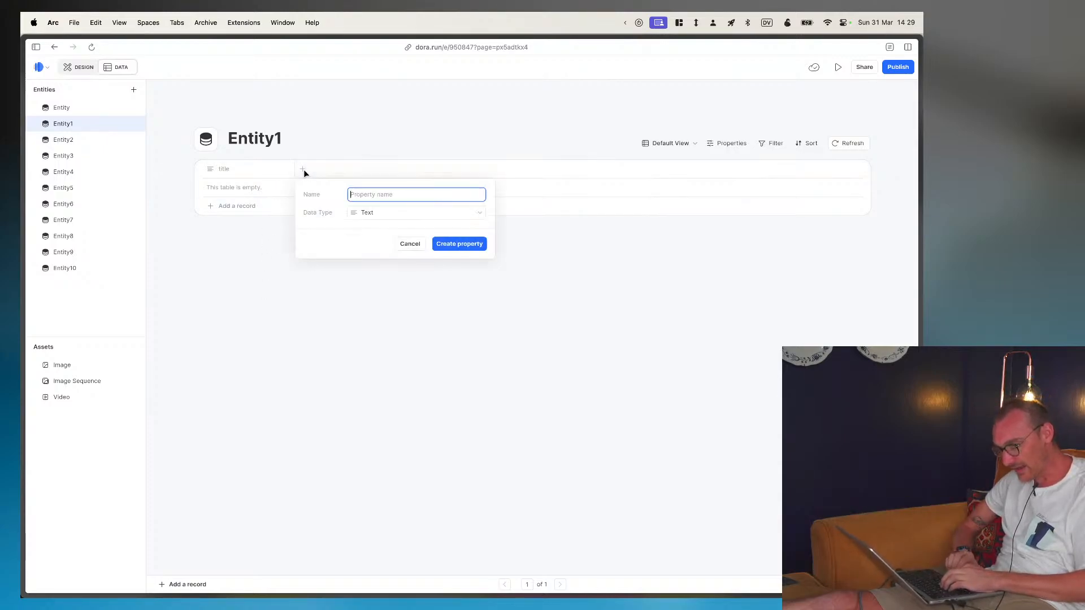
{"action": "left_click", "coordinate": [383, 212]}
{"action": "mouse_move", "coordinate": [395, 315]}
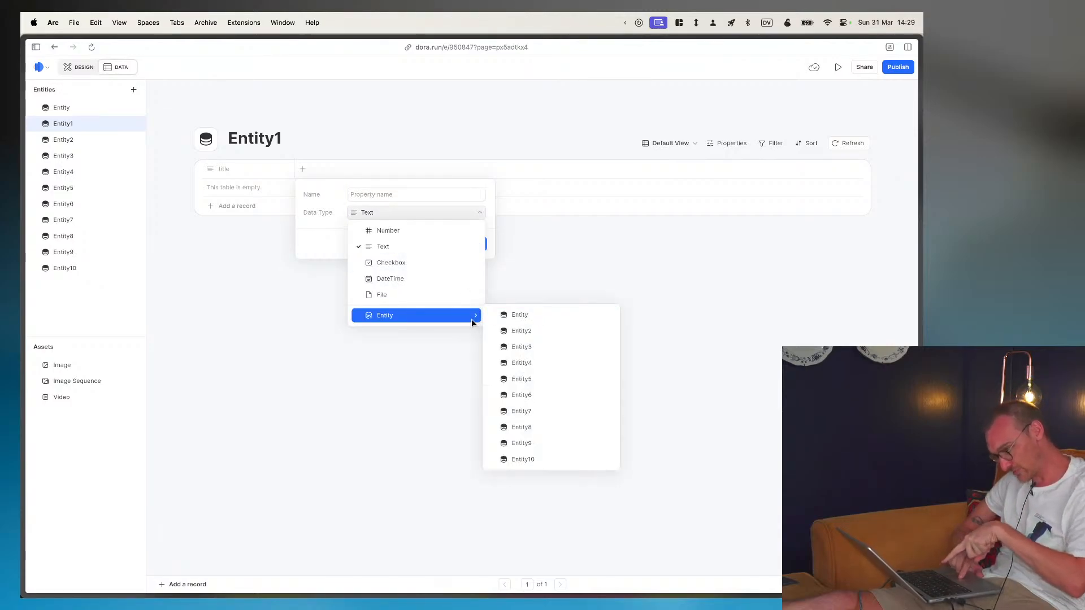
{"action": "left_click", "coordinate": [514, 330]}
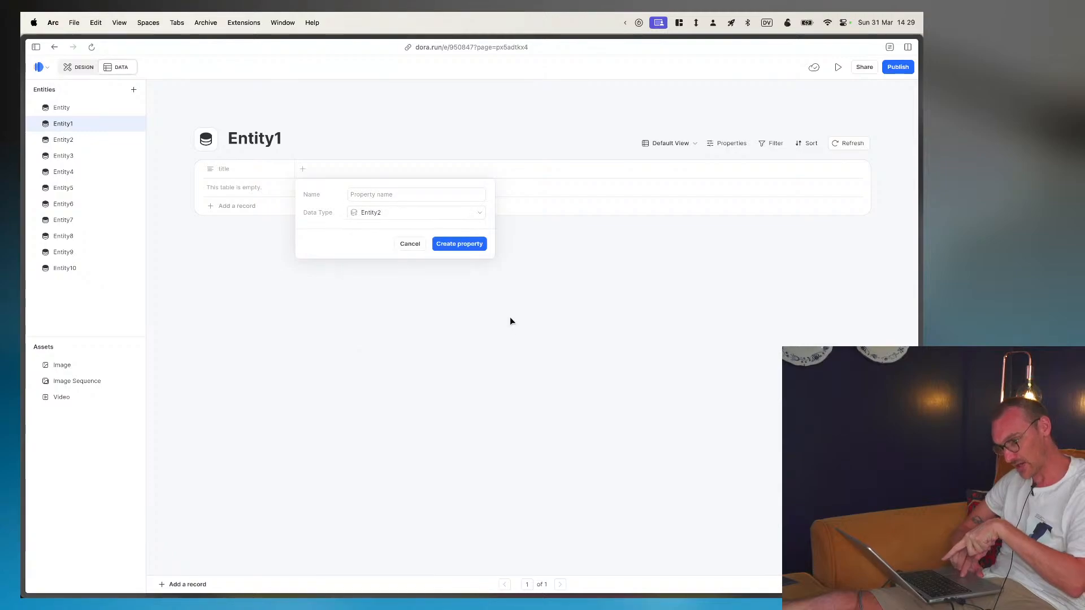
{"action": "left_click", "coordinate": [417, 244]}
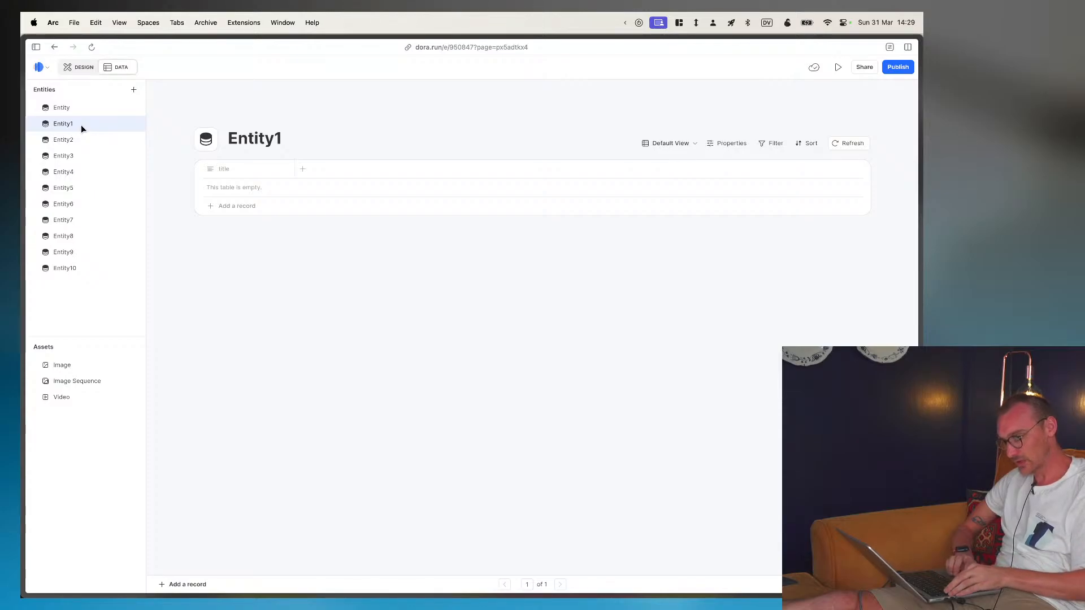
- Switch to Figma to check the tag names in the Features section, and return to Dora in the browser
{"action": "key", "text": "super+Tab"}
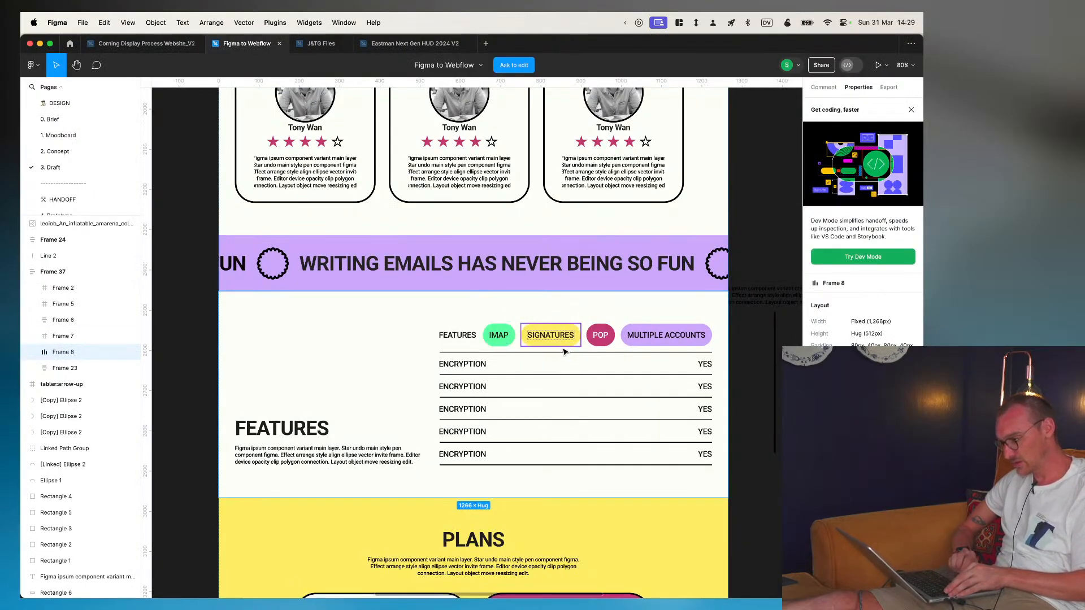
{"action": "key", "text": "super+Tab"}
{"action": "key", "text": "super+Tab"}
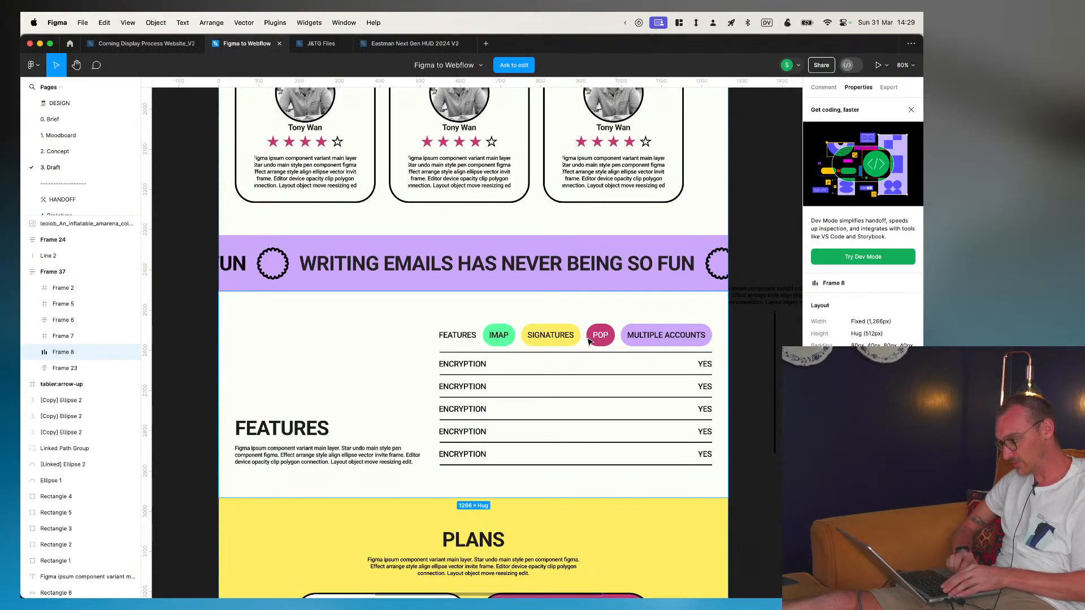
{"action": "key", "text": "super+Tab"}
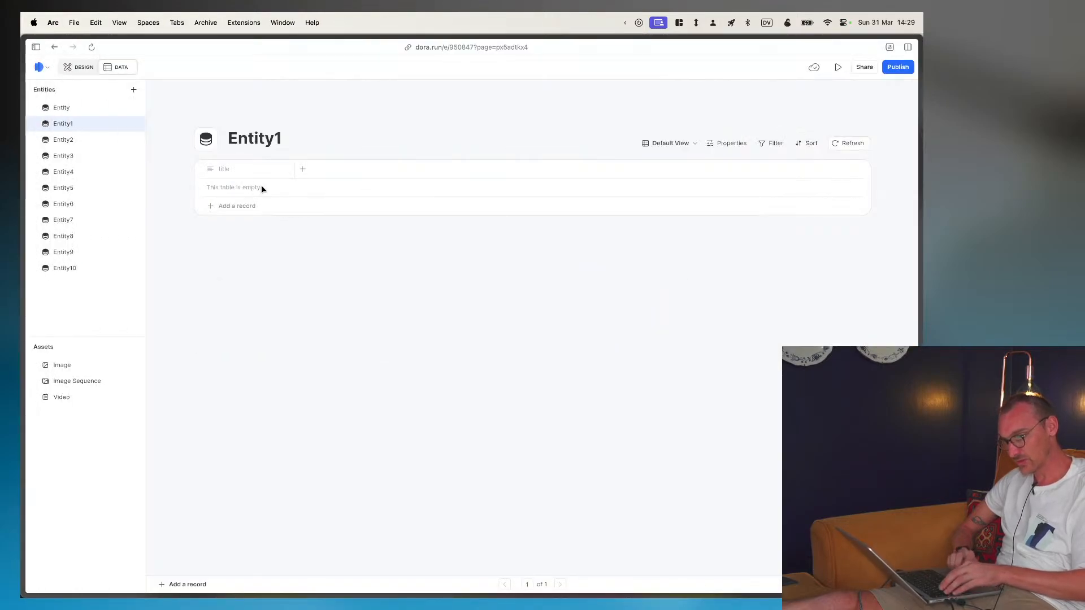
- Add a text property named iMAP to the Entity1 table
{"action": "left_click", "coordinate": [302, 169]}
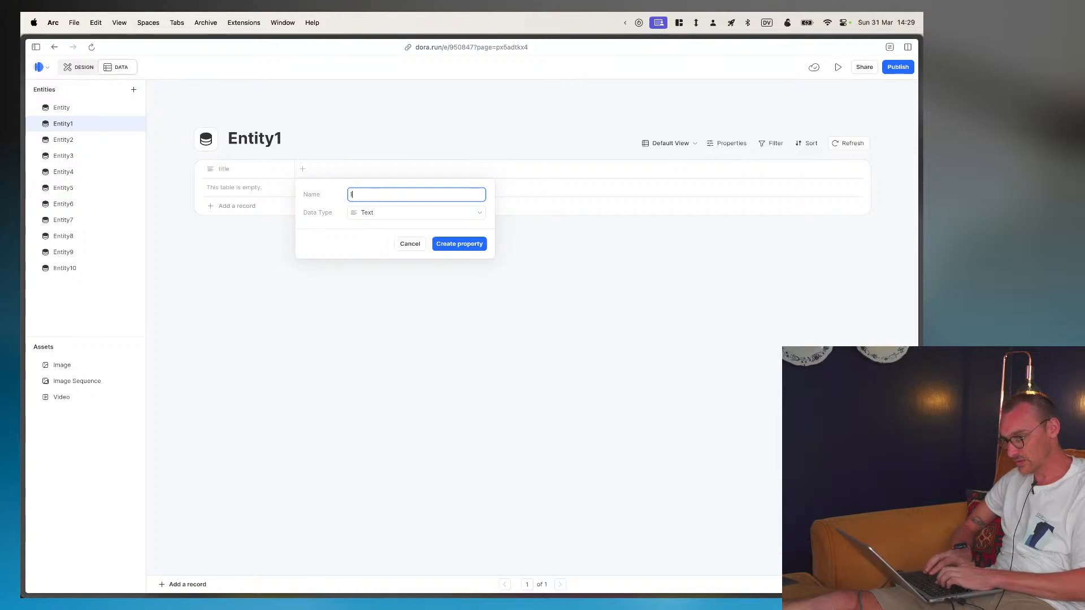
{"action": "type", "text": "iMAP"}
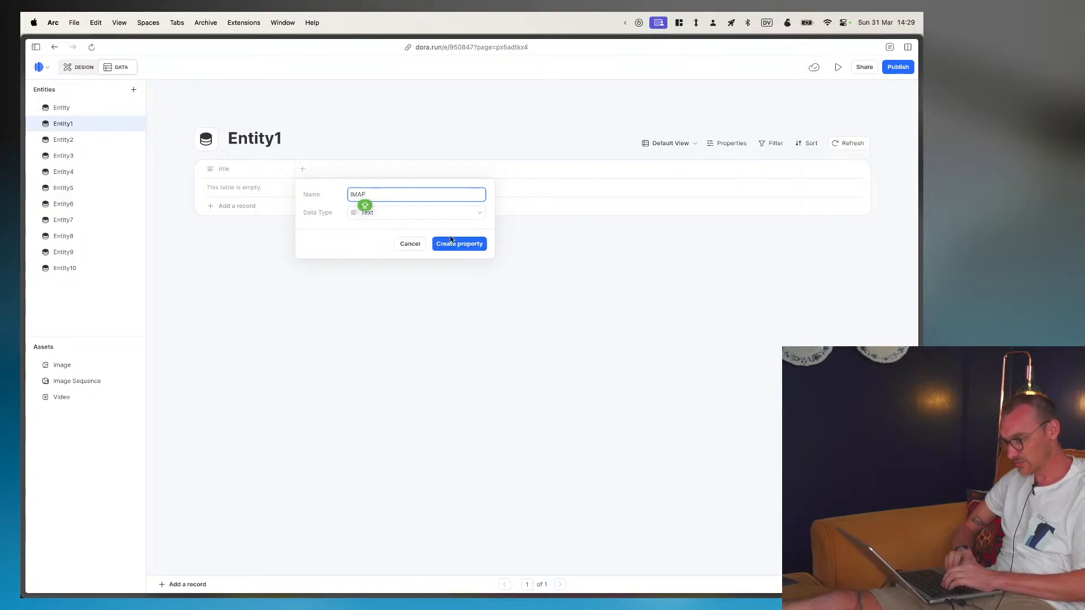
{"action": "key", "text": "Return"}
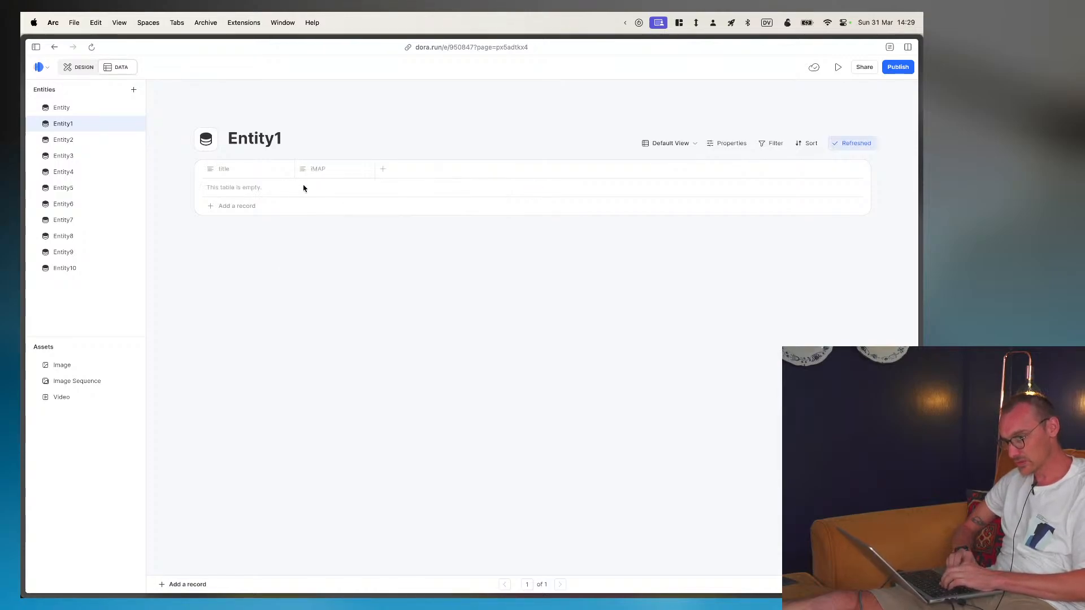
- Delete the iMAP property from the Entity1 table
{"action": "left_click", "coordinate": [361, 169]}
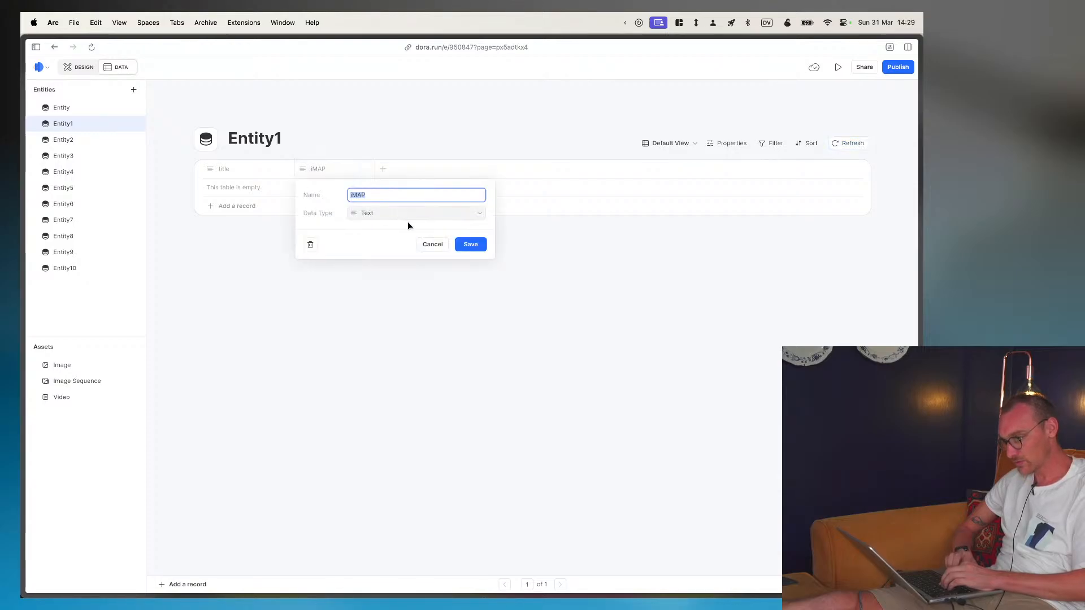
{"action": "left_click", "coordinate": [308, 243]}
{"action": "left_click", "coordinate": [520, 352]}
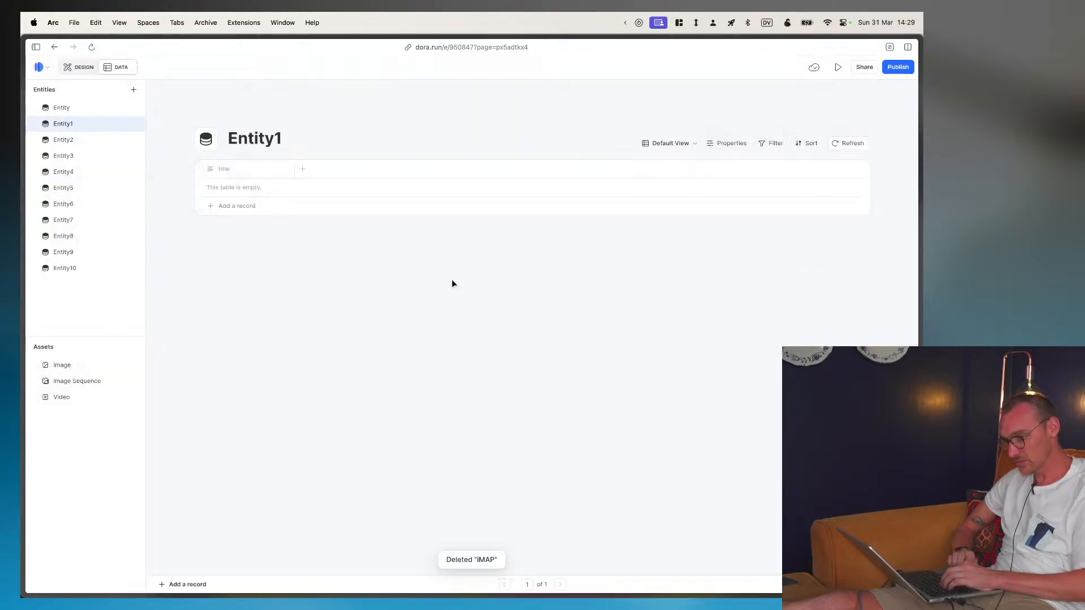
- Add a record titled IMAP to the Entity1 table
{"action": "left_click", "coordinate": [226, 205]}
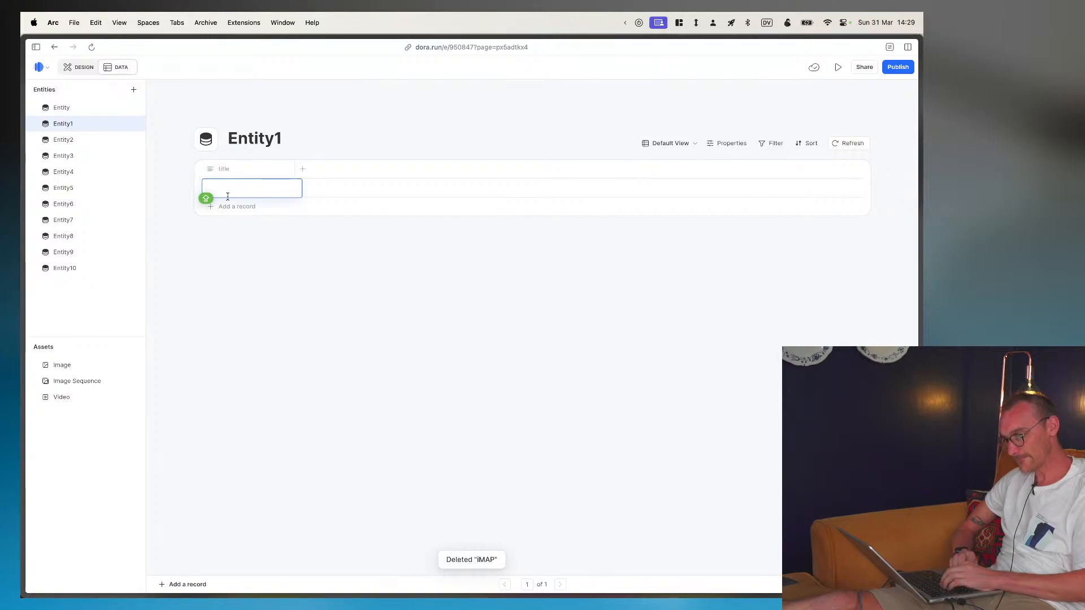
{"action": "type", "text": "IMAP"}
{"action": "key", "text": "Return"}
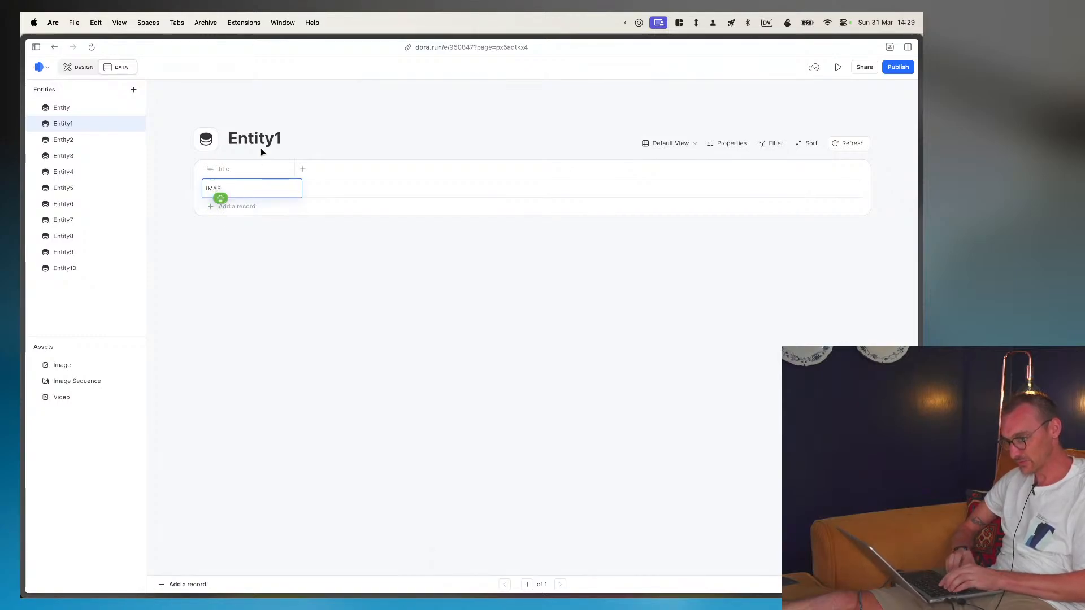
- Rename the Entity1 entity as TAGS
{"action": "double_click", "coordinate": [262, 136]}
{"action": "type", "text": "T"}
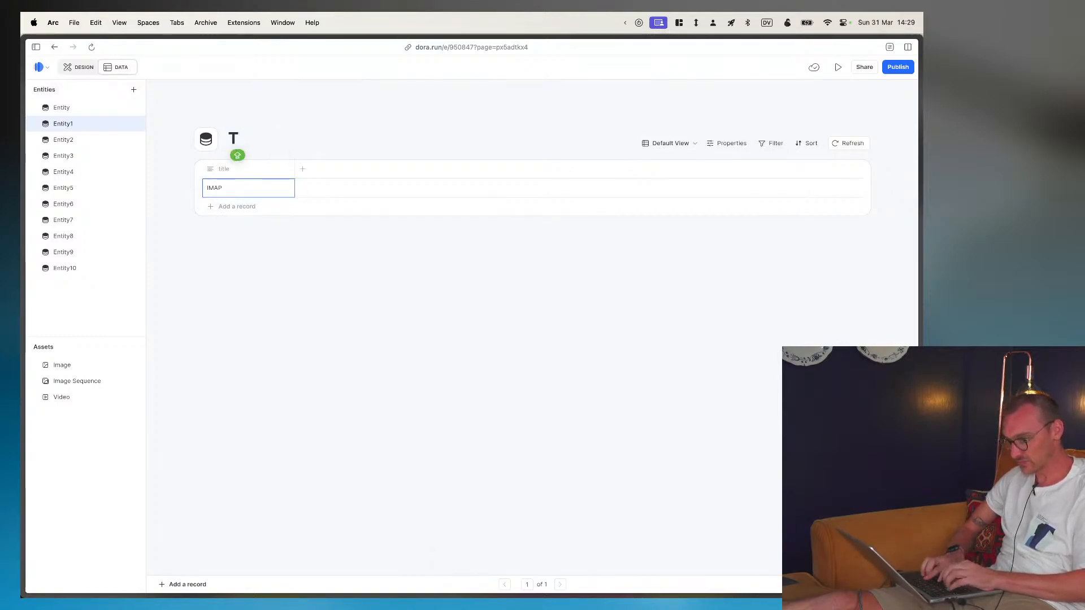
{"action": "type", "text": "AGS"}
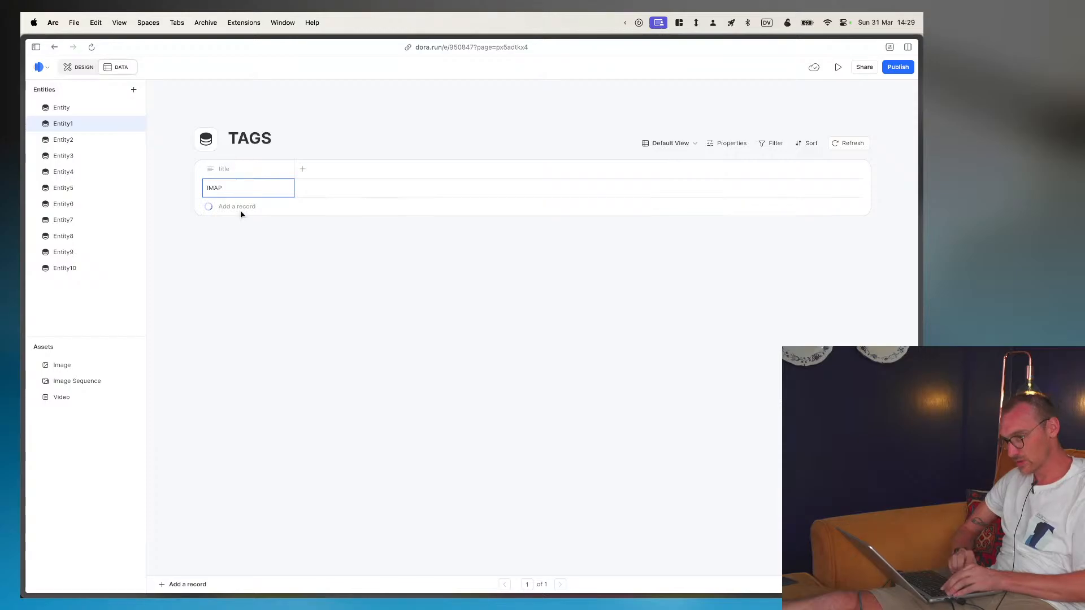
- Add records titled SIGNATURES and POP to the TAGS entity, checking the tag names in the Figma mockup
{"action": "left_click", "coordinate": [240, 209]}
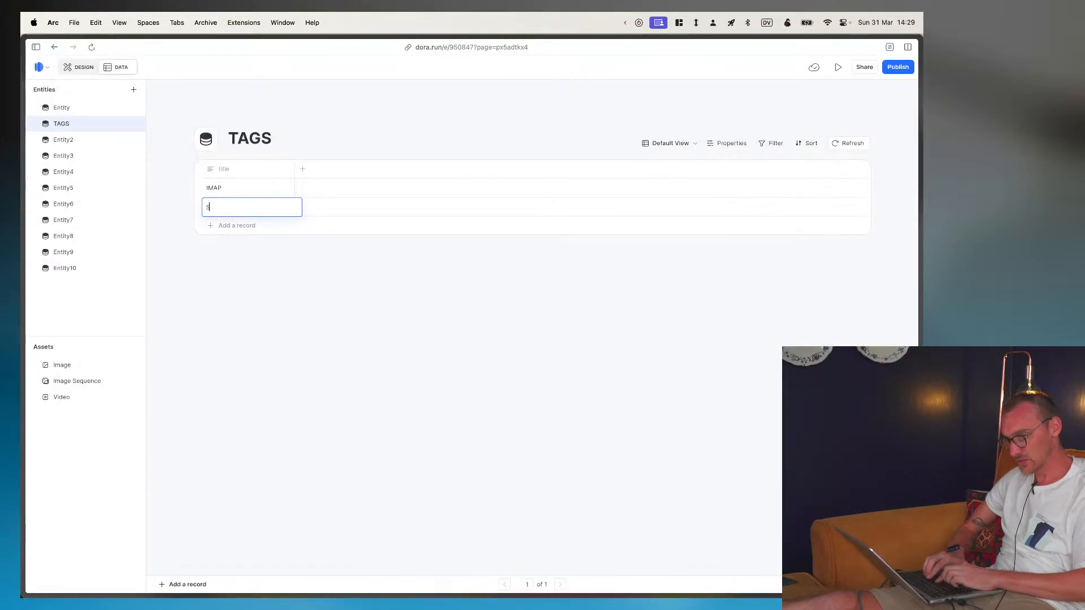
{"action": "type", "text": "SIGNATURES"}
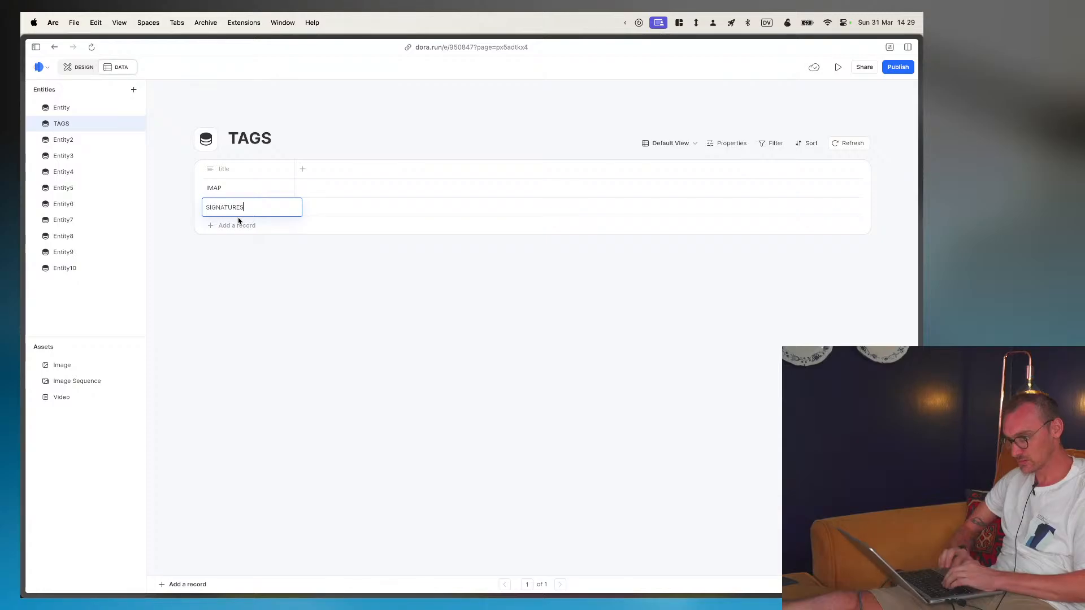
{"action": "key", "text": "super+Tab"}
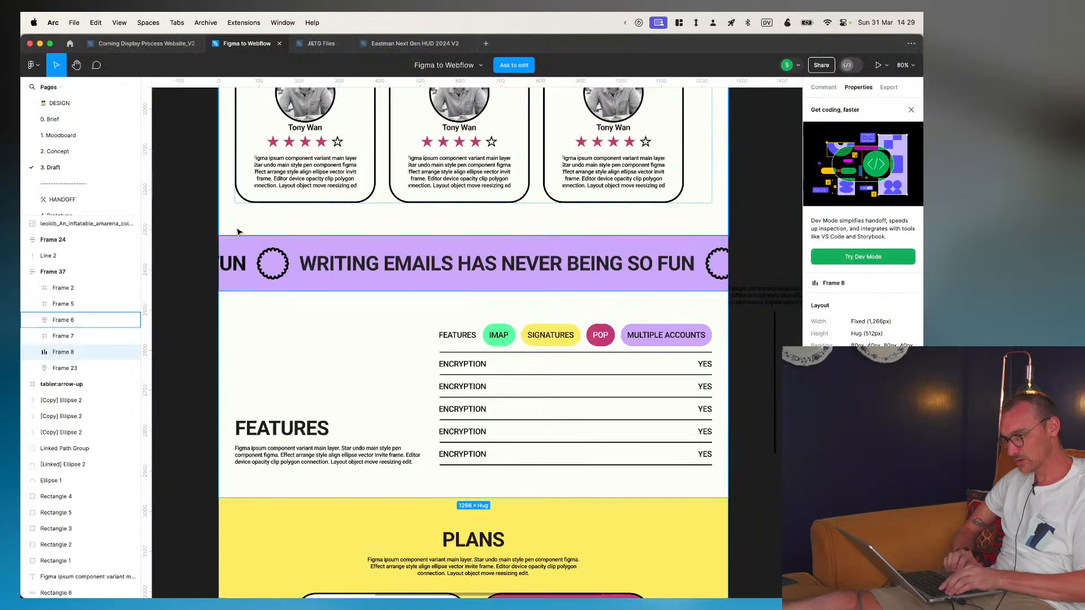
{"action": "key", "text": "super+Tab"}
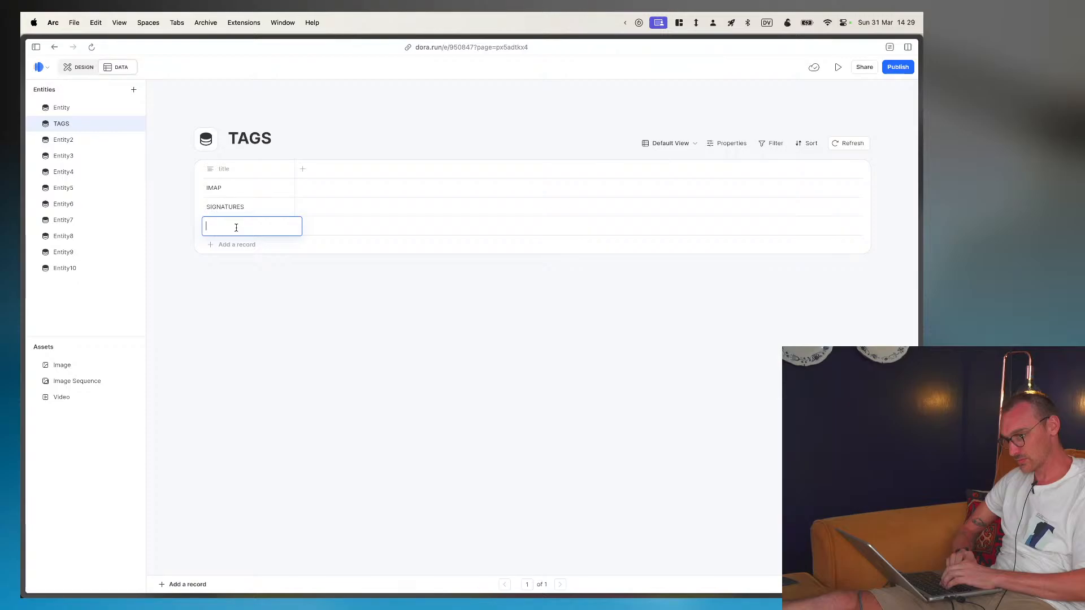
{"action": "type", "text": "POP"}
{"action": "key", "text": "Return"}
- Check the last feature tag in the Figma mockup and add a TAGS record titled MULTIPLE ACCOUNTS
{"action": "key", "text": "super+Tab"}
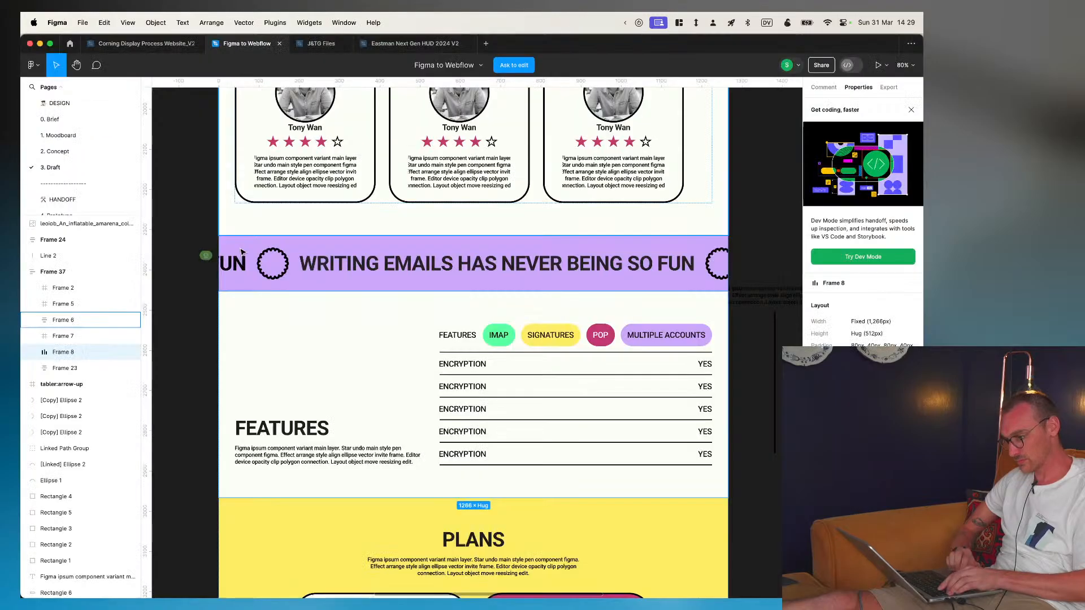
{"action": "key", "text": "super+Tab"}
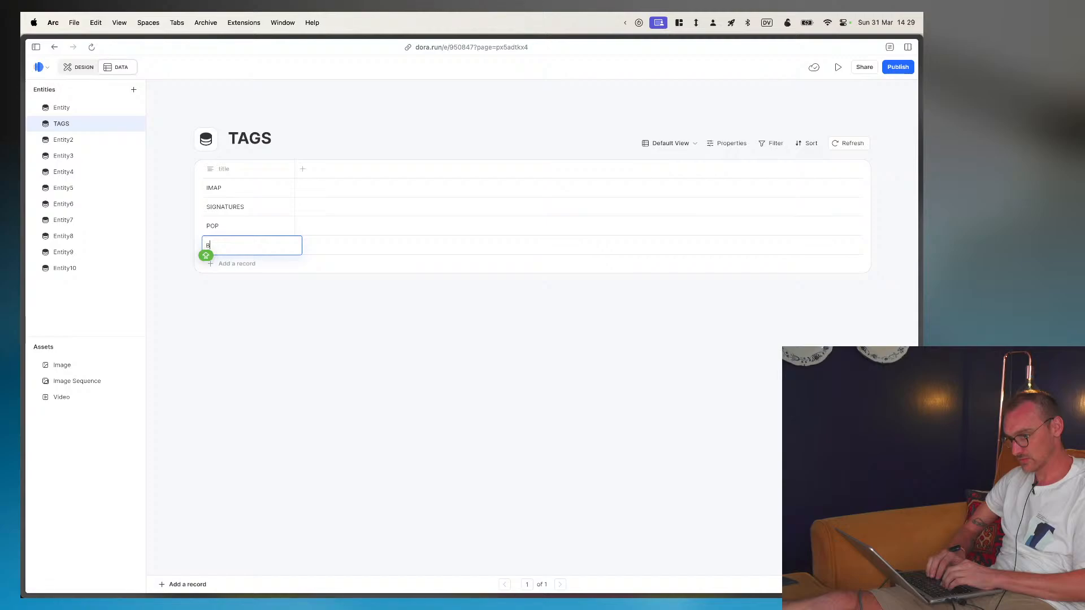
{"action": "type", "text": "MULTIP"}
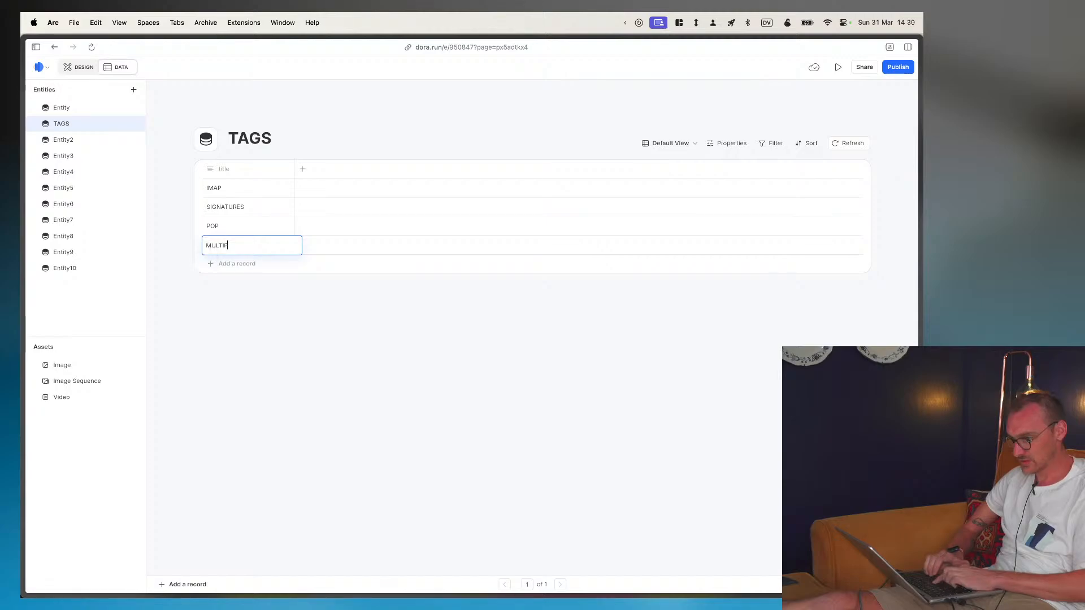
{"action": "type", "text": "LE ACCOUNTS"}
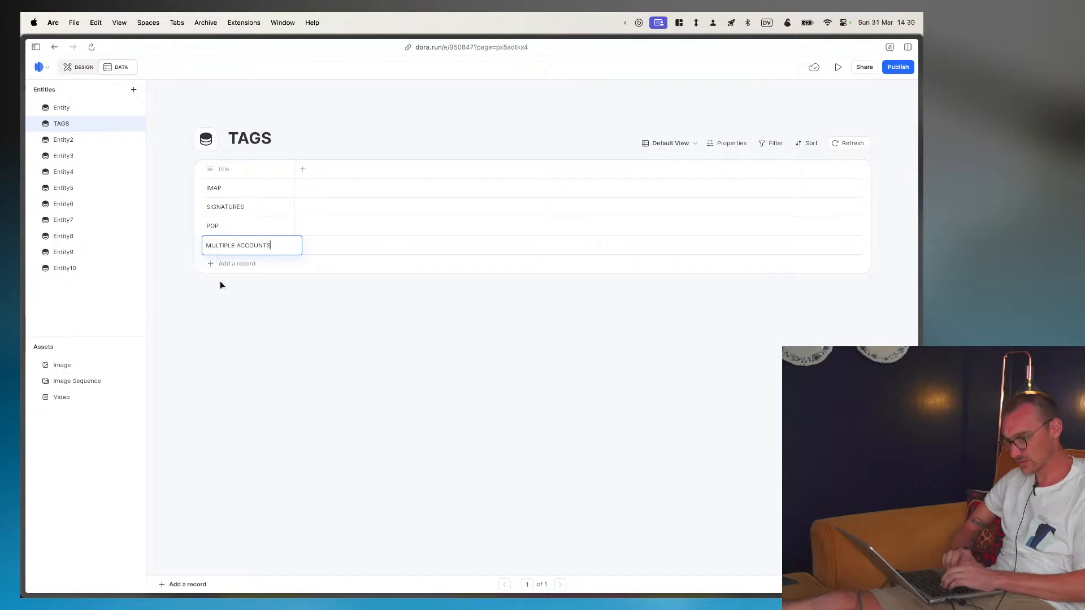
- Check the features list in the Figma mockup and rename the first entity in Dora as FEATURES
{"action": "key", "text": "Return"}
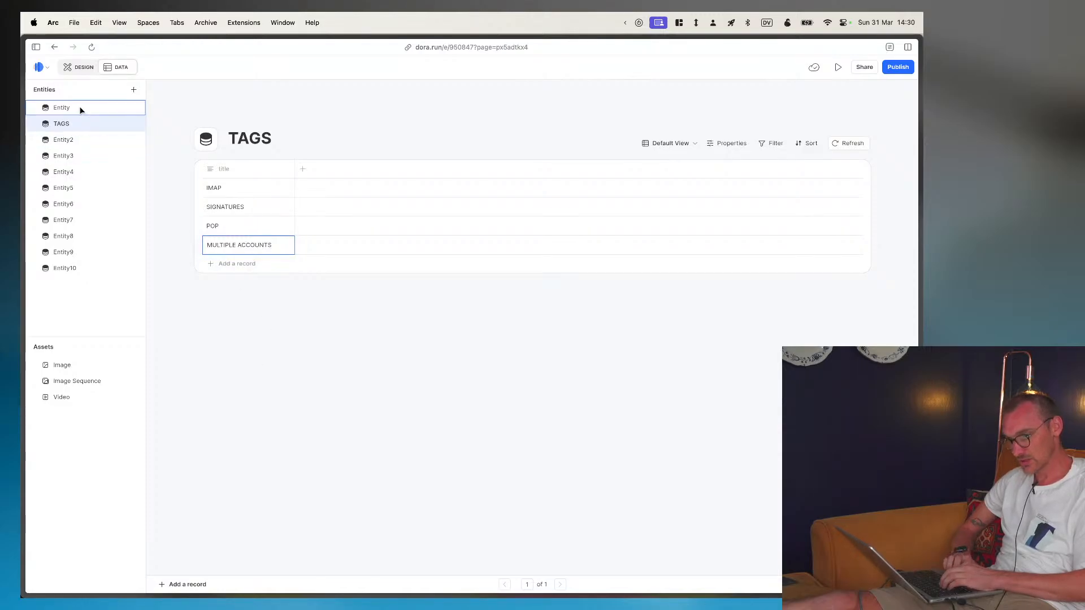
{"action": "key", "text": "super+Tab"}
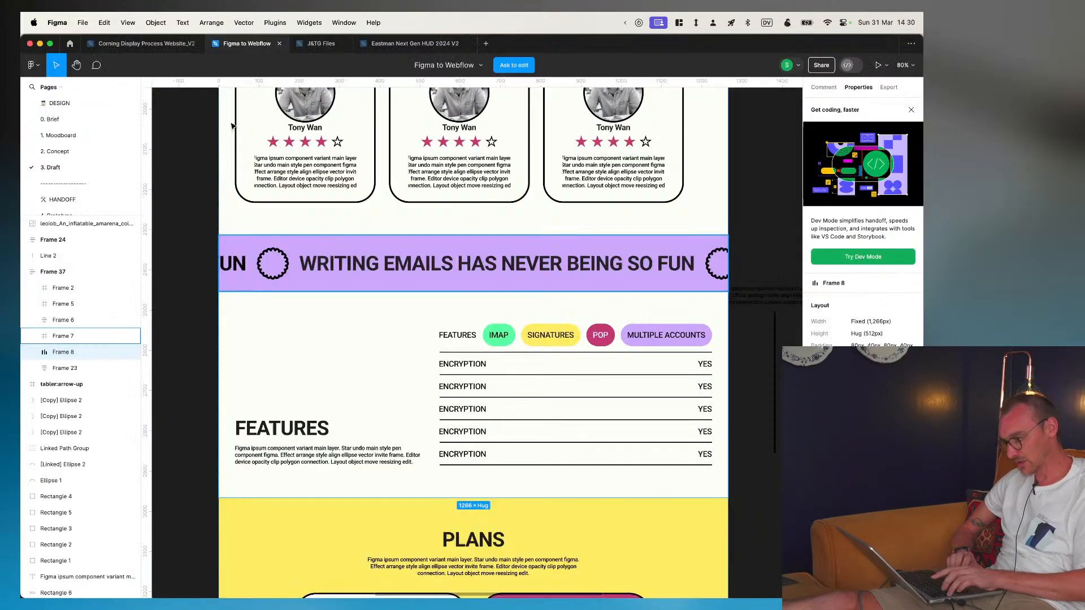
{"action": "key", "text": "super+Tab"}
{"action": "key", "text": "super+Tab"}
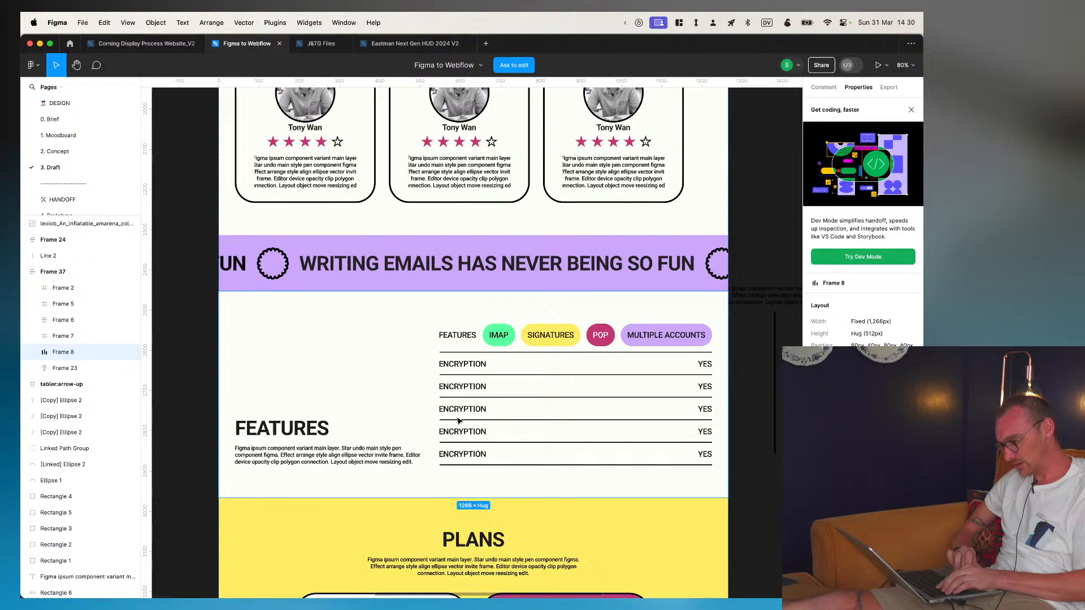
{"action": "key", "text": "super+Tab"}
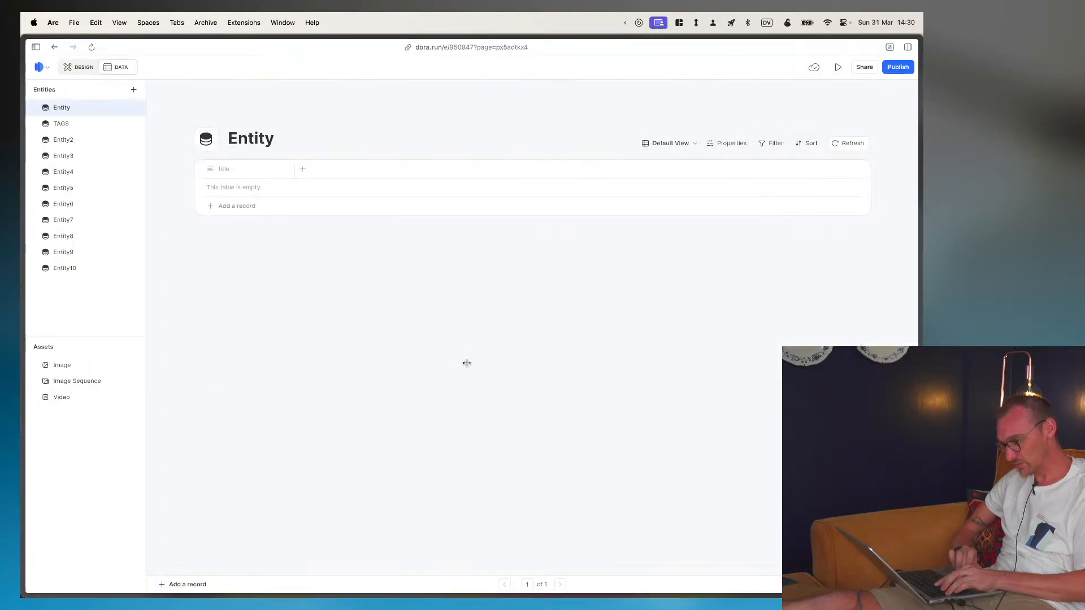
{"action": "double_click", "coordinate": [245, 138]}
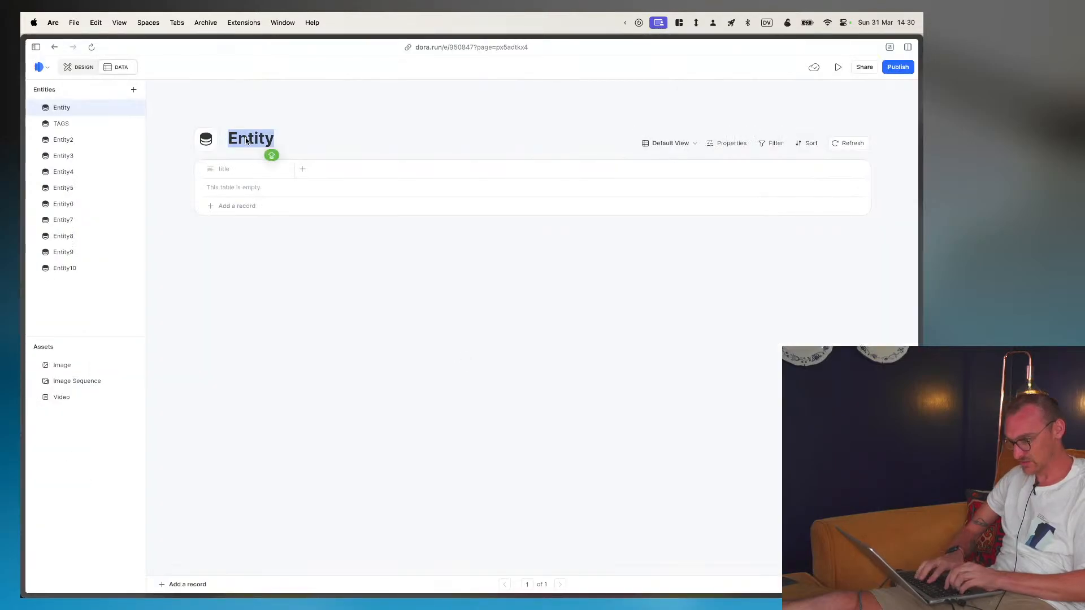
{"action": "type", "text": "FEATURES"}
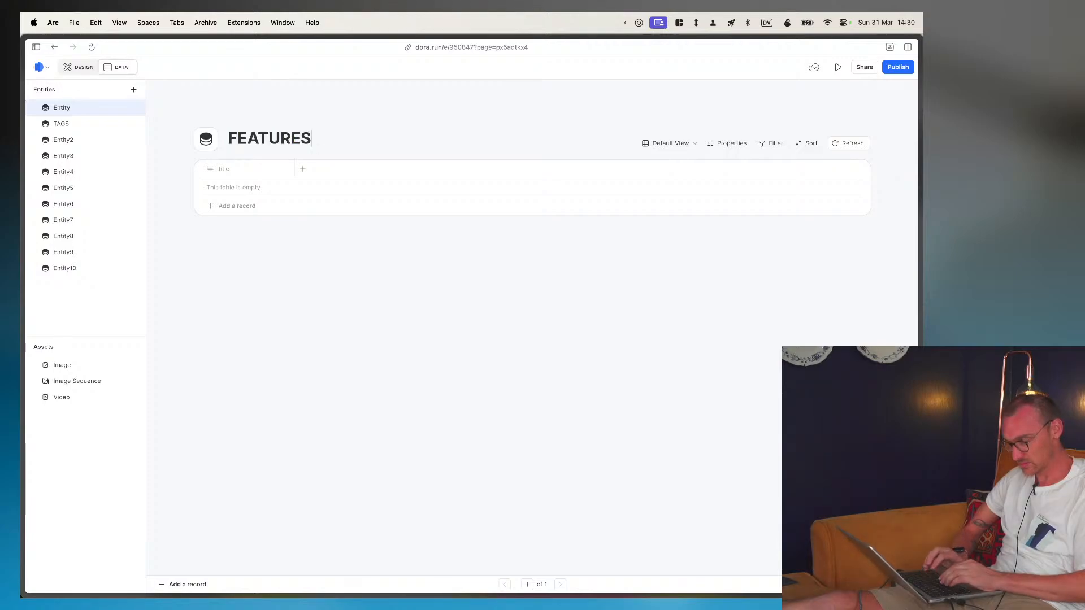
- Add a record titled ENCRYPTION to the FEATURES entity, checking the feature name in the Figma mockup
{"action": "left_click", "coordinate": [227, 205]}
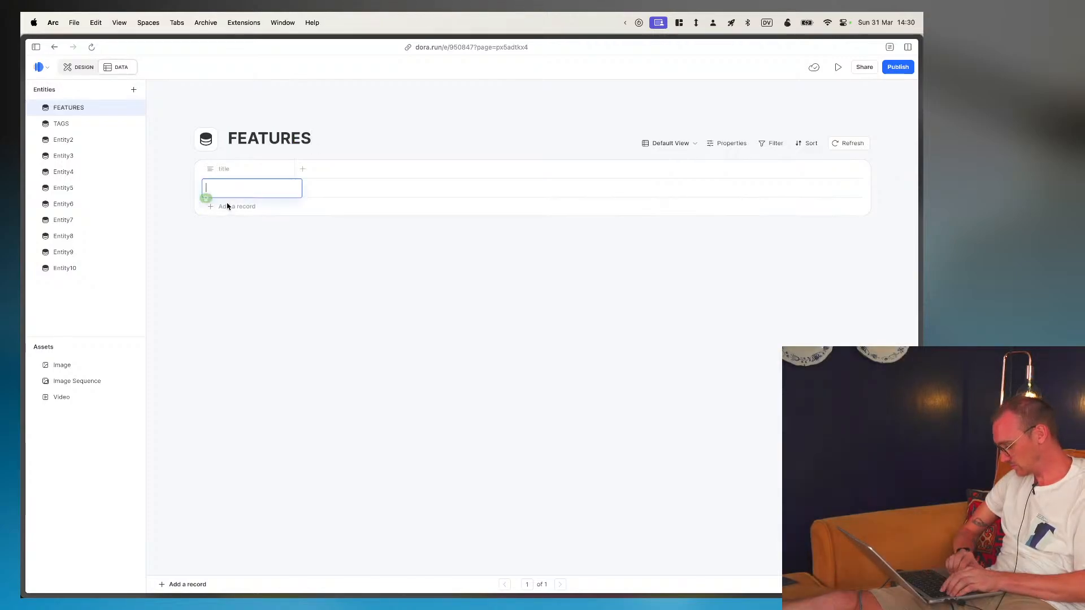
{"action": "key", "text": "super+Tab"}
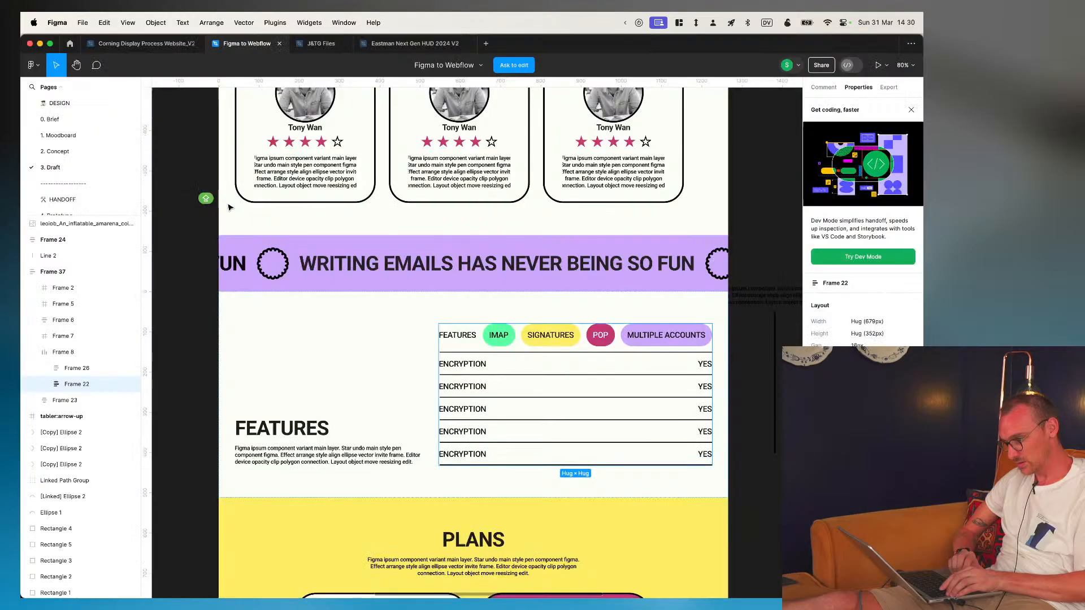
{"action": "key", "text": "super+Tab"}
{"action": "type", "text": "ENCRYTP"}
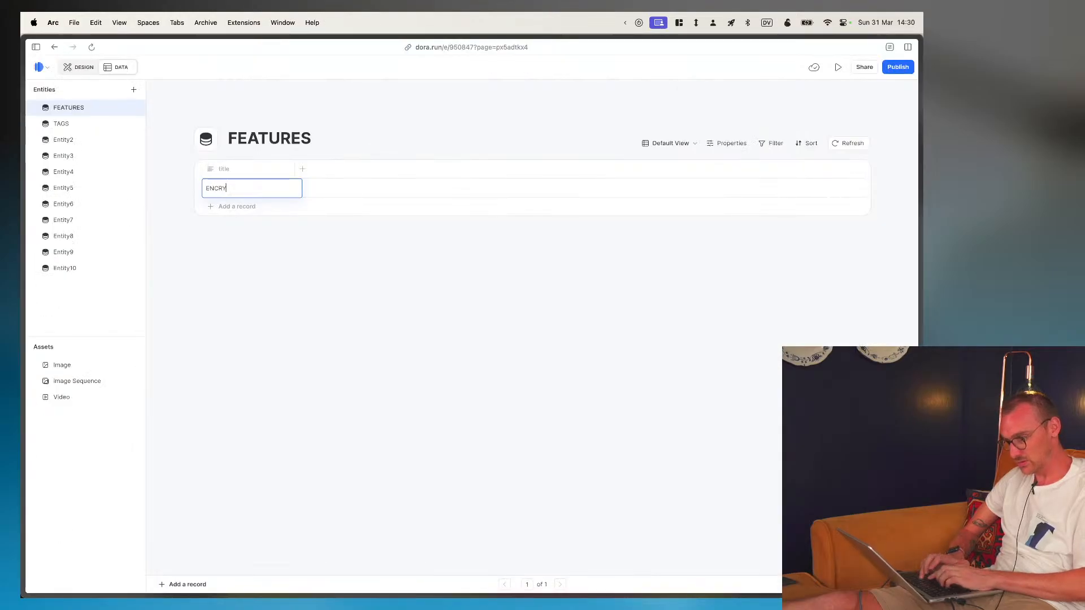
{"action": "key", "text": "BackSpace"}
{"action": "key", "text": "BackSpace"}
{"action": "type", "text": "P"}
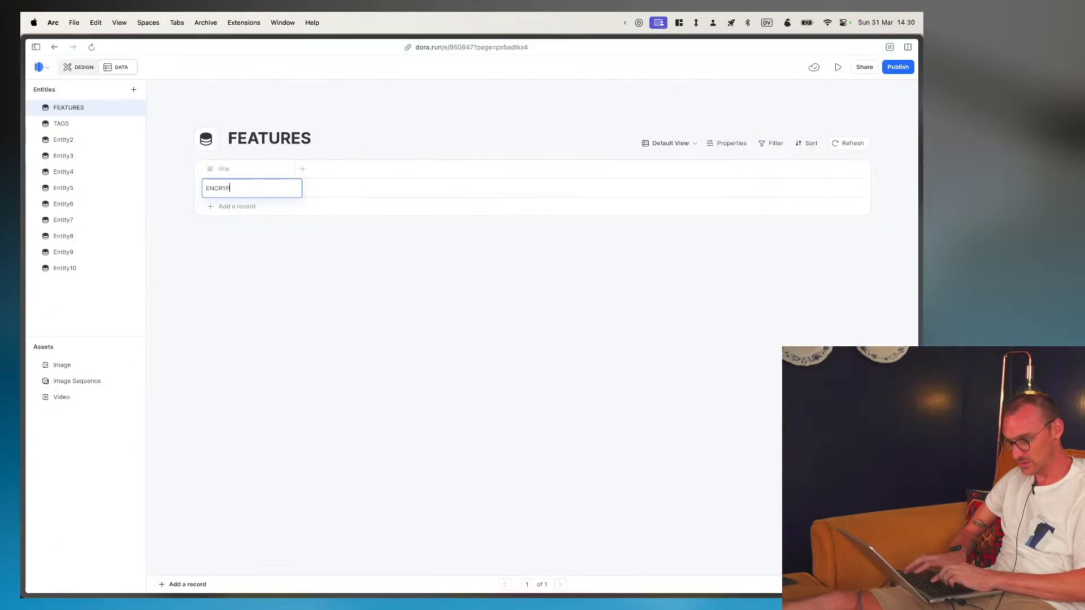
{"action": "type", "text": "TION"}
- Add records titled SEND TO FRIEND and SHARED INBOX to the FEATURES entity
{"action": "left_click", "coordinate": [243, 207]}
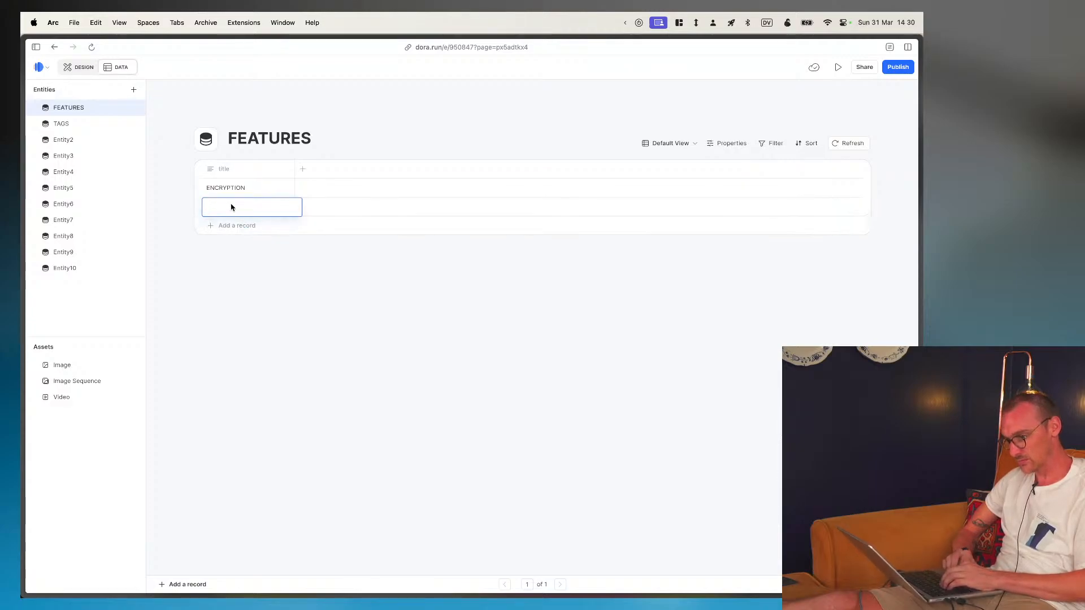
{"action": "type", "text": "SEND T"}
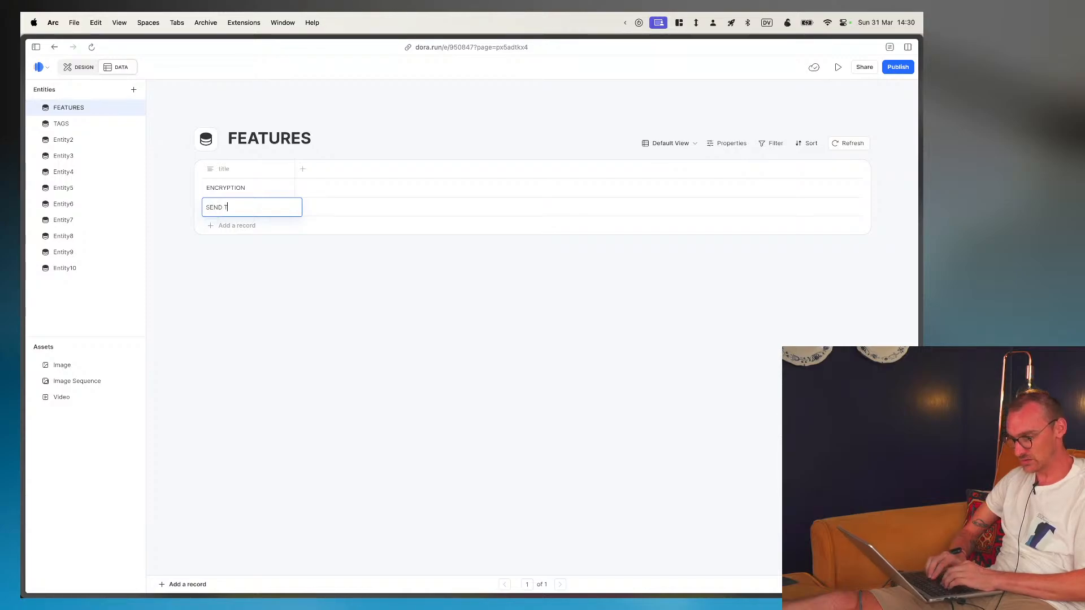
{"action": "type", "text": "O FR"}
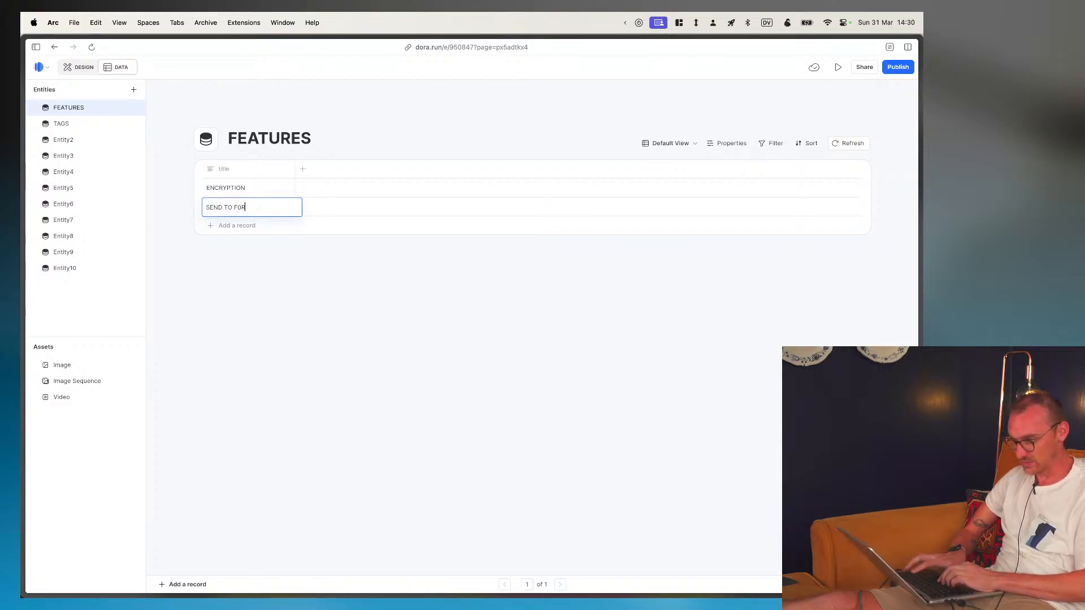
{"action": "type", "text": "IEND"}
{"action": "key", "text": "Return"}
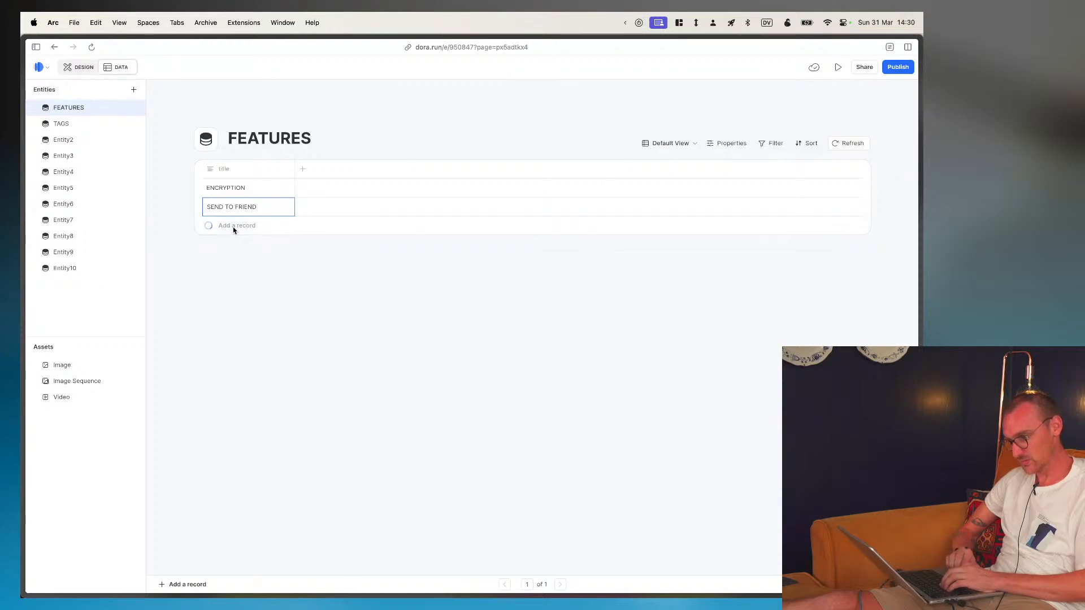
{"action": "left_click", "coordinate": [233, 228]}
{"action": "type", "text": "SHARED"}
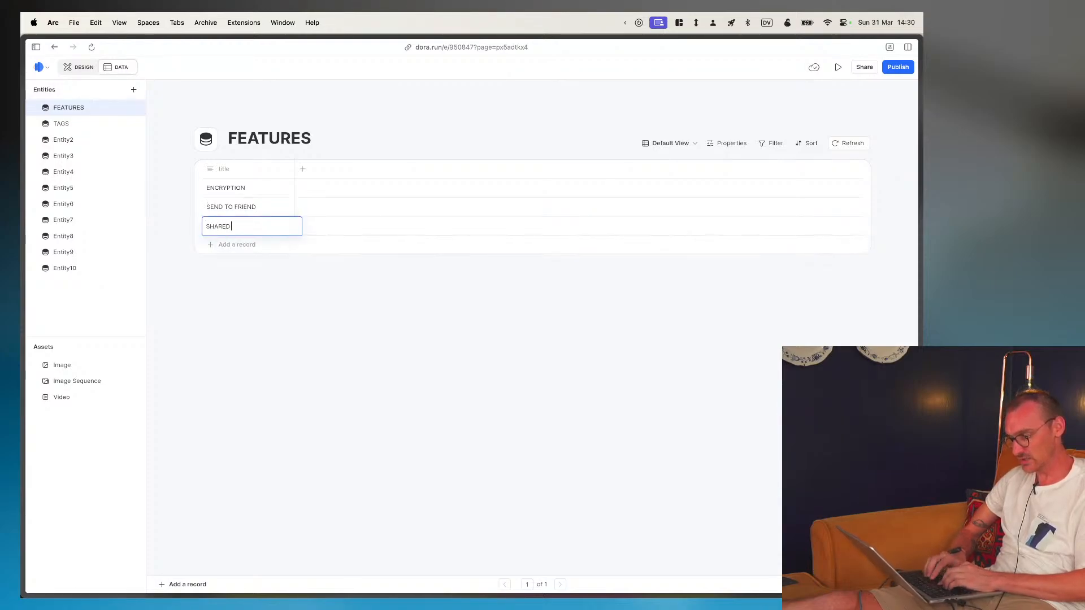
{"action": "type", "text": " INBOX"}
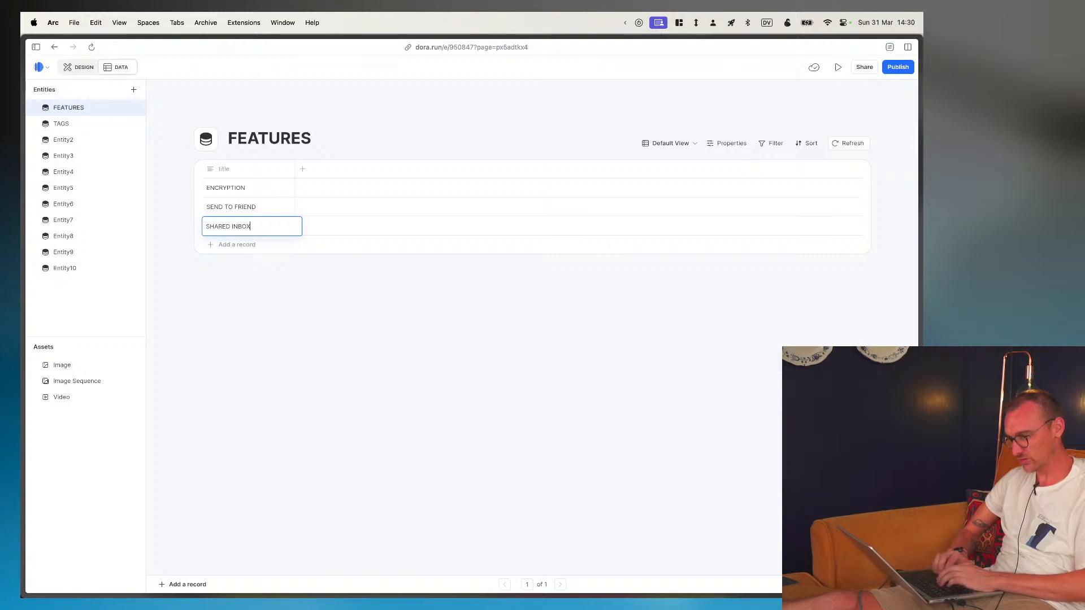
{"action": "key", "text": "Return"}
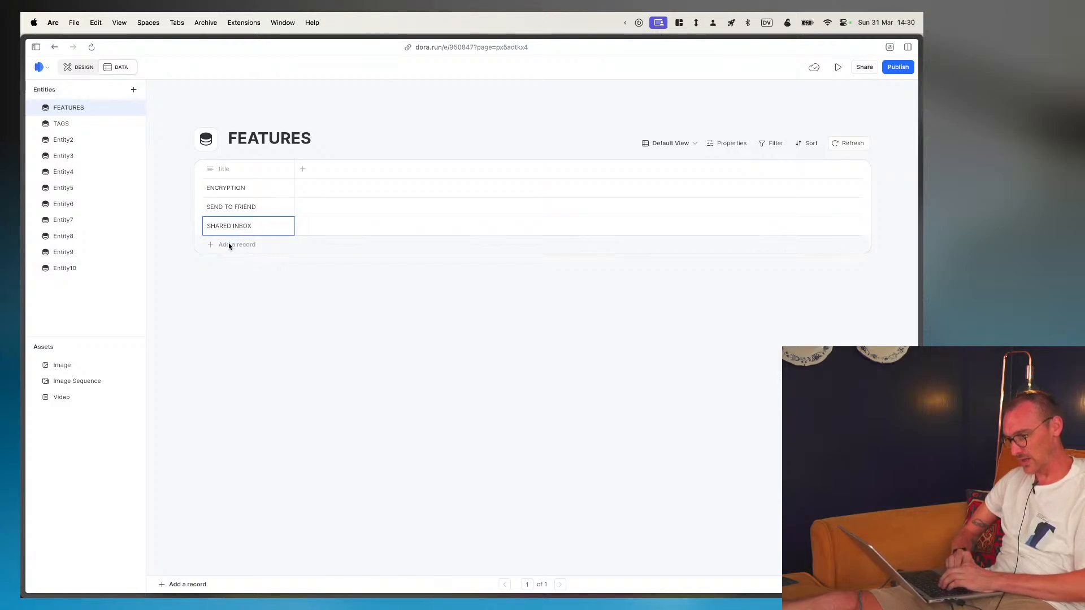
- Create a property named TAGS in the FEATURES entity, with the TAGS entity as its data type
{"action": "left_click", "coordinate": [303, 170]}
{"action": "left_click", "coordinate": [374, 213]}
{"action": "mouse_move", "coordinate": [393, 319]}
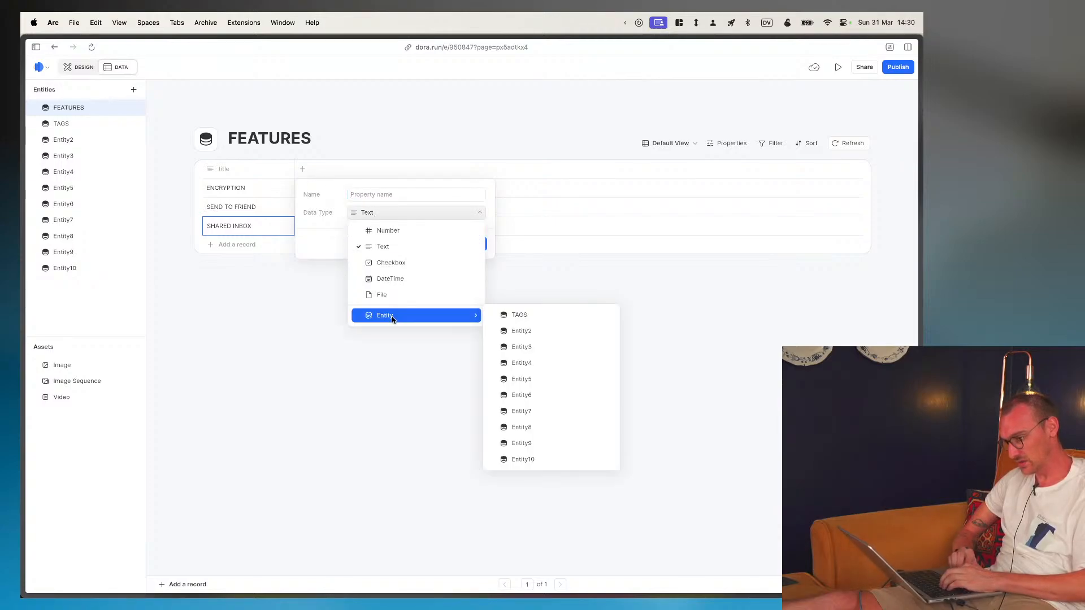
{"action": "left_click", "coordinate": [517, 315]}
{"action": "left_click", "coordinate": [399, 194]}
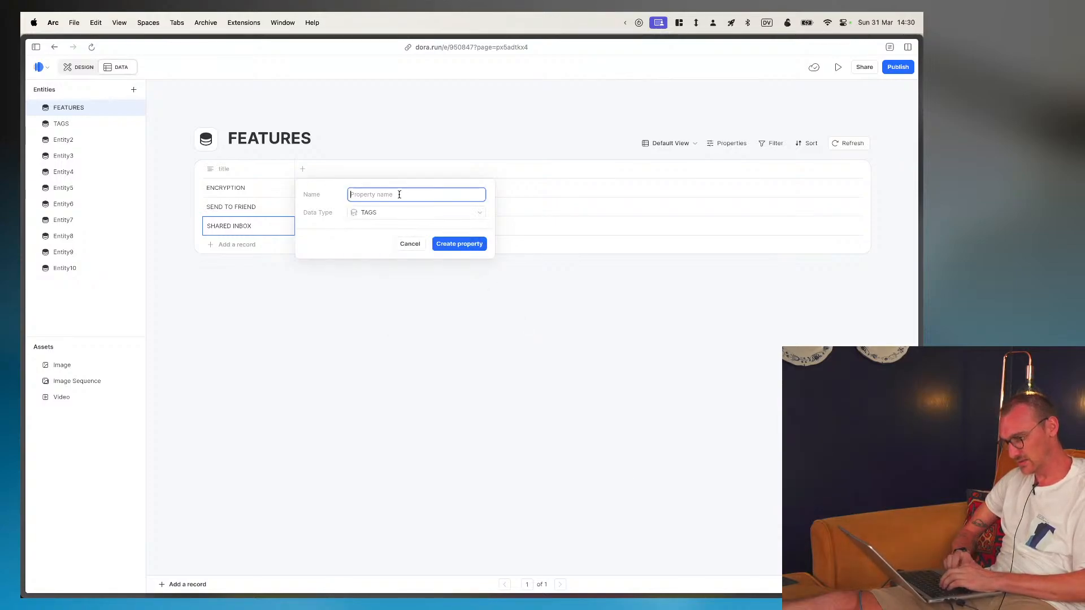
{"action": "type", "text": "TAGS"}
{"action": "left_click", "coordinate": [460, 246]}
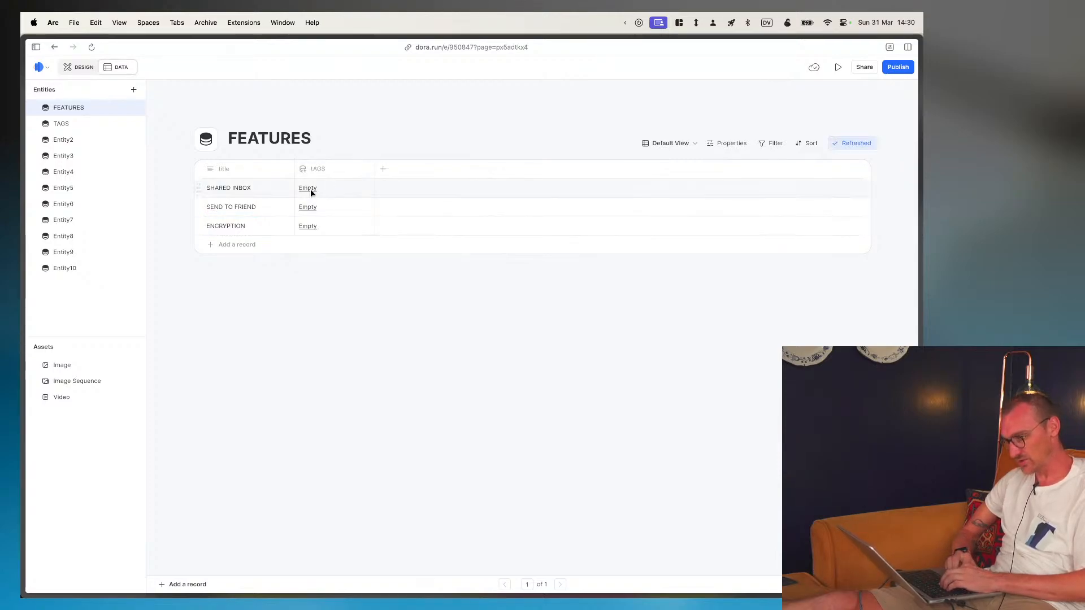
- Try different tags for the SHARED INBOX record and assign it IMAP
{"action": "left_click", "coordinate": [311, 192]}
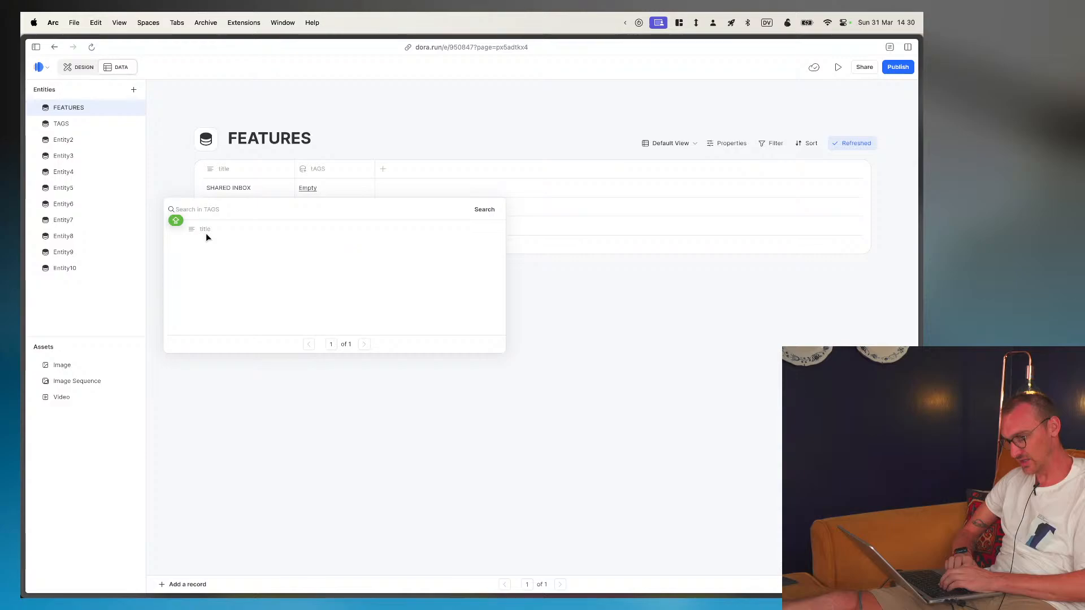
{"action": "left_click", "coordinate": [173, 284]}
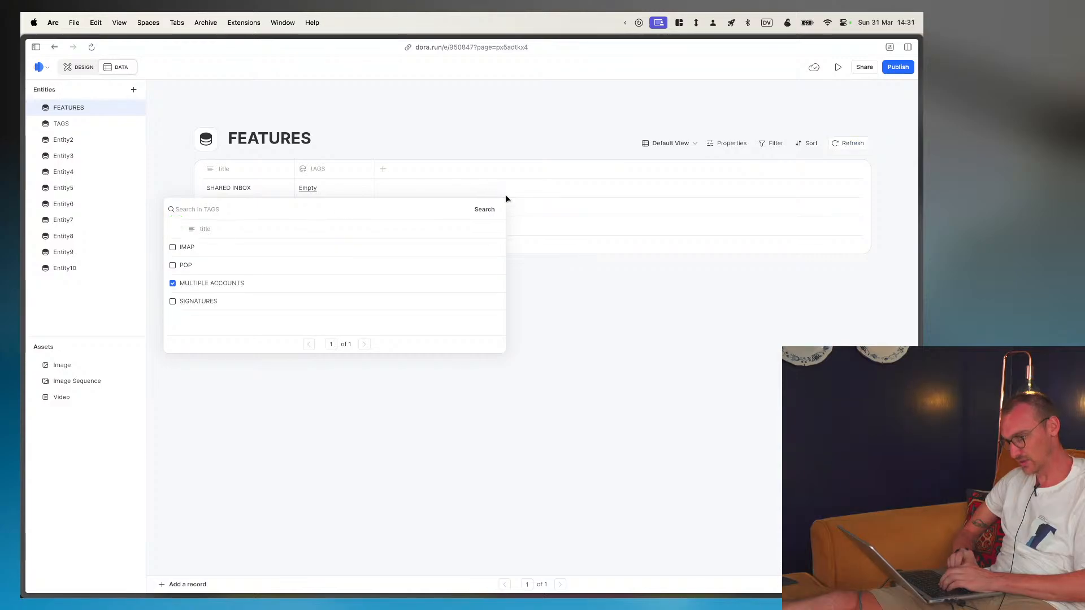
{"action": "left_click", "coordinate": [173, 247]}
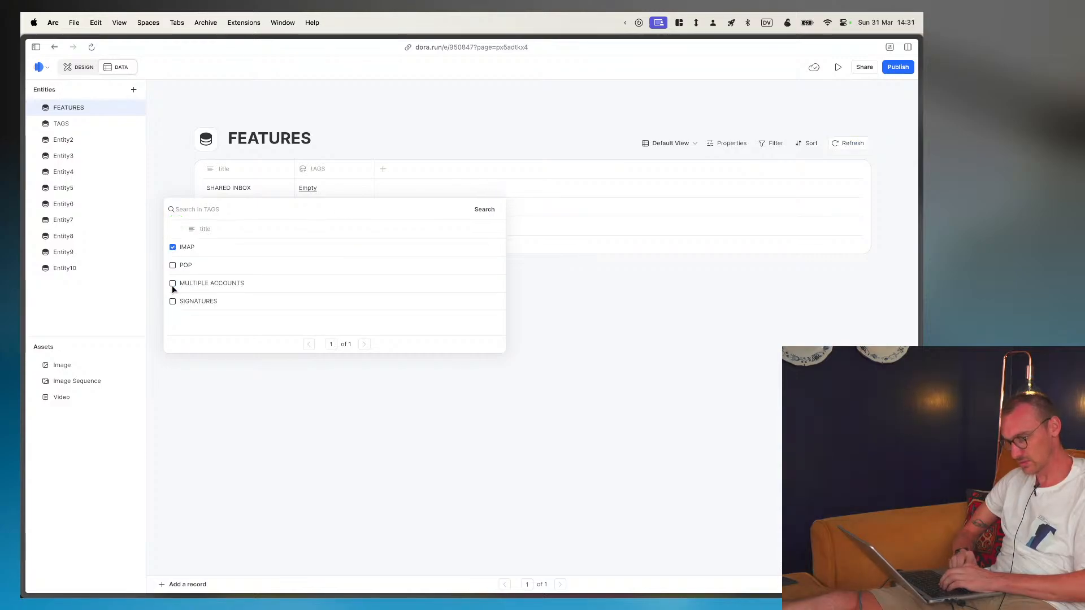
{"action": "left_click", "coordinate": [173, 284]}
{"action": "left_click", "coordinate": [172, 264]}
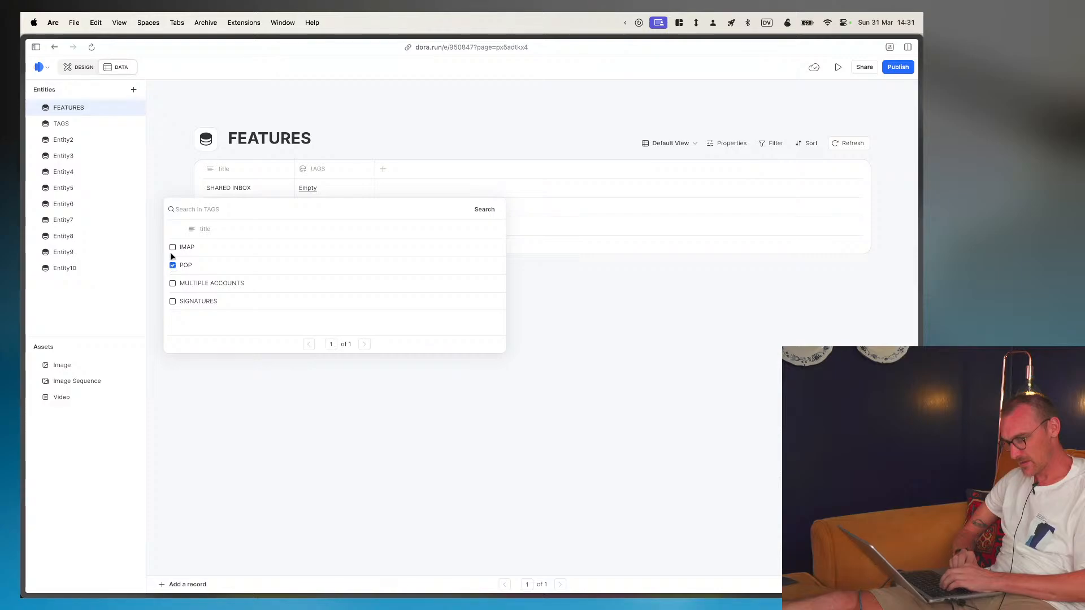
{"action": "left_click", "coordinate": [172, 248]}
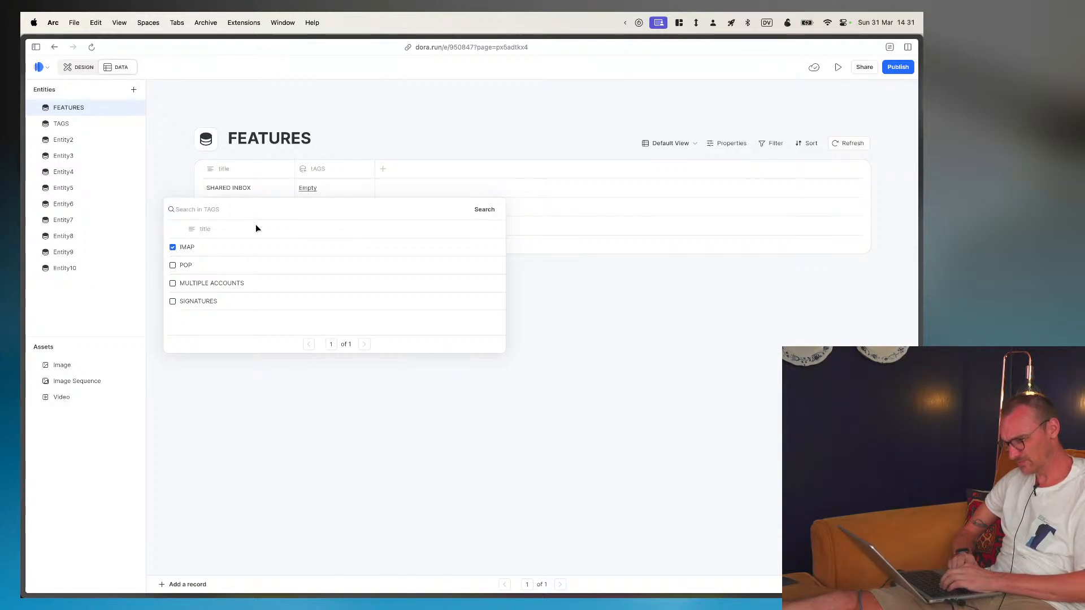
- Try the SIGNATURES and MULTIPLE ACCOUNTS tags on the SEND TO FRIEND record and assign it SIGNATURES
{"action": "left_click", "coordinate": [310, 206]}
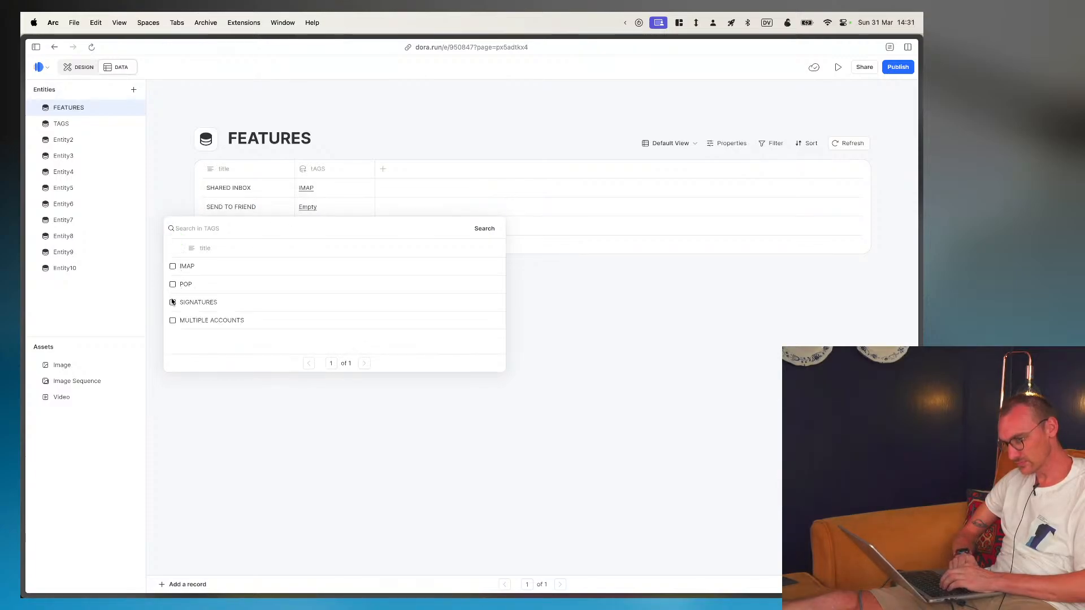
{"action": "left_click", "coordinate": [173, 302]}
{"action": "left_click", "coordinate": [172, 320]}
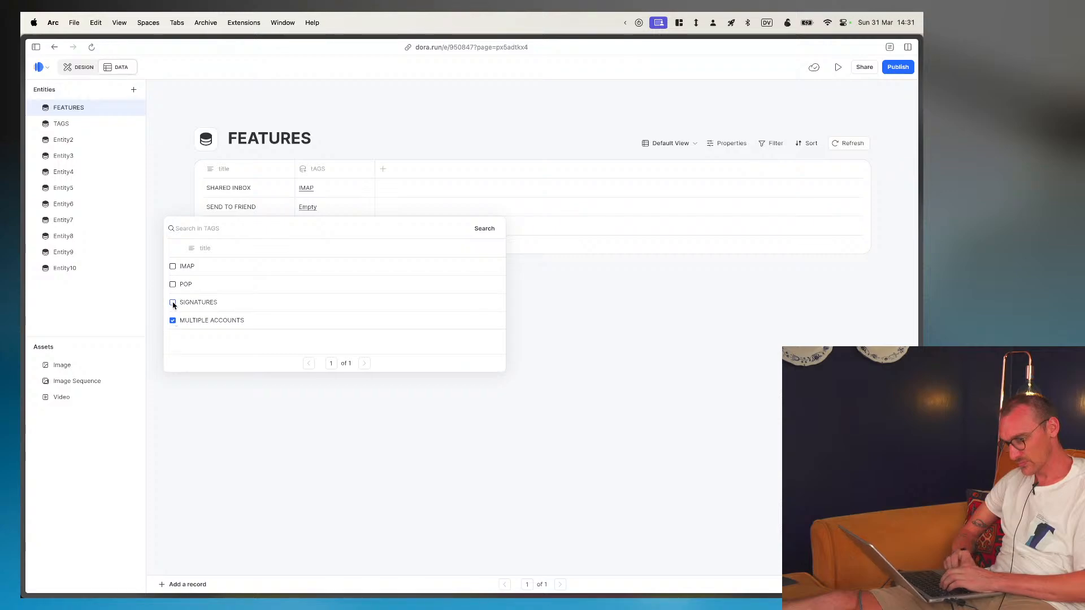
{"action": "left_click", "coordinate": [173, 302]}
{"action": "left_click", "coordinate": [173, 320]}
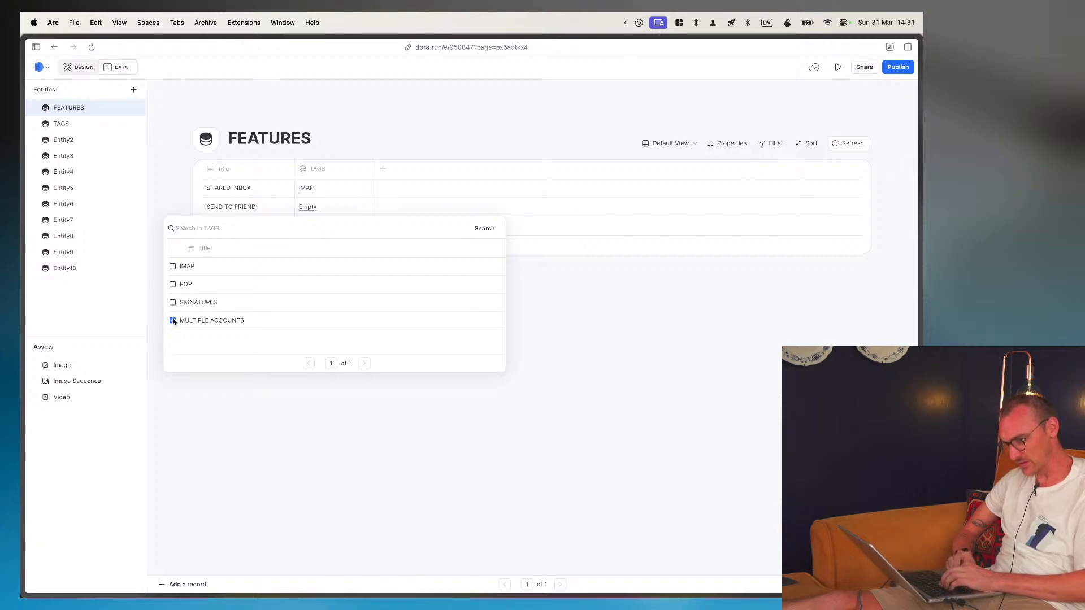
{"action": "left_click", "coordinate": [172, 302]}
{"action": "left_click", "coordinate": [652, 309]}
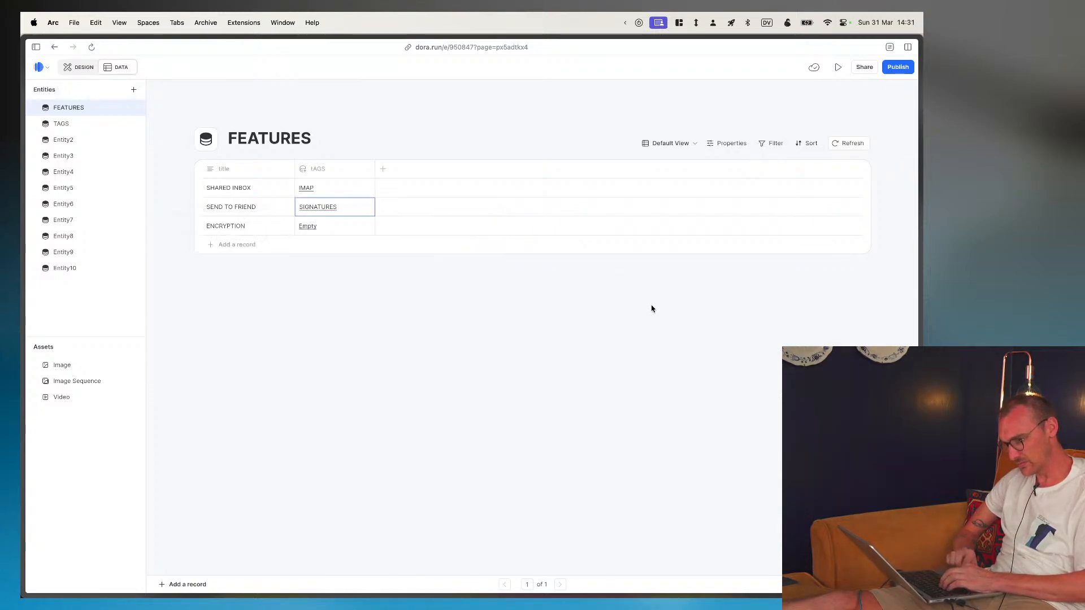
- Assign the IMAP tag to the ENCRYPTION record and refresh the FEATURES table
{"action": "left_click", "coordinate": [320, 227]}
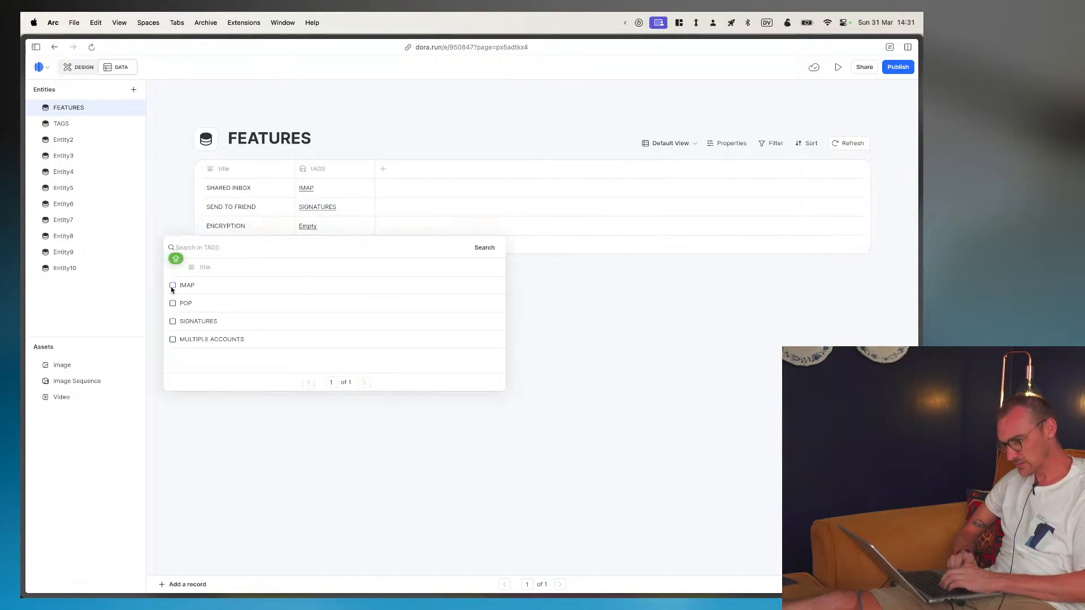
{"action": "left_click", "coordinate": [172, 286]}
{"action": "left_click", "coordinate": [581, 344]}
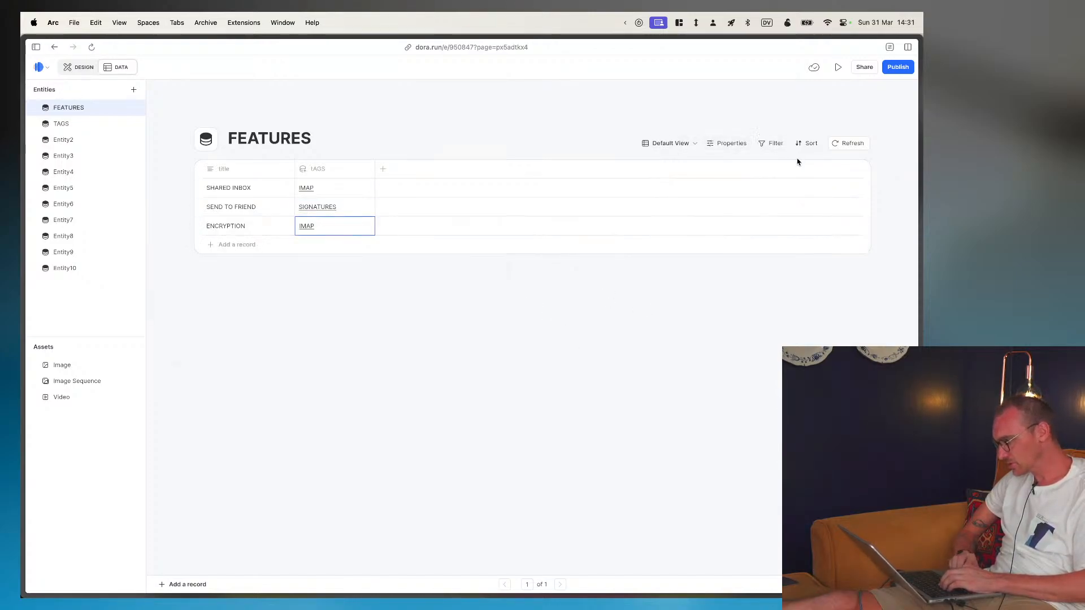
{"action": "left_click", "coordinate": [852, 144]}
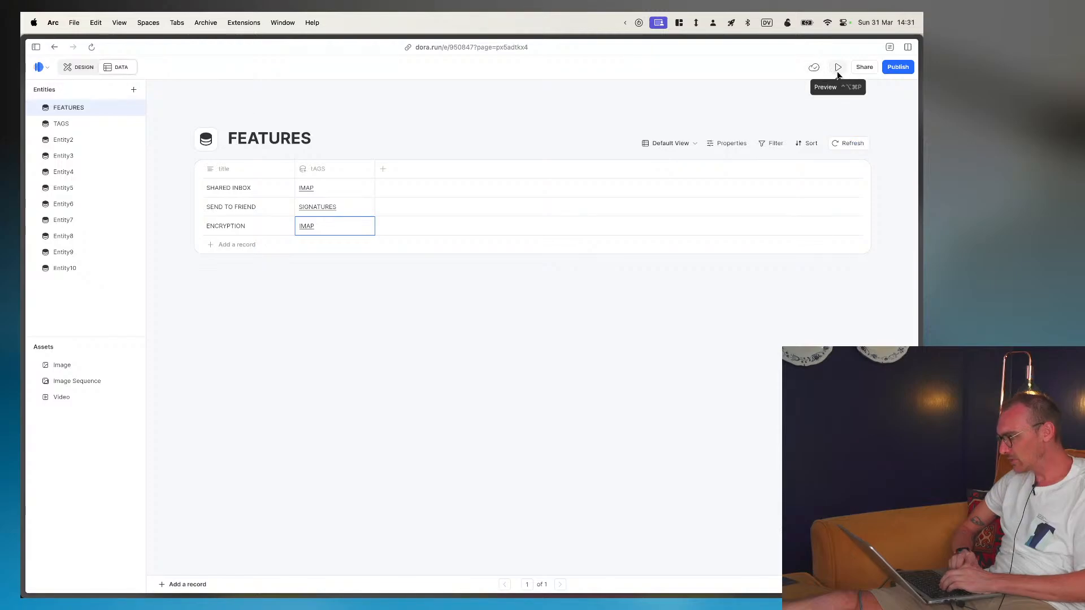
- View the project's sharing options, close them, and return to the page design canvas
{"action": "left_click", "coordinate": [862, 68]}
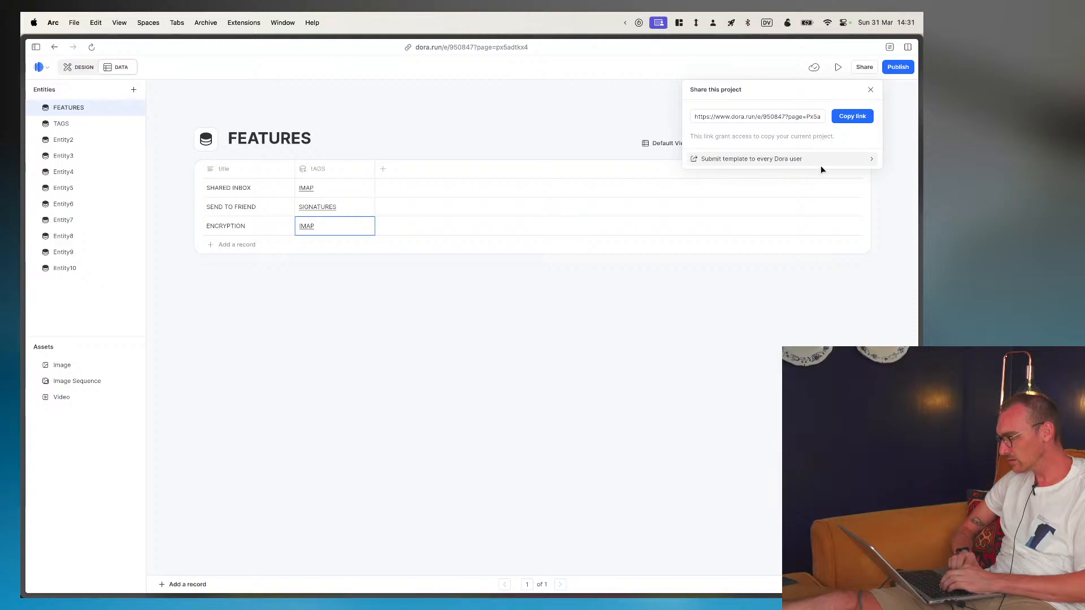
{"action": "left_click", "coordinate": [869, 91]}
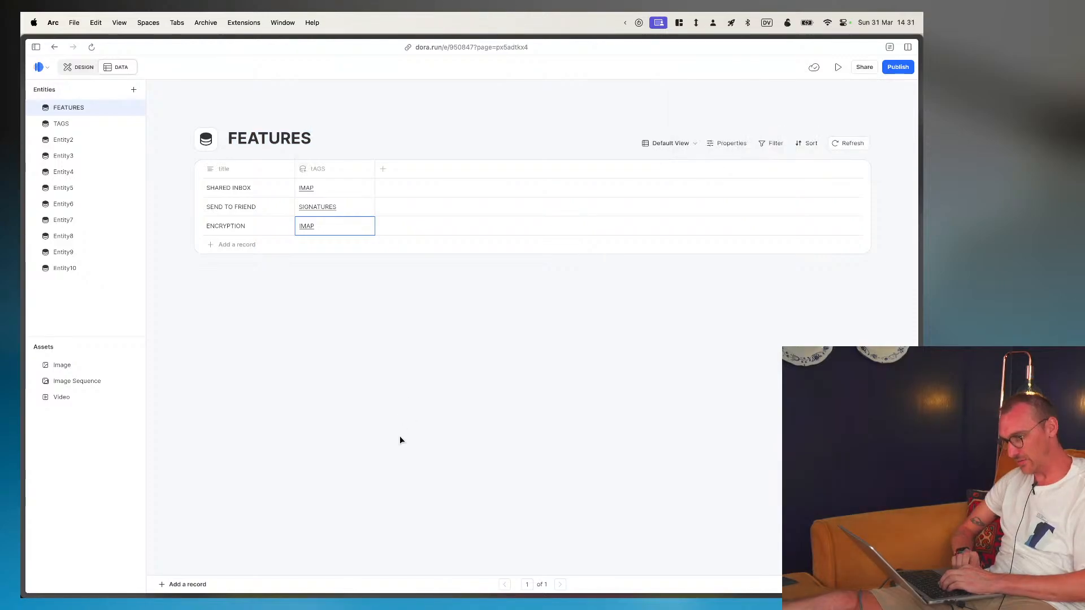
{"action": "left_click", "coordinate": [86, 67]}
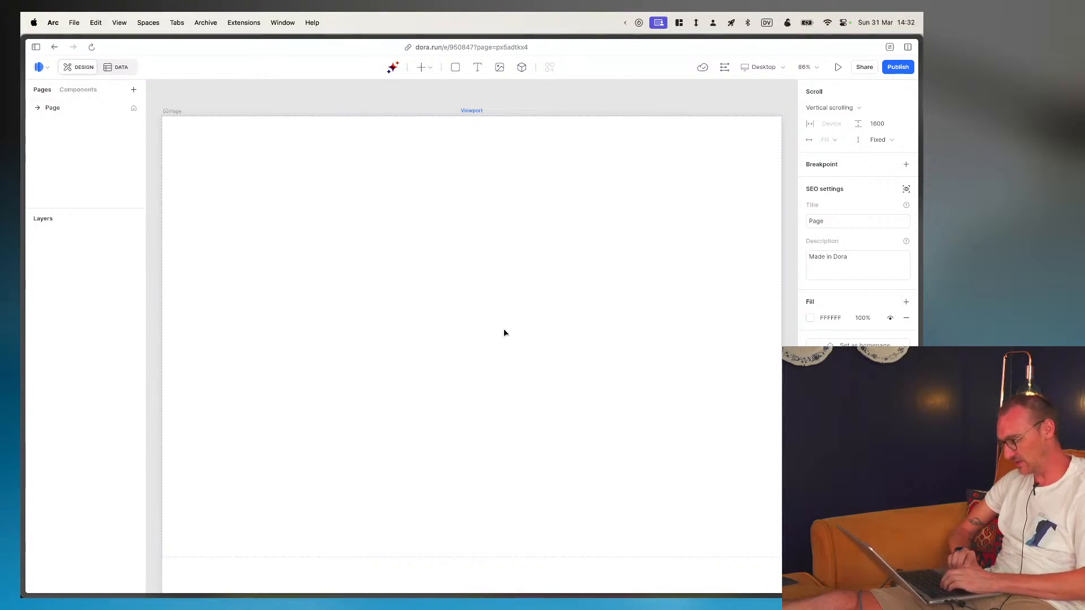
- Switch to Figma, copy the FEATURES section frame, and return to the Dora page canvas
{"action": "key", "text": "super+Tab"}
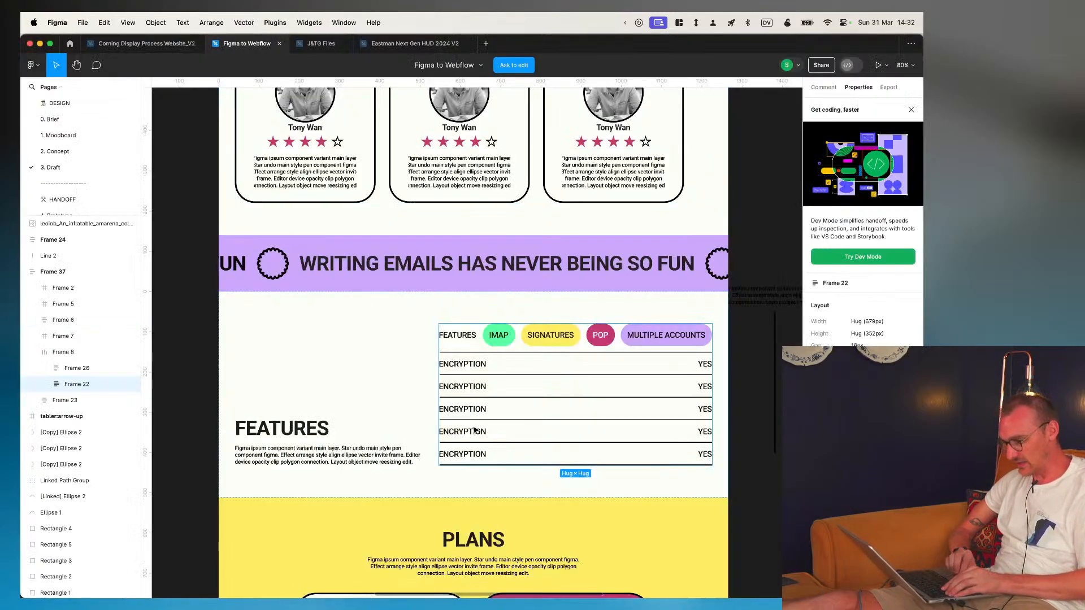
{"action": "left_click", "coordinate": [382, 375]}
{"action": "key", "text": "super+c"}
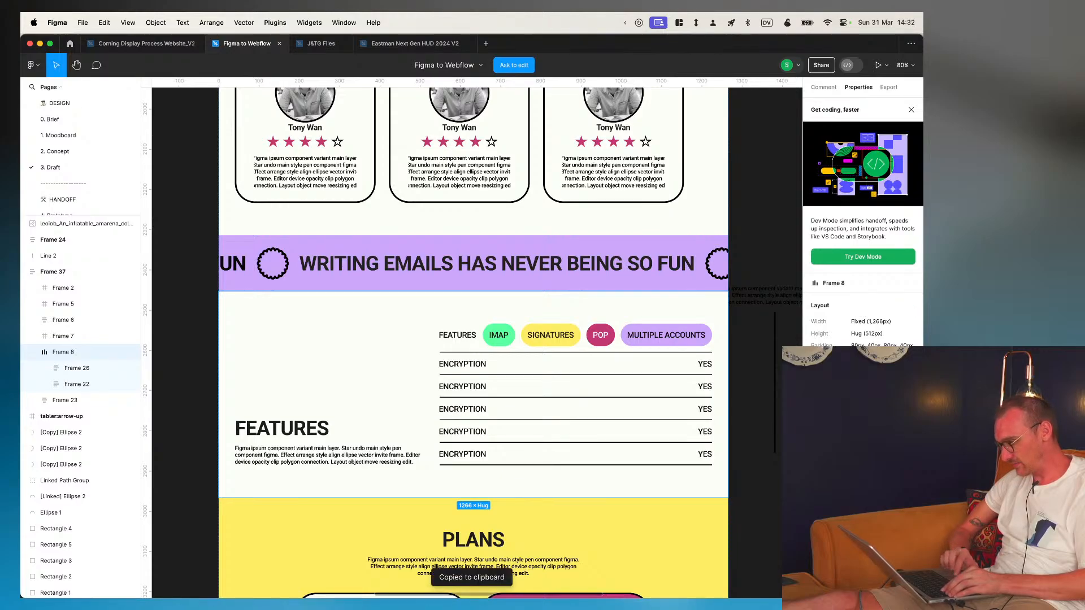
{"action": "key", "text": "super+Tab"}
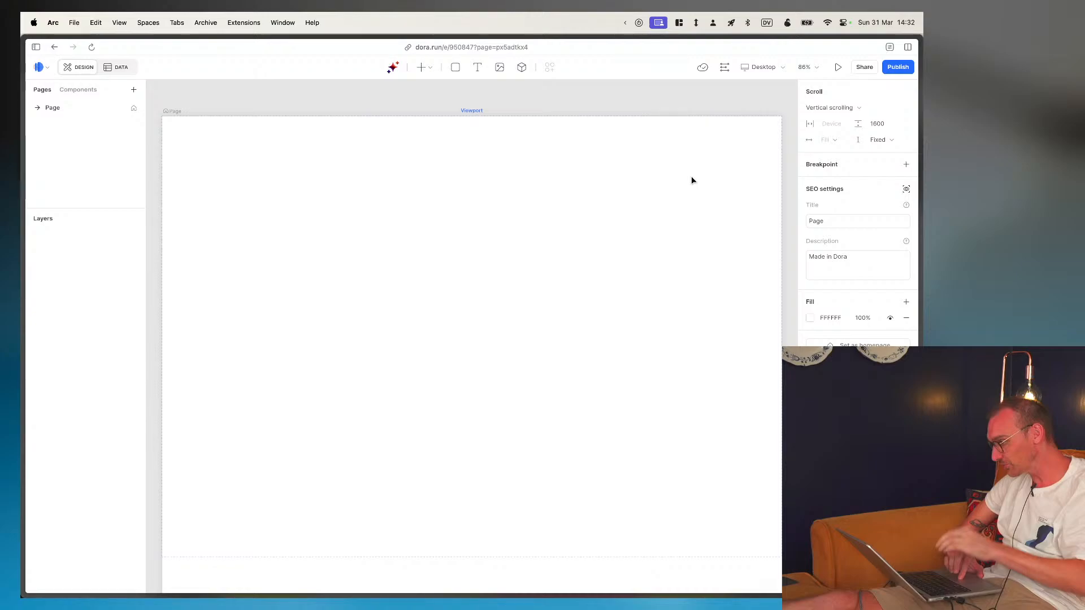
- Set the page's fill color to hex FDFFF7
{"action": "left_click", "coordinate": [810, 319]}
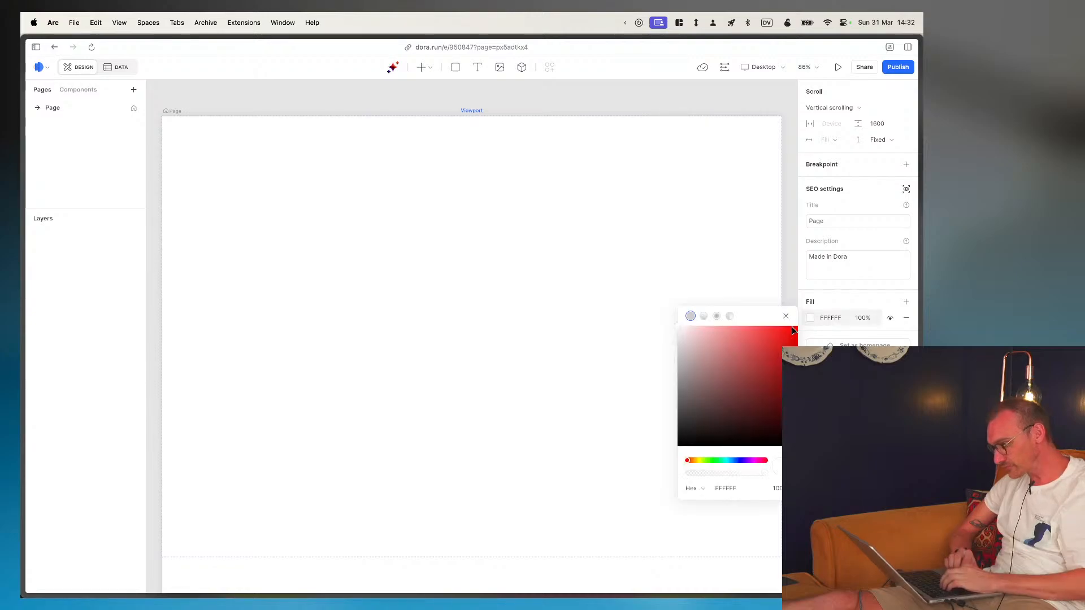
{"action": "left_click", "coordinate": [729, 488]}
{"action": "type", "text": "FDFFF7"}
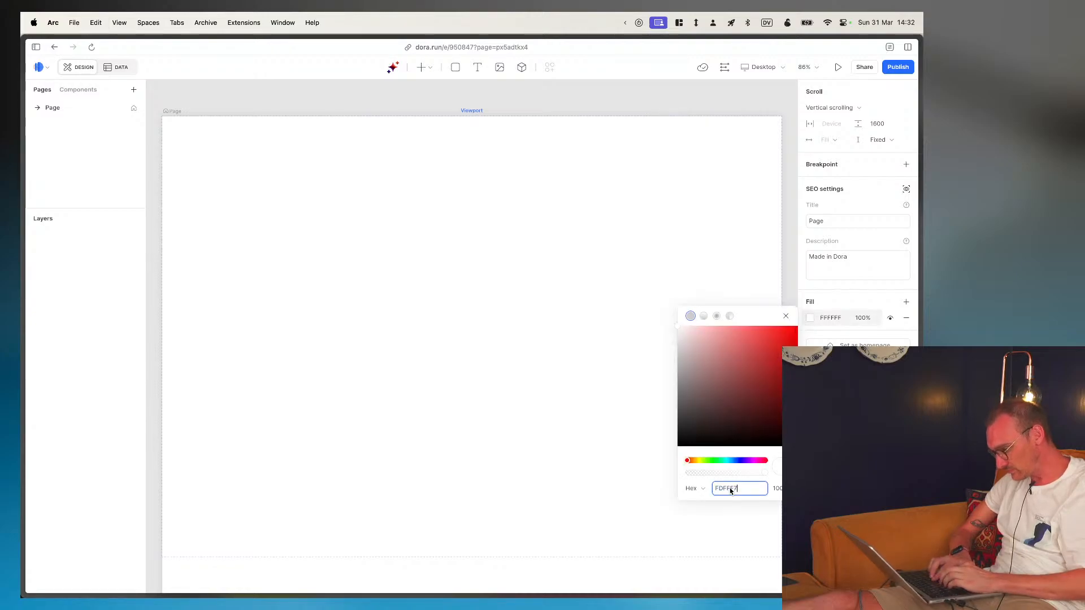
{"action": "key", "text": "Return"}
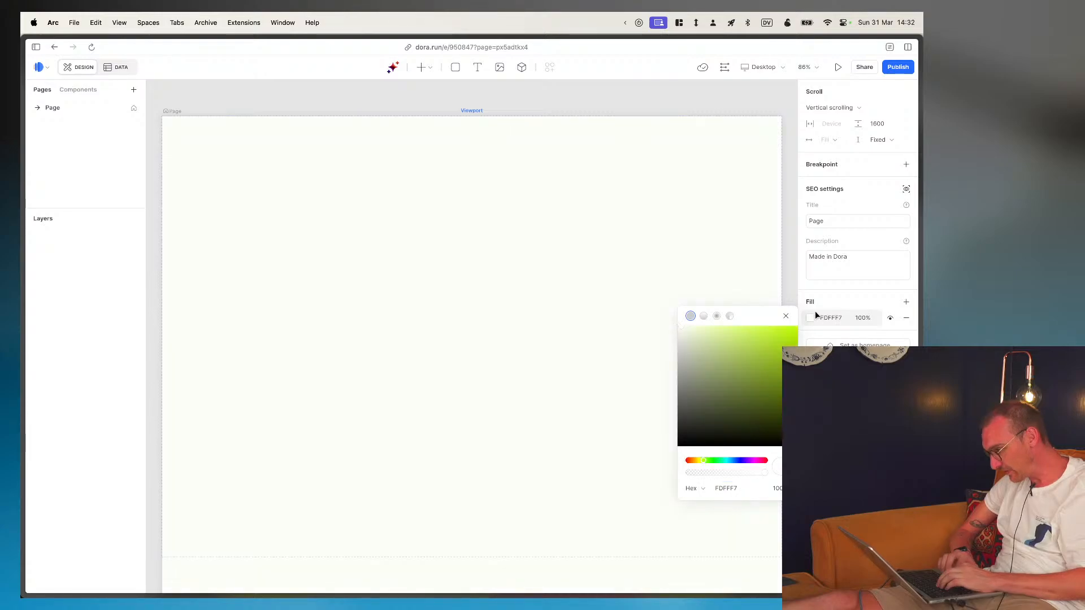
{"action": "left_click", "coordinate": [785, 316]}
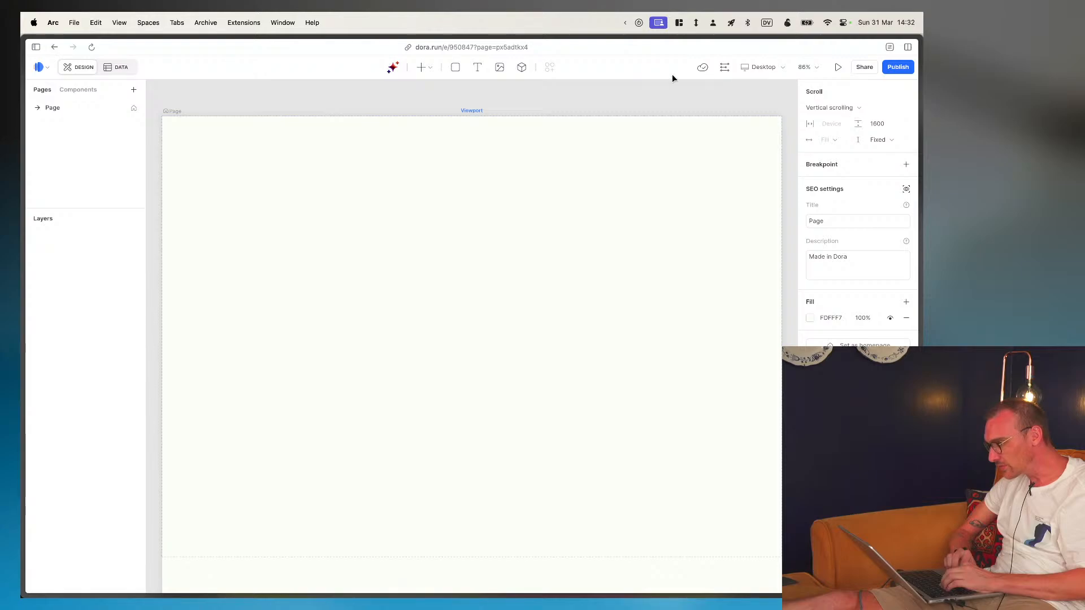
{"action": "left_click", "coordinate": [424, 69]}
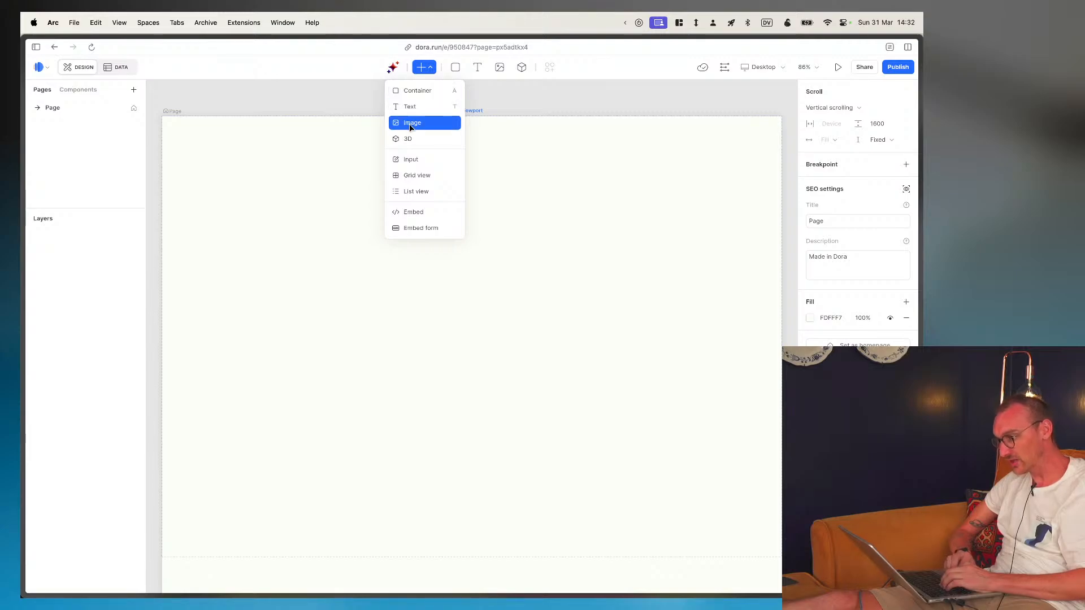
{"action": "left_click", "coordinate": [447, 66]}
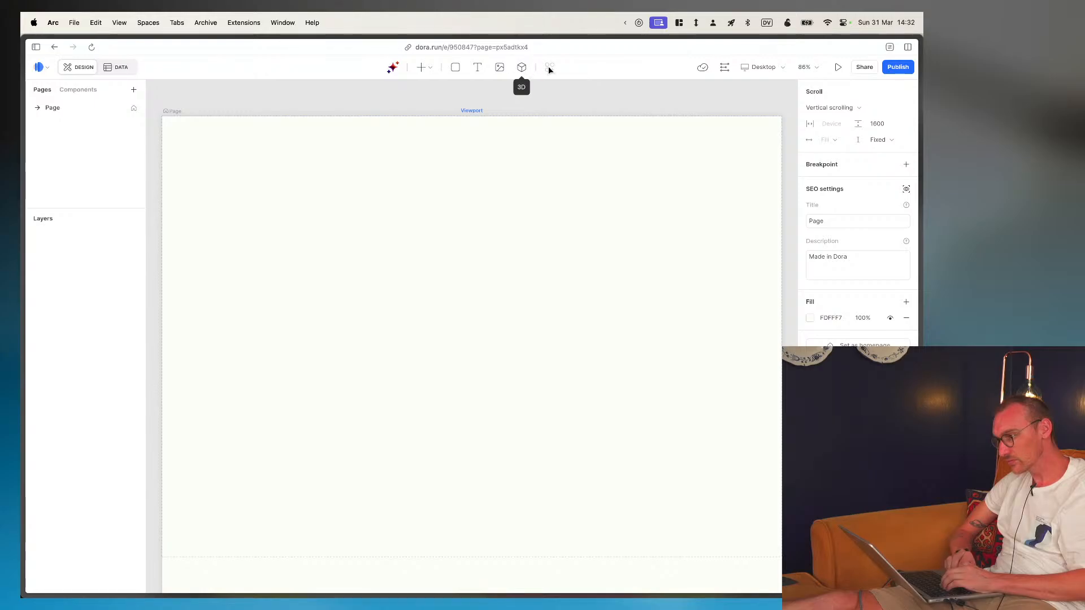
{"action": "key", "text": "super+Tab"}
{"action": "key", "text": "super+Tab"}
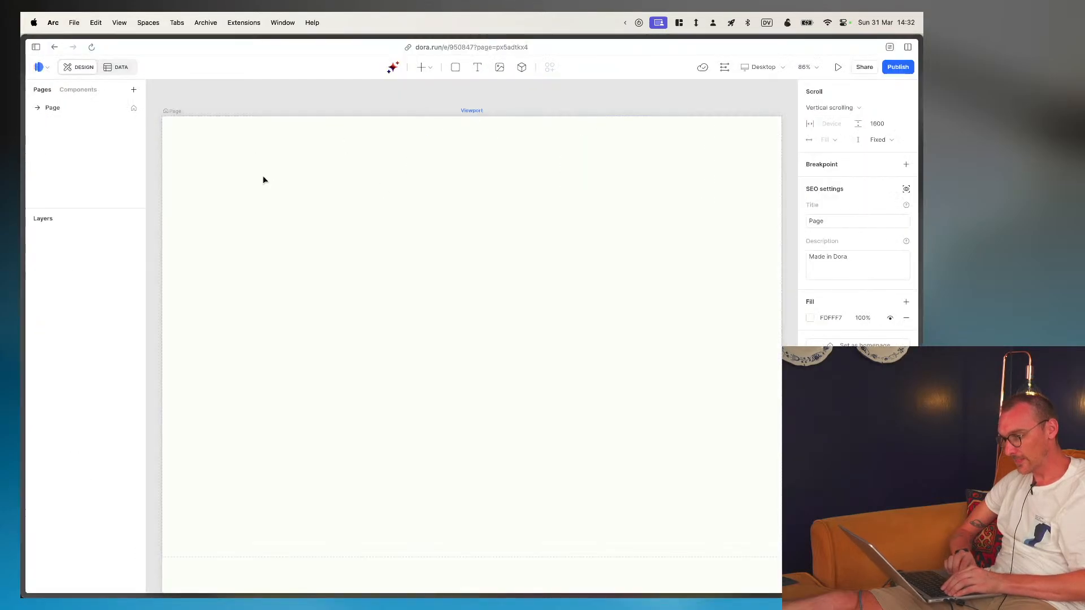
- Draw a container about 1143 × 471 on the page and reposition it within the upper part of the viewport
{"action": "left_click", "coordinate": [455, 66]}
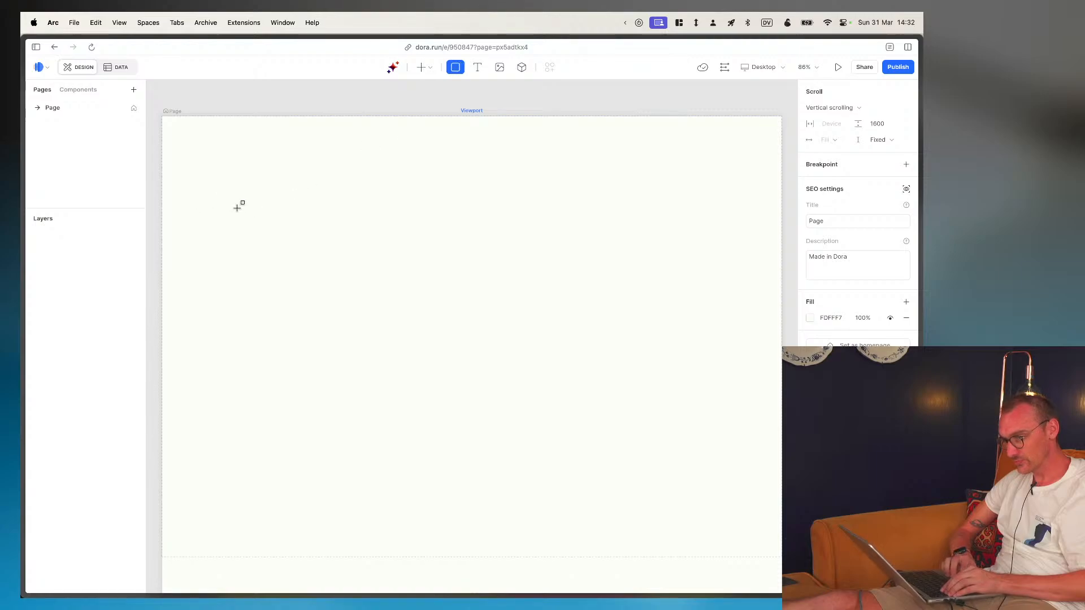
{"action": "left_click_drag", "start_coordinate": [196, 200], "coordinate": [689, 404]}
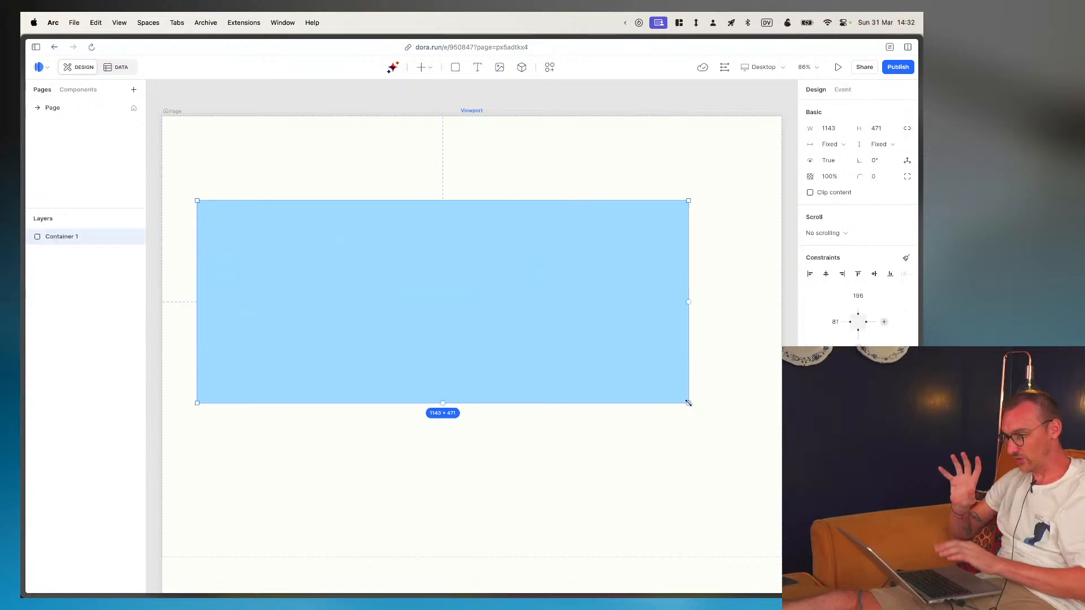
{"action": "mouse_move", "coordinate": [549, 310]}
{"action": "left_mouse_down"}
{"action": "mouse_move", "coordinate": [581, 274]}
{"action": "mouse_move", "coordinate": [481, 286]}
{"action": "mouse_move", "coordinate": [546, 300]}
{"action": "left_mouse_up"}
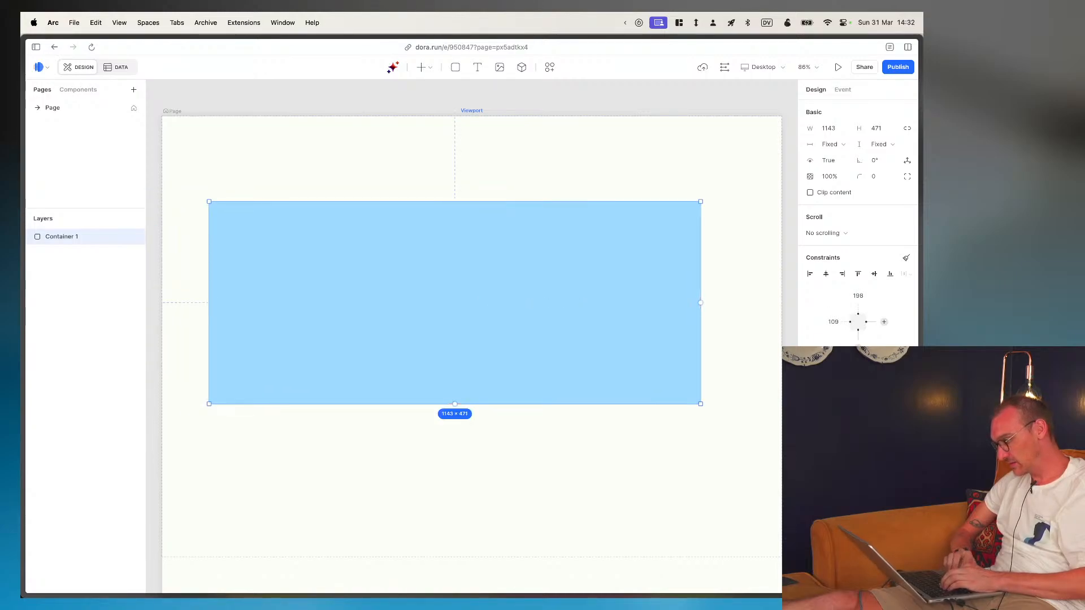
{"action": "left_click_drag", "start_coordinate": [542, 344], "coordinate": [537, 309]}
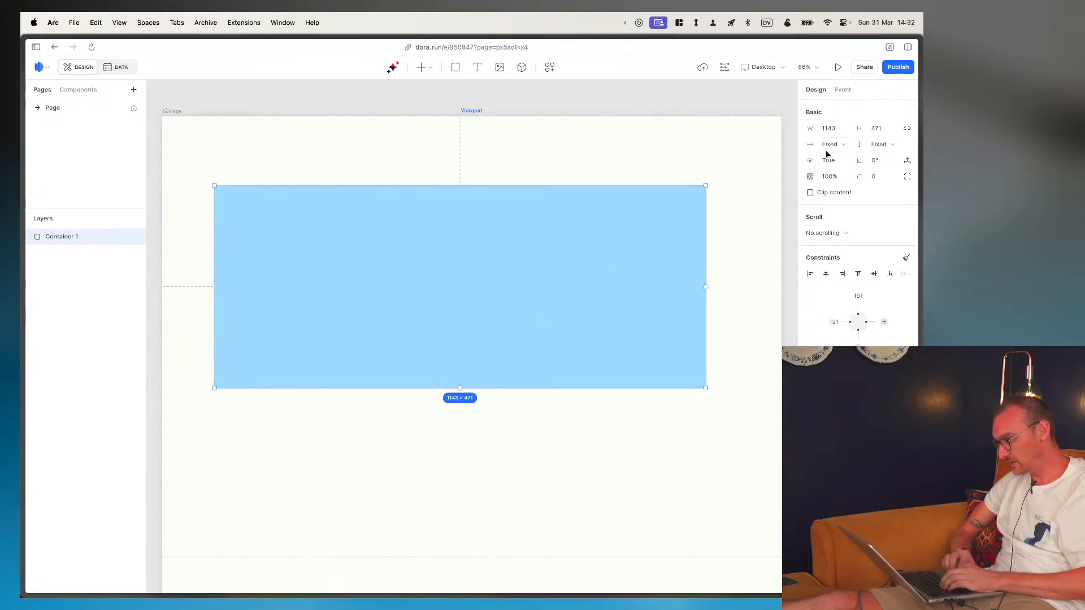
- Set the container's width to Fill and align it to the top of the page
{"action": "left_click", "coordinate": [830, 130]}
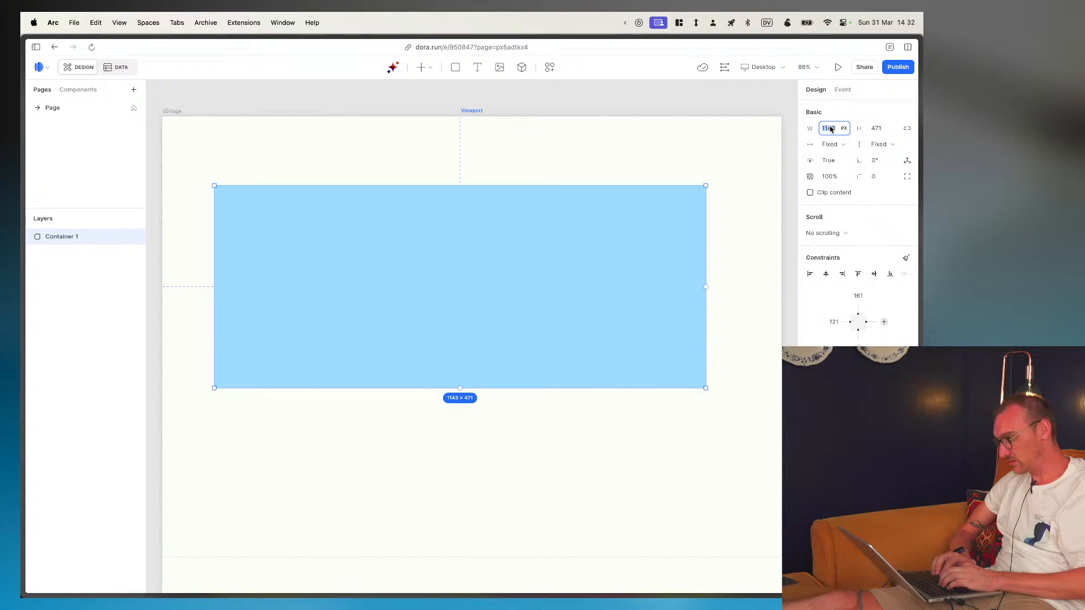
{"action": "type", "text": "FILL"}
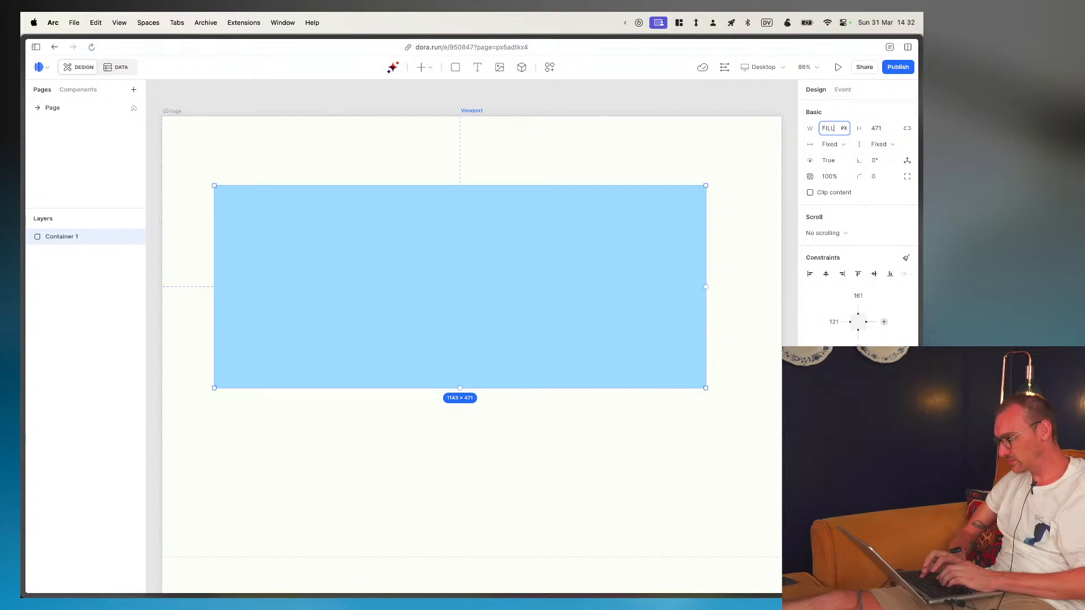
{"action": "key", "text": "Return"}
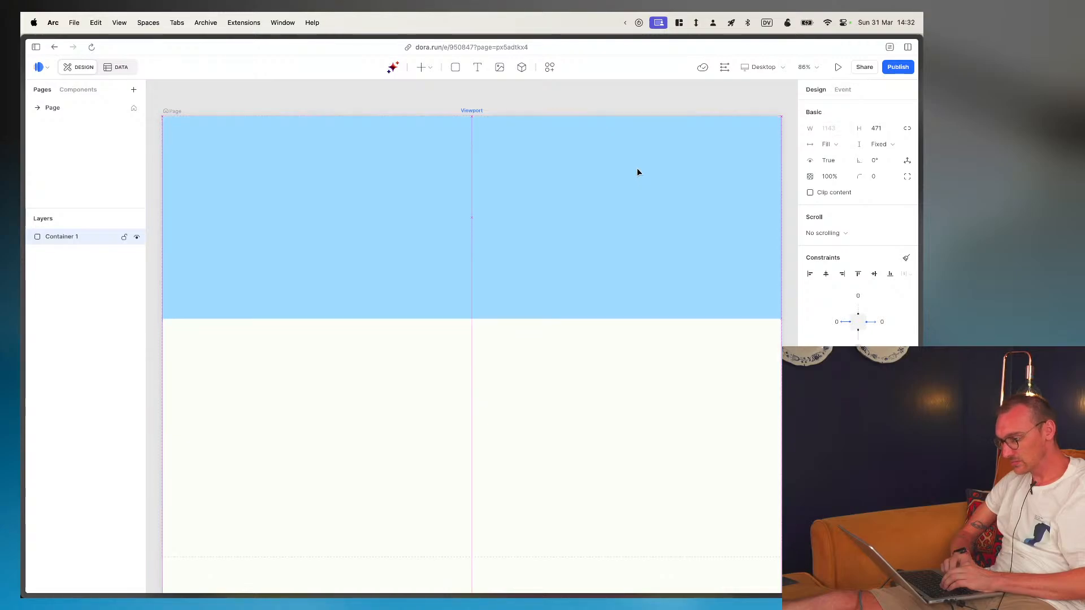
{"action": "left_click_drag", "start_coordinate": [636, 167], "coordinate": [621, 282]}
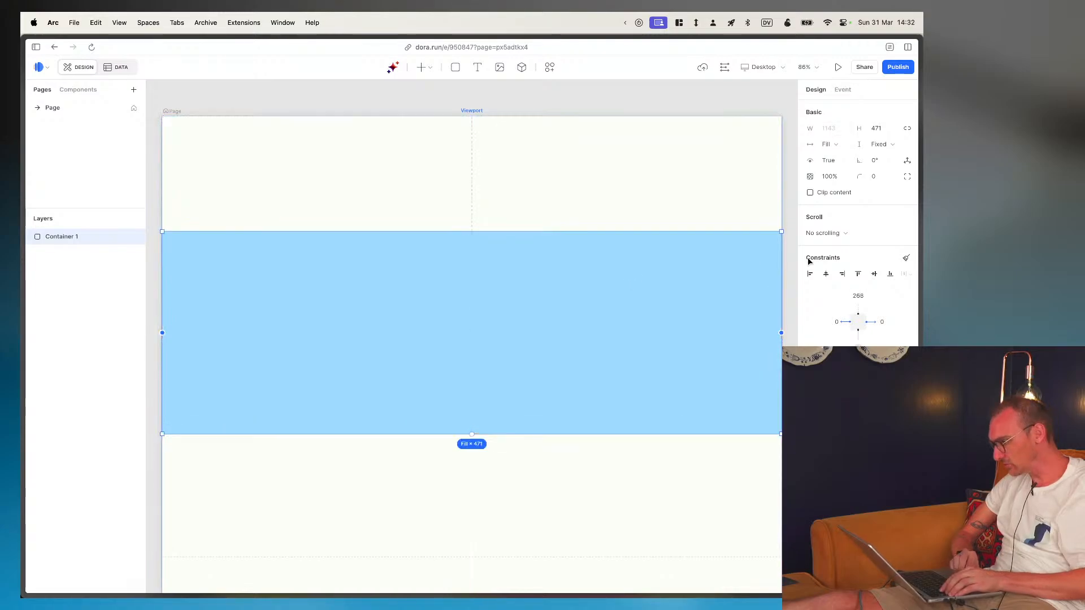
{"action": "left_click", "coordinate": [857, 273]}
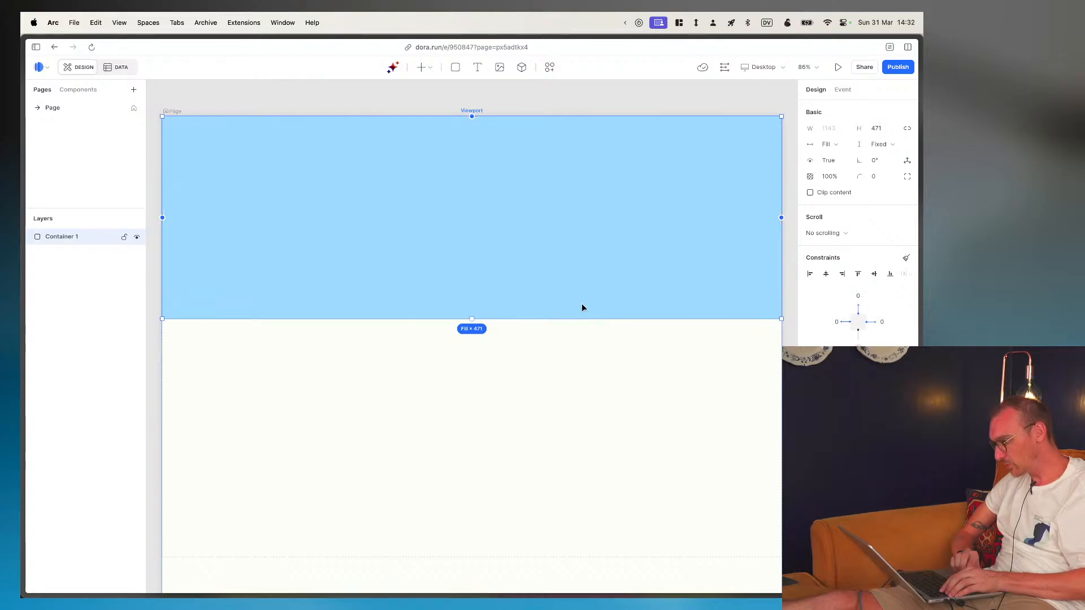
{"action": "key", "text": "super+Tab"}
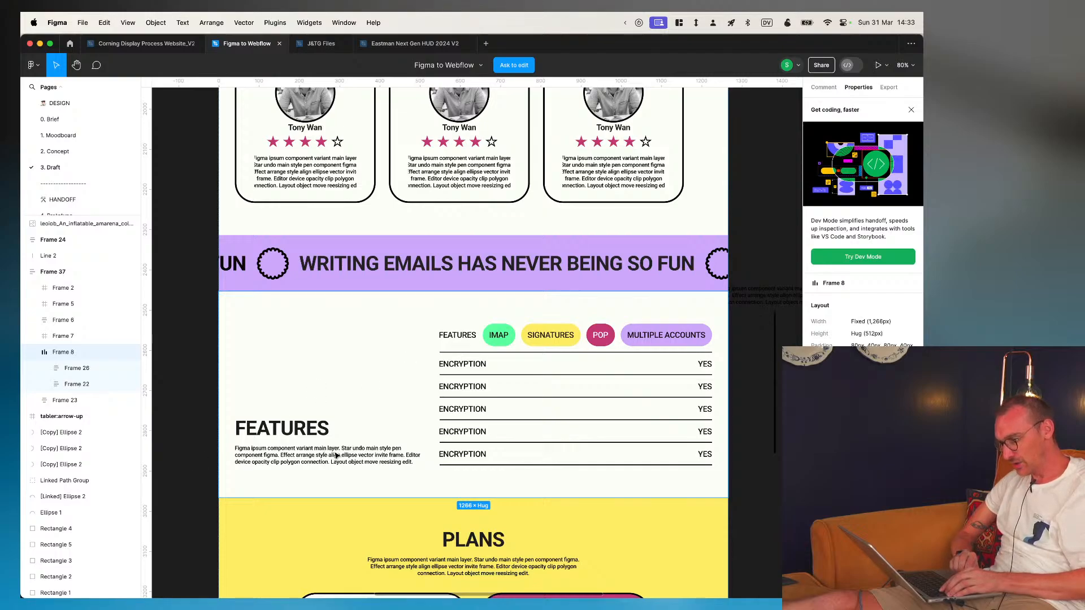
{"action": "key", "text": "super+Tab"}
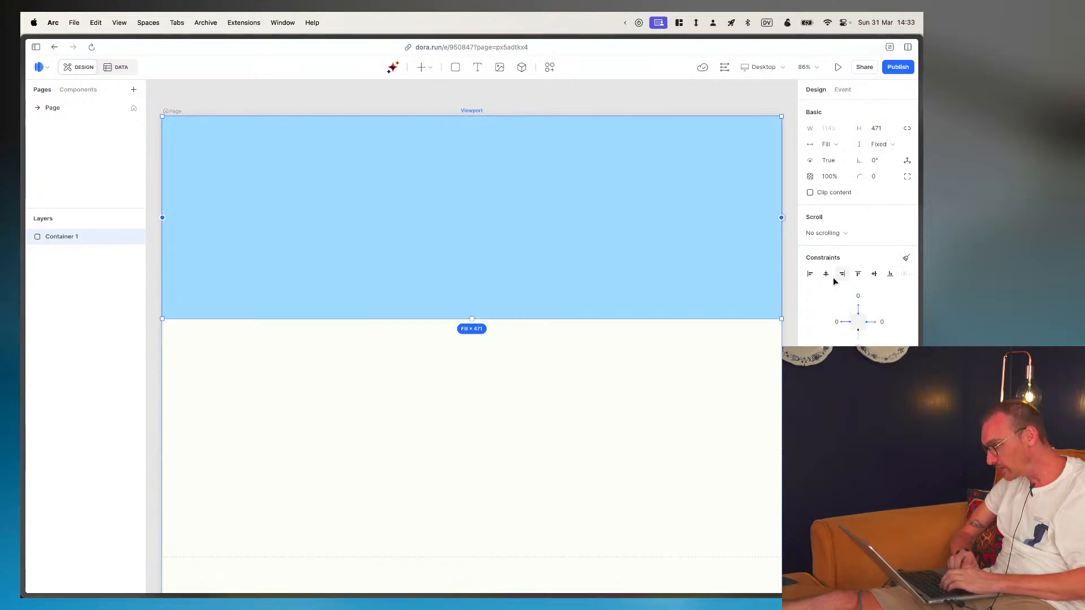
{"action": "left_click", "coordinate": [849, 232]}
{"action": "left_click", "coordinate": [859, 207]}
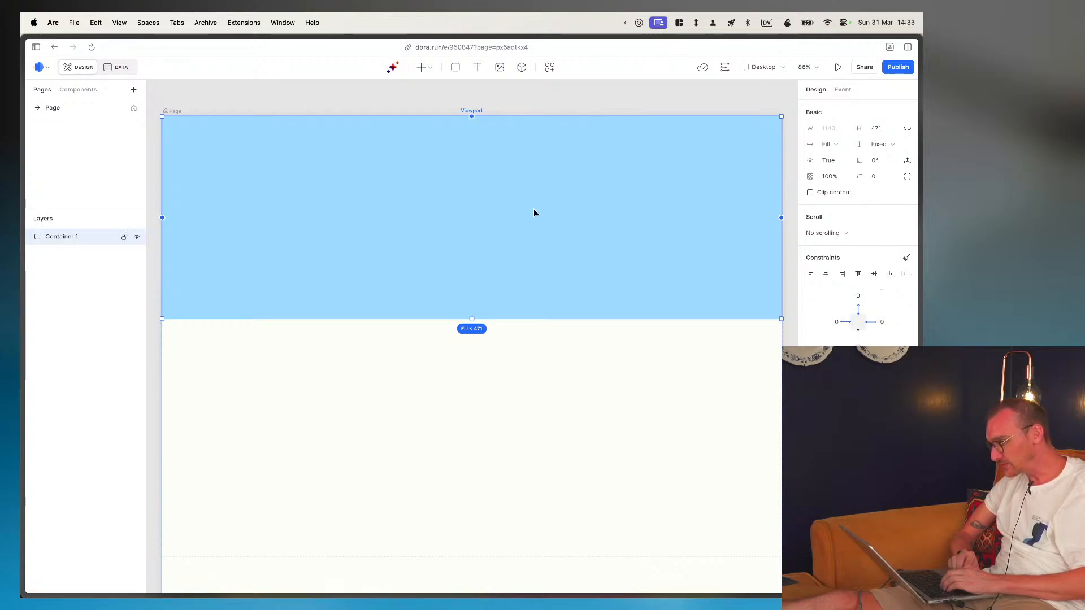
- Draw a container inside the full-width one and fit it against its left edge at full height, about 621 × 471
{"action": "left_click", "coordinate": [455, 68]}
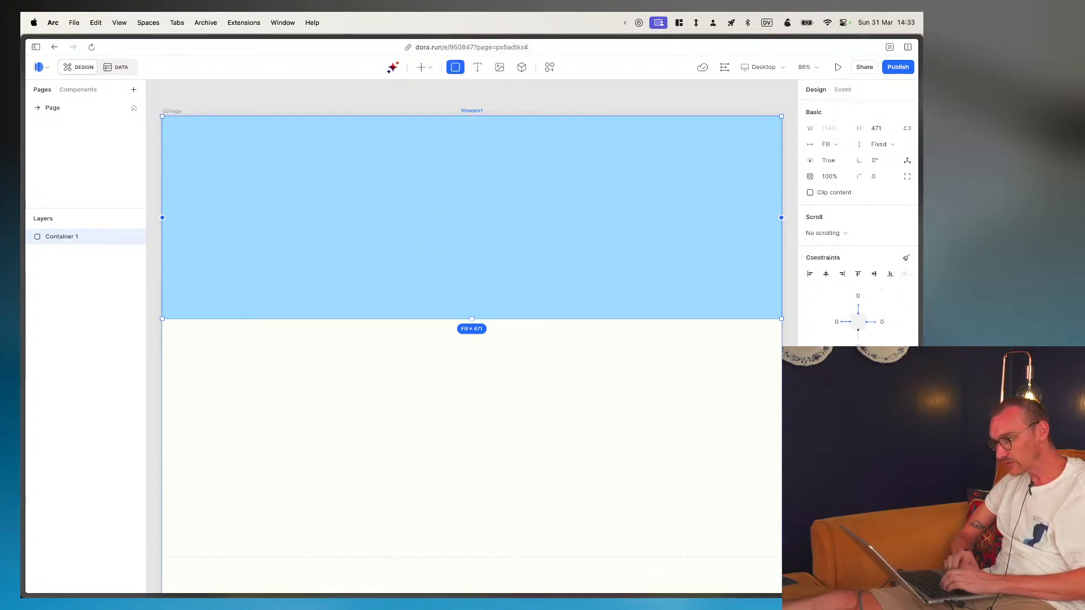
{"action": "left_click_drag", "start_coordinate": [337, 135], "coordinate": [483, 247]}
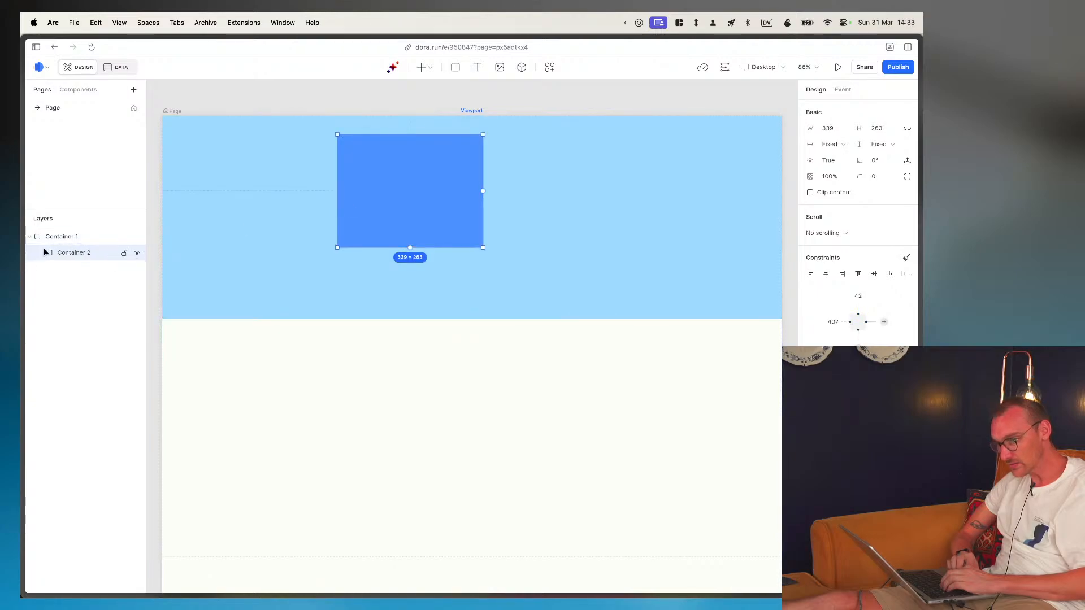
{"action": "left_click", "coordinate": [66, 235]}
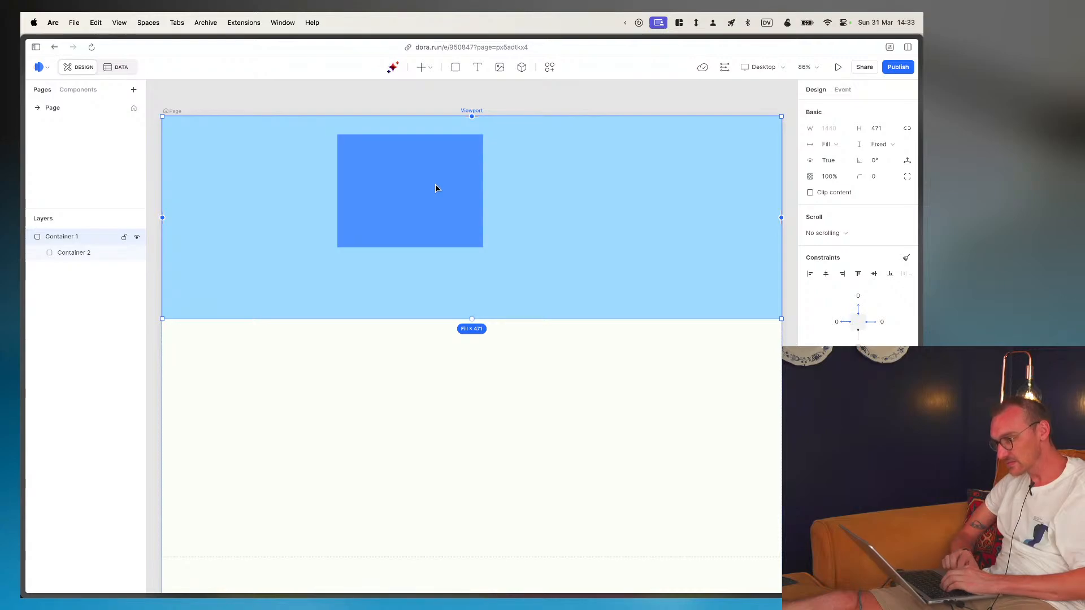
{"action": "left_click_drag", "start_coordinate": [435, 184], "coordinate": [337, 234]}
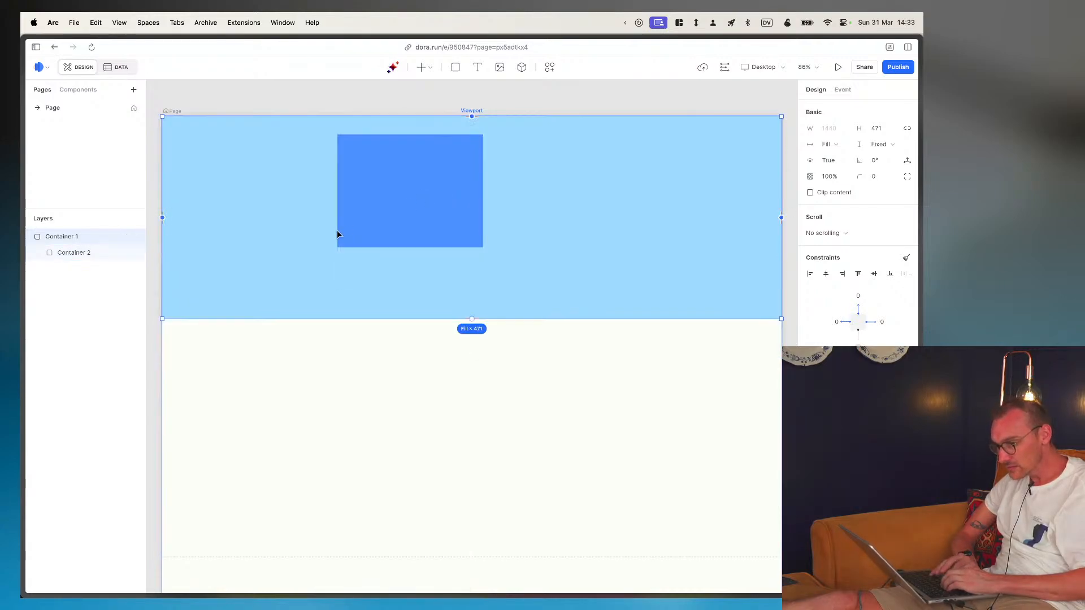
{"action": "left_click", "coordinate": [94, 253]}
{"action": "left_click_drag", "start_coordinate": [468, 178], "coordinate": [293, 160]}
{"action": "left_click_drag", "start_coordinate": [307, 229], "coordinate": [427, 318]}
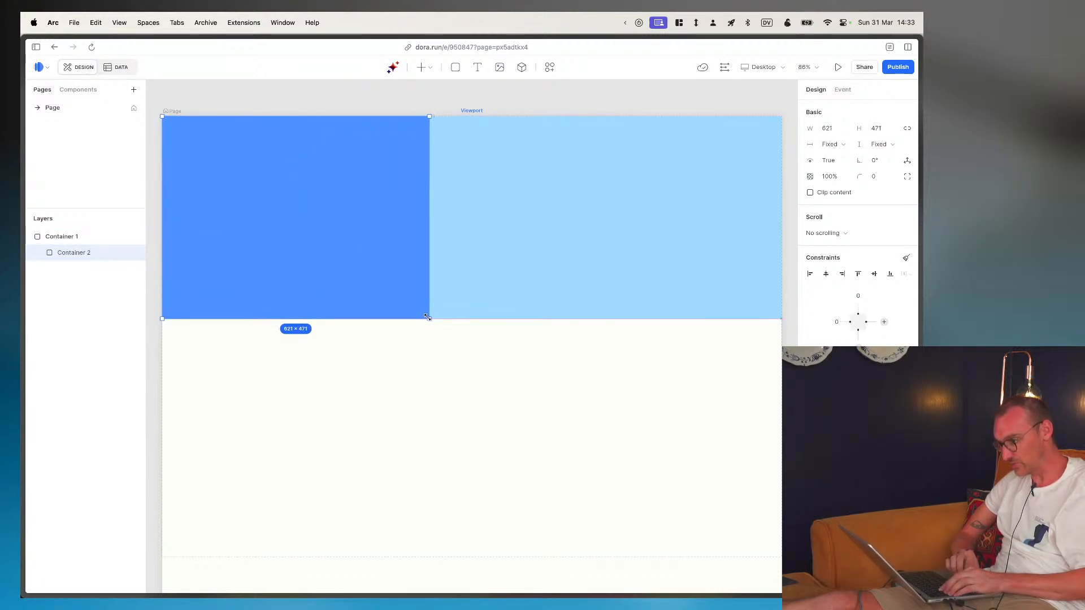
- Draw a second nested container filling the remaining space beside the first, about 821 × 470, and select the parent container
{"action": "left_click", "coordinate": [455, 66]}
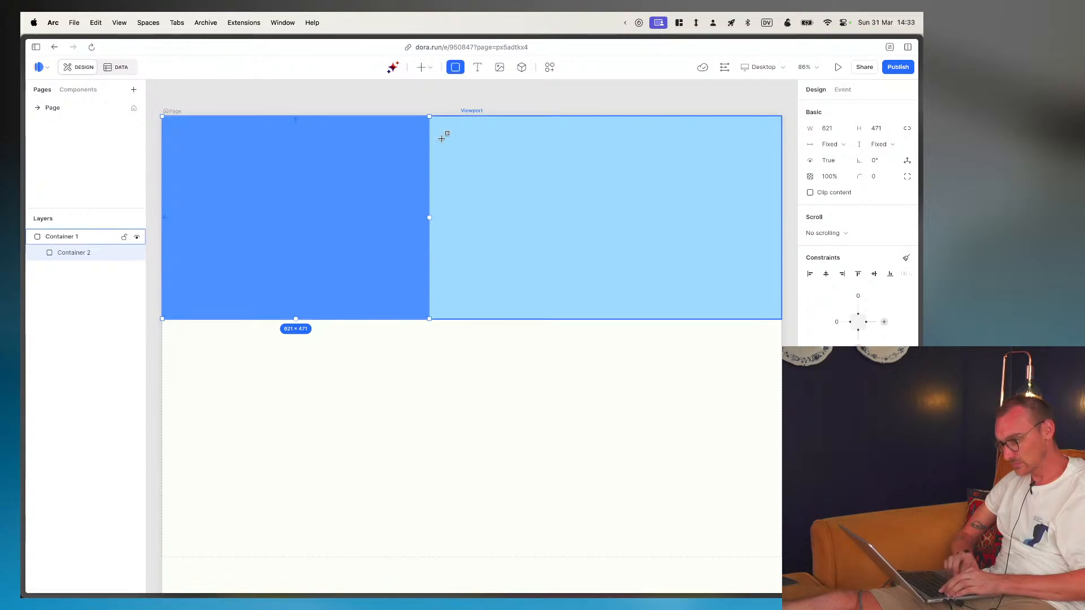
{"action": "mouse_move", "coordinate": [439, 143]}
{"action": "left_mouse_down"}
{"action": "mouse_move", "coordinate": [760, 347]}
{"action": "mouse_move", "coordinate": [782, 323]}
{"action": "mouse_move", "coordinate": [763, 318]}
{"action": "left_mouse_up"}
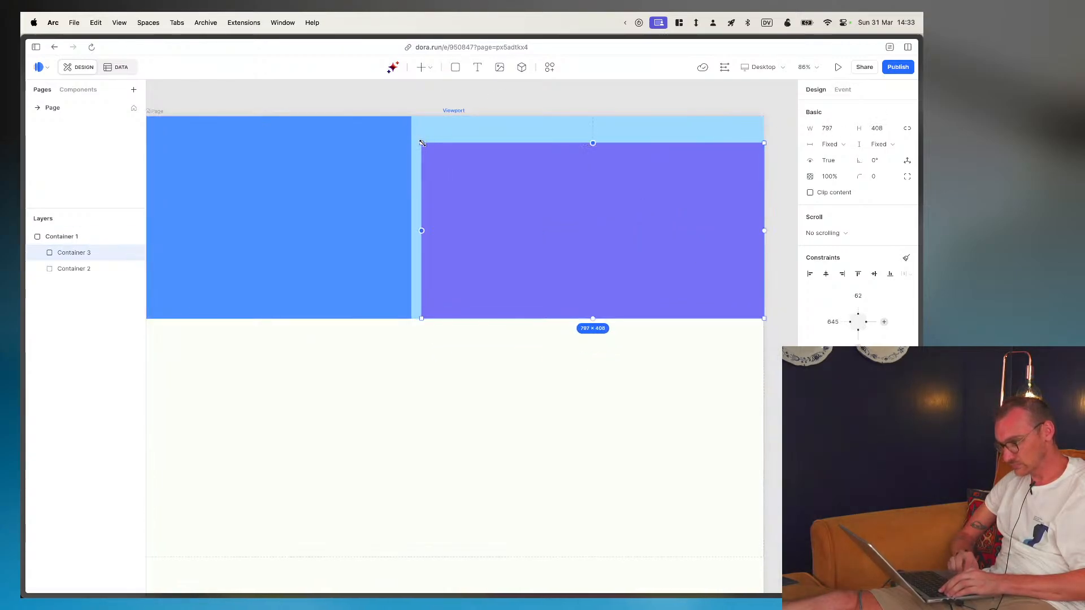
{"action": "left_click_drag", "start_coordinate": [421, 143], "coordinate": [412, 117]}
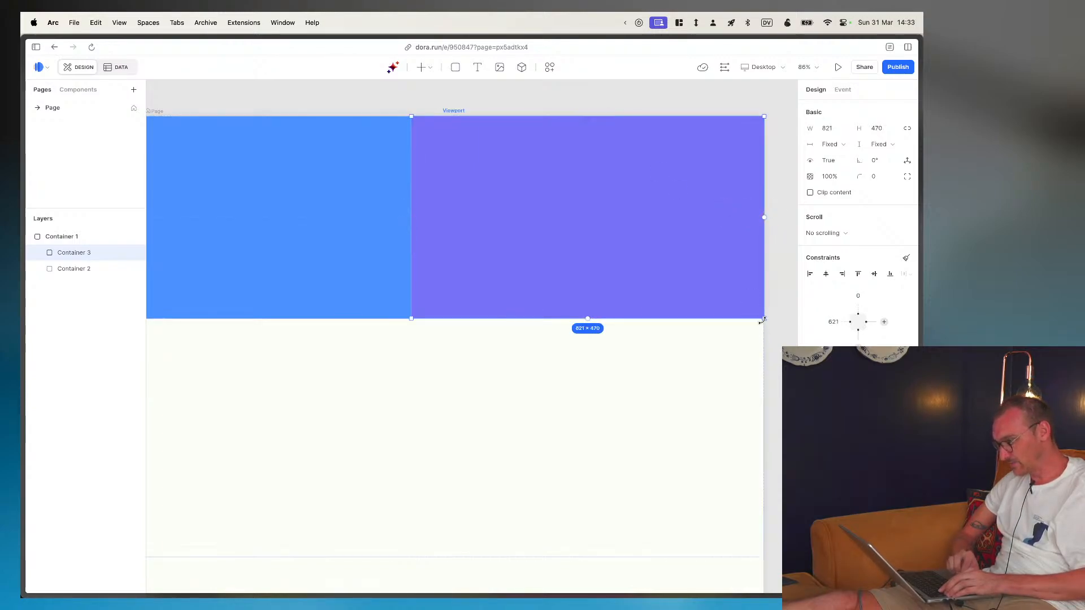
{"action": "left_click_drag", "start_coordinate": [762, 320], "coordinate": [700, 306]}
{"action": "key", "text": "super+z"}
{"action": "left_click", "coordinate": [705, 333]}
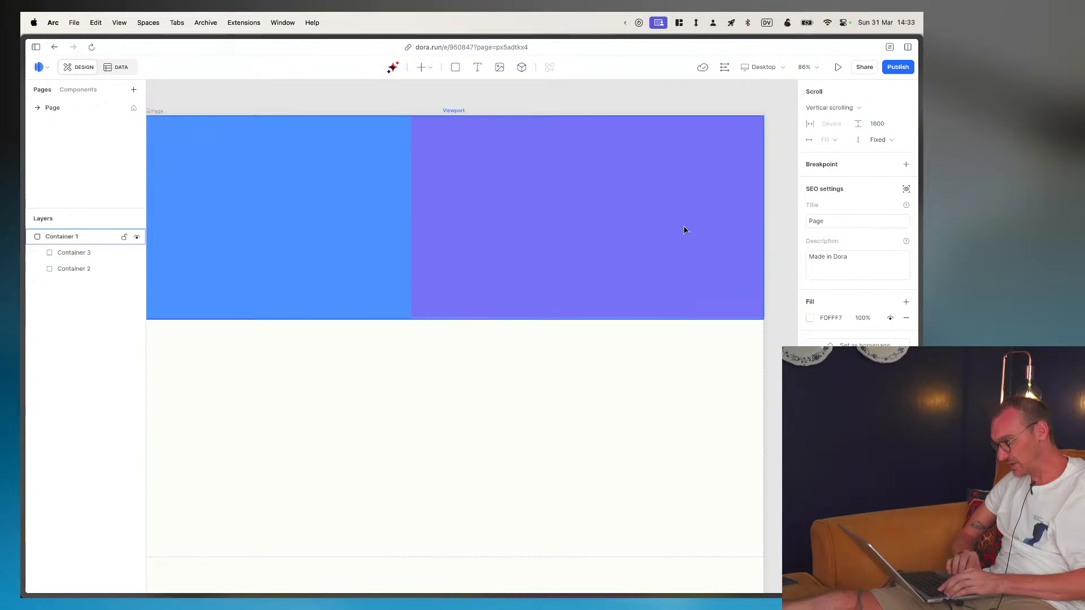
{"action": "left_click", "coordinate": [678, 214]}
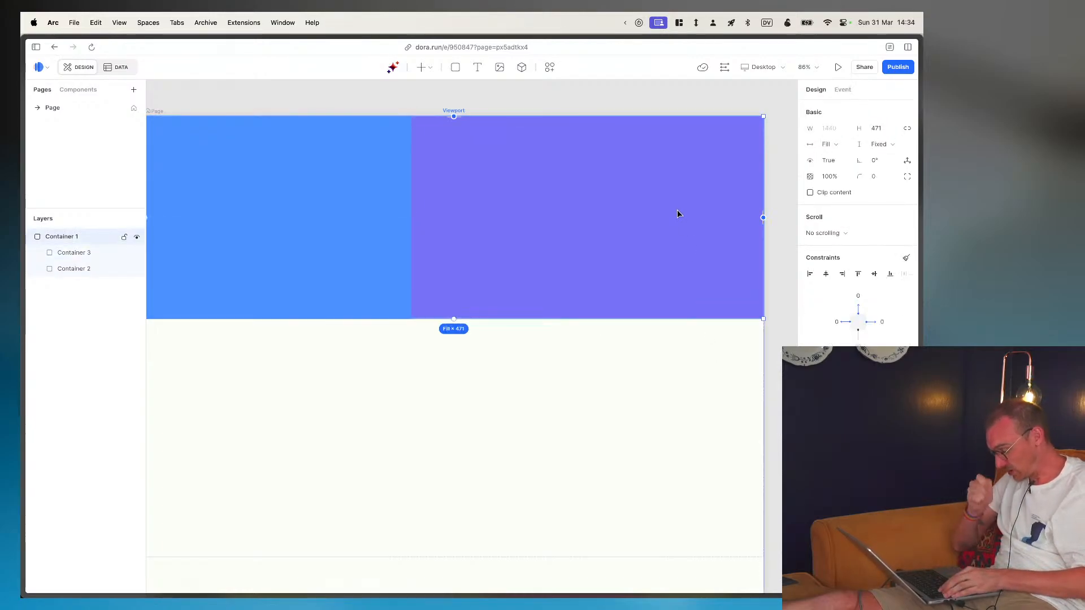
- Switch to Figma, copy the FEATURES heading text, and return to the Dora page canvas
{"action": "key", "text": "super+Tab"}
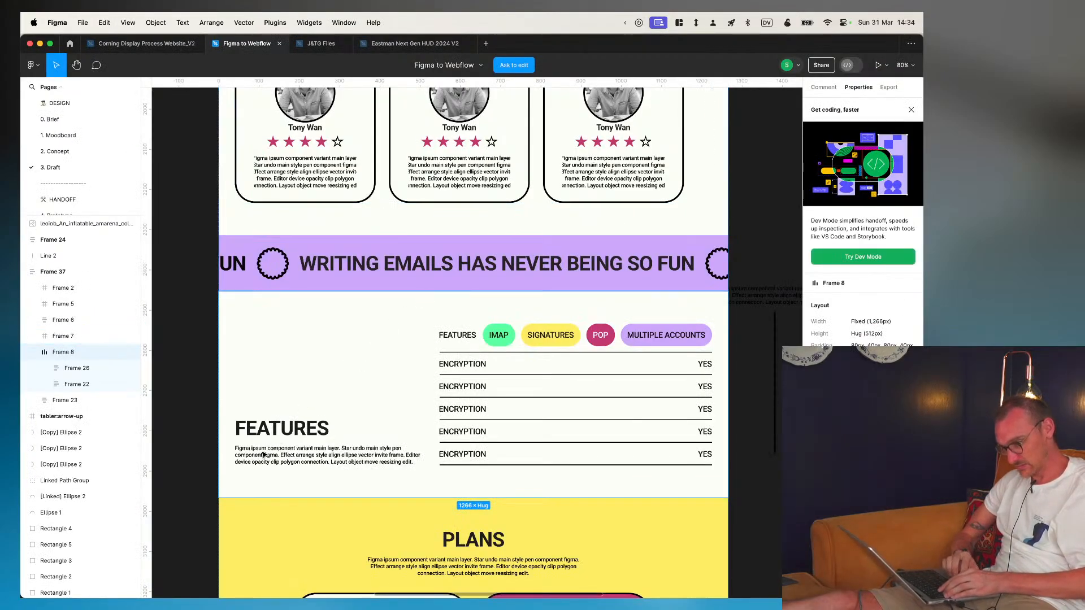
{"action": "left_click", "coordinate": [260, 423]}
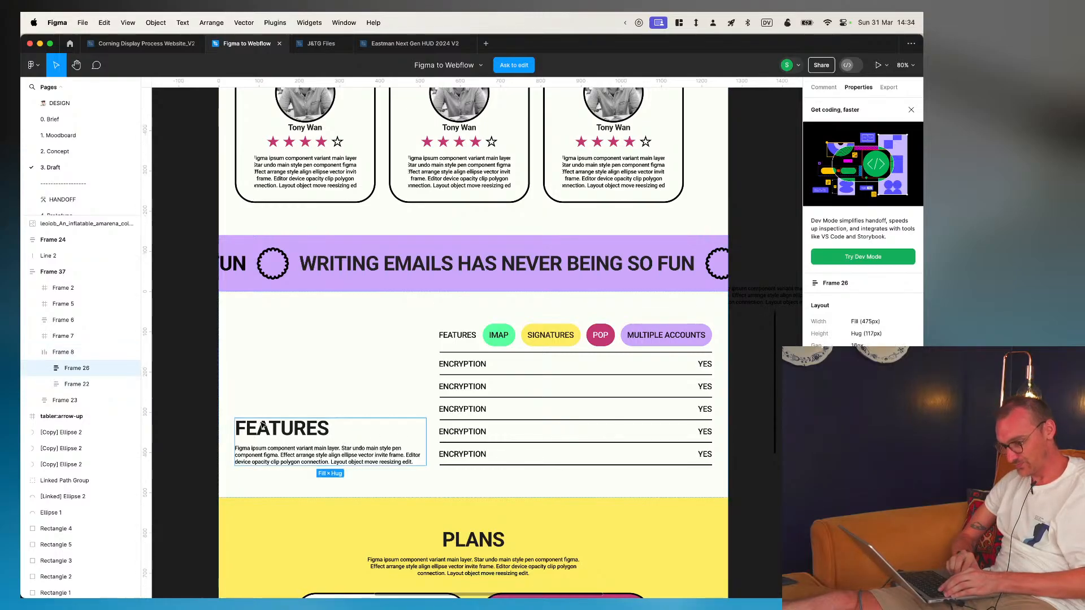
{"action": "double_click", "coordinate": [260, 423]}
{"action": "key", "text": "super+c"}
{"action": "key", "text": "super+Tab"}
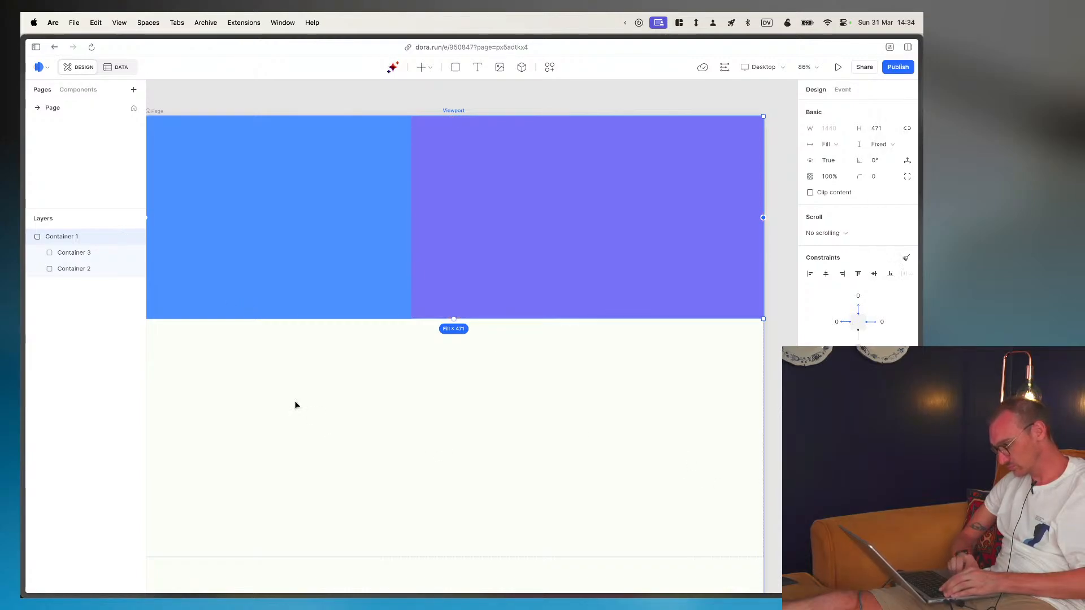
- Remove the fills from the two nested containers, leaving the parent container with a thin dark line along its bottom edge
{"action": "left_click", "coordinate": [68, 252]}
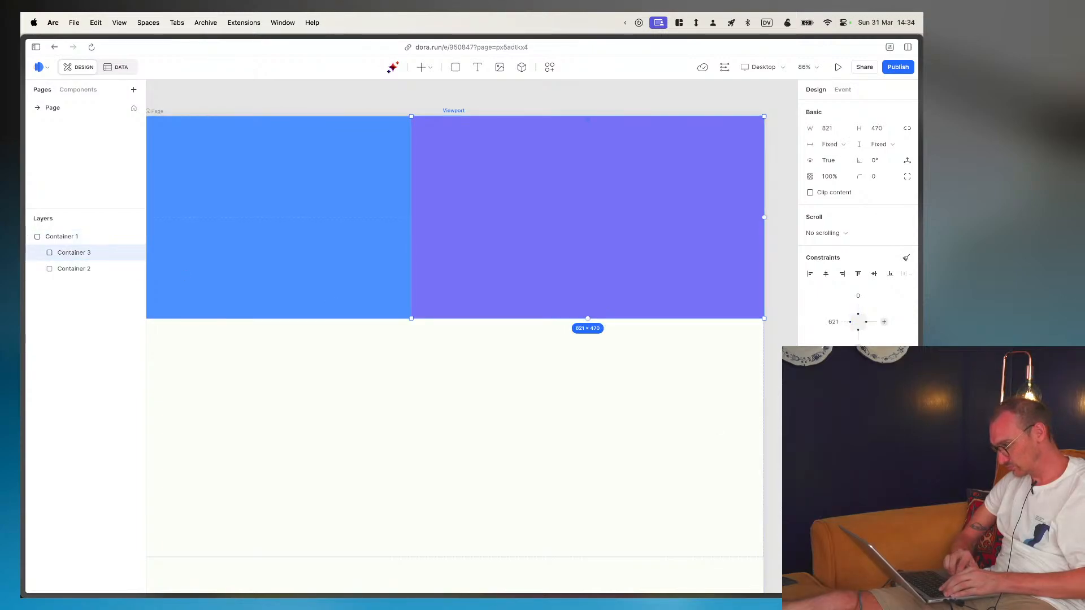
{"action": "left_click", "coordinate": [64, 270]}
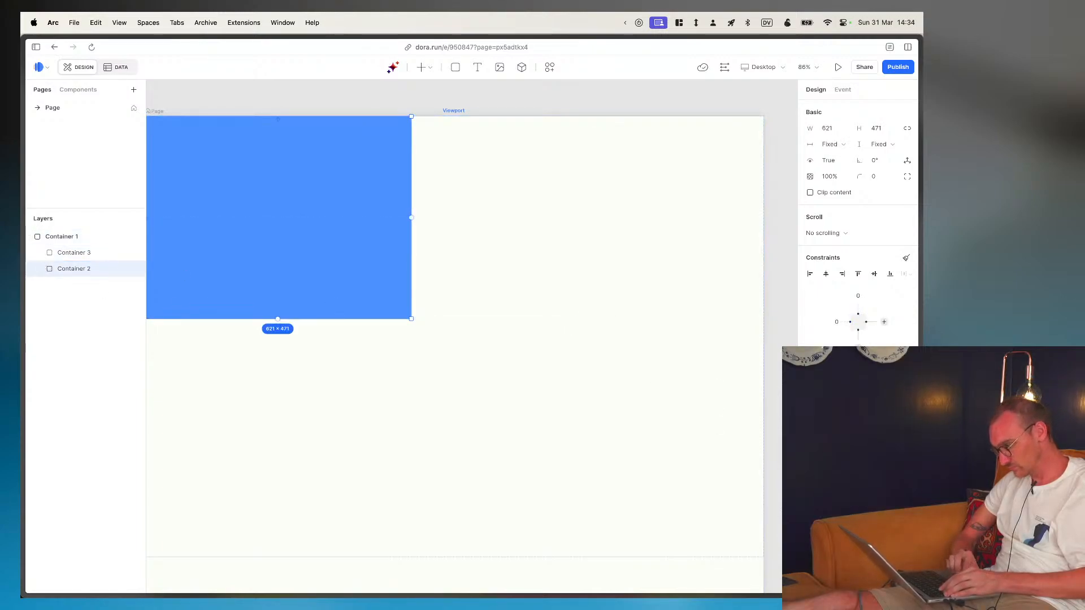
{"action": "left_click", "coordinate": [73, 232]}
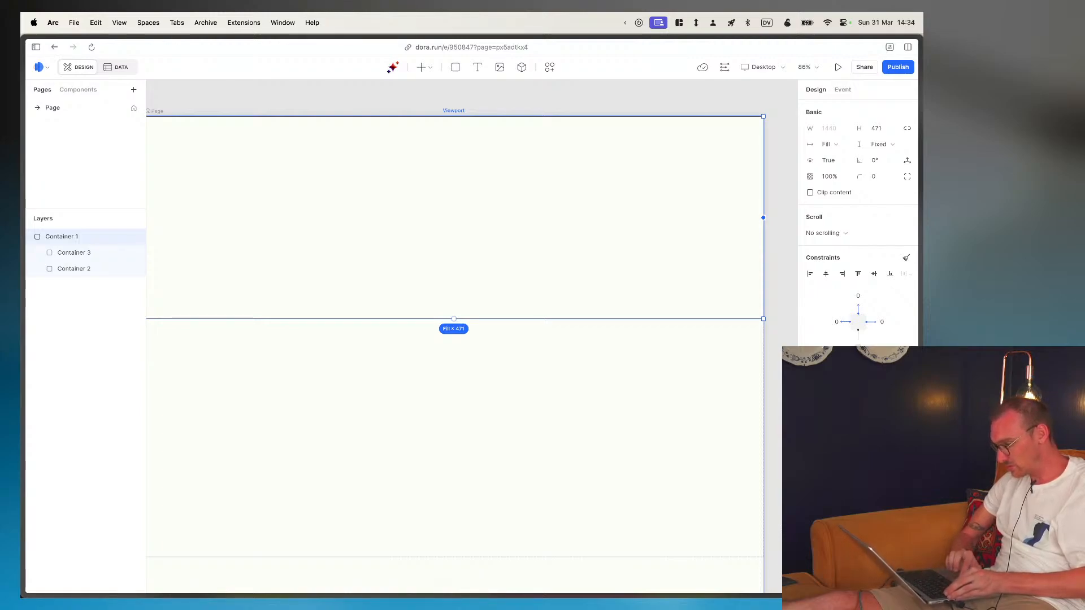
{"action": "left_click", "coordinate": [398, 341]}
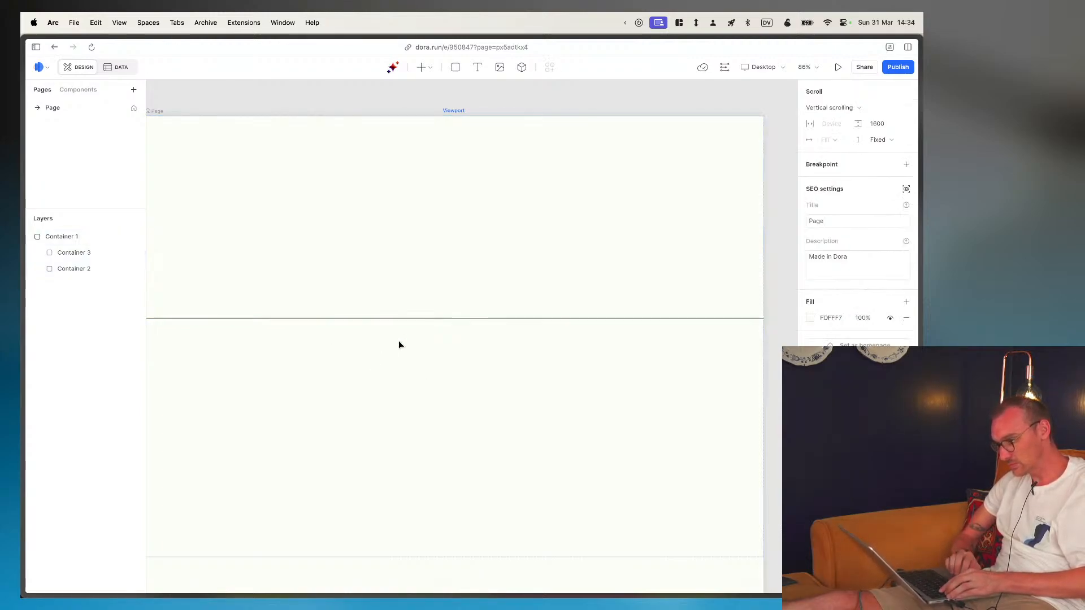
{"action": "left_click", "coordinate": [421, 267]}
- Check the FEATURES section's layout in the Figma design and return to the Dora page
{"action": "key", "text": "super+Tab"}
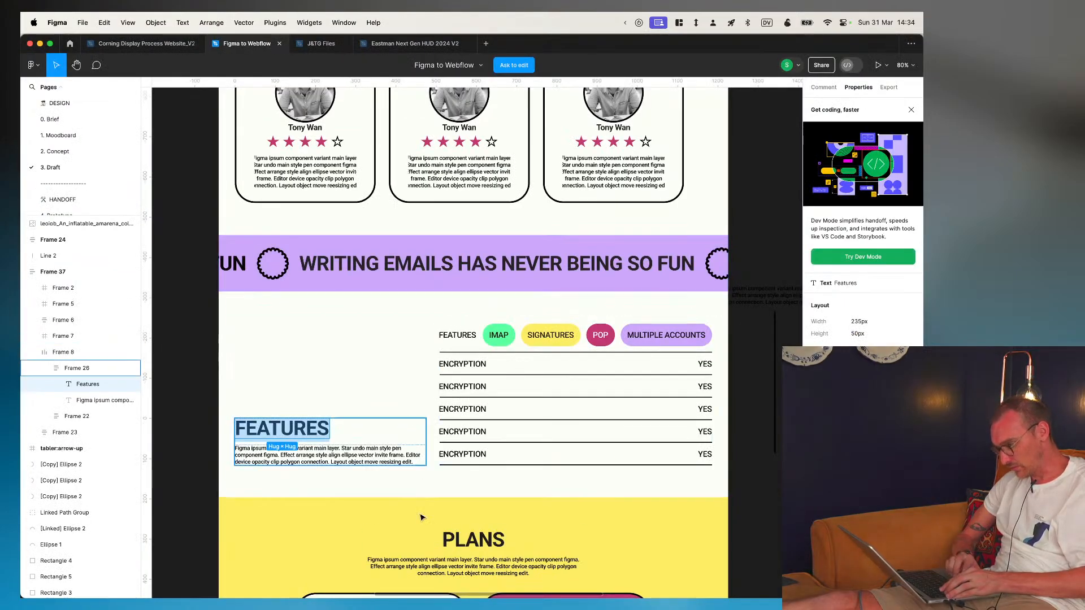
{"action": "key", "text": "Escape"}
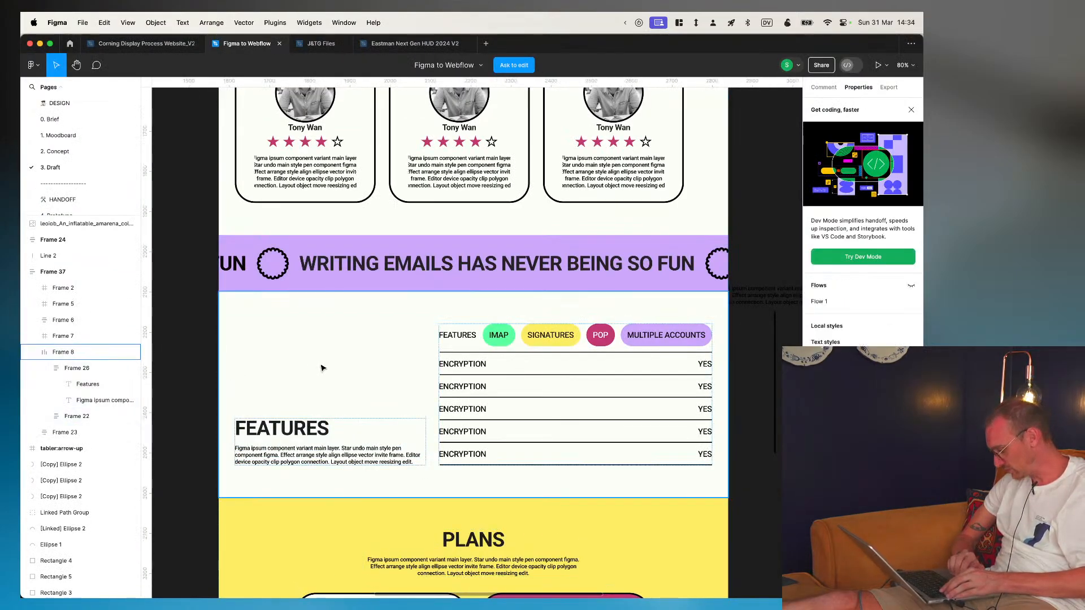
{"action": "key", "text": "super+Tab"}
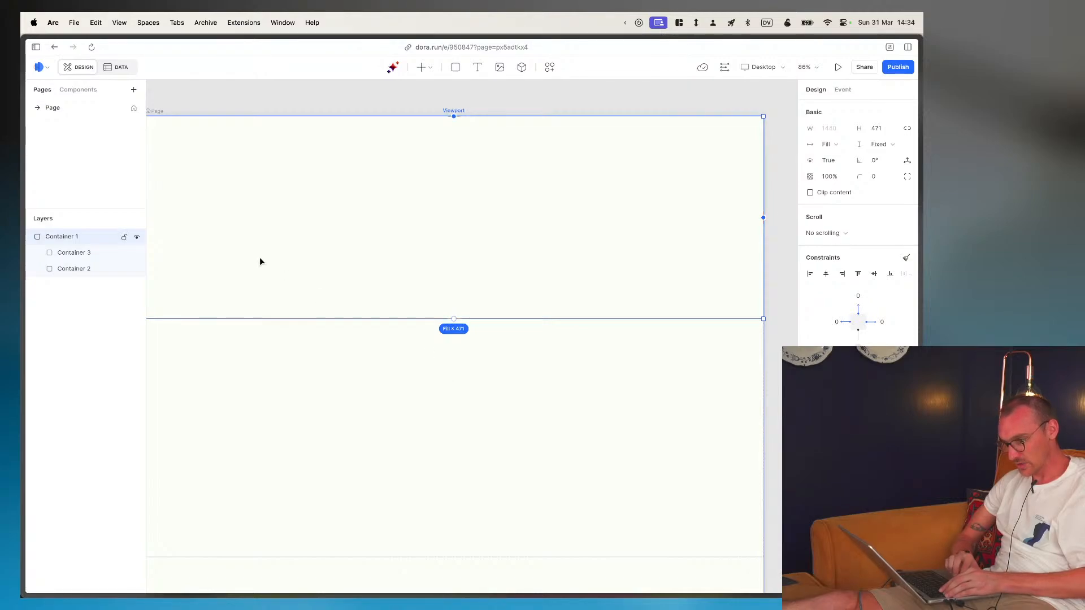
- Add a text element reading FEATURES inside the narrower of the two nested containers
{"action": "left_click", "coordinate": [88, 253]}
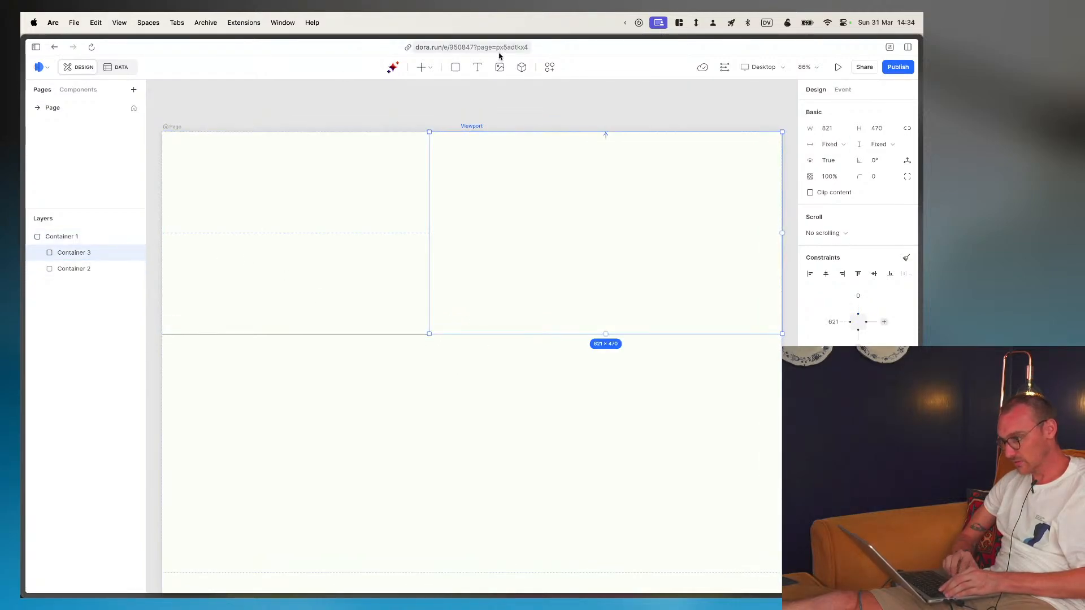
{"action": "left_click", "coordinate": [476, 68]}
{"action": "left_click", "coordinate": [247, 213]}
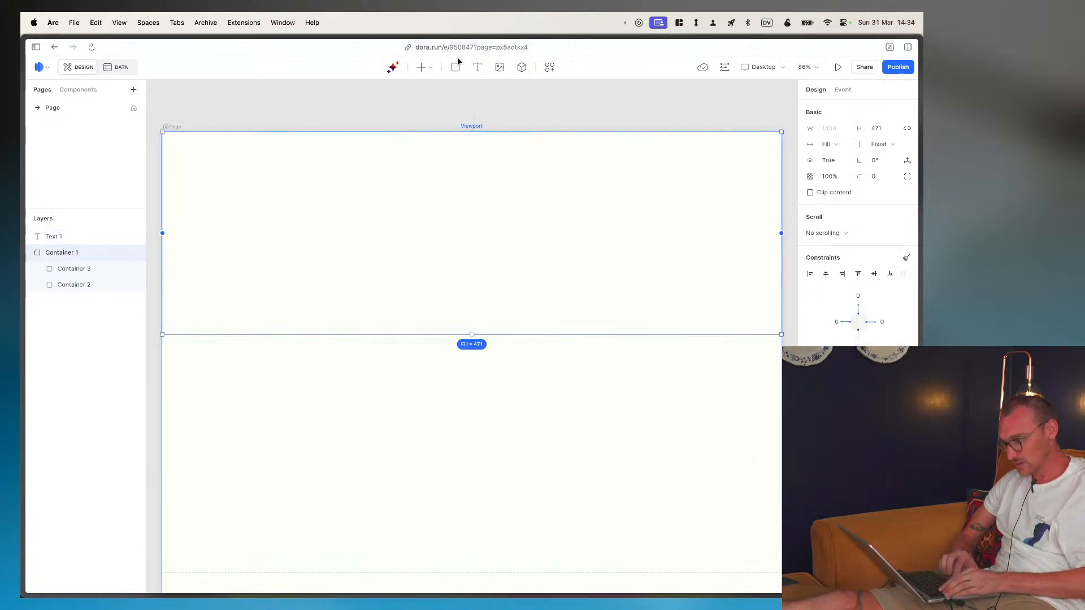
{"action": "left_click", "coordinate": [486, 83]}
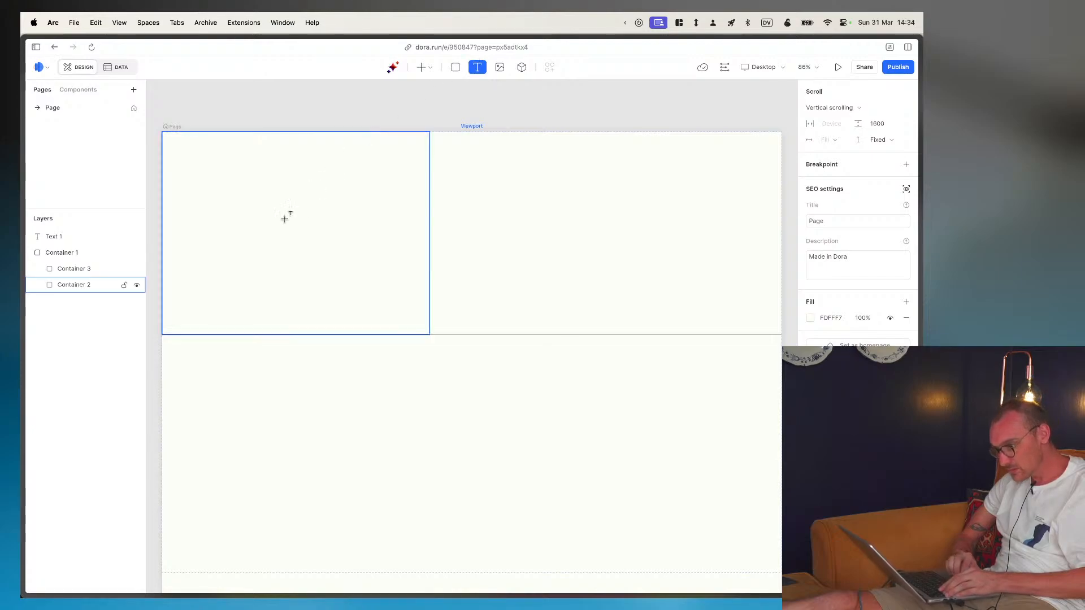
{"action": "left_click", "coordinate": [260, 237]}
{"action": "type", "text": "FEA"}
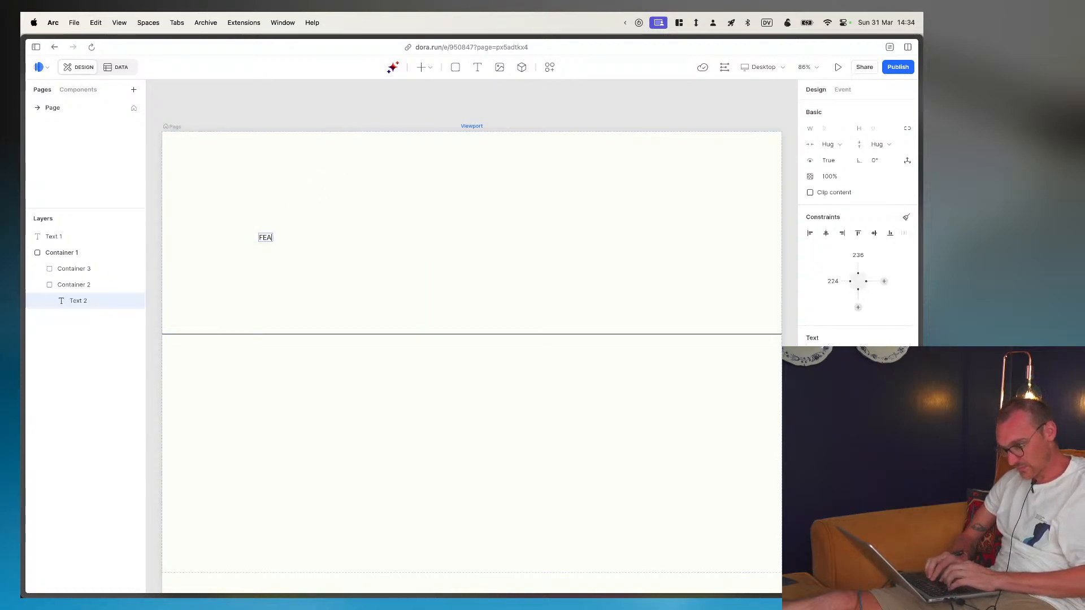
{"action": "type", "text": "TUR"}
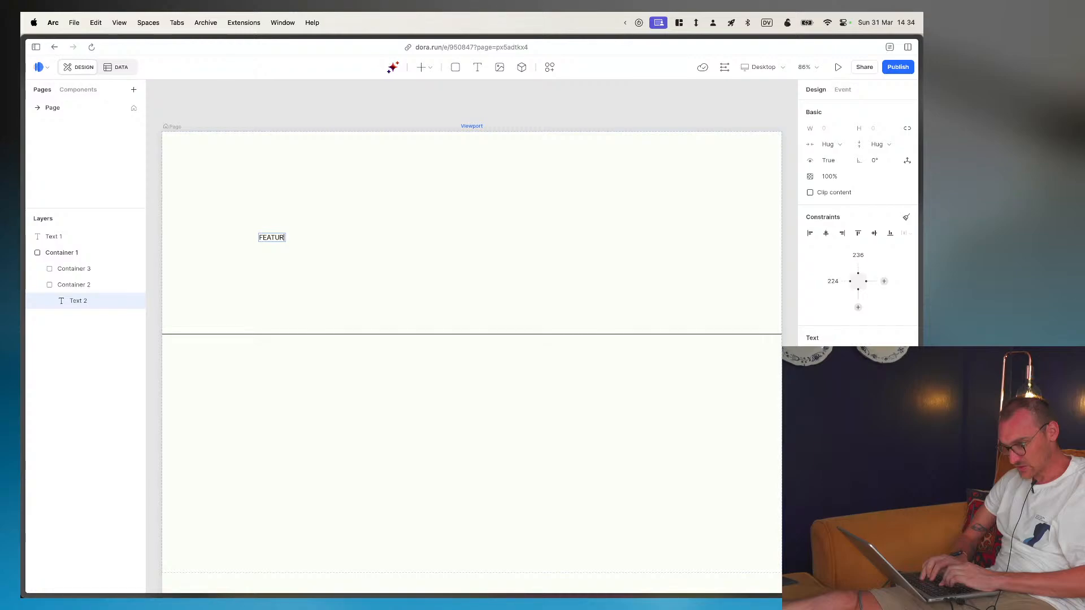
{"action": "type", "text": "ES"}
{"action": "key", "text": "Escape"}
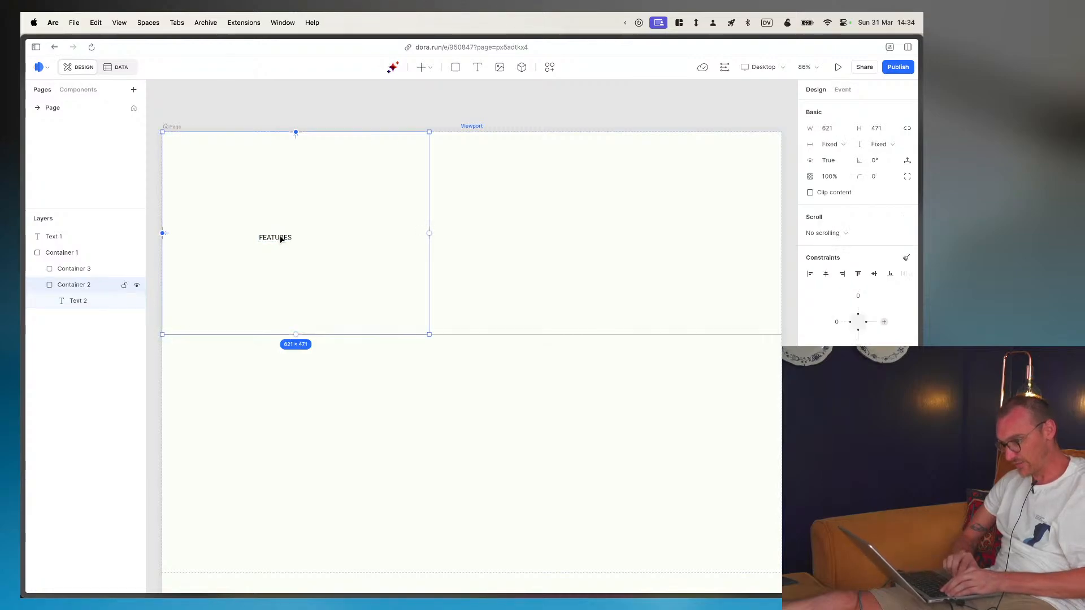
- Select the FEATURES text, inspect the matching heading's properties in Figma, and return to Dora
{"action": "left_click", "coordinate": [281, 237]}
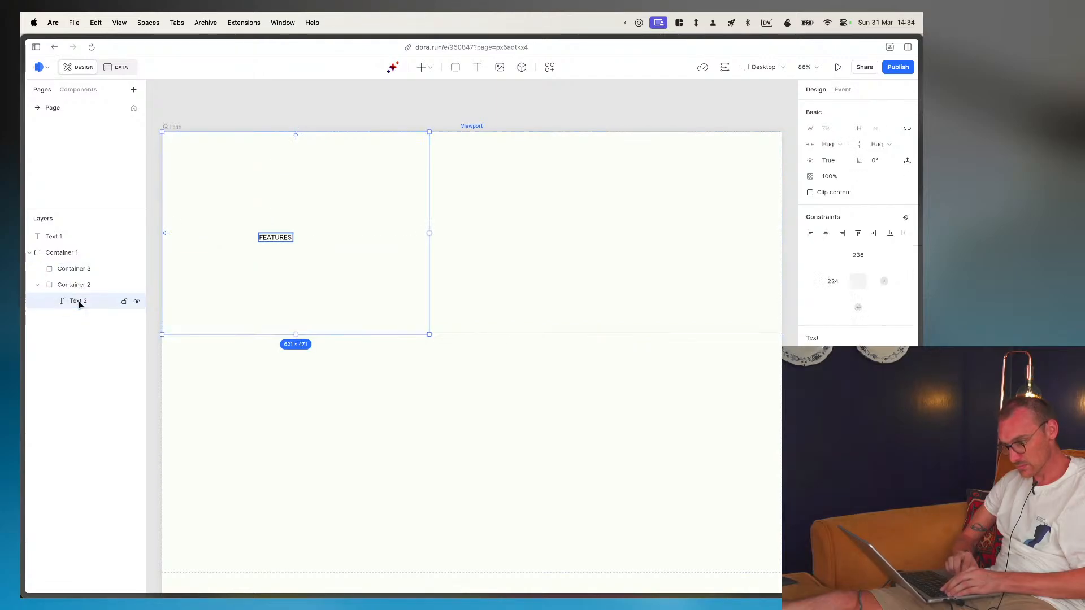
{"action": "key", "text": "super+Tab"}
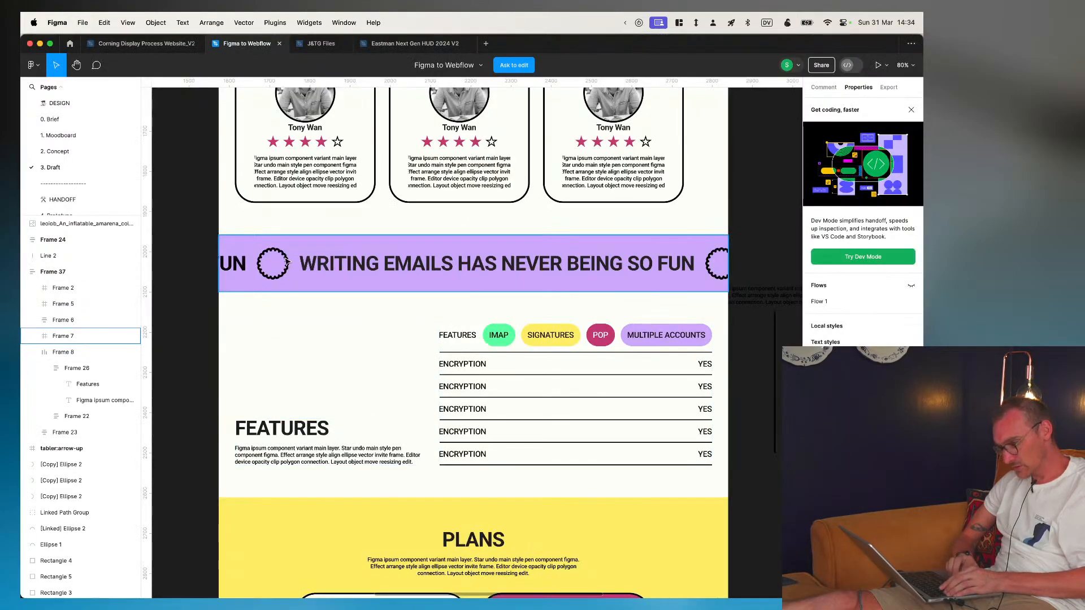
{"action": "double_click", "coordinate": [288, 434]}
{"action": "double_click", "coordinate": [288, 434]}
{"action": "double_click", "coordinate": [288, 434]}
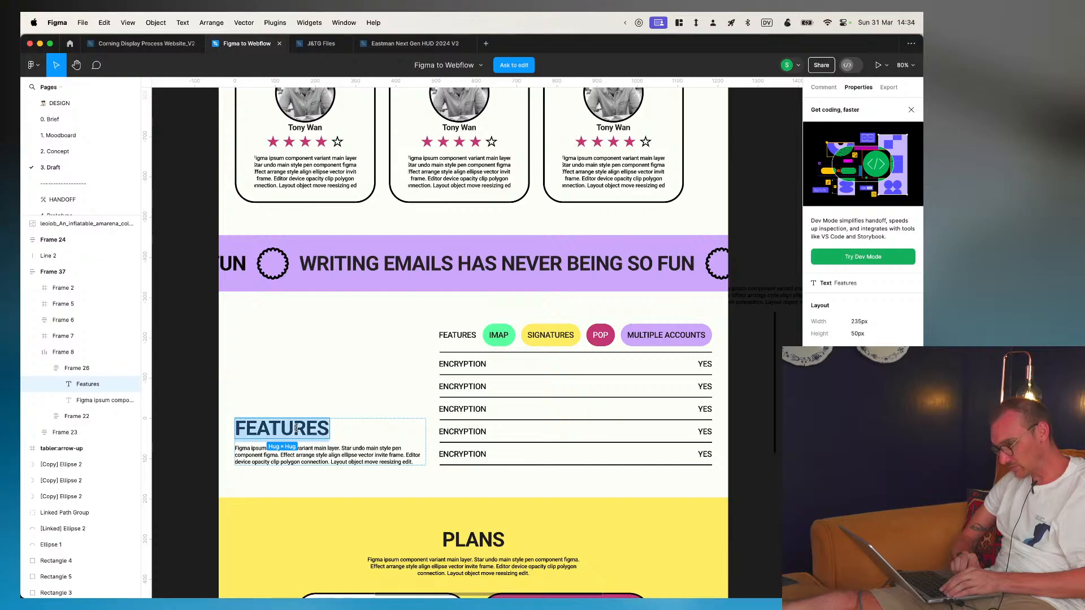
{"action": "key", "text": "Escape"}
{"action": "key", "text": "super+Tab"}
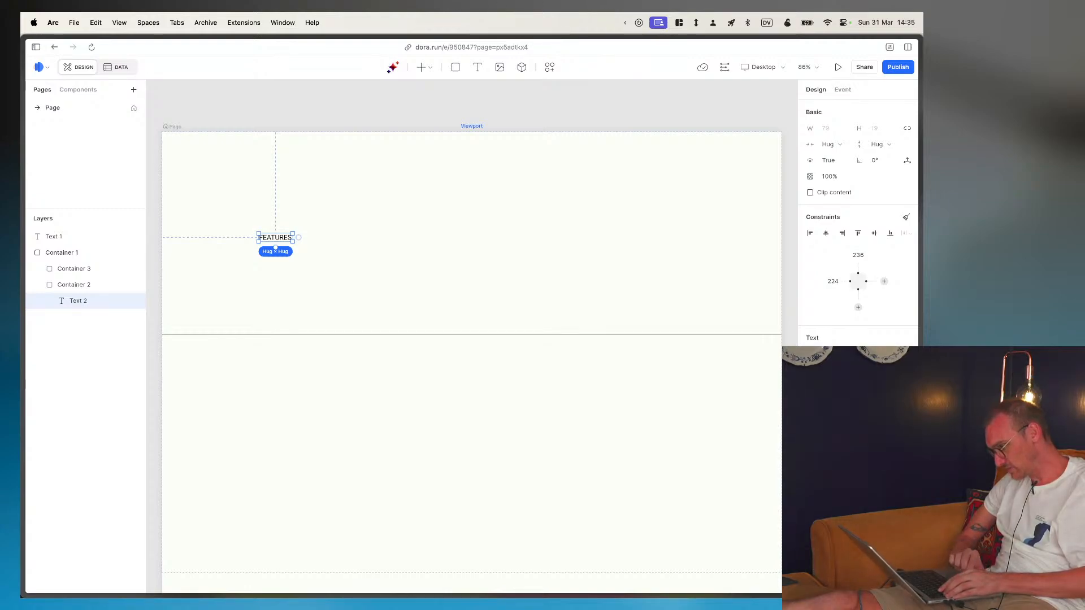
{"action": "left_click", "coordinate": [796, 307]}
{"action": "left_click", "coordinate": [273, 237]}
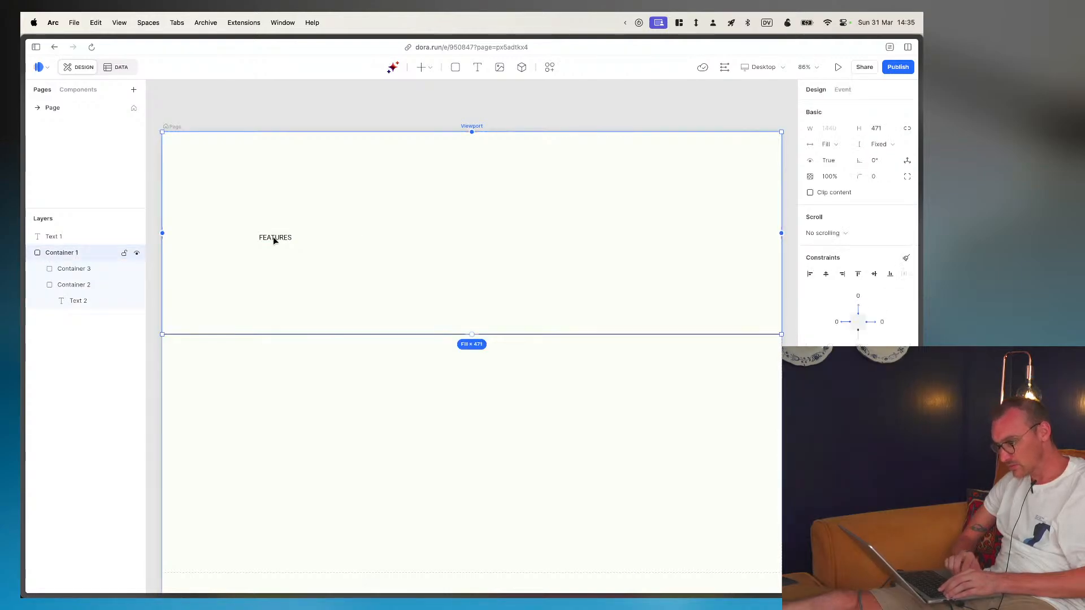
{"action": "left_click", "coordinate": [273, 237]}
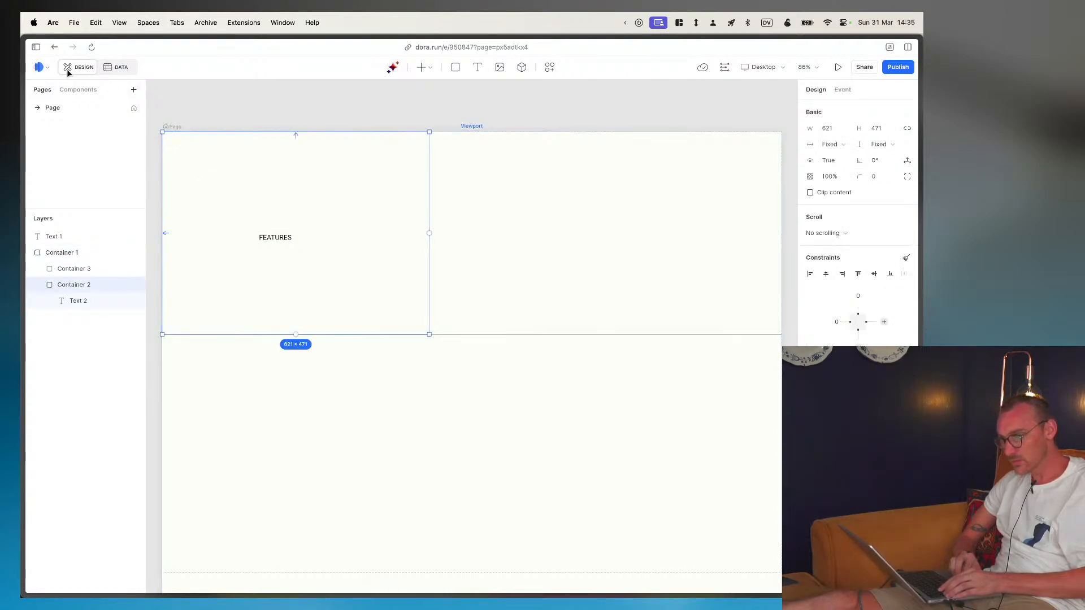
- Open the site settings, review the plans and the general settings down to custom code, and return to the editor
{"action": "left_click", "coordinate": [45, 68]}
{"action": "mouse_move", "coordinate": [55, 113]}
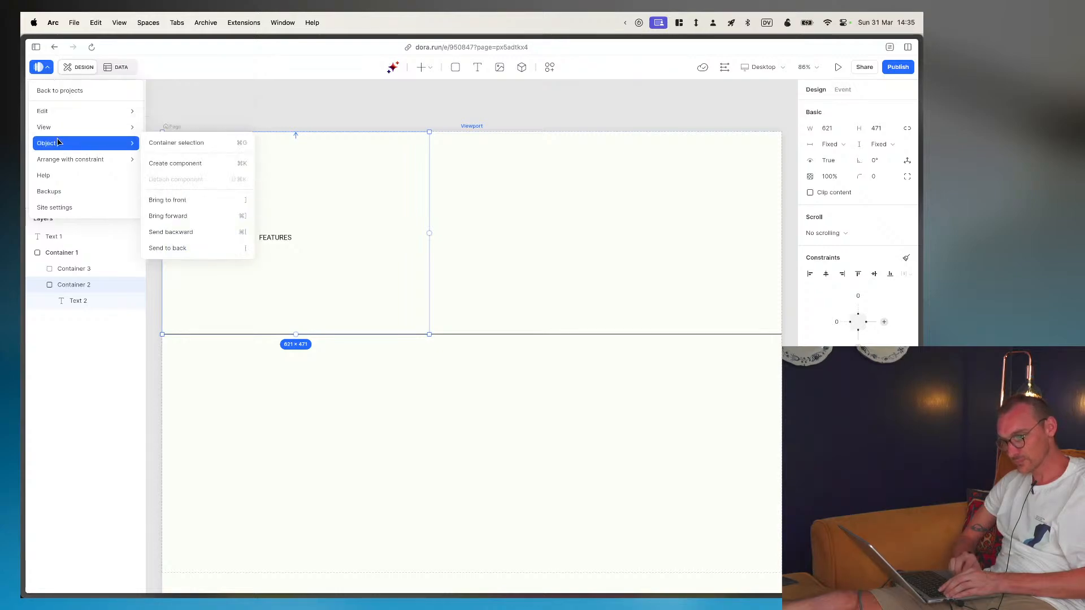
{"action": "left_click", "coordinate": [60, 209]}
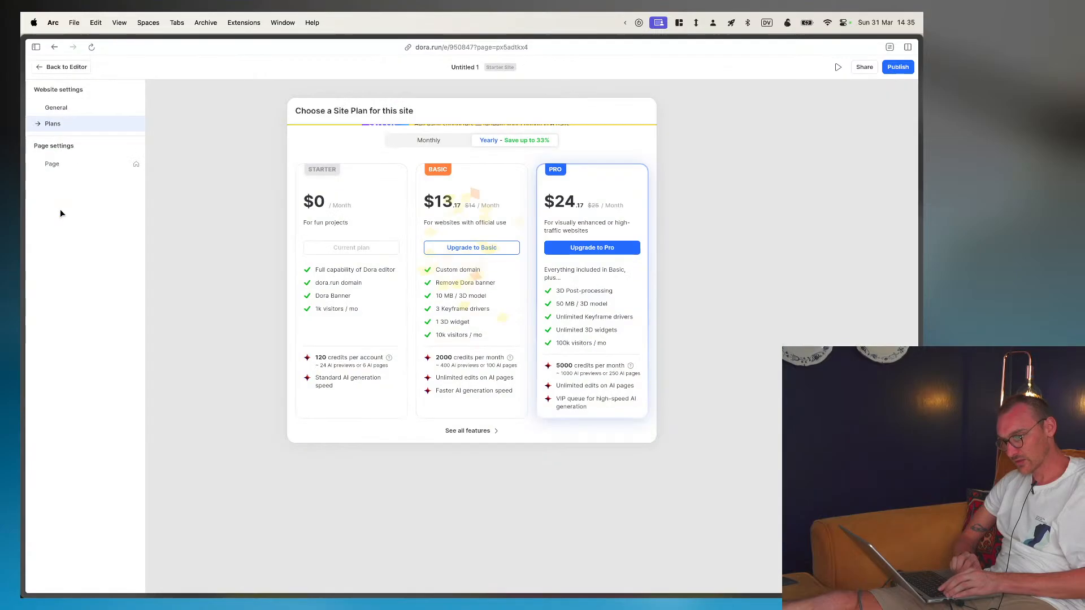
{"action": "left_click", "coordinate": [54, 110]}
{"action": "scroll", "coordinate": [288, 455], "scroll_direction": "down", "scroll_amount": 2}
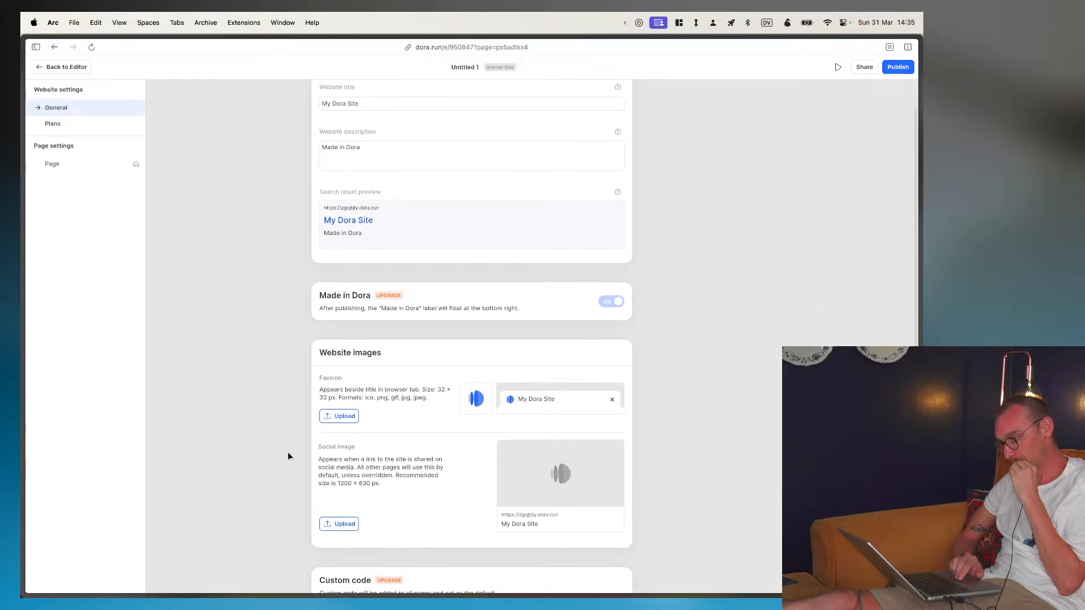
{"action": "scroll", "coordinate": [288, 456], "scroll_direction": "down", "scroll_amount": 5}
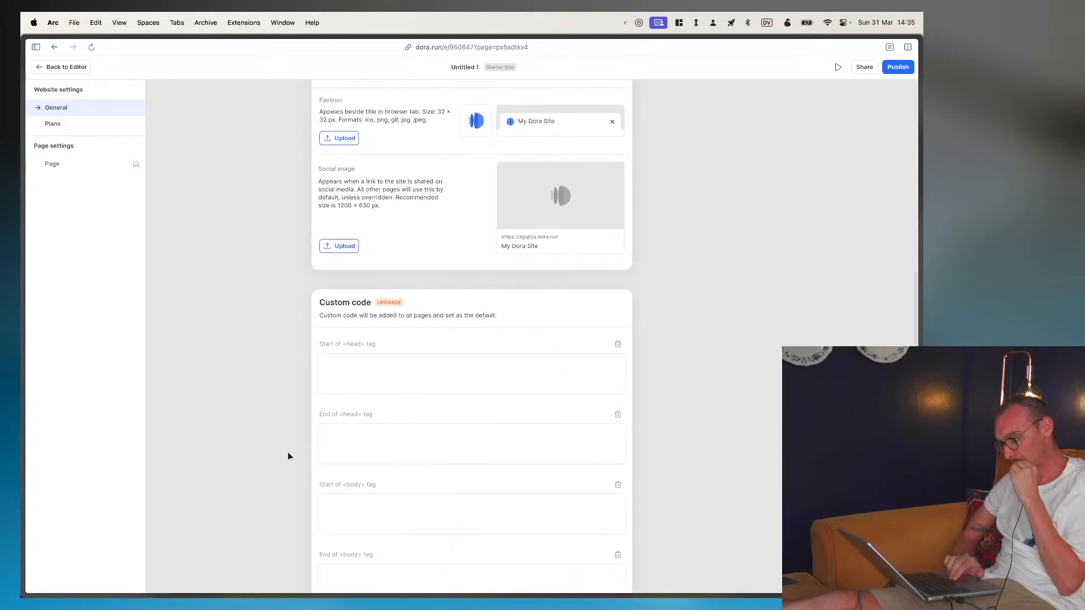
{"action": "scroll", "coordinate": [288, 456], "scroll_direction": "up", "scroll_amount": 6}
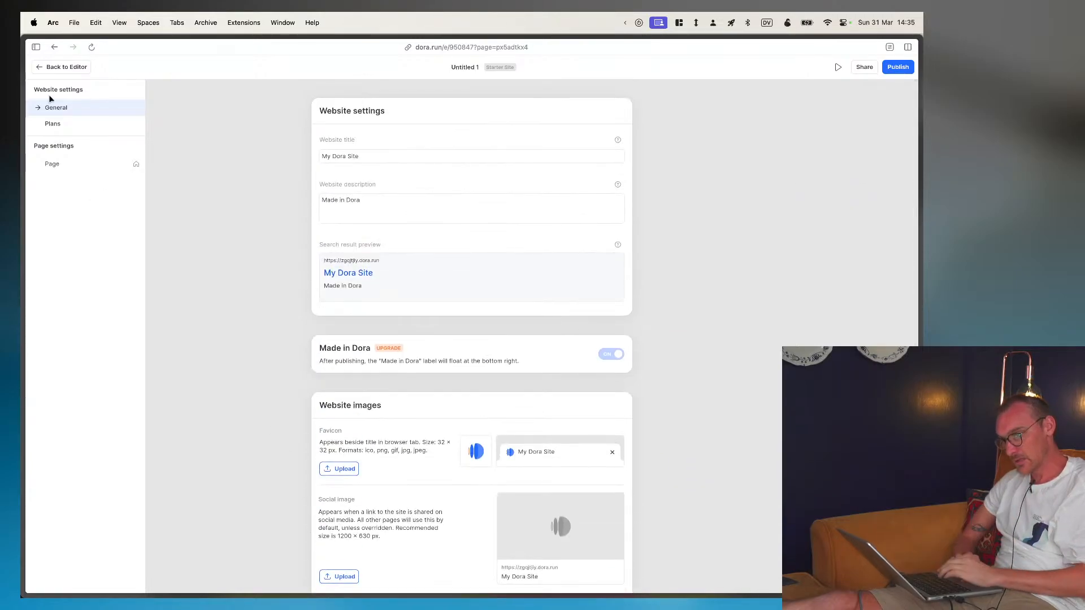
{"action": "left_click", "coordinate": [47, 69]}
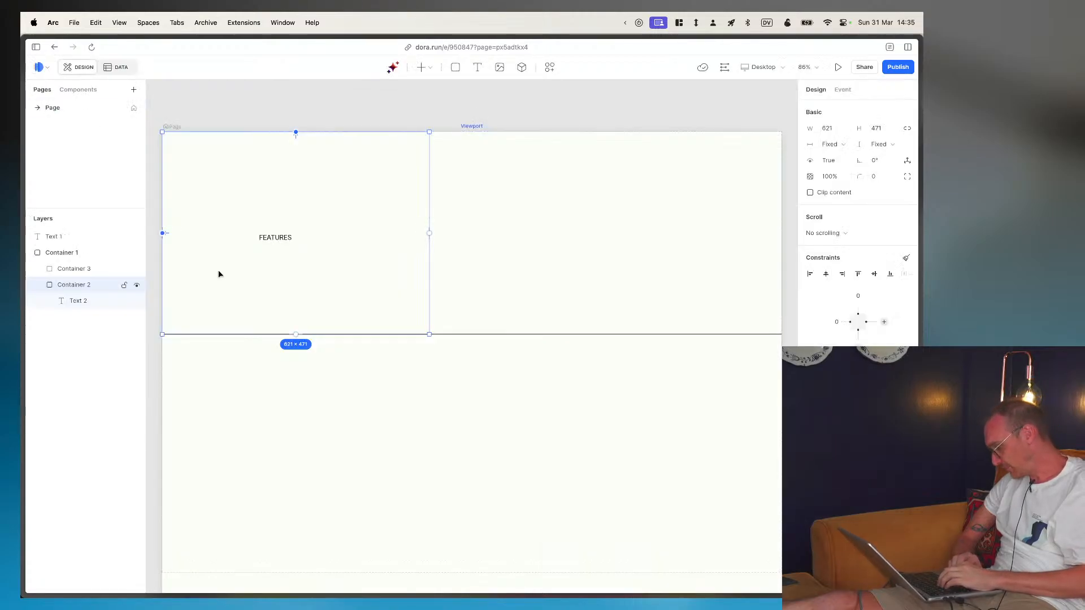
- Enlarge and bold the FEATURES text to match the Figma heading, and move it to 121 from the container's left and 276 from its top
{"action": "key", "text": "super+Tab"}
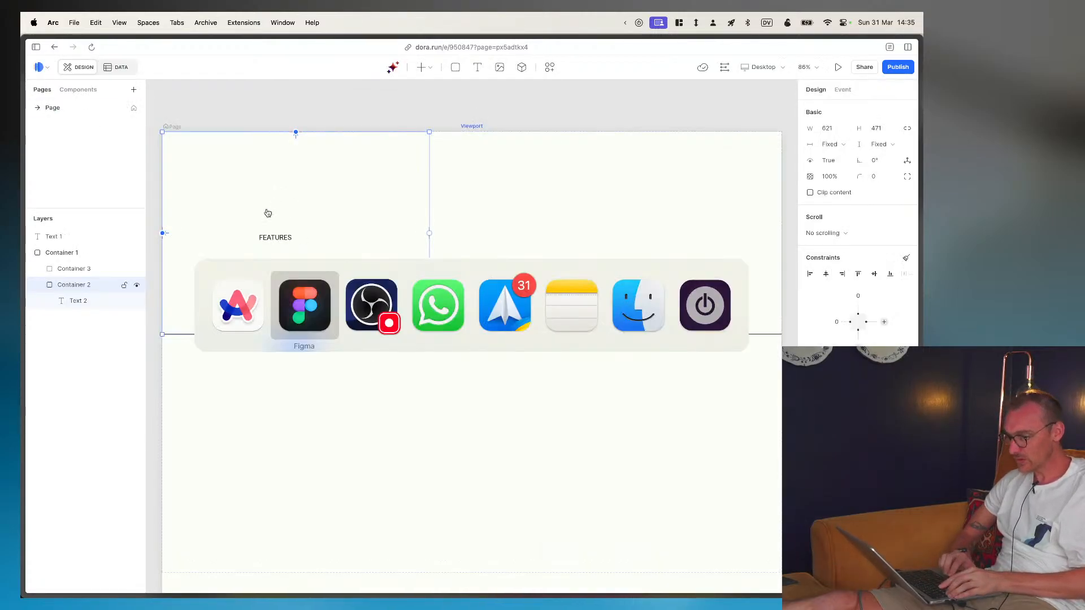
{"action": "double_click", "coordinate": [283, 430]}
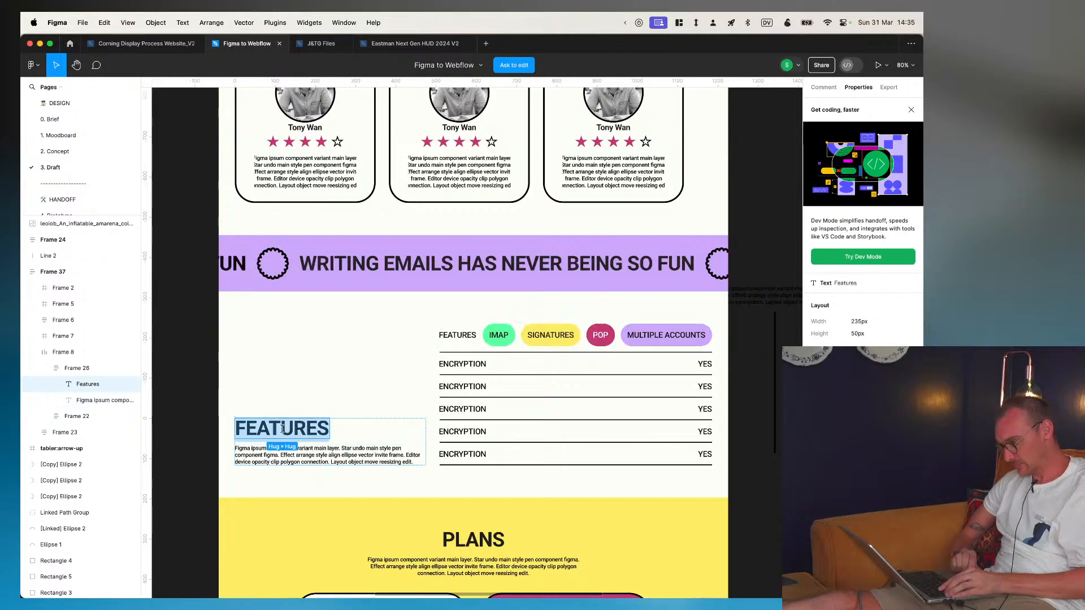
{"action": "key", "text": "super+Tab"}
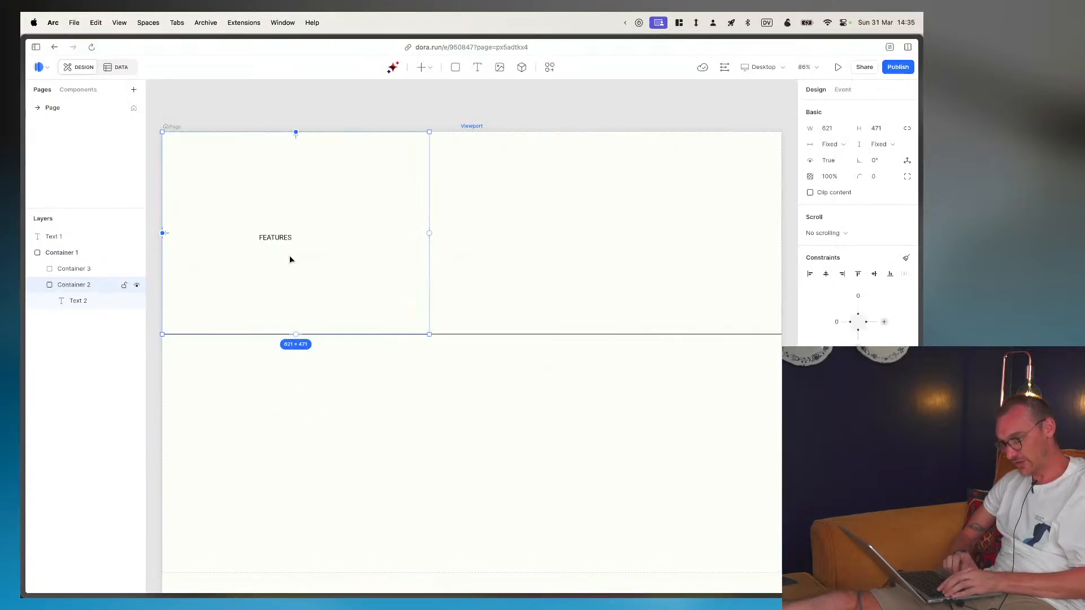
{"action": "left_click", "coordinate": [84, 300]}
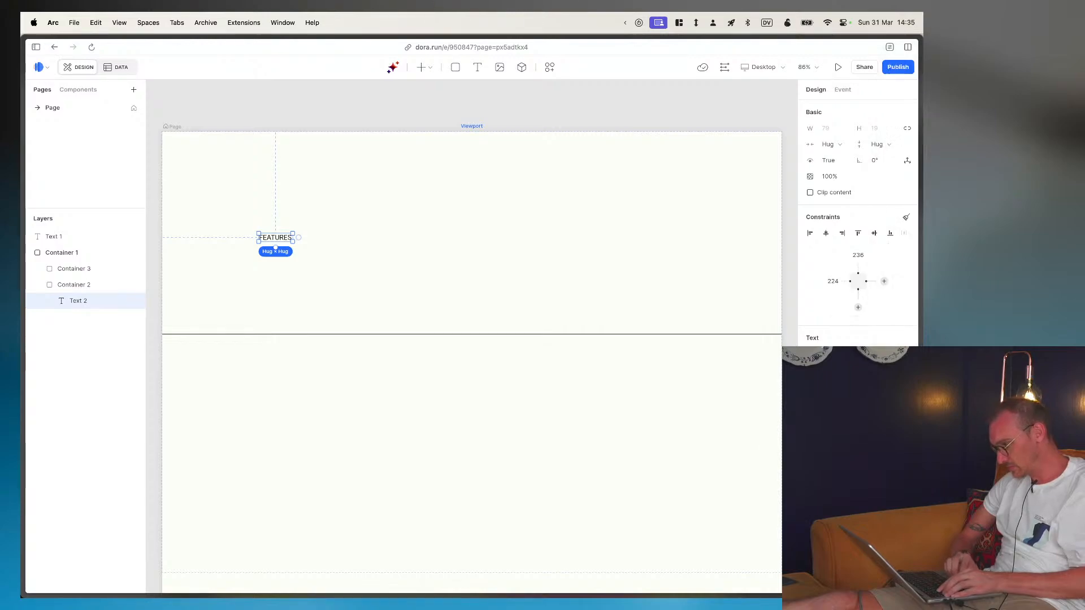
{"action": "key", "text": "Return"}
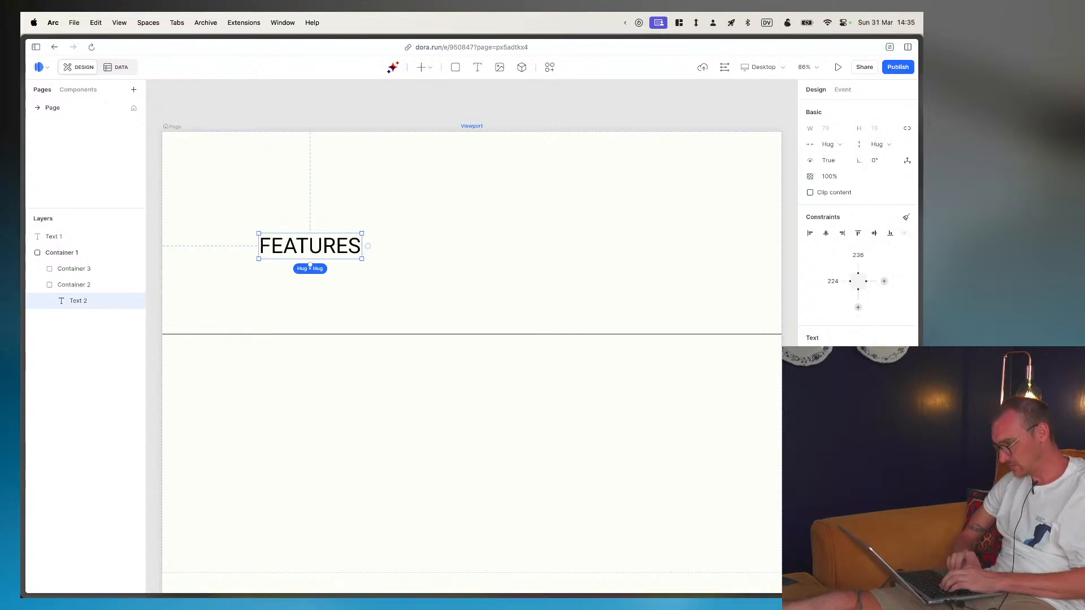
{"action": "key", "text": "super+b"}
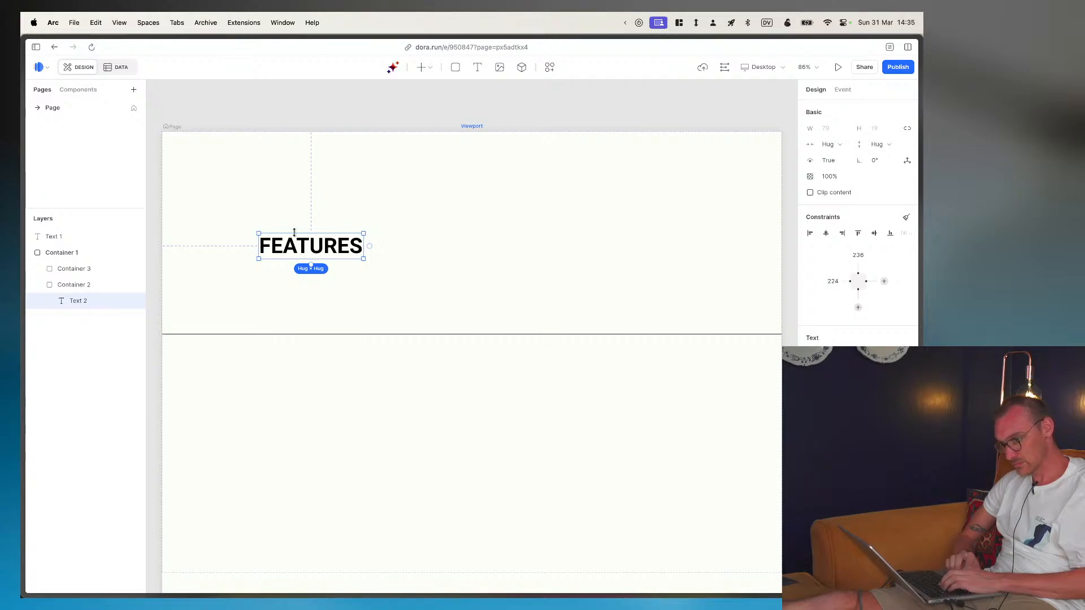
{"action": "left_click_drag", "start_coordinate": [321, 252], "coordinate": [276, 268]}
- Measure the FEATURES text block's distances to its section's edges in Figma and return to Dora
{"action": "key", "text": "super+Tab"}
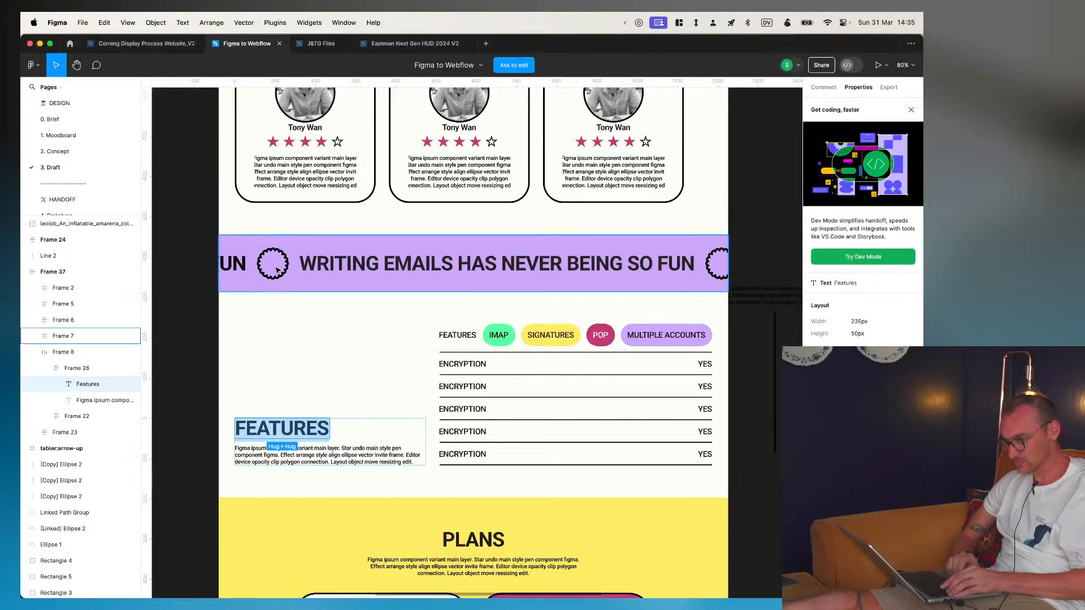
{"action": "left_click", "coordinate": [199, 434]}
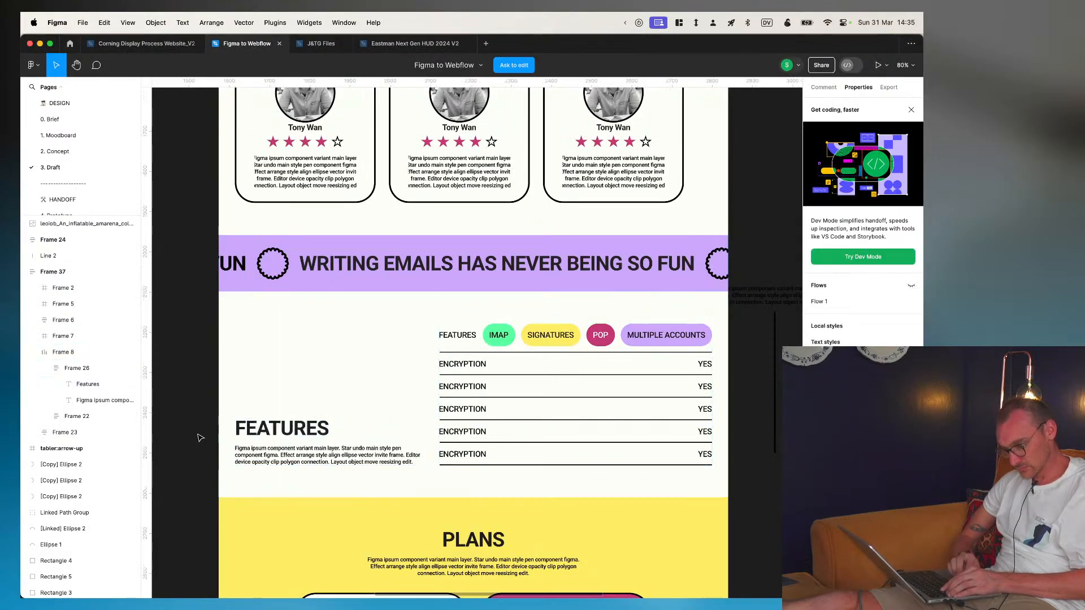
{"action": "left_click", "coordinate": [245, 433]}
{"action": "left_click", "coordinate": [247, 429]}
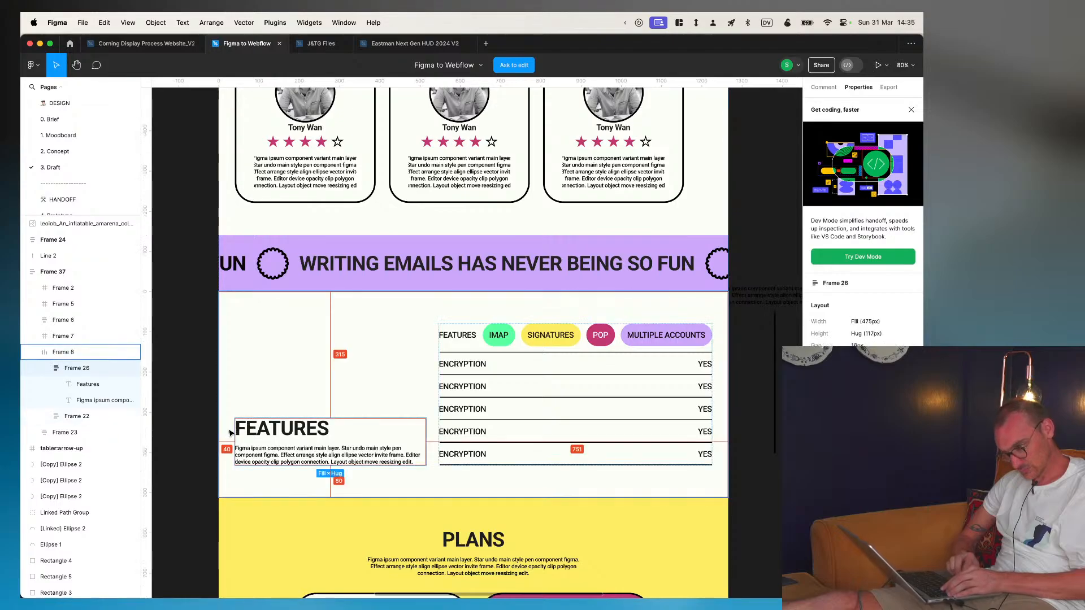
{"action": "key", "text": "super+Tab"}
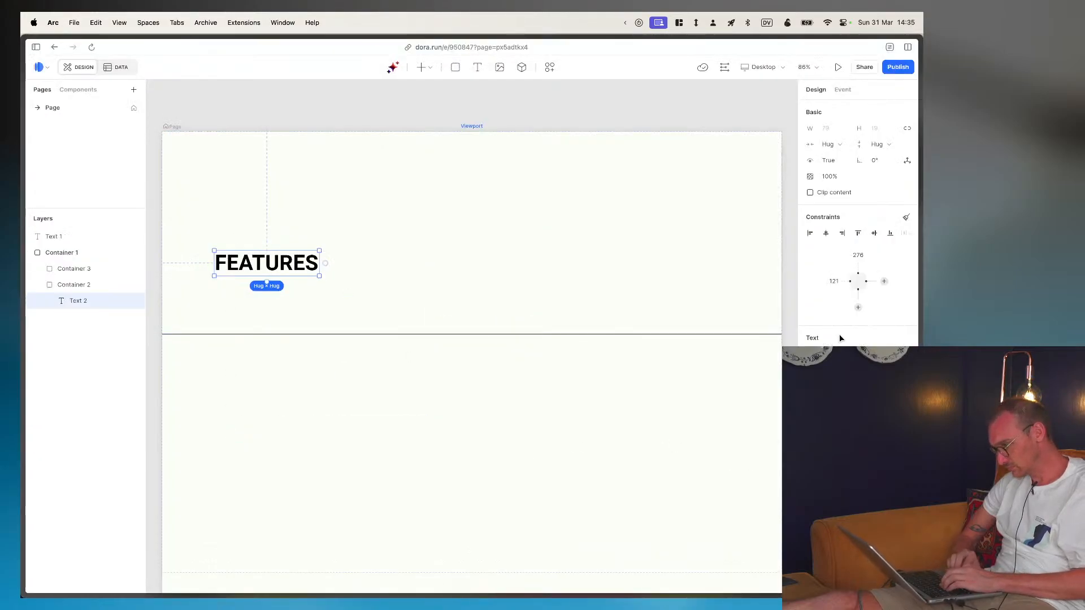
- Set the FEATURES text's distance from its container's left edge to 40 px
{"action": "left_click", "coordinate": [837, 283]}
{"action": "type", "text": "40"}
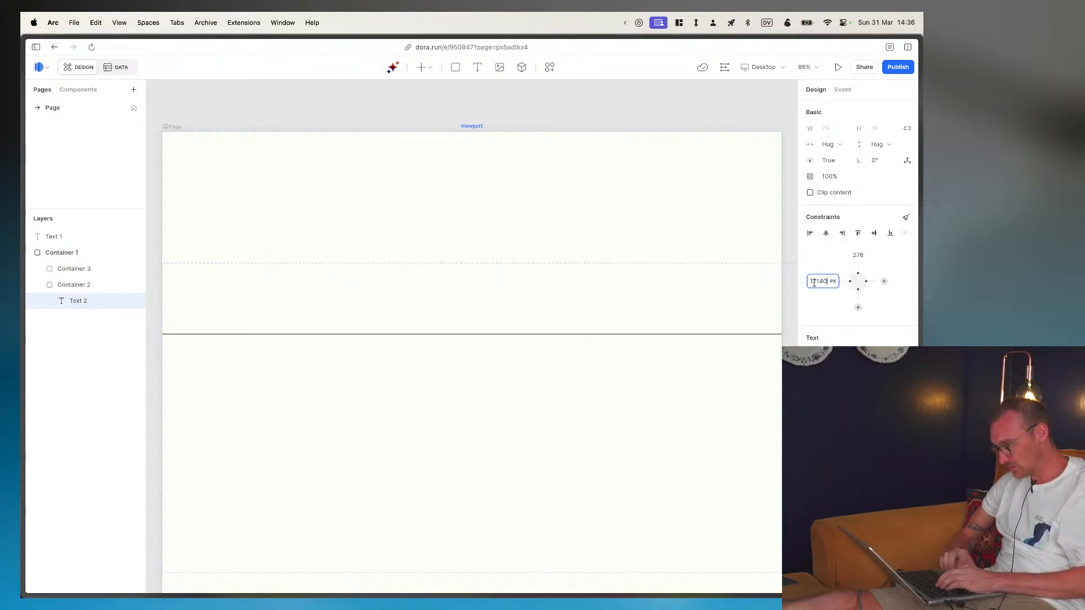
{"action": "key", "text": "super+a"}
{"action": "type", "text": "40"}
{"action": "key", "text": "Return"}
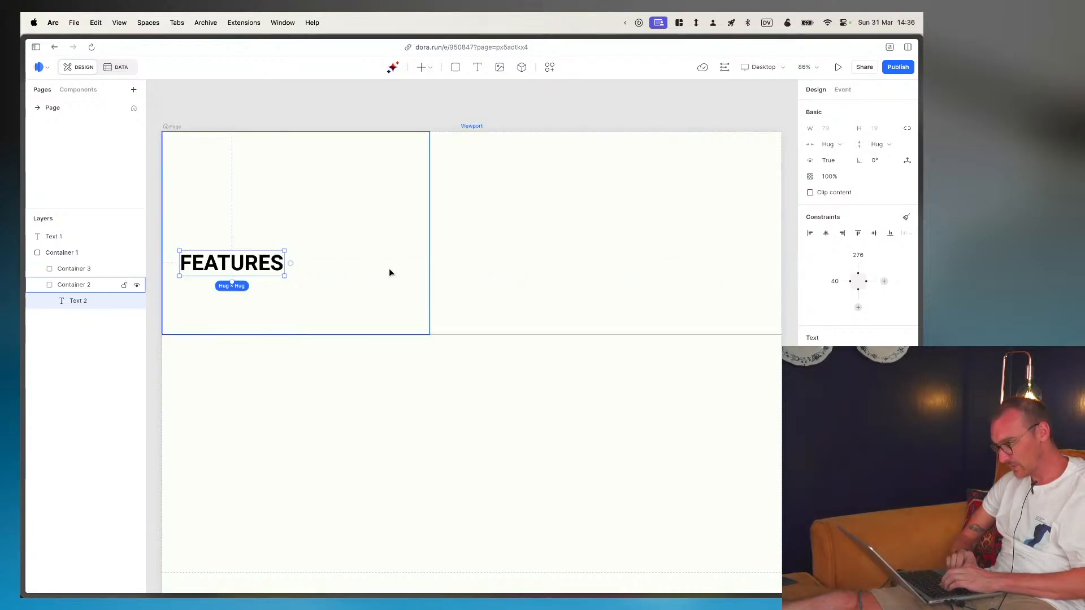
- Copy the paragraph under the FEATURES heading in Figma and paste it as a new text below the heading in Dora
{"action": "key", "text": "super+Tab"}
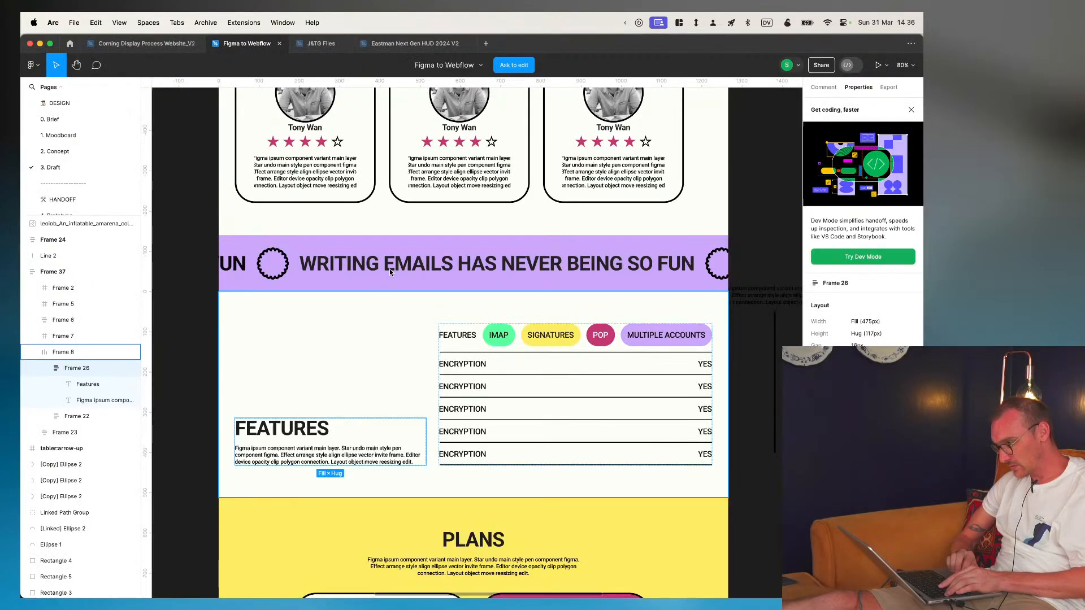
{"action": "double_click", "coordinate": [260, 456]}
{"action": "key", "text": "super+Tab"}
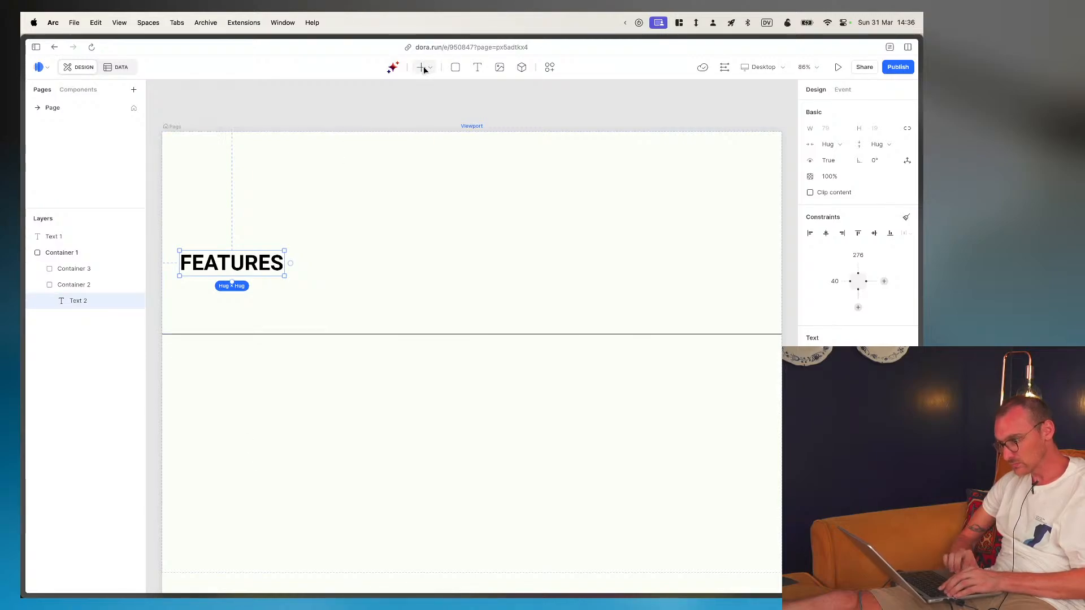
{"action": "left_click", "coordinate": [186, 310]}
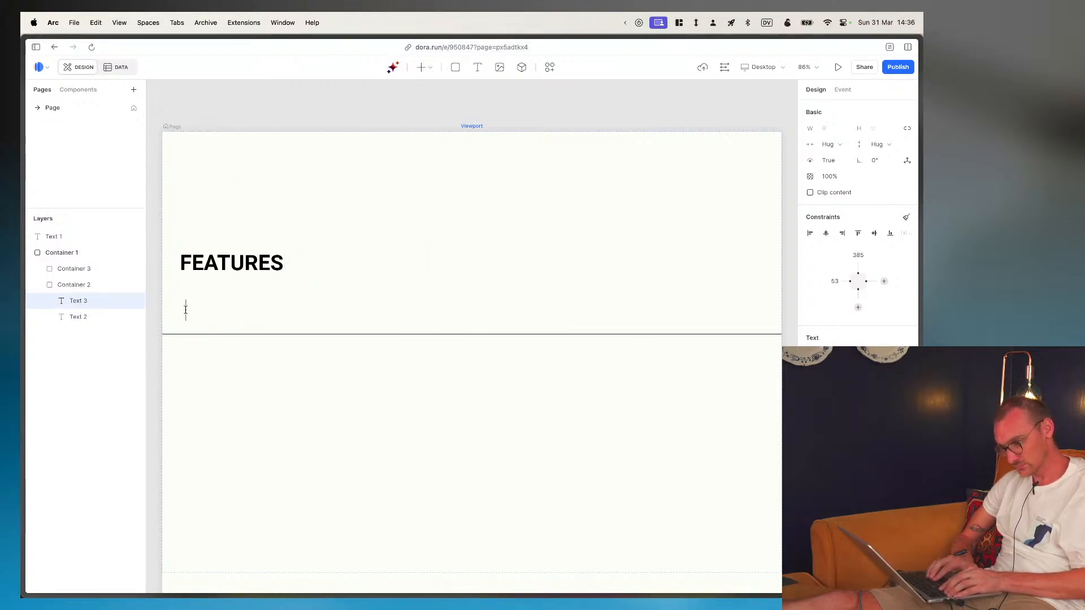
{"action": "key", "text": "super+v"}
{"action": "key", "text": "super+a"}
{"action": "key", "text": "Escape"}
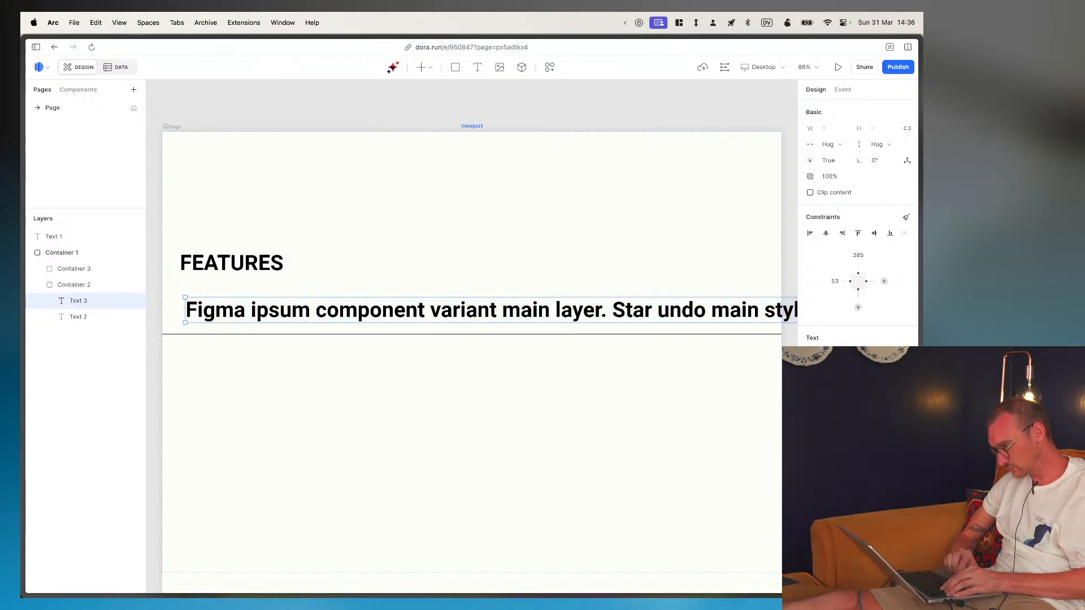
- Remove the bold from the new paragraph, check its style in Figma, and set its font size to 14
{"action": "key", "text": "super+b"}
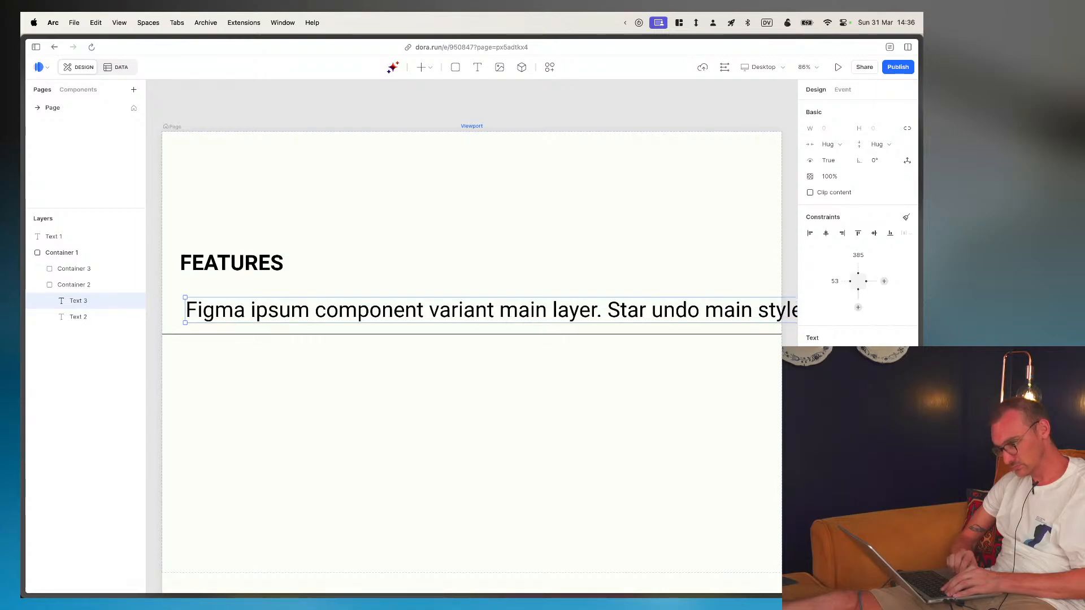
{"action": "key", "text": "super+Tab"}
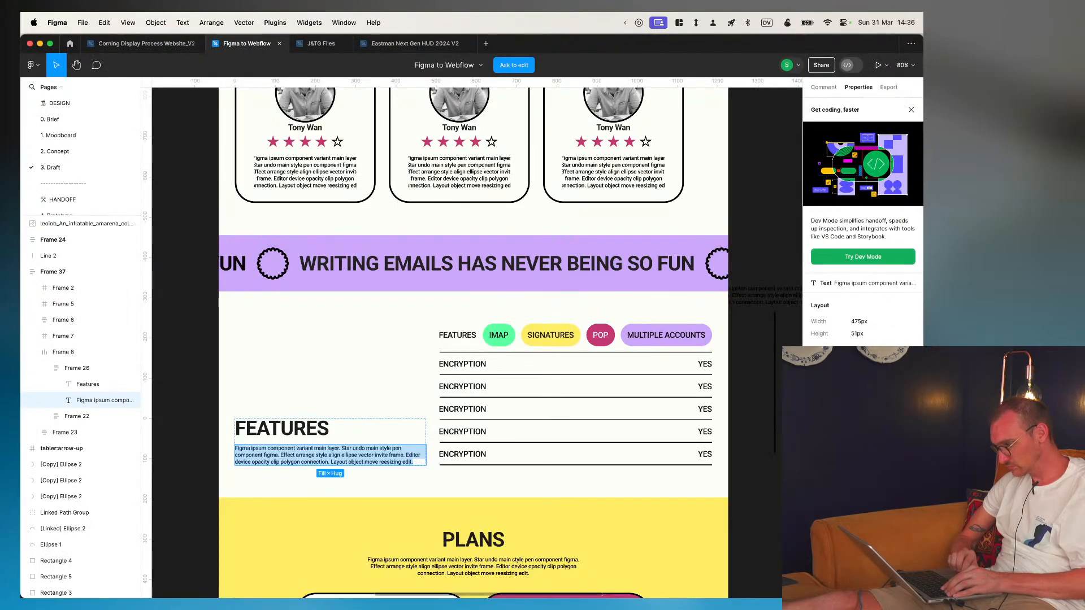
{"action": "key", "text": "super+Tab"}
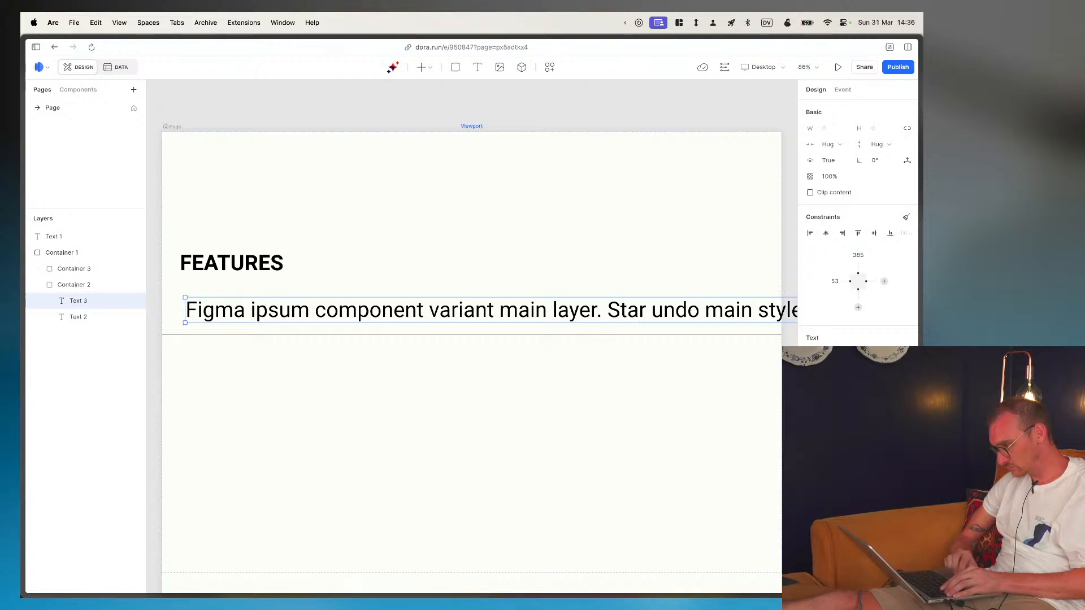
{"action": "type", "text": "14"}
{"action": "key", "text": "Return"}
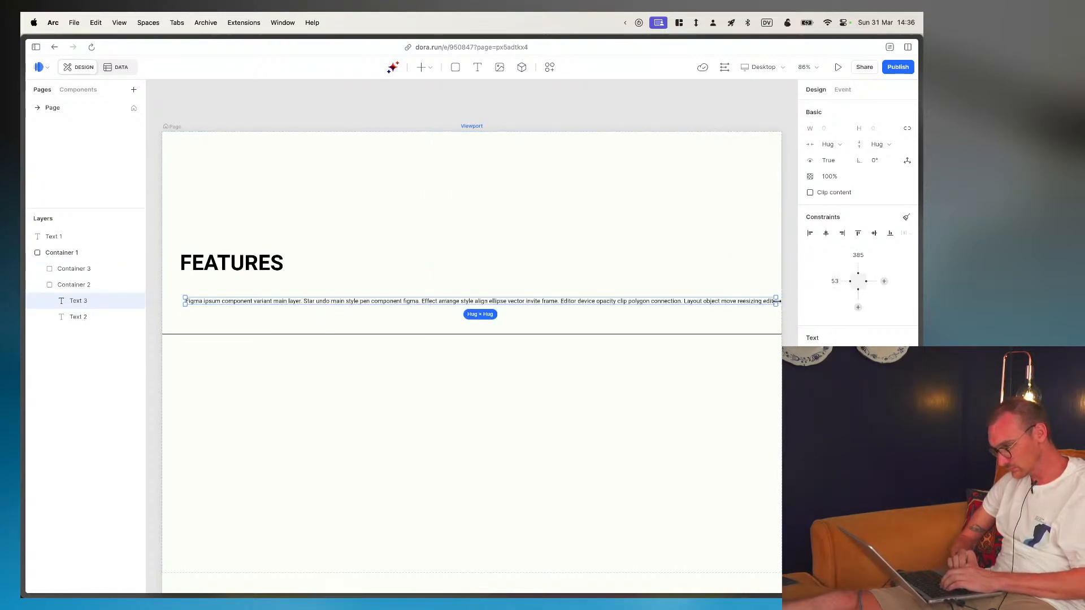
- Resize the paragraph to about 401 × 66 so it wraps, and move it up directly beneath the FEATURES heading
{"action": "left_click_drag", "start_coordinate": [778, 301], "coordinate": [358, 322]}
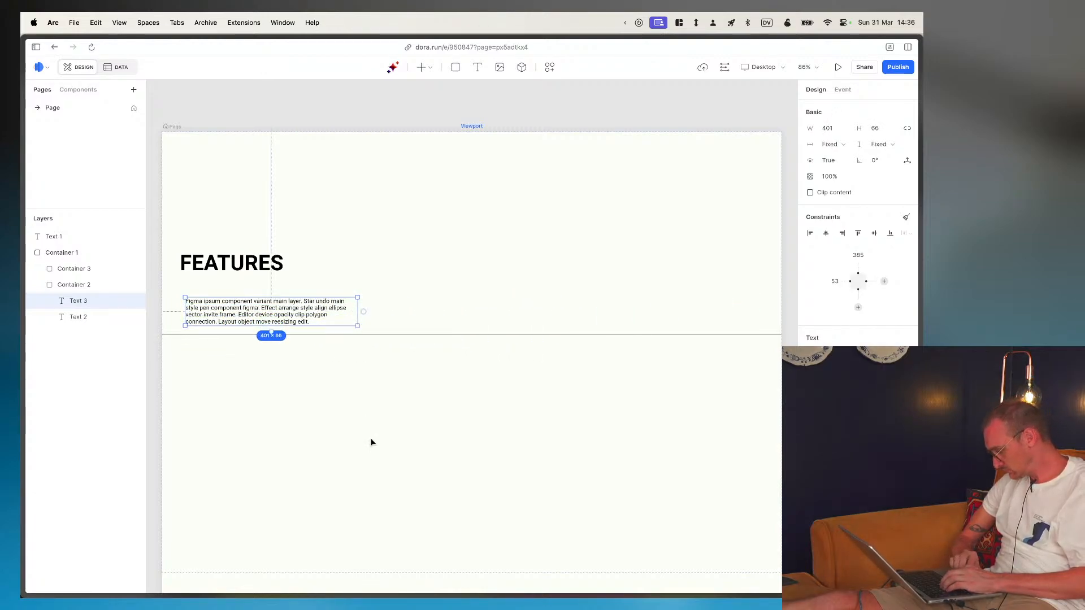
{"action": "left_click", "coordinate": [328, 213]}
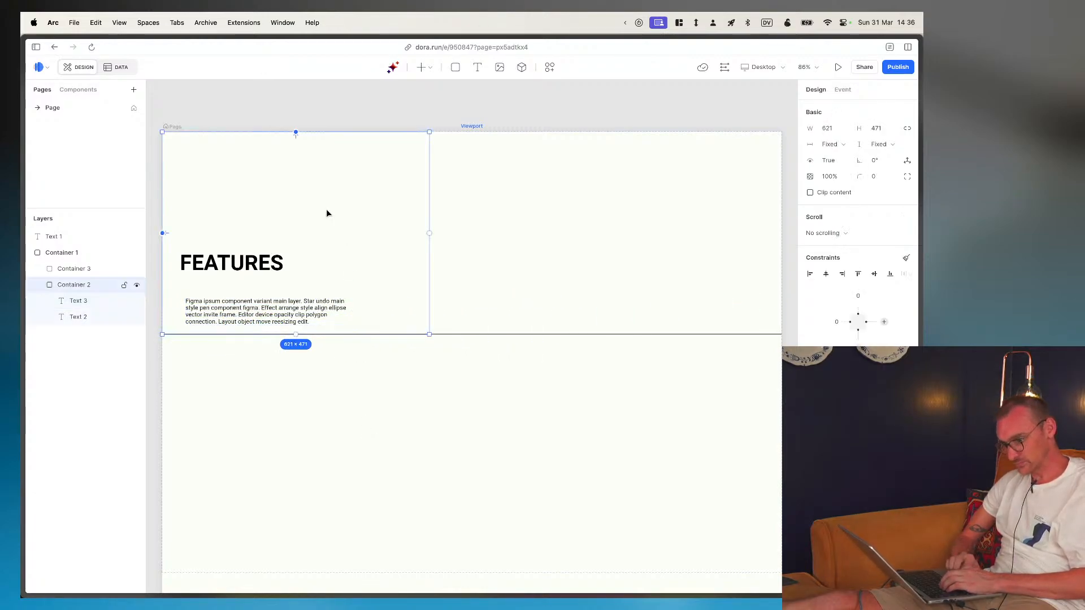
{"action": "left_click", "coordinate": [220, 319]}
{"action": "left_click_drag", "start_coordinate": [219, 318], "coordinate": [221, 298]}
{"action": "left_click", "coordinate": [223, 300]}
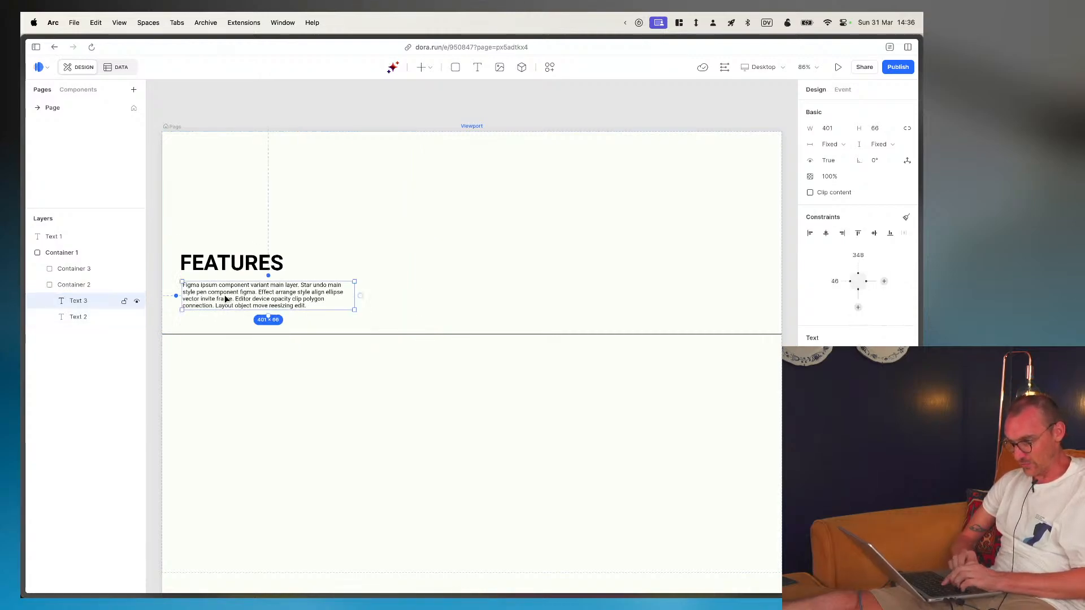
- Left-align the paragraph with the FEATURES heading and wrap both texts in a container
{"action": "left_click", "coordinate": [223, 267], "text": "shift"}
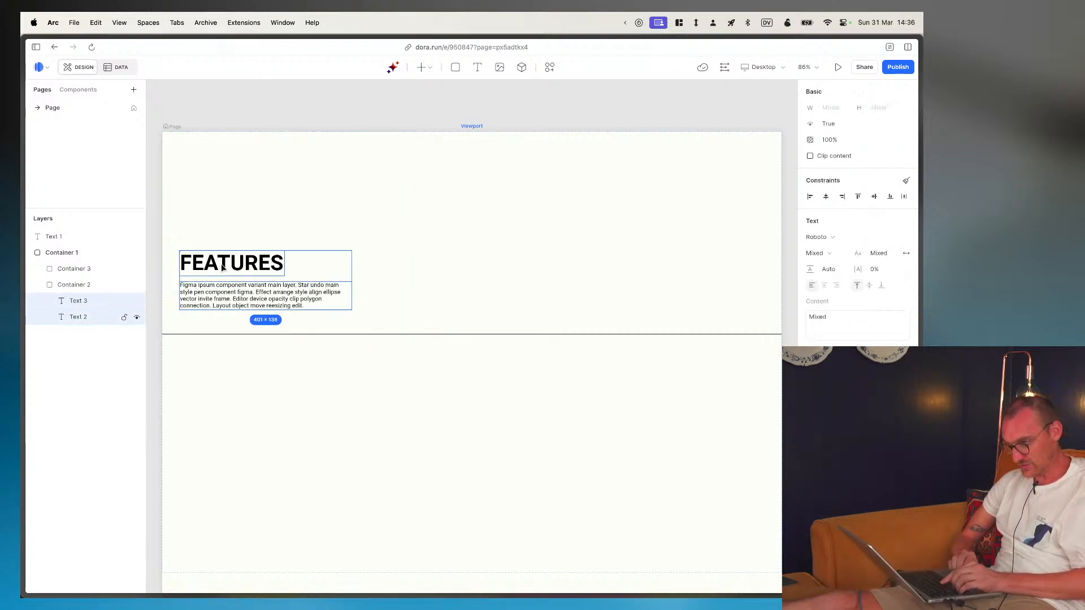
{"action": "right_click", "coordinate": [223, 266]}
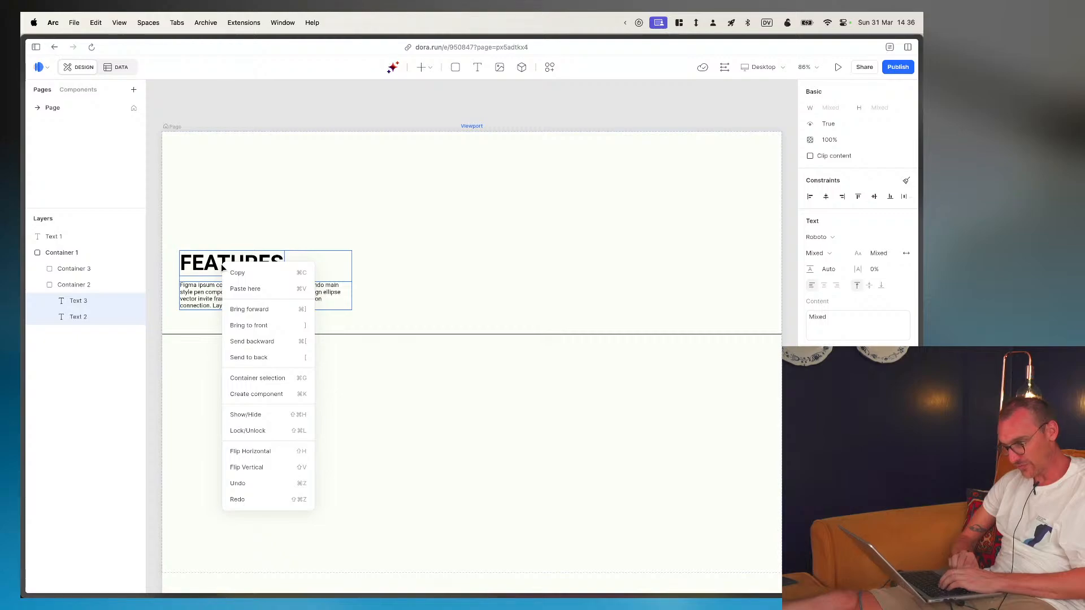
{"action": "left_click", "coordinate": [264, 379]}
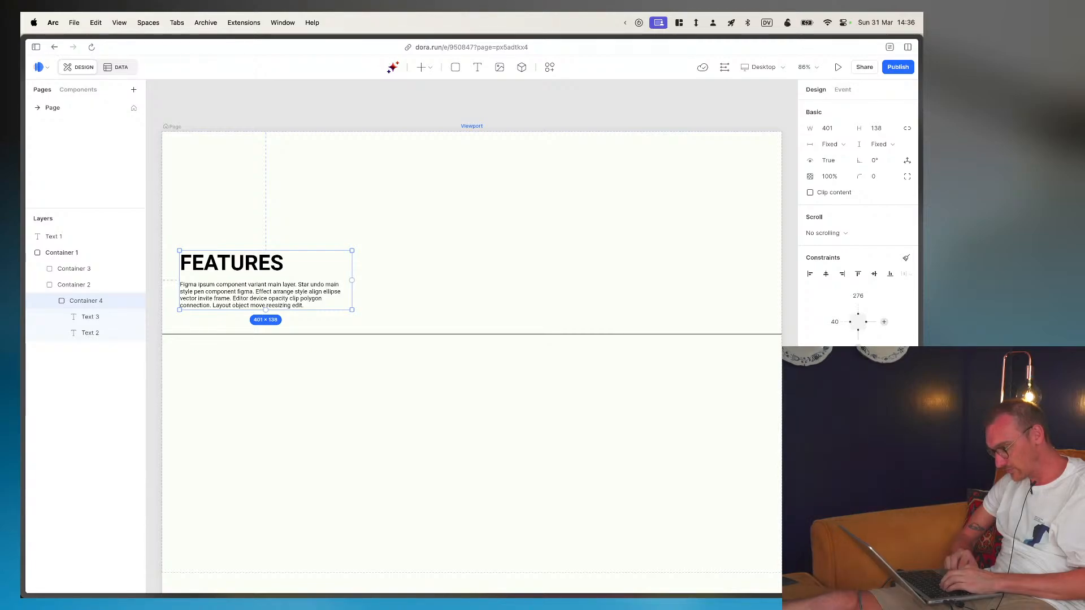
- Check the text block in Figma, try 16 px of top and bottom padding on its Dora container, and undo it
{"action": "key", "text": "super+Tab"}
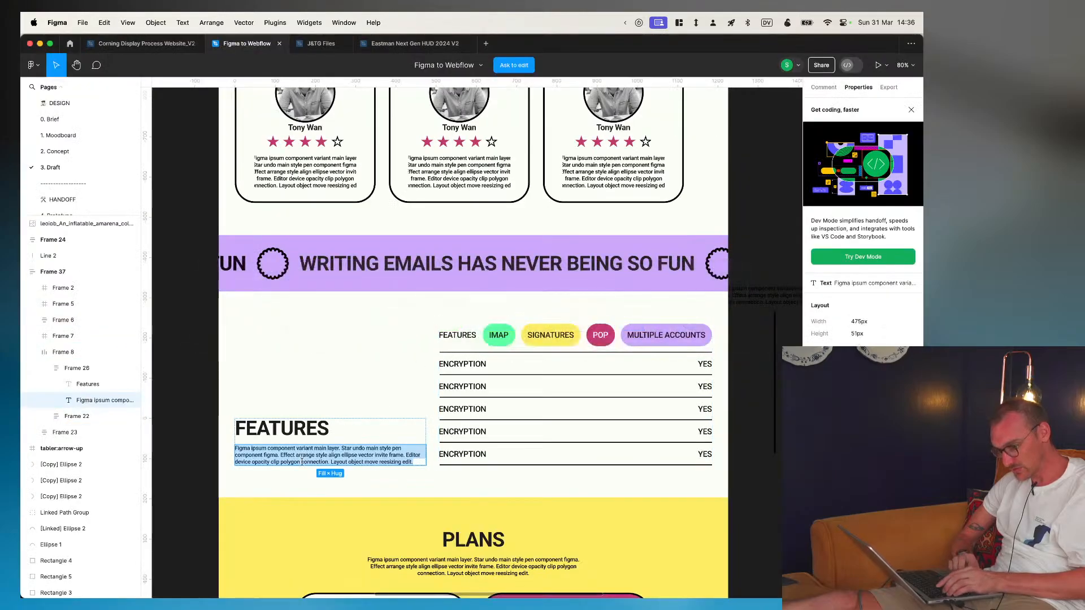
{"action": "key", "text": "super+Tab"}
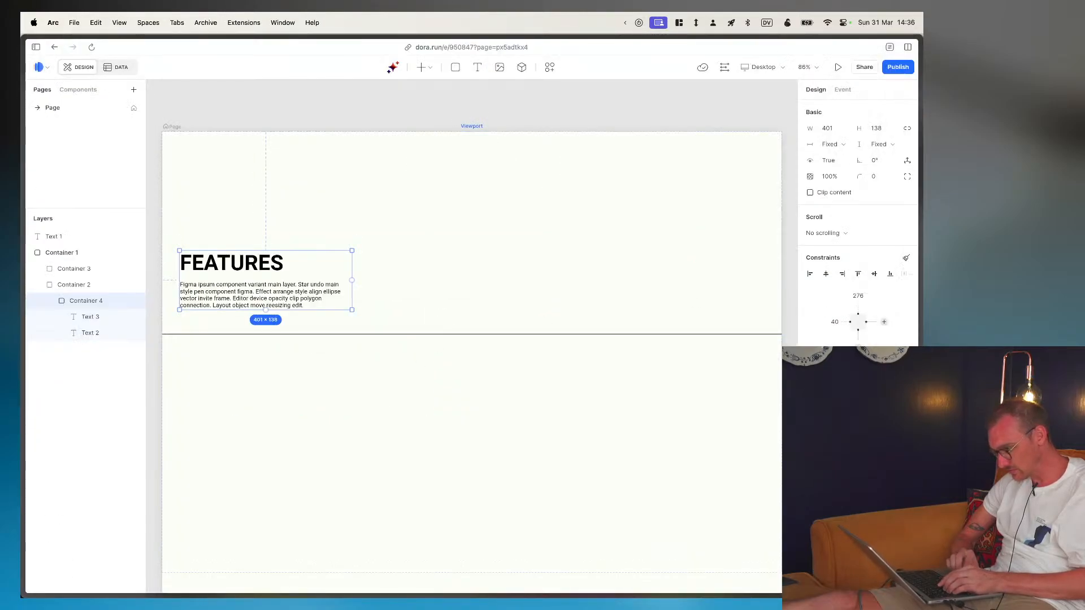
{"action": "type", "text": "16"}
{"action": "key", "text": "Return"}
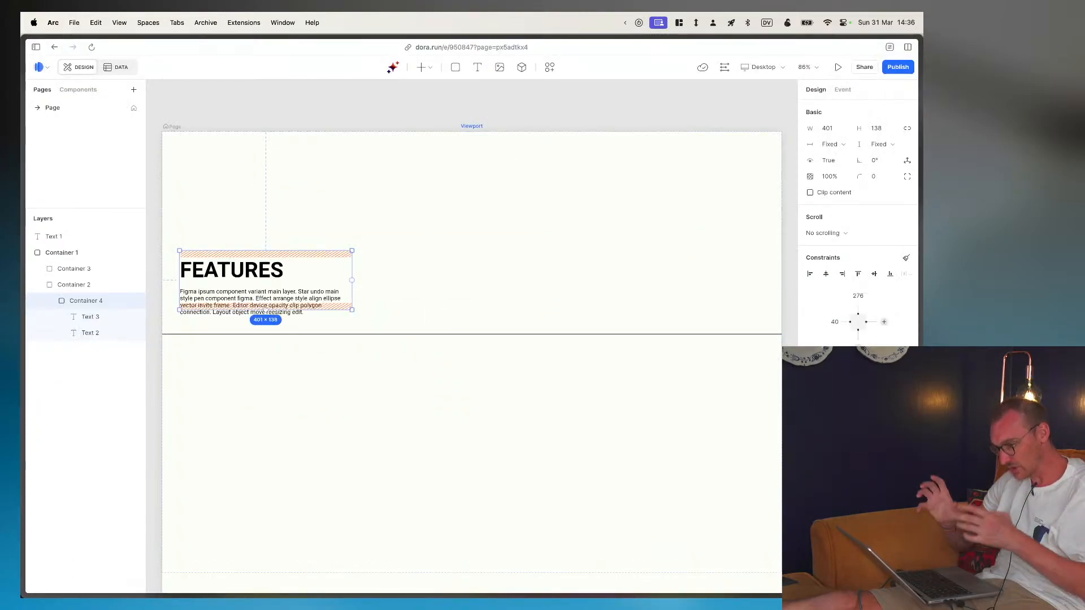
{"action": "key", "text": "BackSpace"}
{"action": "key", "text": "super+z"}
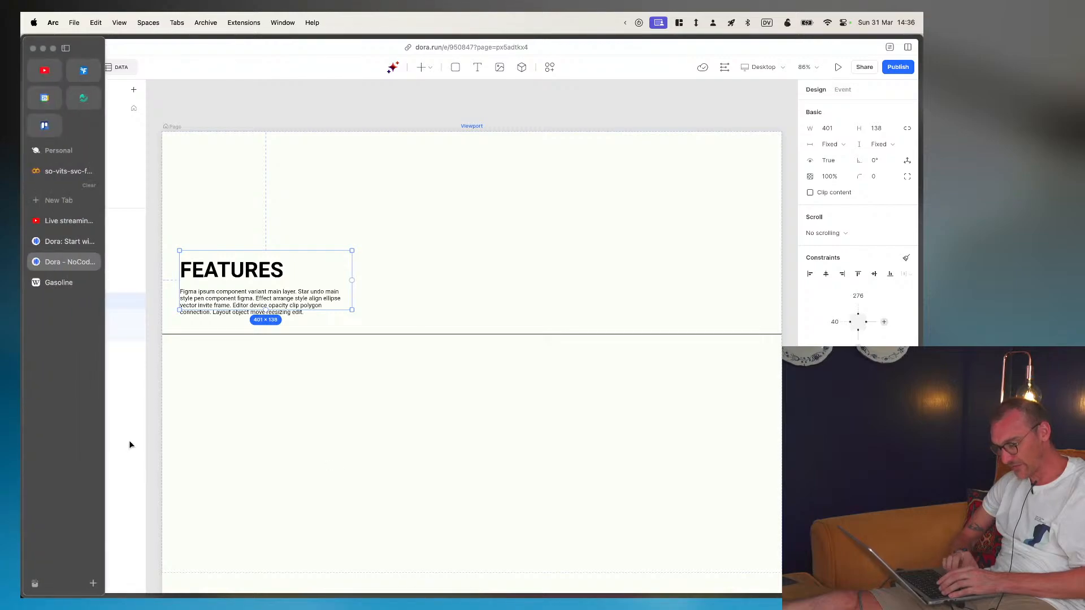
- Constrain the text block's container to the bottom of its column instead of the top, with a distance of 80 px
{"action": "left_click", "coordinate": [232, 296]}
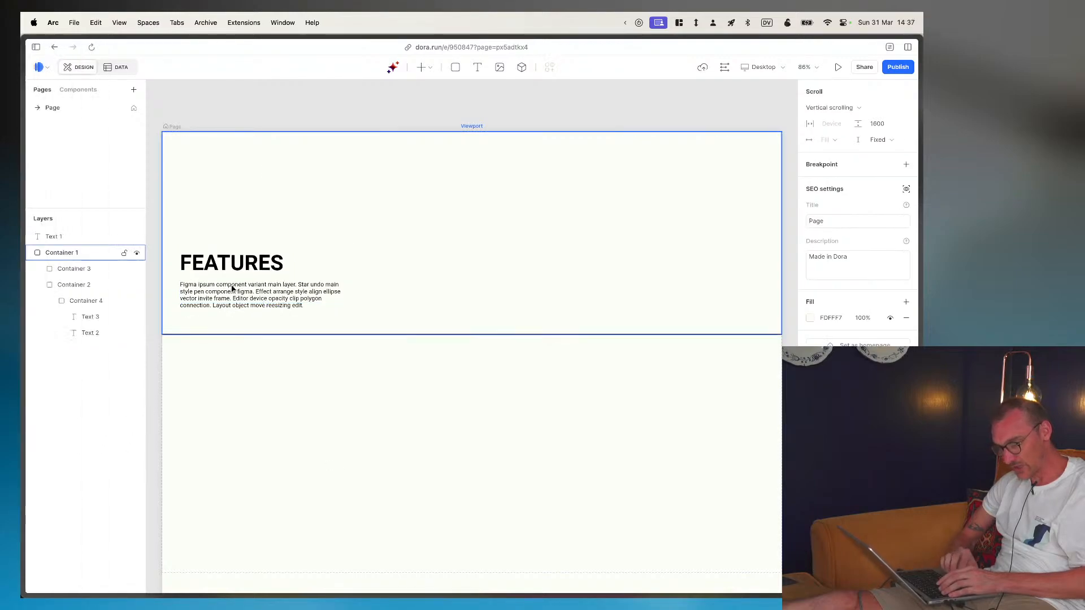
{"action": "left_click", "coordinate": [66, 302]}
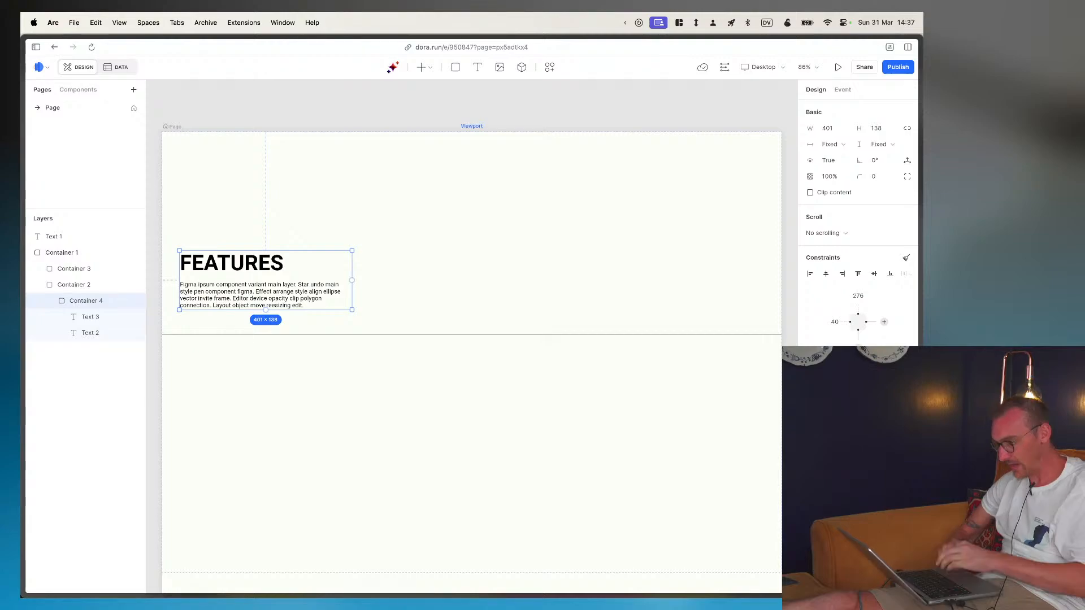
{"action": "left_click", "coordinate": [905, 259]}
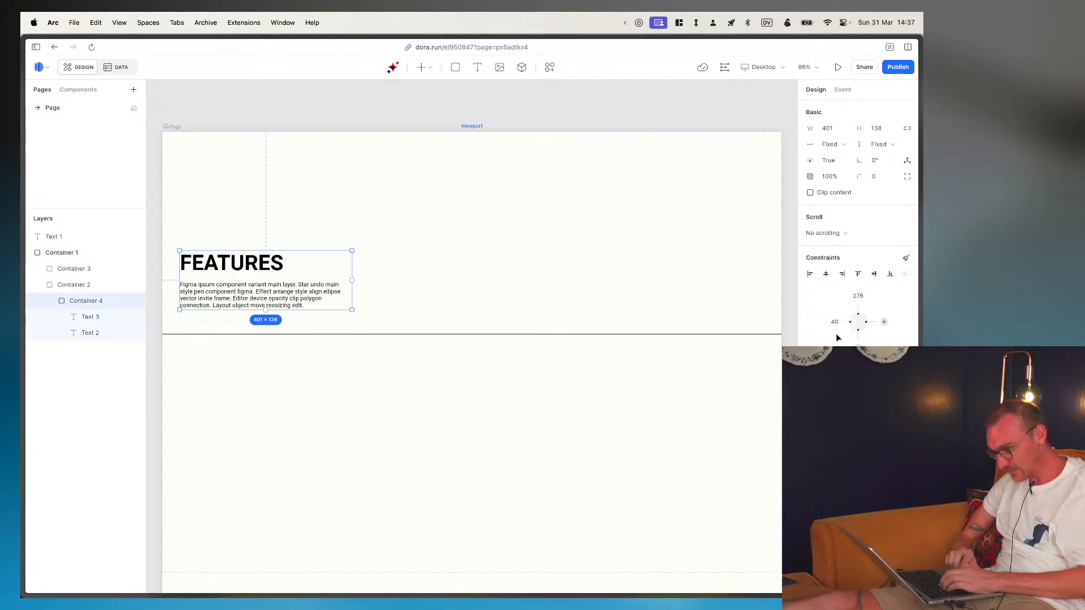
{"action": "key", "text": "super+Tab"}
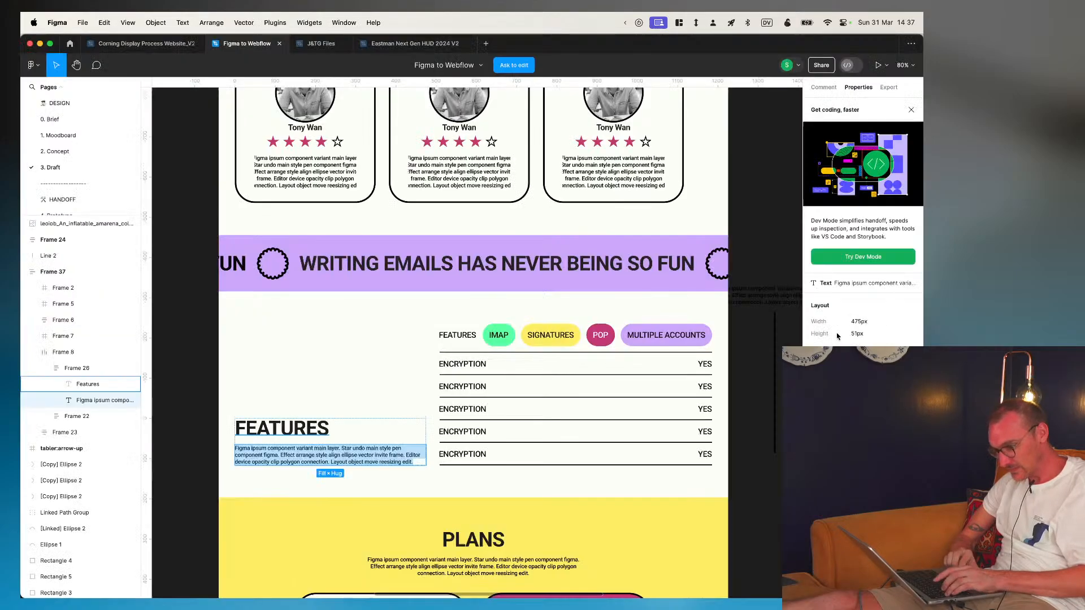
{"action": "key", "text": "super+Tab"}
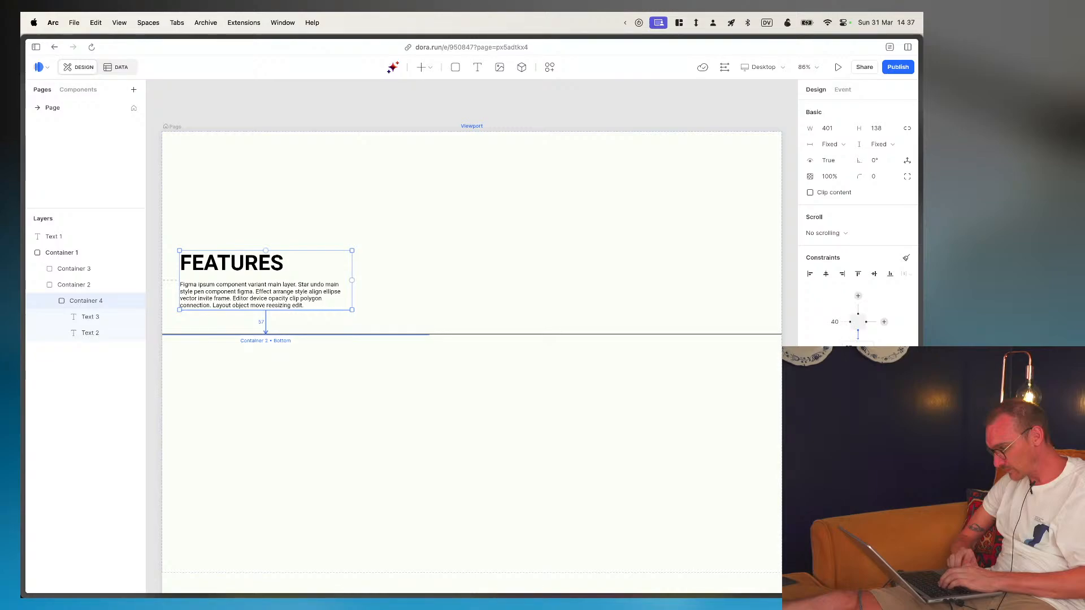
{"action": "type", "text": "80"}
{"action": "key", "text": "Return"}
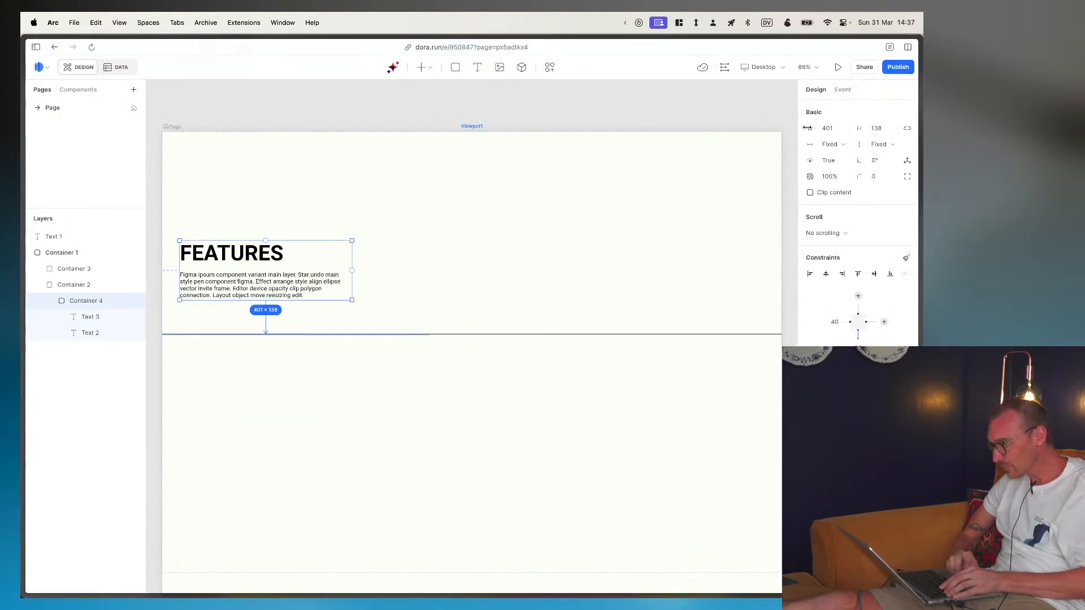
- Set the text block's container width to Fill and its left distance to 40 px
{"action": "left_click", "coordinate": [828, 128]}
{"action": "type", "text": "full"}
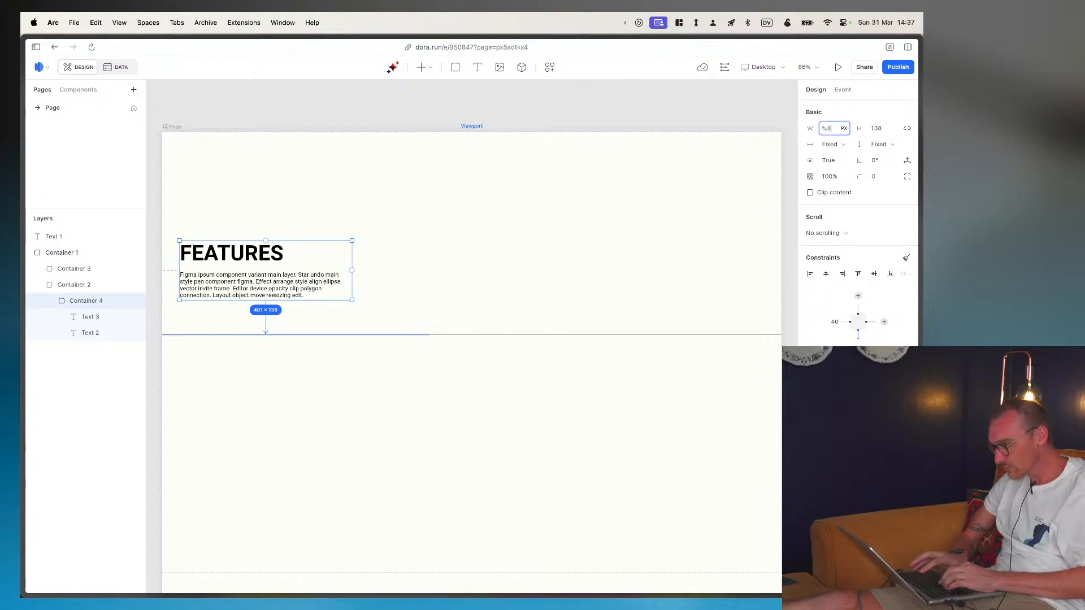
{"action": "key", "text": "Return"}
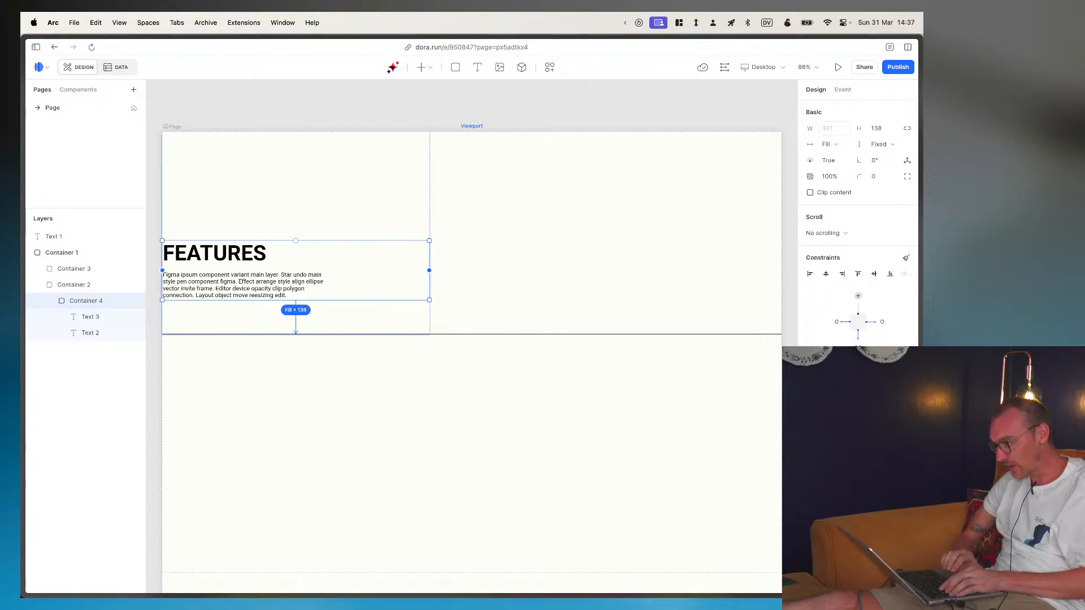
{"action": "left_click", "coordinate": [836, 327]}
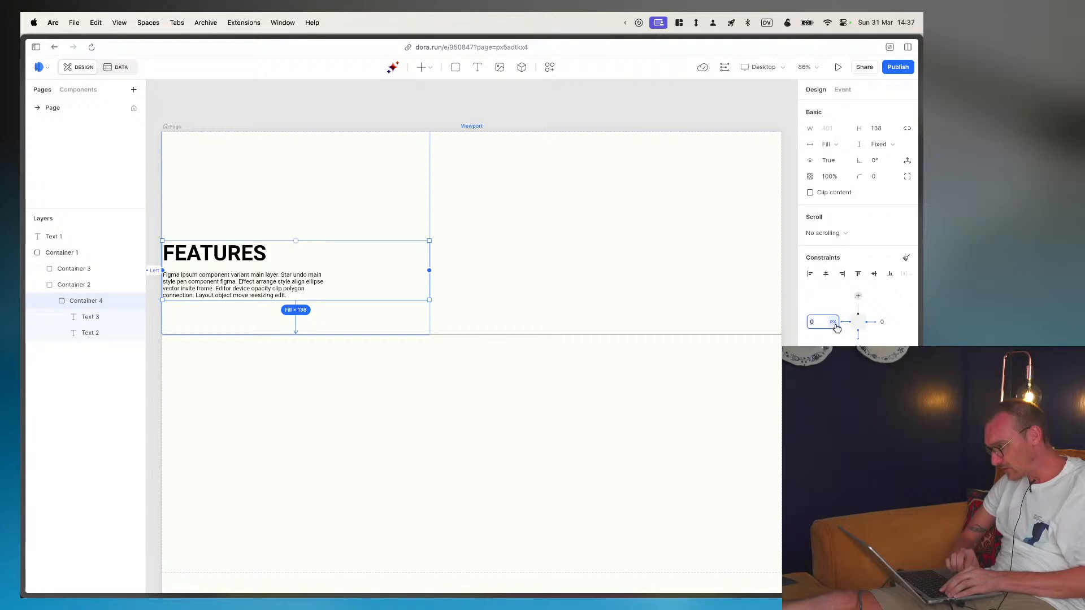
{"action": "type", "text": "40"}
{"action": "key", "text": "Return"}
- Compare the text block's layout with the Figma design, return to Dora, and select the FEATURES heading text
{"action": "key", "text": "super+Tab"}
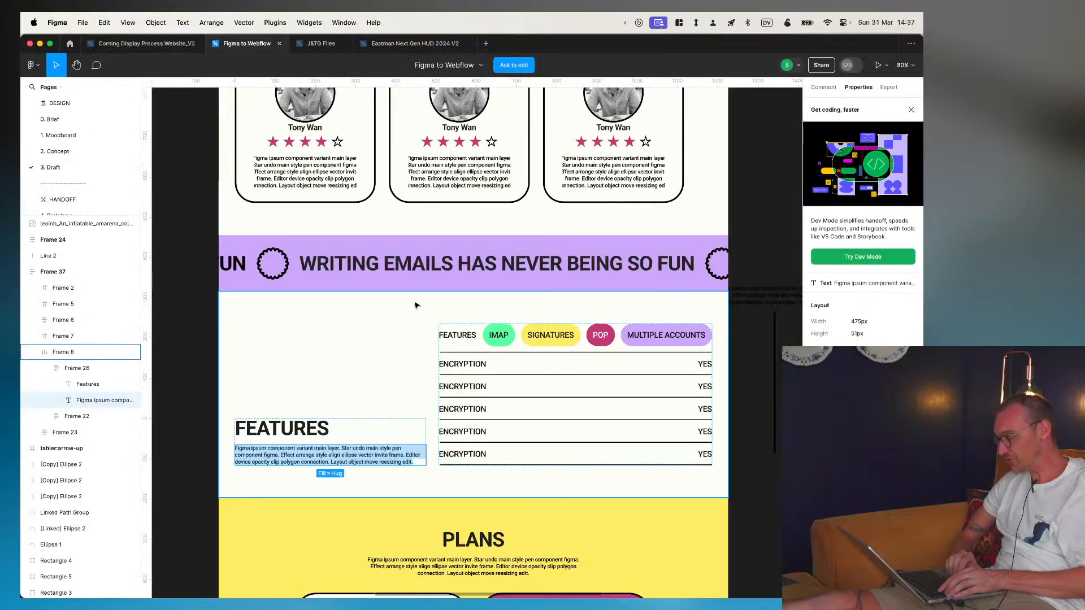
{"action": "key", "text": "super+Tab"}
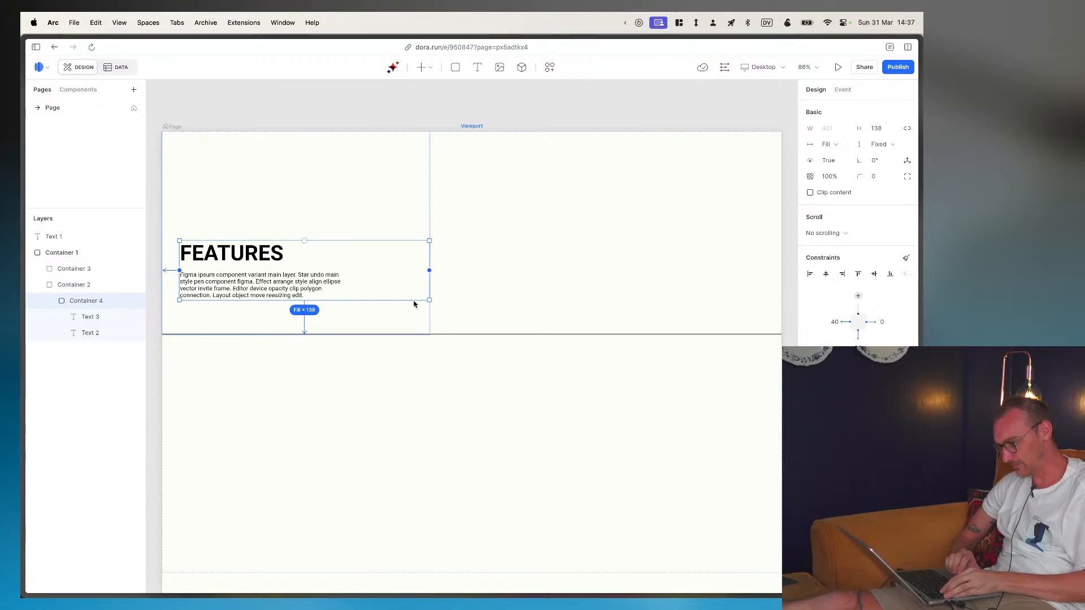
{"action": "key", "text": "super+Tab"}
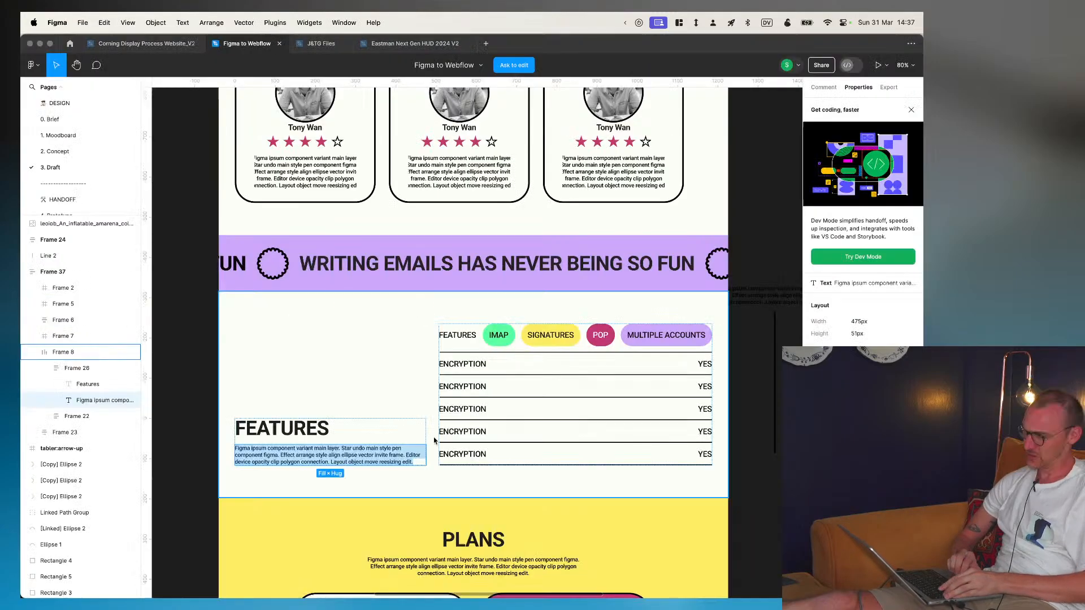
{"action": "key", "text": "super+Tab"}
{"action": "key", "text": "super+Tab"}
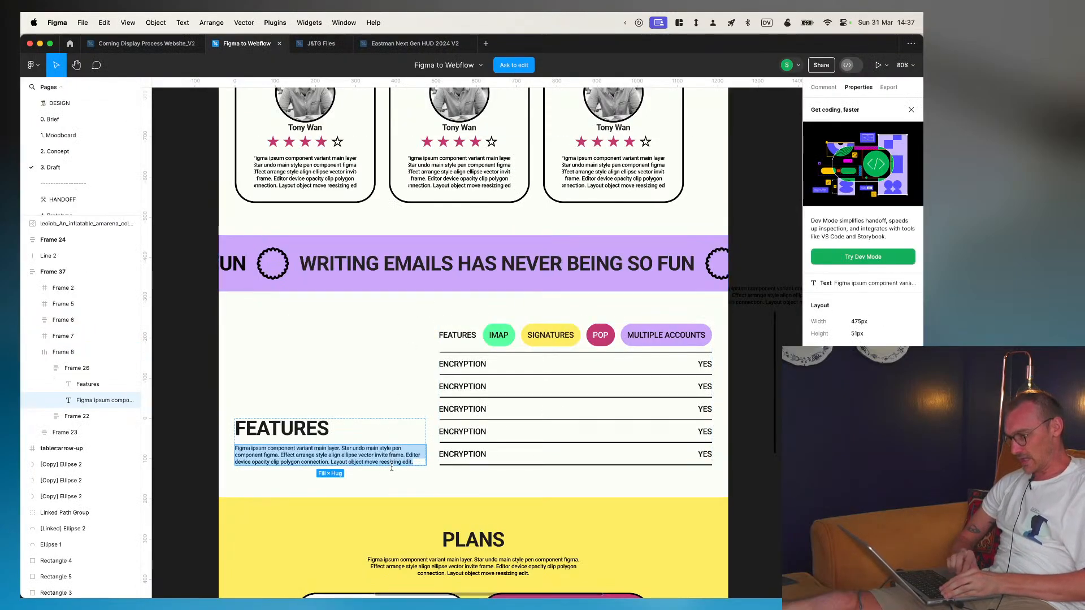
{"action": "key", "text": "super+Tab"}
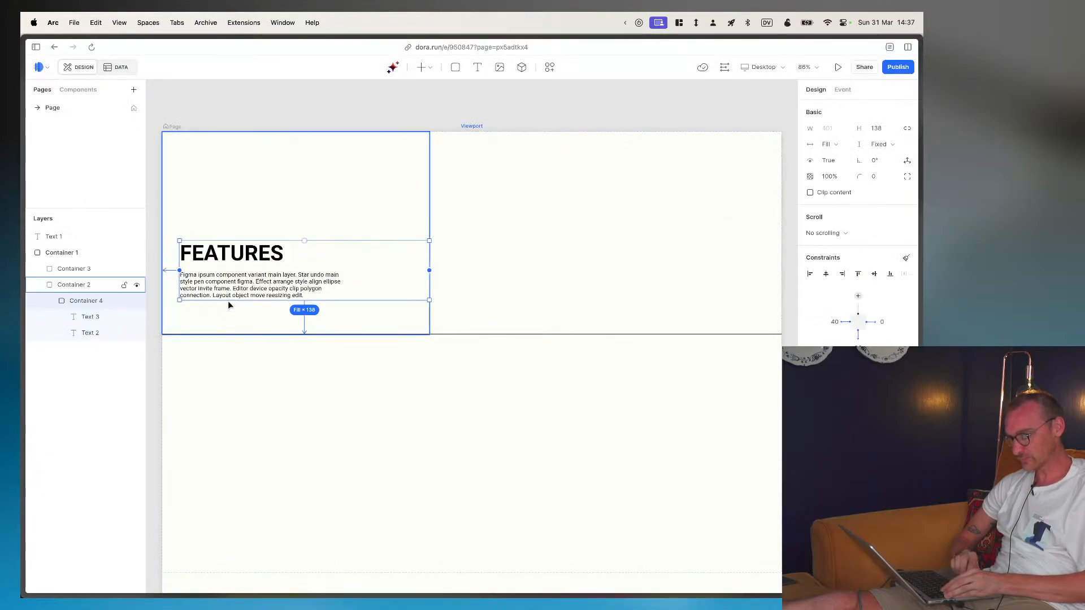
{"action": "left_click", "coordinate": [221, 273]}
{"action": "left_click", "coordinate": [90, 332]}
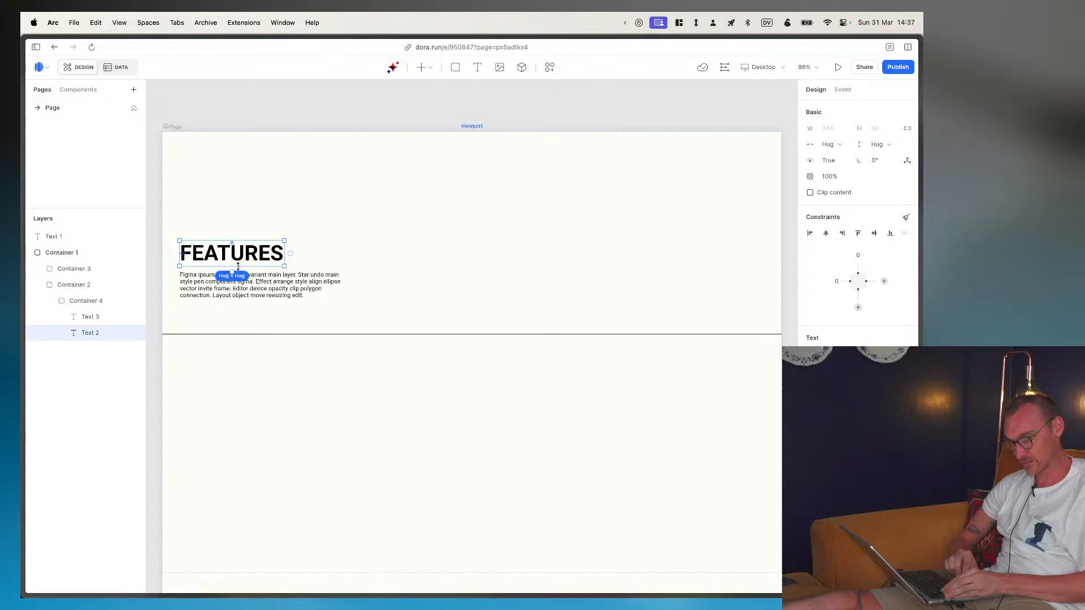
- Try resizing the FEATURES heading to a height of 33 px and entering auto as its height, and undo the resize
{"action": "left_click_drag", "start_coordinate": [238, 267], "coordinate": [239, 258]}
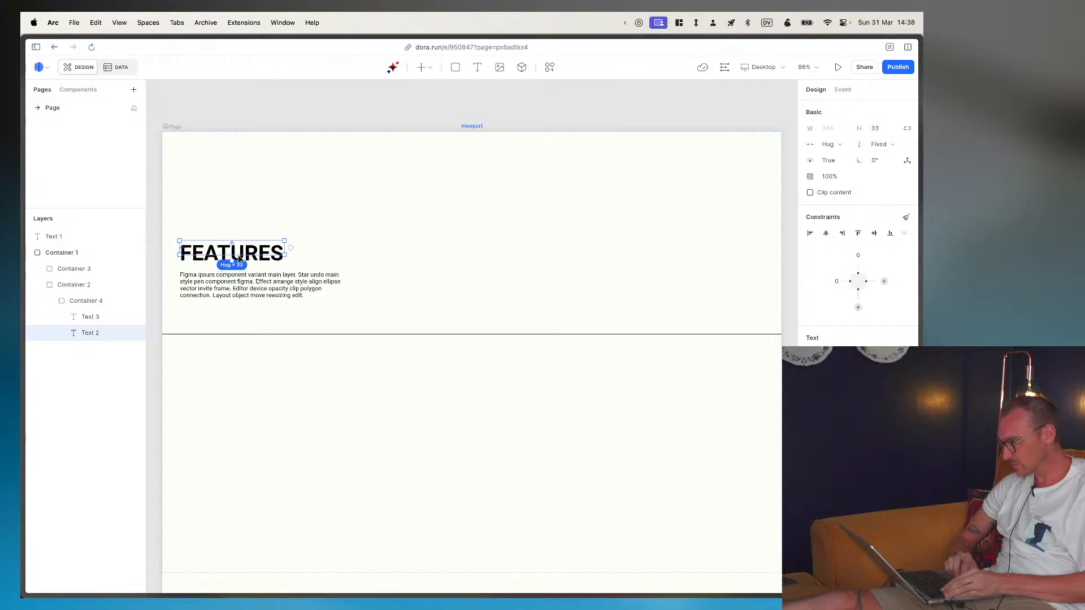
{"action": "left_click", "coordinate": [877, 130]}
{"action": "type", "text": "auto"}
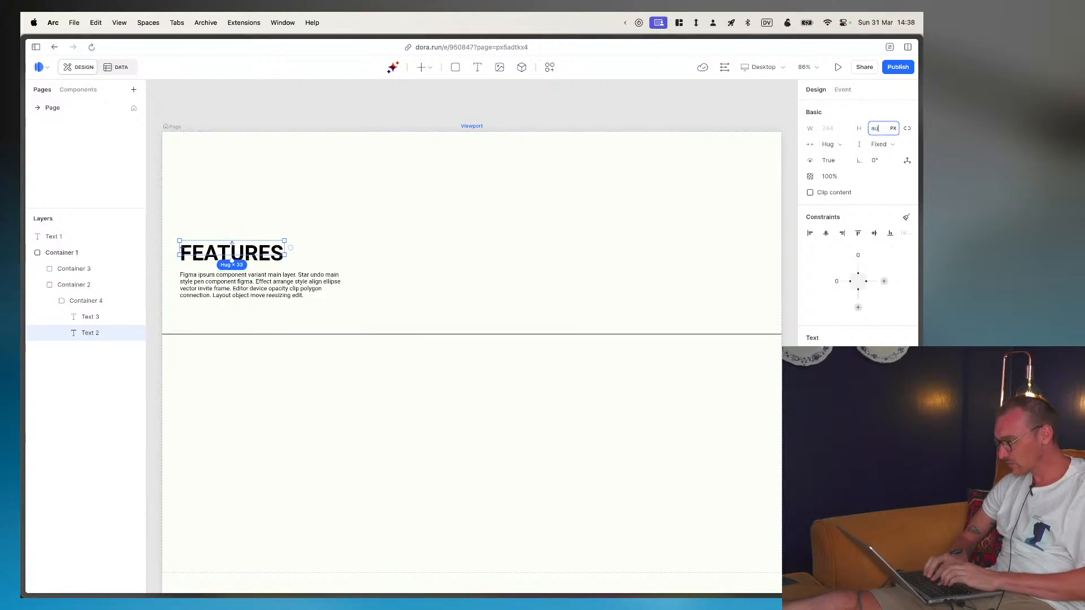
{"action": "key", "text": "Return"}
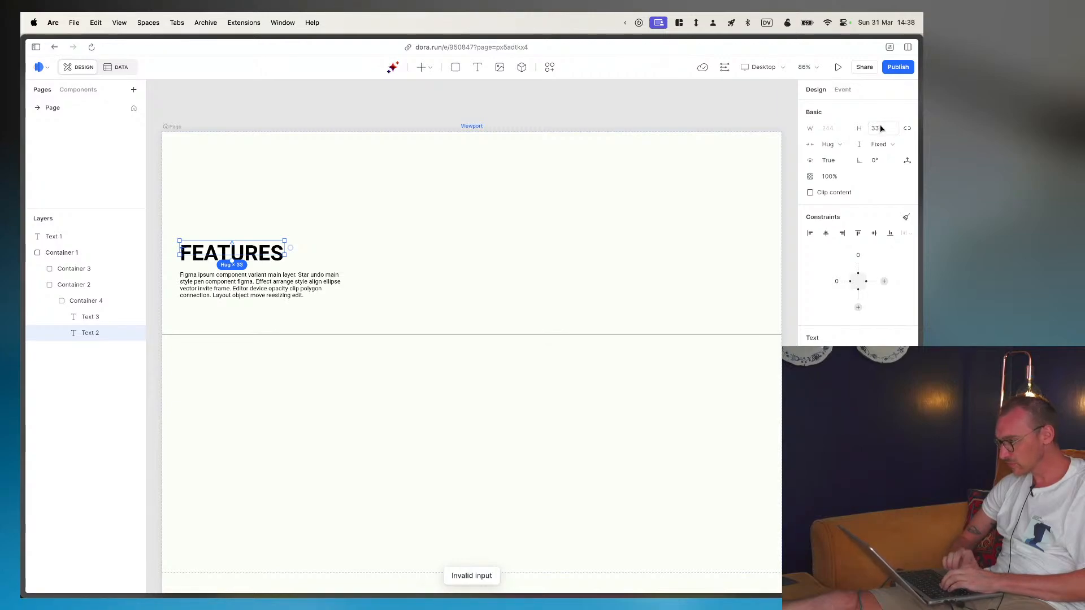
{"action": "key", "text": "super+z"}
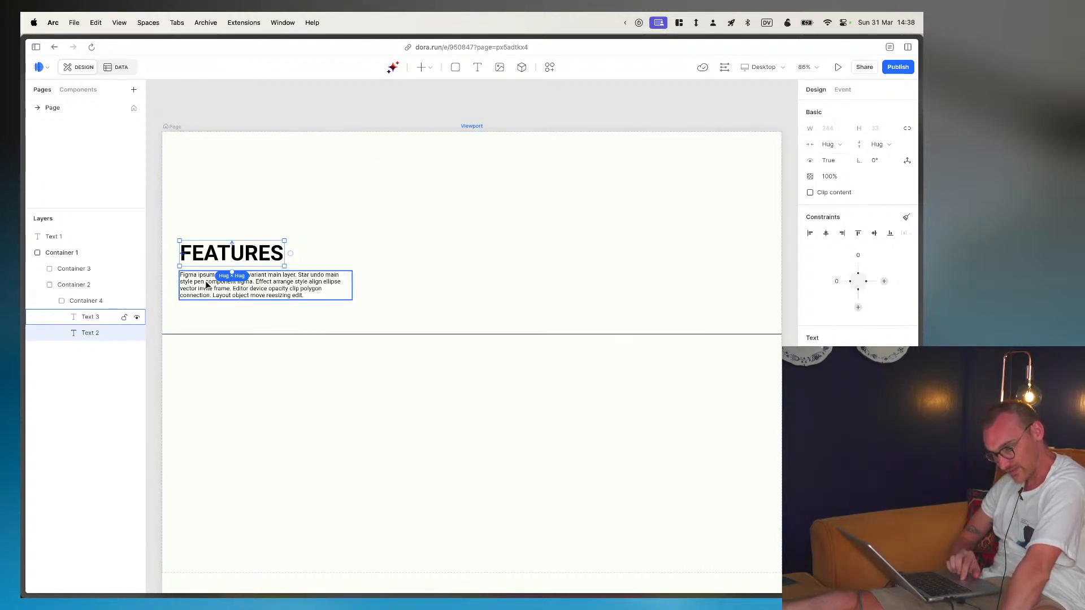
- Set the height of the container around the heading and paragraph to Hug contents
{"action": "left_click", "coordinate": [59, 303]}
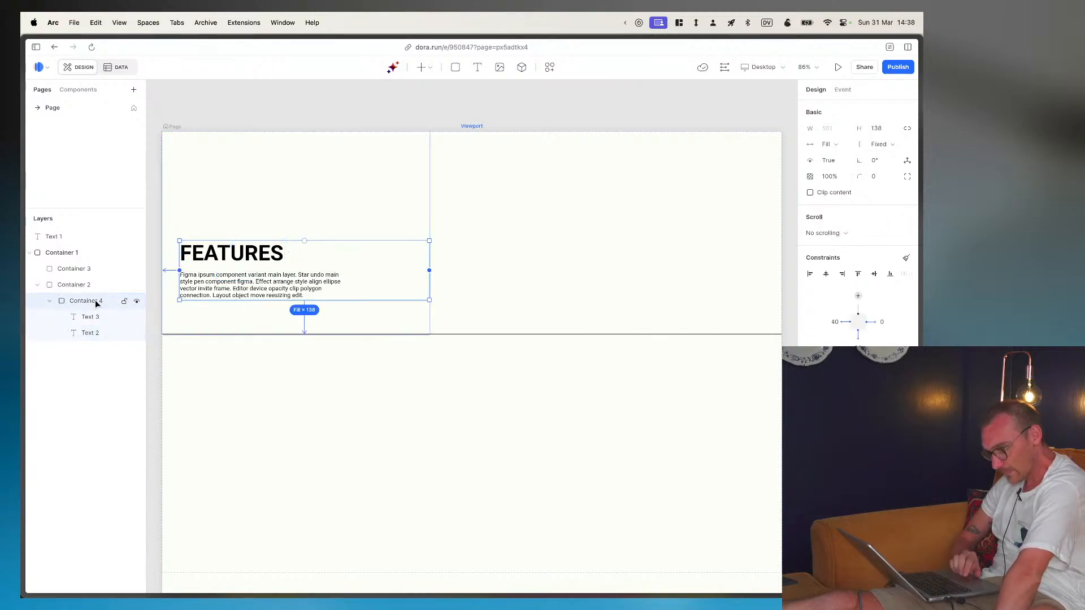
{"action": "right_click", "coordinate": [216, 294]}
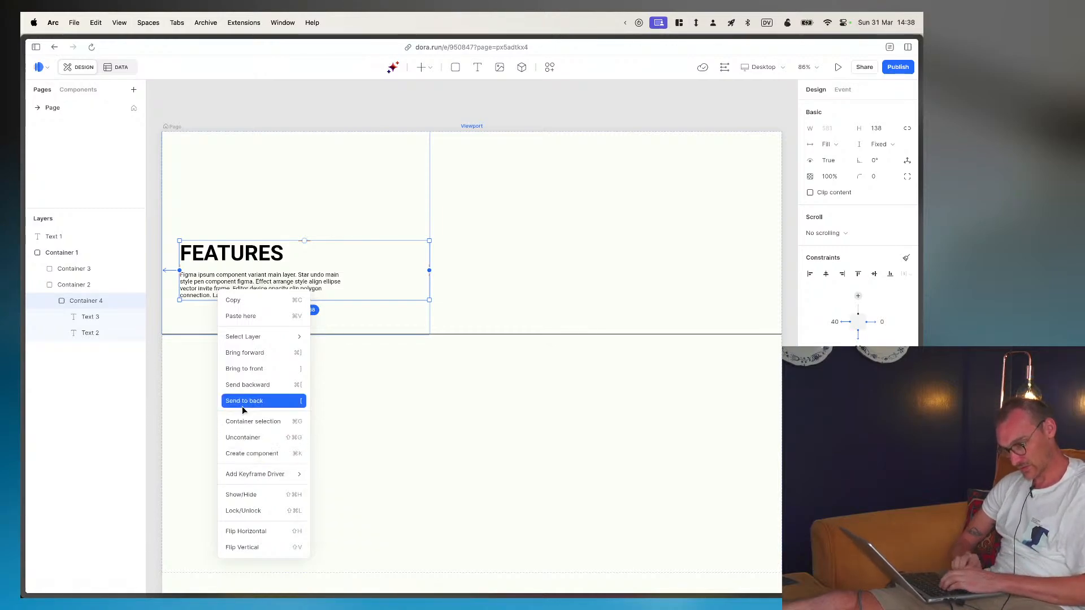
{"action": "left_click", "coordinate": [94, 300]}
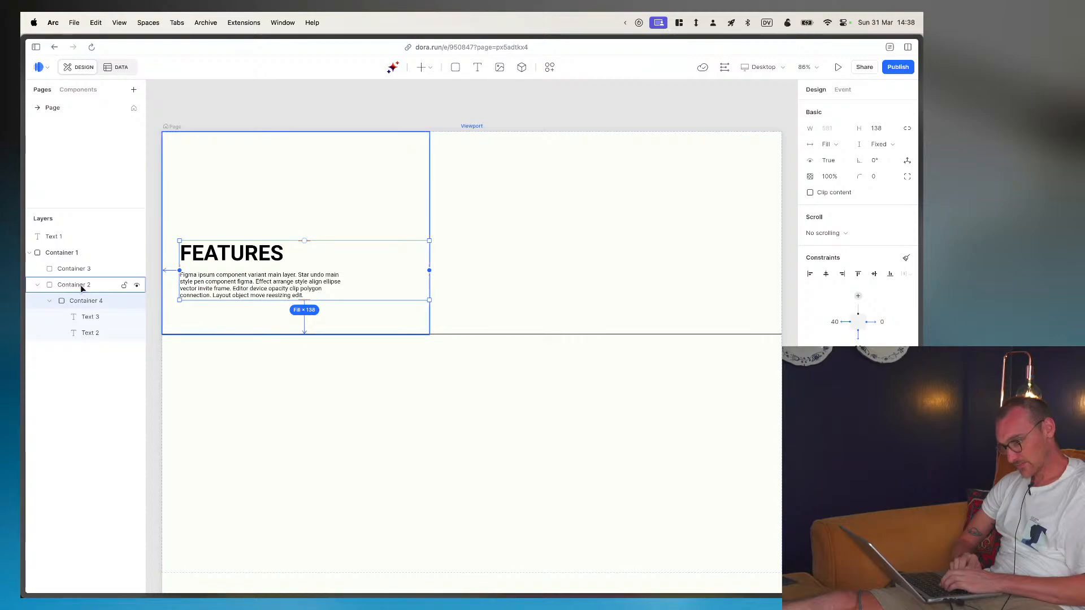
{"action": "left_click", "coordinate": [80, 285]}
{"action": "left_click", "coordinate": [82, 302]}
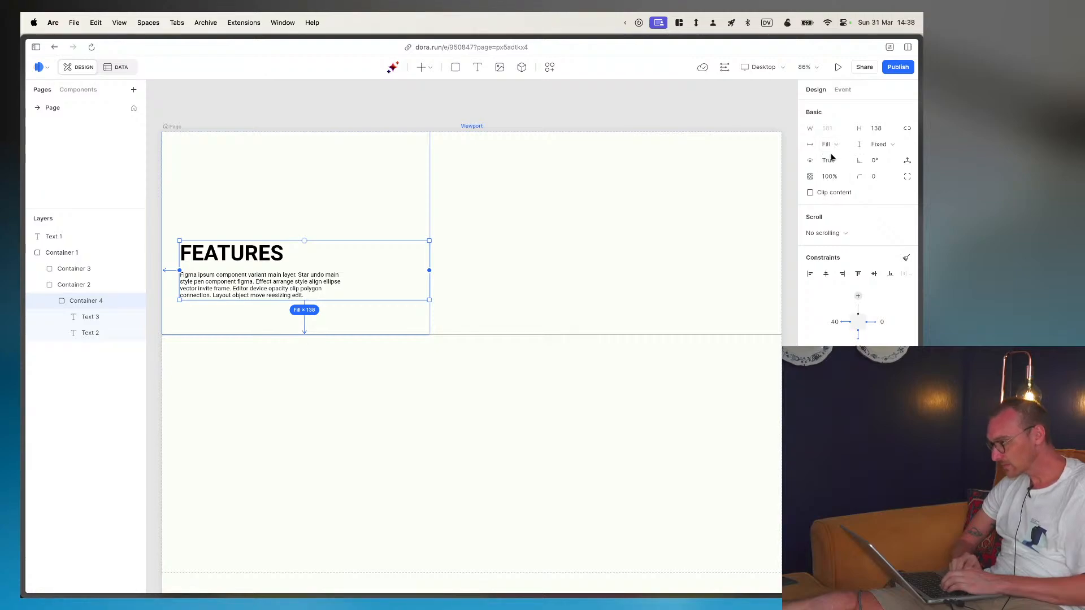
{"action": "left_click", "coordinate": [880, 146]}
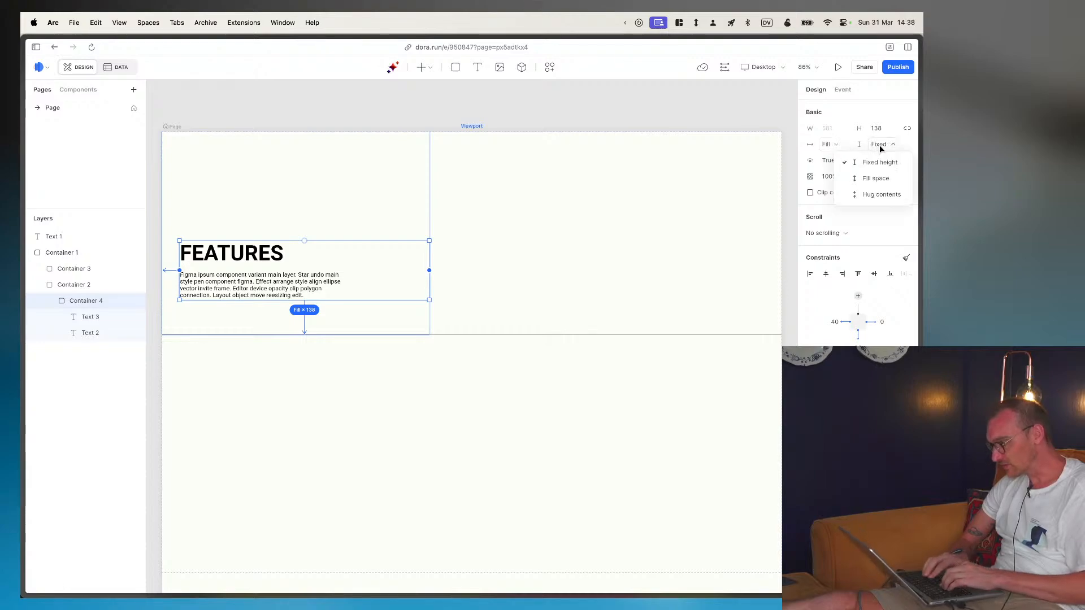
{"action": "left_click", "coordinate": [865, 193]}
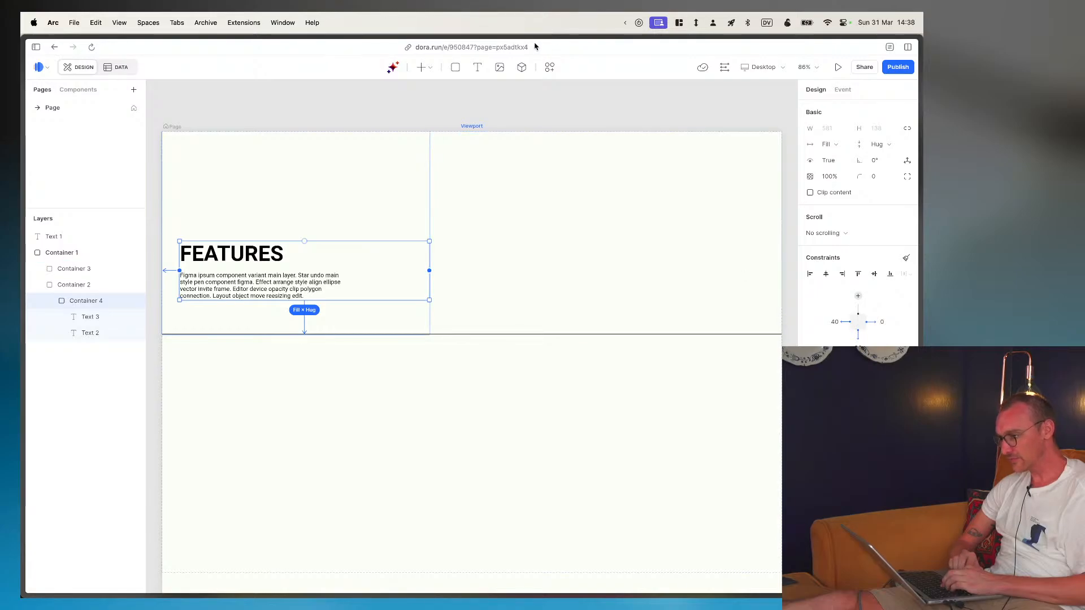
- Switch the page viewport to the iPhone 14 / 13 / 13 Pro size
{"action": "left_click", "coordinate": [787, 67]}
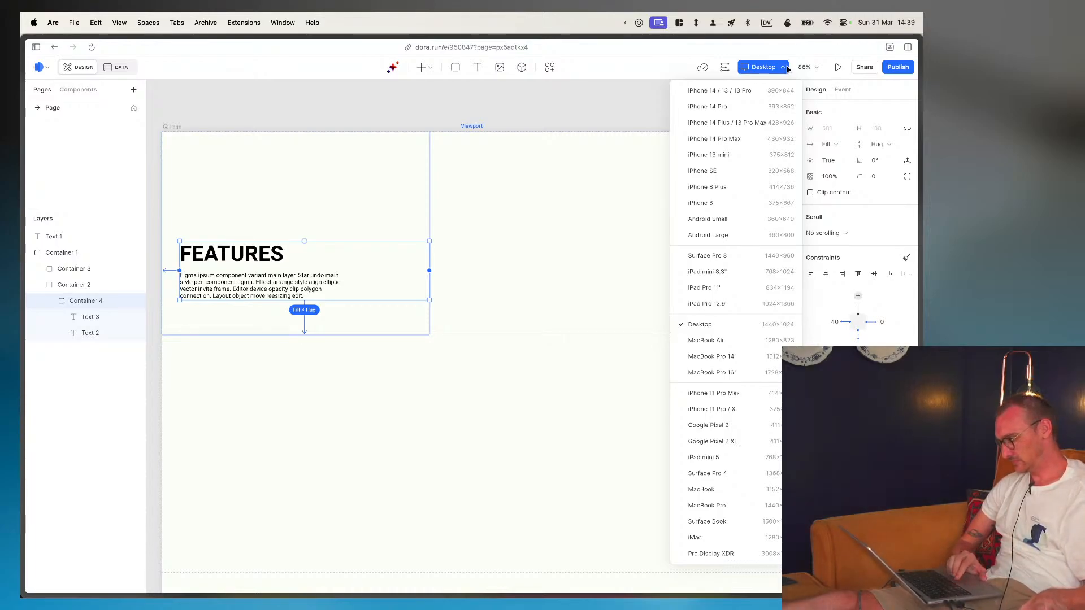
{"action": "left_click", "coordinate": [786, 67]}
{"action": "left_click", "coordinate": [785, 67]}
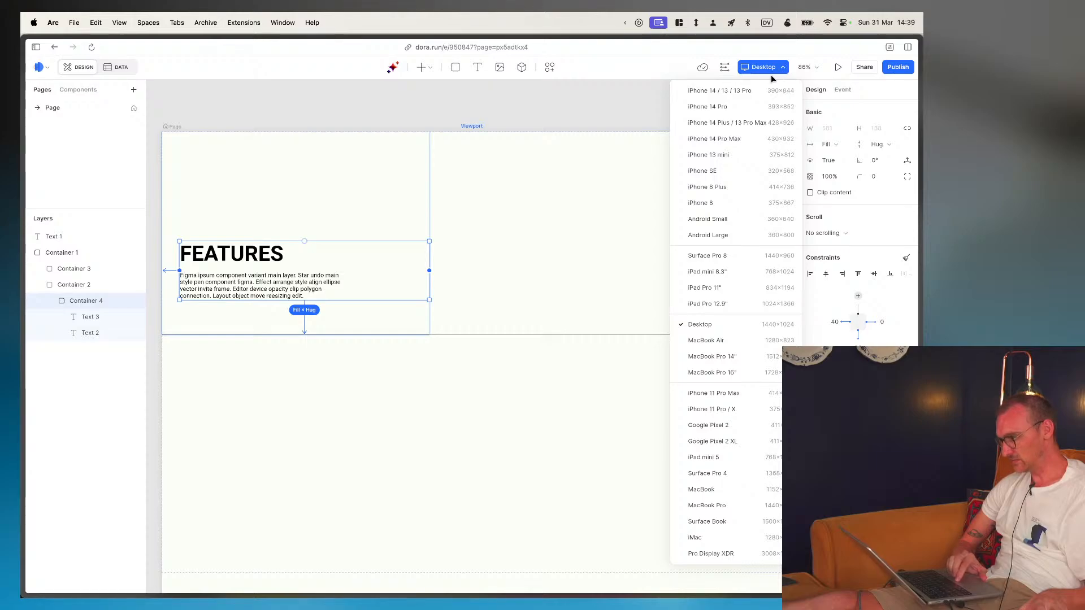
{"action": "left_click", "coordinate": [725, 92]}
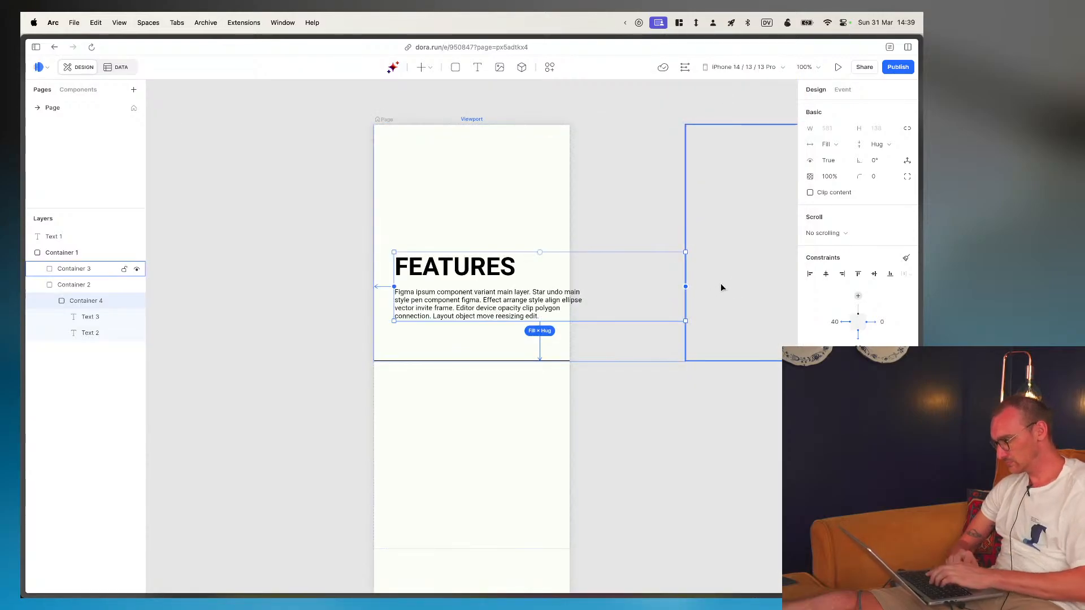
- Keep the text block container's width at Fill space, try Hug contents on its parent column, and set the column's width to Fill space
{"action": "left_click", "coordinate": [830, 147]}
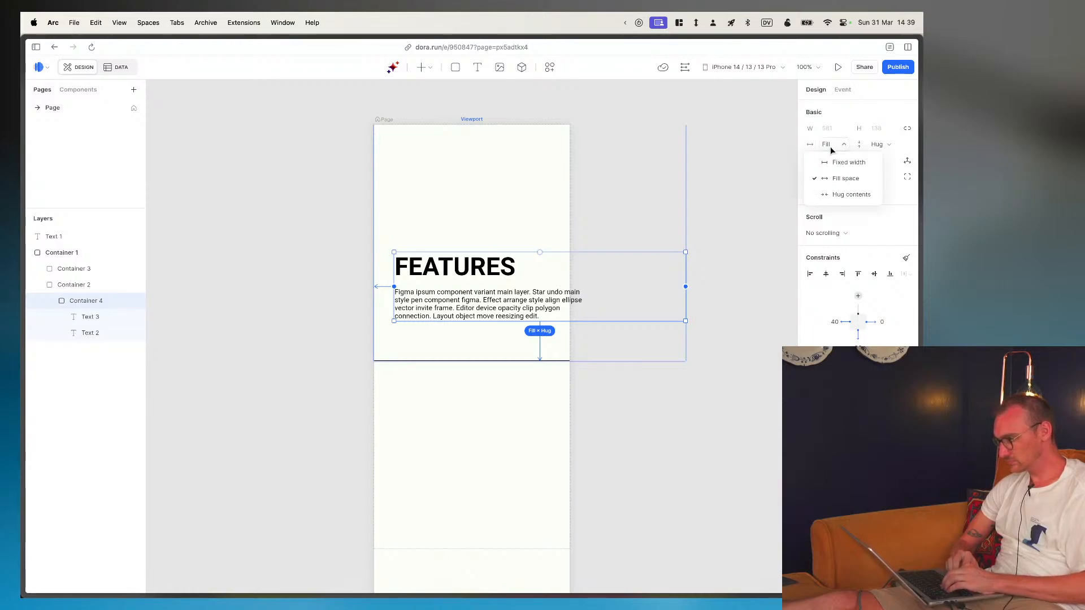
{"action": "left_click", "coordinate": [835, 178]}
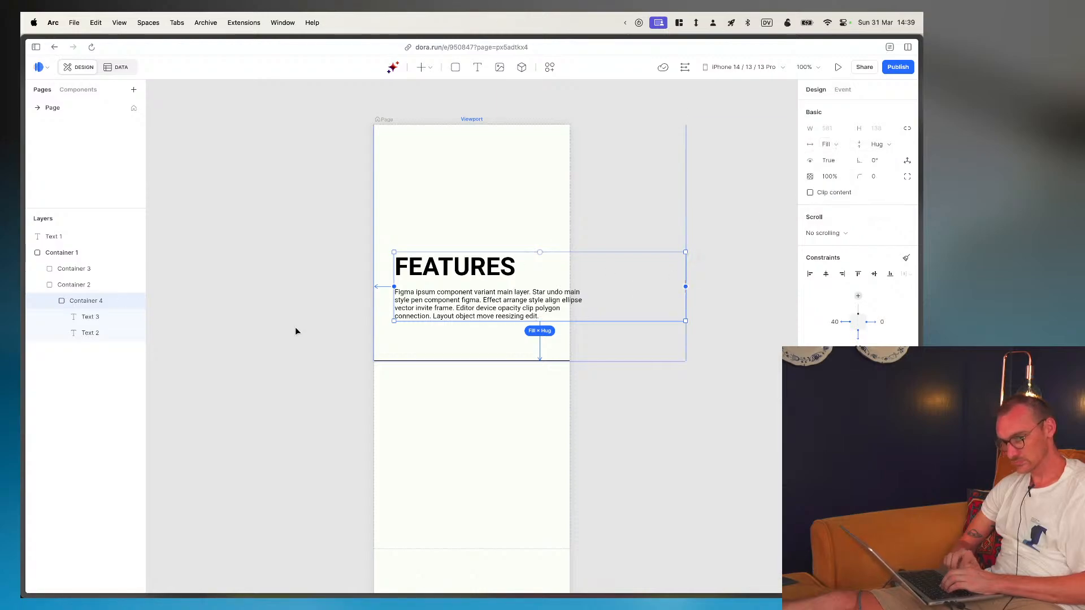
{"action": "left_click", "coordinate": [76, 285]}
{"action": "left_click", "coordinate": [833, 145]}
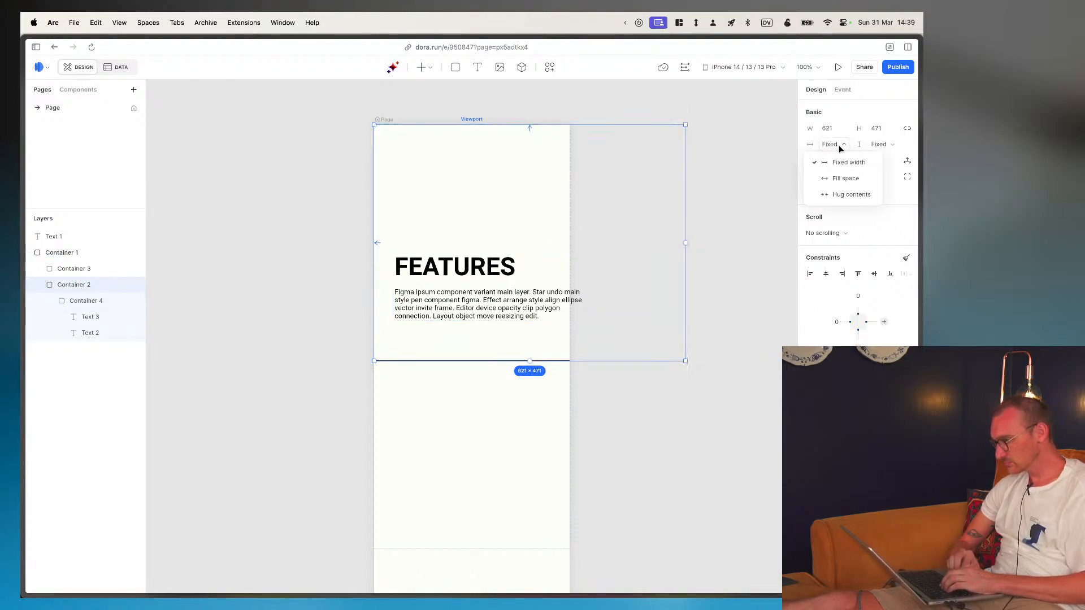
{"action": "left_click", "coordinate": [842, 192]}
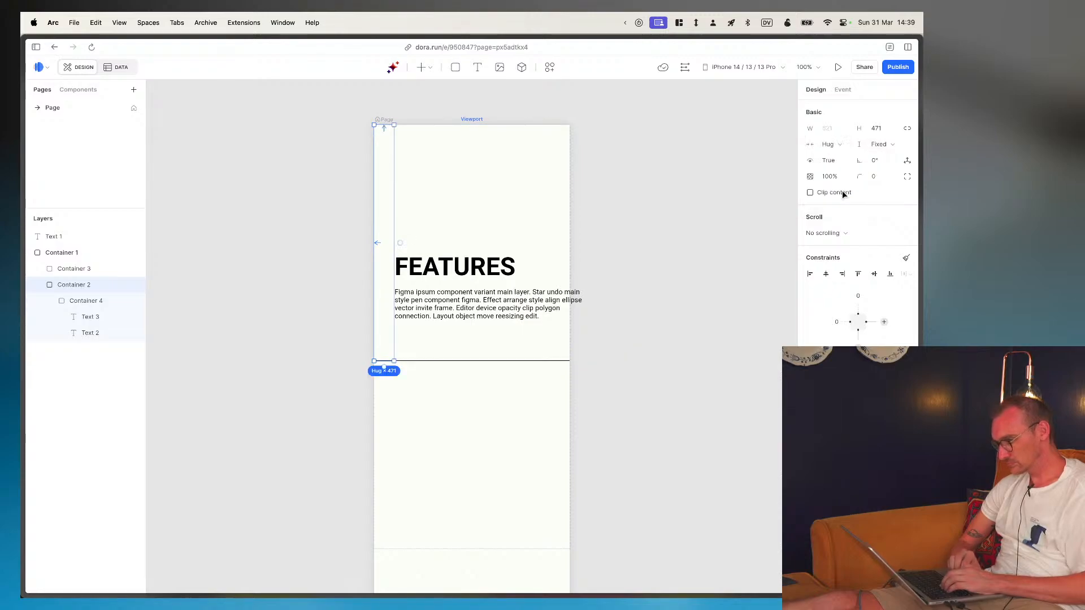
{"action": "left_click", "coordinate": [836, 145]}
{"action": "left_click", "coordinate": [837, 178]}
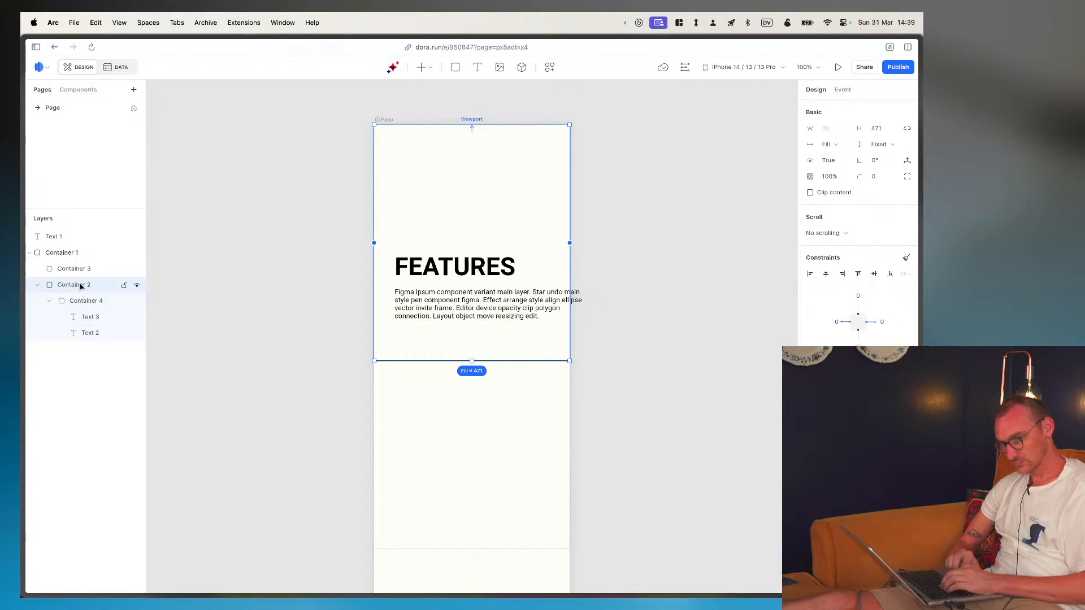
- Set the paragraph text's width to Fill space inside the text block container
{"action": "left_click", "coordinate": [81, 301]}
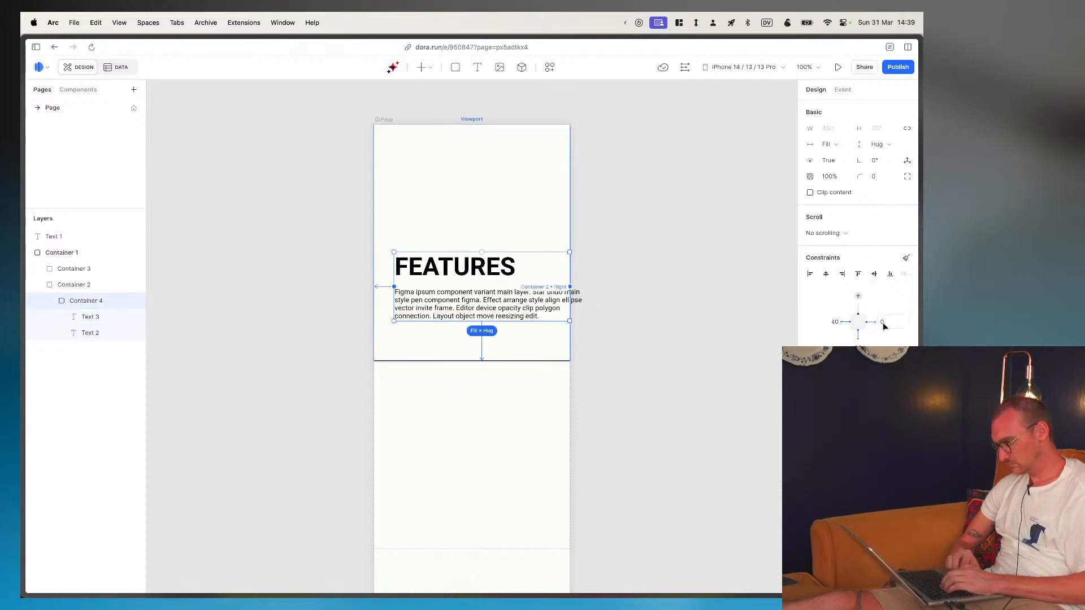
{"action": "left_click", "coordinate": [80, 320]}
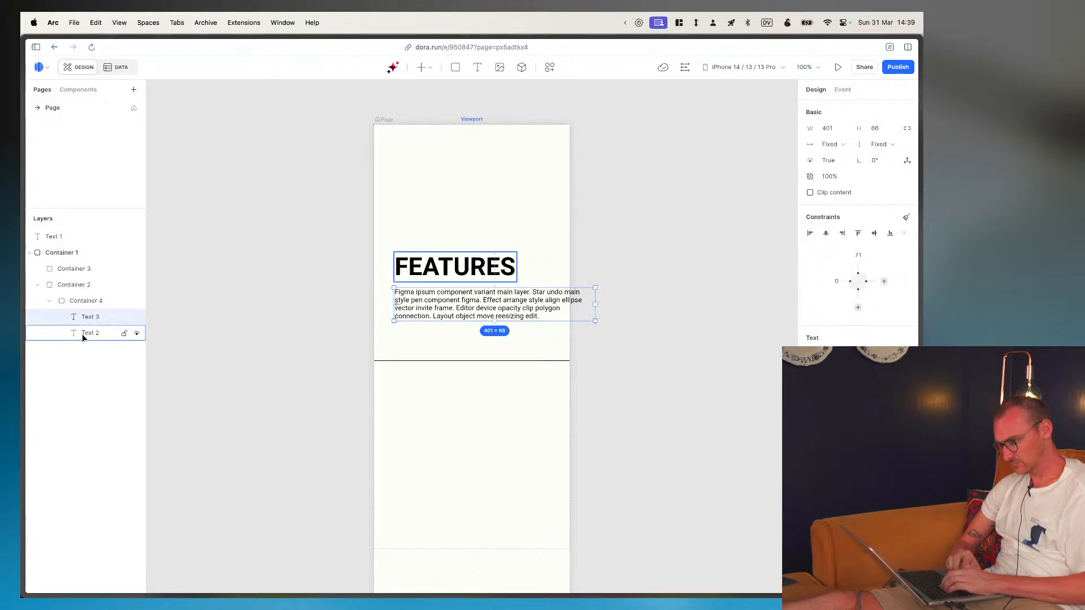
{"action": "left_click", "coordinate": [829, 144]}
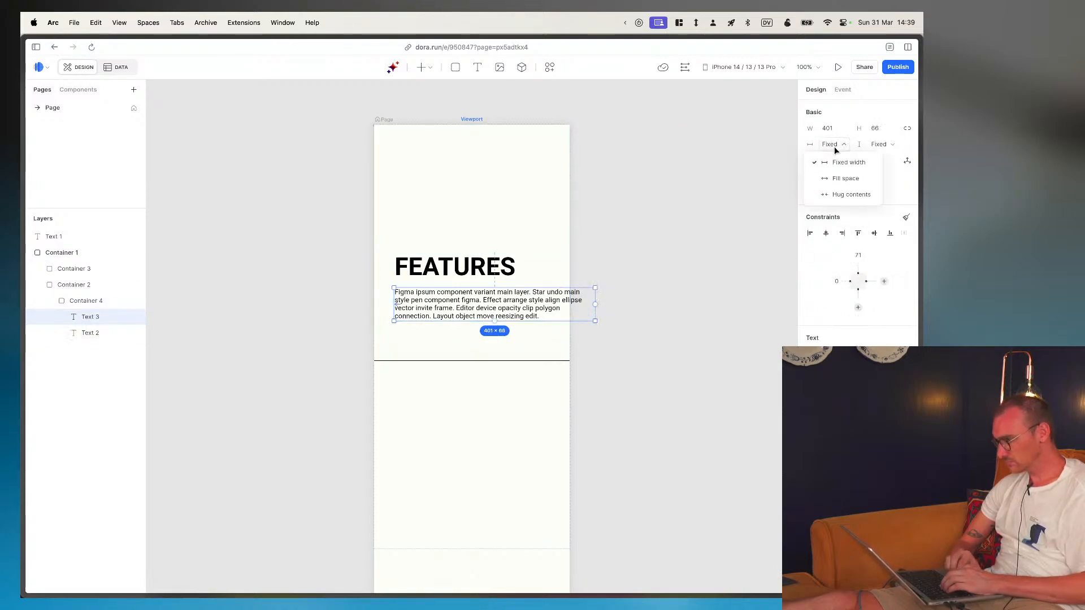
{"action": "left_click", "coordinate": [838, 178]}
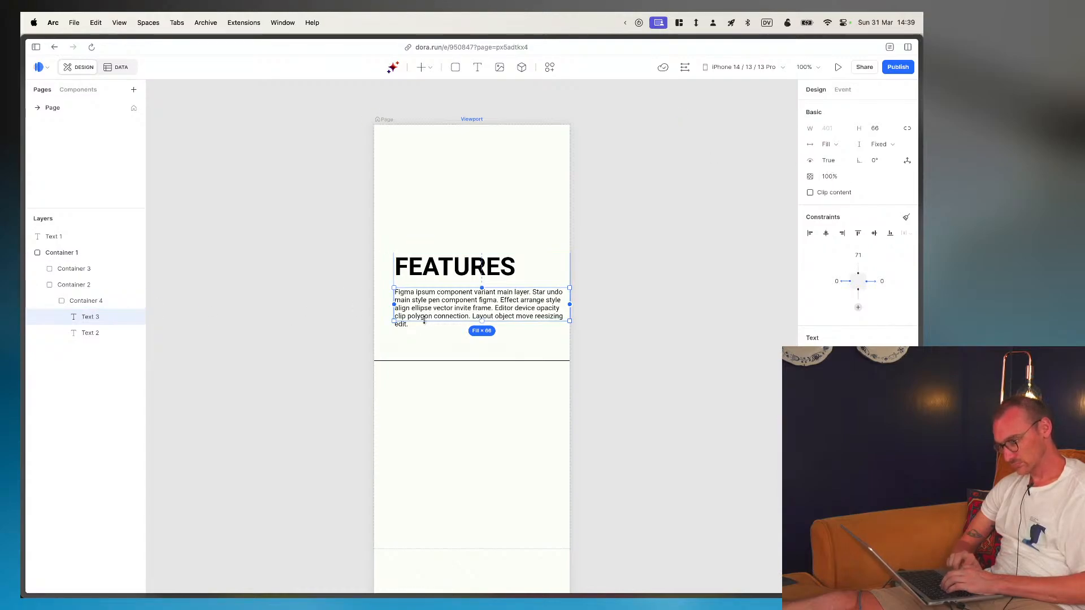
- Set the text block container's right distance to 40 px
{"action": "left_click", "coordinate": [77, 286]}
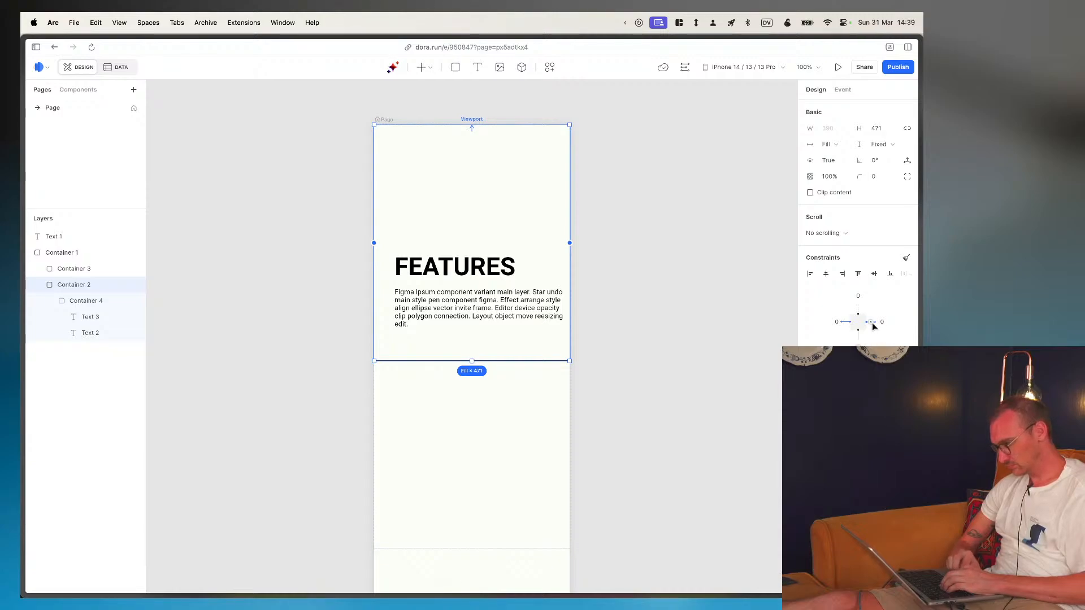
{"action": "left_click", "coordinate": [80, 303]}
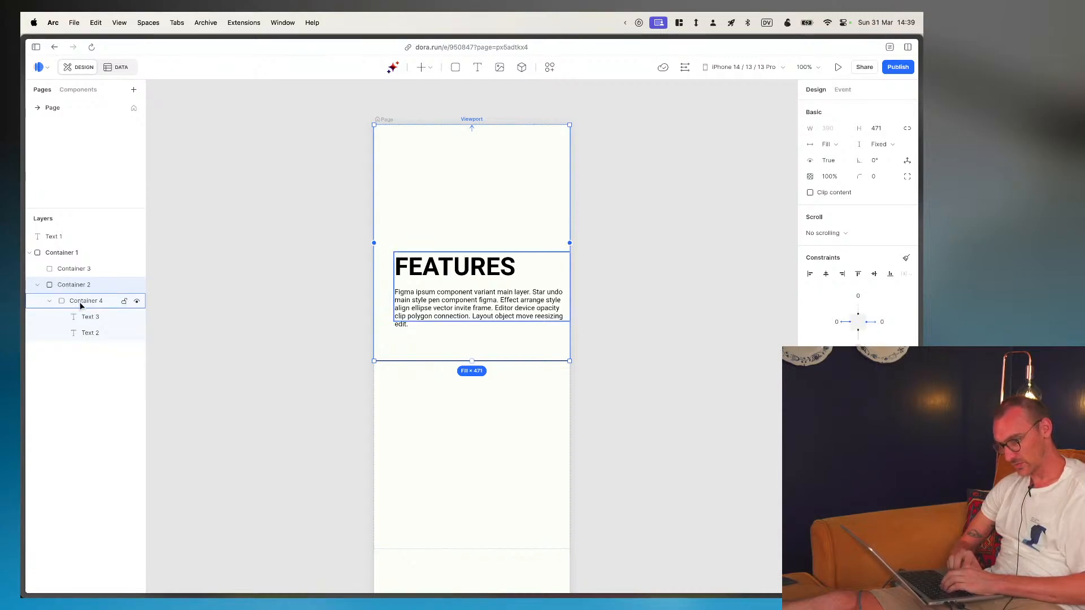
{"action": "left_click", "coordinate": [887, 321]}
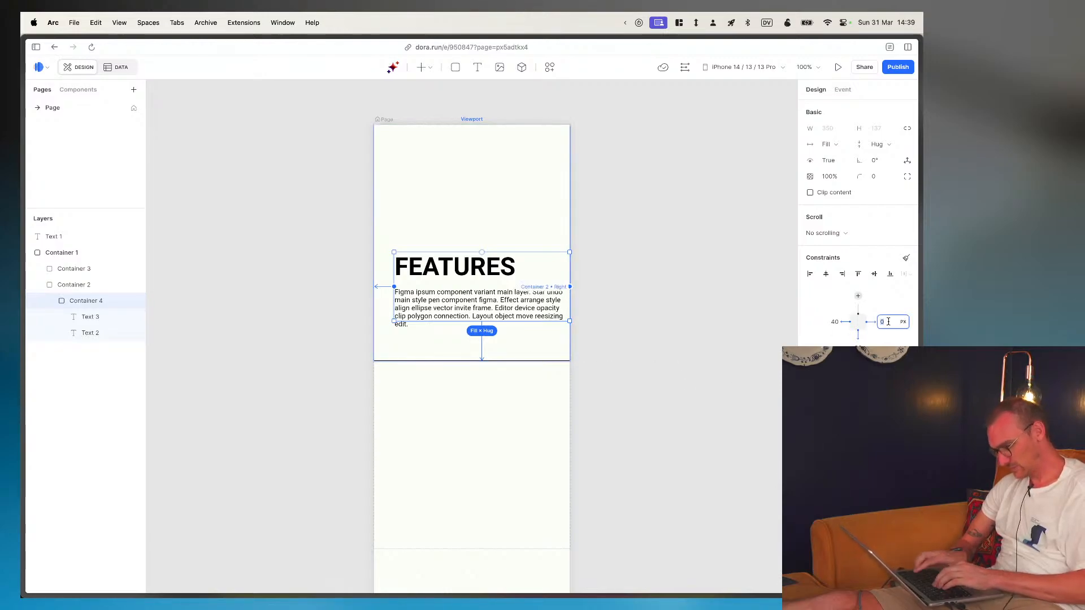
{"action": "type", "text": "40"}
{"action": "key", "text": "Return"}
{"action": "left_click", "coordinate": [313, 304]}
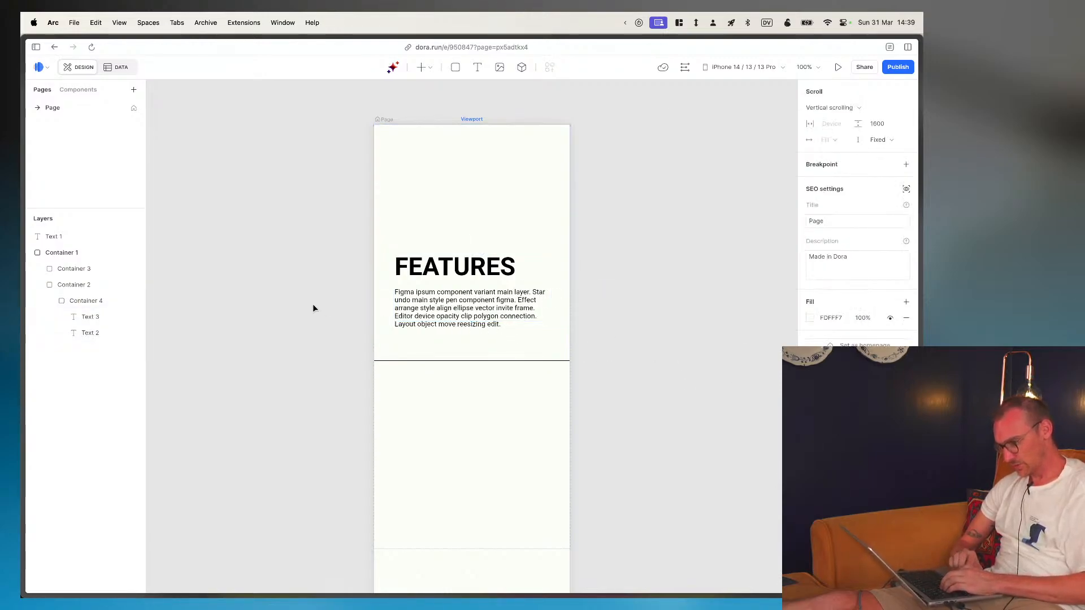
- Keep the text block container's height at Hug contents and set the paragraph text's height to Hug contents
{"action": "left_click", "coordinate": [61, 253]}
{"action": "left_click", "coordinate": [98, 305]}
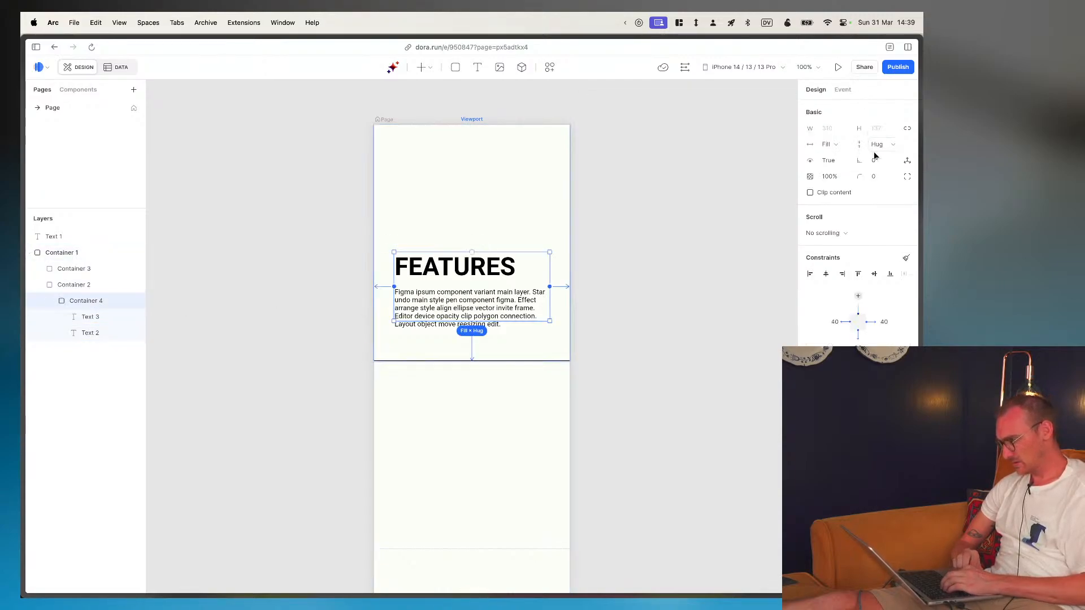
{"action": "left_click", "coordinate": [890, 146]}
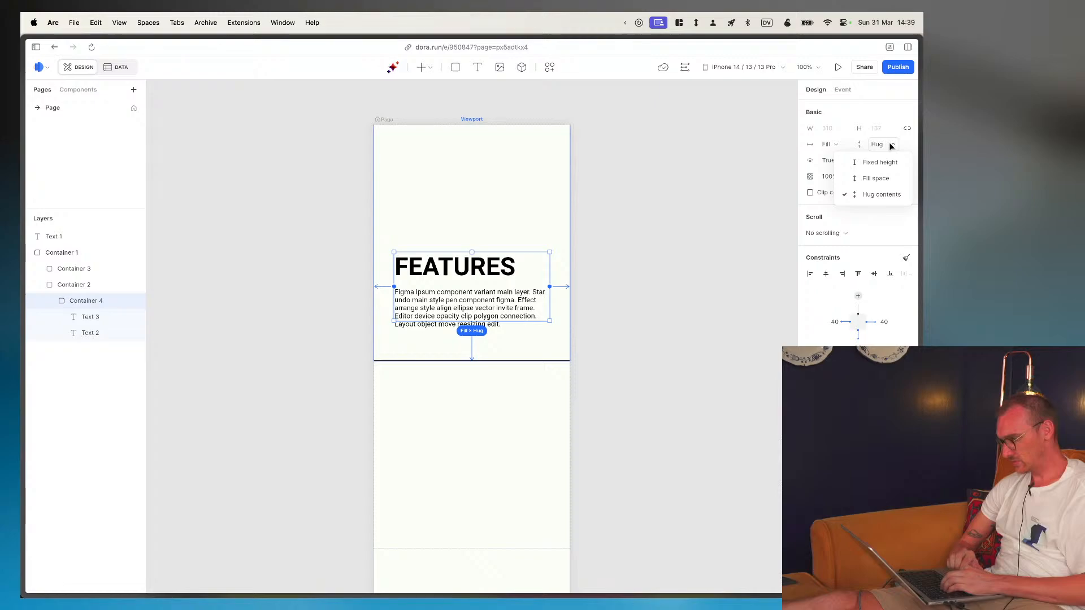
{"action": "left_click", "coordinate": [874, 194]}
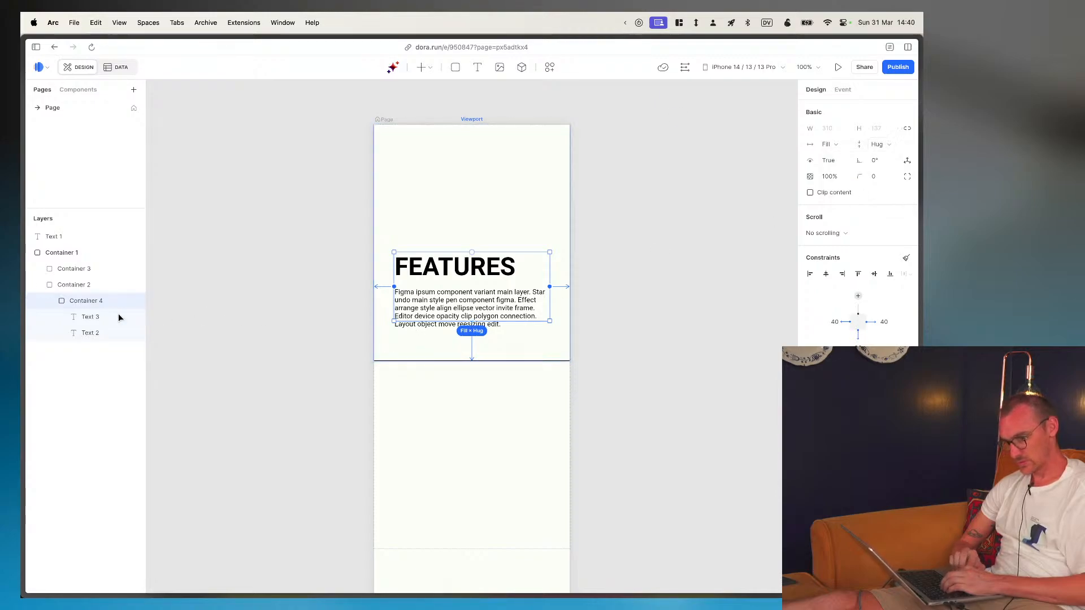
{"action": "left_click", "coordinate": [85, 320]}
{"action": "left_click", "coordinate": [88, 334]}
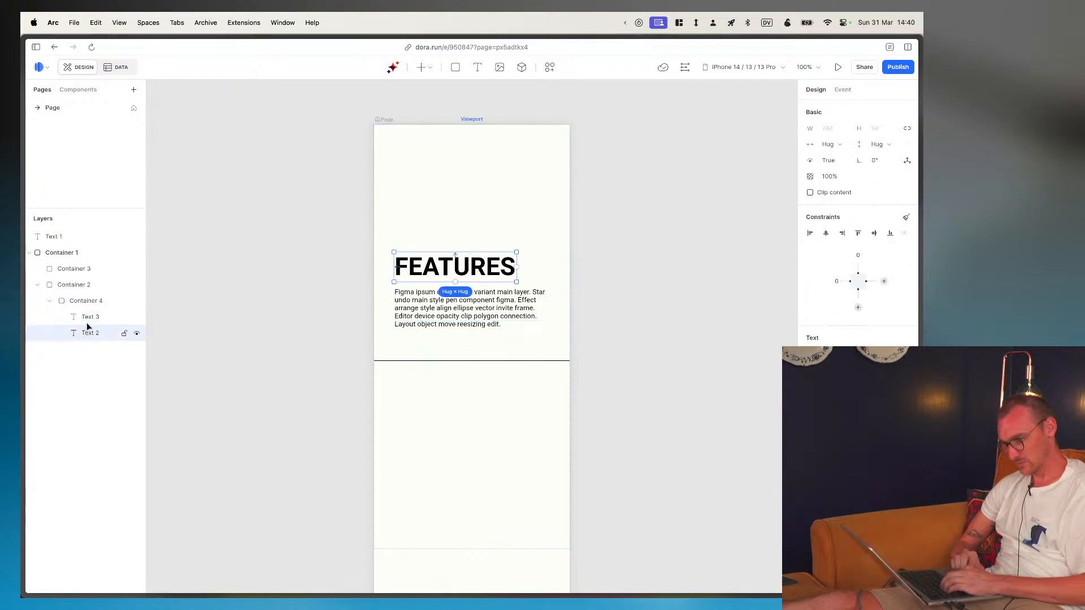
{"action": "left_click", "coordinate": [87, 322]}
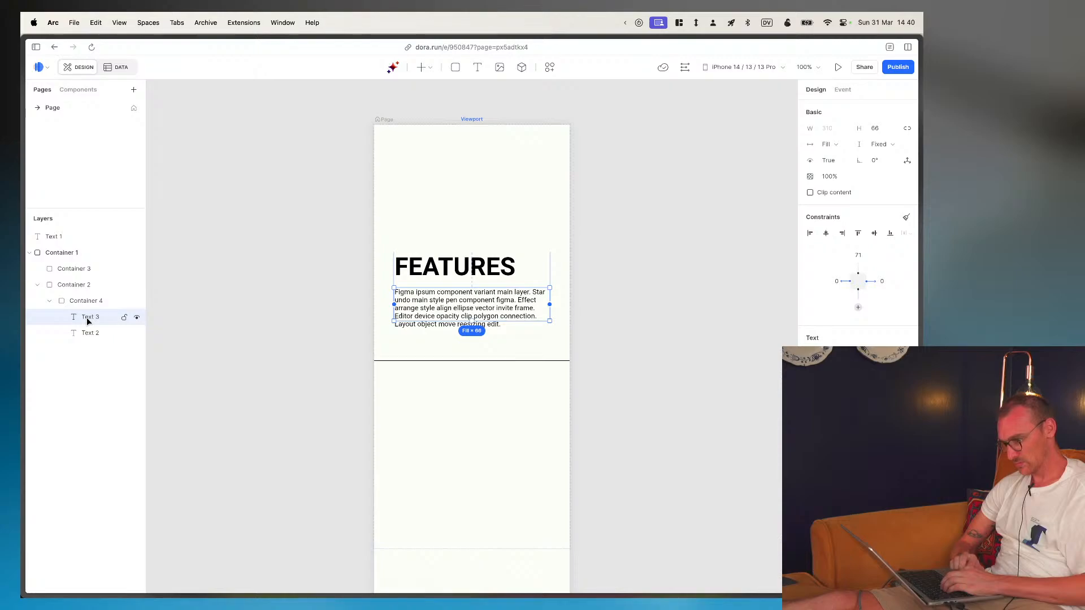
{"action": "left_click", "coordinate": [880, 145]}
{"action": "left_click", "coordinate": [872, 196]}
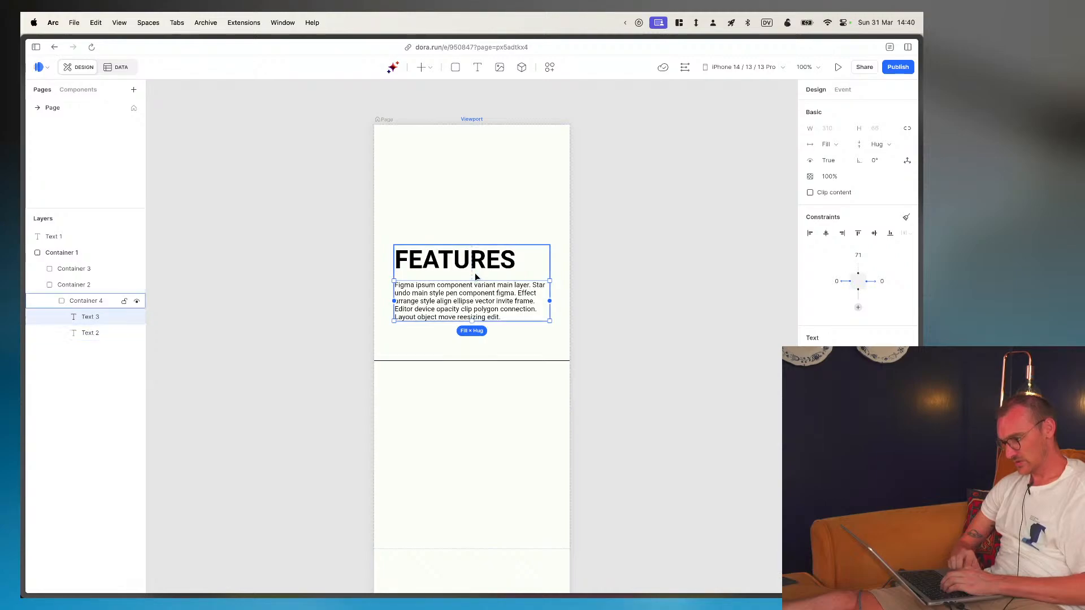
- Check how the FEATURES text block container looks in the Desktop viewport and return to iPhone 14 / 13 / 13 Pro
{"action": "left_click", "coordinate": [82, 303]}
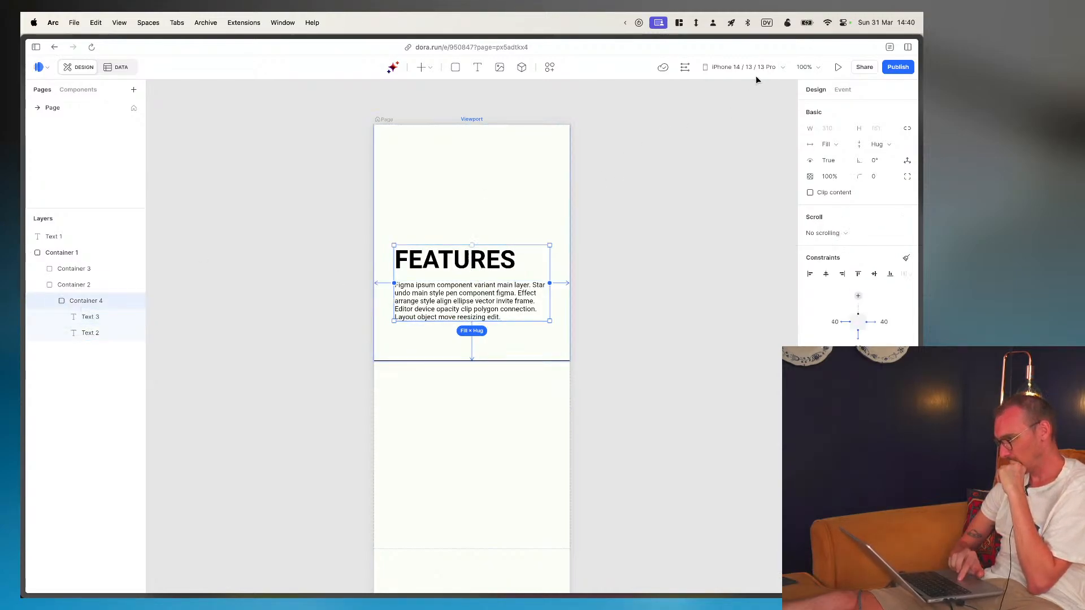
{"action": "left_click", "coordinate": [740, 67]}
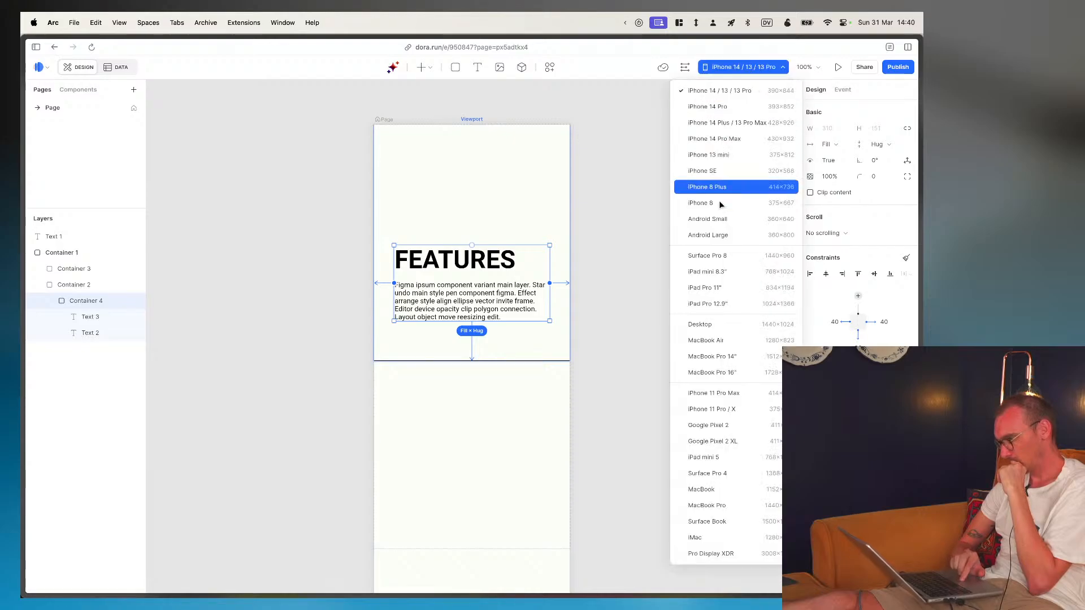
{"action": "left_click", "coordinate": [729, 324]}
{"action": "left_click", "coordinate": [763, 66]}
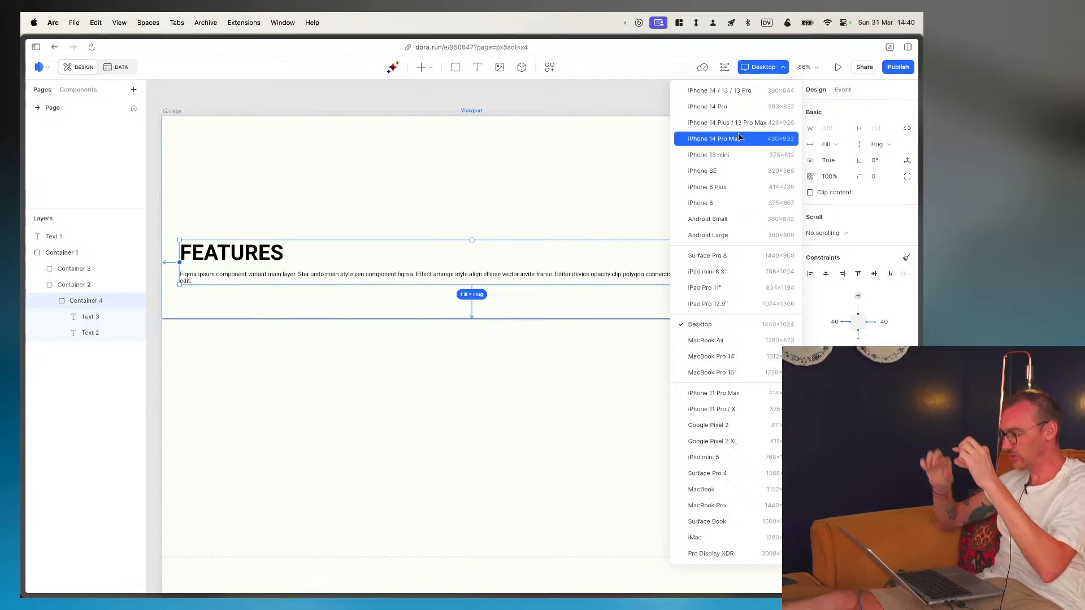
{"action": "left_click", "coordinate": [733, 91]}
- In the Desktop viewport, give the FEATURES column a fixed width of 33% and align it to its parent's left edge
{"action": "left_click", "coordinate": [749, 67]}
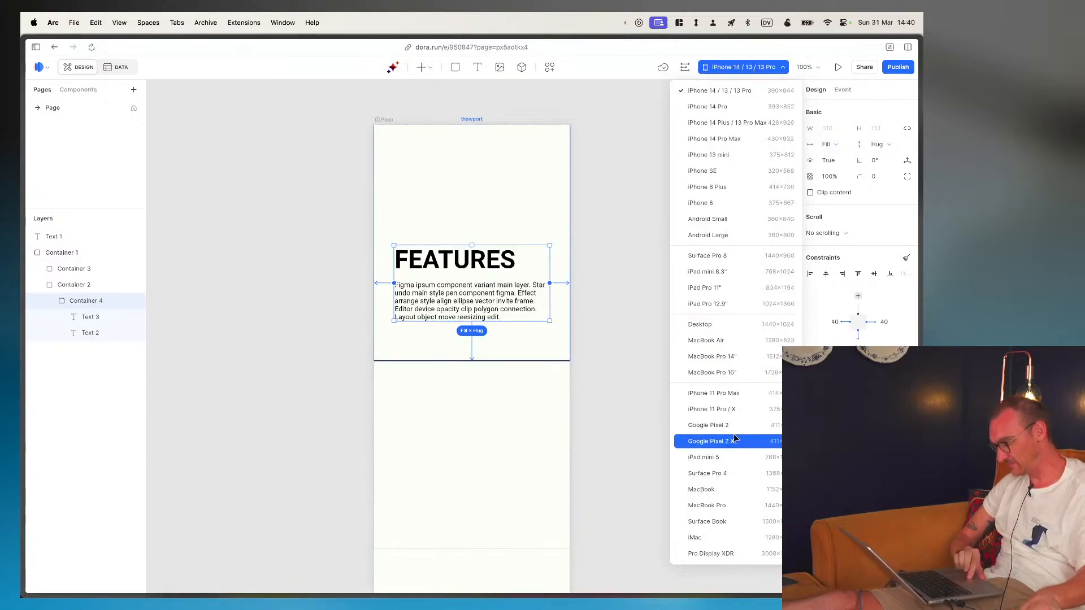
{"action": "left_click", "coordinate": [715, 324]}
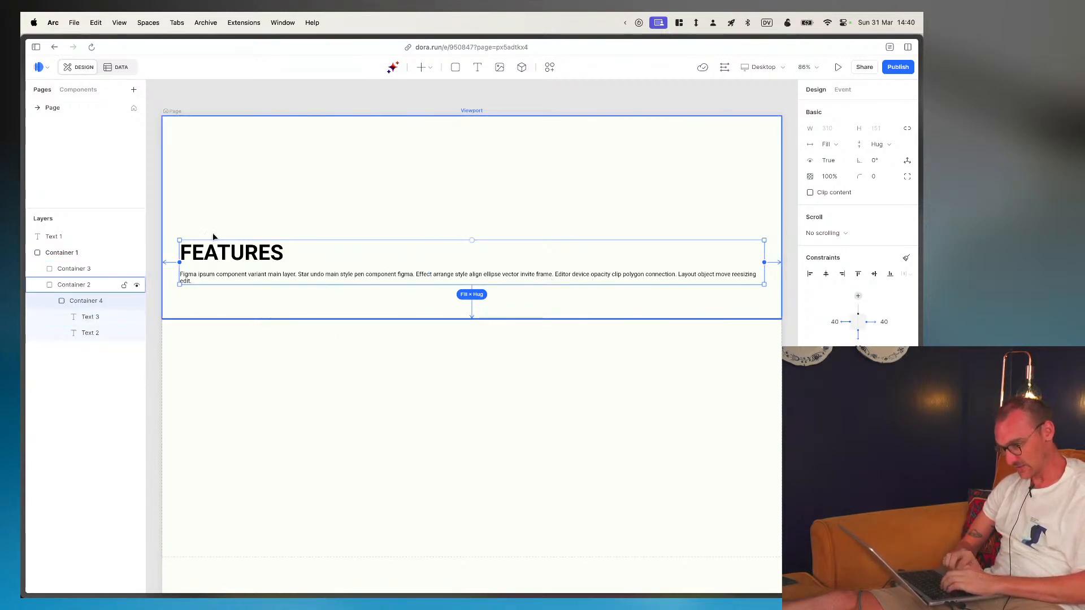
{"action": "left_click", "coordinate": [85, 286]}
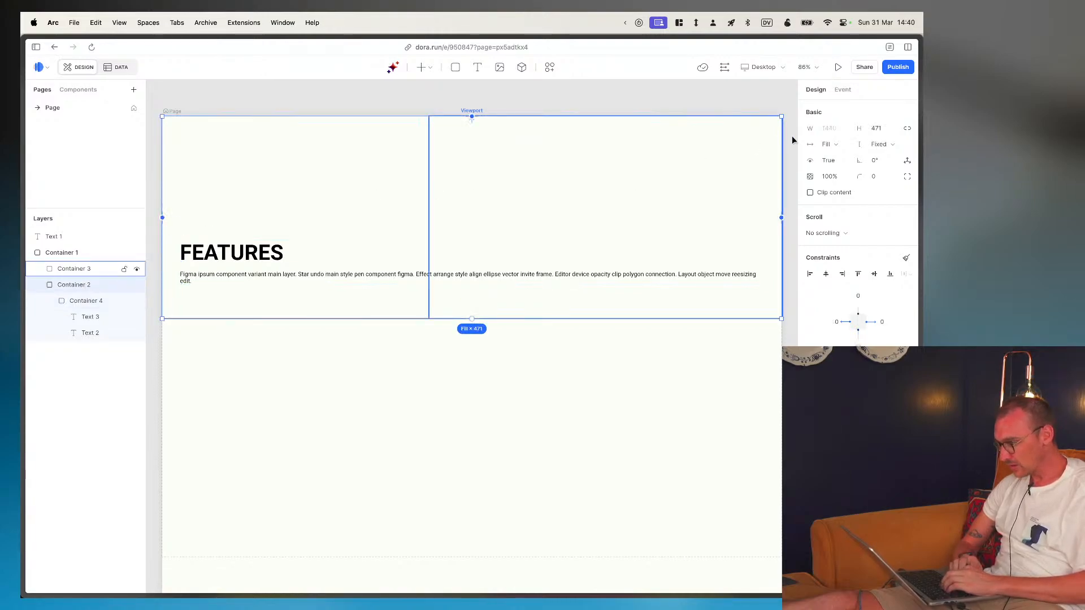
{"action": "left_click", "coordinate": [837, 149]}
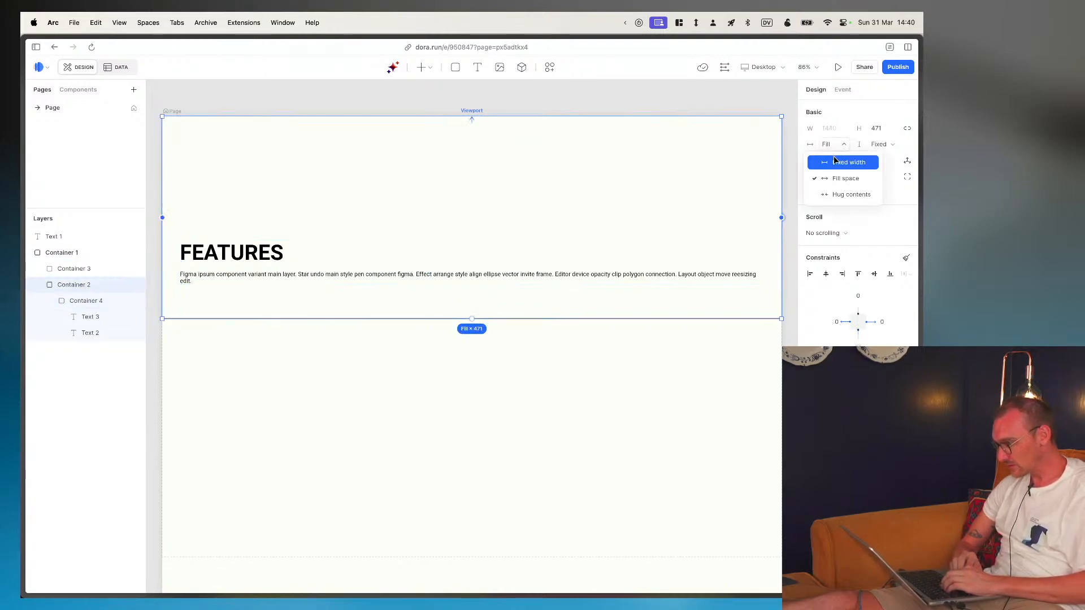
{"action": "left_click", "coordinate": [836, 162]}
{"action": "left_click", "coordinate": [828, 129]}
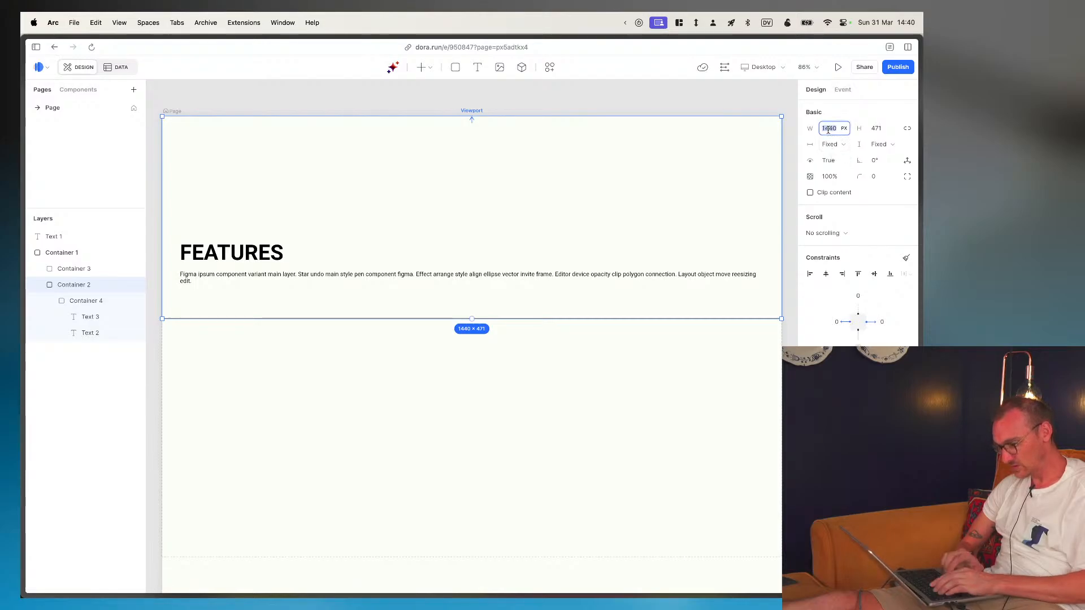
{"action": "type", "text": "33%"}
{"action": "key", "text": "Return"}
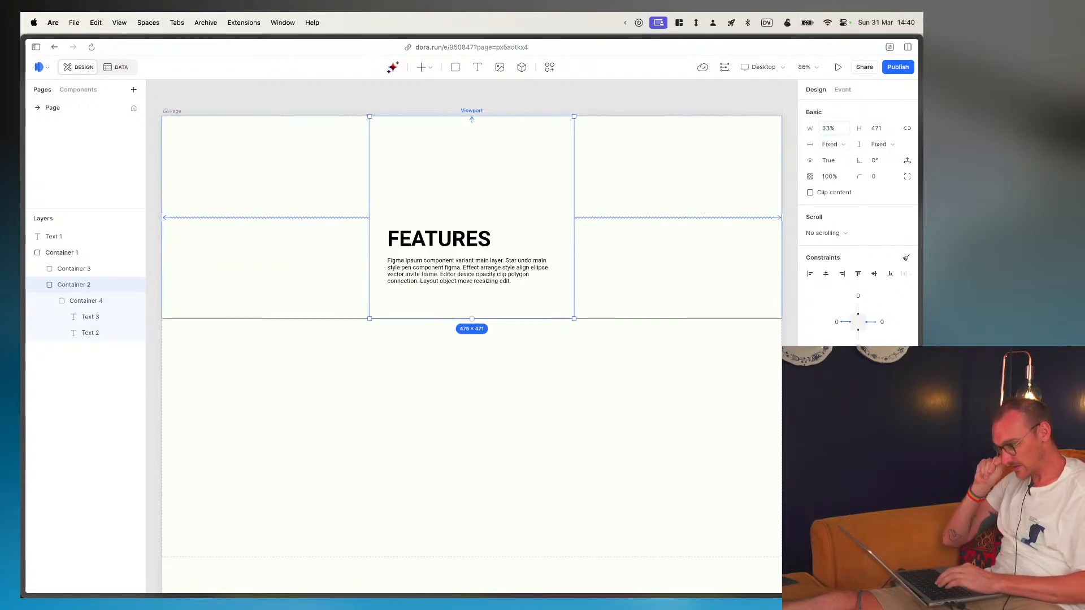
{"action": "left_click", "coordinate": [809, 275]}
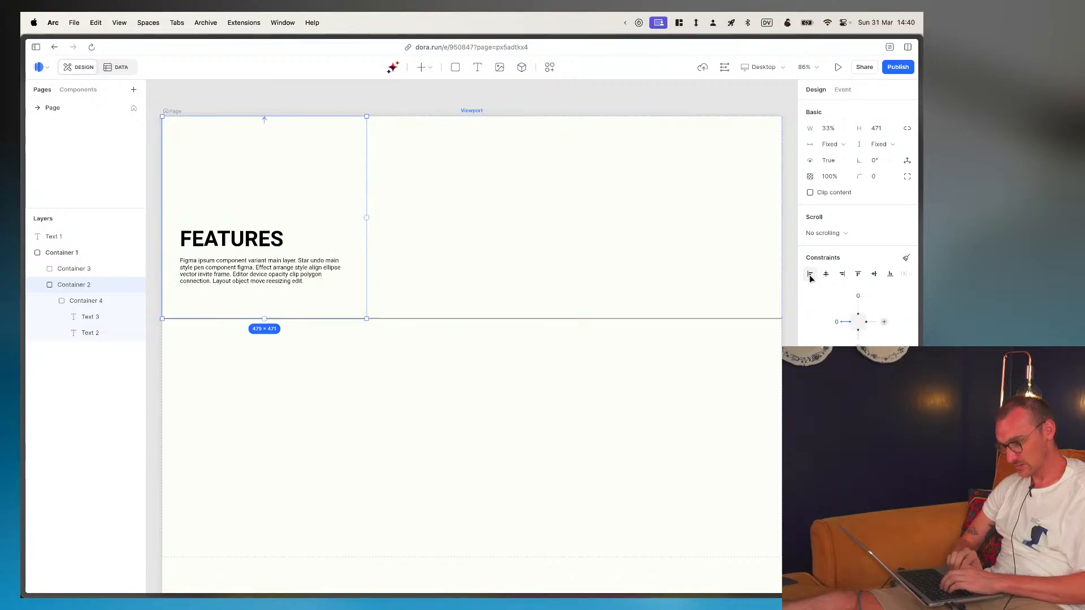
- Set the width of the empty column beside the FEATURES text to Fill space and select the FEATURES column
{"action": "left_click", "coordinate": [529, 249]}
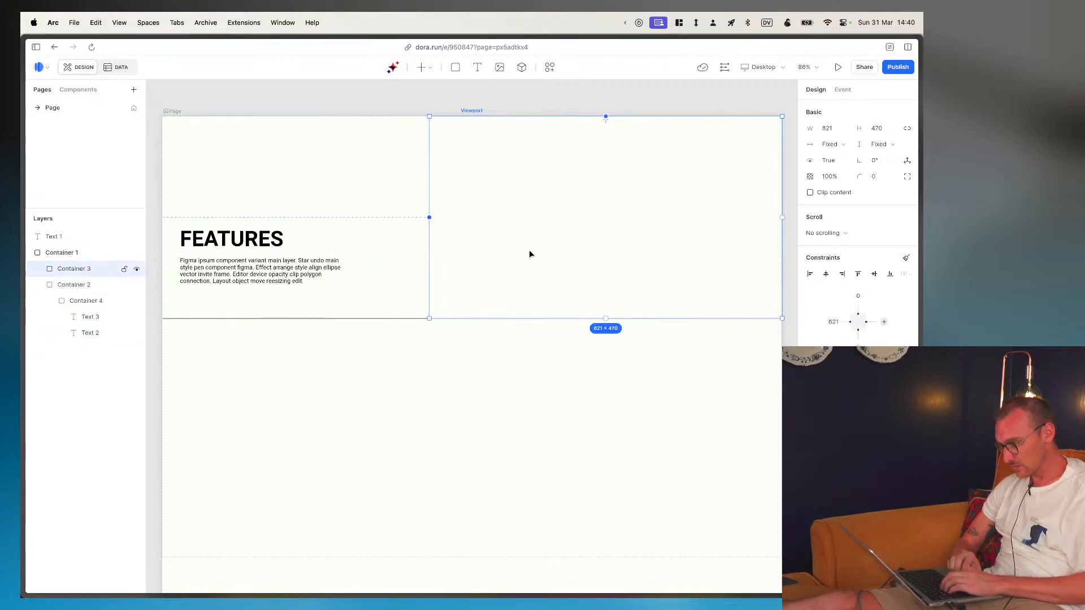
{"action": "left_click", "coordinate": [832, 145]}
{"action": "left_click", "coordinate": [838, 177]}
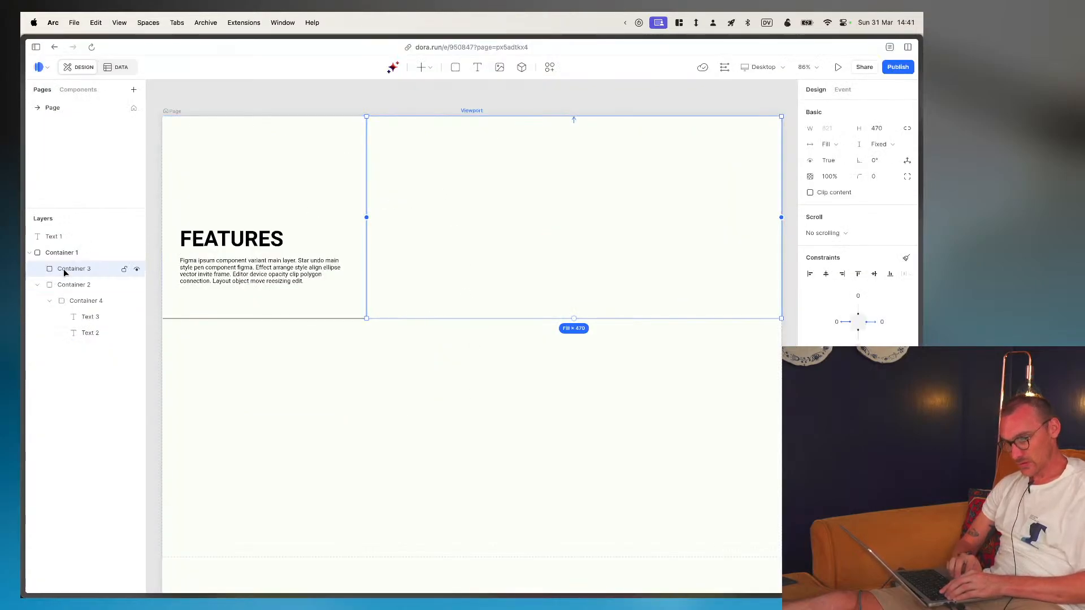
{"action": "left_click", "coordinate": [79, 302]}
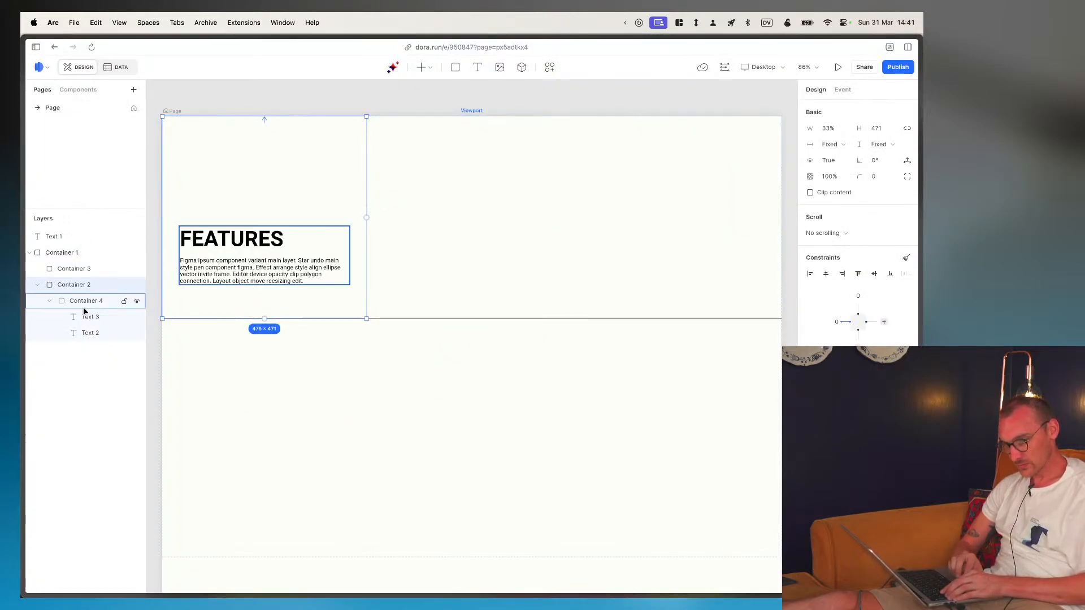
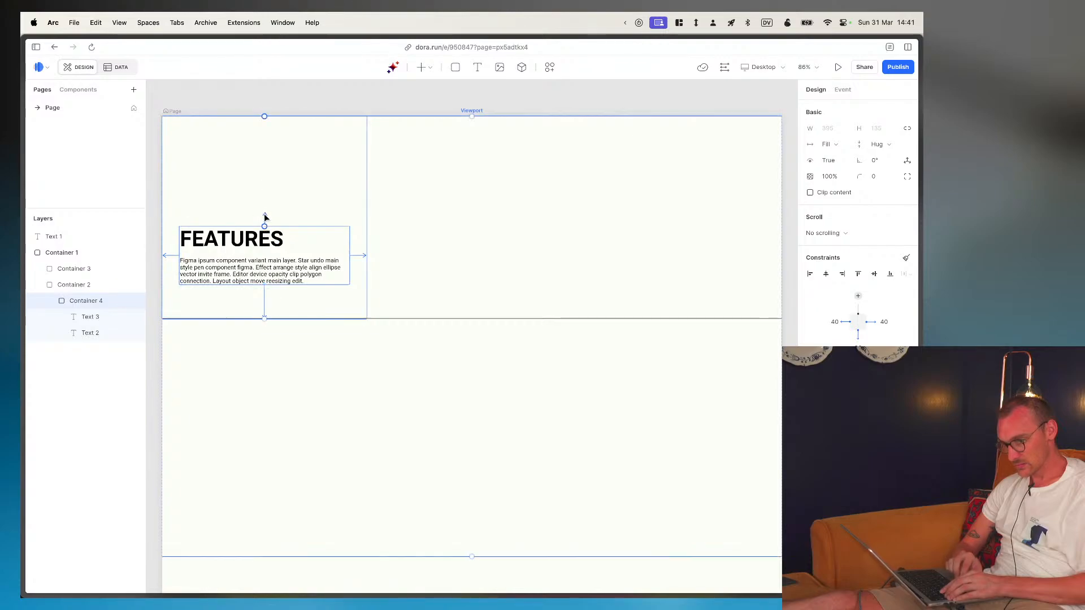
{"action": "left_click_drag", "start_coordinate": [299, 226], "coordinate": [303, 181]}
{"action": "key", "text": "super+z"}
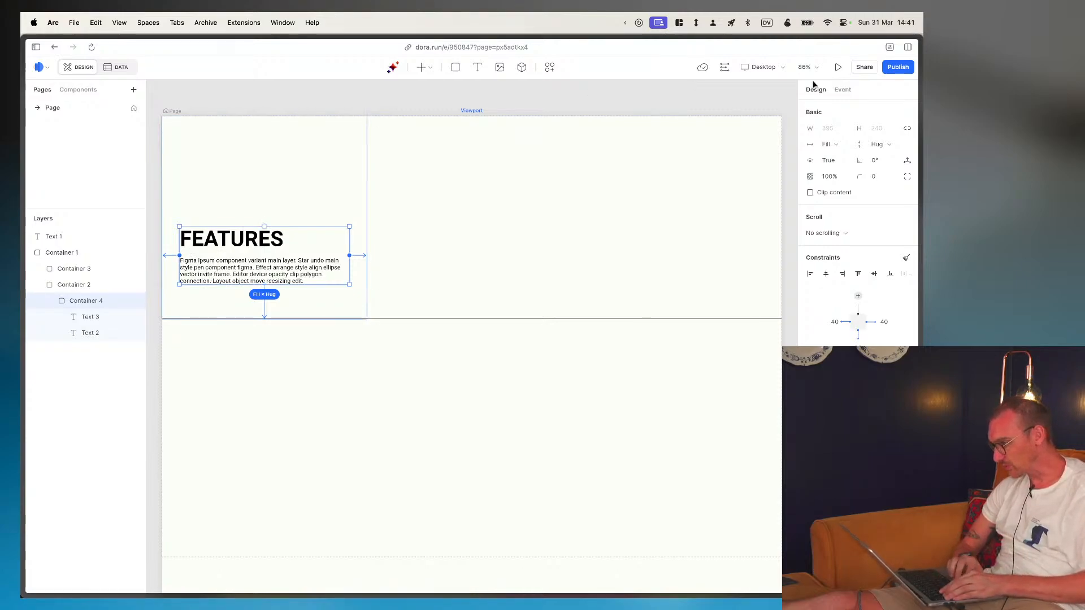
{"action": "left_click", "coordinate": [907, 161]}
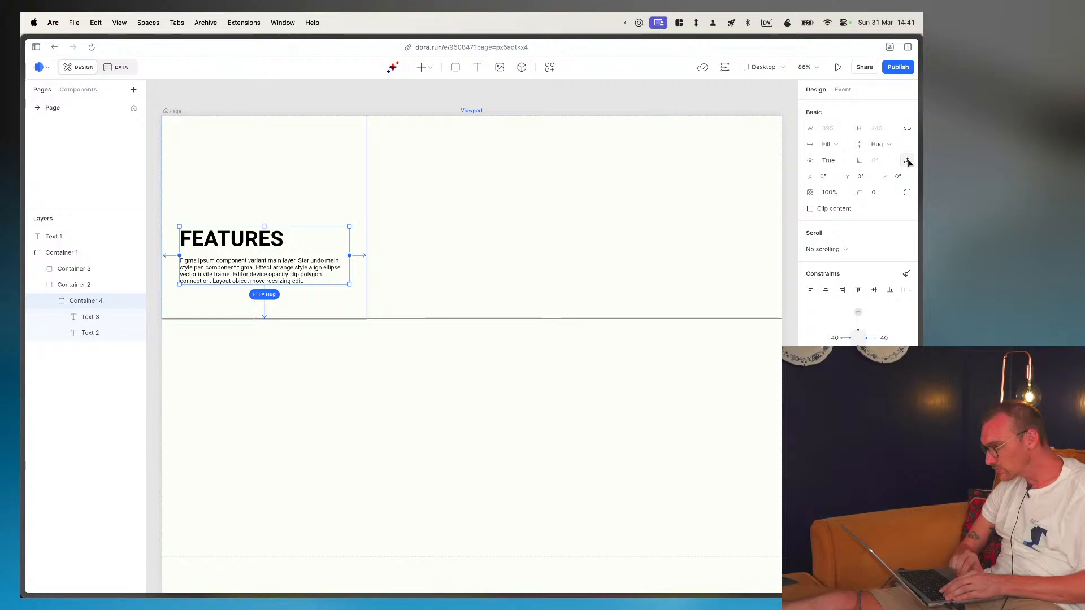
{"action": "left_click", "coordinate": [906, 162]}
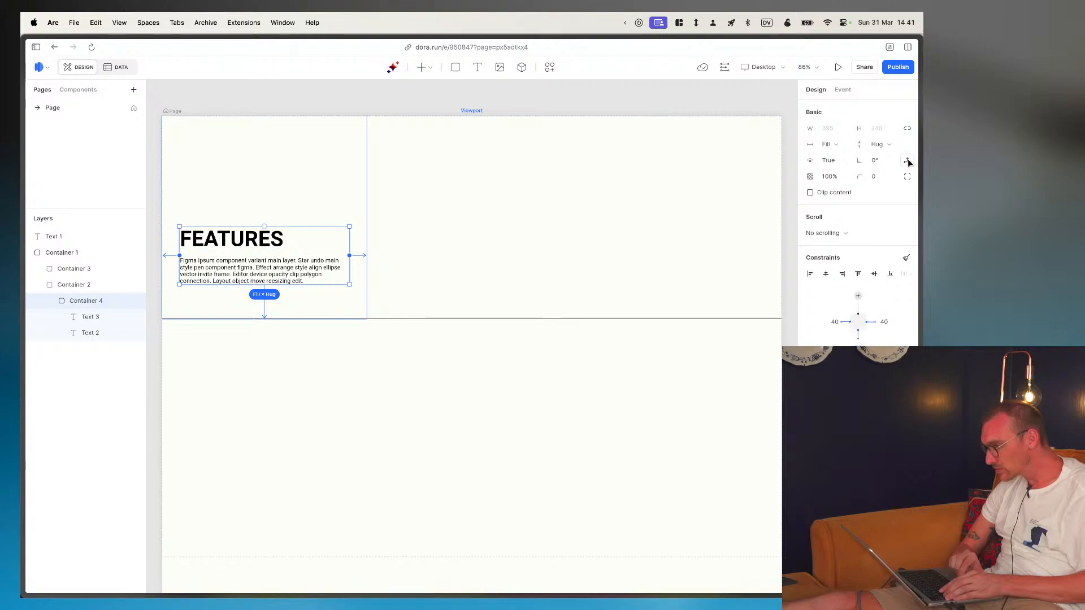
{"action": "left_click", "coordinate": [809, 162]}
{"action": "left_click", "coordinate": [810, 161]}
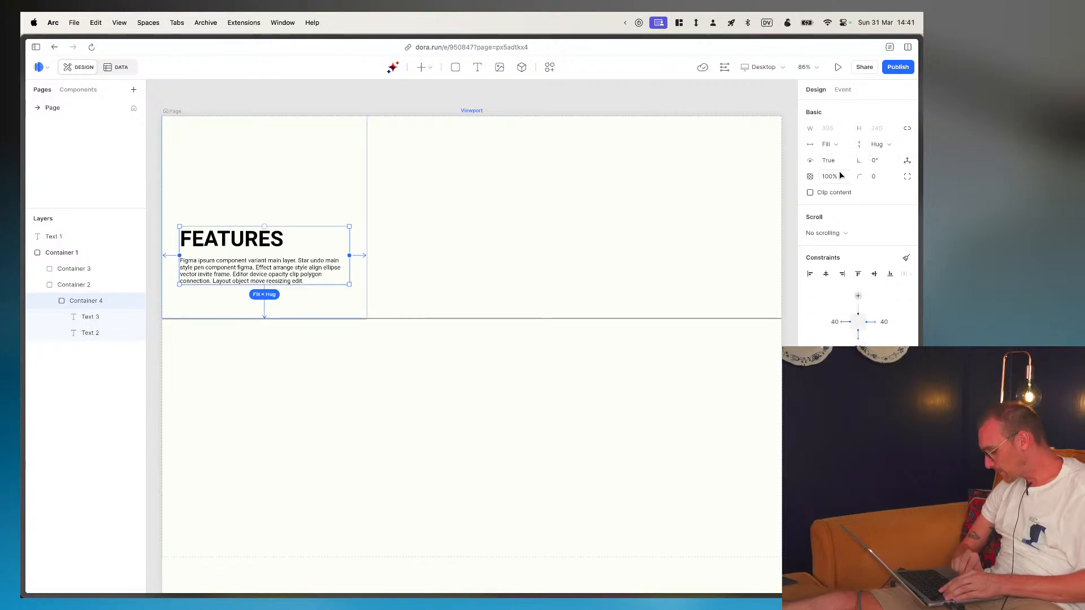
- Check the feature table in the Figma design and insert a List view into the empty column beside the FEATURES text in Dora
{"action": "left_click", "coordinate": [441, 256]}
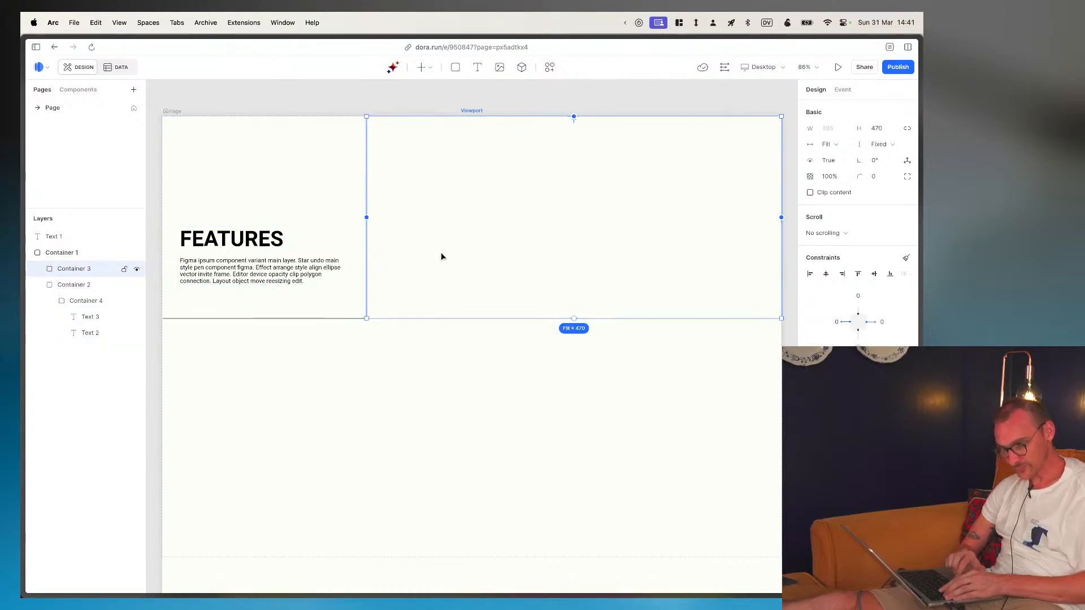
{"action": "key", "text": "super+Tab"}
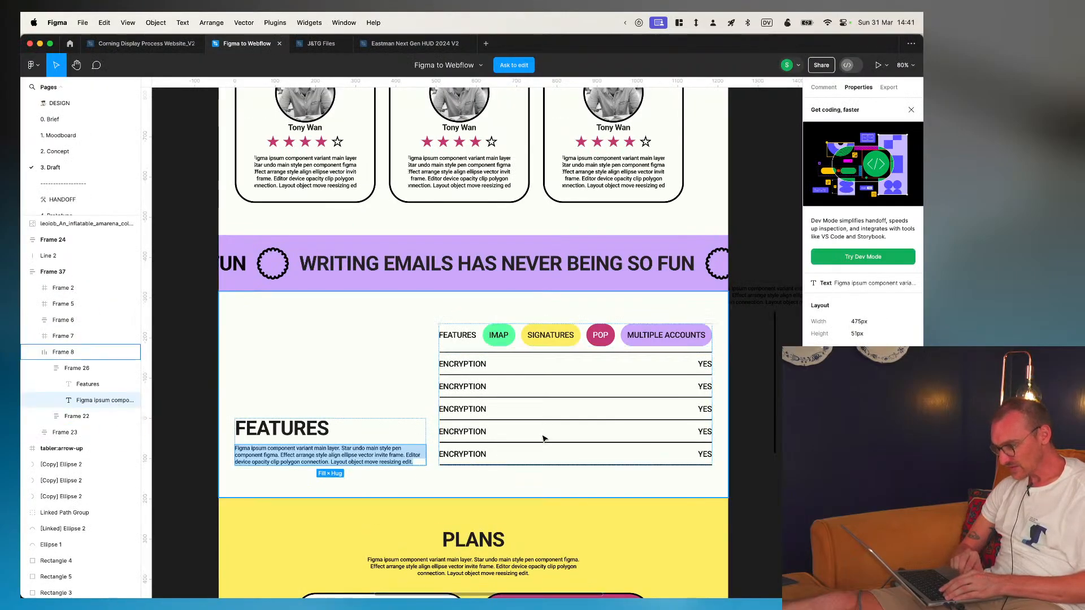
{"action": "key", "text": "super+Tab"}
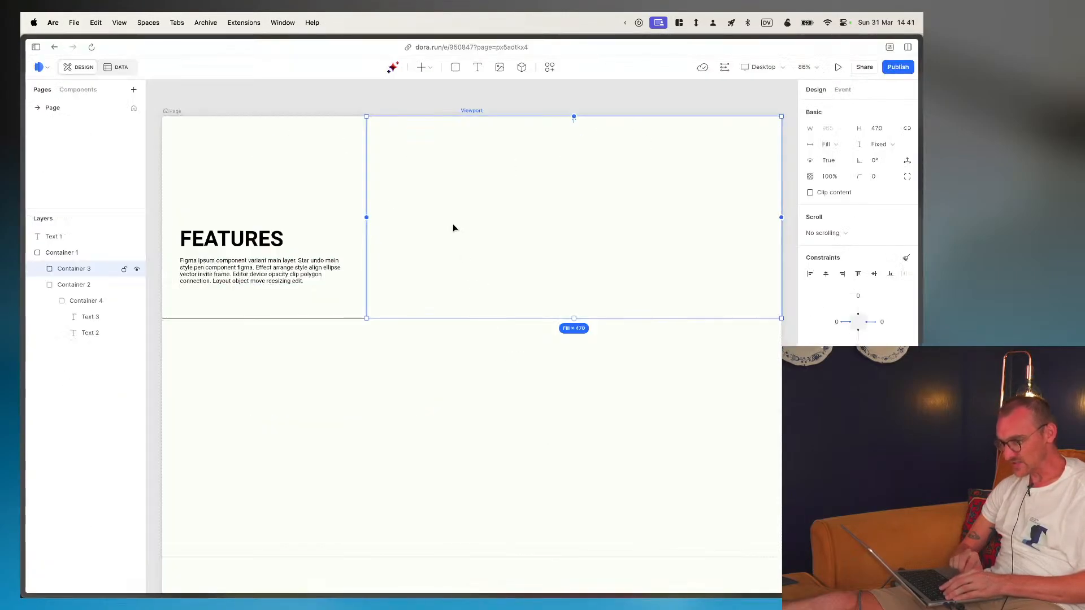
{"action": "left_click", "coordinate": [429, 69]}
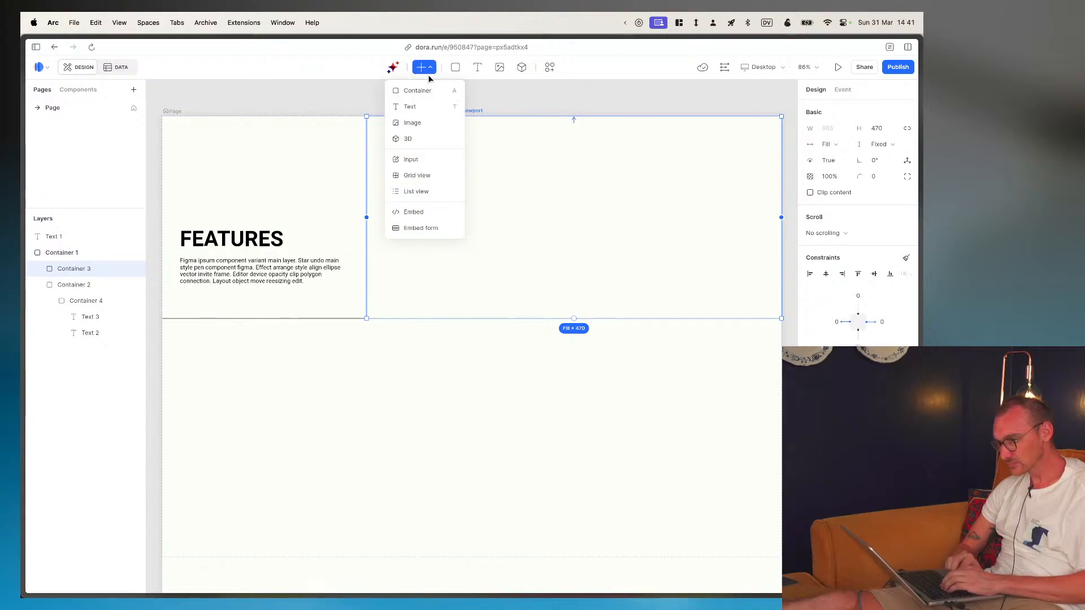
{"action": "left_click", "coordinate": [425, 187]}
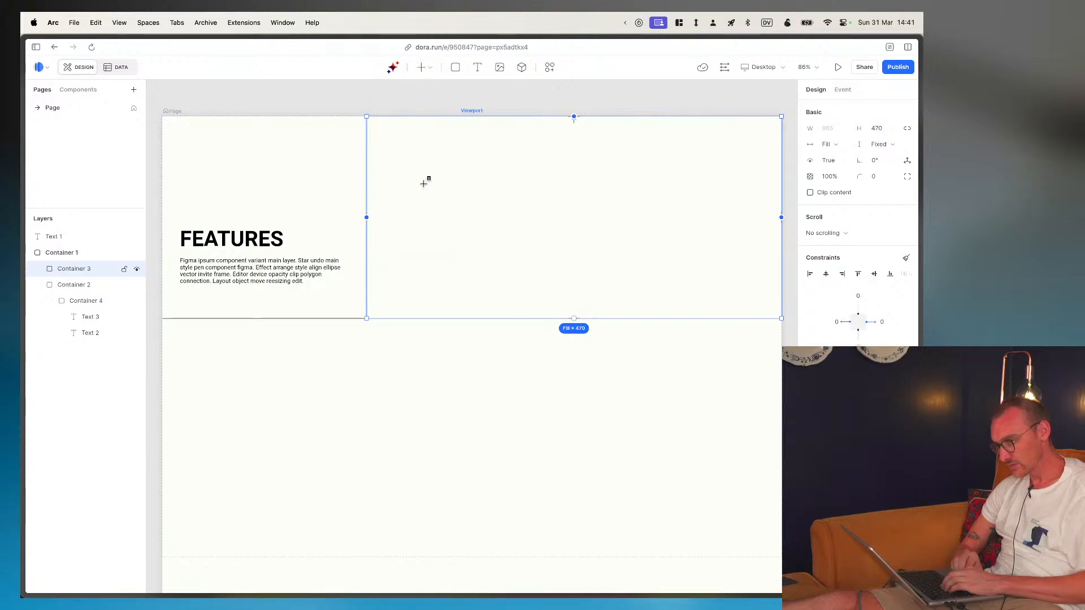
{"action": "left_click", "coordinate": [424, 184]}
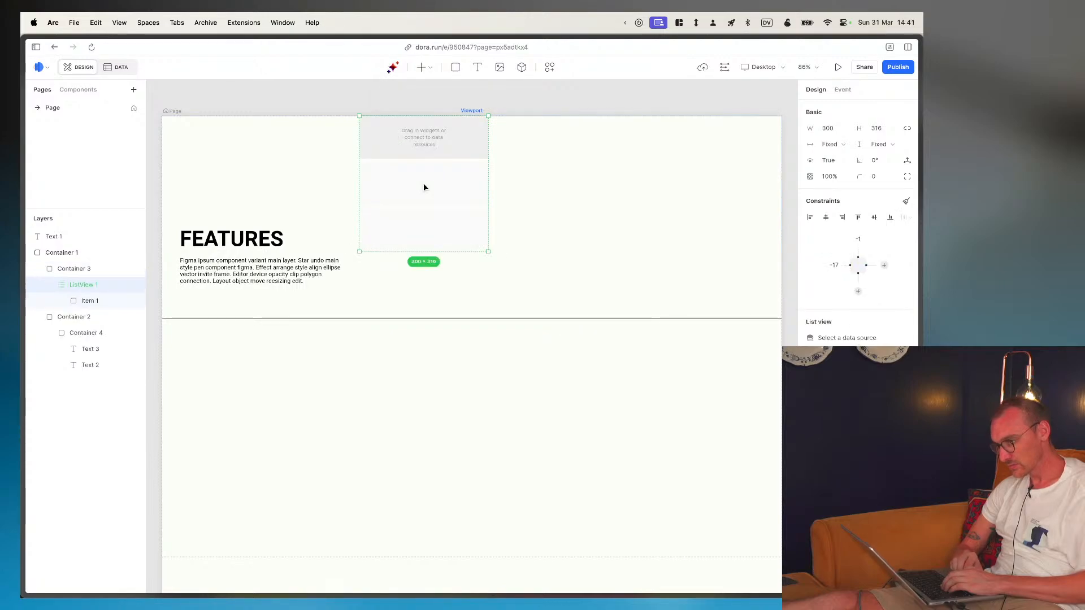
- Move the list view fully inside its column, about 39 below the column's upper edge, and set its width to Fill
{"action": "left_click", "coordinate": [423, 64]}
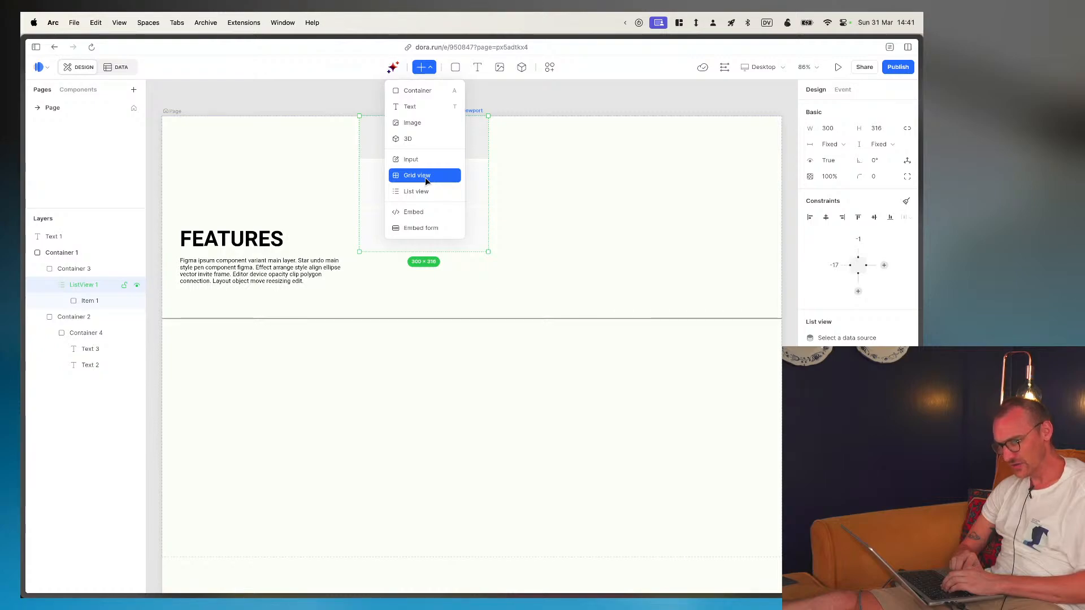
{"action": "left_click", "coordinate": [583, 197]}
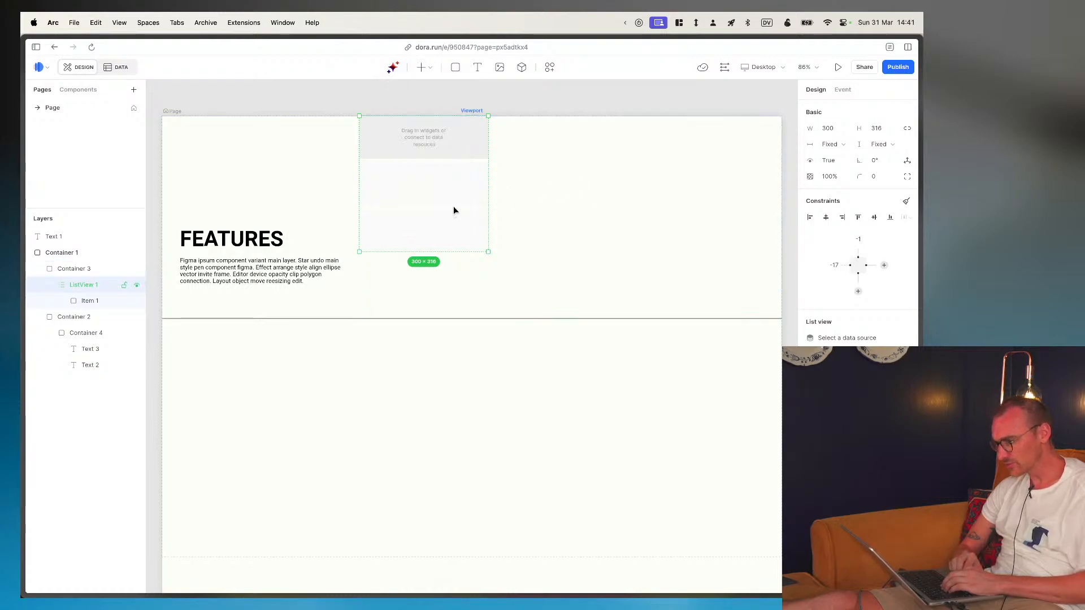
{"action": "left_click_drag", "start_coordinate": [453, 205], "coordinate": [548, 227]}
{"action": "key", "text": "super+Tab"}
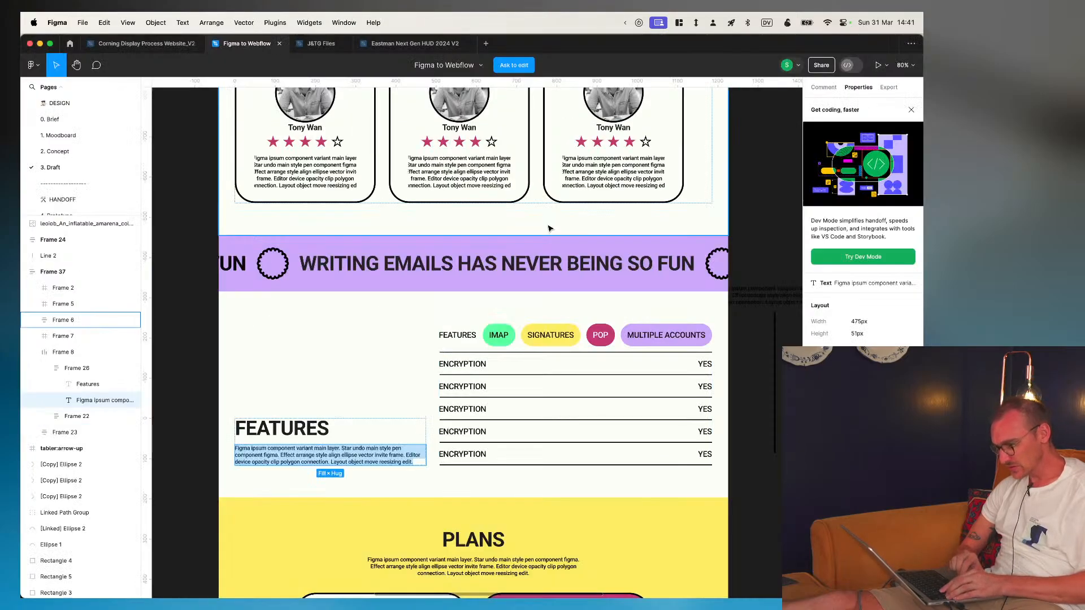
{"action": "key", "text": "super+Tab"}
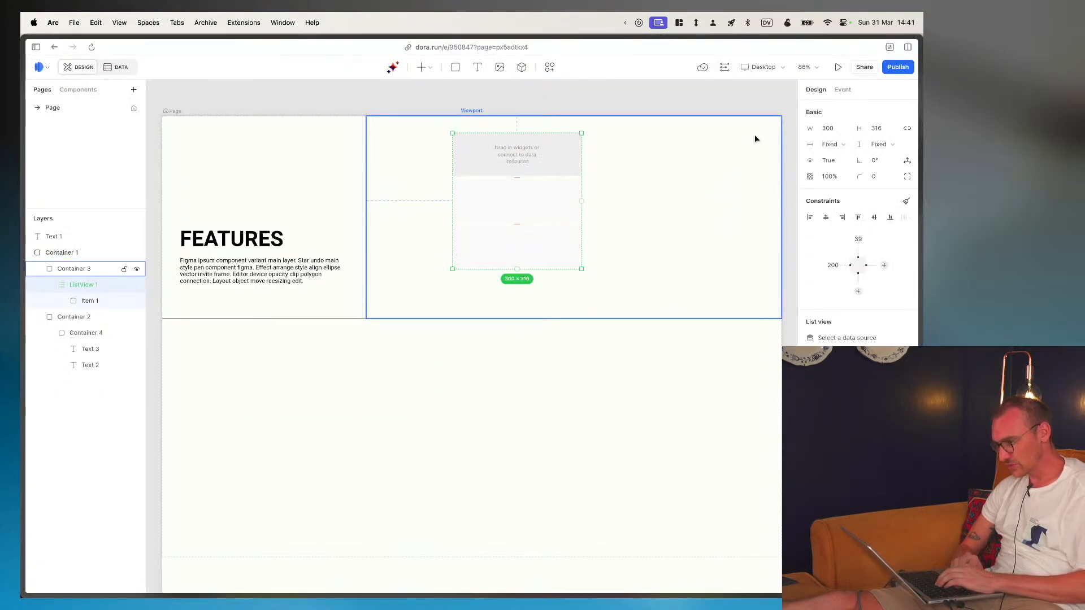
{"action": "left_click", "coordinate": [833, 144]}
{"action": "left_click", "coordinate": [839, 178]}
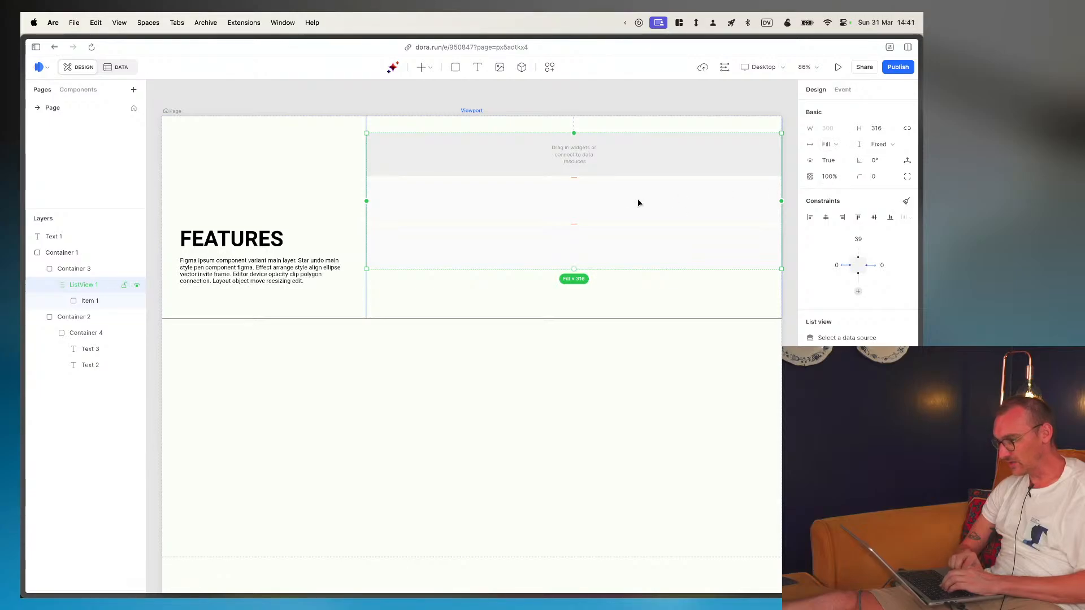
{"action": "key", "text": "super+Tab"}
{"action": "key", "text": "super+Tab"}
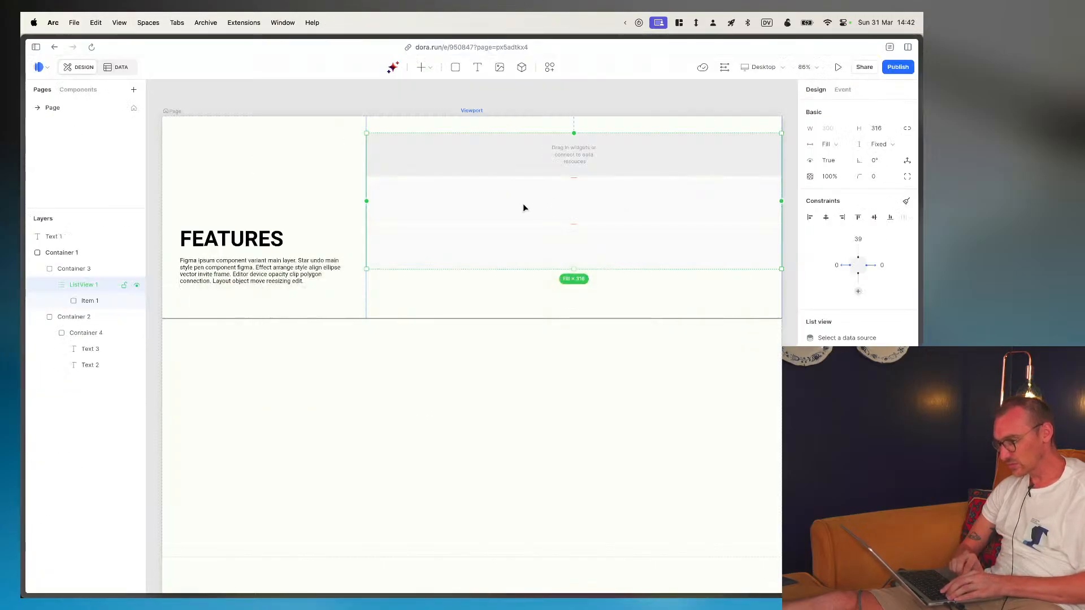
- Pin the list view to its column's bottom edge and set the bottom distance to 80, using the Figma section's padding as reference
{"action": "left_click_drag", "start_coordinate": [574, 269], "coordinate": [574, 318]}
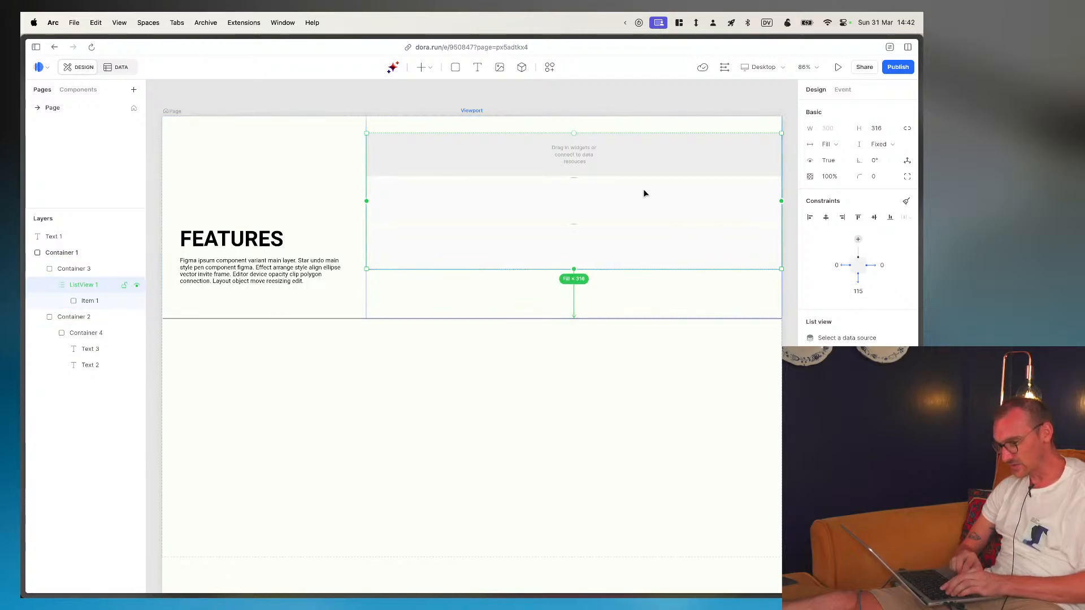
{"action": "key", "text": "super+Tab"}
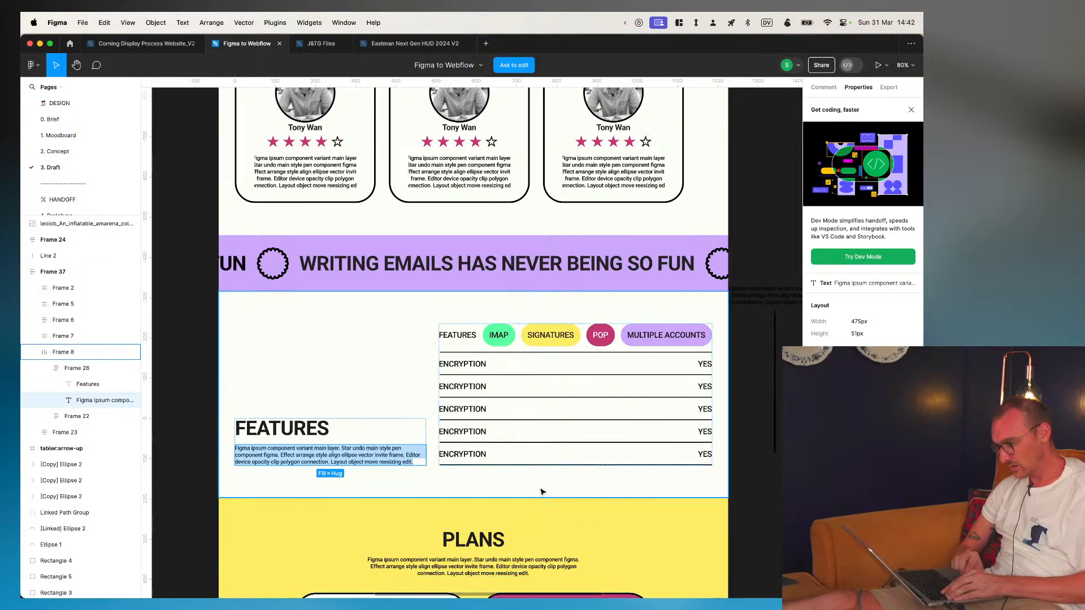
{"action": "left_click", "coordinate": [558, 494]}
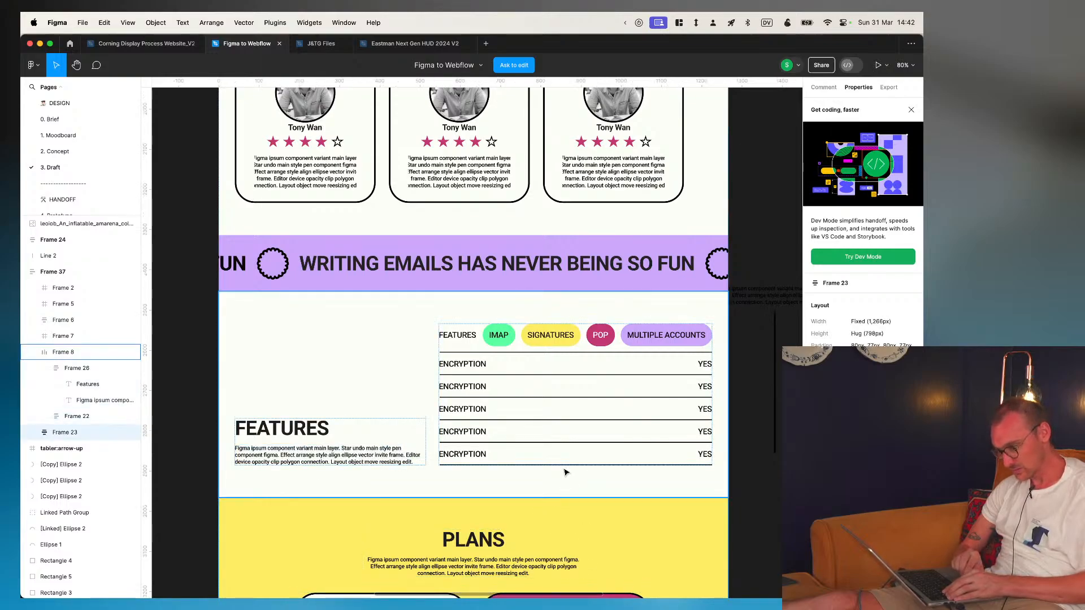
{"action": "key", "text": "super+Tab"}
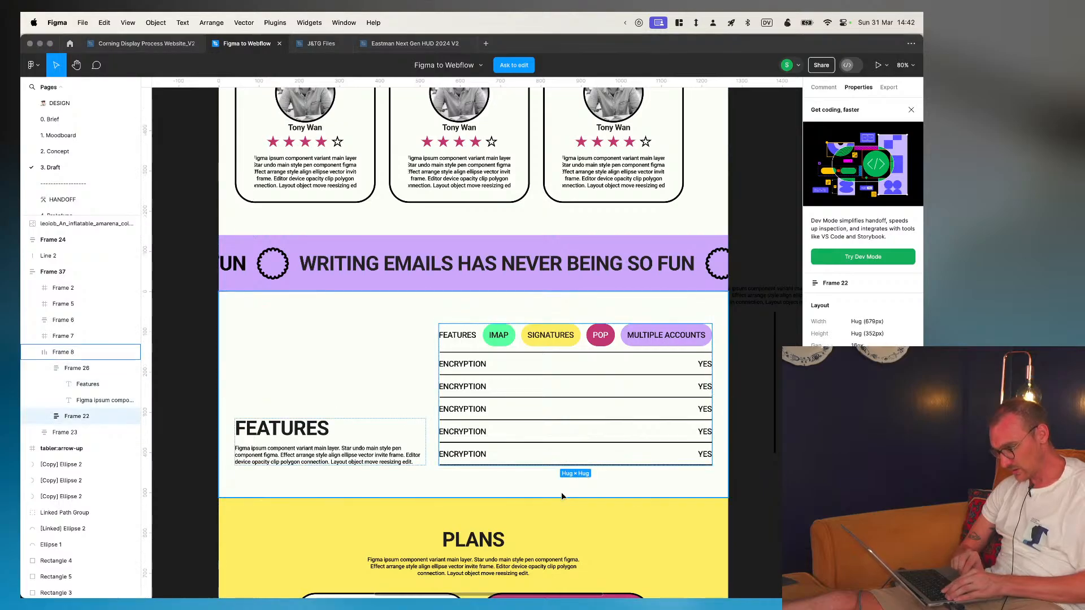
{"action": "left_click", "coordinate": [82, 267]}
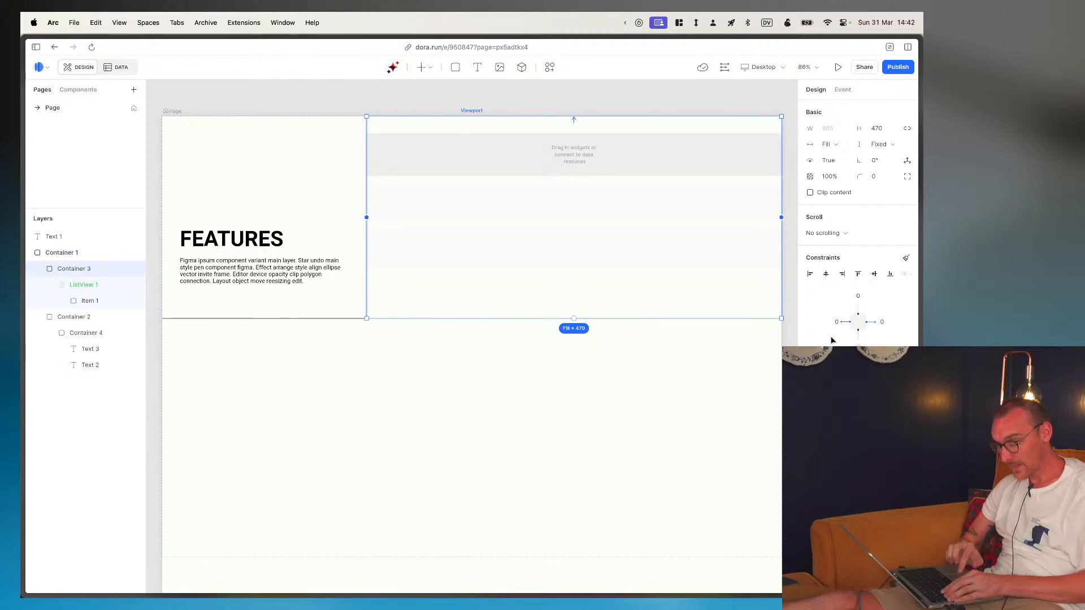
{"action": "left_click", "coordinate": [80, 287]}
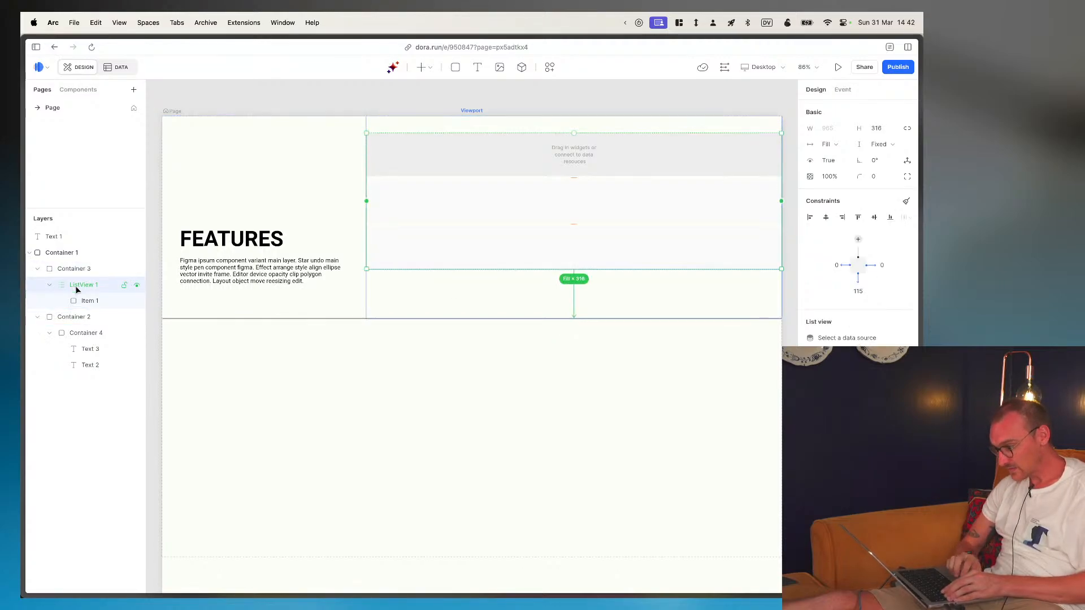
{"action": "left_click", "coordinate": [857, 291]}
{"action": "type", "text": "80"}
{"action": "key", "text": "Return"}
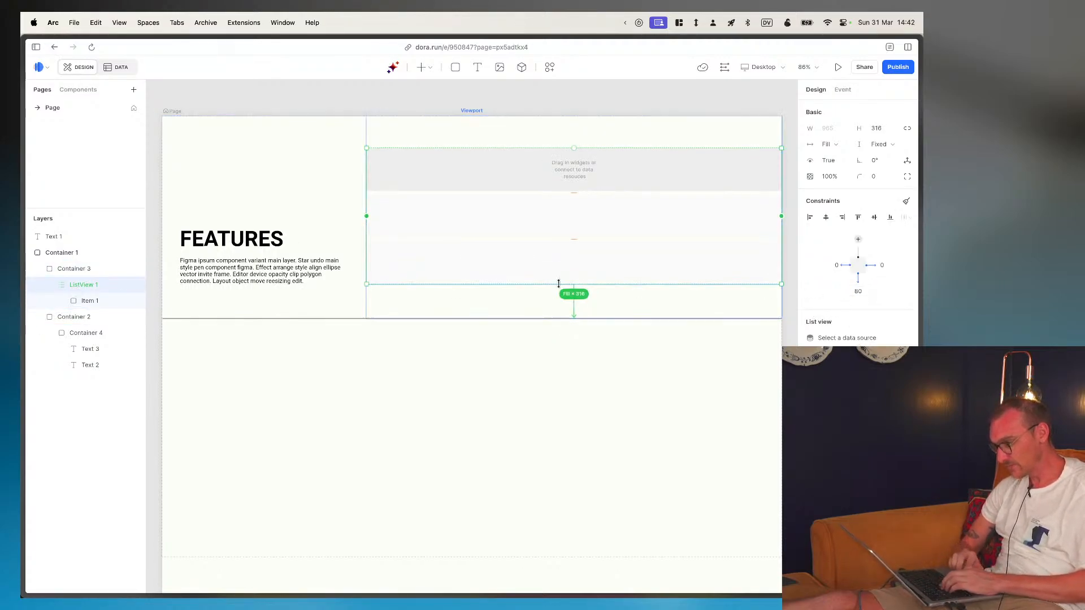
- Collapse the FEATURES text column's layers and connect the list view to the FEATURES data source
{"action": "key", "text": "super+Tab"}
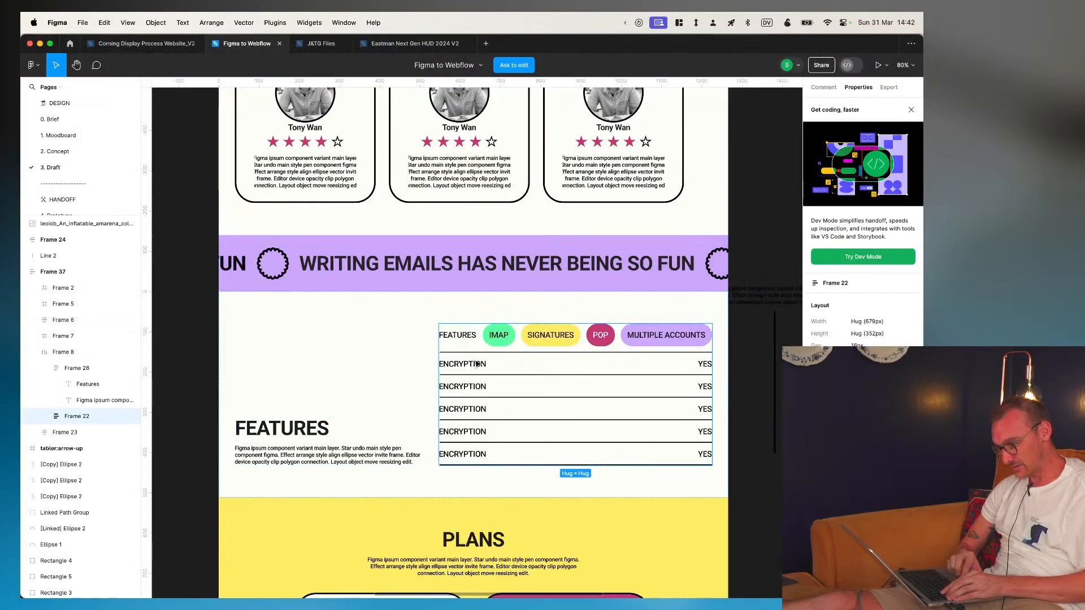
{"action": "key", "text": "super+Tab"}
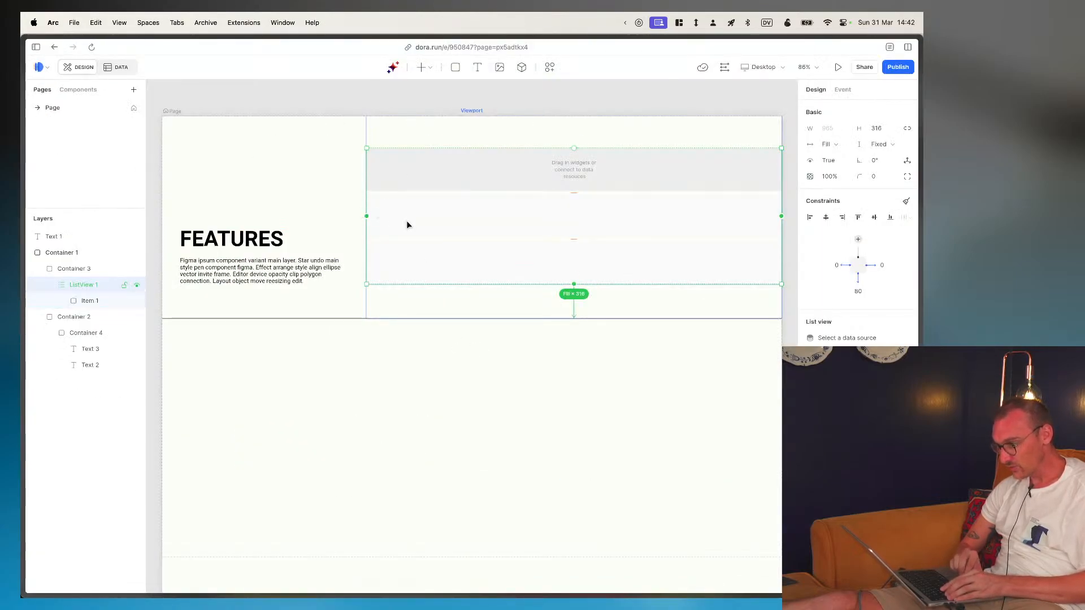
{"action": "right_click", "coordinate": [99, 288]}
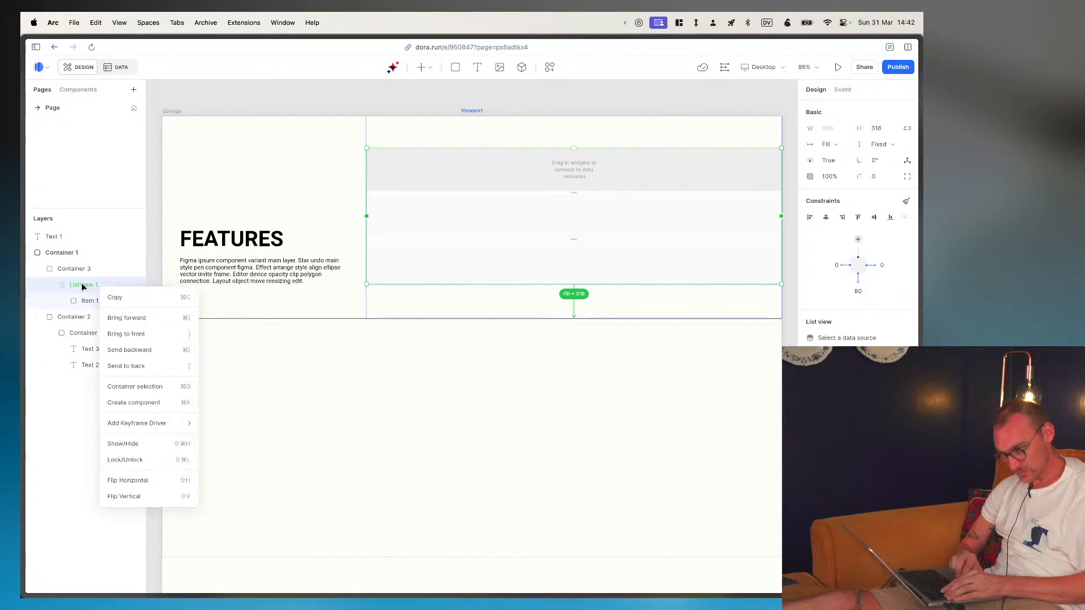
{"action": "left_click", "coordinate": [82, 287]}
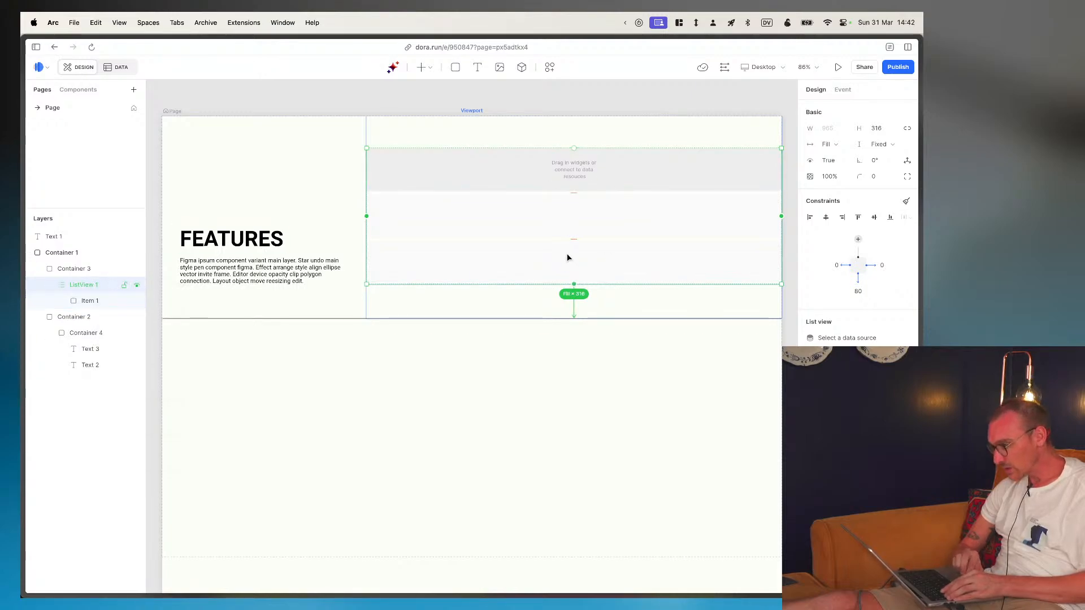
{"action": "left_click", "coordinate": [541, 163]}
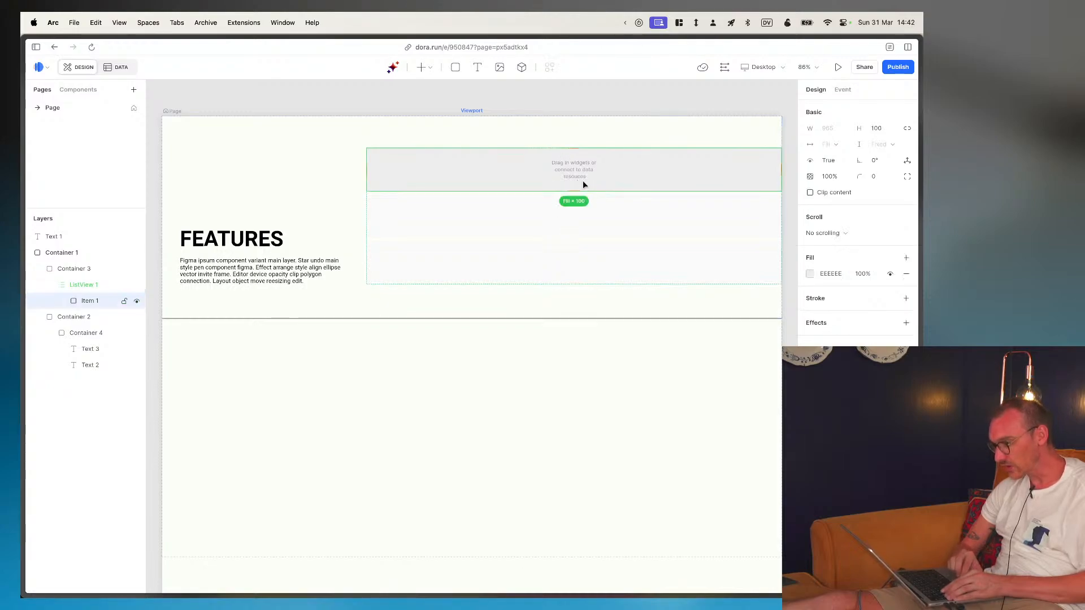
{"action": "left_click", "coordinate": [39, 316]}
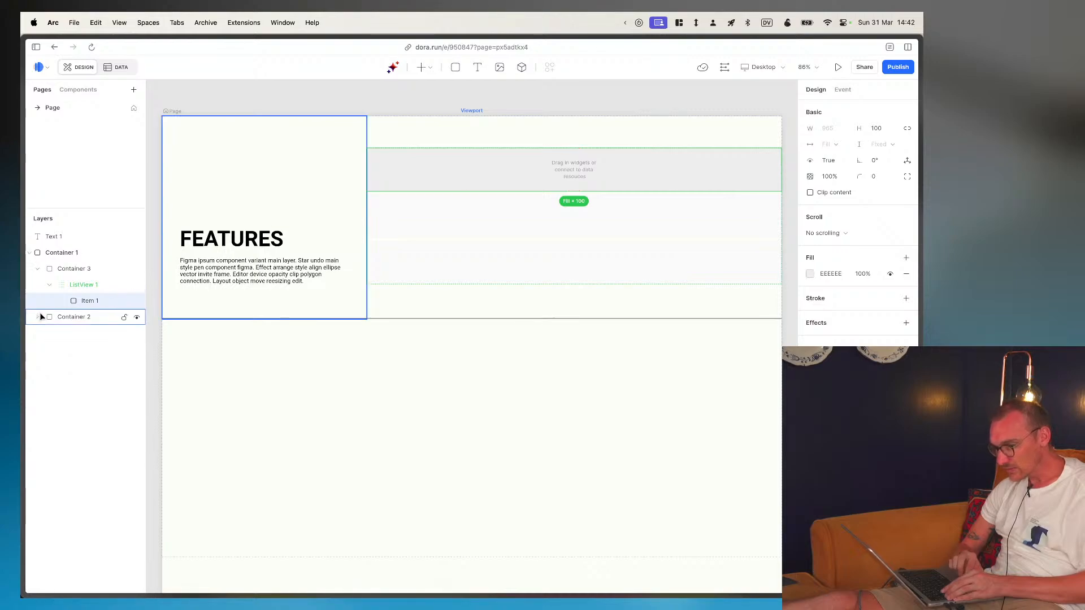
{"action": "left_click", "coordinate": [90, 284]}
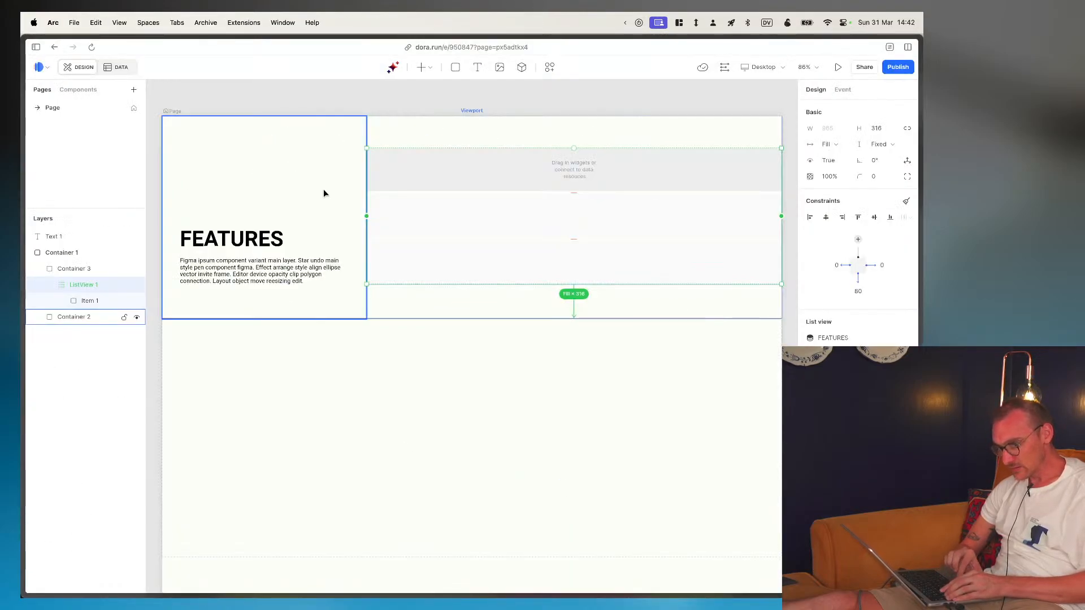
{"action": "left_click", "coordinate": [477, 67]}
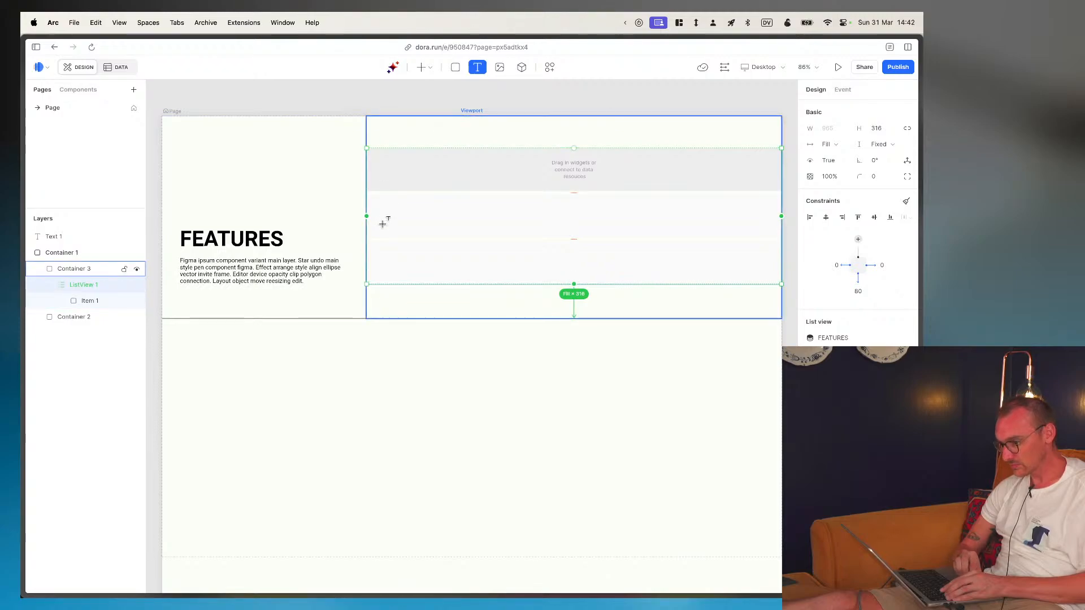
{"action": "left_click", "coordinate": [393, 172]}
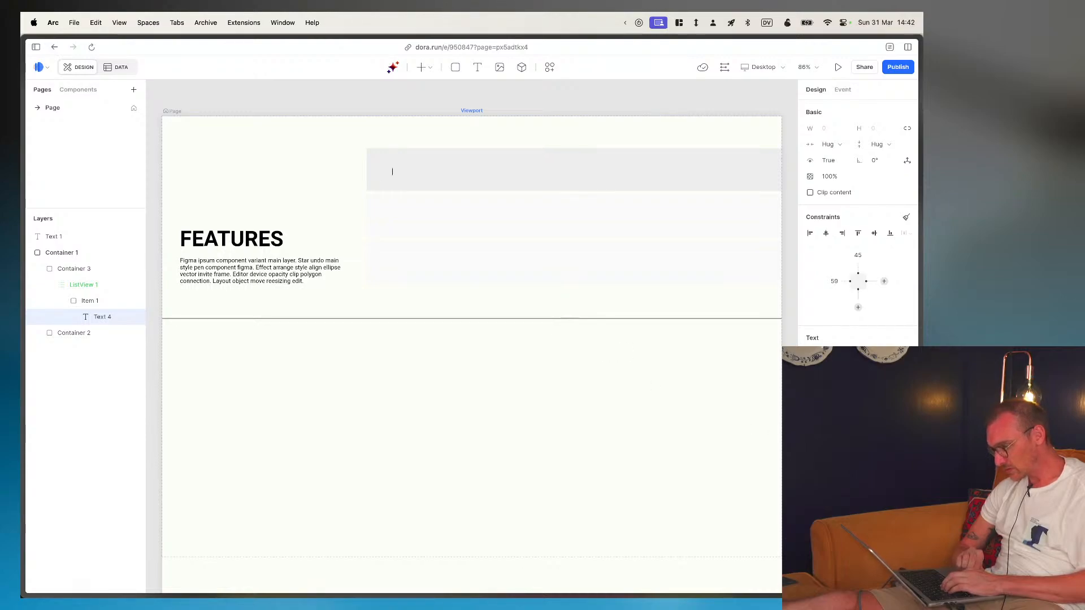
{"action": "left_click", "coordinate": [77, 286]}
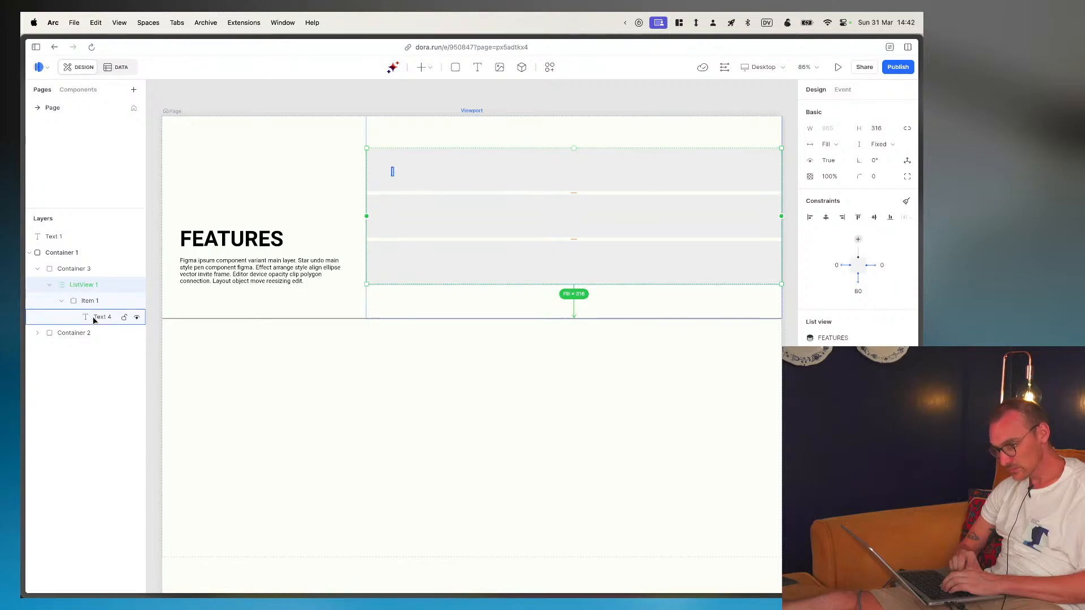
{"action": "left_click", "coordinate": [97, 316]}
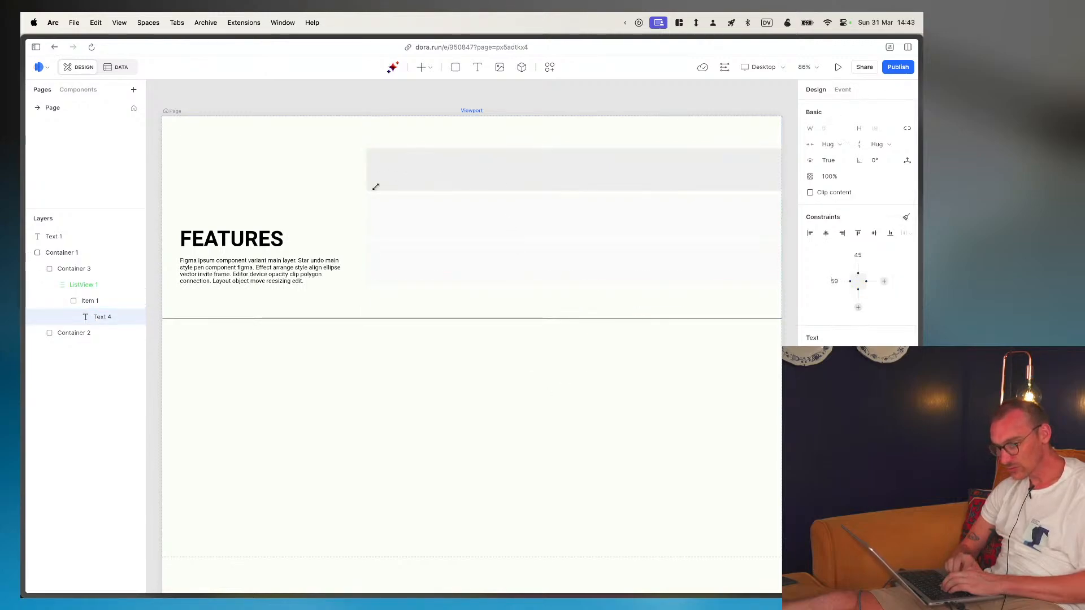
{"action": "right_click", "coordinate": [99, 318]}
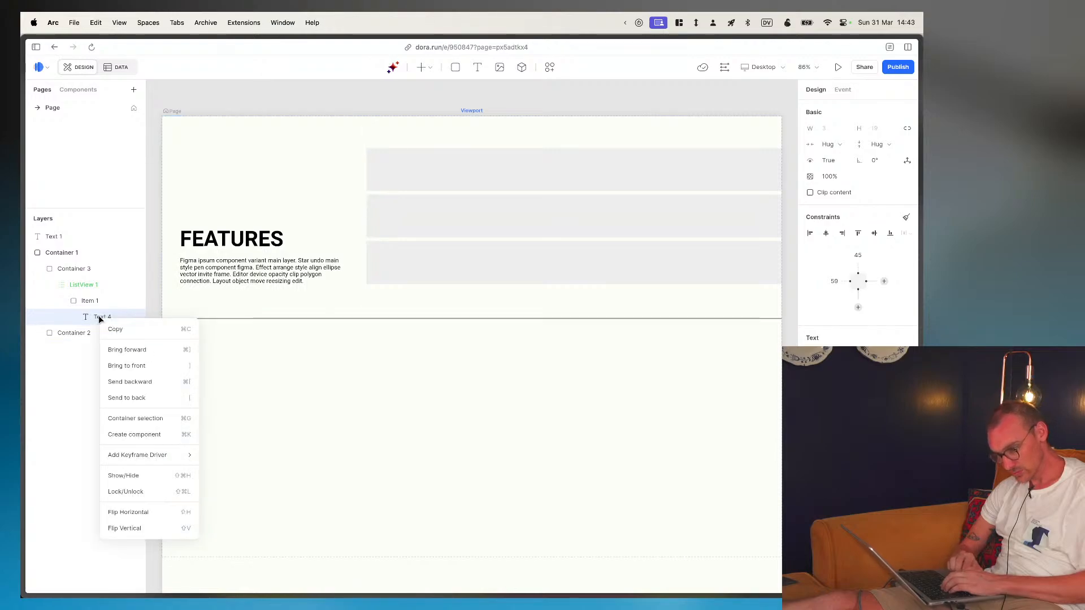
{"action": "left_click", "coordinate": [91, 314]}
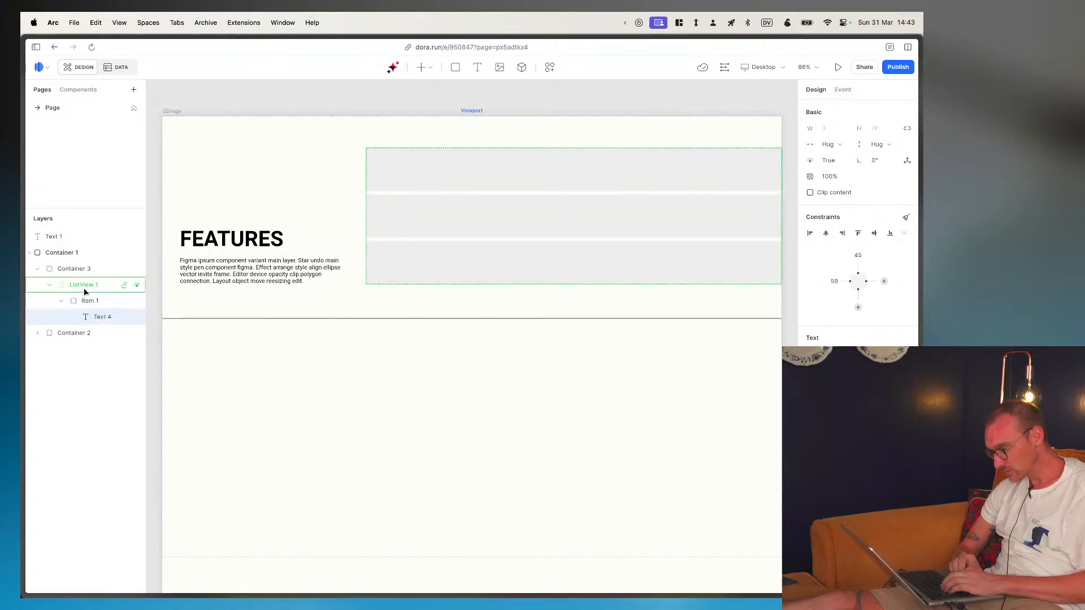
{"action": "left_click", "coordinate": [430, 293]}
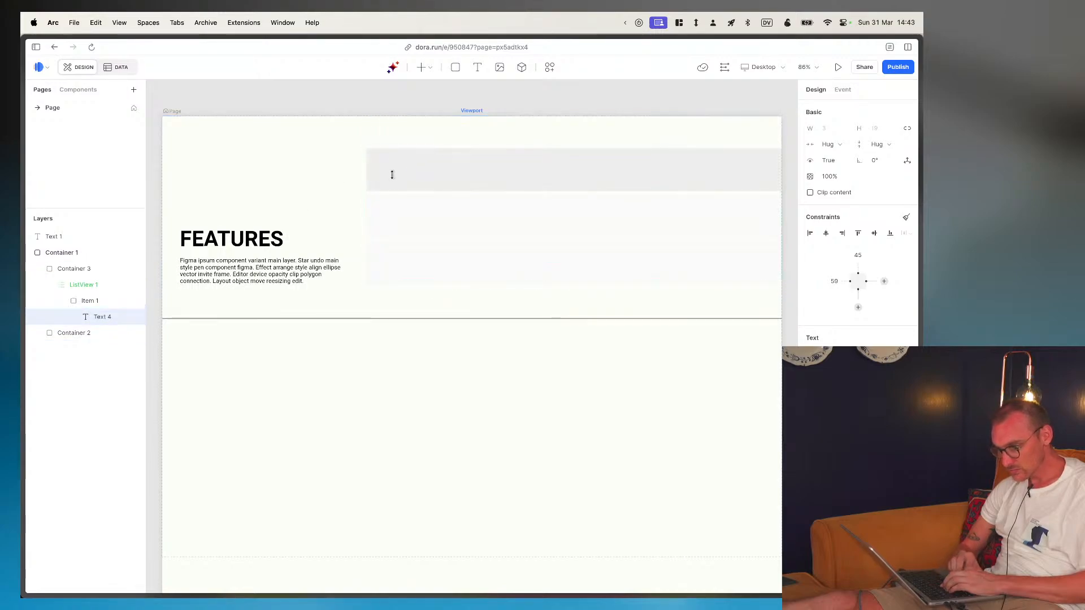
{"action": "key", "text": "shift+h"}
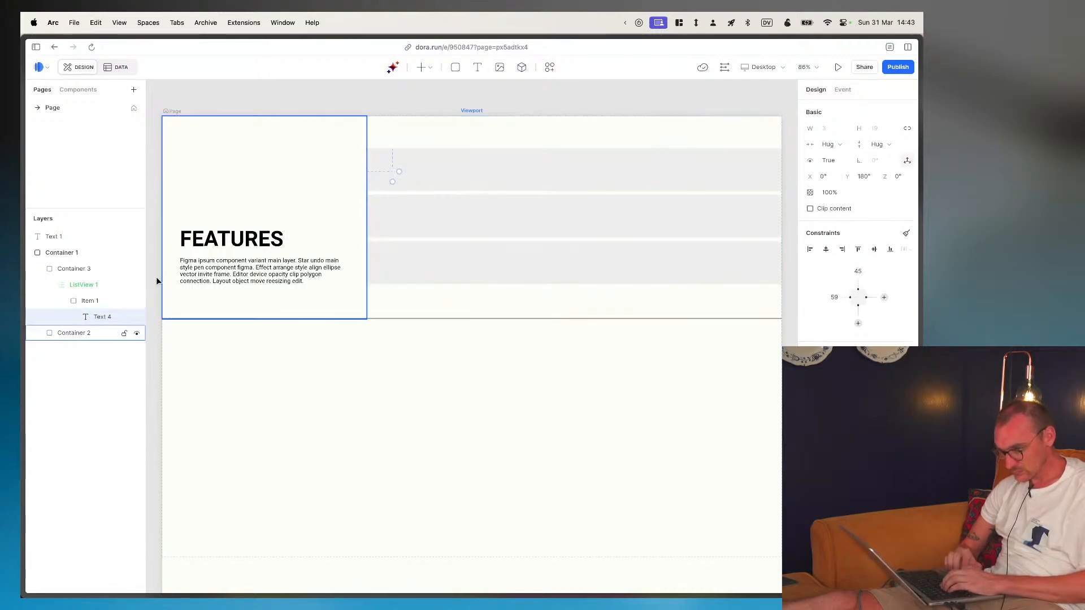
{"action": "left_click", "coordinate": [399, 172]}
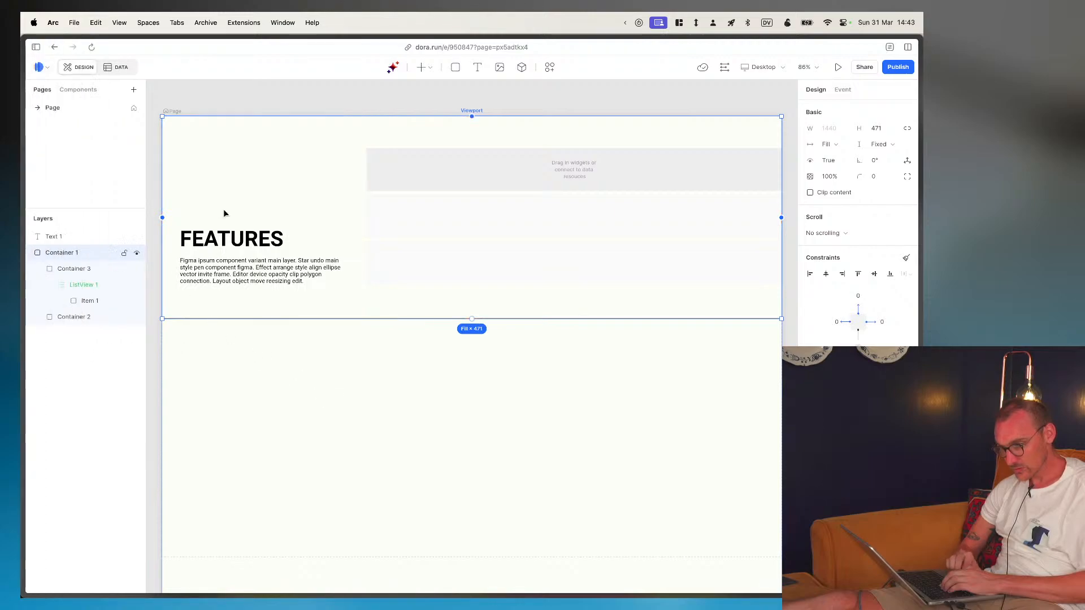
- Add a text element reading "Hello" inside the list view's first item and select its layer
{"action": "left_click", "coordinate": [477, 67]}
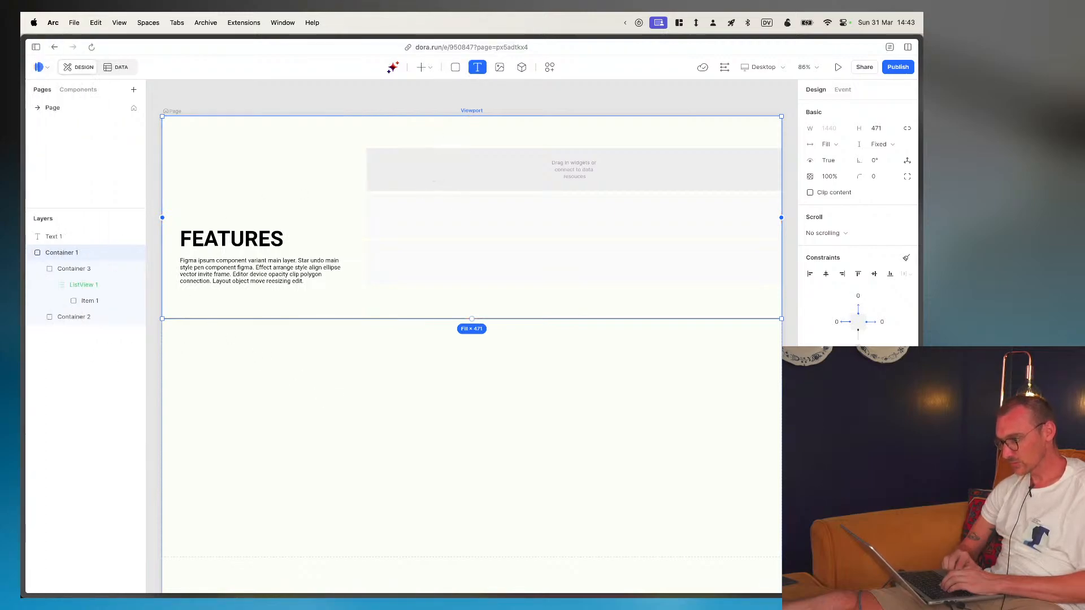
{"action": "left_click", "coordinate": [407, 175]}
{"action": "type", "text": "Hello"}
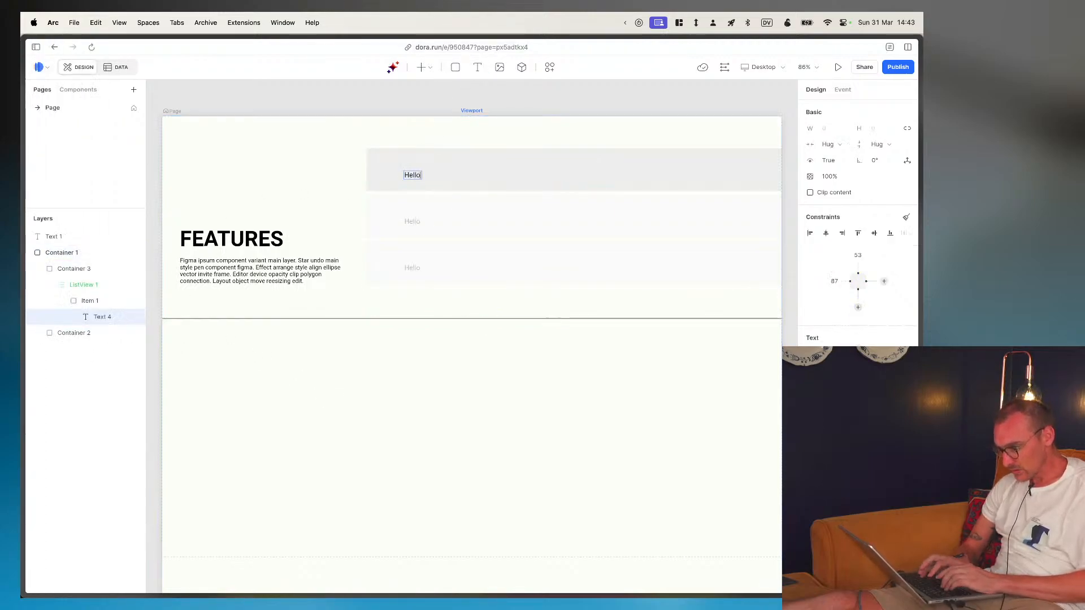
{"action": "left_click", "coordinate": [102, 302]}
{"action": "left_click", "coordinate": [98, 331]}
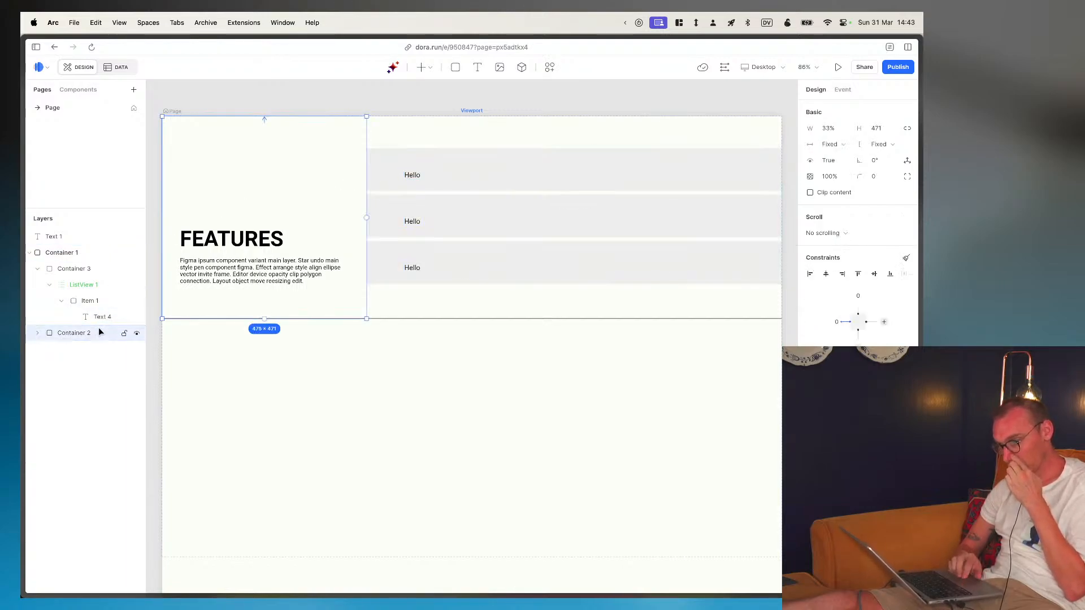
{"action": "left_click", "coordinate": [95, 318]}
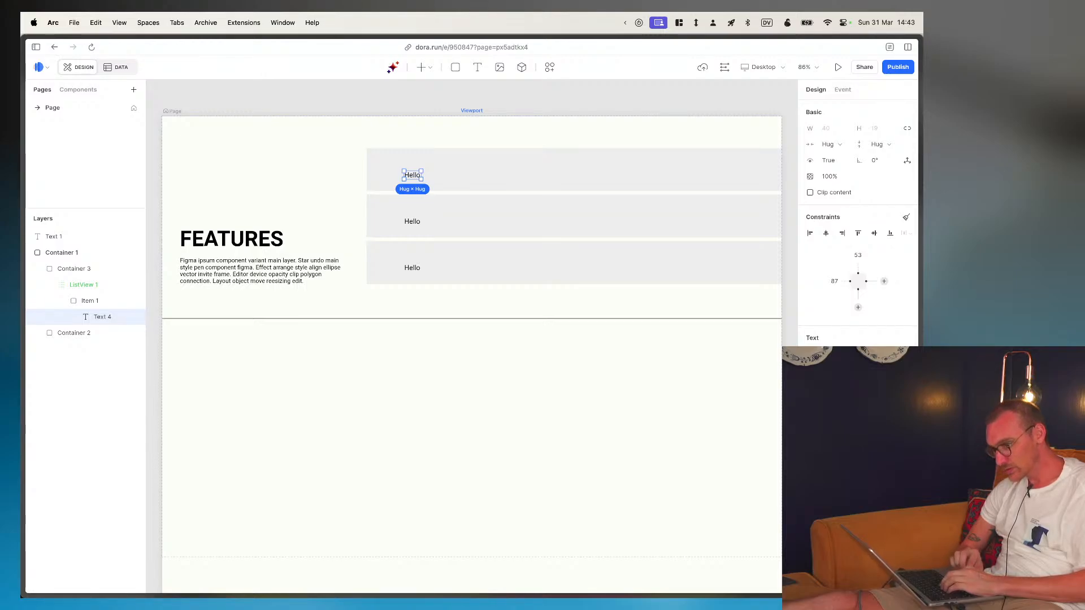
- Inspect the first ENCRYPTION text in the Figma feature table, then return to Dora and set the Hello text's font size to 18
{"action": "key", "text": "super+Tab"}
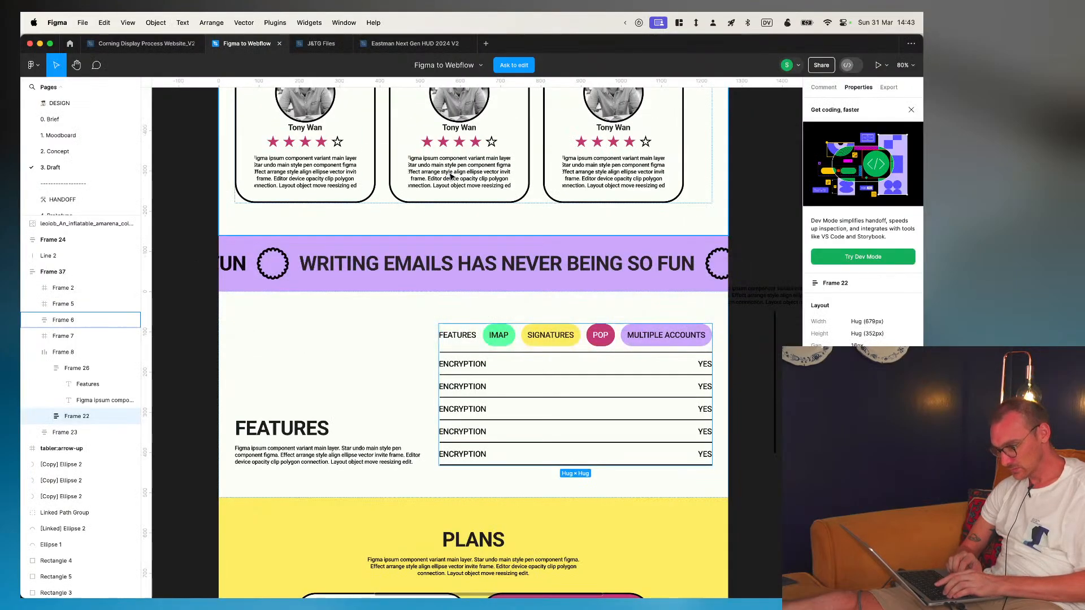
{"action": "double_click", "coordinate": [472, 367]}
{"action": "double_click", "coordinate": [472, 367]}
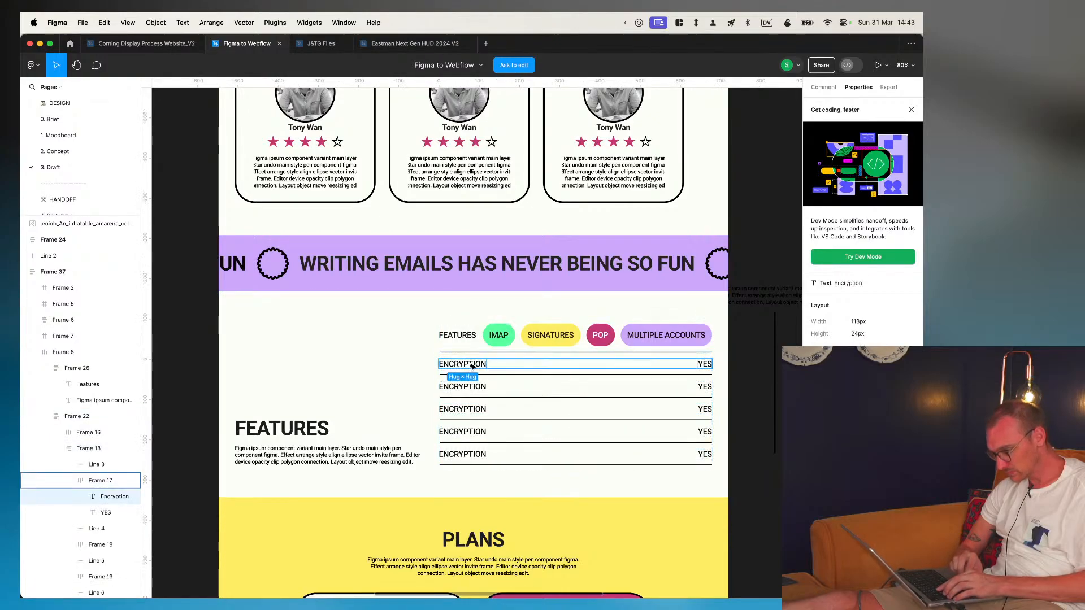
{"action": "key", "text": "super+Tab"}
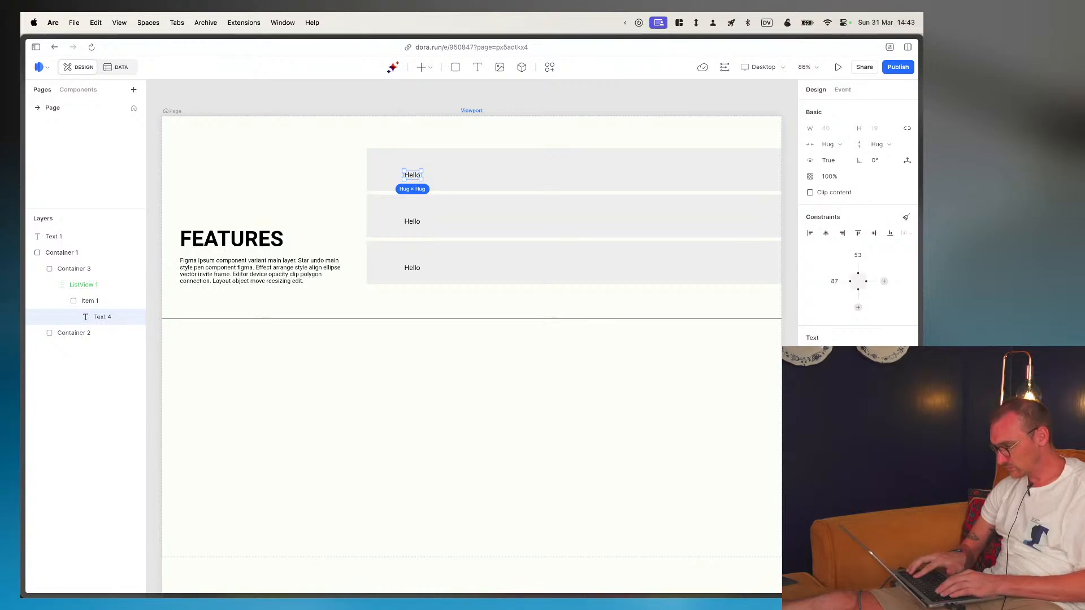
{"action": "type", "text": "18"}
{"action": "key", "text": "Return"}
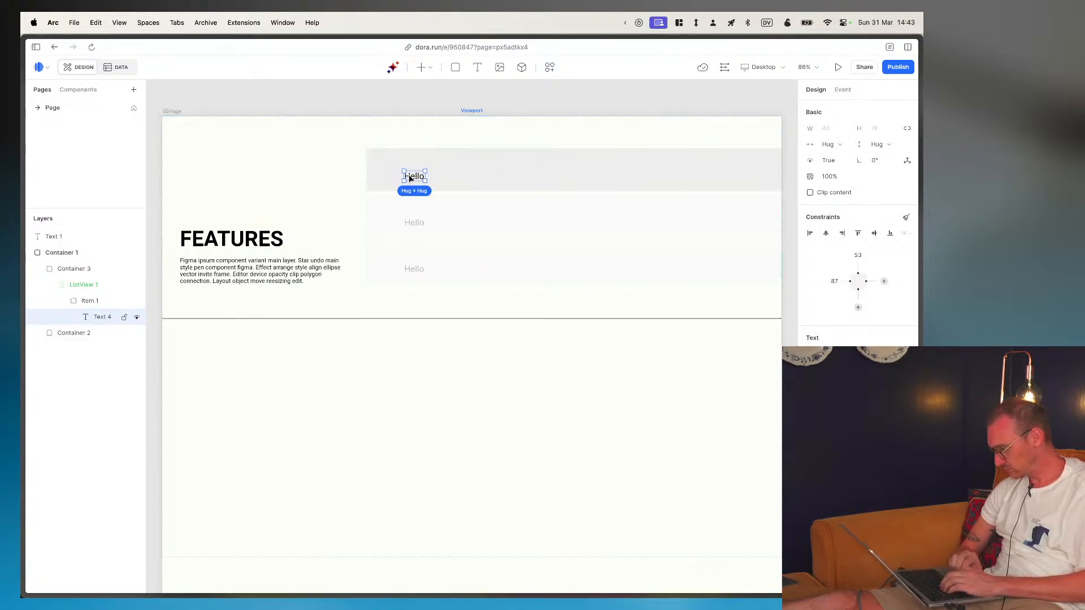
- Position the item text about 47 from the item's left edge and 38 from its upper edge, and replace its content with "Lorem Lpsum" at width 284
{"action": "mouse_move", "coordinate": [397, 175]}
{"action": "left_mouse_down"}
{"action": "mouse_move", "coordinate": [389, 169]}
{"action": "mouse_move", "coordinate": [397, 173]}
{"action": "left_mouse_up"}
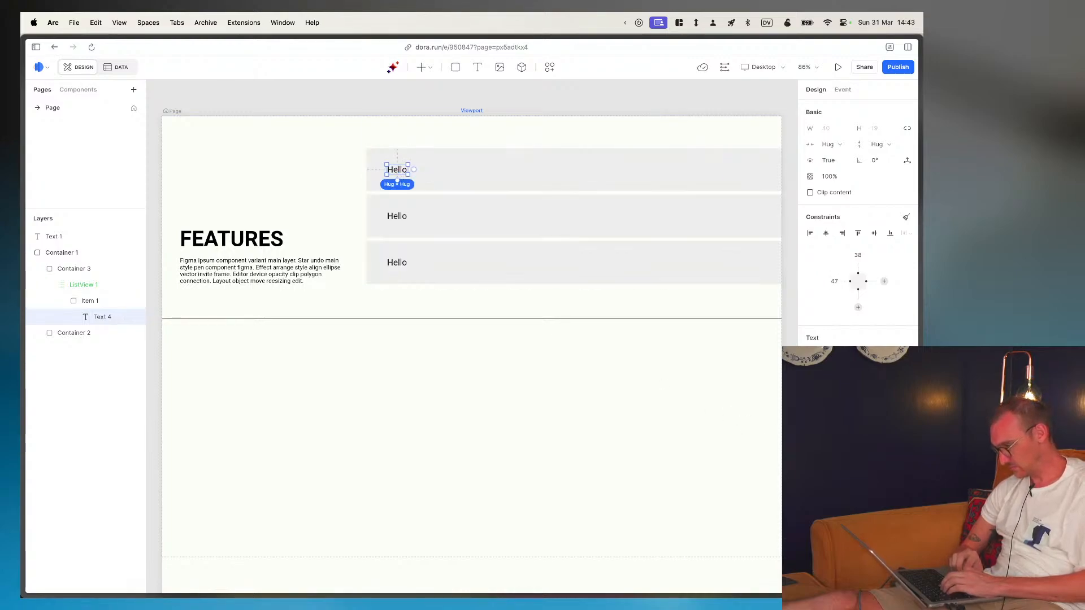
{"action": "key", "text": "super+z"}
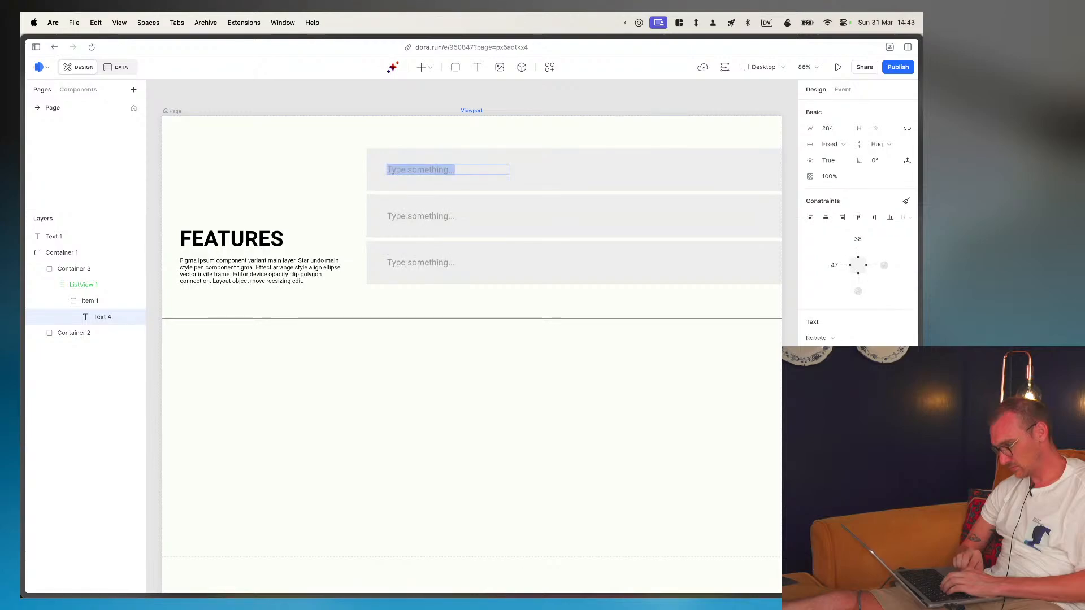
{"action": "type", "text": "Lorem Lpsum"}
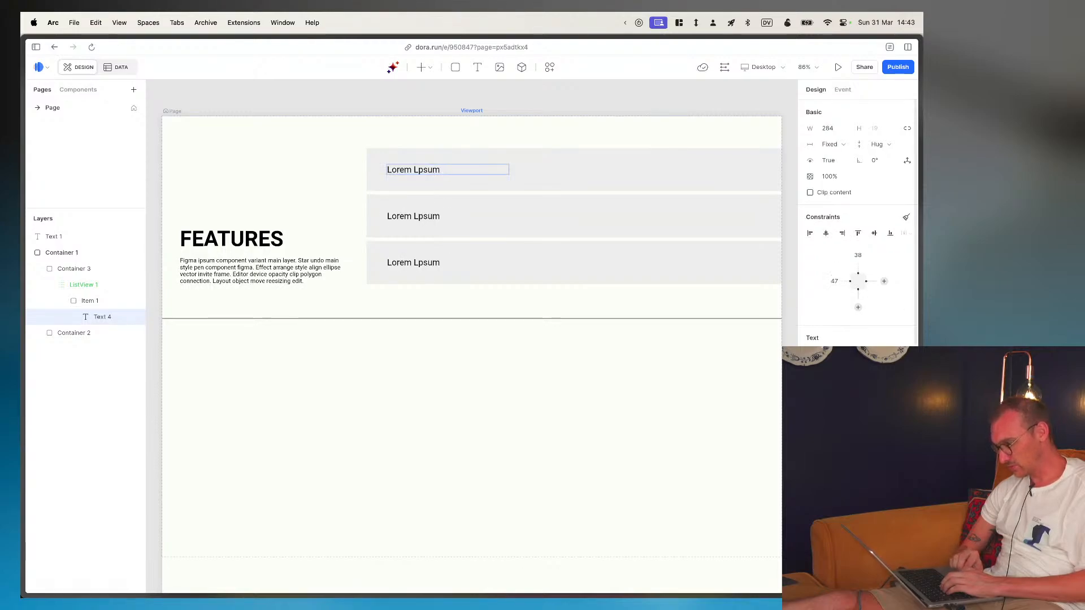
{"action": "key", "text": "Escape"}
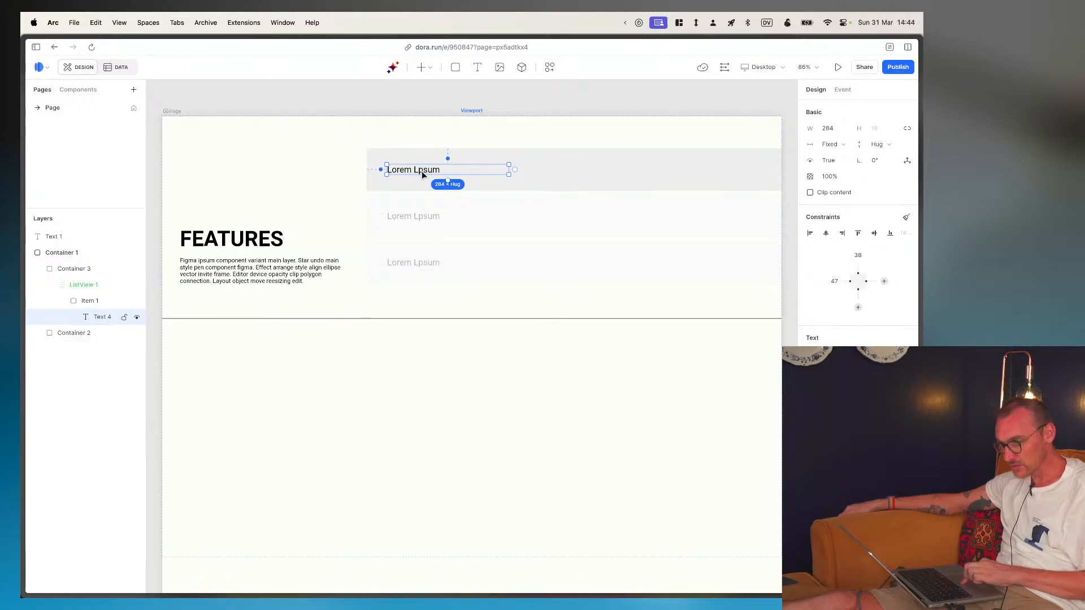
- Compare with the Figma feature table, then set the list item's height to Hug and remove its EEEEEE fill
{"action": "key", "text": "super+Tab"}
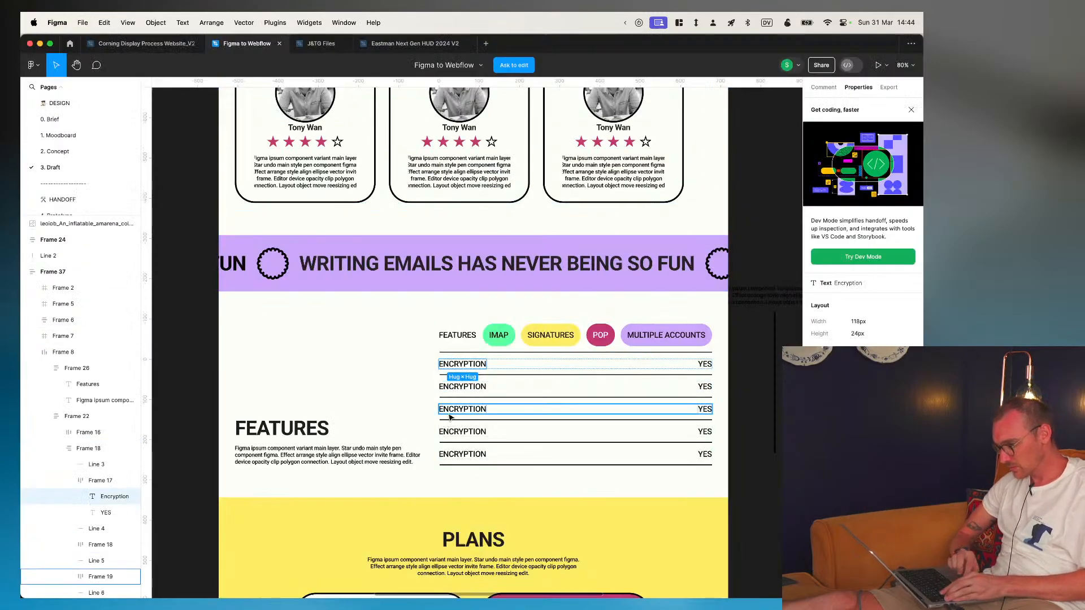
{"action": "key", "text": "super+Tab"}
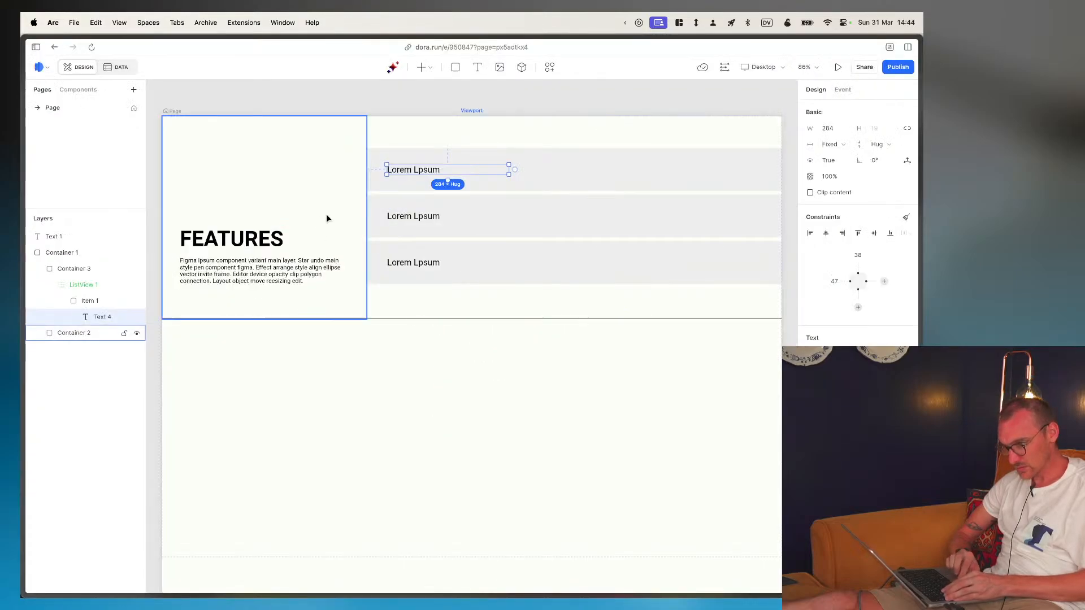
{"action": "left_click", "coordinate": [430, 160]}
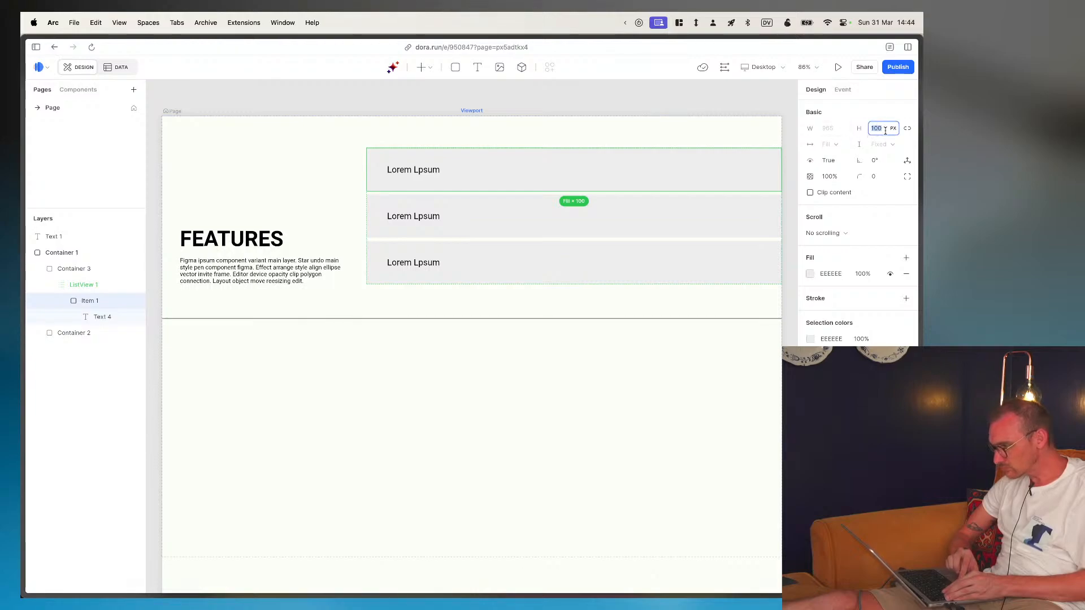
{"action": "type", "text": "ug"}
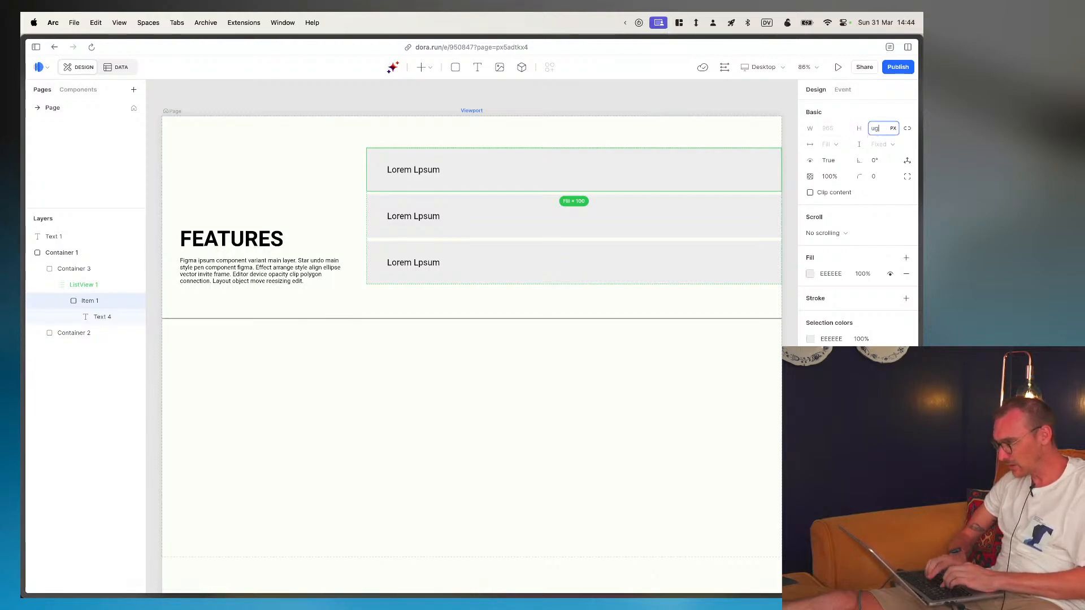
{"action": "key", "text": "Return"}
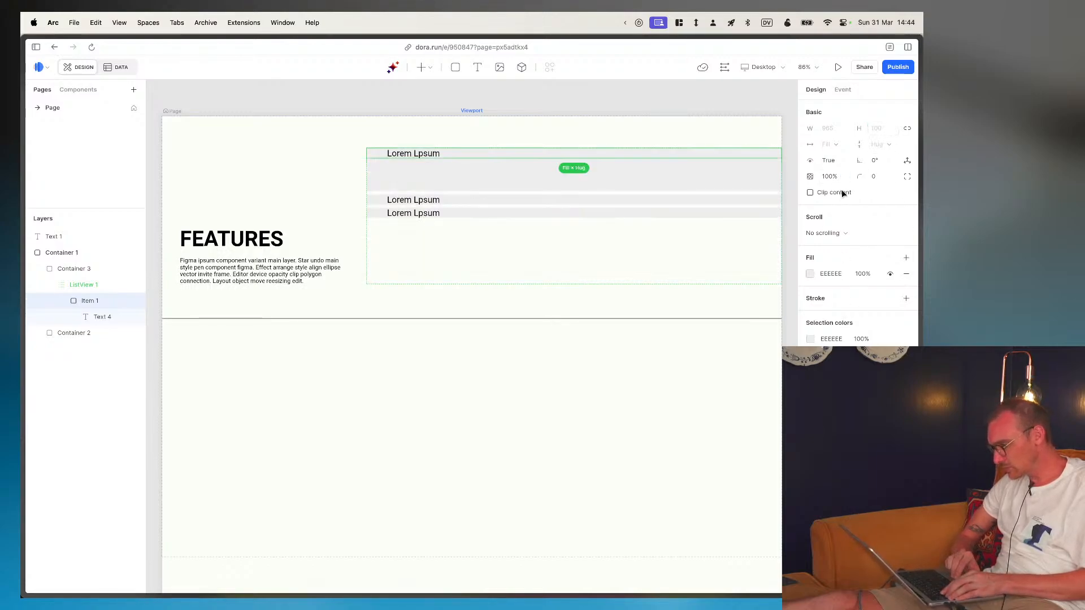
{"action": "left_click", "coordinate": [905, 275]}
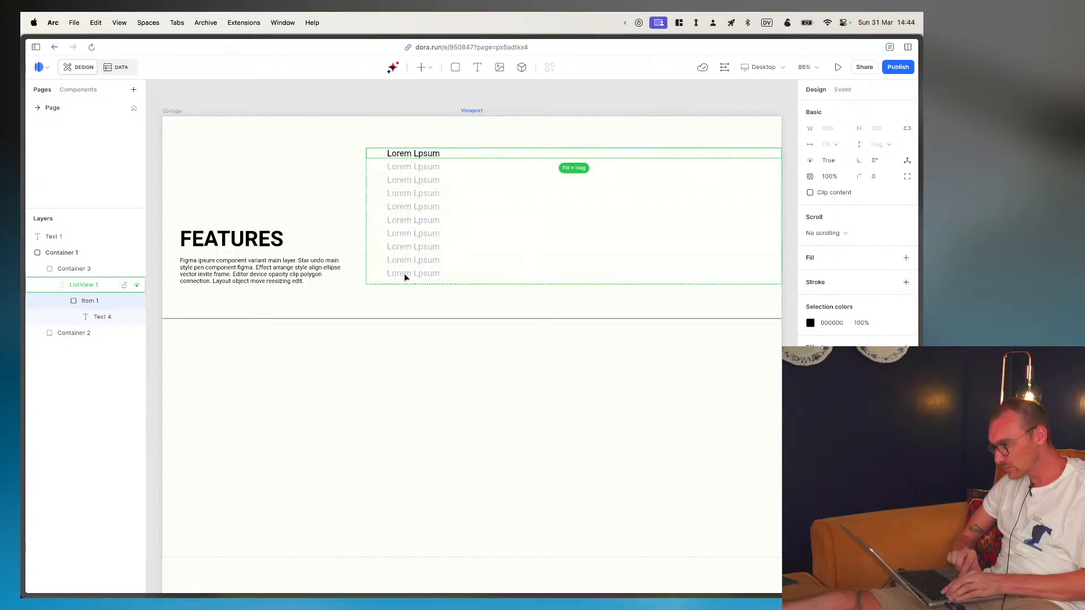
- Make the Lorem Lpsum item text bold, using the ENCRYPTION text in Figma as reference
{"action": "left_click", "coordinate": [90, 317]}
{"action": "left_click", "coordinate": [89, 317]}
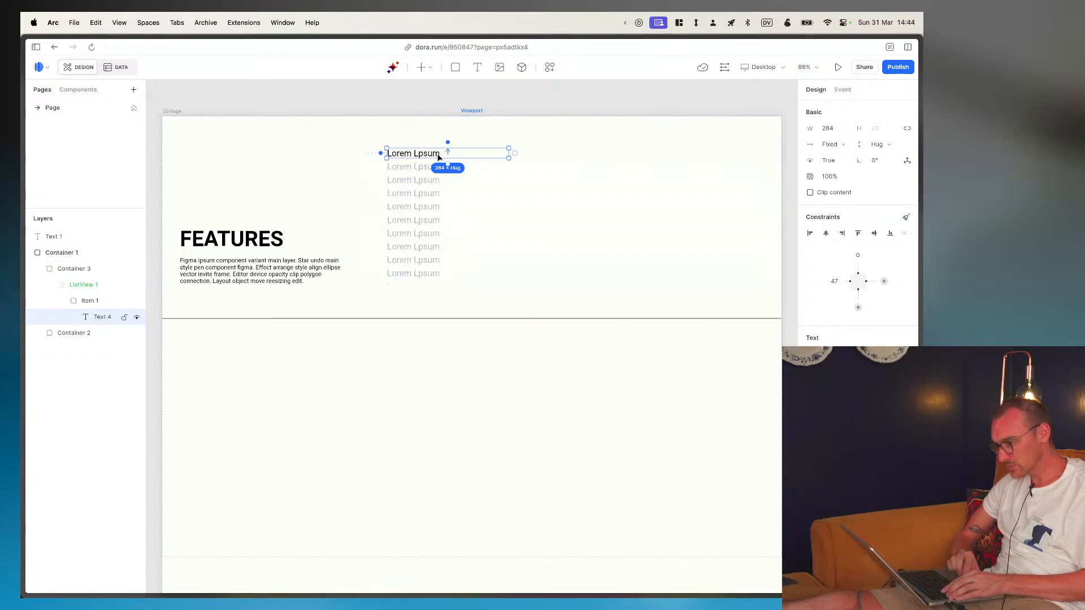
{"action": "key", "text": "super+Tab"}
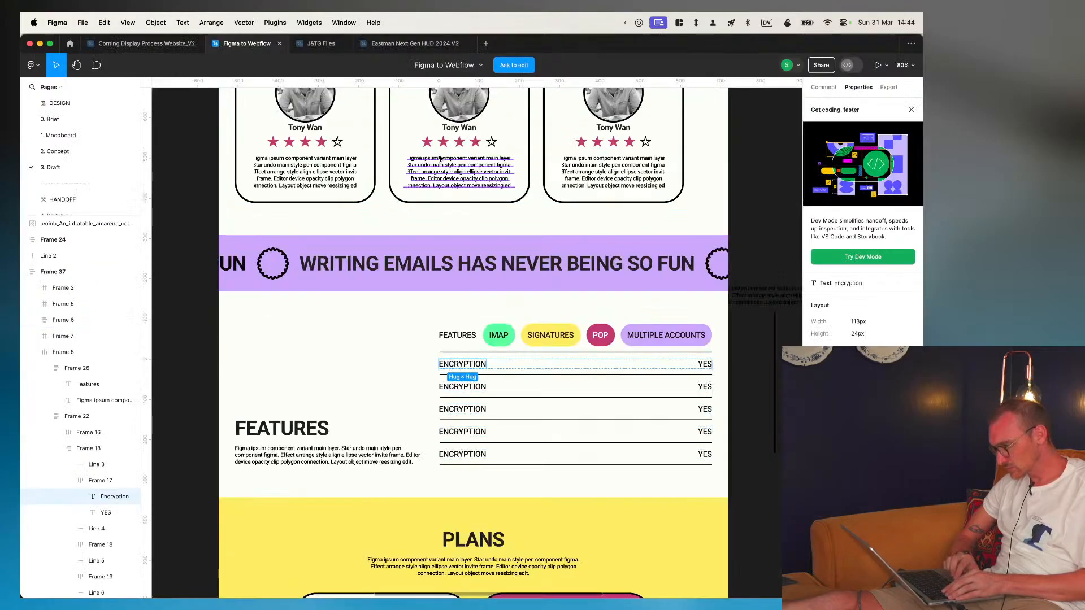
{"action": "key", "text": "super+Tab"}
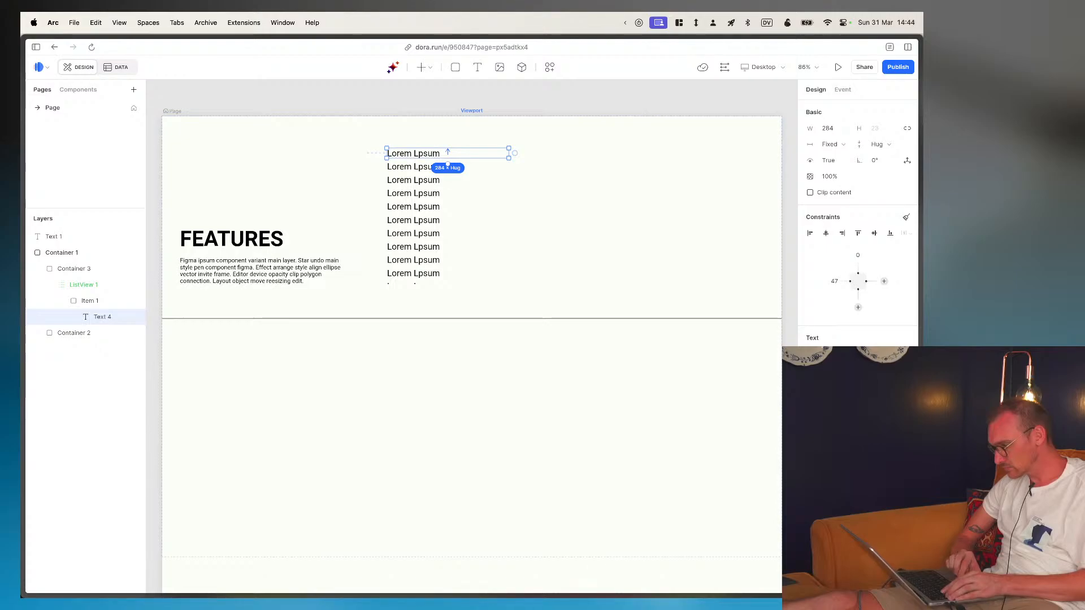
{"action": "key", "text": "super+b"}
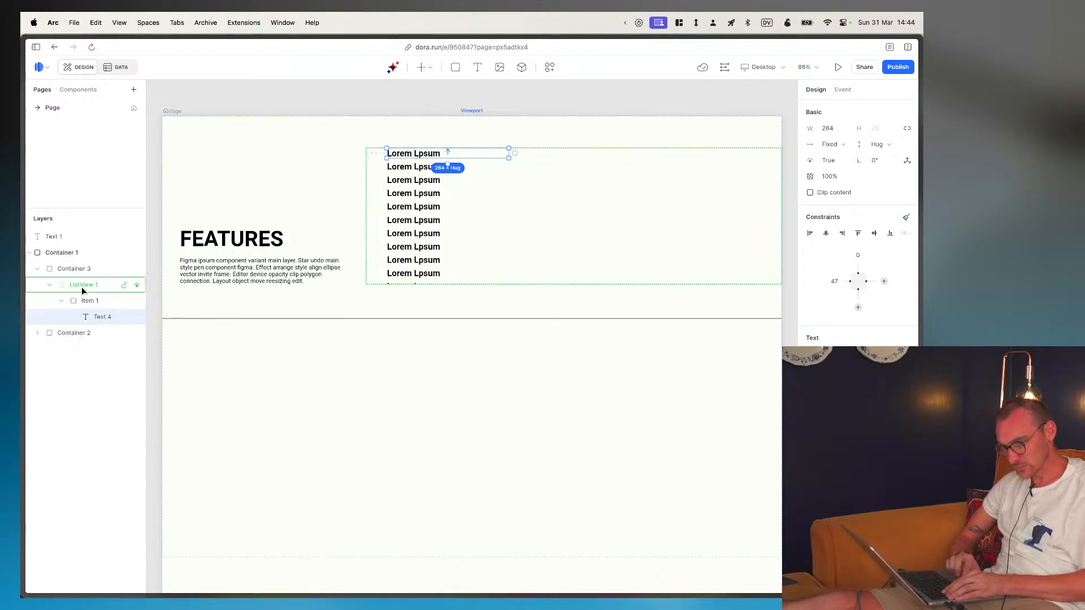
- Check the Figma design again and add a black 000000 inside stroke of width 1 to the list item in Dora
{"action": "key", "text": "super+Tab"}
{"action": "key", "text": "super+Tab"}
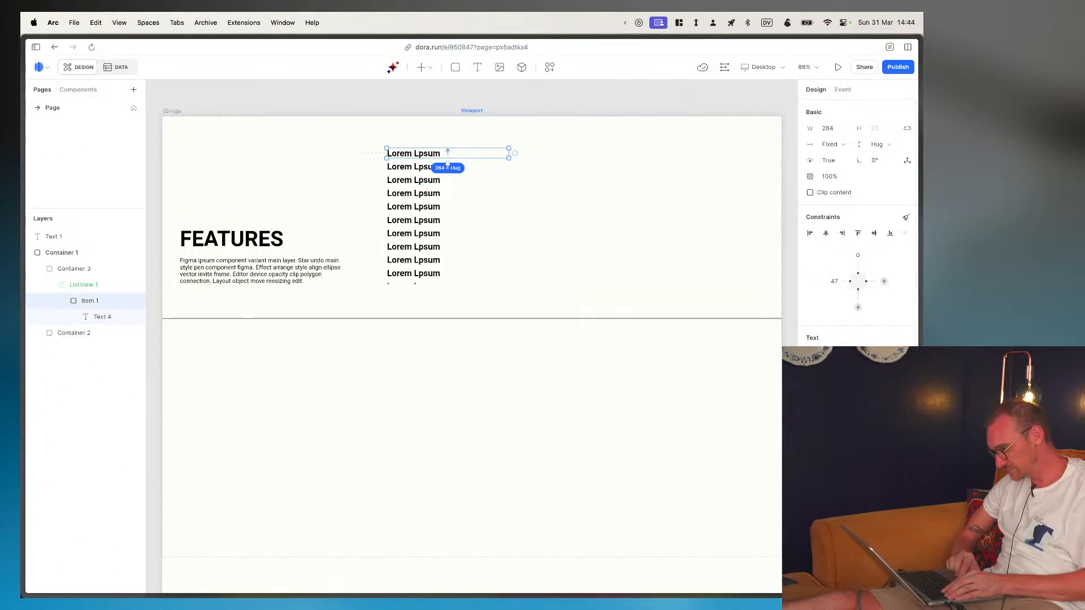
{"action": "scroll", "coordinate": [857, 226], "scroll_direction": "down", "scroll_amount": 1}
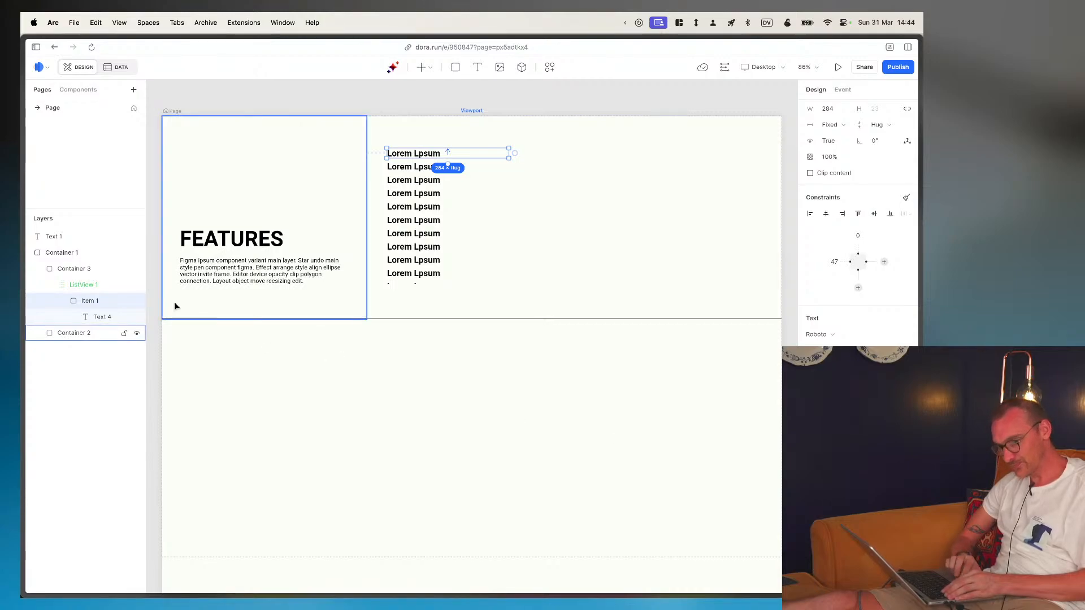
{"action": "left_click", "coordinate": [86, 308]}
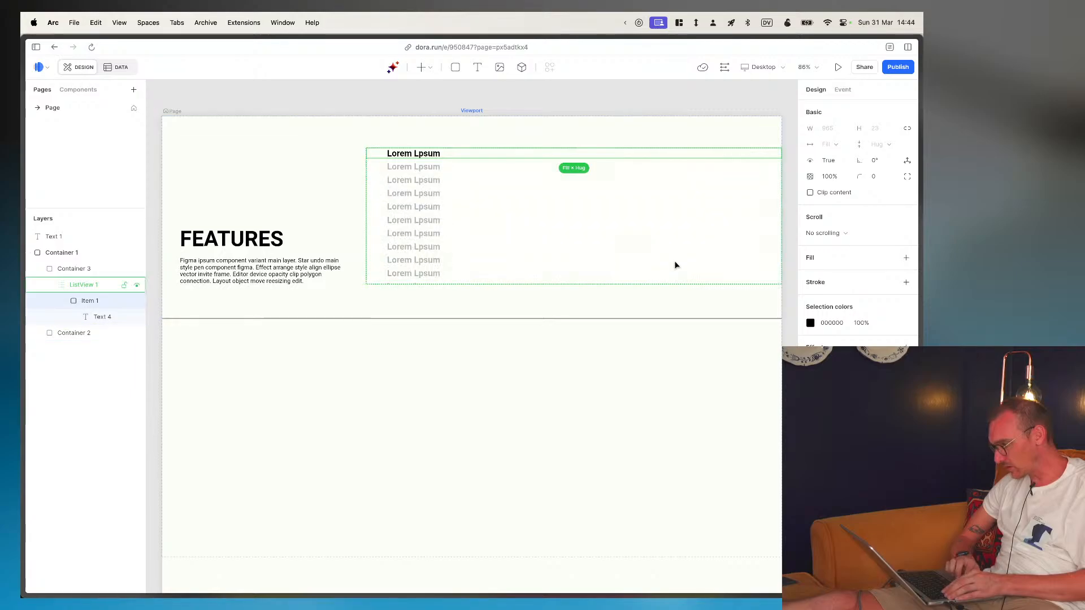
{"action": "left_click", "coordinate": [906, 282]}
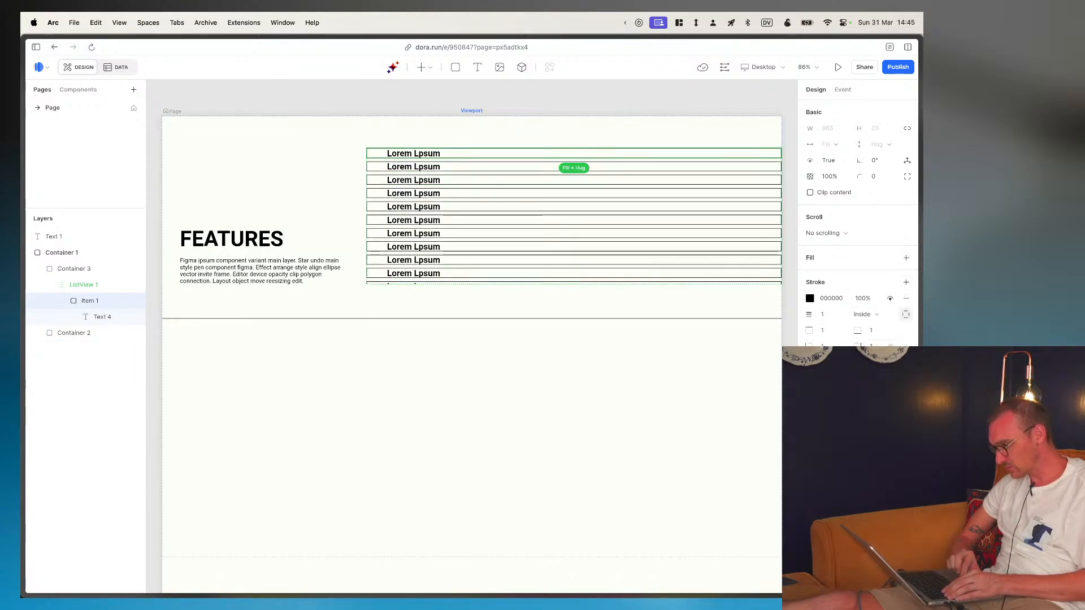
- Set the list item's side stroke width to 0, leaving the upper and lower strokes in place
{"action": "left_click", "coordinate": [873, 345]}
{"action": "type", "text": "0"}
{"action": "key", "text": "Return"}
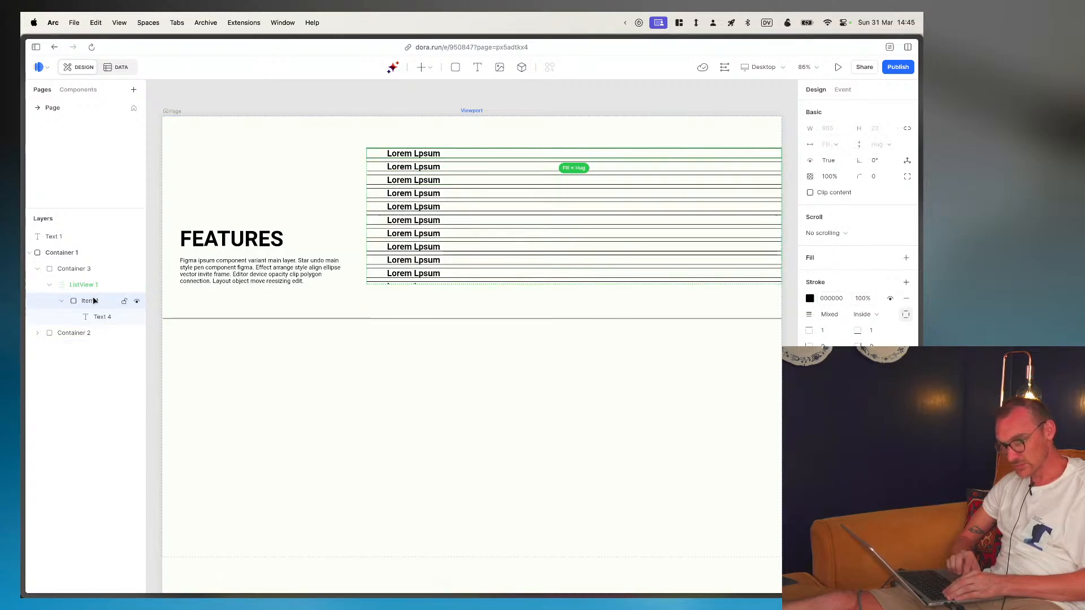
- Check the feature table in Figma, then set the item text's left offset to 0 in Dora
{"action": "left_click", "coordinate": [86, 315]}
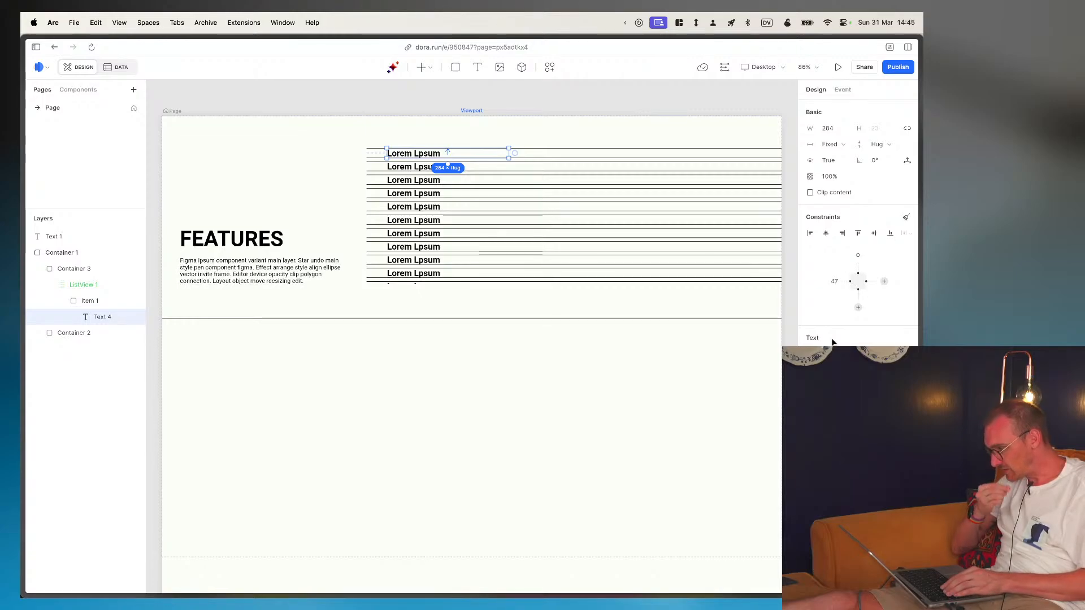
{"action": "key", "text": "super+Tab"}
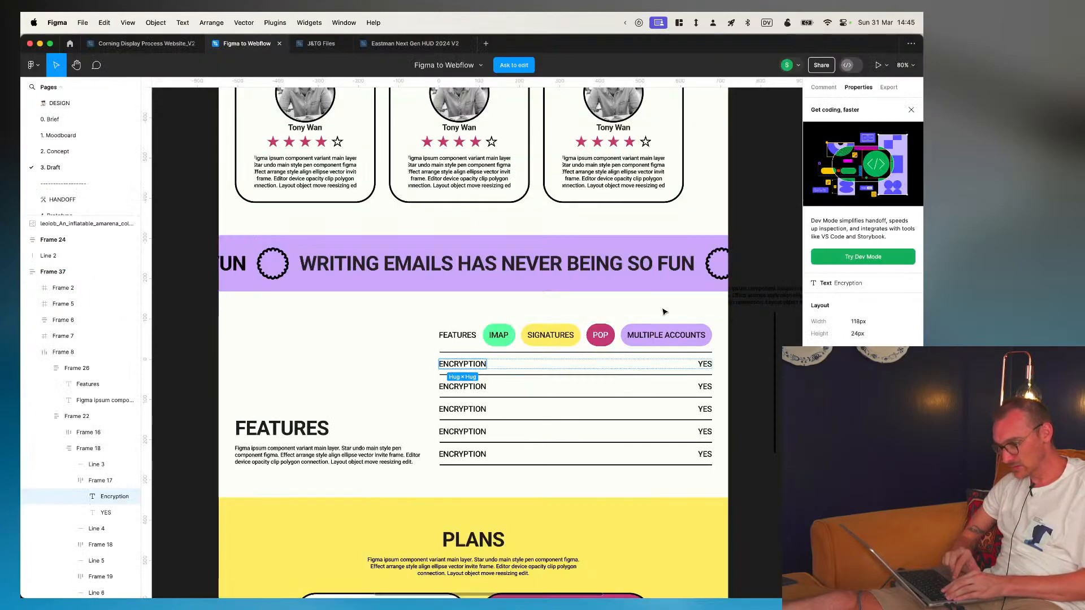
{"action": "key", "text": "super+Tab"}
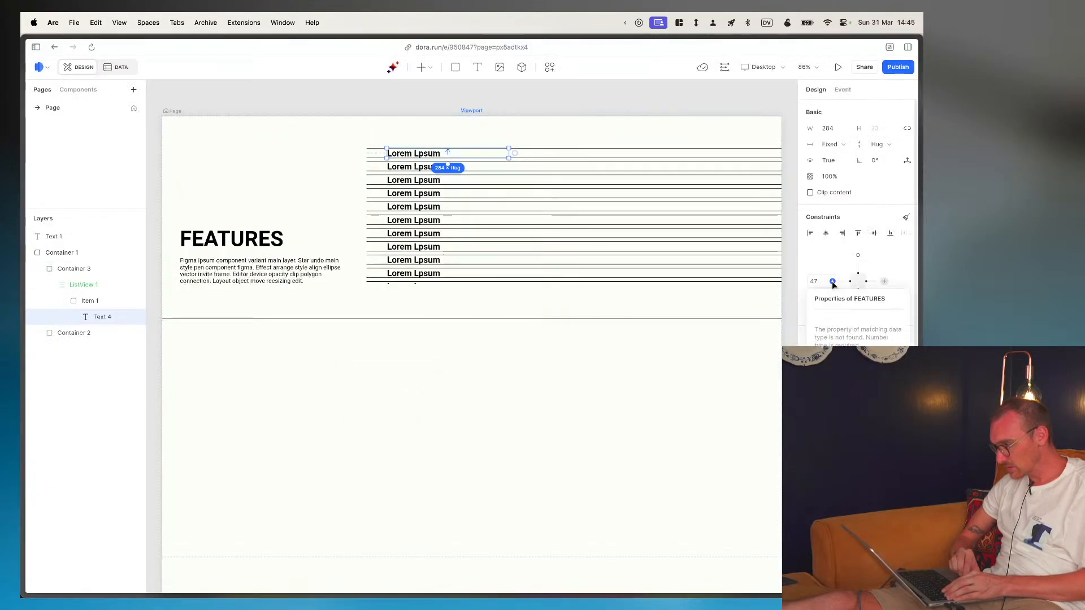
{"action": "left_click", "coordinate": [833, 282]}
{"action": "left_click", "coordinate": [818, 282]}
{"action": "type", "text": "0"}
{"action": "key", "text": "Return"}
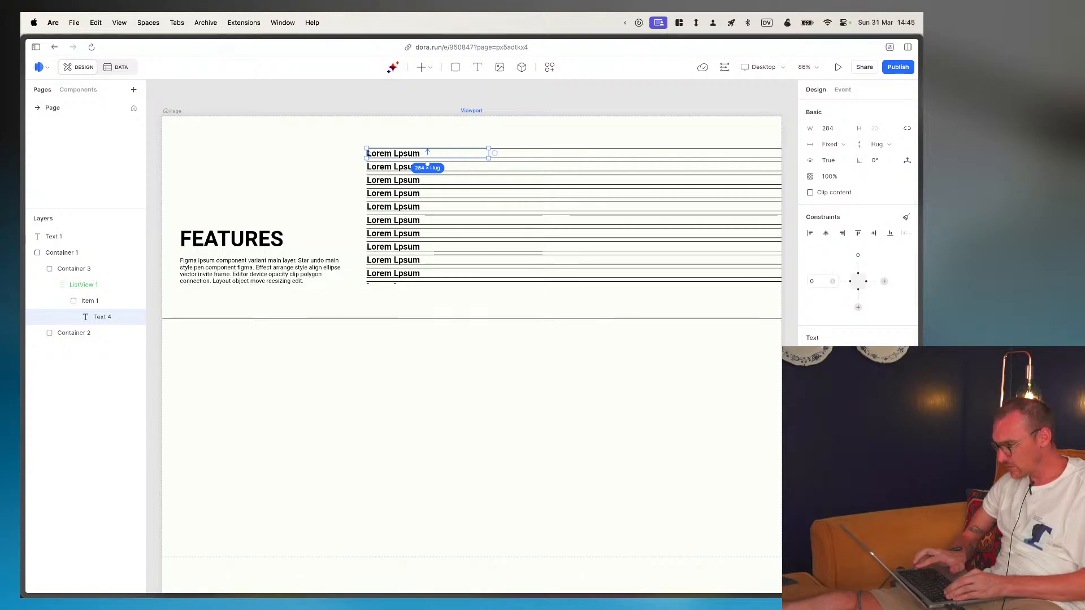
{"action": "left_click", "coordinate": [832, 281]}
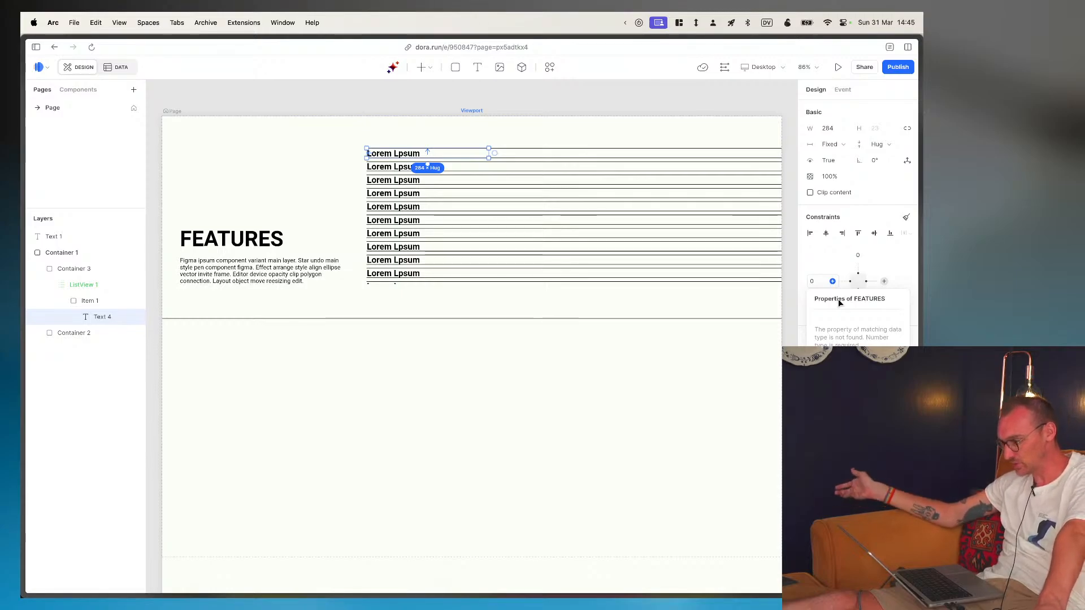
{"action": "key", "text": "Escape"}
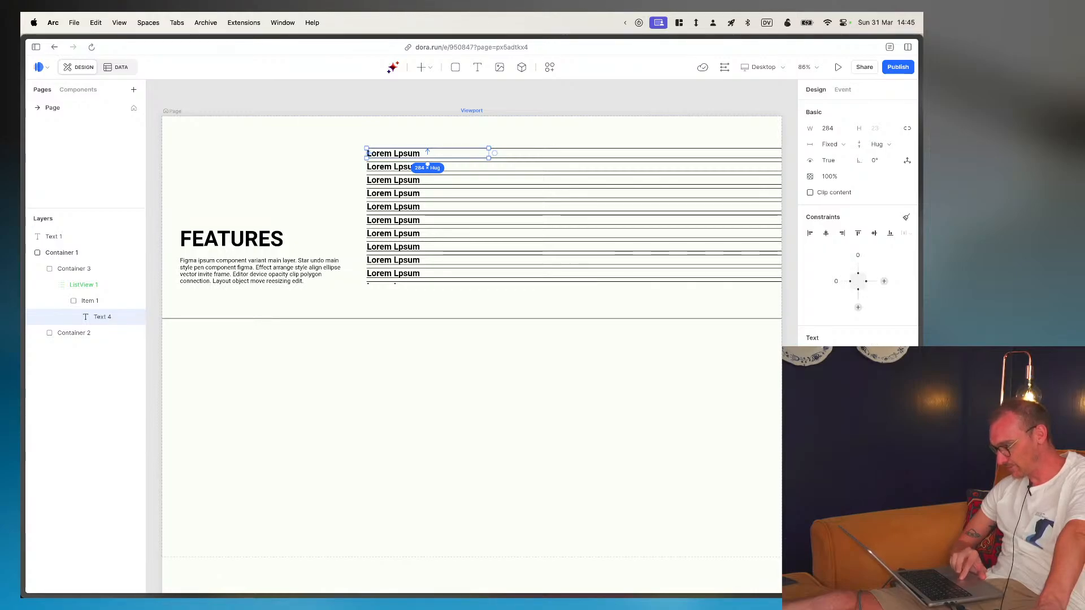
- Try offsetting the item text 16 px from the list item's upper edge
{"action": "scroll", "coordinate": [857, 226], "scroll_direction": "down", "scroll_amount": 1}
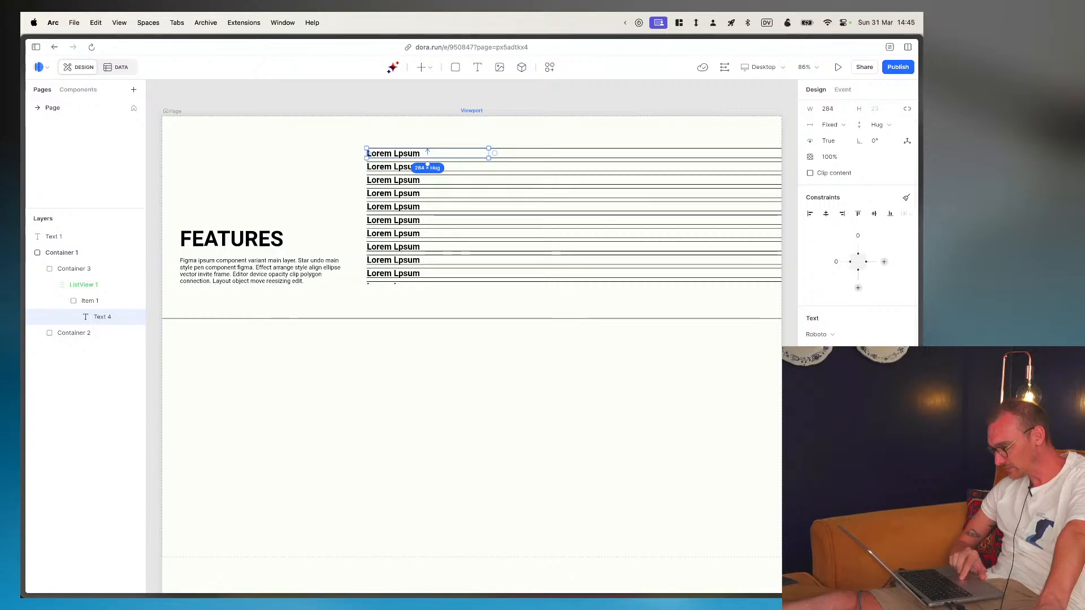
{"action": "left_click", "coordinate": [810, 383]}
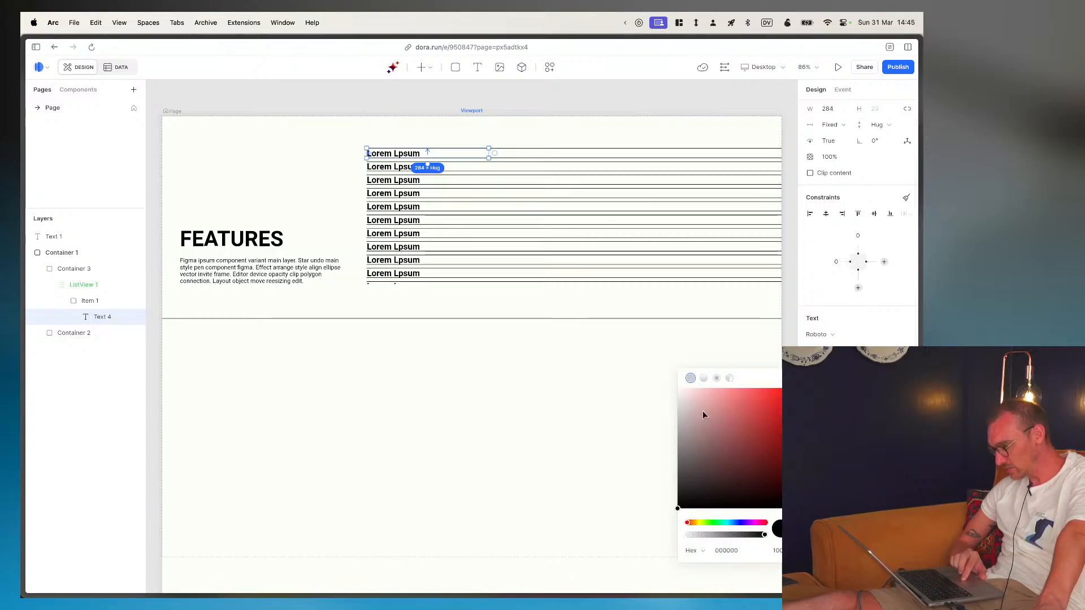
{"action": "key", "text": "Escape"}
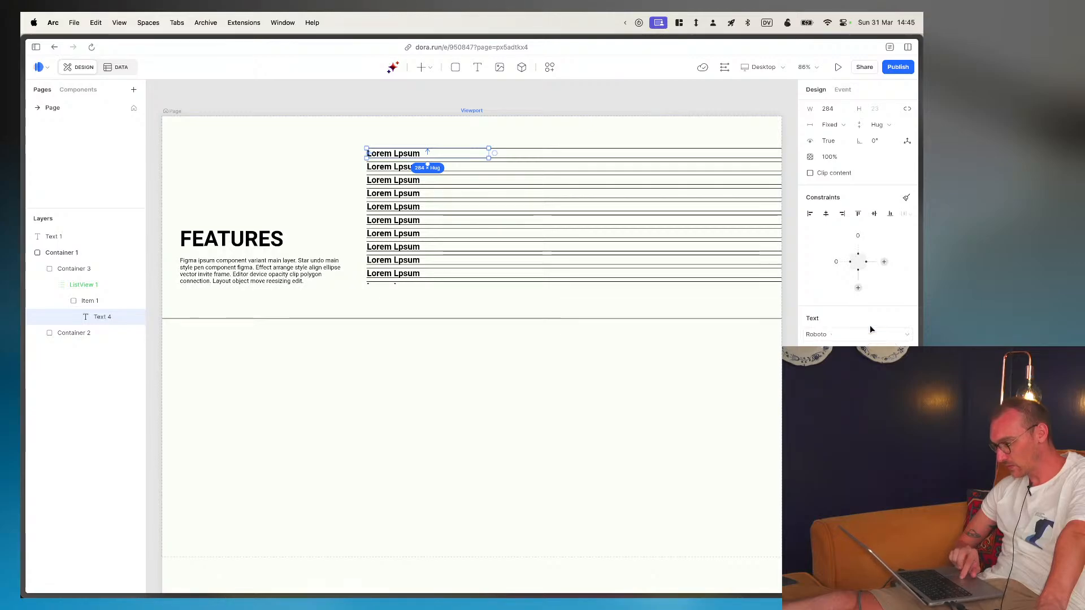
{"action": "left_click", "coordinate": [858, 236]}
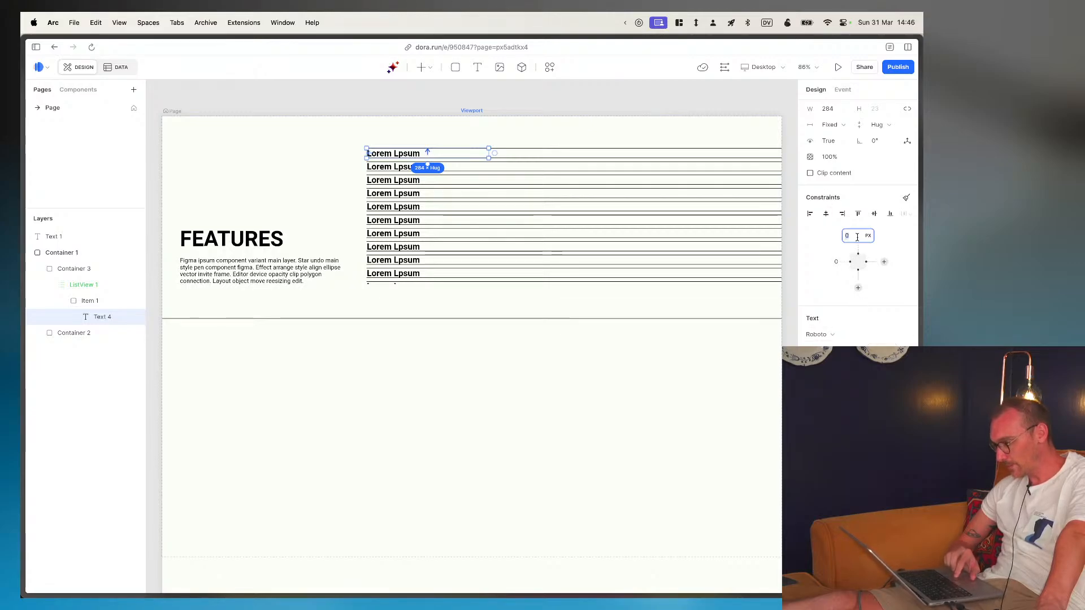
{"action": "type", "text": "16"}
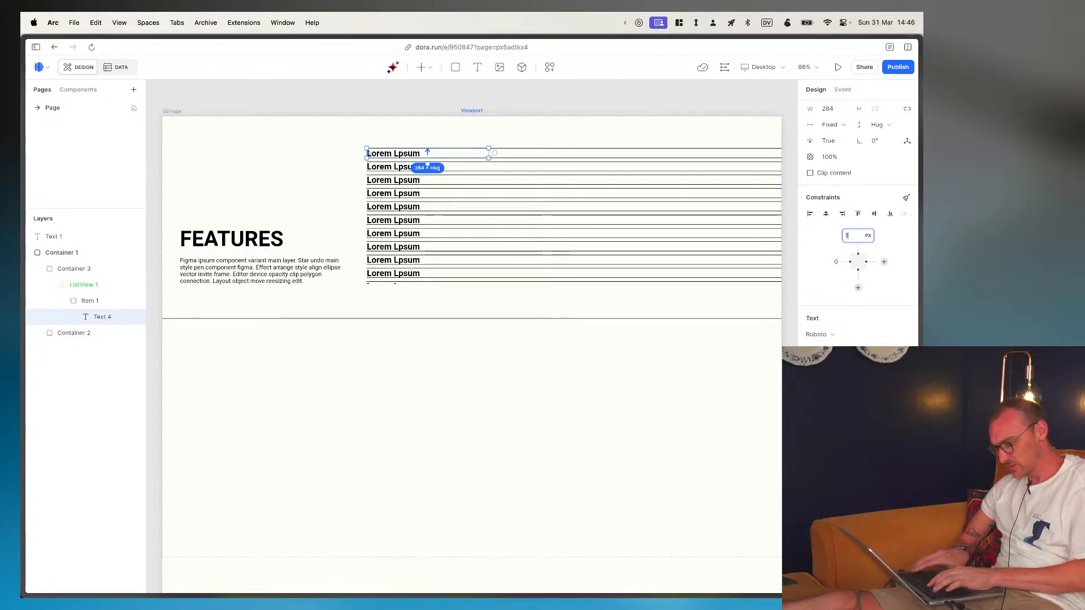
{"action": "key", "text": "Return"}
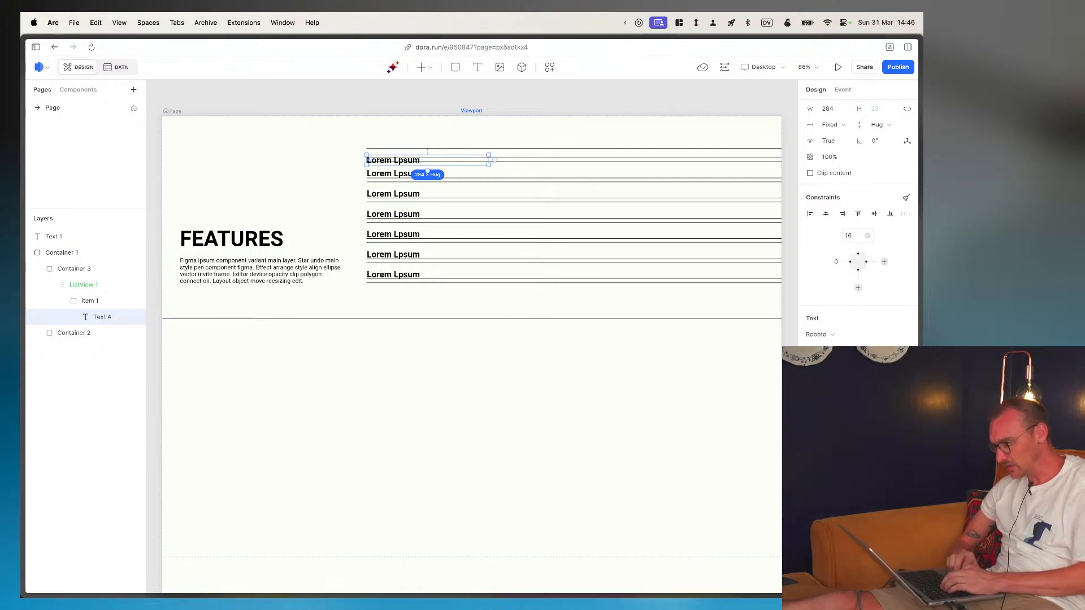
- Anchor the item text to the list item's lower edge with an offset of 16 px
{"action": "left_click", "coordinate": [858, 289]}
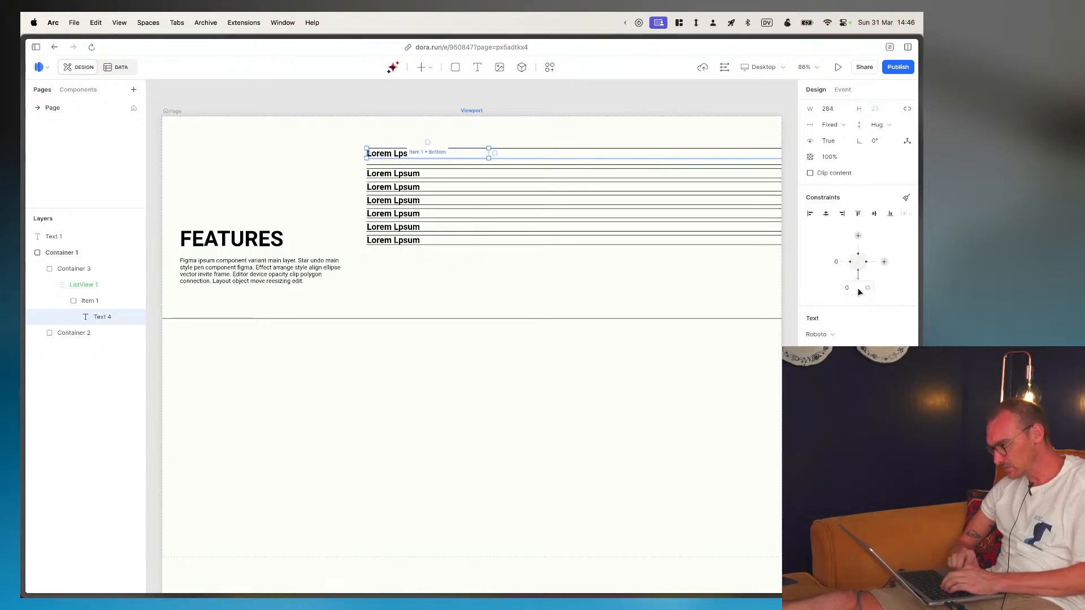
{"action": "left_click", "coordinate": [857, 288]}
{"action": "type", "text": "16"}
{"action": "key", "text": "Return"}
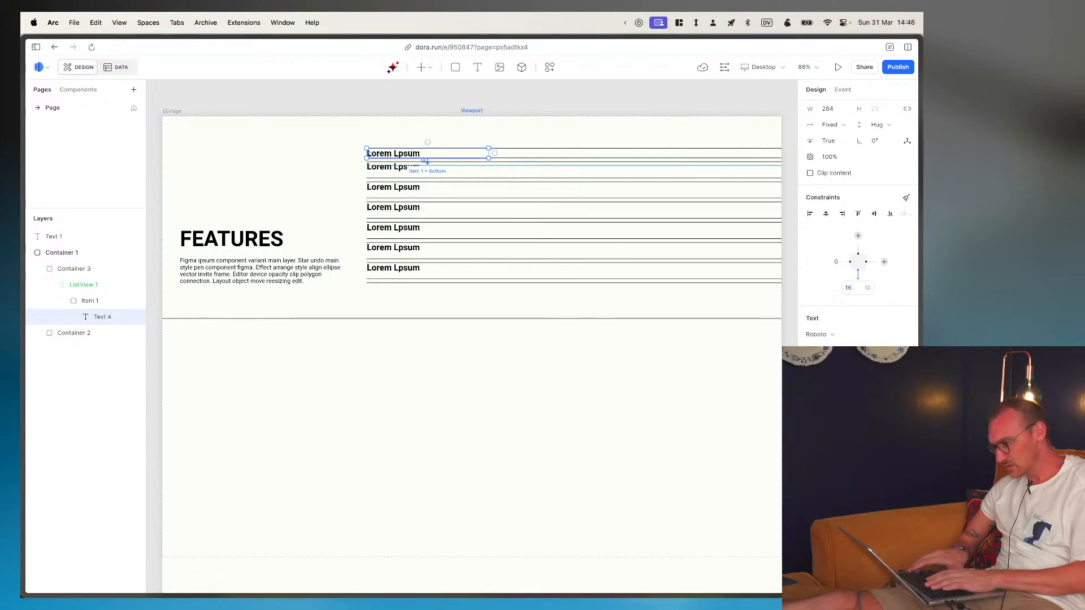
{"action": "left_click", "coordinate": [868, 288]}
{"action": "left_click", "coordinate": [855, 288]}
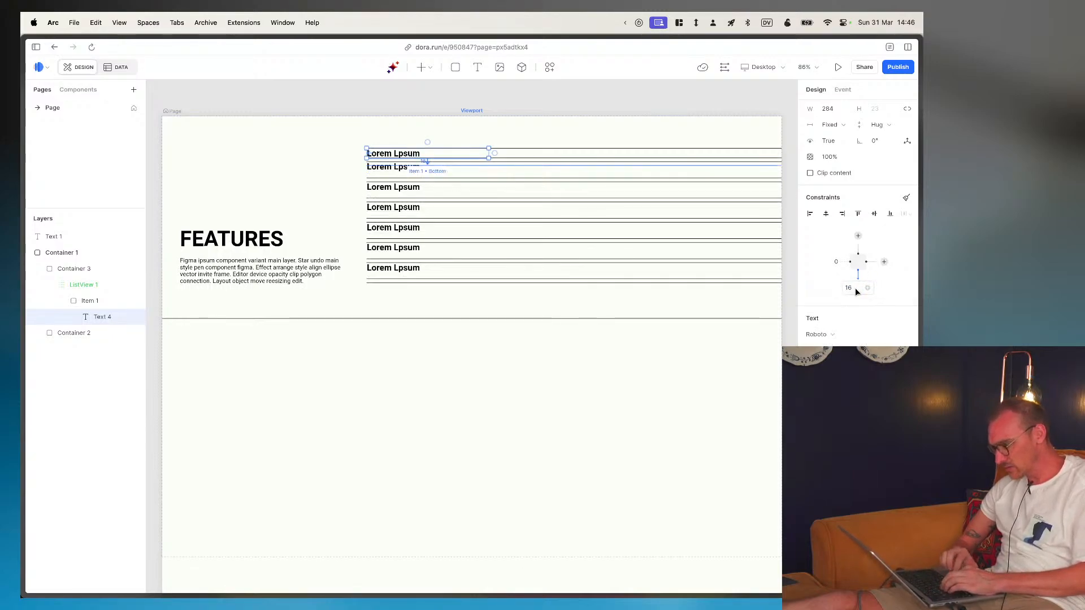
{"action": "left_click", "coordinate": [855, 289]}
{"action": "type", "text": "16"}
{"action": "key", "text": "Return"}
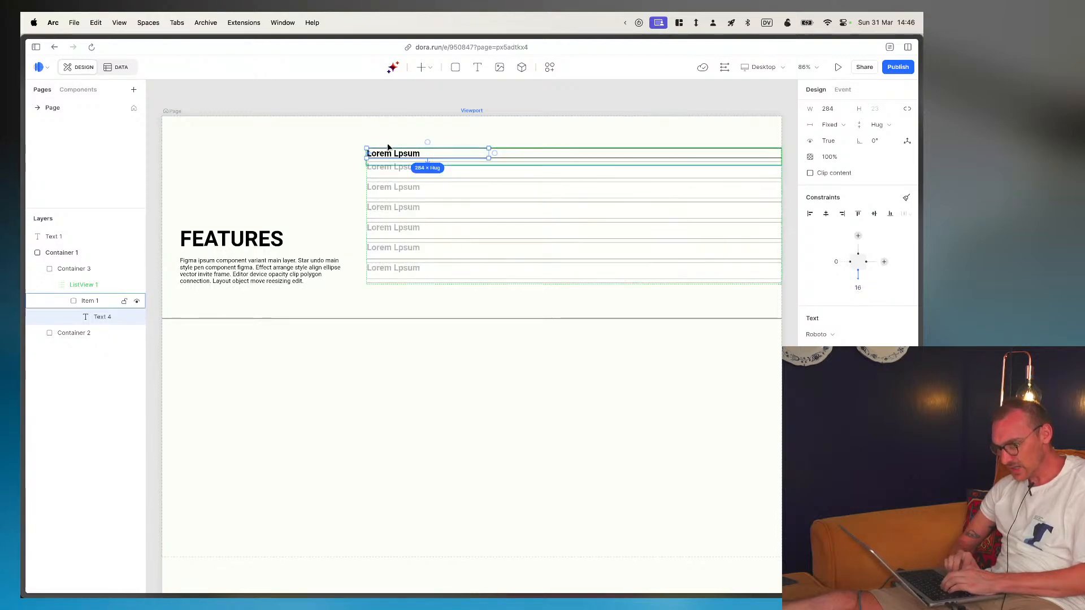
- Set the item text's width to Fill space and stretch its height to 38
{"action": "left_click", "coordinate": [89, 302]}
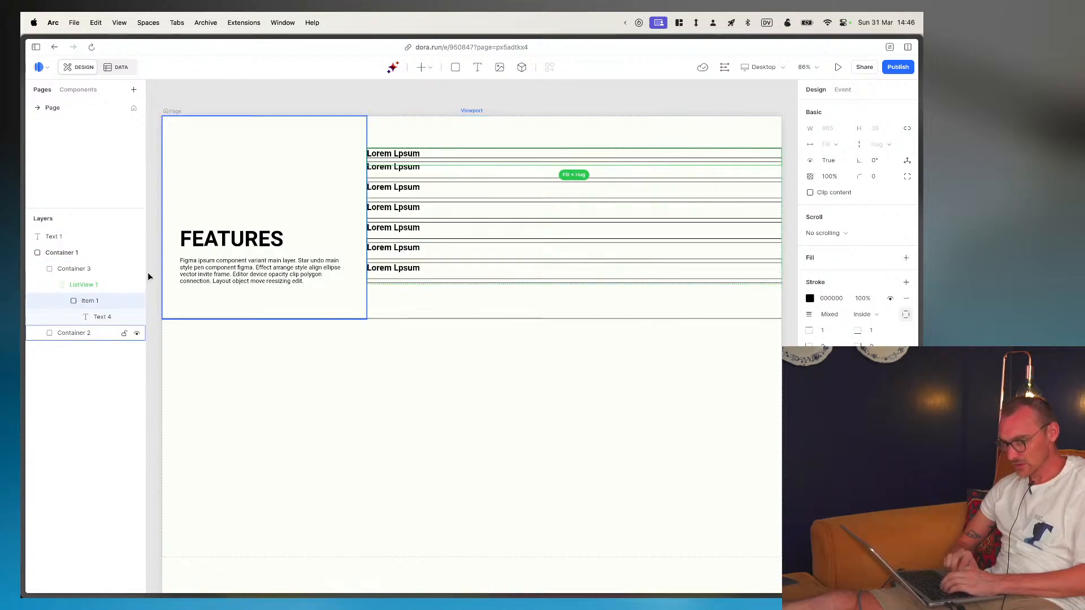
{"action": "left_click", "coordinate": [80, 318]}
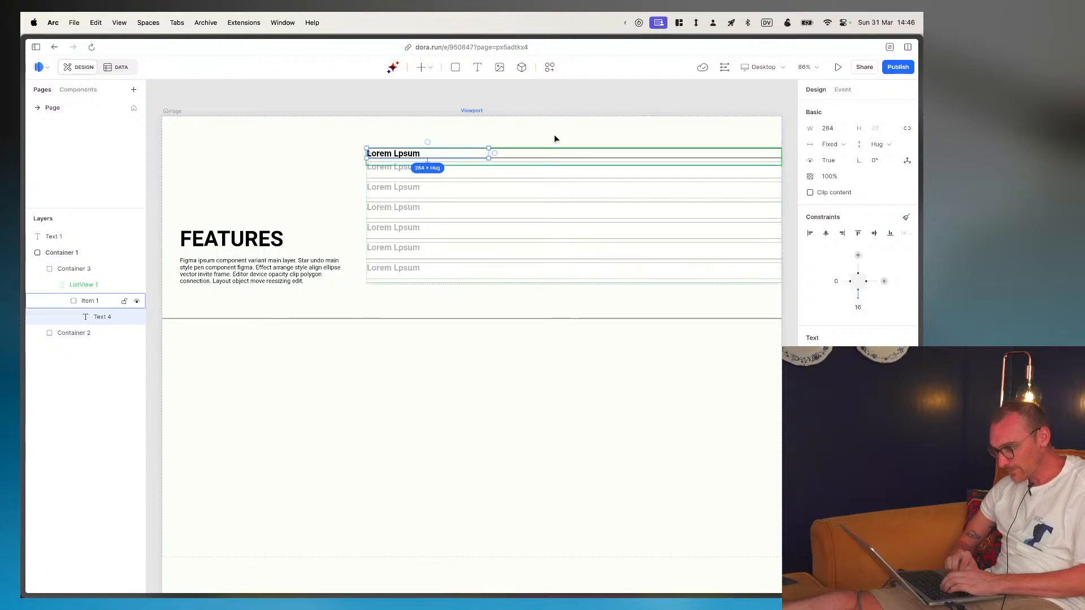
{"action": "left_click", "coordinate": [846, 145]}
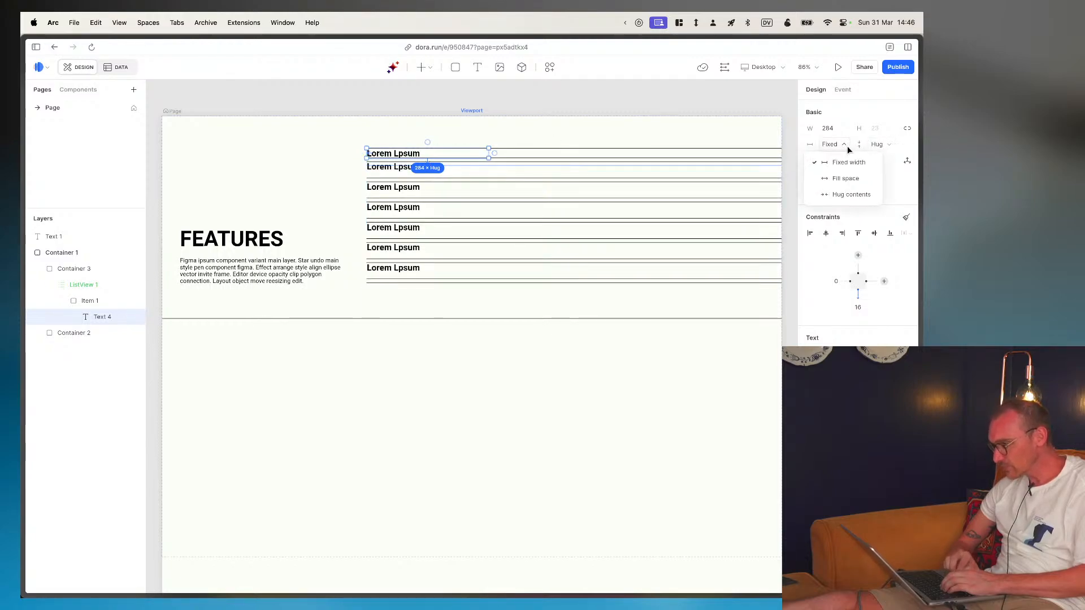
{"action": "left_click", "coordinate": [845, 174]}
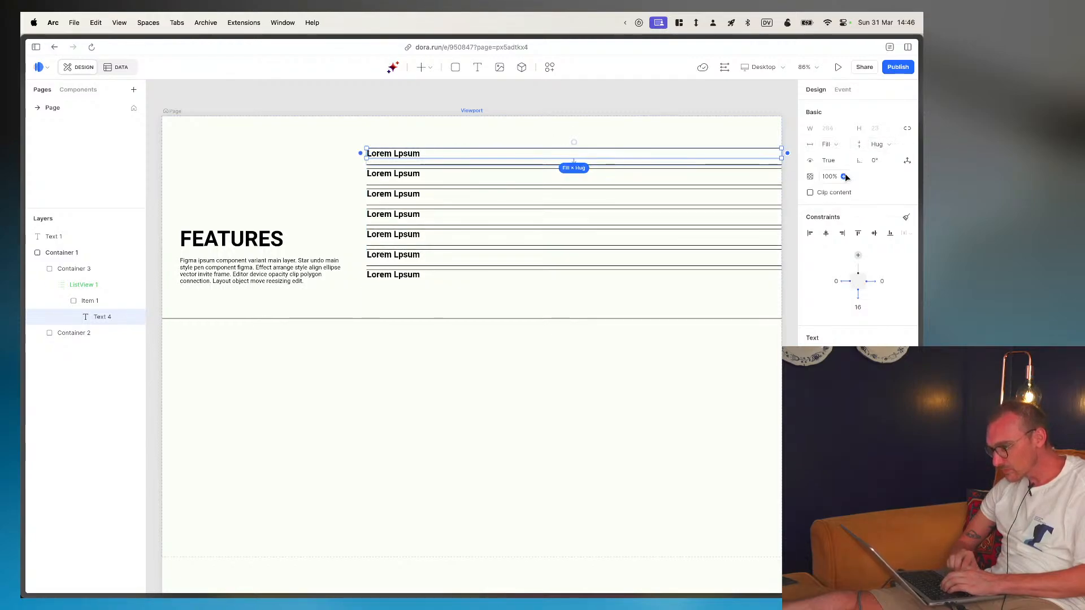
{"action": "mouse_move", "coordinate": [594, 159]}
{"action": "left_mouse_down"}
{"action": "mouse_move", "coordinate": [594, 179]}
{"action": "mouse_move", "coordinate": [594, 166]}
{"action": "left_mouse_up"}
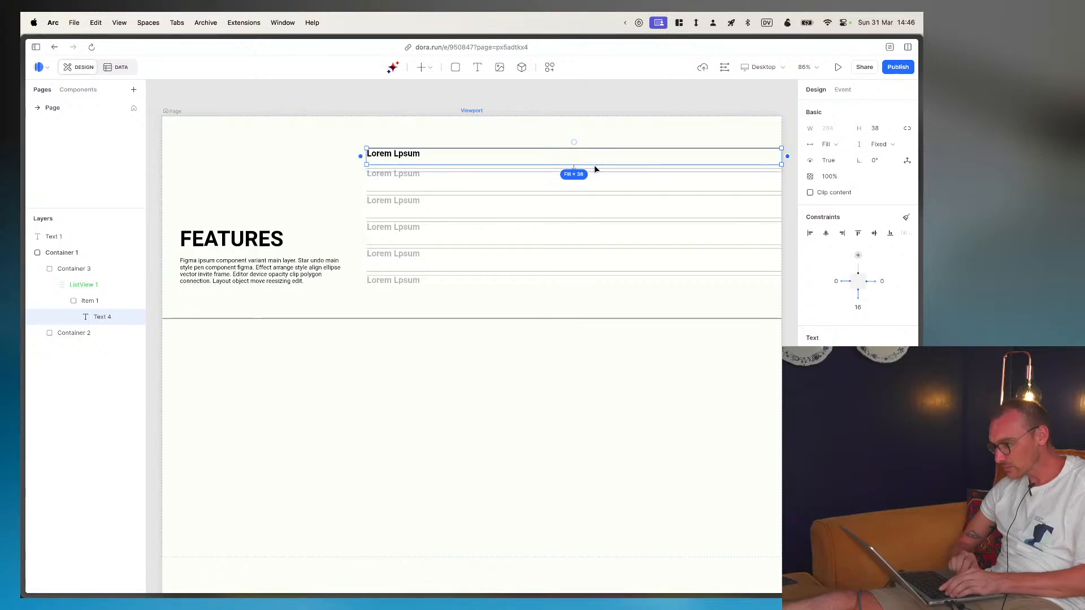
- Inspect the second ENCRYPTION row in Figma, then stretch the item text's height in Dora to about 53
{"action": "key", "text": "super+Tab"}
{"action": "key", "text": "Escape"}
{"action": "key", "text": "Escape"}
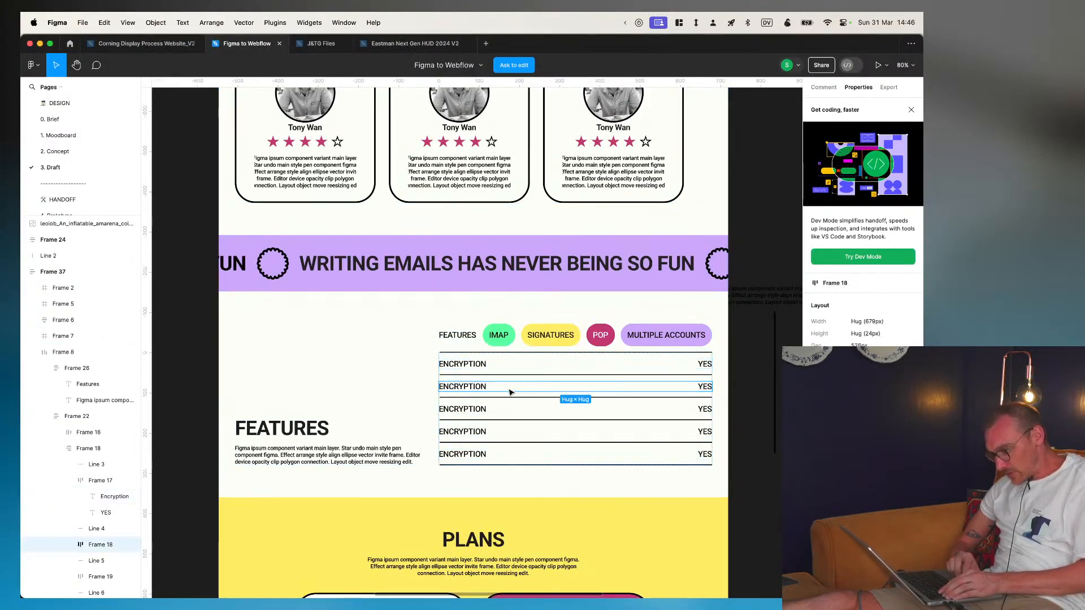
{"action": "left_click", "coordinate": [468, 389]}
{"action": "left_click", "coordinate": [469, 389]}
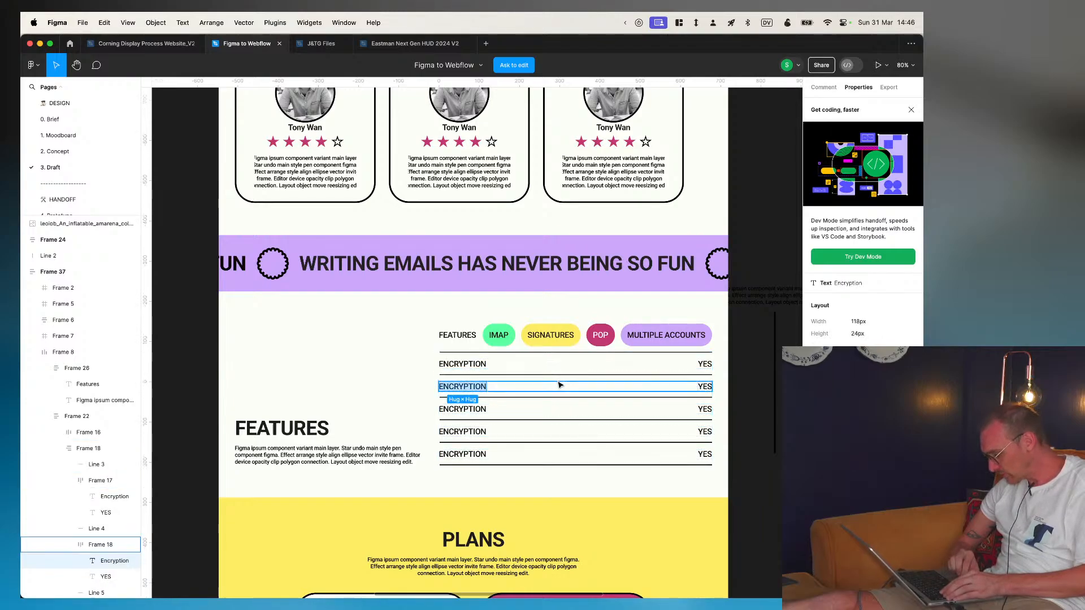
{"action": "key", "text": "super+Tab"}
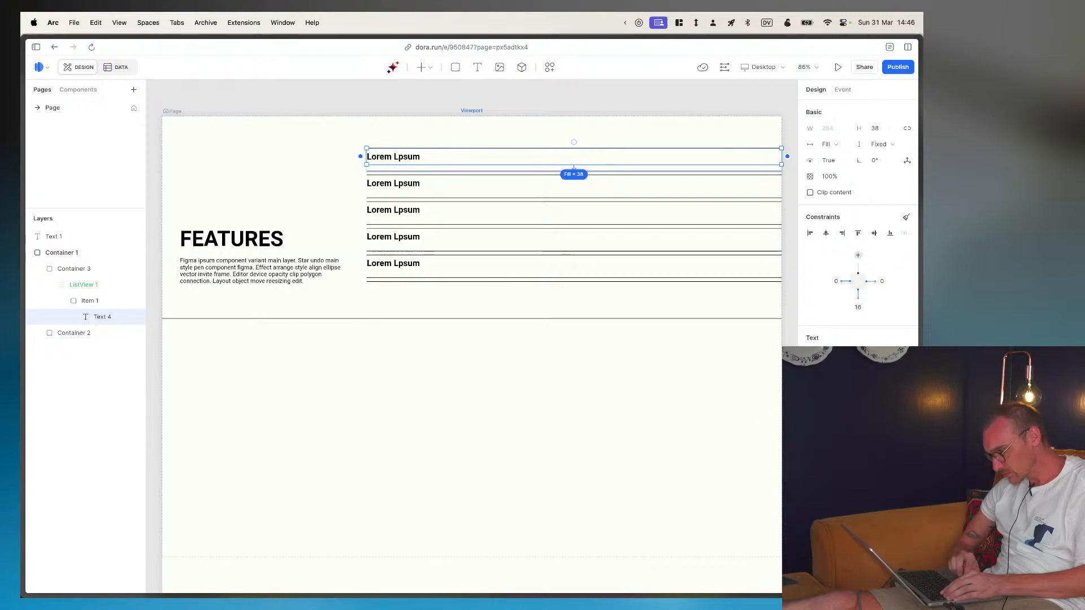
{"action": "left_click", "coordinate": [438, 141]}
{"action": "left_click", "coordinate": [306, 168]}
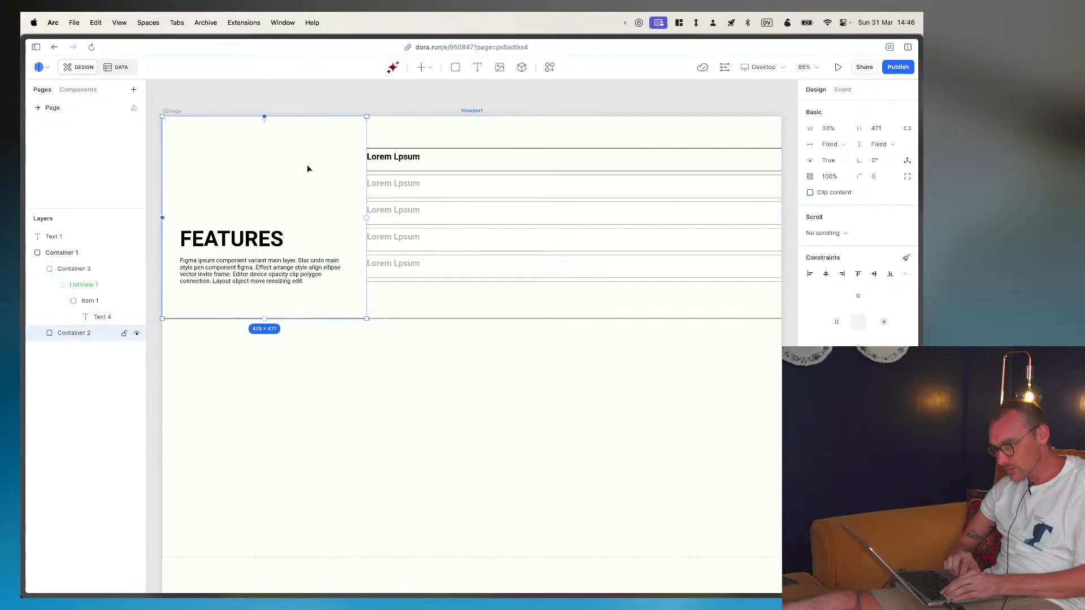
{"action": "left_click", "coordinate": [394, 162]}
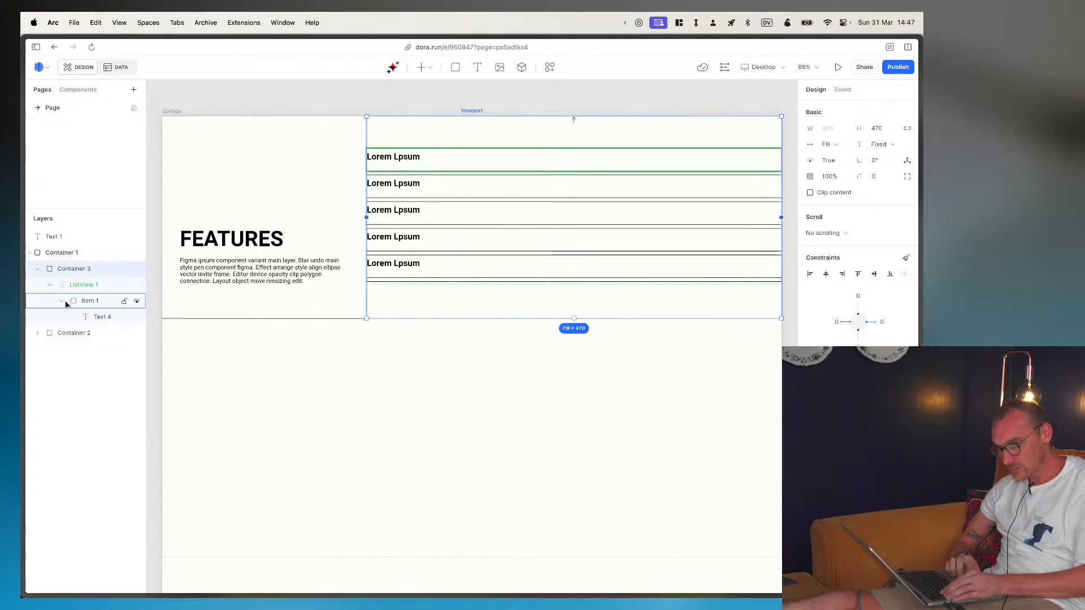
{"action": "left_click", "coordinate": [98, 300]}
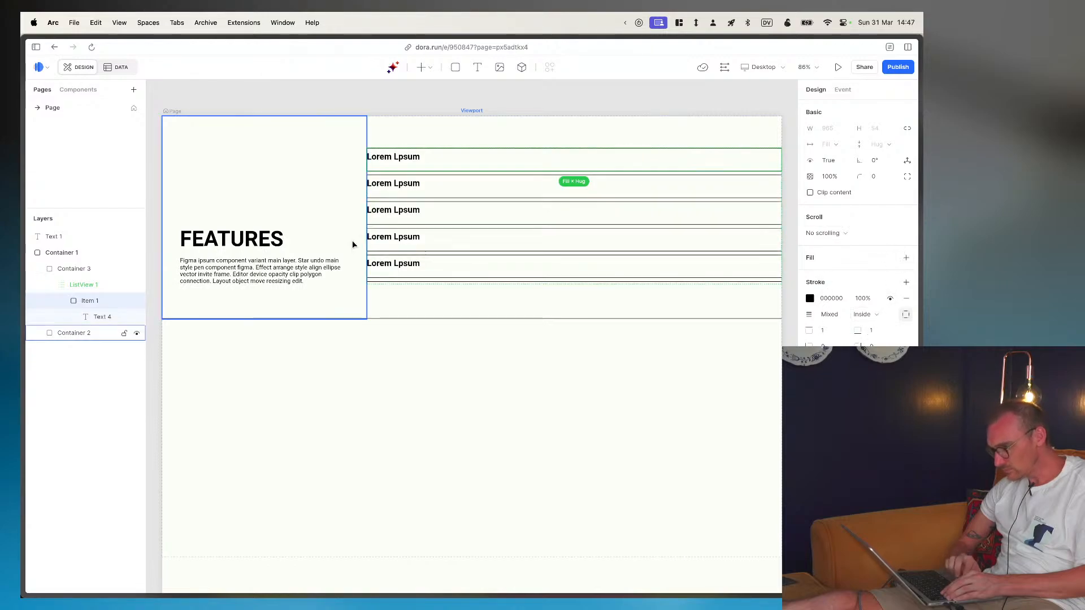
{"action": "left_click", "coordinate": [95, 315]}
{"action": "mouse_move", "coordinate": [576, 166]}
{"action": "left_mouse_down"}
{"action": "mouse_move", "coordinate": [574, 205]}
{"action": "mouse_move", "coordinate": [575, 173]}
{"action": "left_mouse_up"}
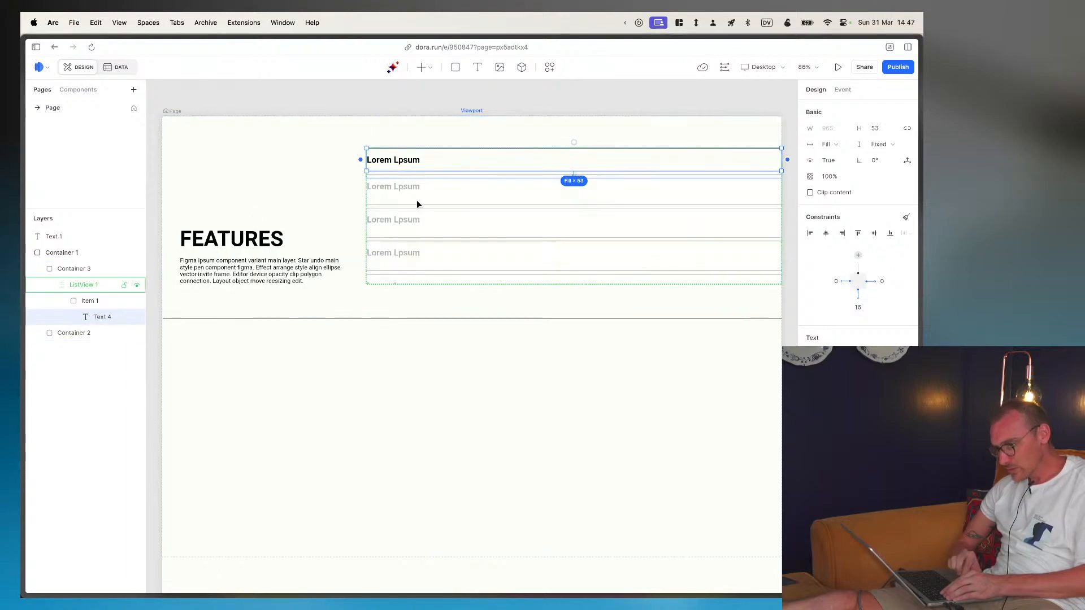
{"action": "left_click", "coordinate": [90, 302]}
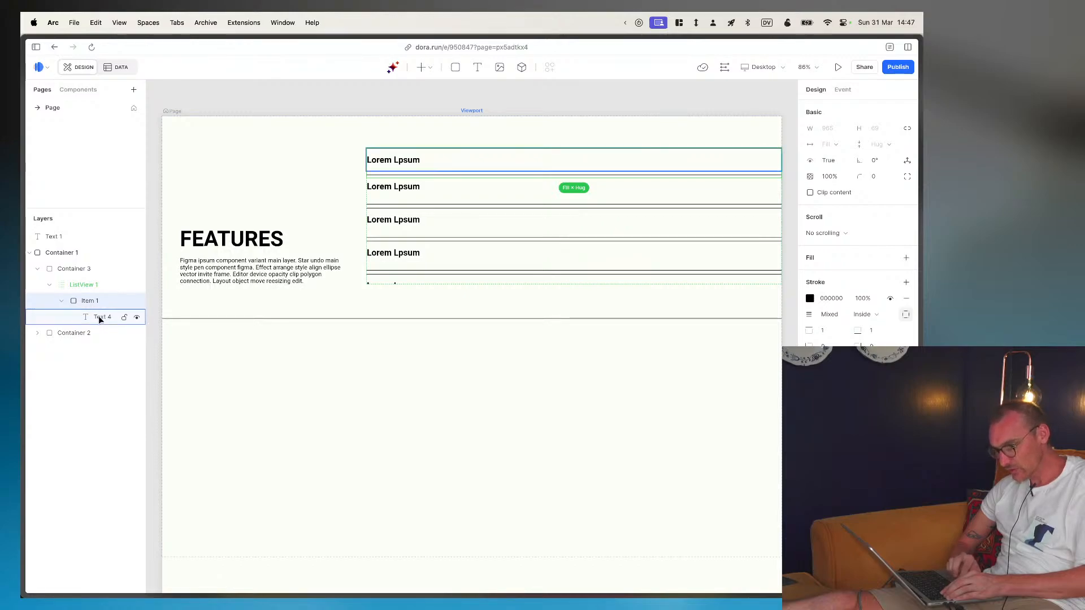
{"action": "left_click", "coordinate": [100, 318]}
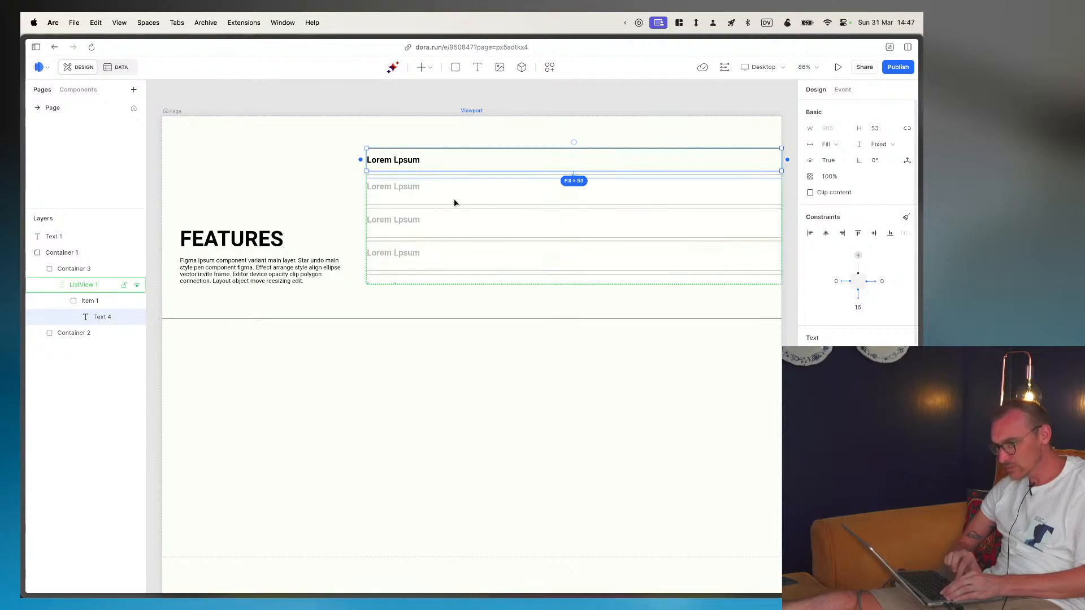
- Publish the site online and open its published page to view the live feature list
{"action": "left_click", "coordinate": [100, 286]}
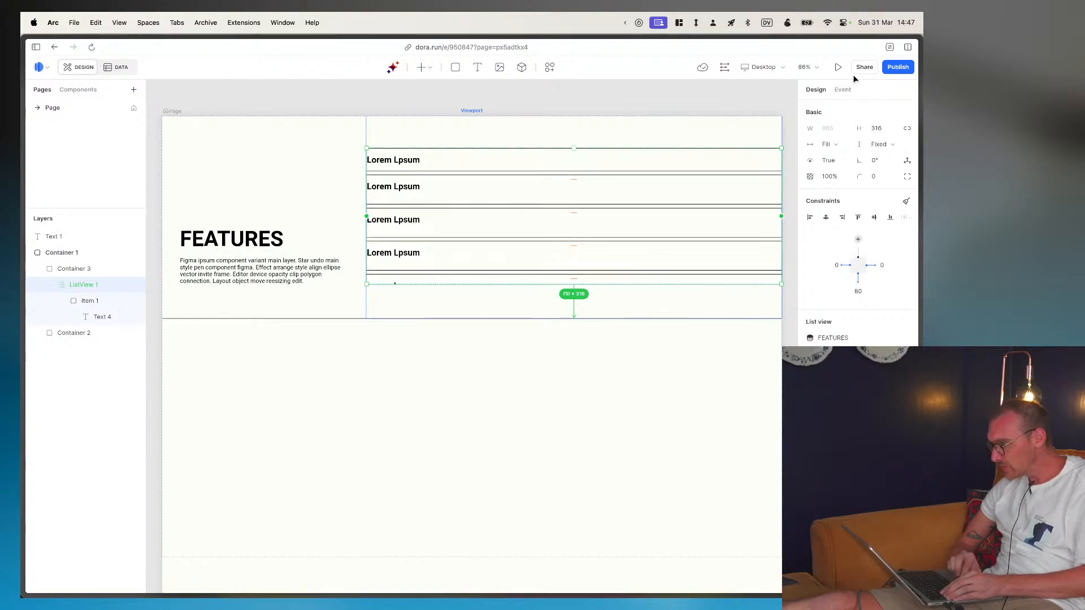
{"action": "left_click", "coordinate": [894, 68]}
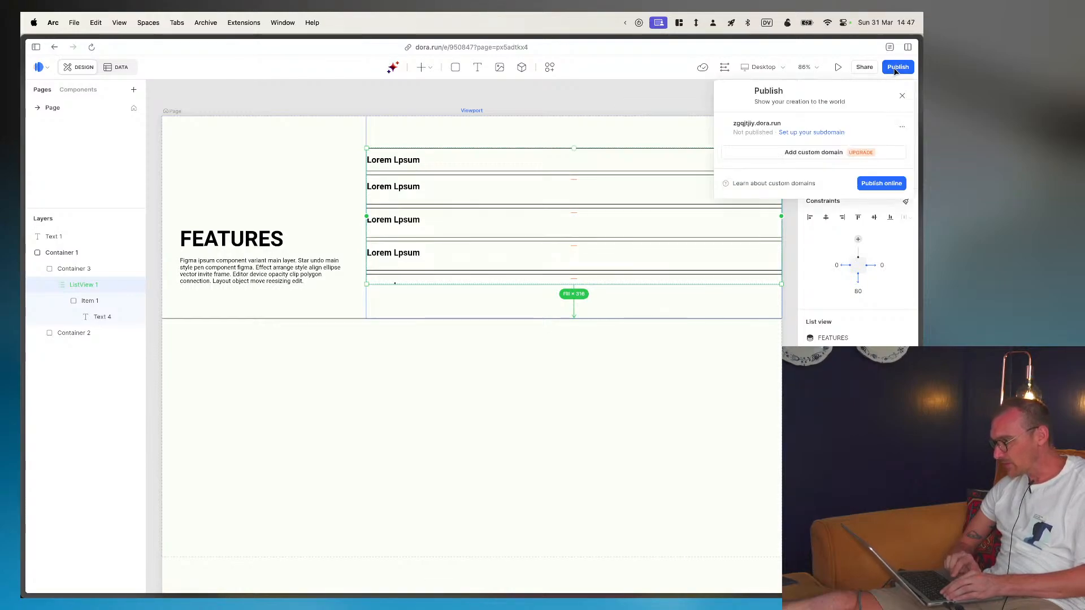
{"action": "left_click", "coordinate": [888, 188]}
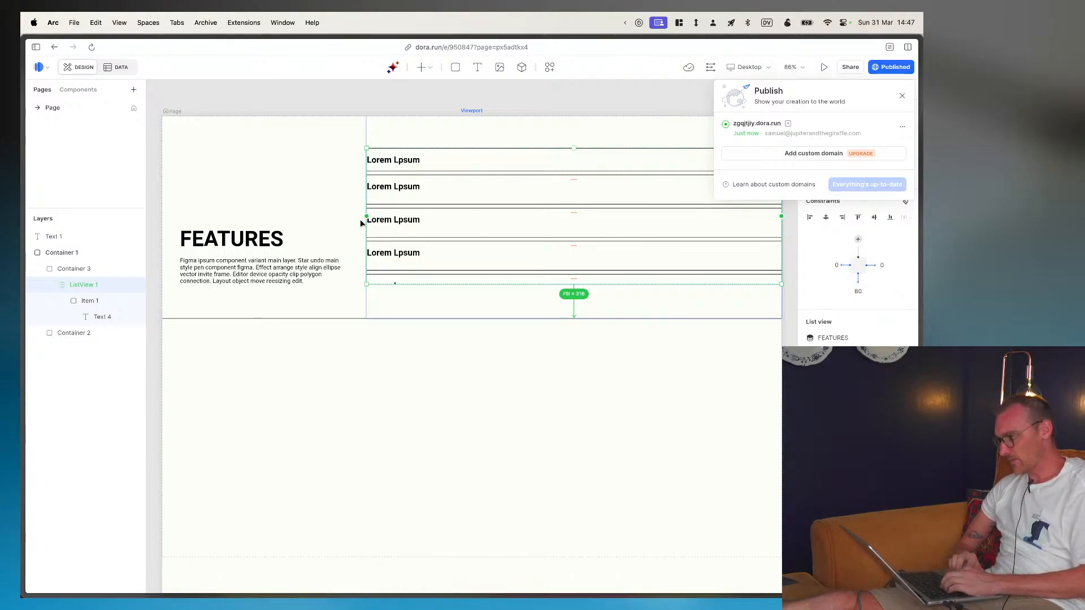
{"action": "left_click", "coordinate": [788, 124]}
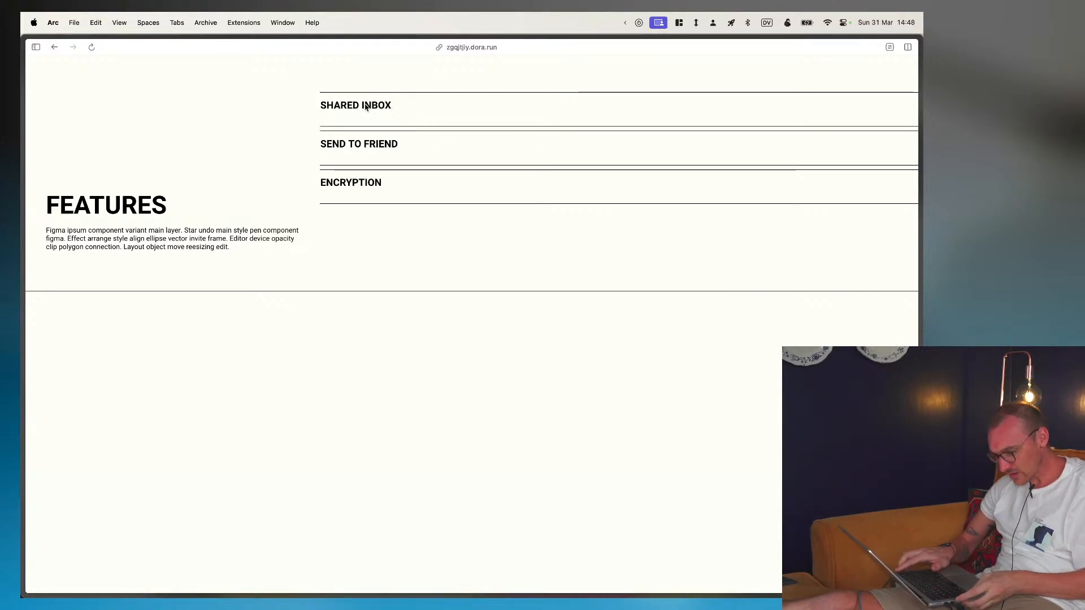
- Inspect the published page's code, expanding the flt-glass-pane element and the seo-content div with its paragraph text
{"action": "key", "text": "super+alt+i"}
{"action": "key", "text": "super+shift+c"}
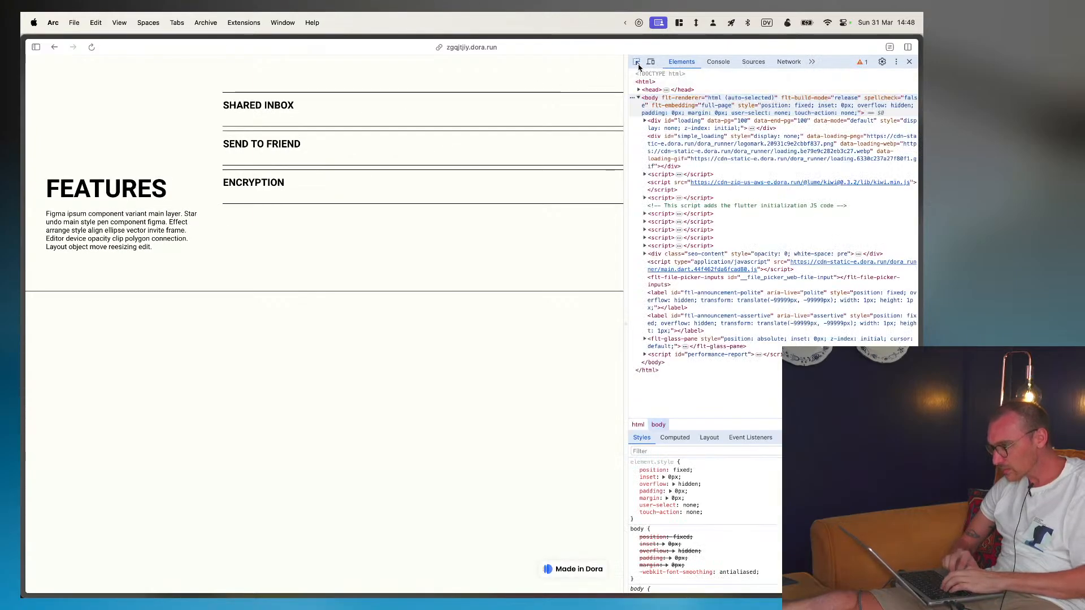
{"action": "left_click", "coordinate": [259, 112]}
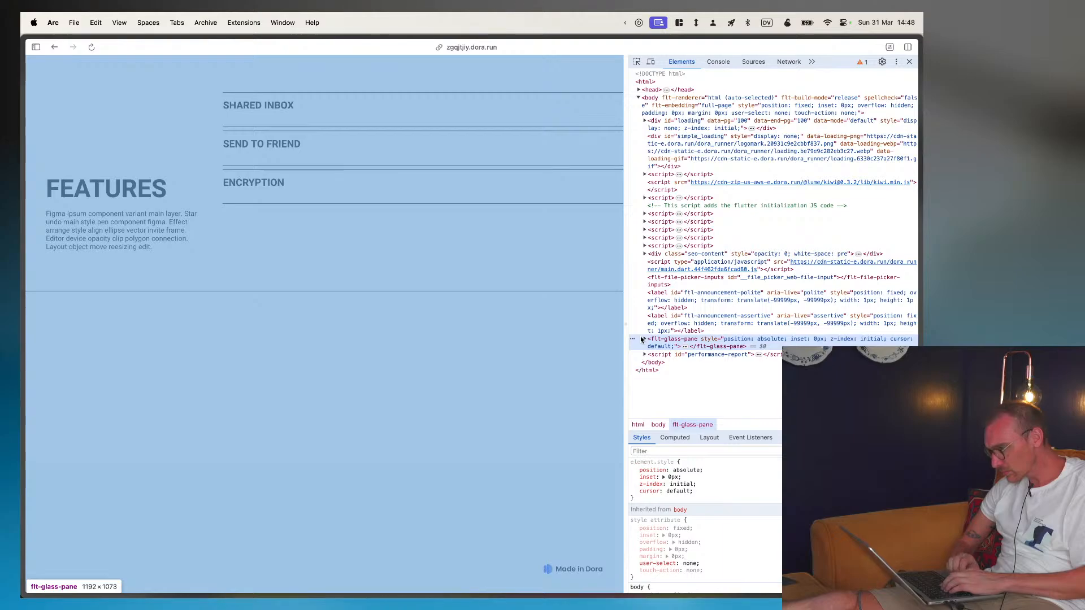
{"action": "left_click", "coordinate": [645, 339]}
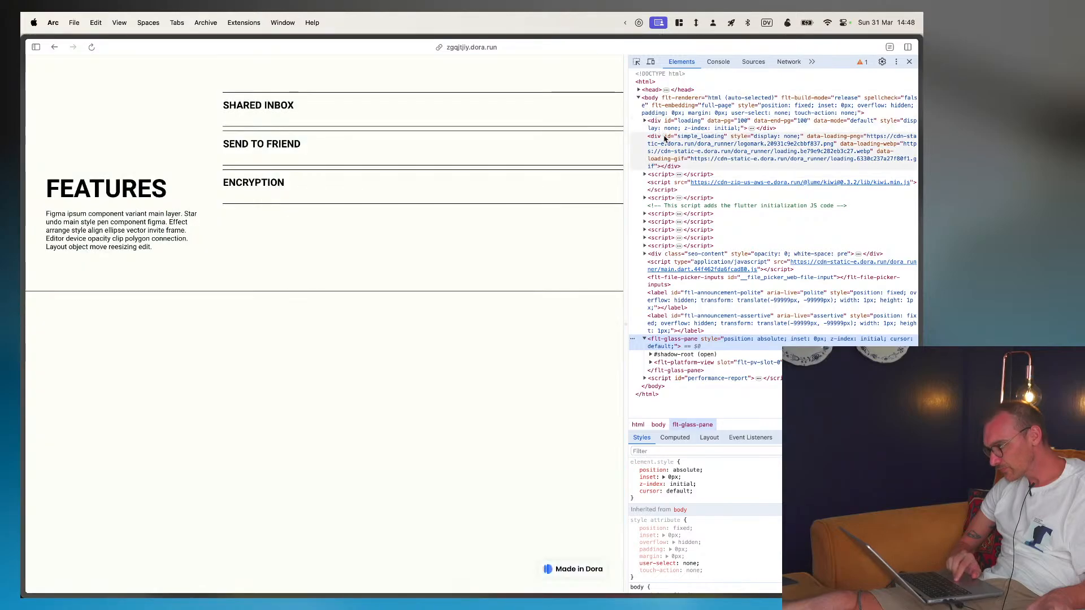
{"action": "double_click", "coordinate": [658, 254]}
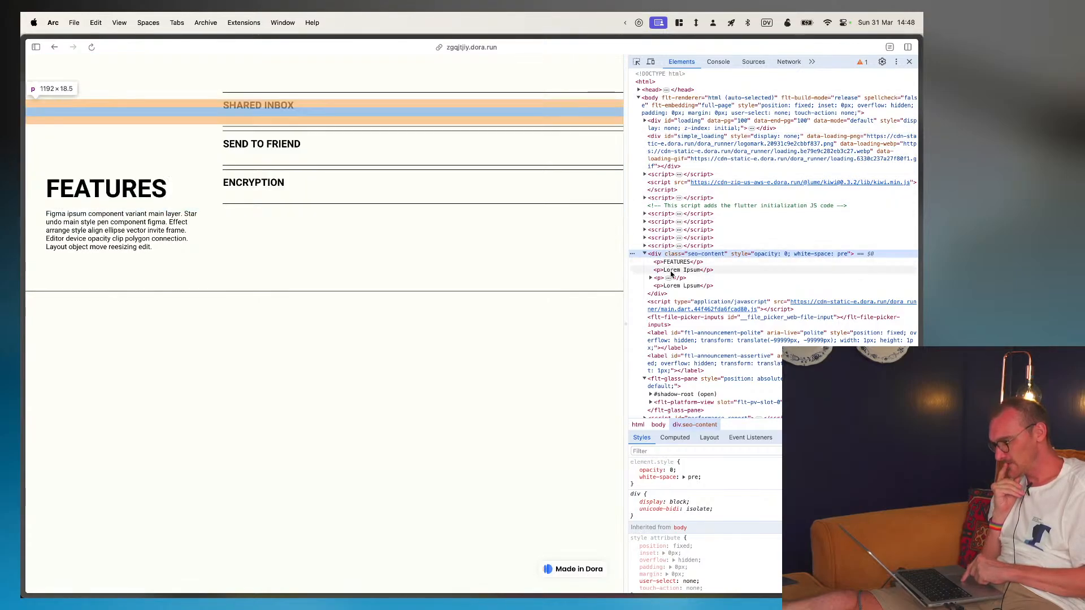
{"action": "left_click", "coordinate": [650, 278]}
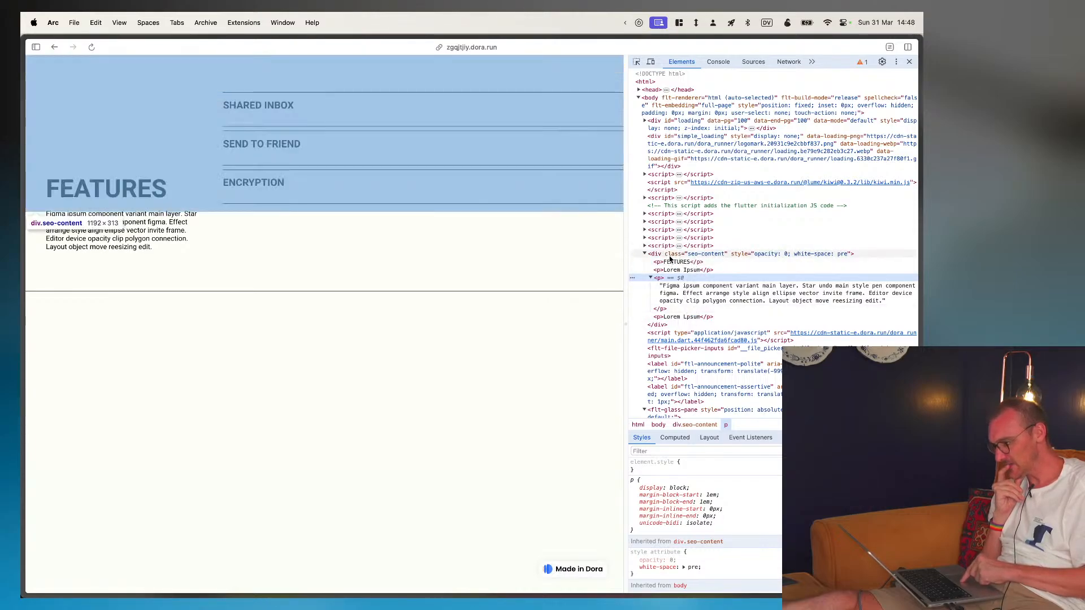
- Try disabling the opacity and white-space styles of the seo-content div
{"action": "left_click", "coordinate": [670, 259]}
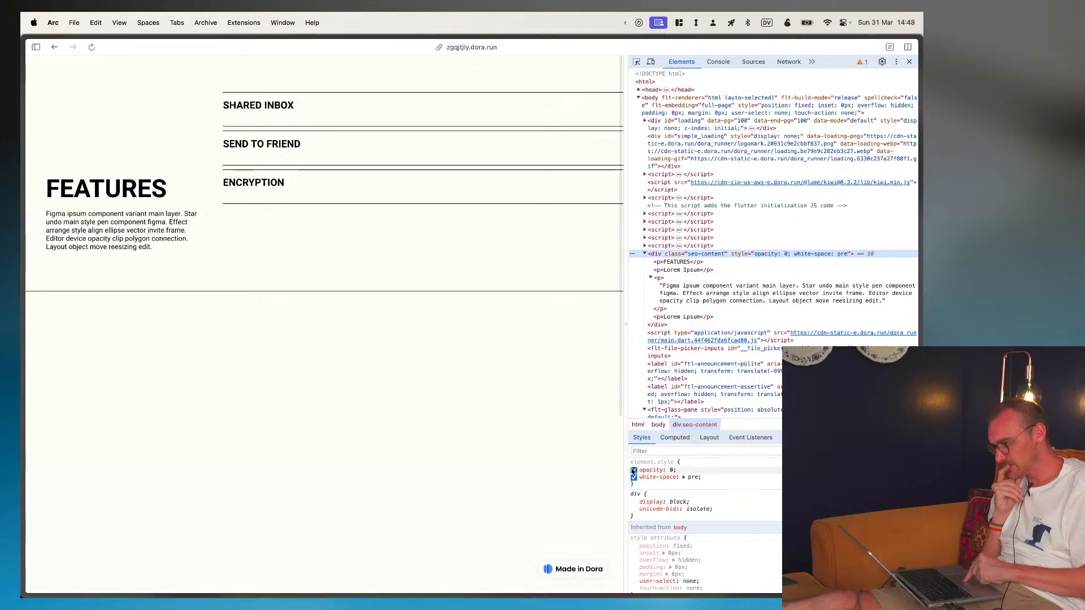
{"action": "left_click", "coordinate": [634, 470]}
{"action": "left_click", "coordinate": [633, 478]}
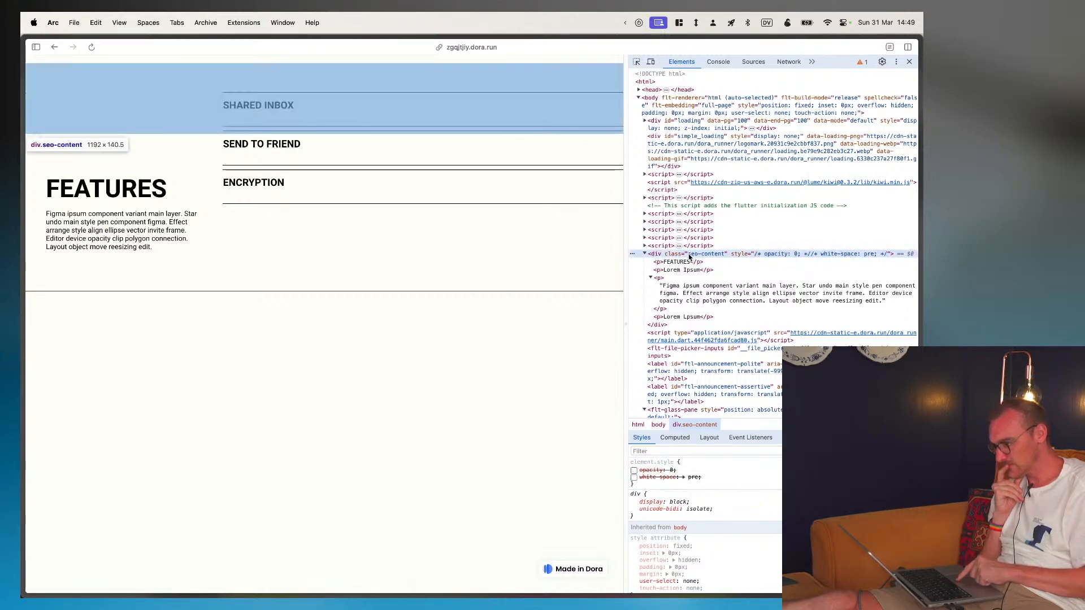
- Examine the flt-platform-view element and its inner div, and restart element picking on the page
{"action": "scroll", "coordinate": [706, 308], "scroll_direction": "down", "scroll_amount": 2}
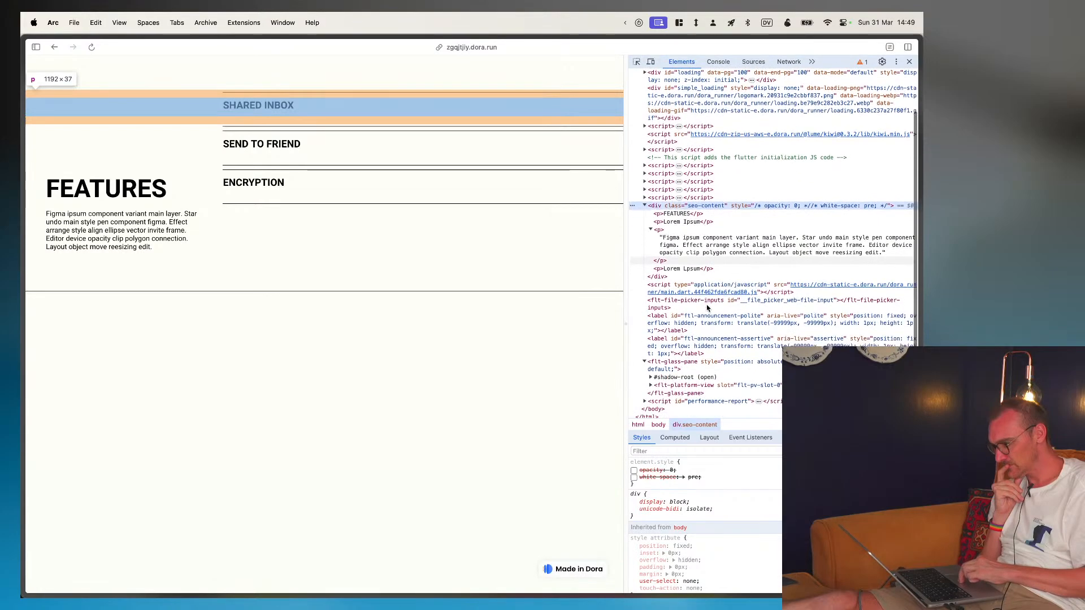
{"action": "scroll", "coordinate": [770, 537], "scroll_direction": "down", "scroll_amount": 3}
{"action": "scroll", "coordinate": [770, 537], "scroll_direction": "up", "scroll_amount": 3}
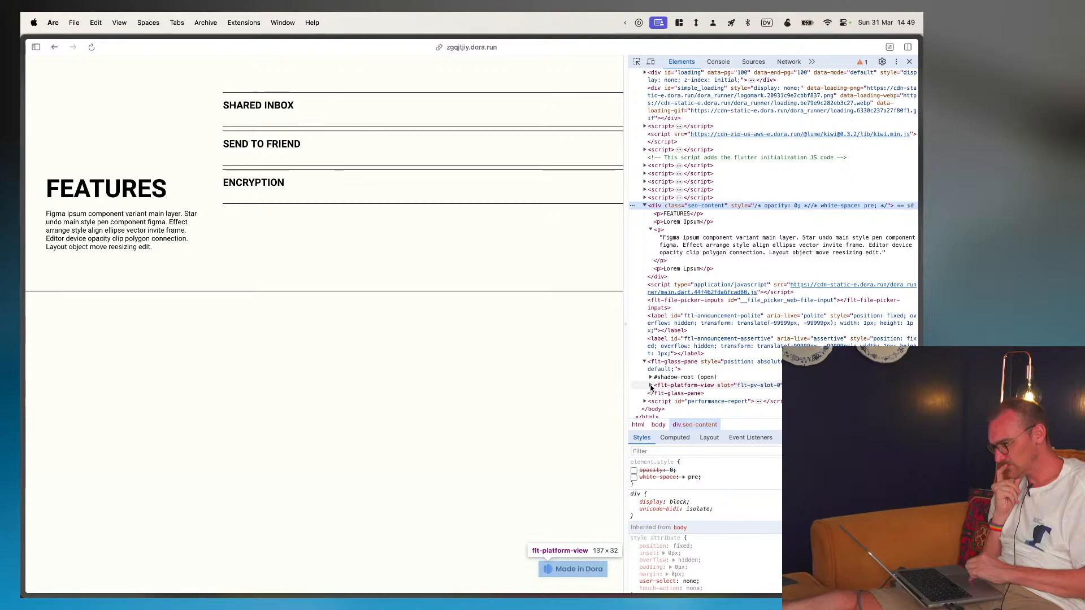
{"action": "left_click", "coordinate": [651, 386]}
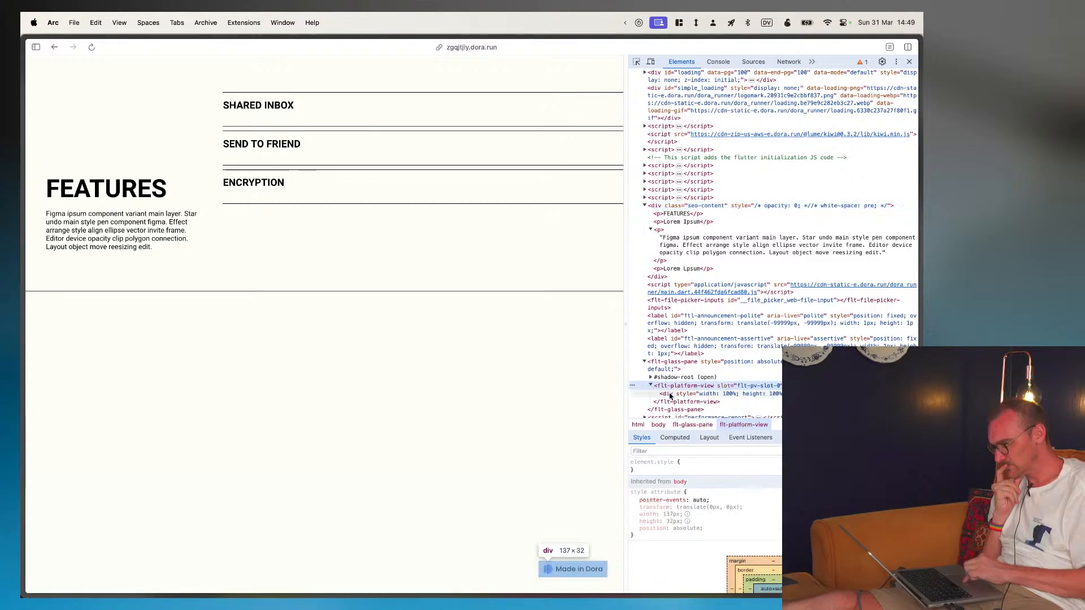
{"action": "left_click", "coordinate": [670, 394]}
{"action": "scroll", "coordinate": [671, 396], "scroll_direction": "down", "scroll_amount": 1}
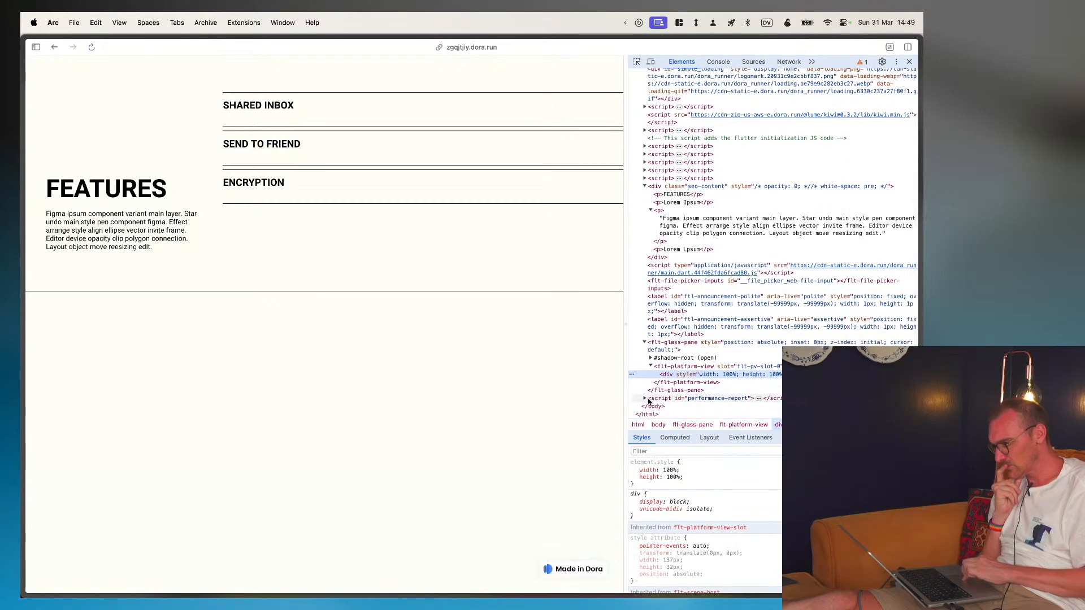
{"action": "left_click", "coordinate": [637, 62]}
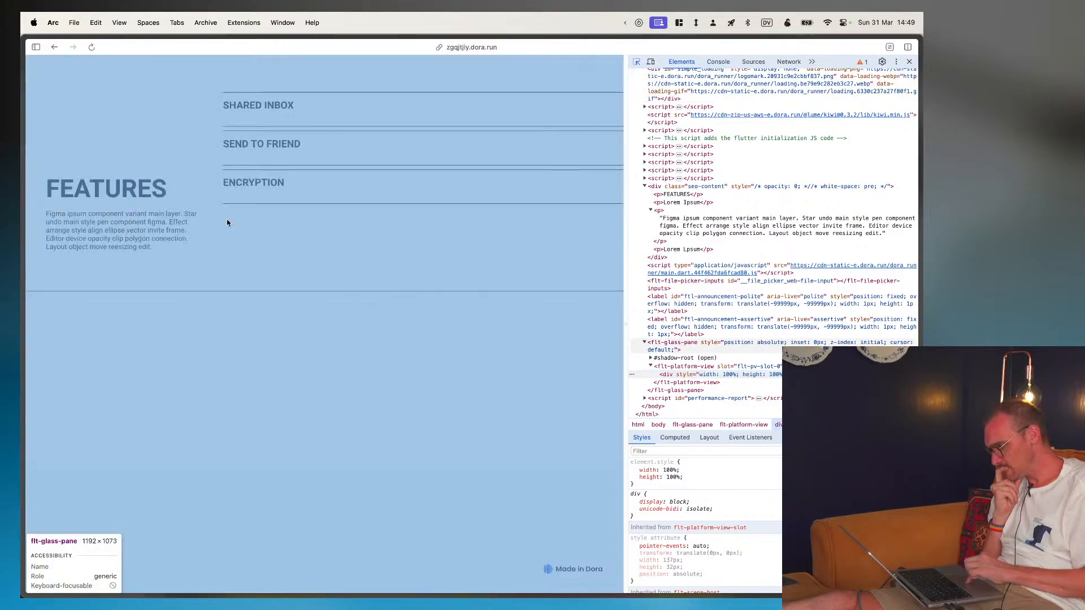
- Examine the picture element inside the loading div, and collapse both again
{"action": "scroll", "coordinate": [756, 234], "scroll_direction": "up", "scroll_amount": 3}
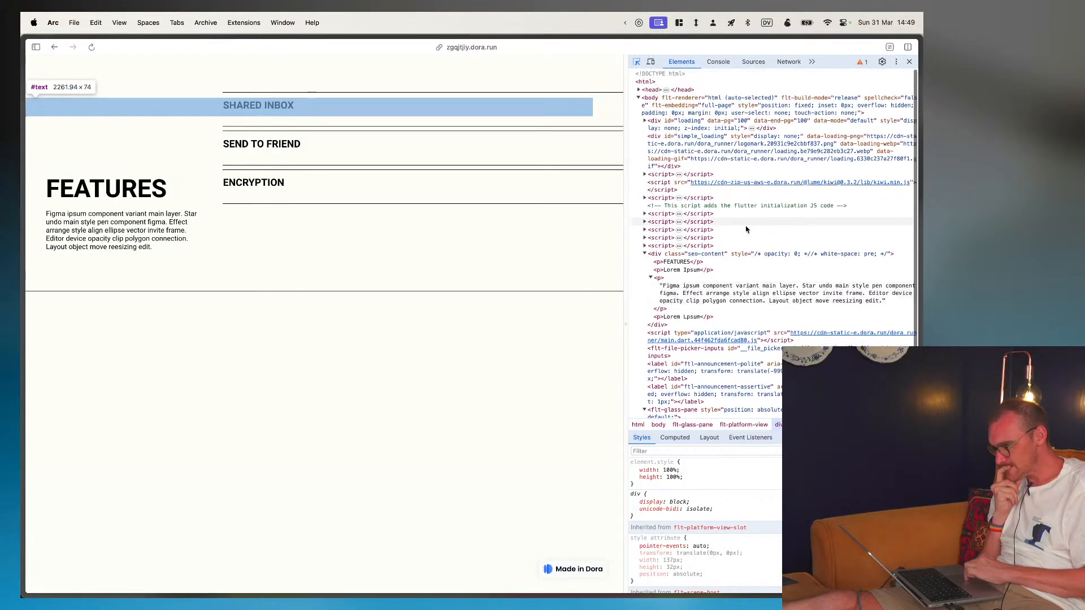
{"action": "left_click", "coordinate": [644, 120]}
{"action": "left_click", "coordinate": [651, 137]}
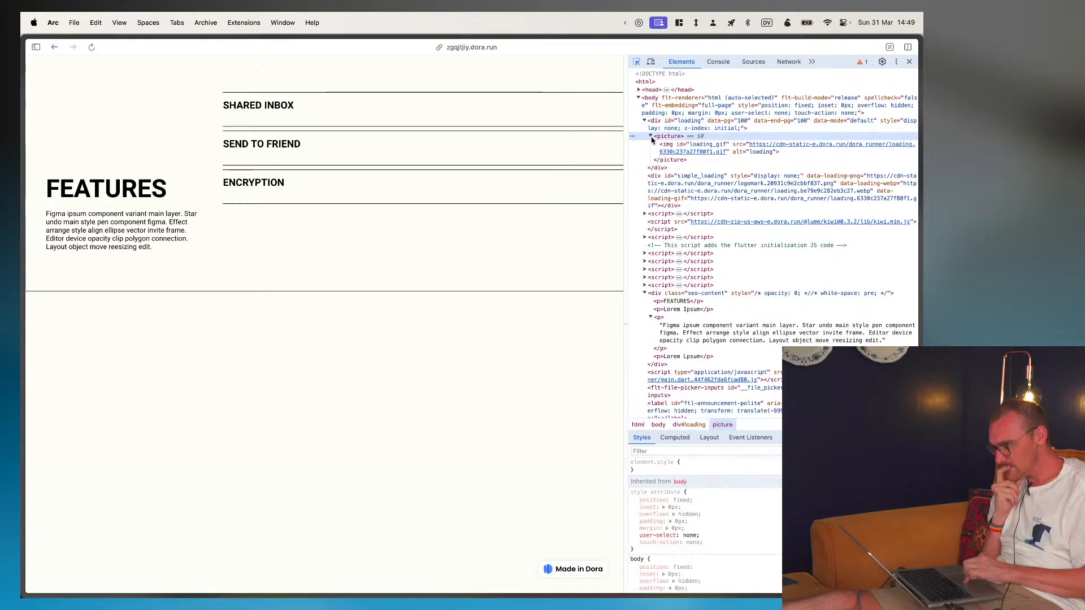
{"action": "left_click", "coordinate": [651, 137]}
{"action": "left_click", "coordinate": [645, 122]}
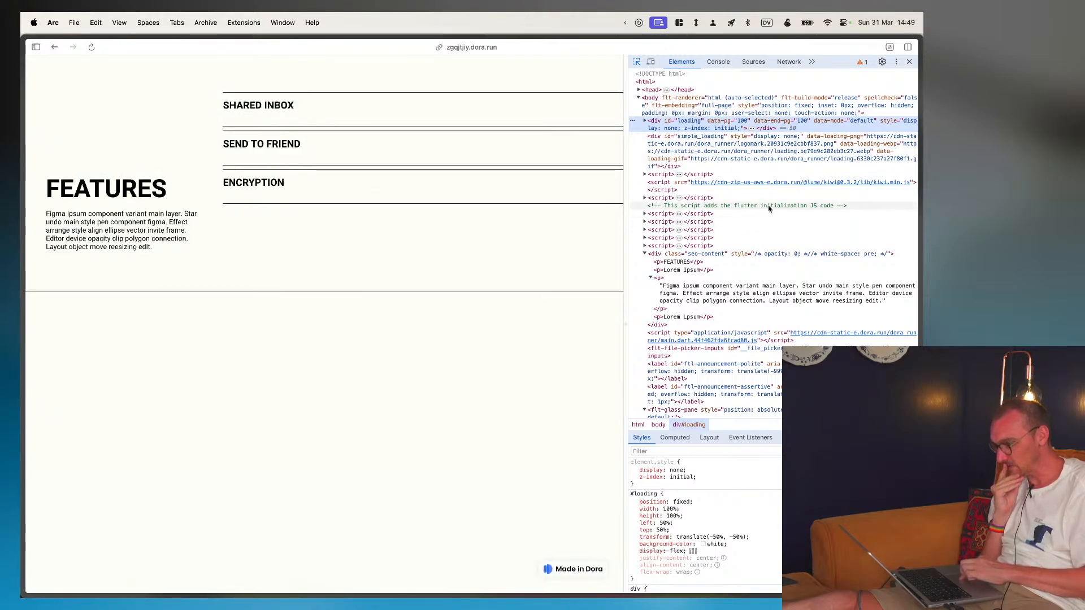
- Look through the rest of the page code and examine the performance-report script
{"action": "scroll", "coordinate": [664, 209], "scroll_direction": "down", "scroll_amount": 3}
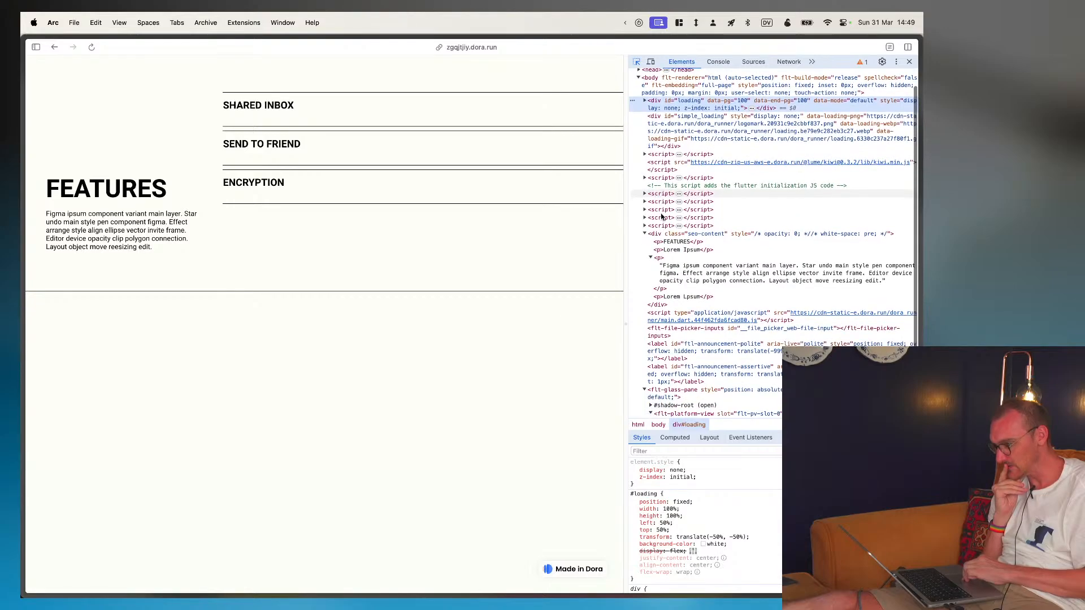
{"action": "scroll", "coordinate": [661, 213], "scroll_direction": "down", "scroll_amount": 1}
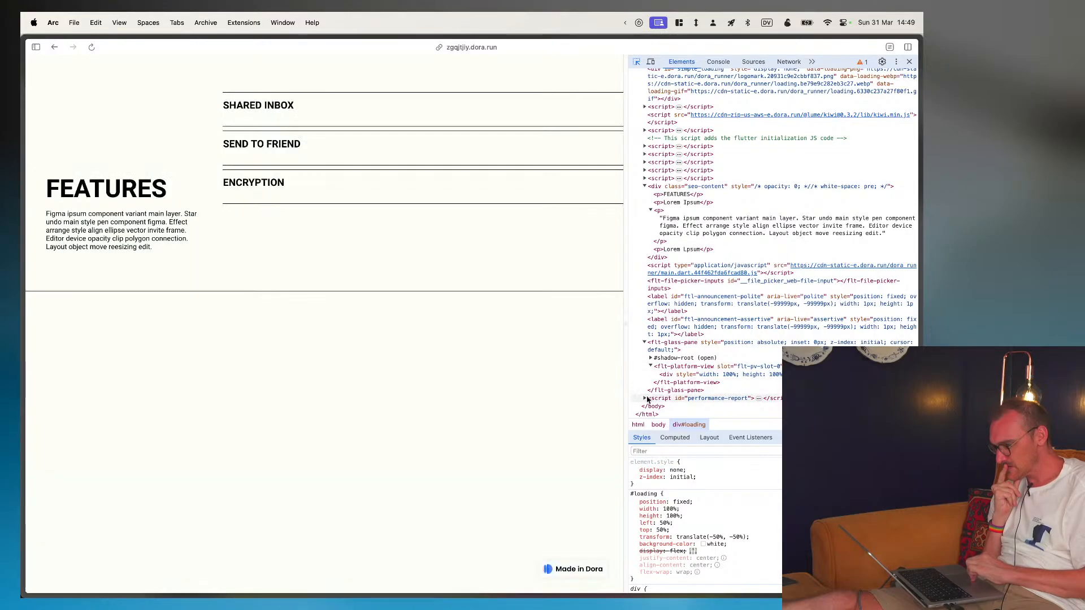
{"action": "left_click", "coordinate": [645, 399]}
{"action": "scroll", "coordinate": [644, 399], "scroll_direction": "down", "scroll_amount": 1}
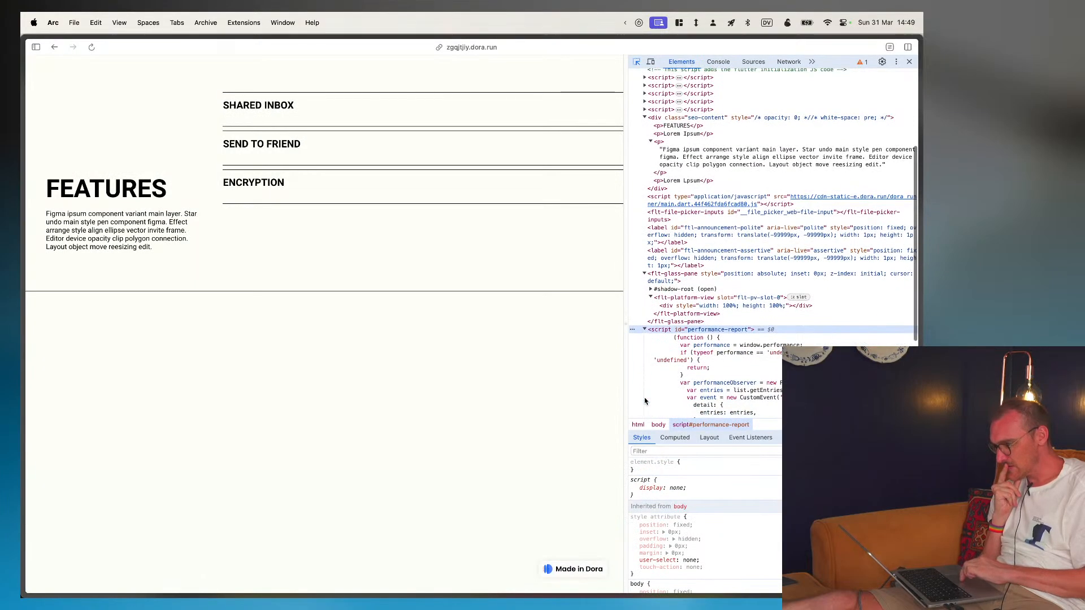
{"action": "scroll", "coordinate": [645, 400], "scroll_direction": "up", "scroll_amount": 2}
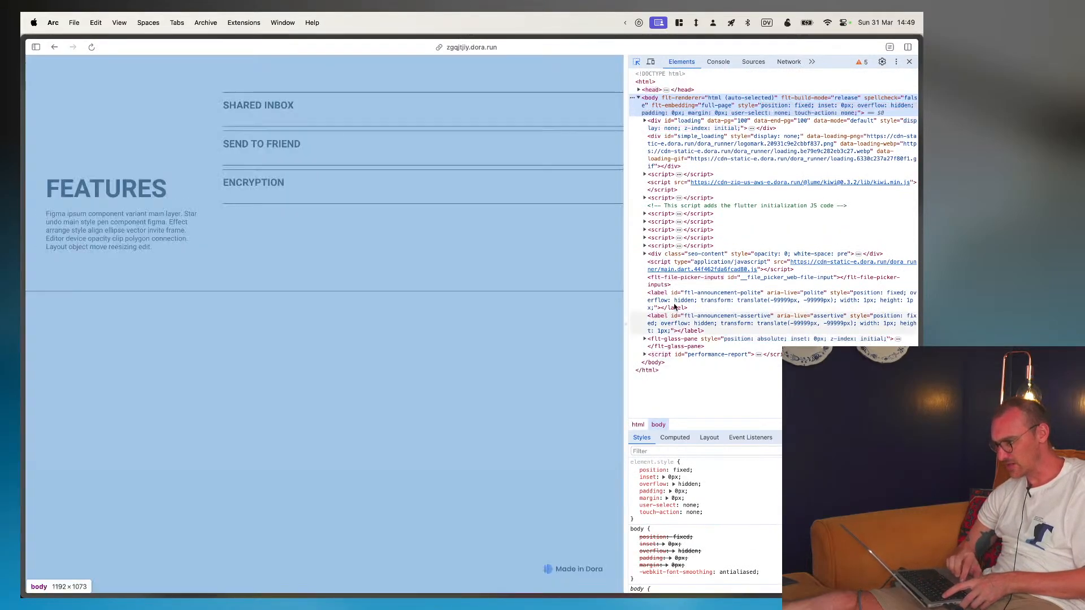
- Reload the published page and examine the glass pane's shadow root, including its flt-scene-host and flt-ruler-host elements
{"action": "key", "text": "super+r"}
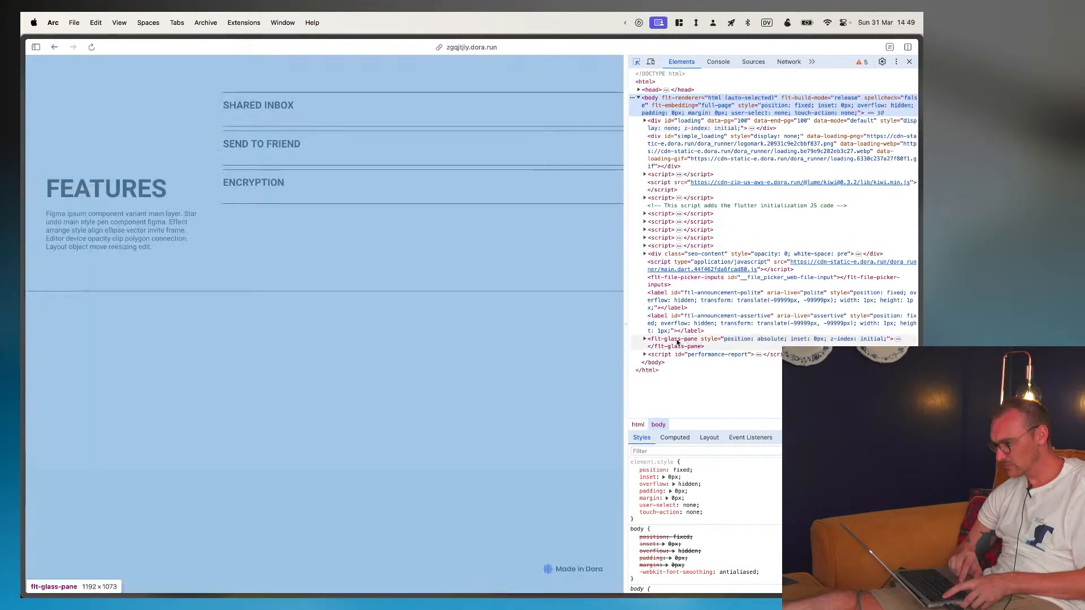
{"action": "left_click", "coordinate": [644, 339]}
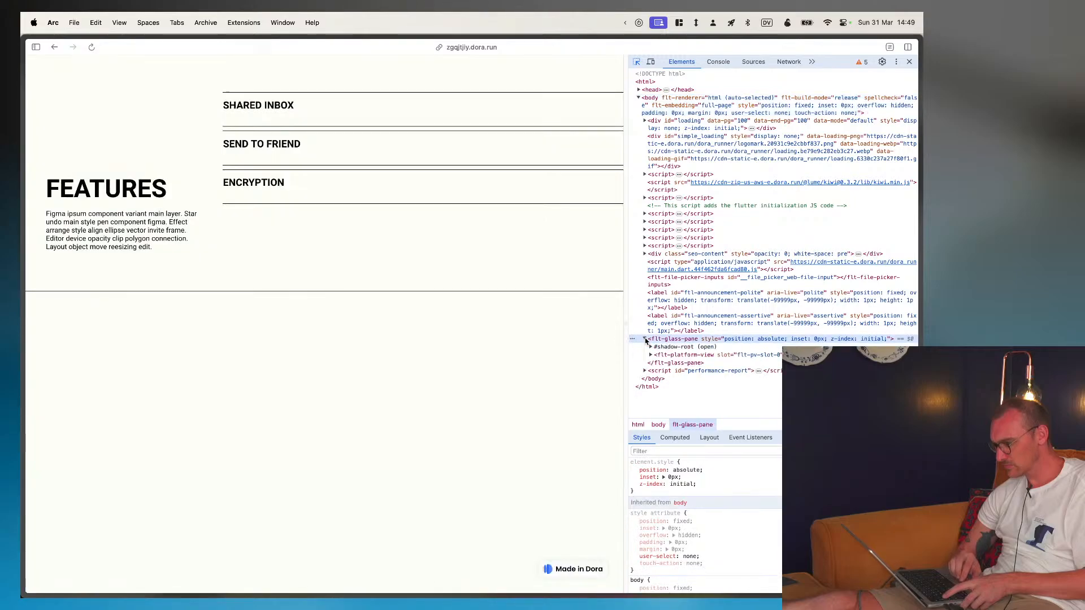
{"action": "left_click", "coordinate": [651, 355]}
{"action": "left_click", "coordinate": [651, 347]}
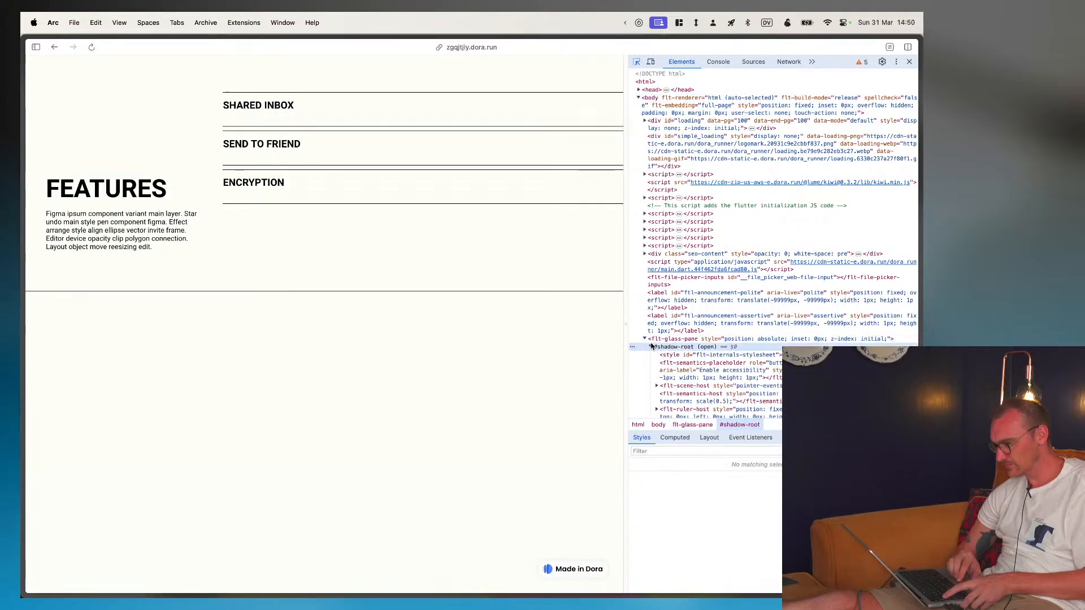
{"action": "scroll", "coordinate": [672, 387], "scroll_direction": "down", "scroll_amount": 1}
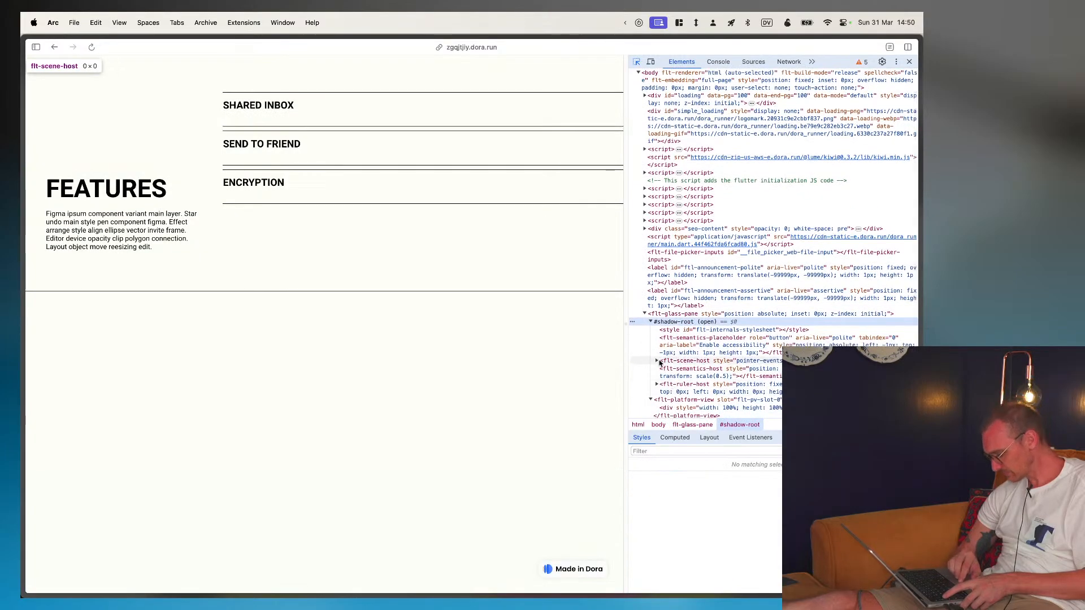
{"action": "left_click", "coordinate": [657, 361]}
{"action": "scroll", "coordinate": [659, 361], "scroll_direction": "down", "scroll_amount": 1}
{"action": "left_click", "coordinate": [659, 363]}
{"action": "left_click", "coordinate": [657, 369]}
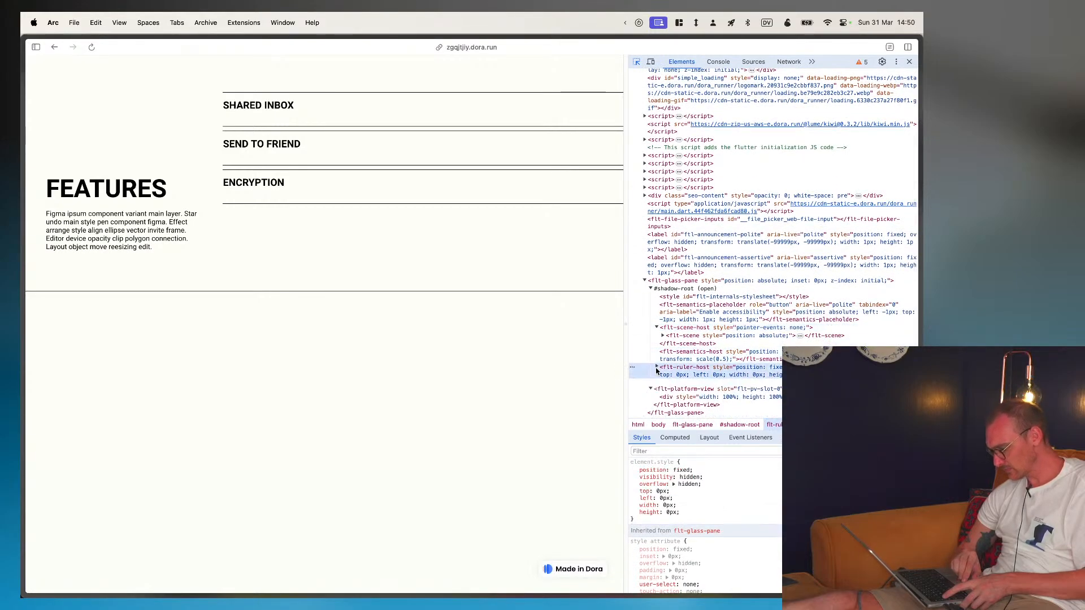
{"action": "scroll", "coordinate": [726, 391], "scroll_direction": "down", "scroll_amount": 1}
{"action": "scroll", "coordinate": [727, 390], "scroll_direction": "up", "scroll_amount": 5}
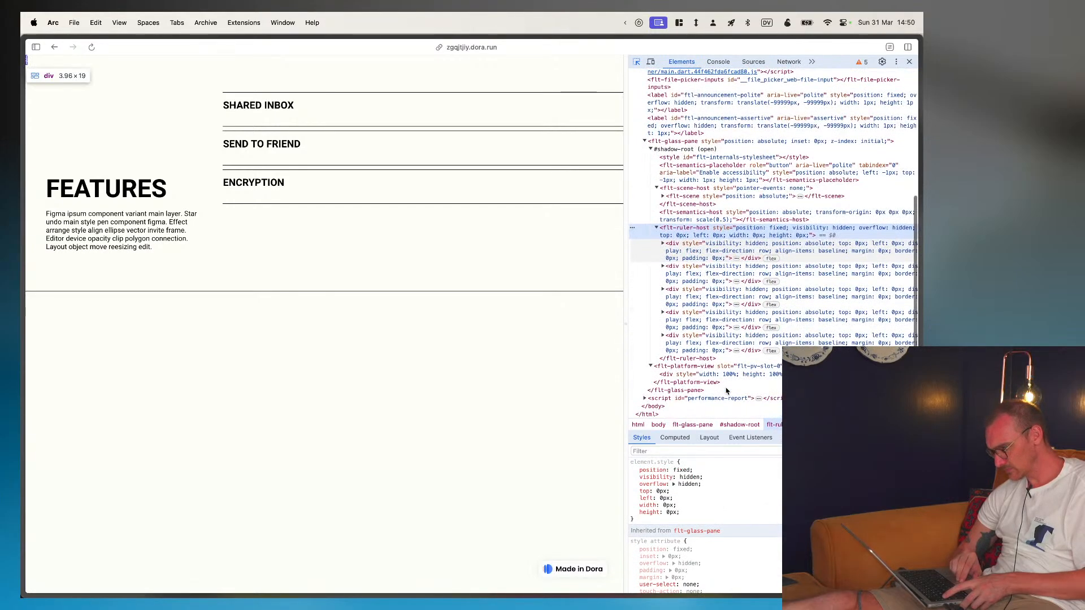
- Pick the page's glass pane once more, close the code inspector and the published page, and return to the Dora editor
{"action": "left_click", "coordinate": [478, 278]}
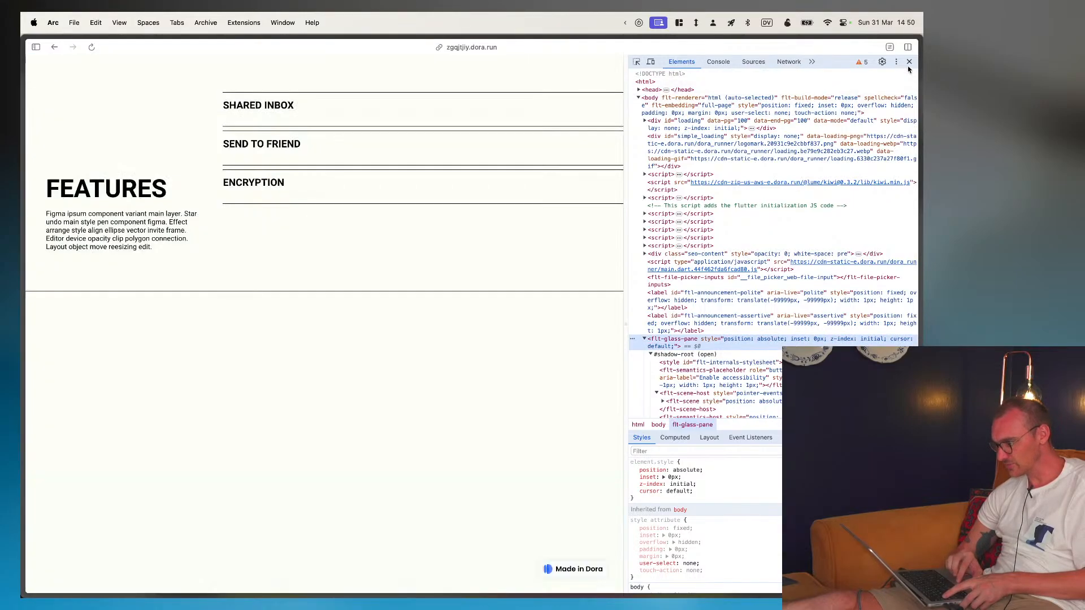
{"action": "left_click", "coordinate": [909, 61]}
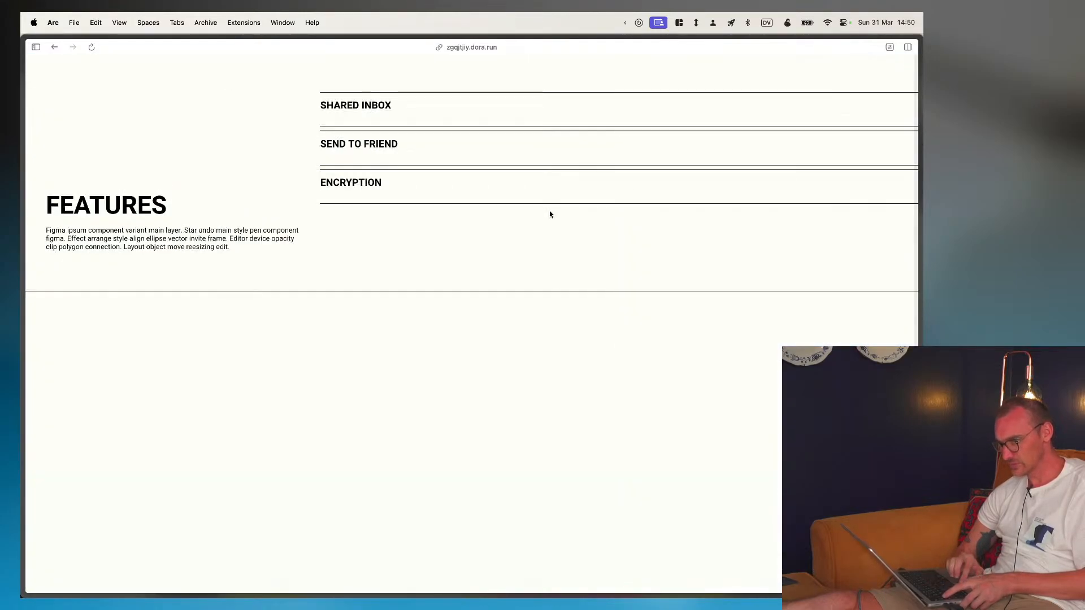
{"action": "key", "text": "super+w"}
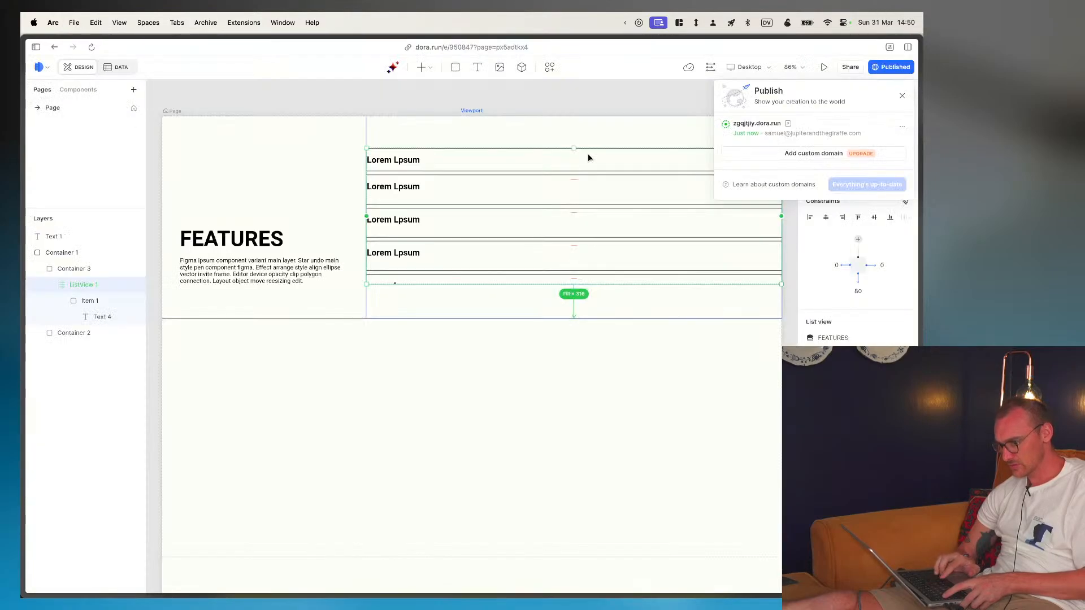
- Dismiss the publishing options and stretch the height of the text inside the list item to about 54
{"action": "left_click", "coordinate": [593, 297]}
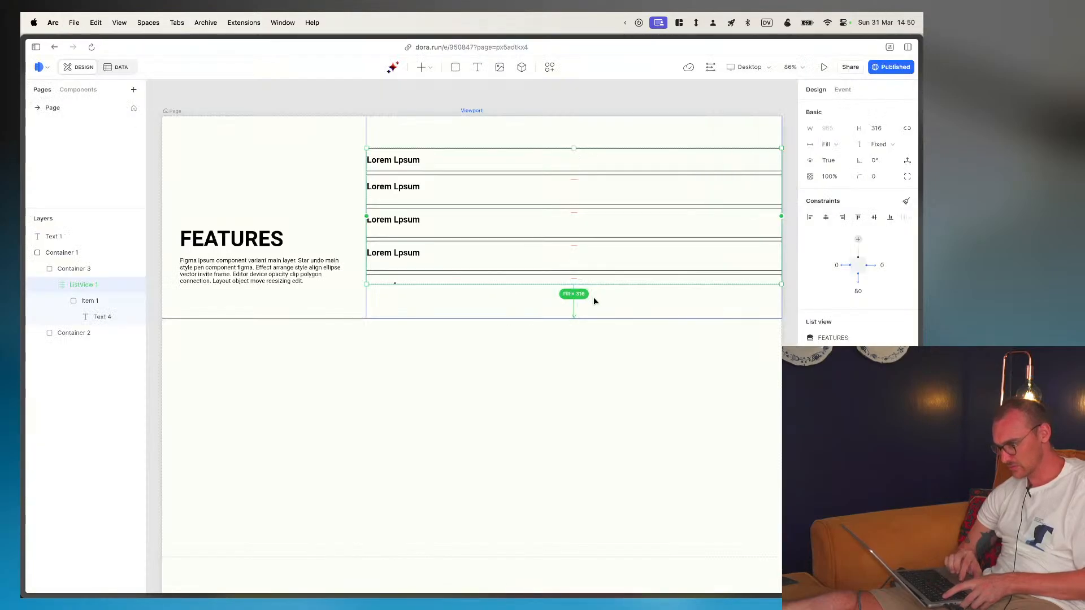
{"action": "left_click", "coordinate": [94, 267]}
{"action": "left_click", "coordinate": [88, 282]}
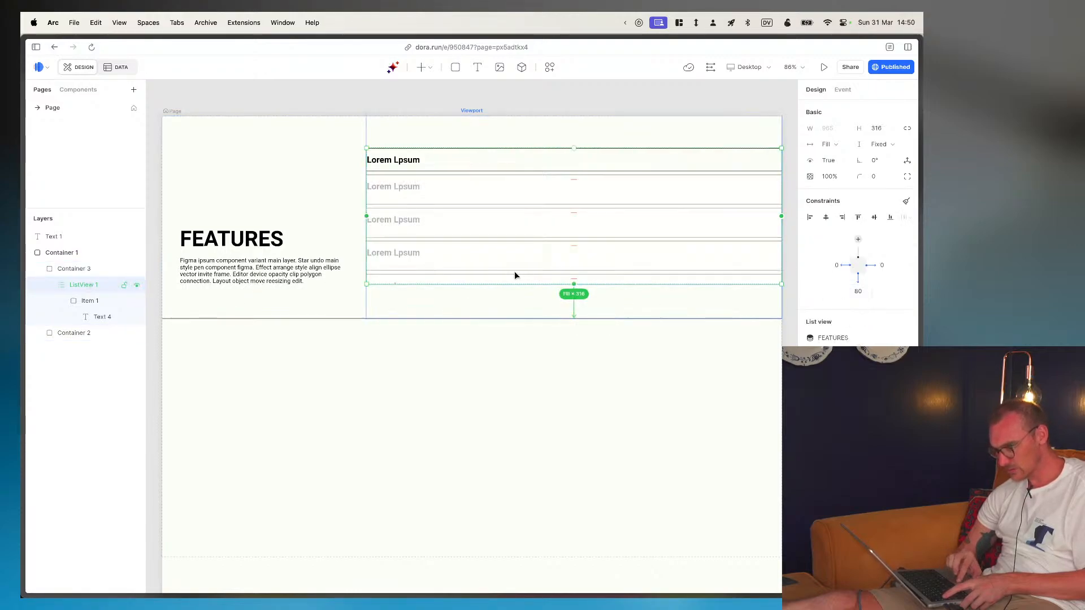
{"action": "left_click", "coordinate": [90, 302]}
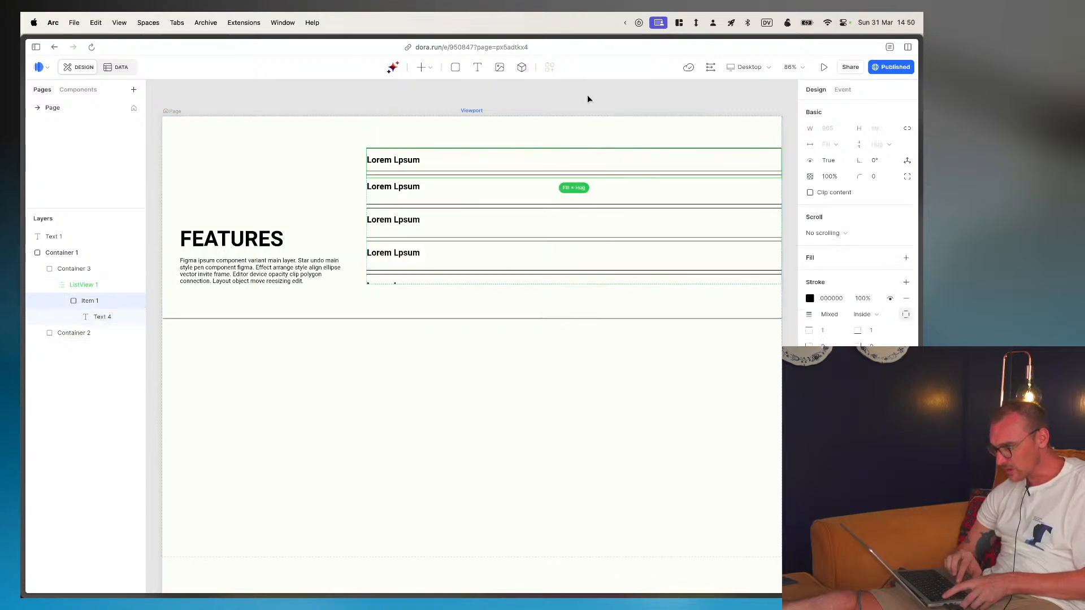
{"action": "left_click", "coordinate": [97, 317]}
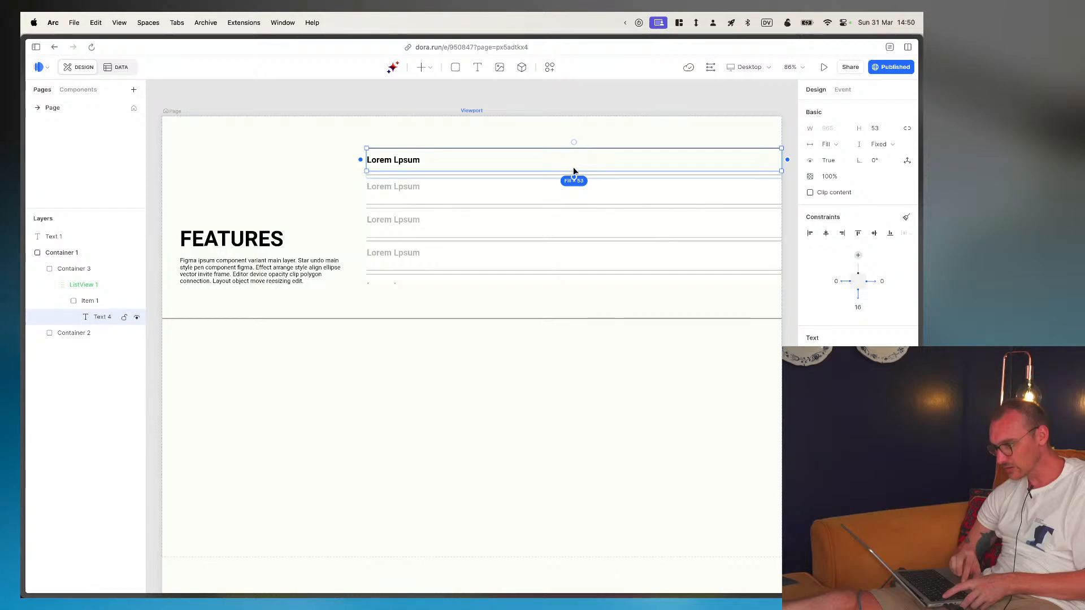
{"action": "mouse_move", "coordinate": [574, 170]}
{"action": "left_mouse_down"}
{"action": "mouse_move", "coordinate": [574, 153]}
{"action": "mouse_move", "coordinate": [572, 189]}
{"action": "mouse_move", "coordinate": [571, 169]}
{"action": "left_mouse_up"}
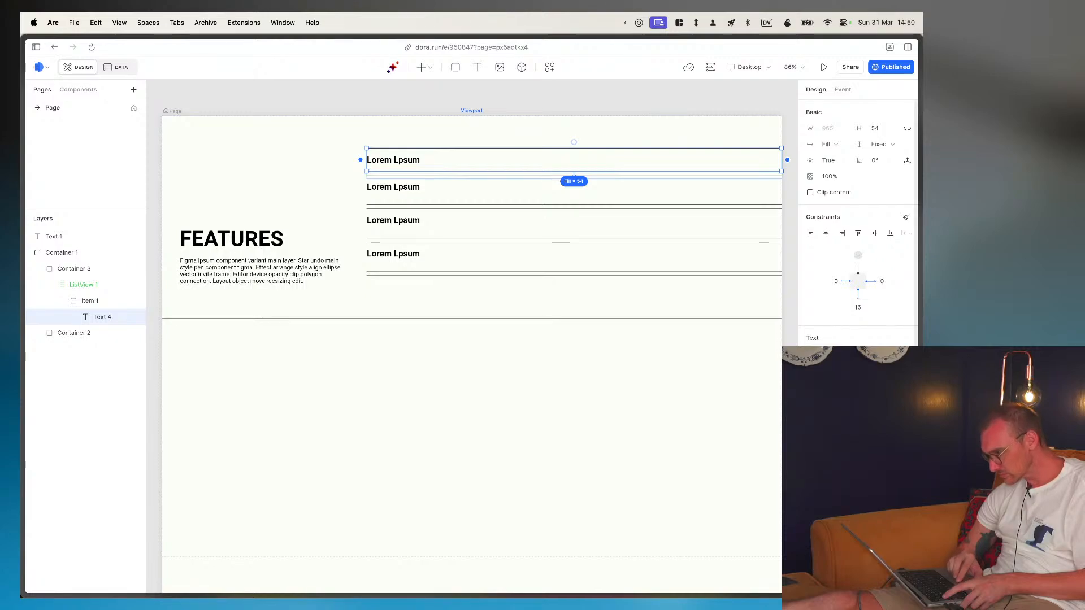
- Set the item text's offset from the list item's lower edge to 0 px and deselect it
{"action": "left_click", "coordinate": [857, 308]}
{"action": "key", "text": "super+a"}
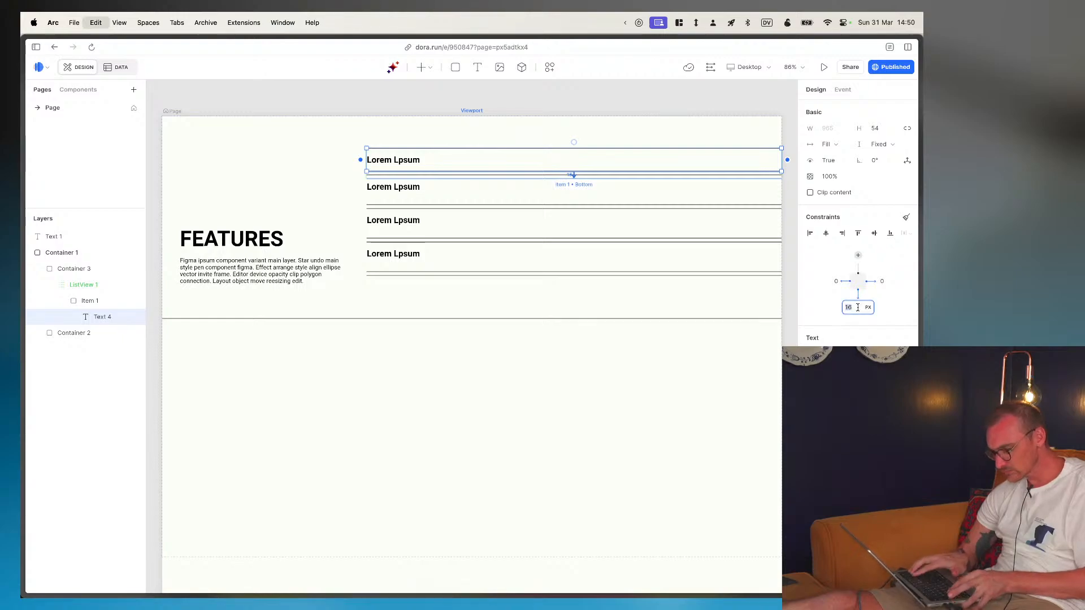
{"action": "type", "text": "0"}
{"action": "key", "text": "Return"}
{"action": "left_click", "coordinate": [439, 392]}
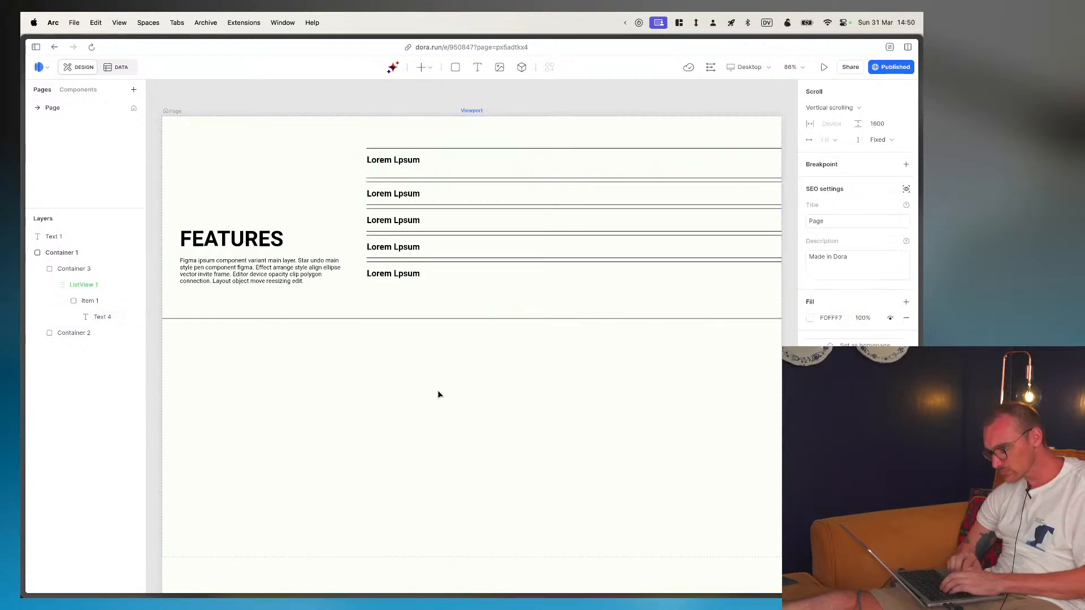
- Rename the text layer inside the list view's item to Text
{"action": "left_click", "coordinate": [395, 161]}
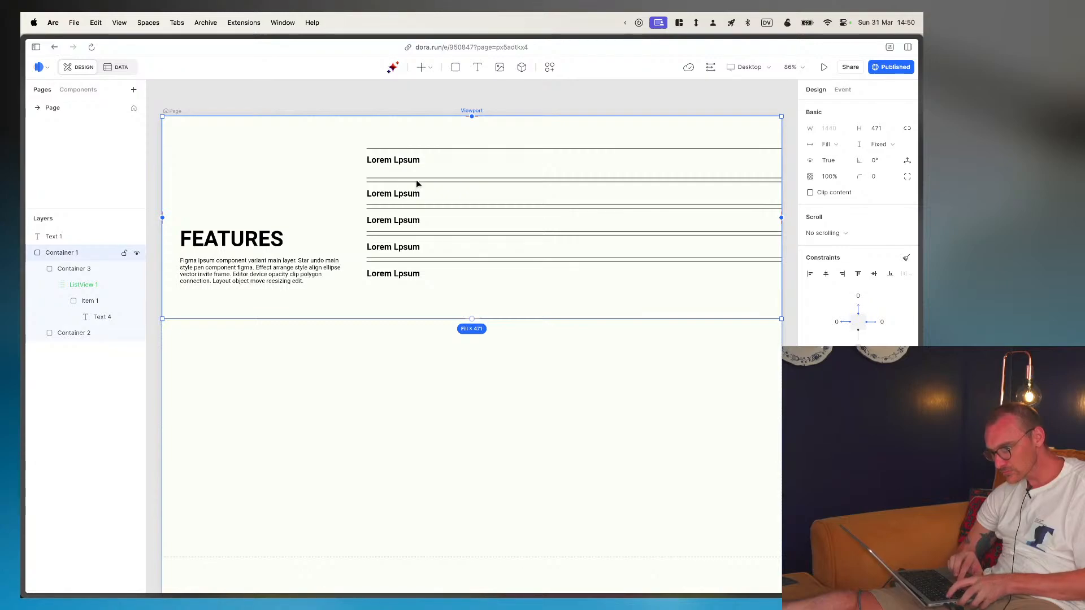
{"action": "mouse_move", "coordinate": [22, 347]}
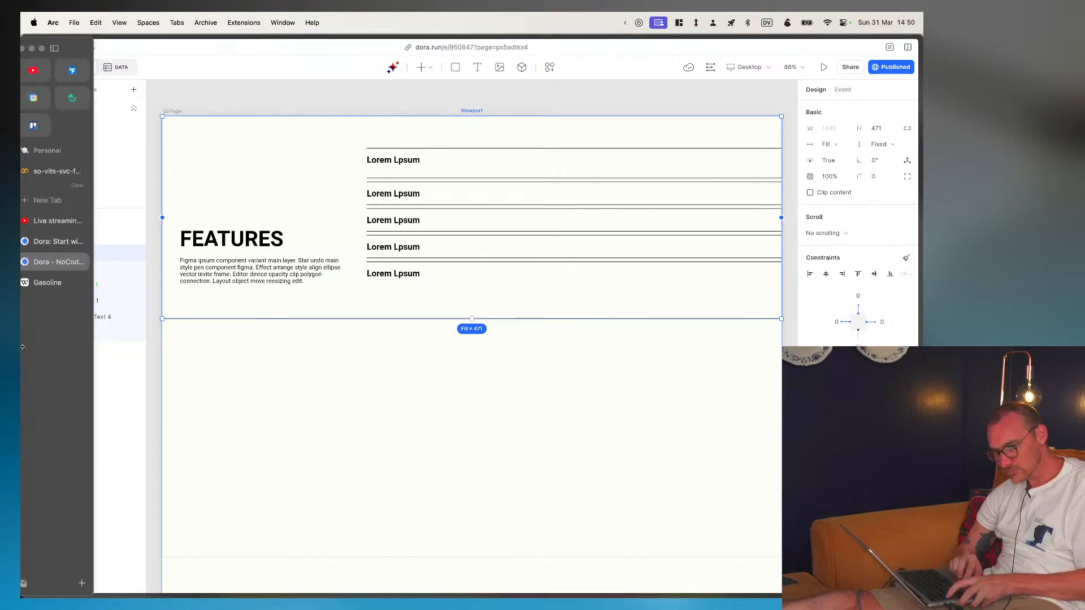
{"action": "left_click", "coordinate": [110, 317]}
{"action": "double_click", "coordinate": [103, 317]}
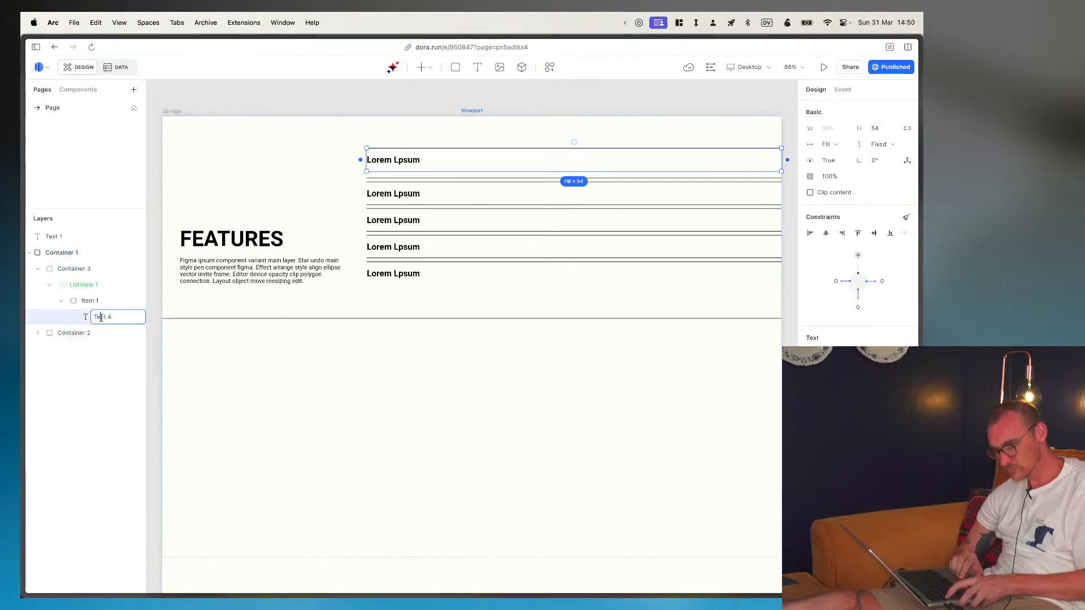
{"action": "type", "text": "Text"}
{"action": "key", "text": "Return"}
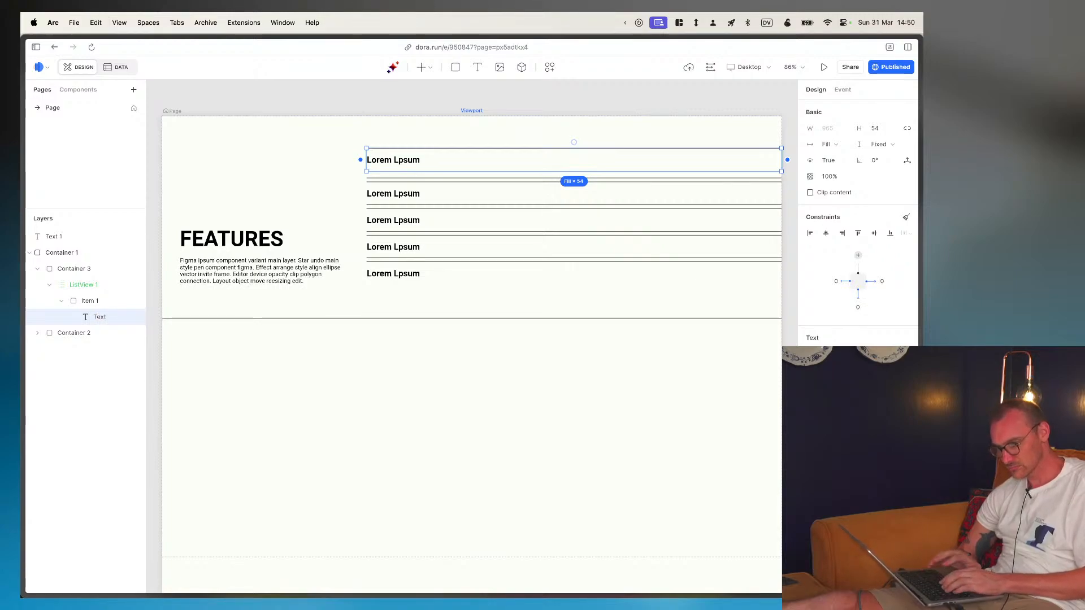
- Replace Item 1's stroke with a new black one on its lower edge only, setting the other sides to 0
{"action": "left_click", "coordinate": [94, 301]}
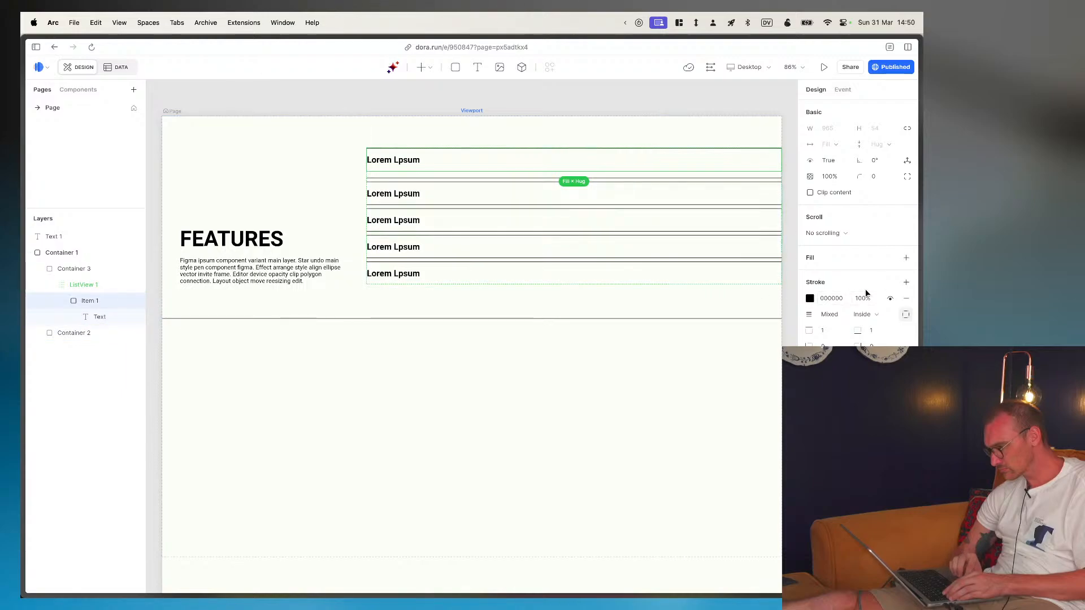
{"action": "left_click", "coordinate": [906, 300]}
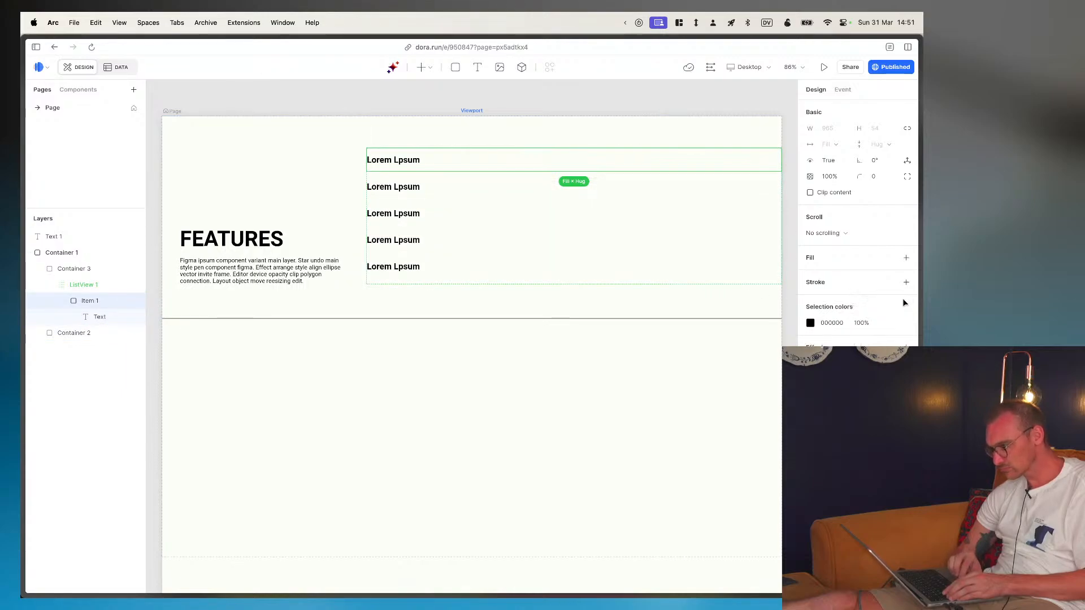
{"action": "left_click", "coordinate": [906, 283]}
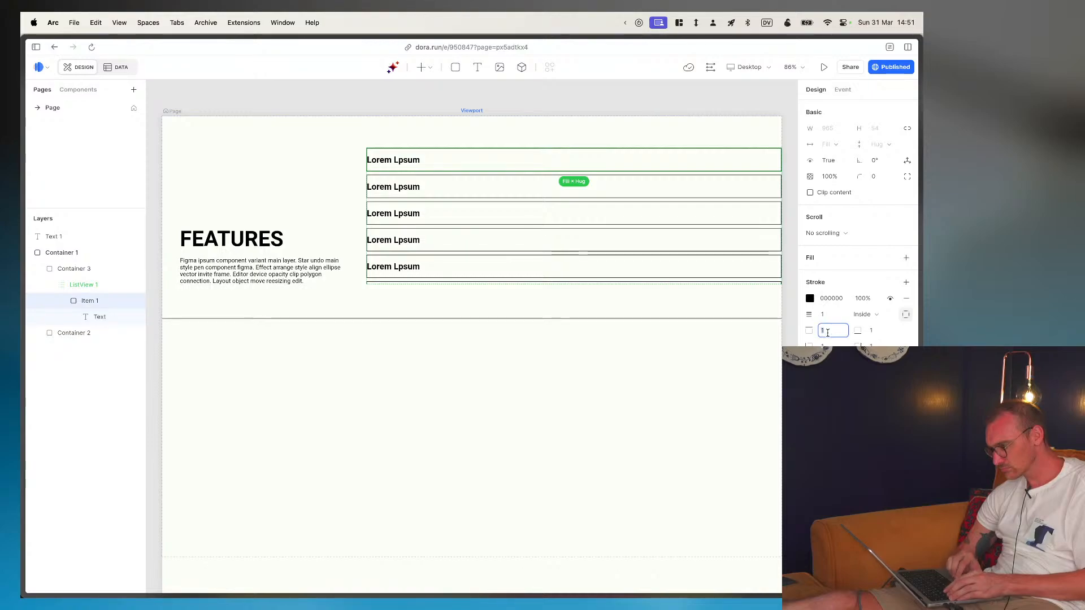
{"action": "type", "text": "0"}
{"action": "key", "text": "Return"}
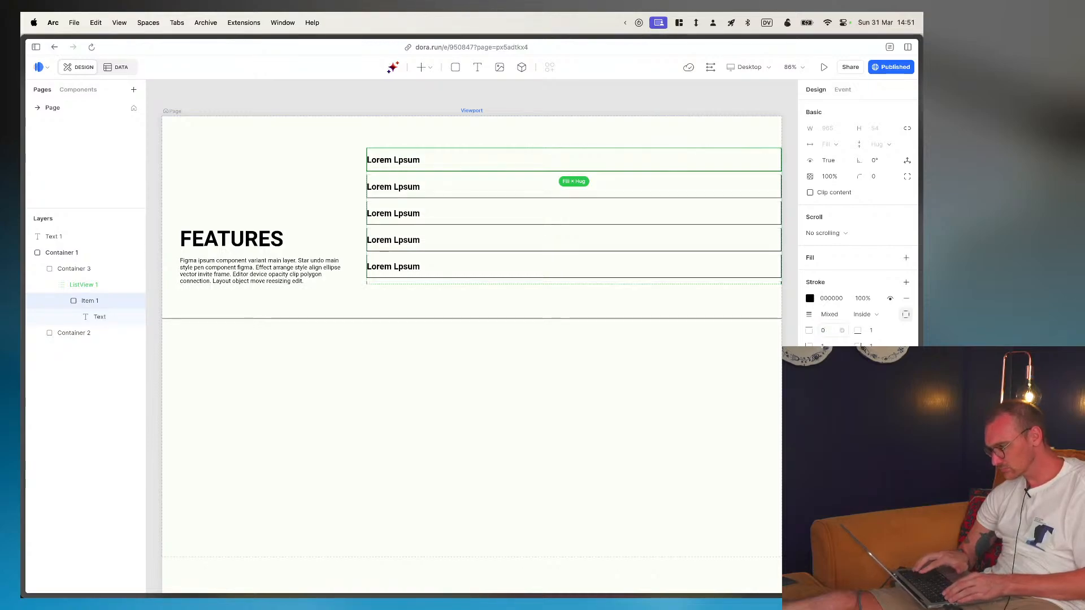
{"action": "left_click", "coordinate": [878, 331]}
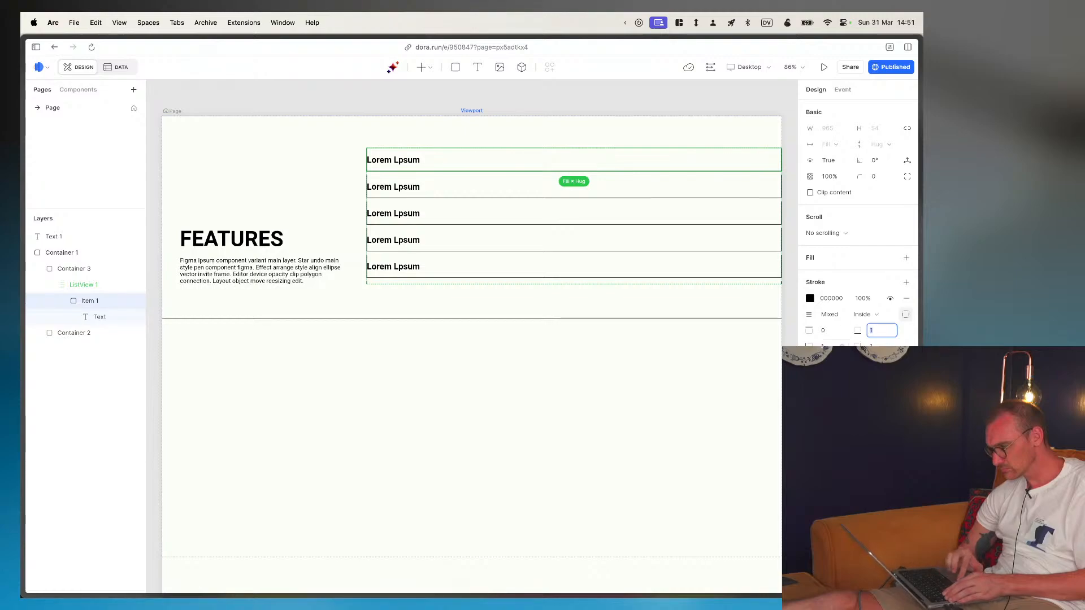
{"action": "left_click", "coordinate": [822, 344]}
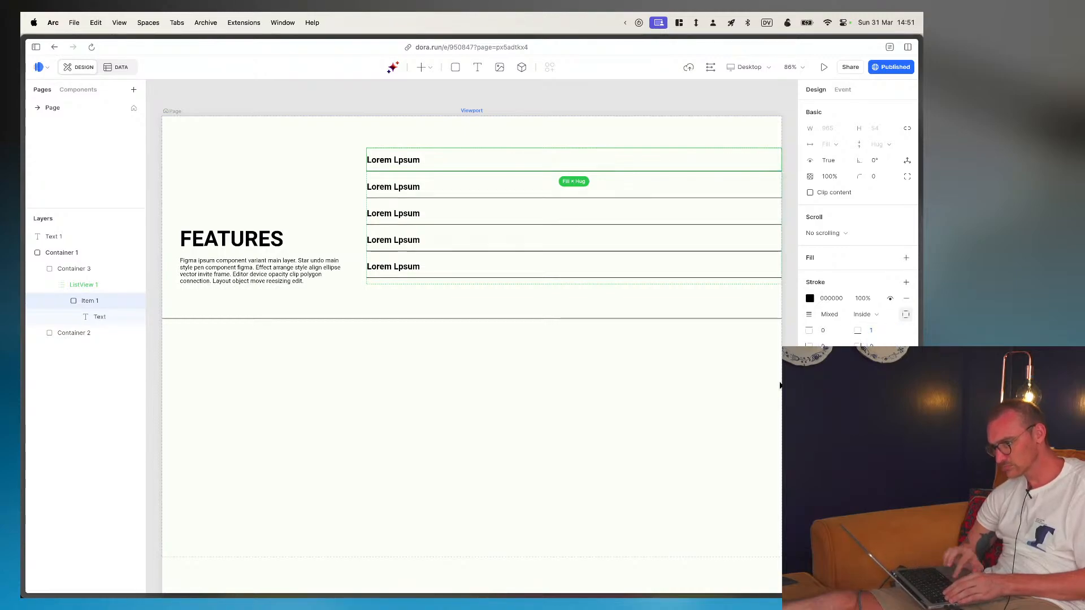
{"action": "left_click", "coordinate": [476, 496]}
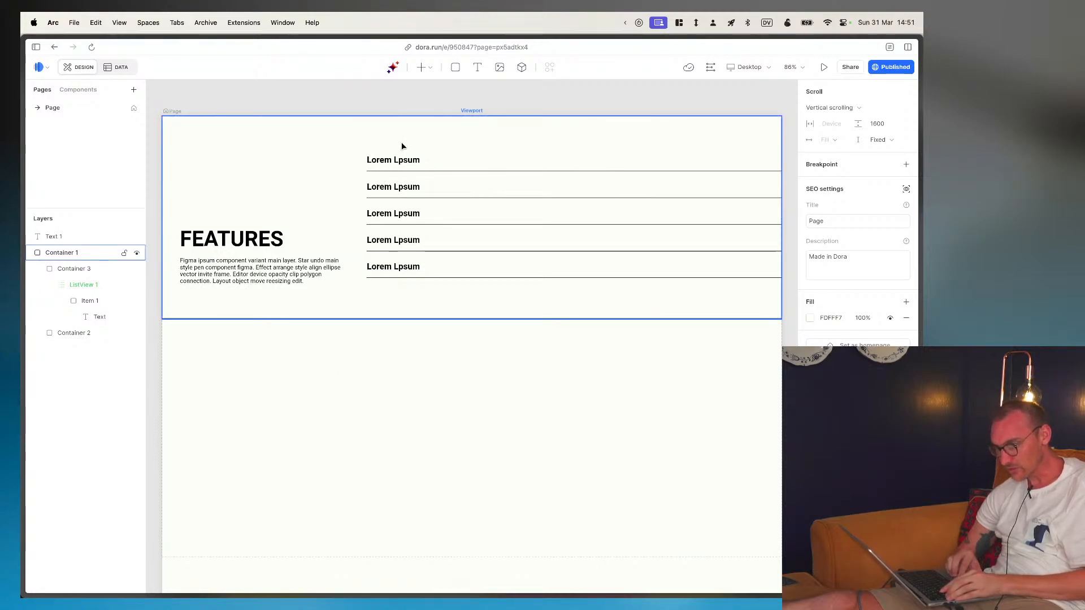
- Select the FEATURES list view and publish the latest changes to the site
{"action": "left_click", "coordinate": [94, 307]}
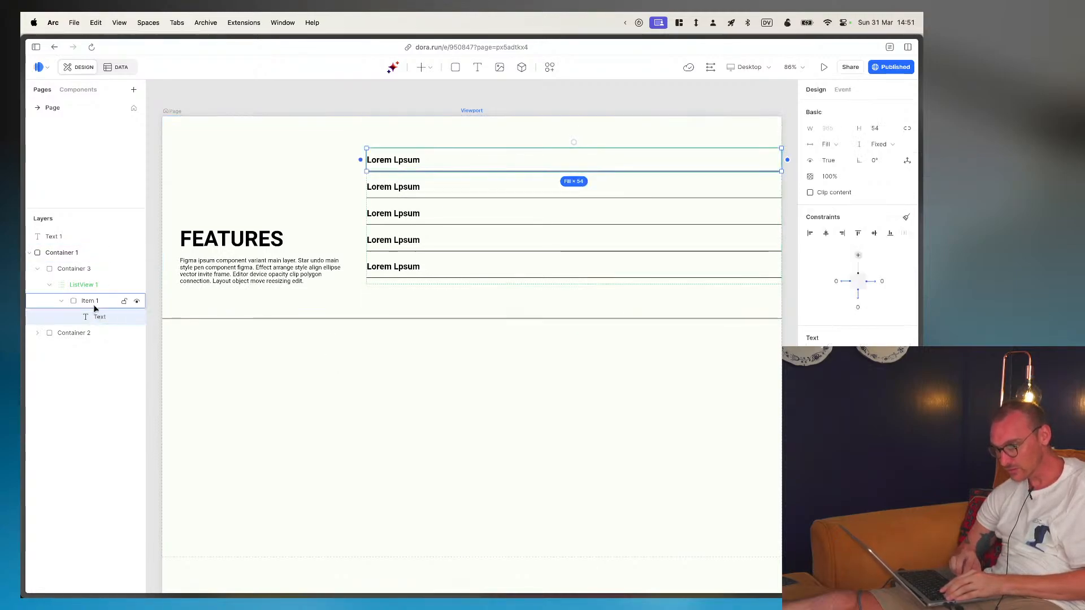
{"action": "left_click", "coordinate": [82, 285]}
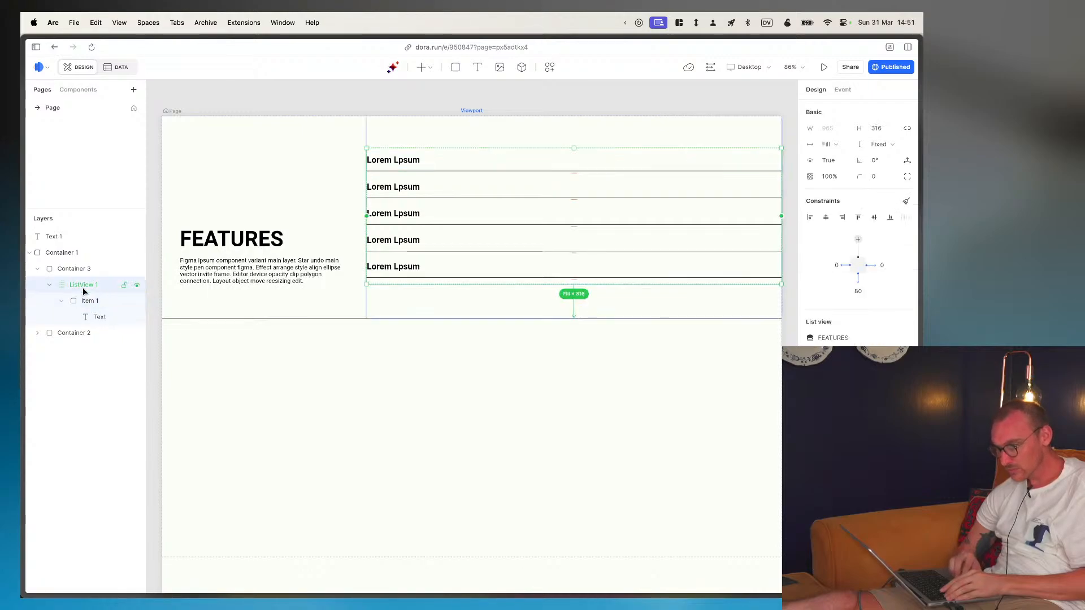
{"action": "left_click", "coordinate": [877, 68]}
{"action": "left_click", "coordinate": [876, 187]}
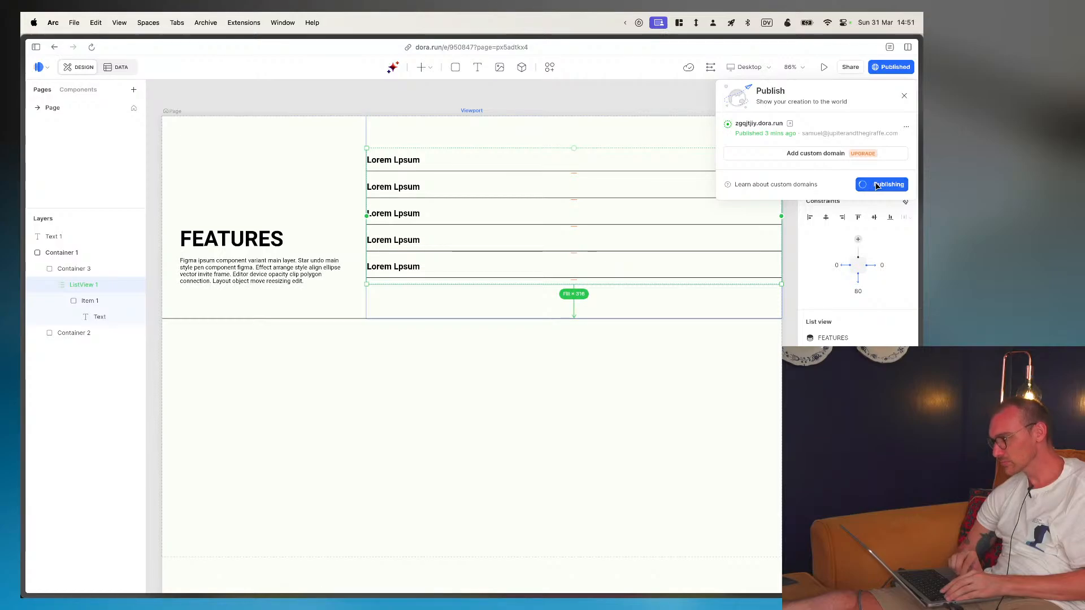
- Open the published page to check the feature list's dividers and spacing, and return to the Dora editor
{"action": "left_click", "coordinate": [790, 123]}
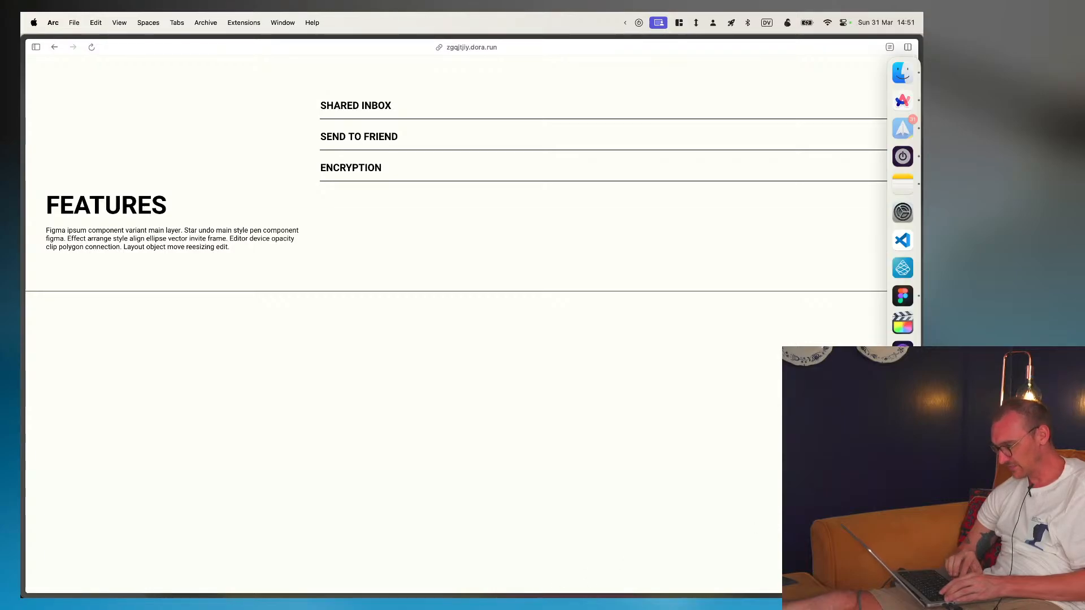
{"action": "mouse_move", "coordinate": [897, 598]}
{"action": "left_mouse_down"}
{"action": "mouse_move", "coordinate": [229, 597]}
{"action": "mouse_move", "coordinate": [918, 597]}
{"action": "left_mouse_up"}
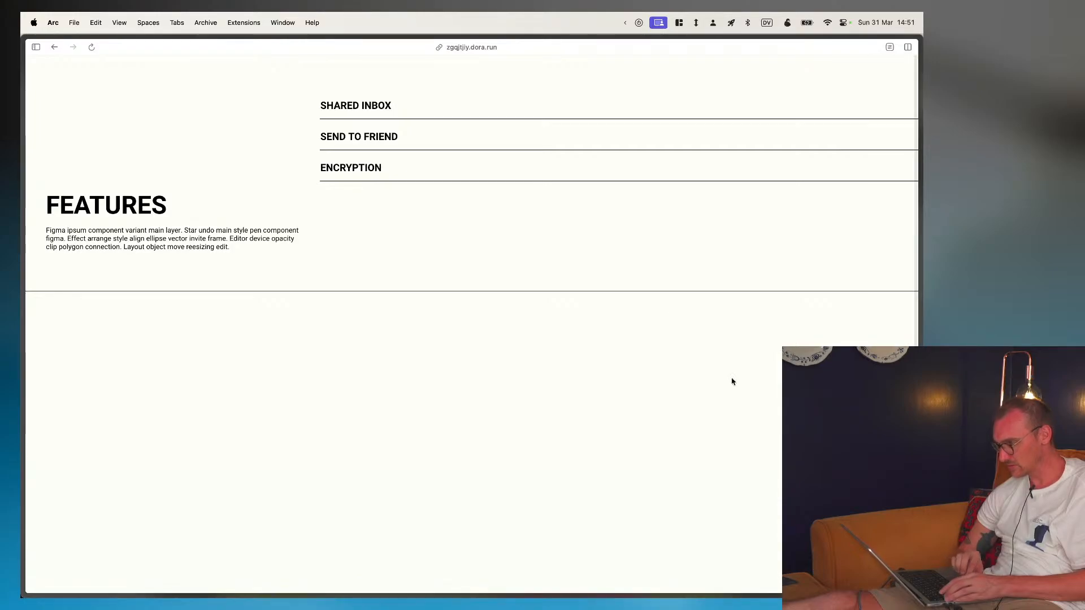
{"action": "key", "text": "super+w"}
{"action": "left_click", "coordinate": [515, 391]}
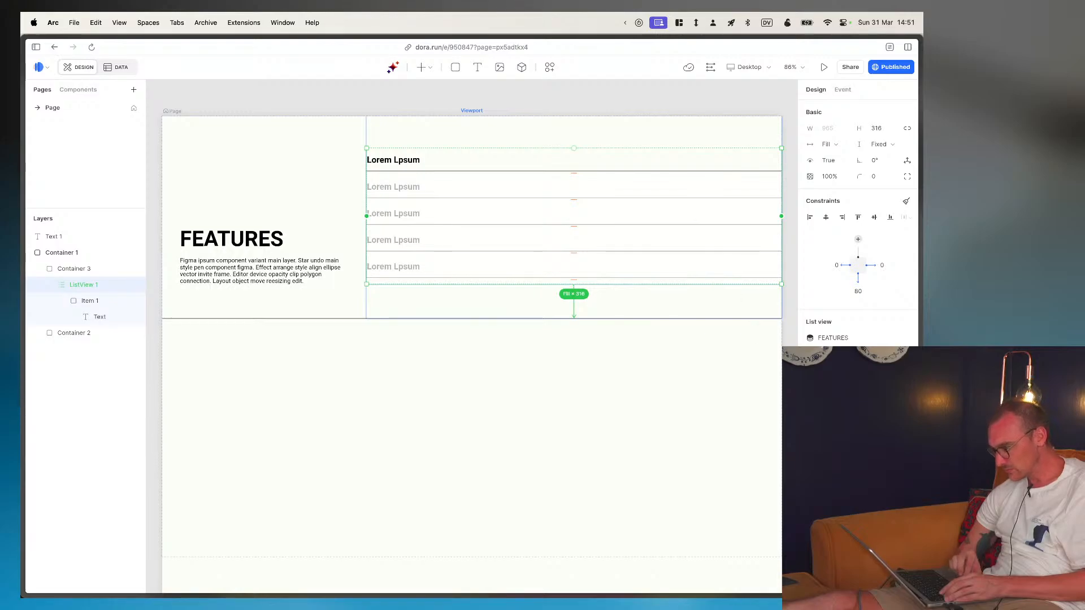
{"action": "left_click", "coordinate": [755, 72]}
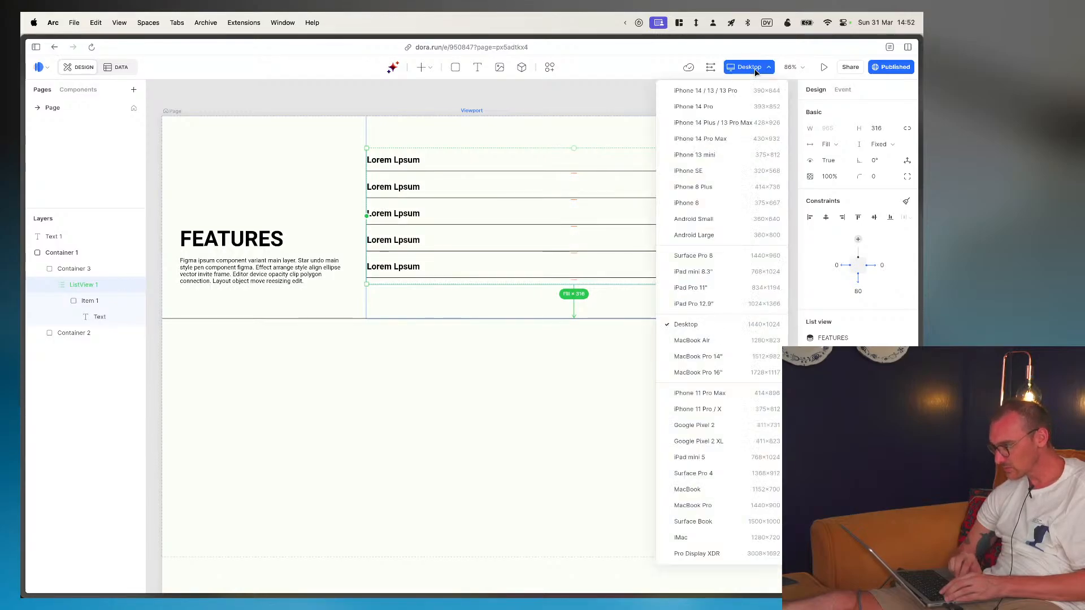
{"action": "left_click", "coordinate": [739, 70]}
{"action": "left_click", "coordinate": [711, 70]}
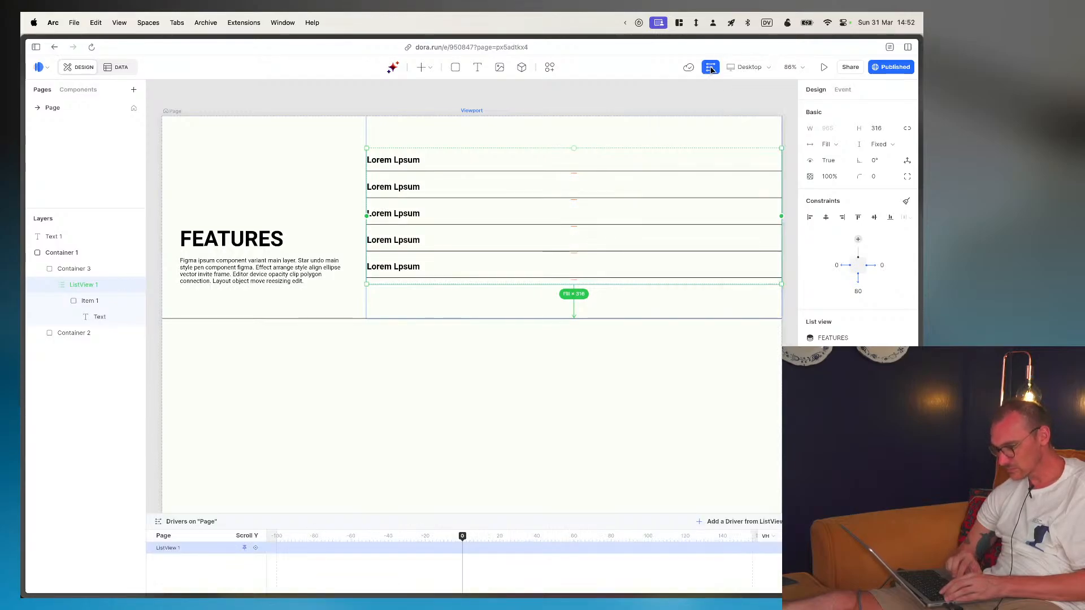
{"action": "left_click", "coordinate": [712, 70]}
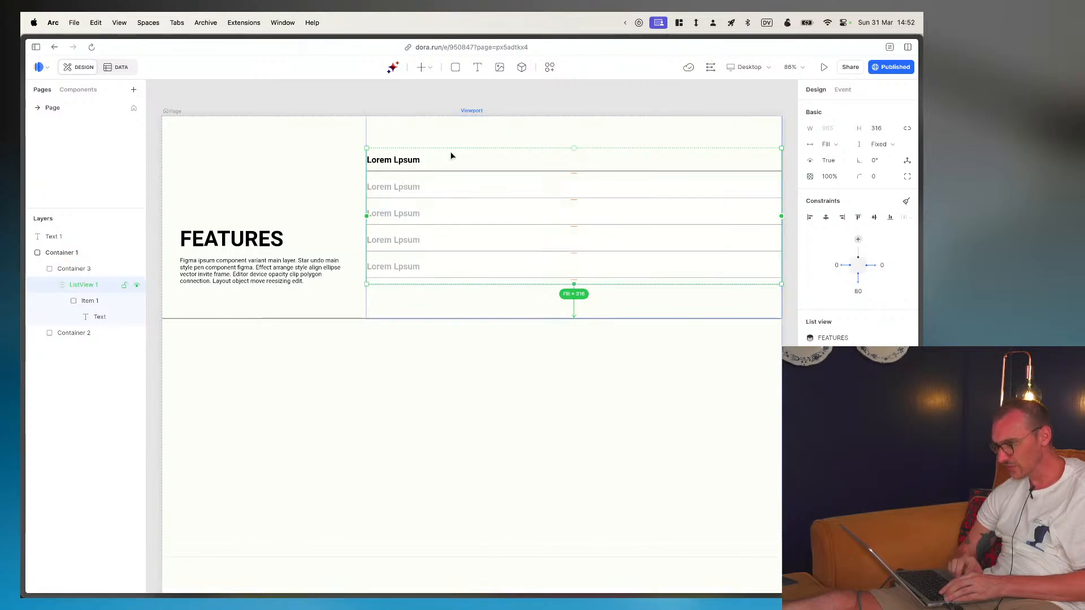
{"action": "scroll", "coordinate": [478, 453], "scroll_direction": "down", "scroll_amount": 3}
{"action": "scroll", "coordinate": [478, 453], "scroll_direction": "up", "scroll_amount": 8}
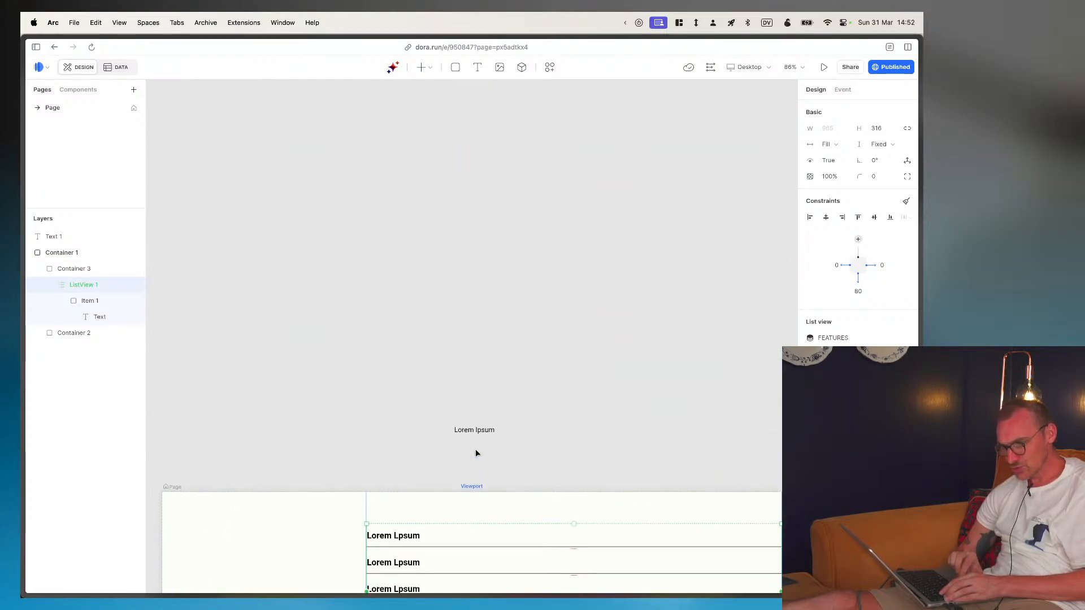
{"action": "scroll", "coordinate": [476, 449], "scroll_direction": "down", "scroll_amount": 6}
{"action": "scroll", "coordinate": [444, 467], "scroll_direction": "up", "scroll_amount": 3}
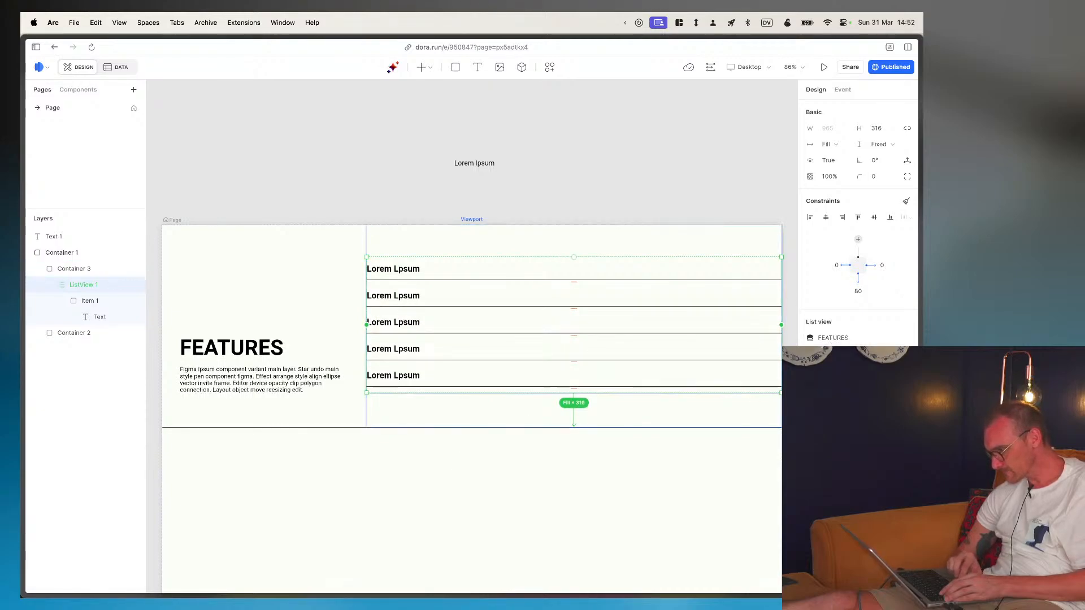
- Check the list view's filter and sort settings and dismiss them without adding any conditions
{"action": "left_click", "coordinate": [833, 354]}
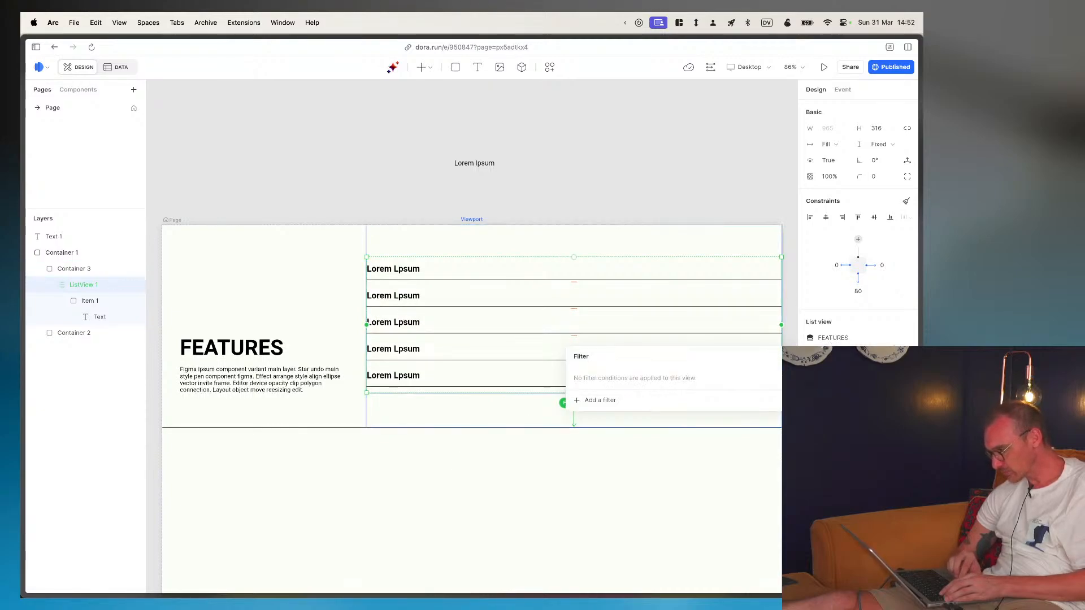
{"action": "left_click", "coordinate": [875, 355]}
{"action": "left_click", "coordinate": [874, 354]}
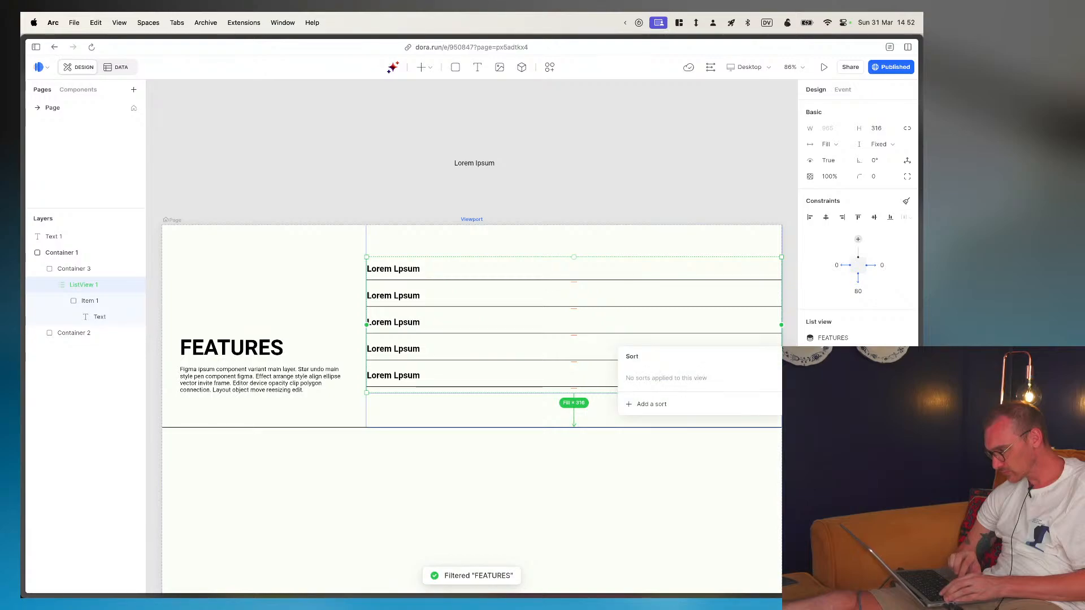
{"action": "left_click", "coordinate": [638, 162]}
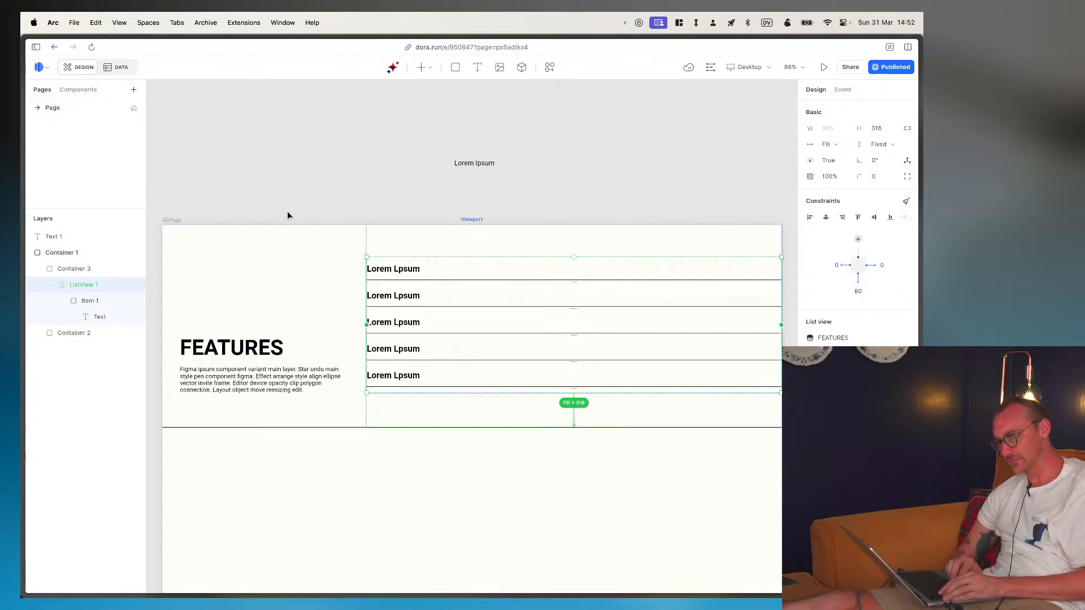
- Delete the stray Lorem Ipsum text lying above the page frame
{"action": "left_click", "coordinate": [332, 180]}
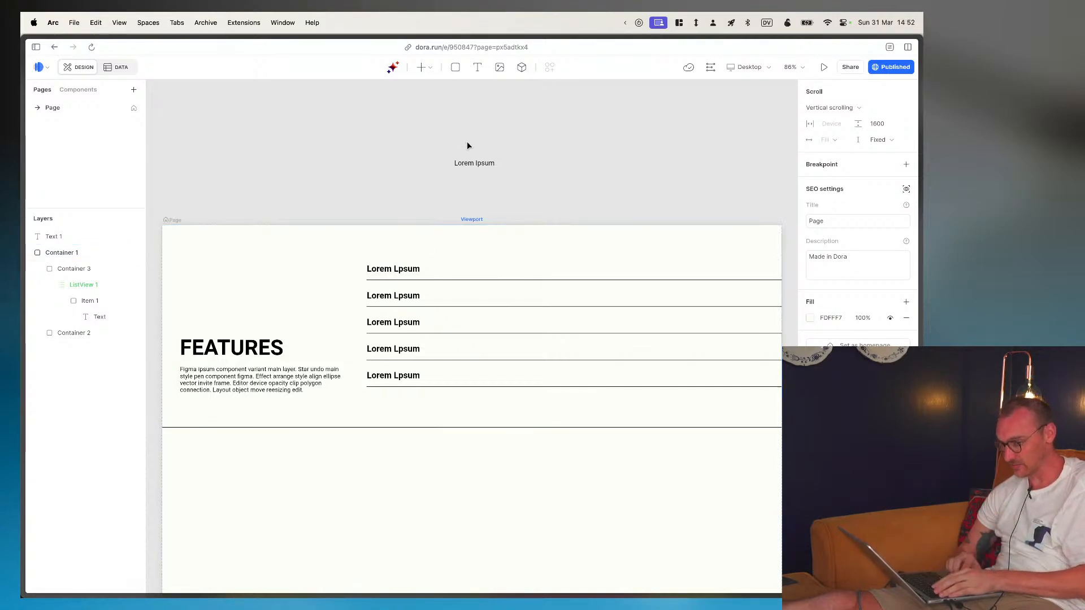
{"action": "left_click", "coordinate": [476, 162]}
{"action": "key", "text": "Delete"}
{"action": "scroll", "coordinate": [415, 327], "scroll_direction": "down", "scroll_amount": 3}
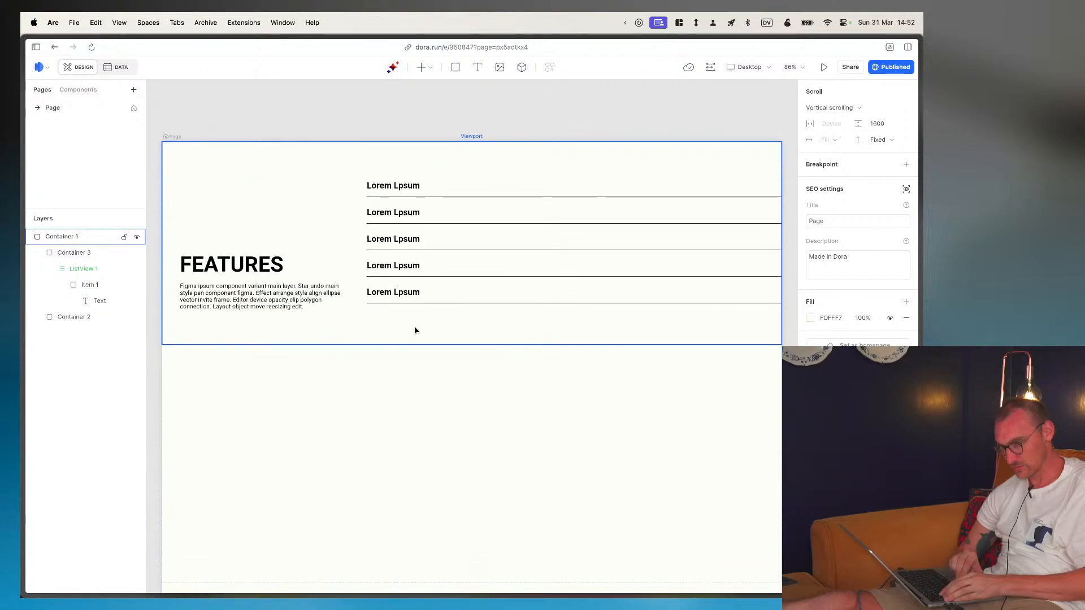
{"action": "scroll", "coordinate": [415, 328], "scroll_direction": "down", "scroll_amount": 1}
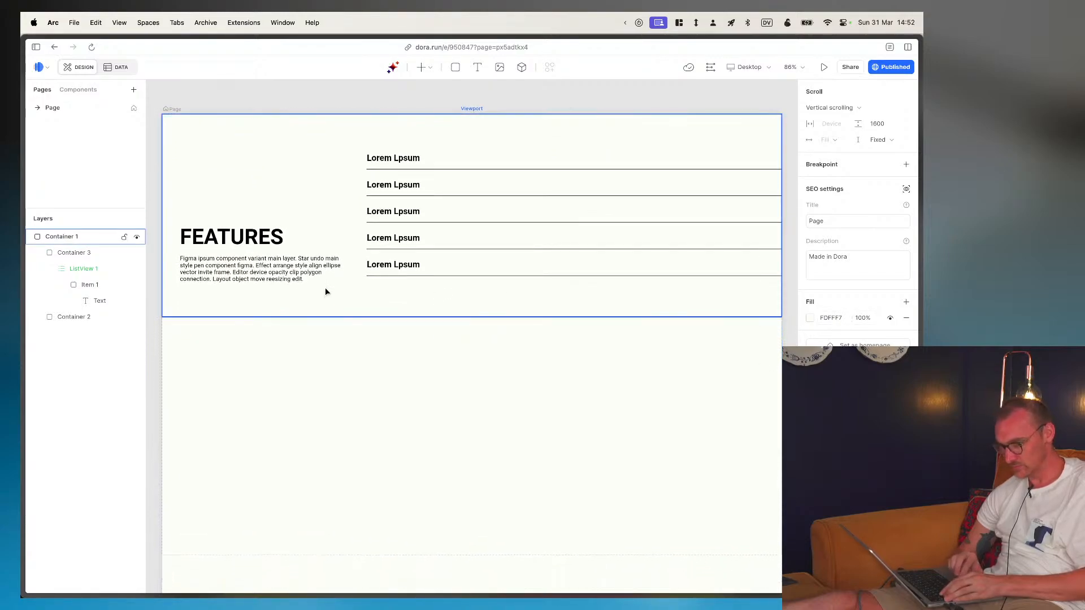
- Collapse Container 3 in the layer tree, expand Container 2, and inspect the paragraph text below the FEATURES heading
{"action": "left_click", "coordinate": [39, 257]}
{"action": "left_click", "coordinate": [39, 254]}
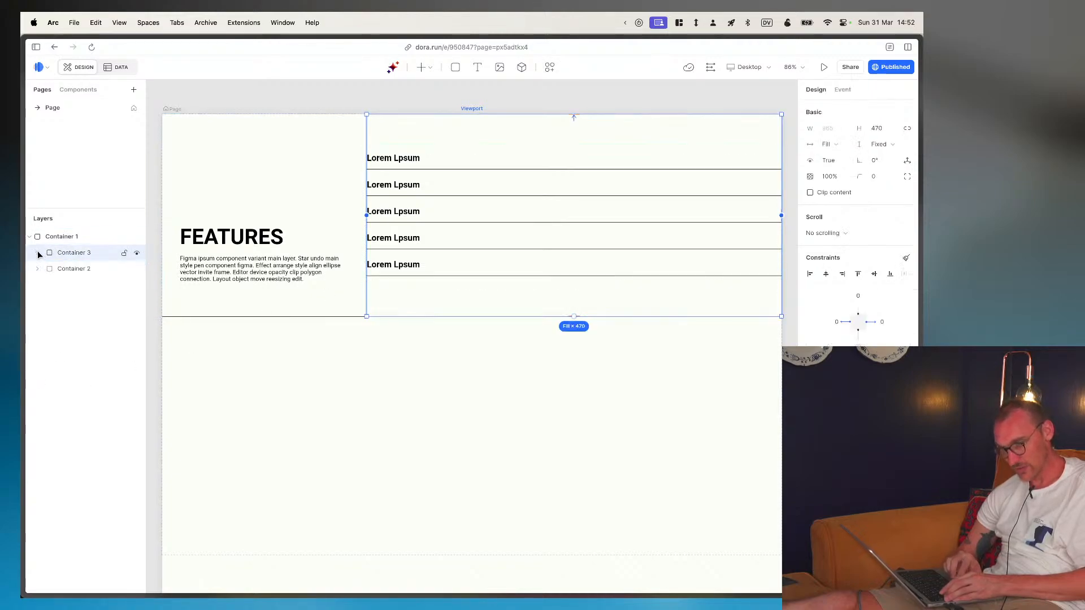
{"action": "left_click", "coordinate": [38, 268]}
{"action": "left_click", "coordinate": [39, 269]}
{"action": "left_click", "coordinate": [38, 269]}
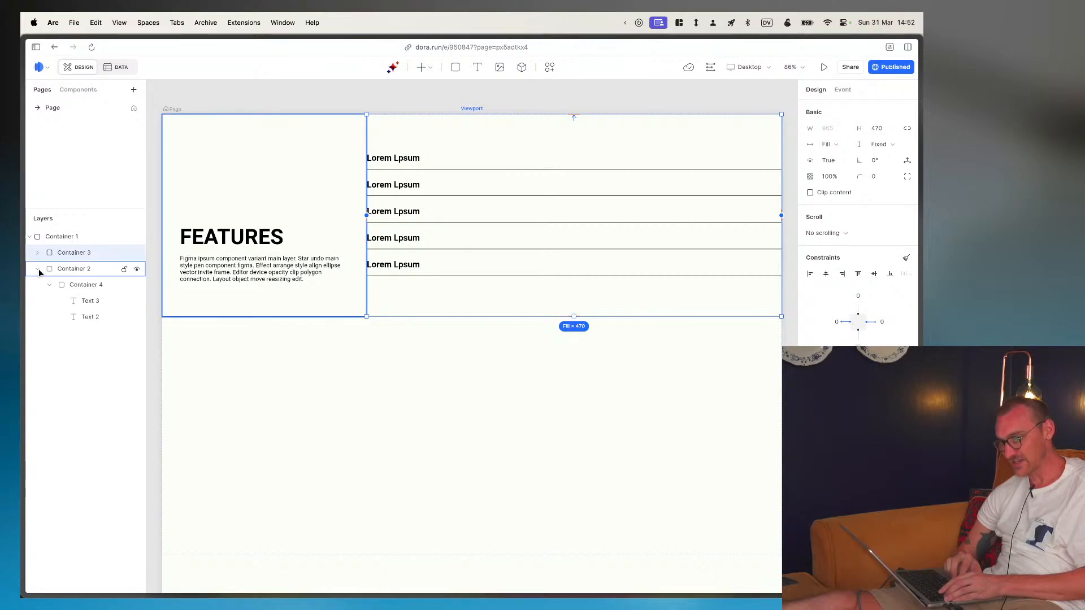
{"action": "left_click", "coordinate": [98, 306]}
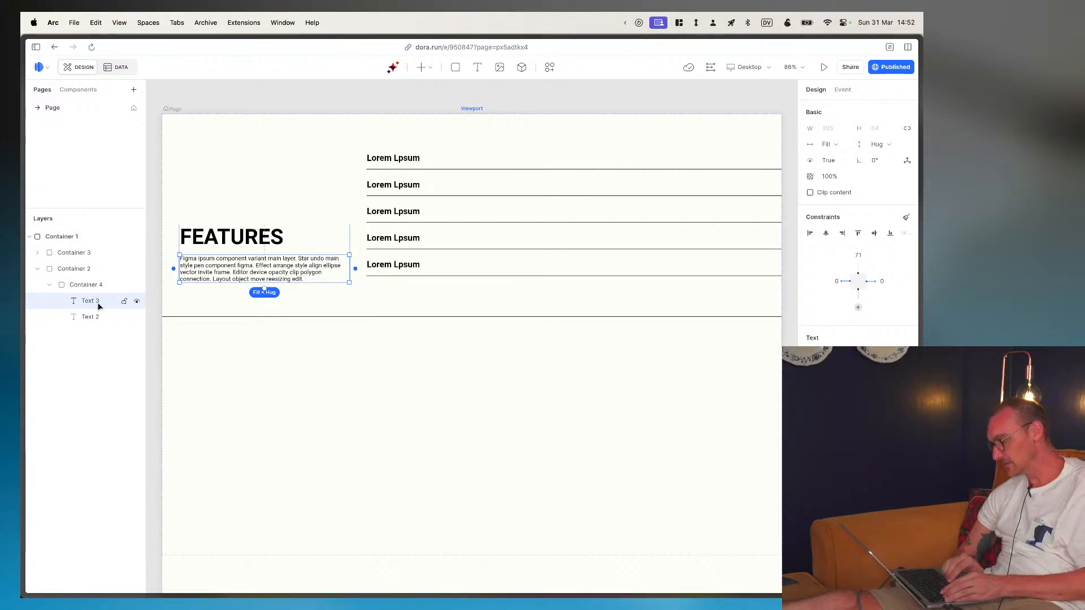
{"action": "left_click", "coordinate": [288, 411]}
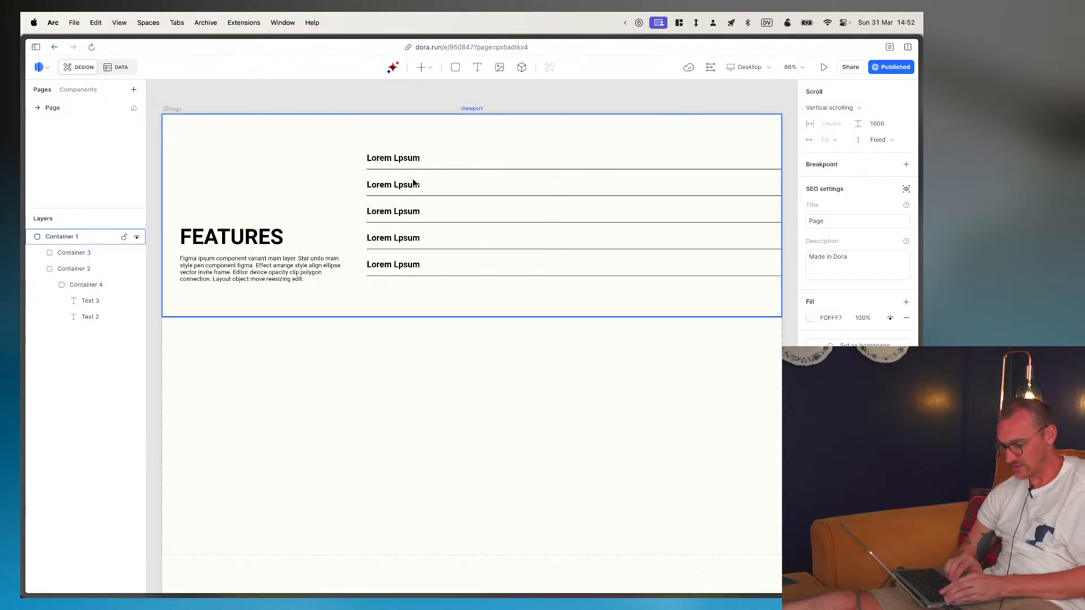
{"action": "left_click", "coordinate": [431, 204]}
{"action": "left_click", "coordinate": [430, 204]}
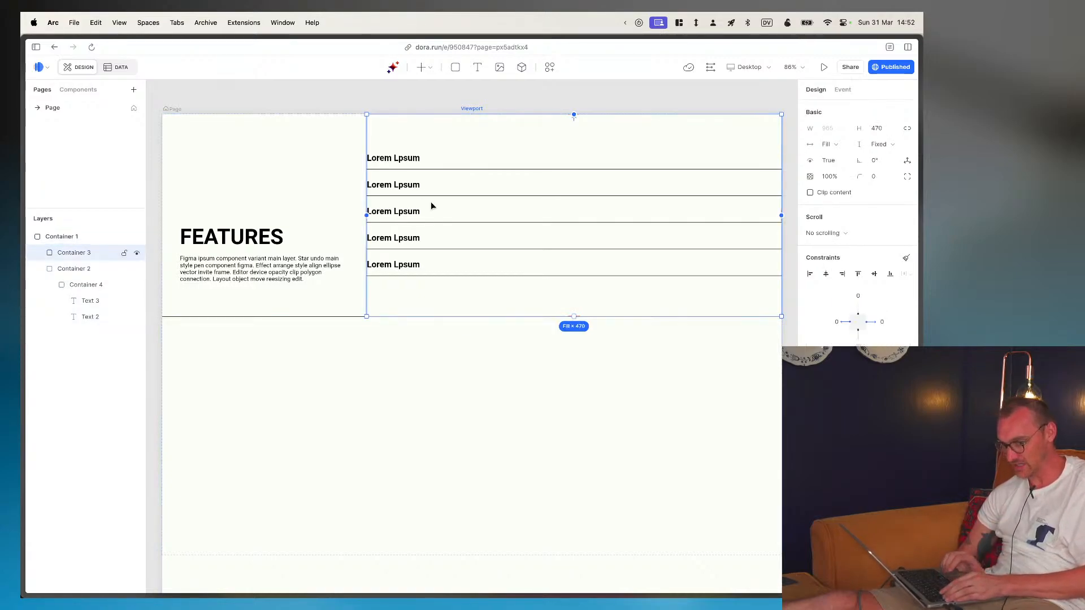
{"action": "left_click", "coordinate": [378, 402]}
{"action": "key", "text": "super+Tab"}
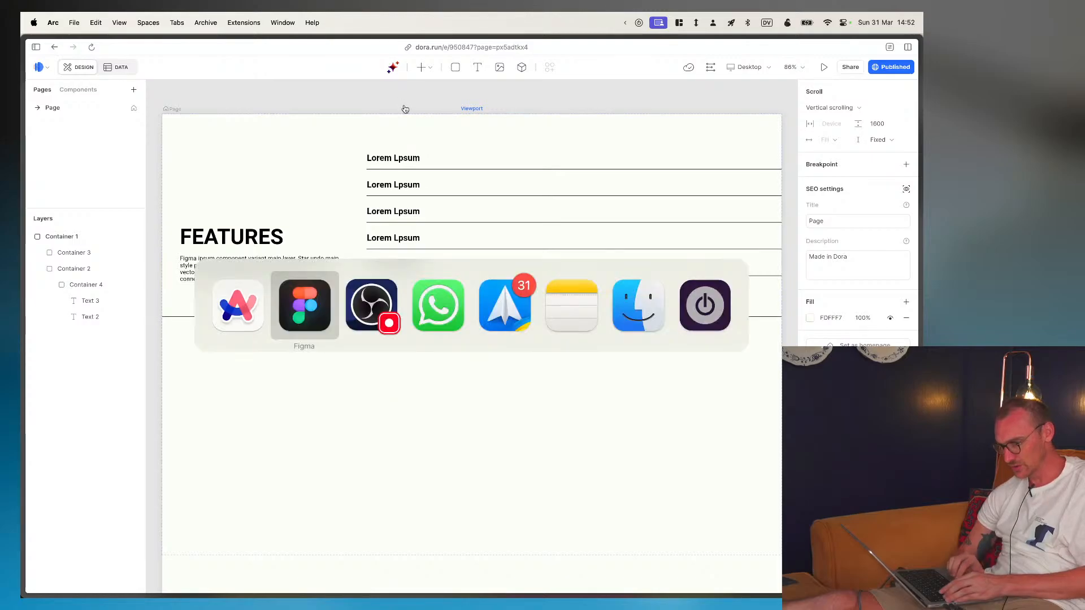
{"action": "key", "text": "super+Tab"}
{"action": "scroll", "coordinate": [372, 154], "scroll_direction": "up", "scroll_amount": 1}
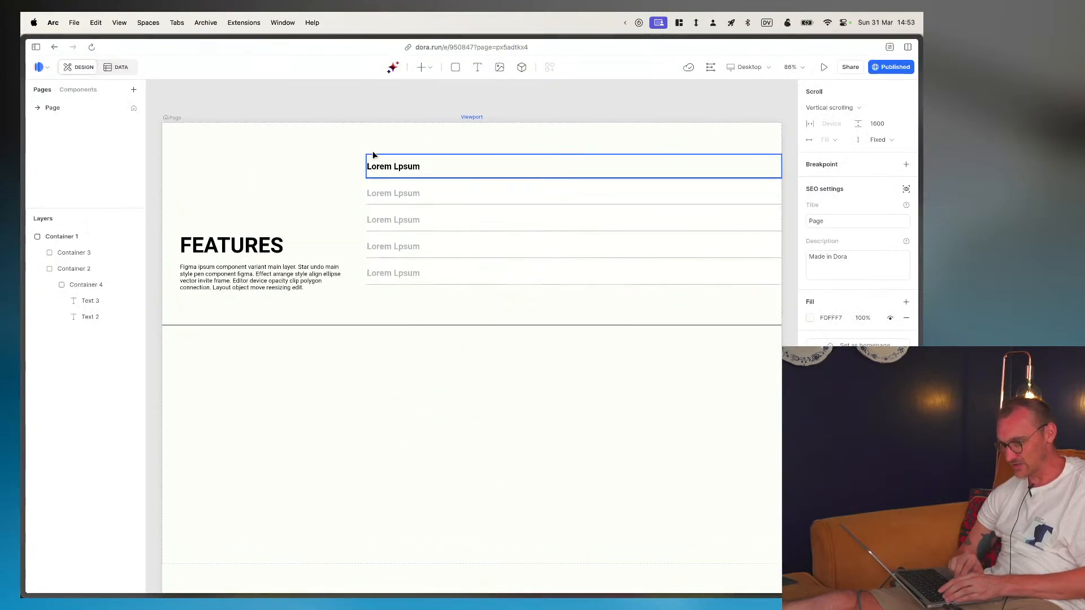
- Reorder the layers inside Container 1 so that Container 2 sits above Container 3
{"action": "left_click", "coordinate": [38, 253]}
{"action": "left_click", "coordinate": [38, 253]}
{"action": "left_click", "coordinate": [37, 269]}
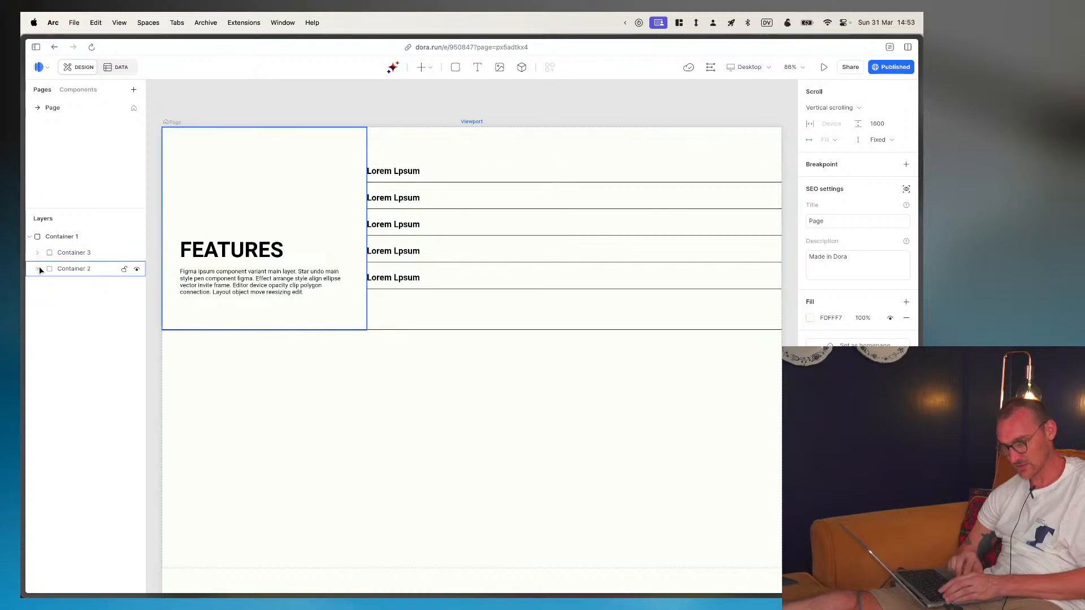
{"action": "left_click_drag", "start_coordinate": [53, 268], "coordinate": [54, 253]}
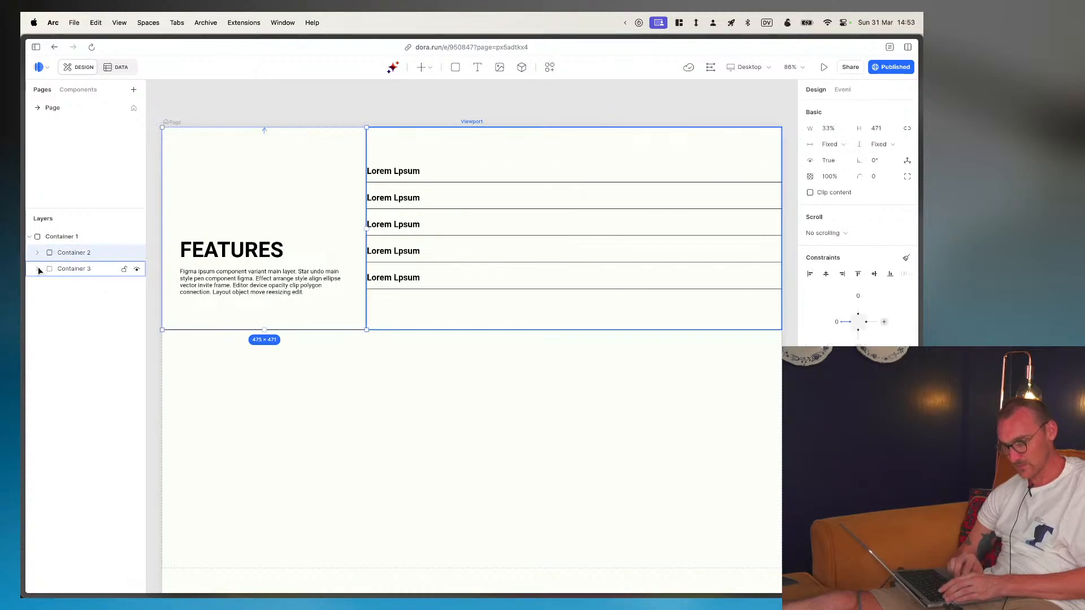
- Expand Container 3 and add a text label reading "Features" above its list view
{"action": "left_click", "coordinate": [38, 269]}
{"action": "left_click", "coordinate": [71, 274]}
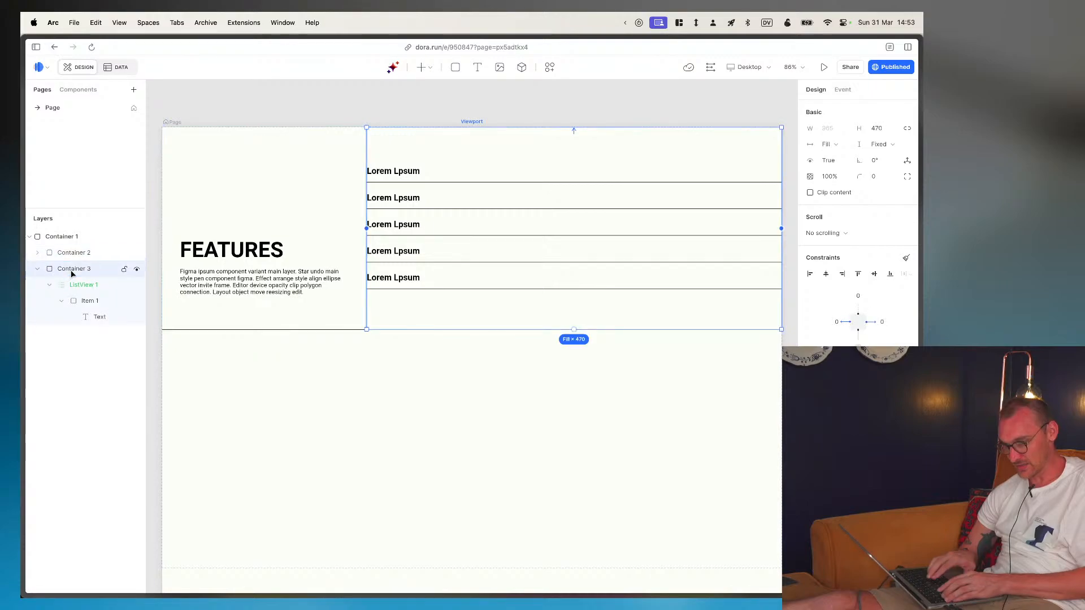
{"action": "key", "text": "t"}
{"action": "left_click", "coordinate": [443, 144]}
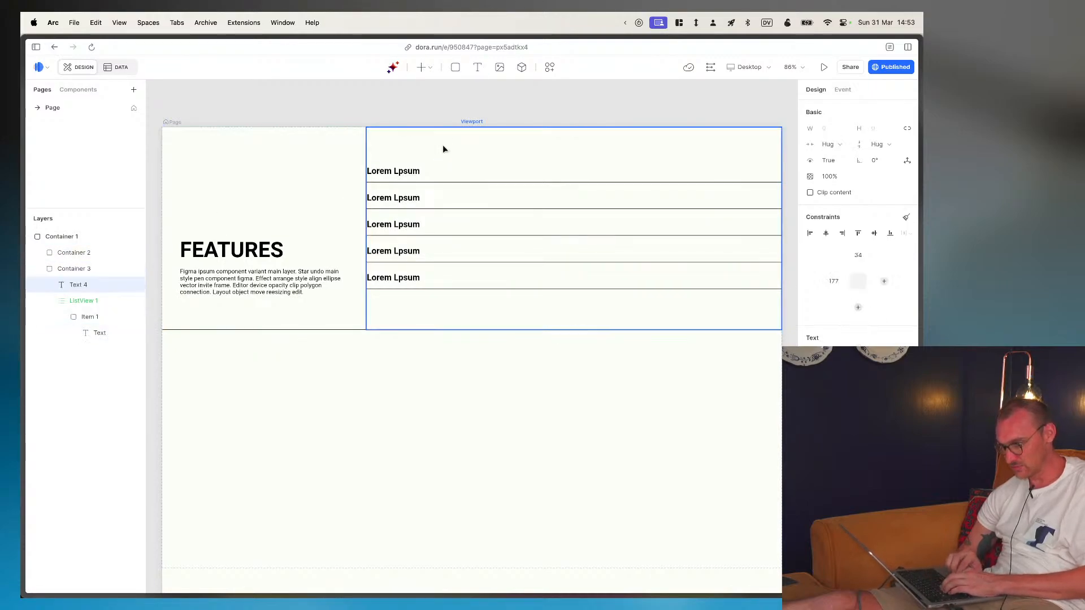
{"action": "type", "text": "Featu"}
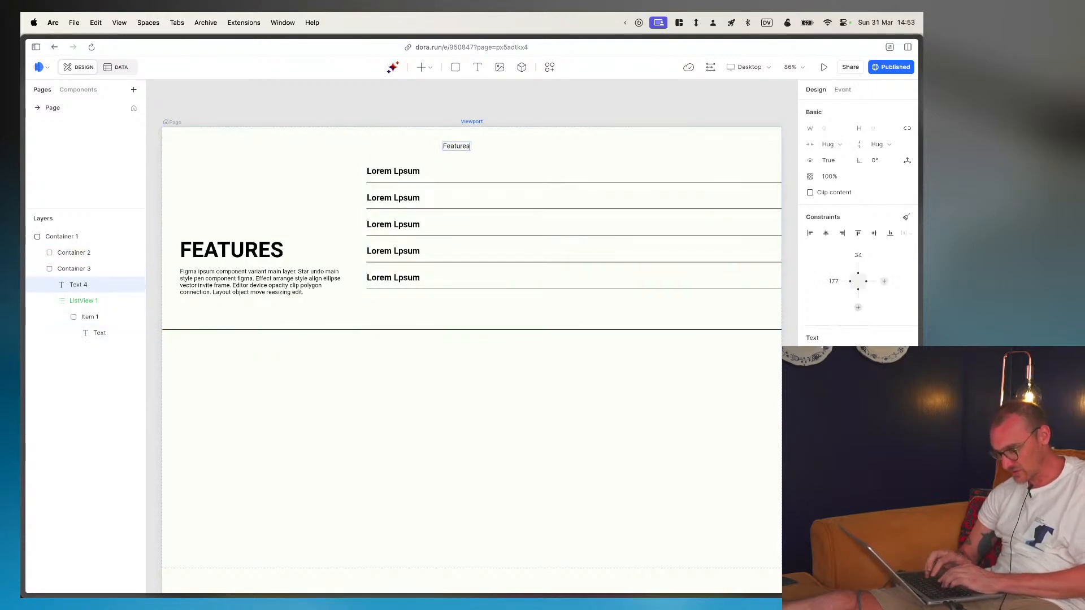
{"action": "type", "text": "res"}
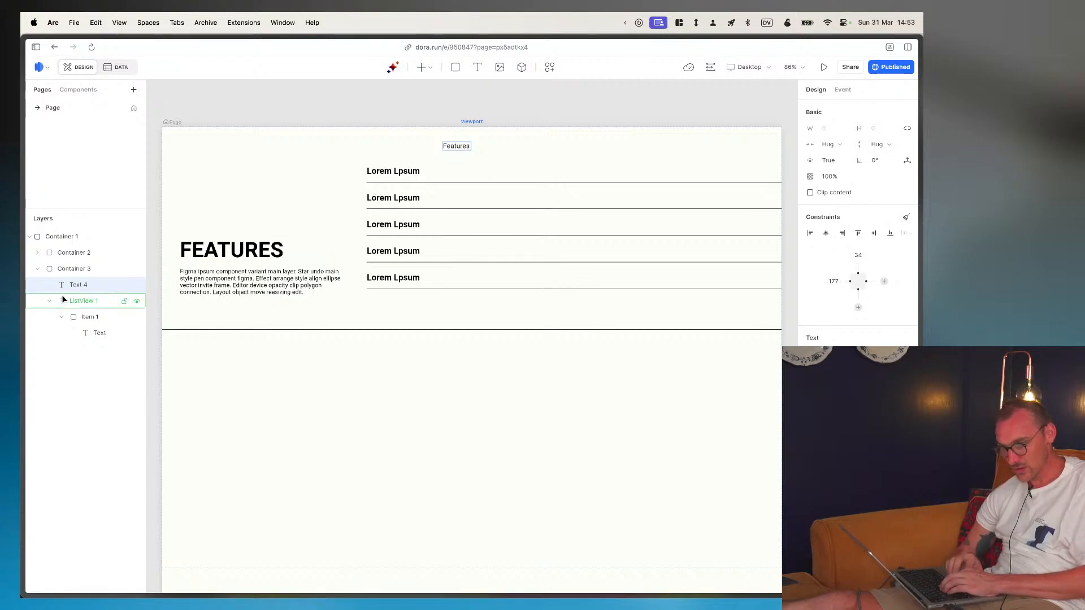
- Insert a grid view of about 543 × 41 in Container 3, beside the Features label
{"action": "left_click", "coordinate": [79, 271]}
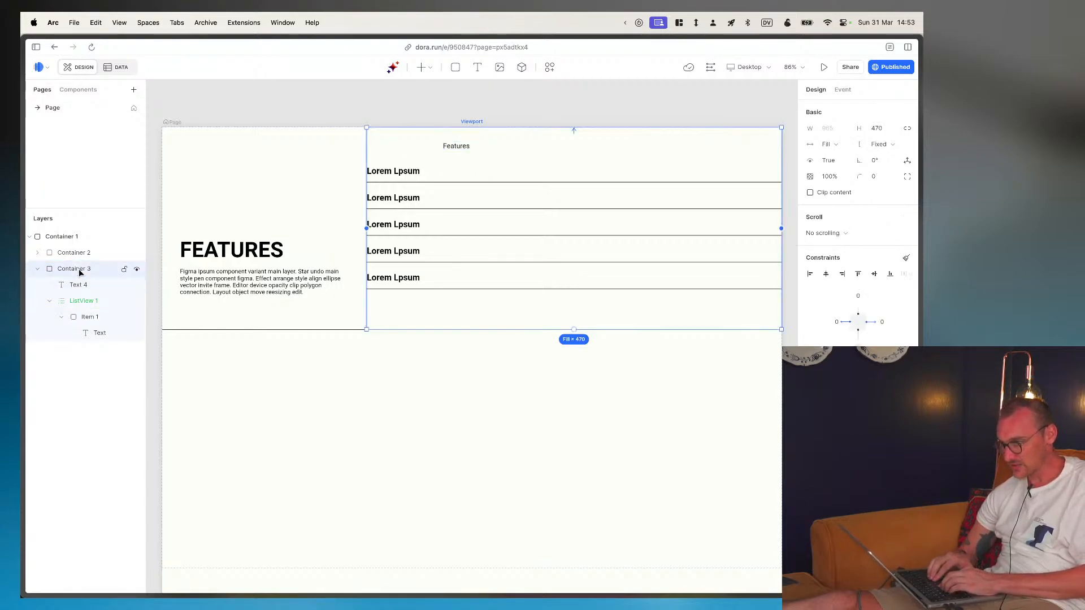
{"action": "left_click", "coordinate": [424, 67]}
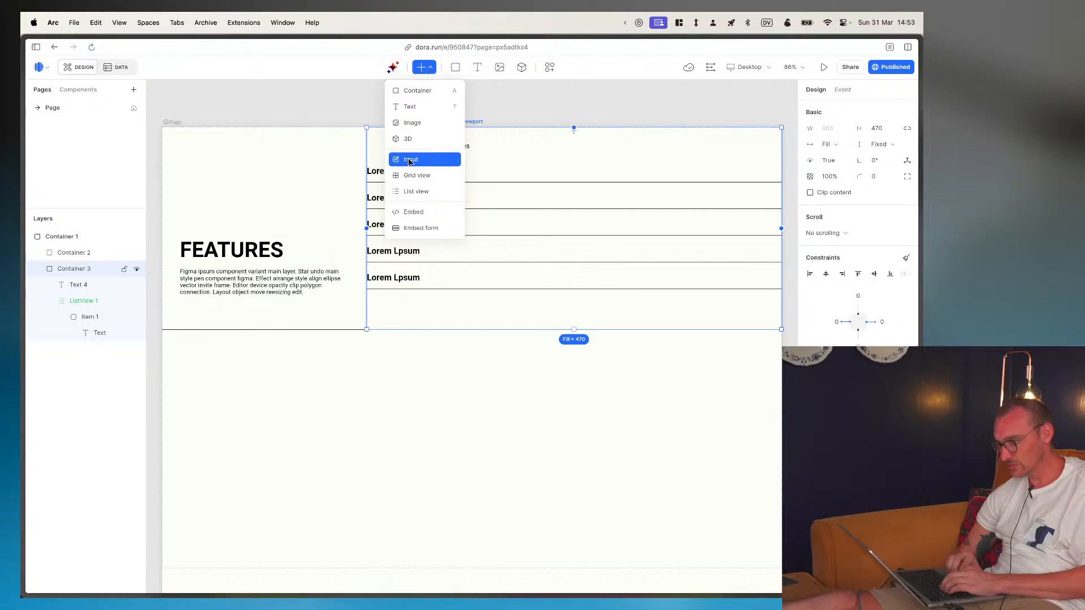
{"action": "left_click", "coordinate": [411, 178]}
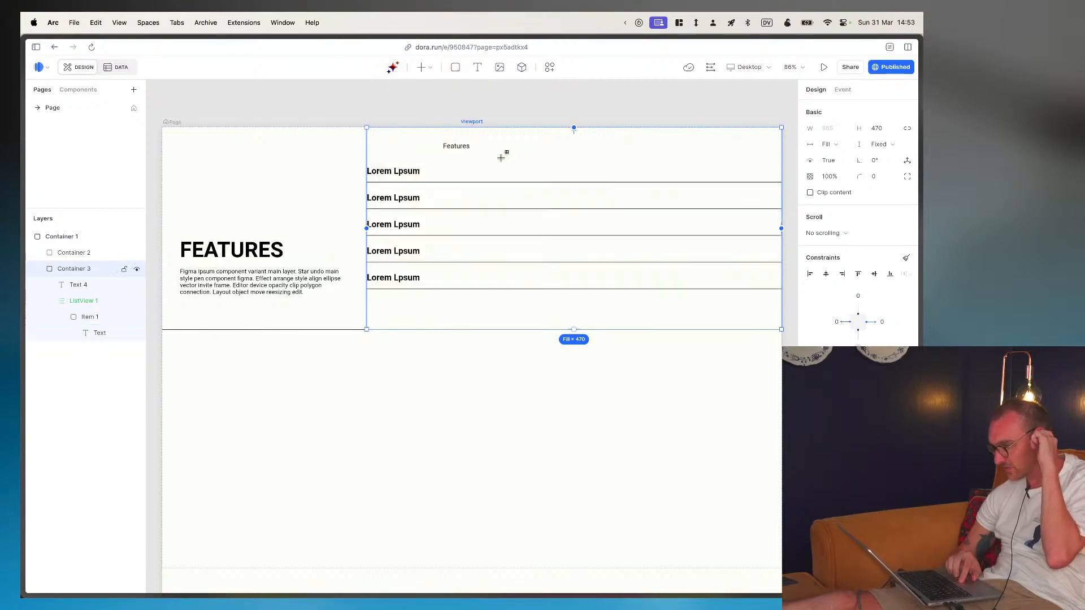
{"action": "mouse_move", "coordinate": [497, 140]}
{"action": "left_mouse_down"}
{"action": "mouse_move", "coordinate": [717, 147]}
{"action": "mouse_move", "coordinate": [730, 158]}
{"action": "left_mouse_up"}
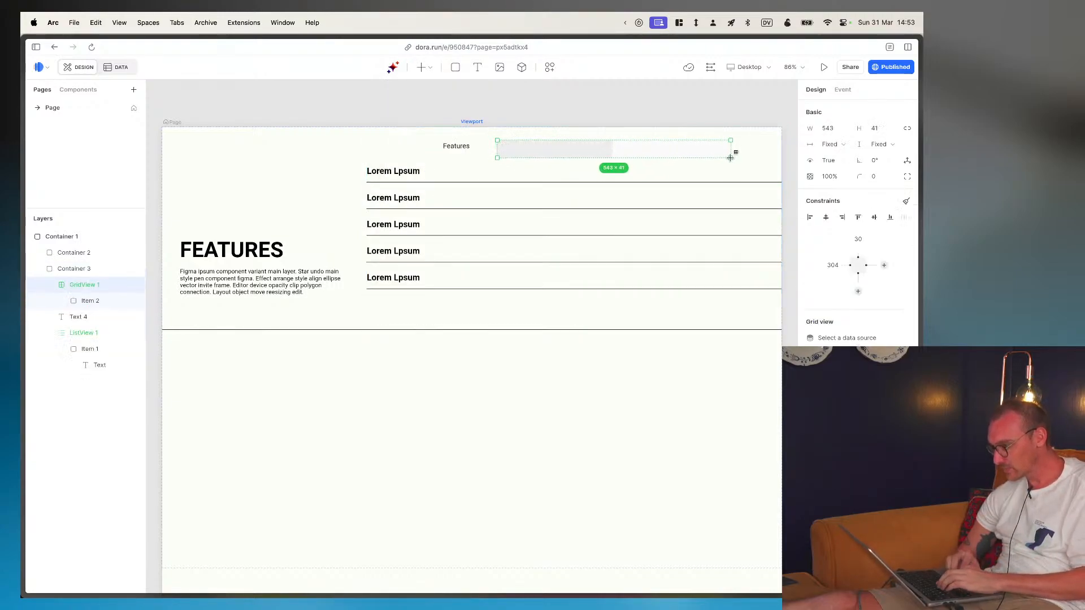
- Connect the new grid view to the TAGS data source and size its columns by Min width
{"action": "left_click", "coordinate": [518, 133]}
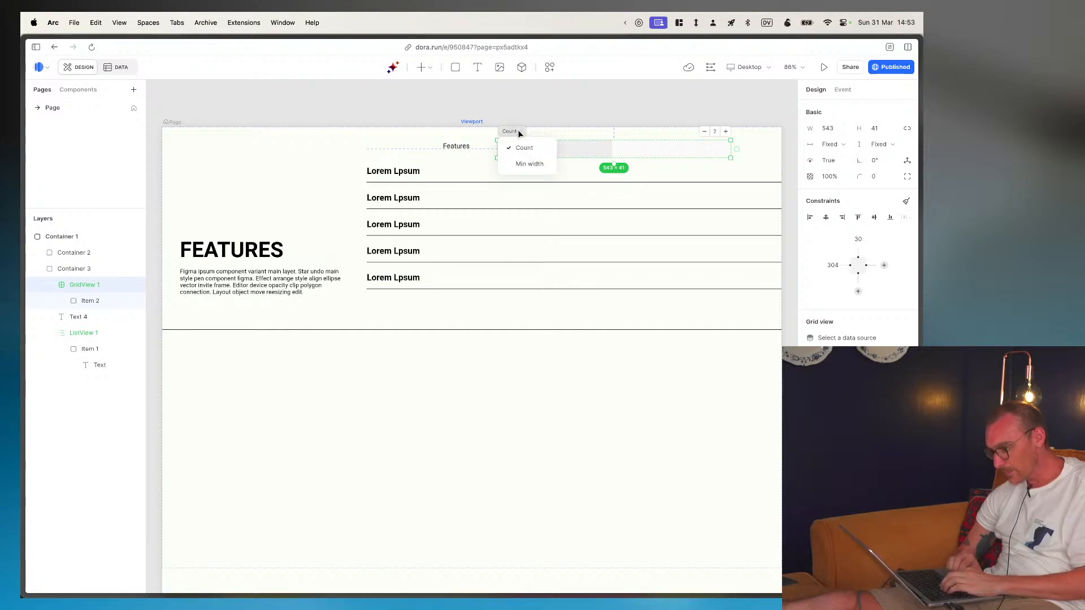
{"action": "left_click", "coordinate": [519, 133]}
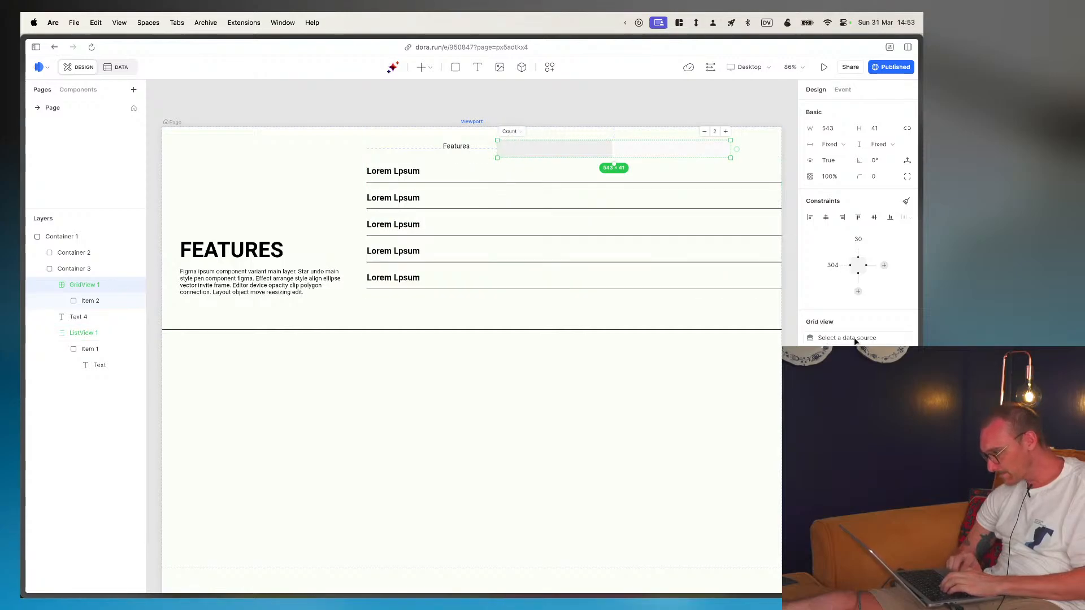
{"action": "left_click", "coordinate": [836, 361]}
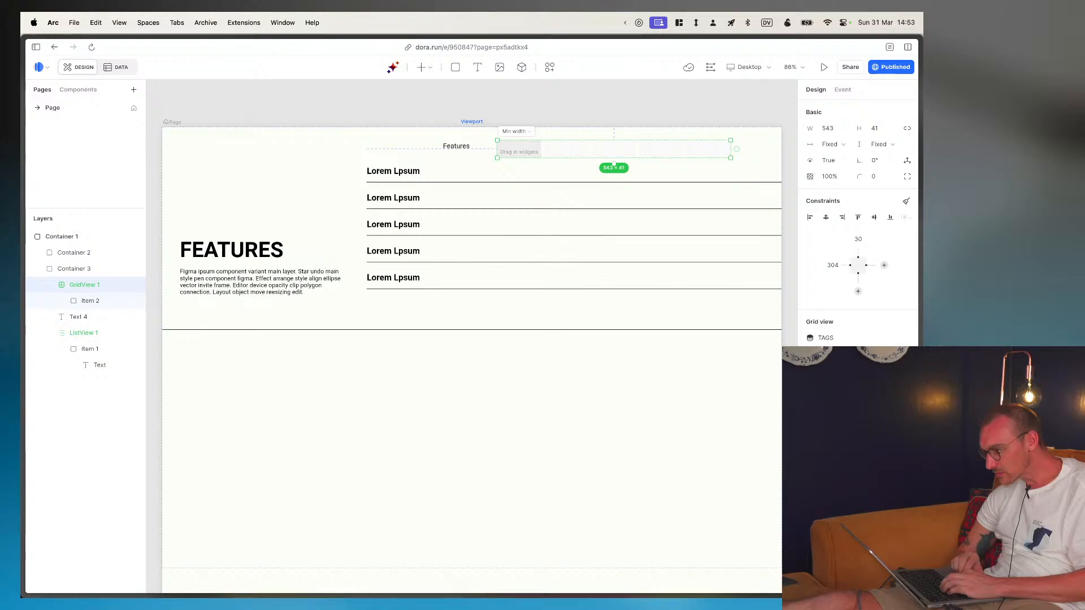
- Shorten the grid view's item to the height of the grid, an aspect ratio of about 247:100
{"action": "left_click", "coordinate": [433, 184]}
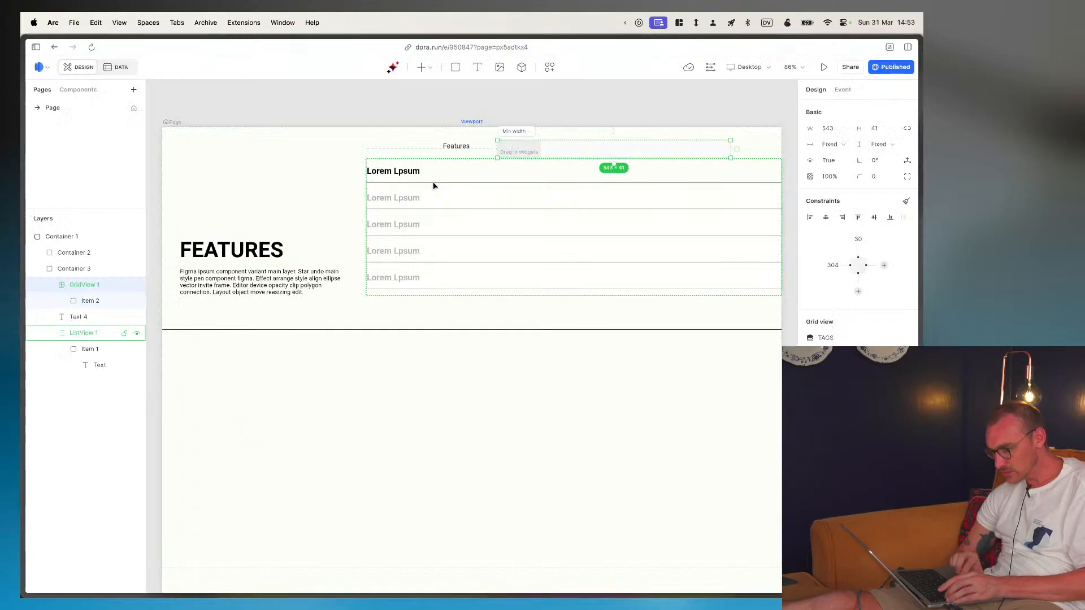
{"action": "left_click", "coordinate": [84, 300]}
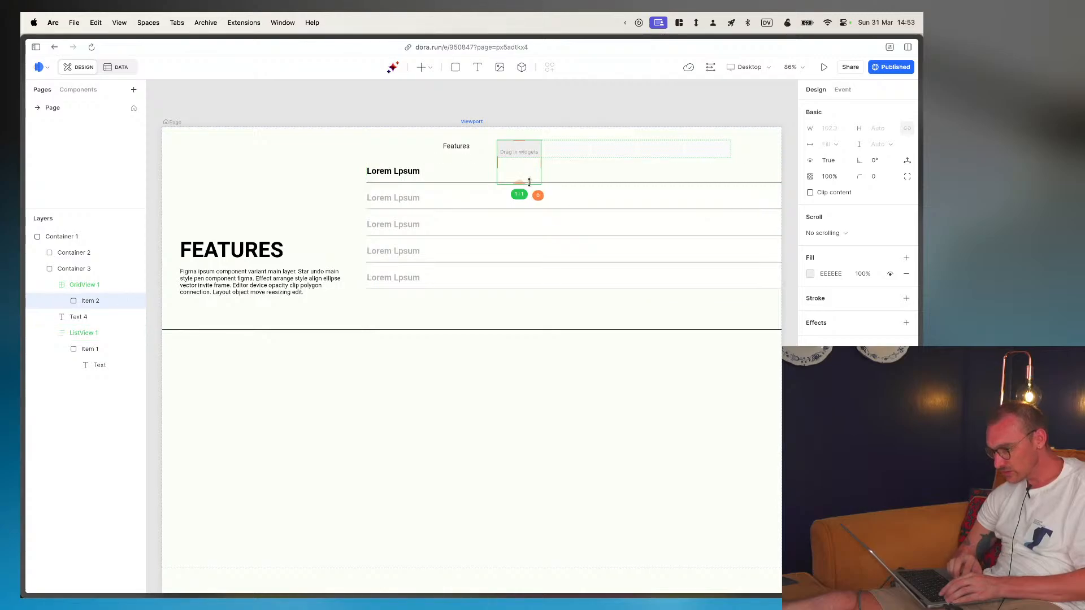
{"action": "left_click_drag", "start_coordinate": [532, 183], "coordinate": [531, 156]}
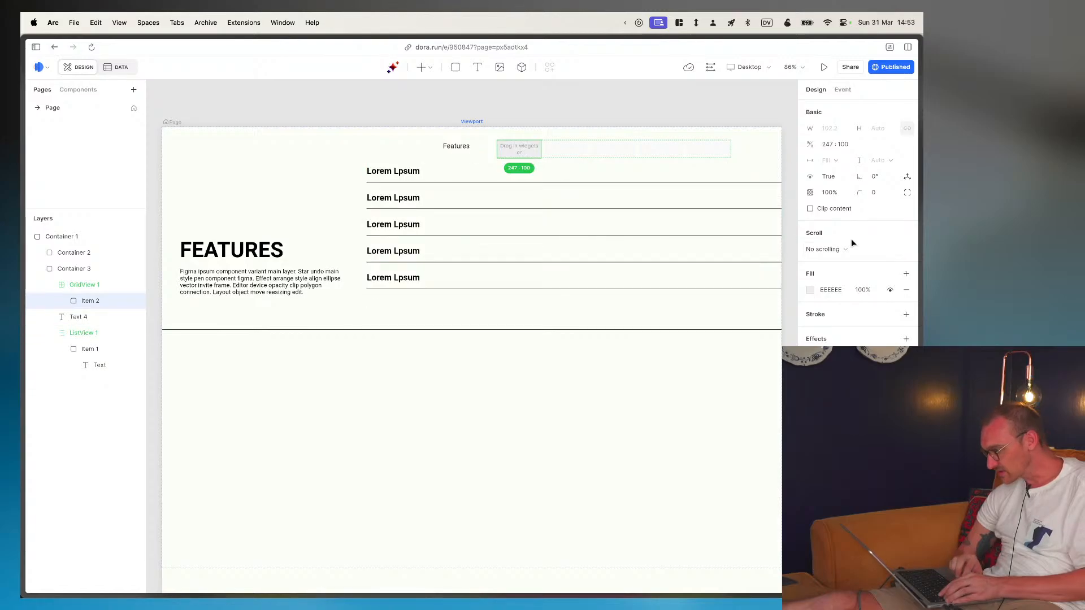
- Switch to Figma, copy the fill color of the IMAP feature pill, and return to Dora
{"action": "key", "text": "super+Tab"}
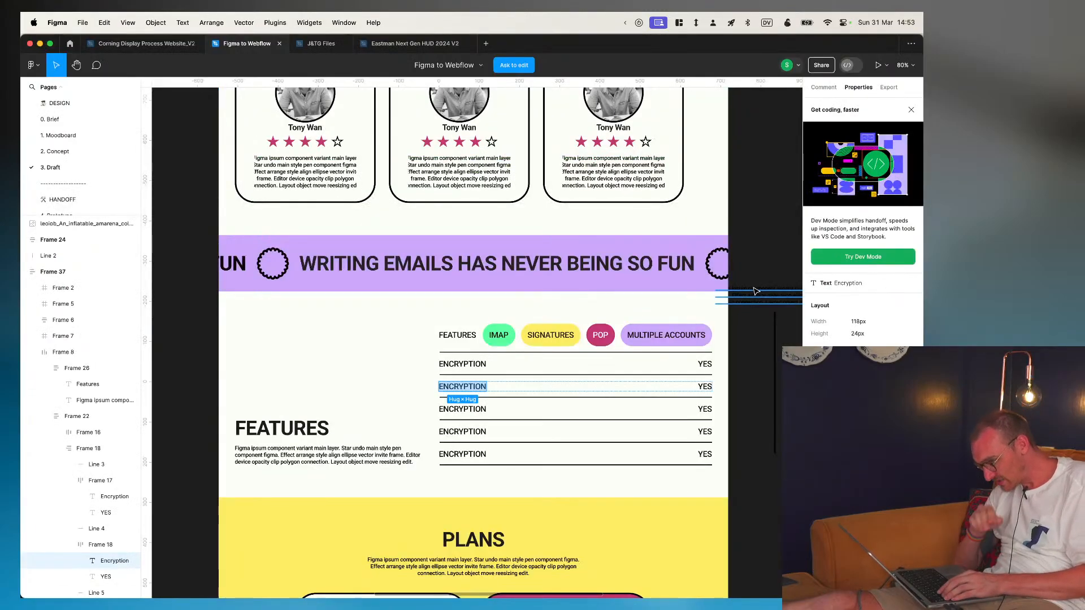
{"action": "left_click", "coordinate": [499, 344]}
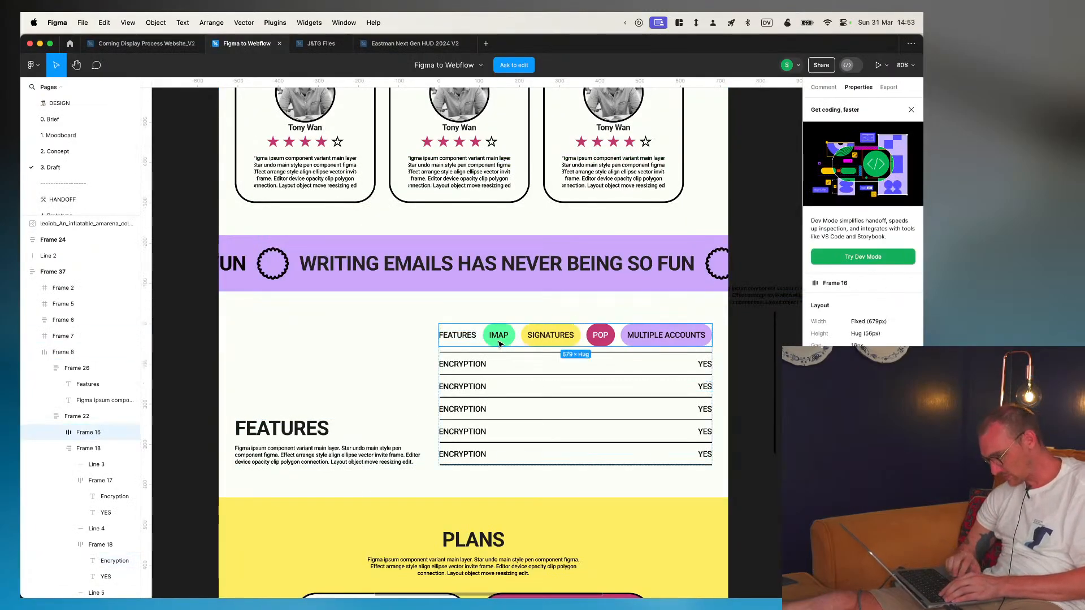
{"action": "double_click", "coordinate": [500, 344]}
{"action": "double_click", "coordinate": [500, 344]}
{"action": "double_click", "coordinate": [500, 344]}
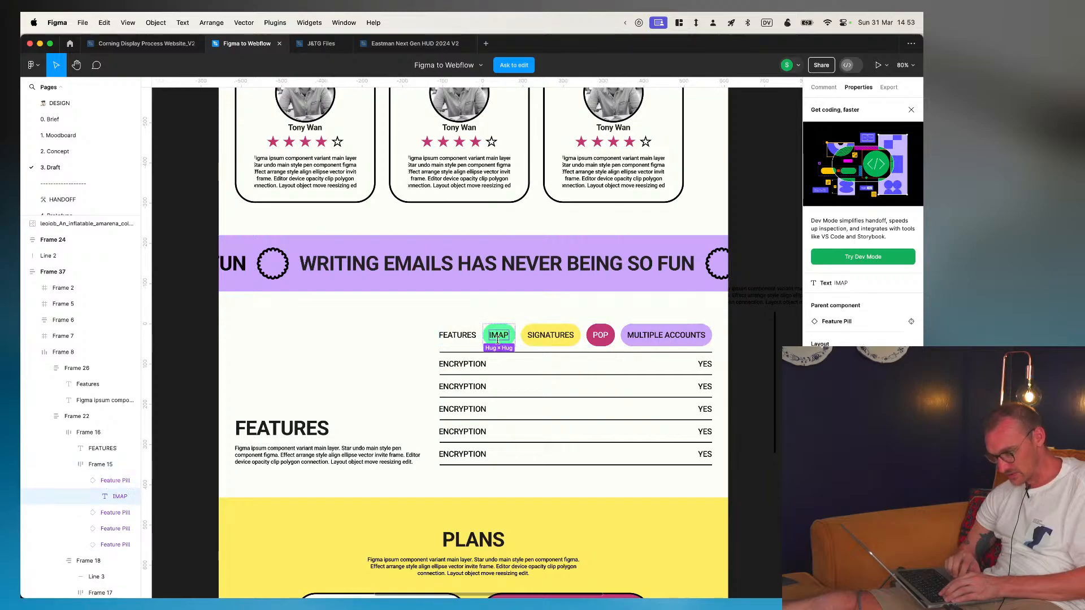
{"action": "left_click", "coordinate": [110, 481]}
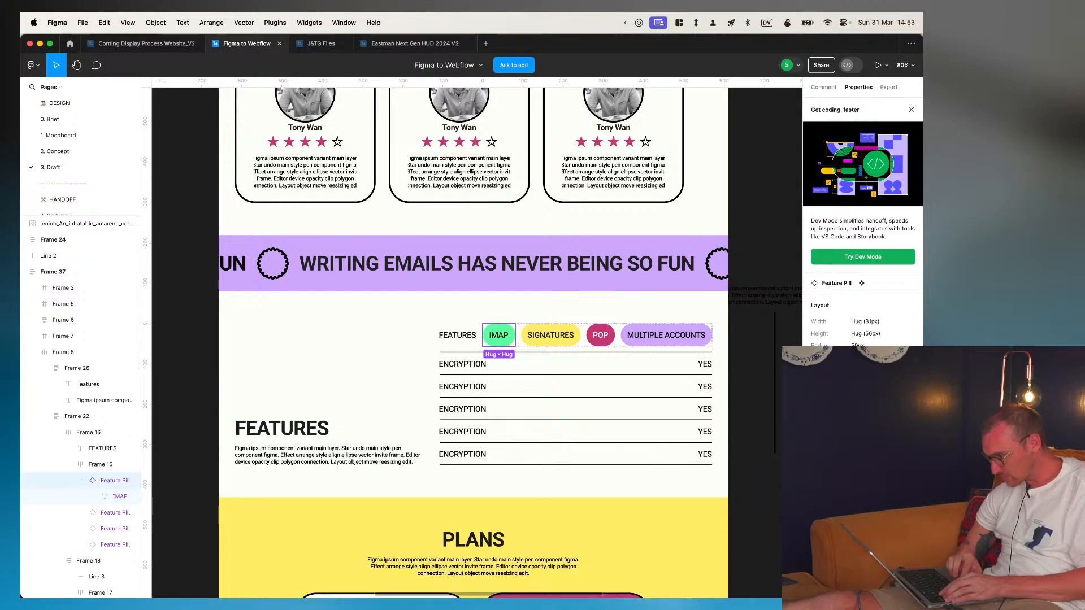
{"action": "key", "text": "super+c"}
{"action": "key", "text": "super+Tab"}
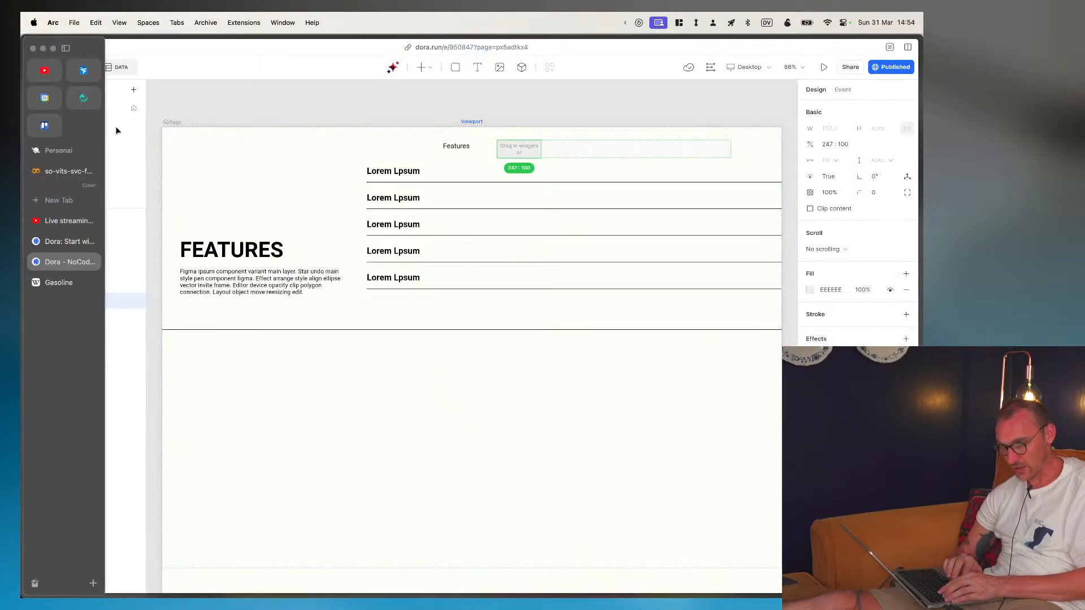
- Add a property named Color with the Text data type to the TAGS entity in Dora's data view
{"action": "left_click", "coordinate": [113, 67]}
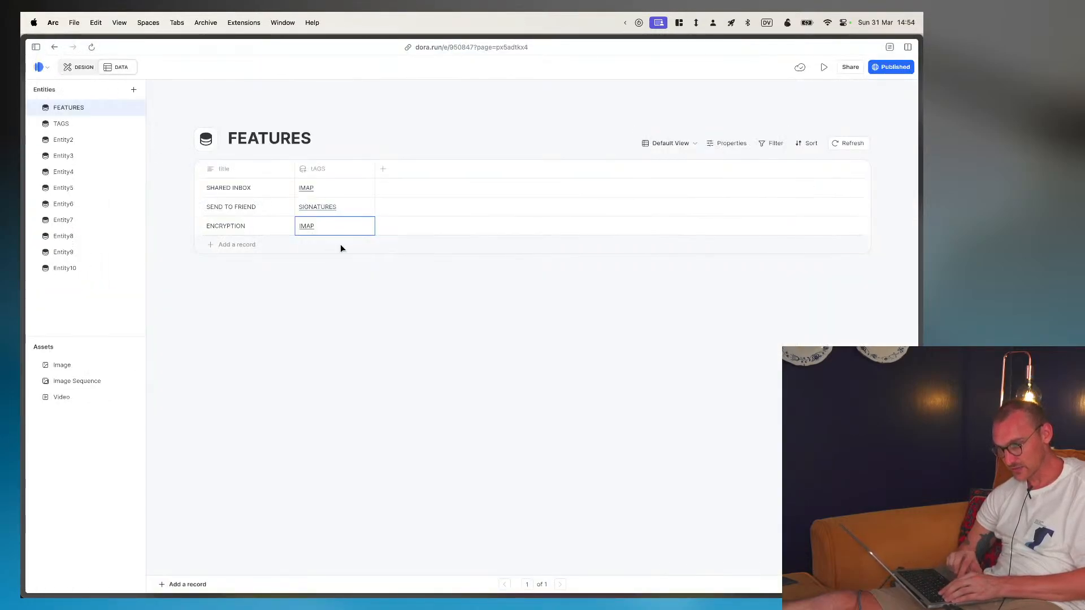
{"action": "left_click", "coordinate": [64, 123]}
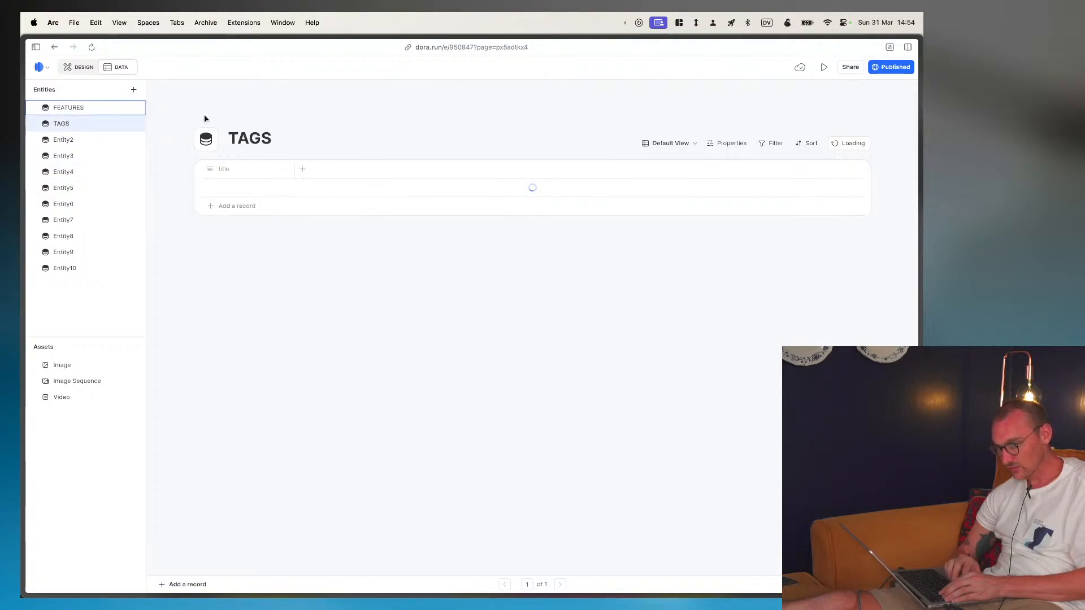
{"action": "left_click", "coordinate": [303, 170]}
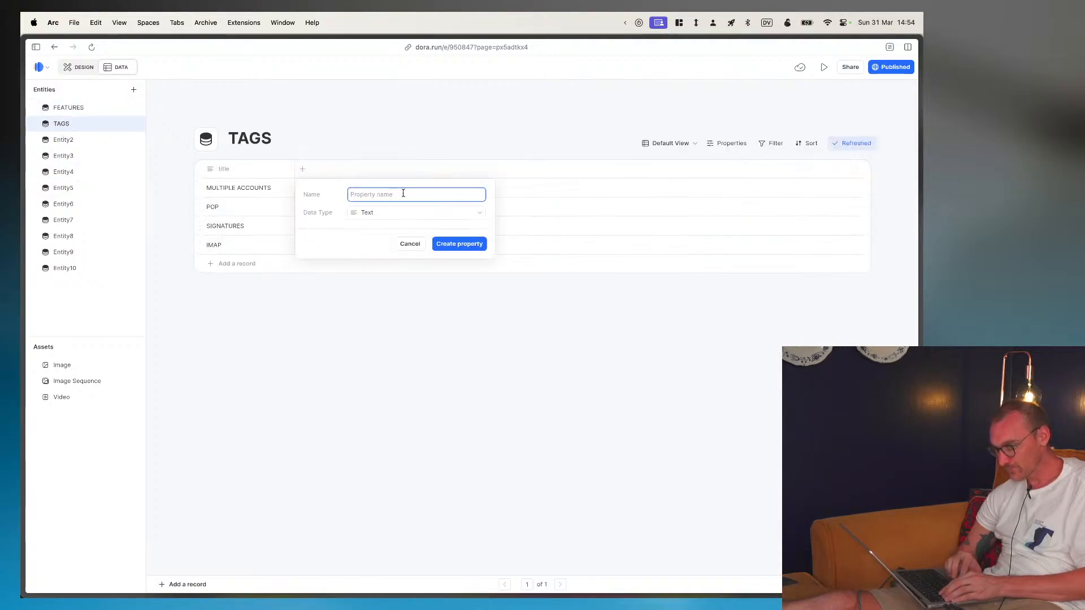
{"action": "type", "text": "Color"}
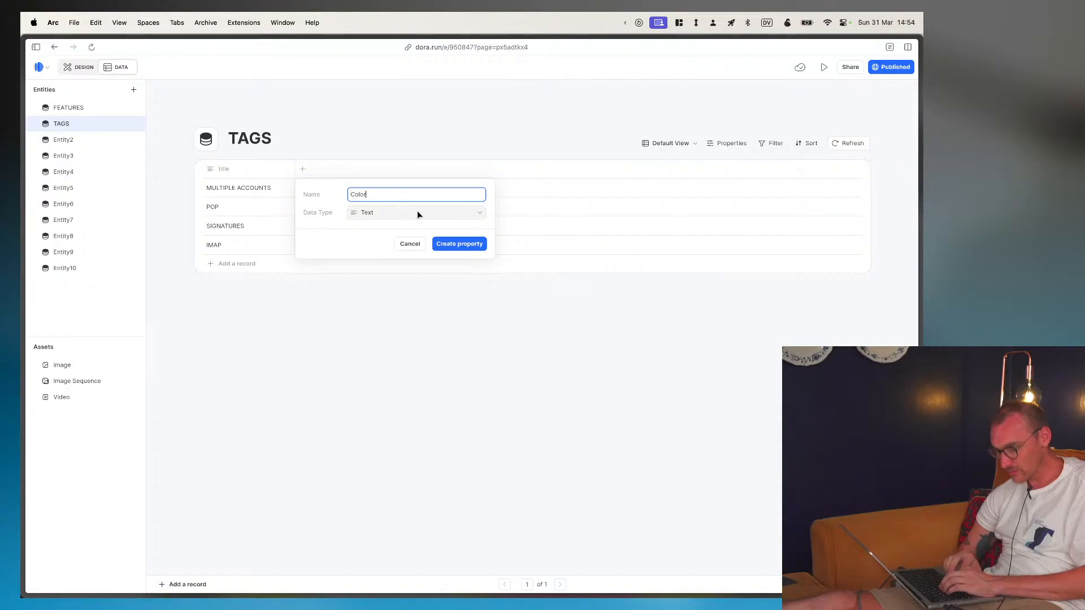
{"action": "left_click", "coordinate": [417, 212]}
{"action": "mouse_move", "coordinate": [403, 318]}
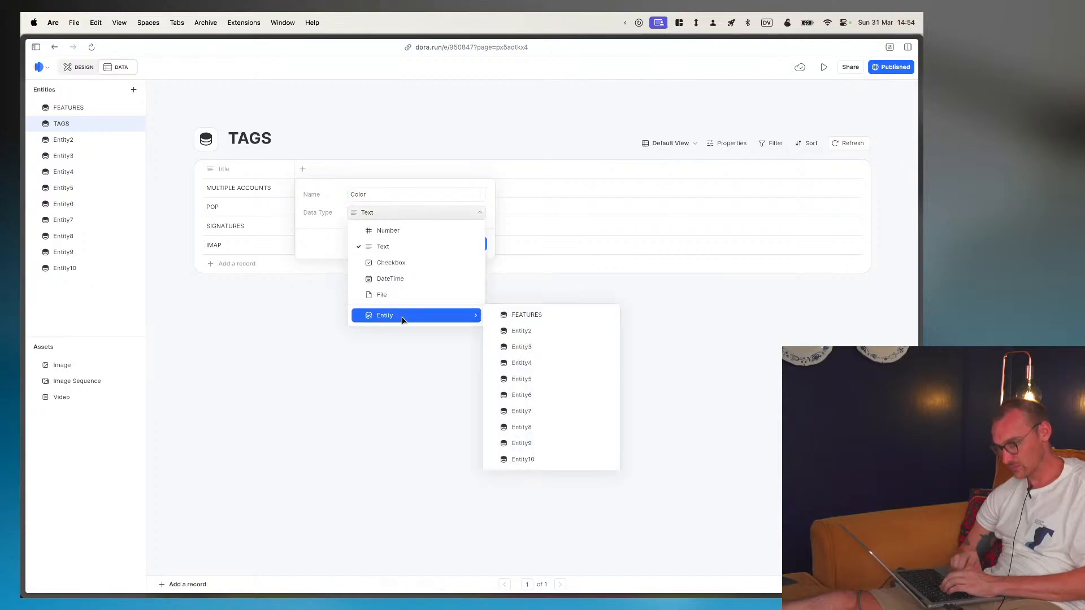
{"action": "left_click", "coordinate": [394, 245]}
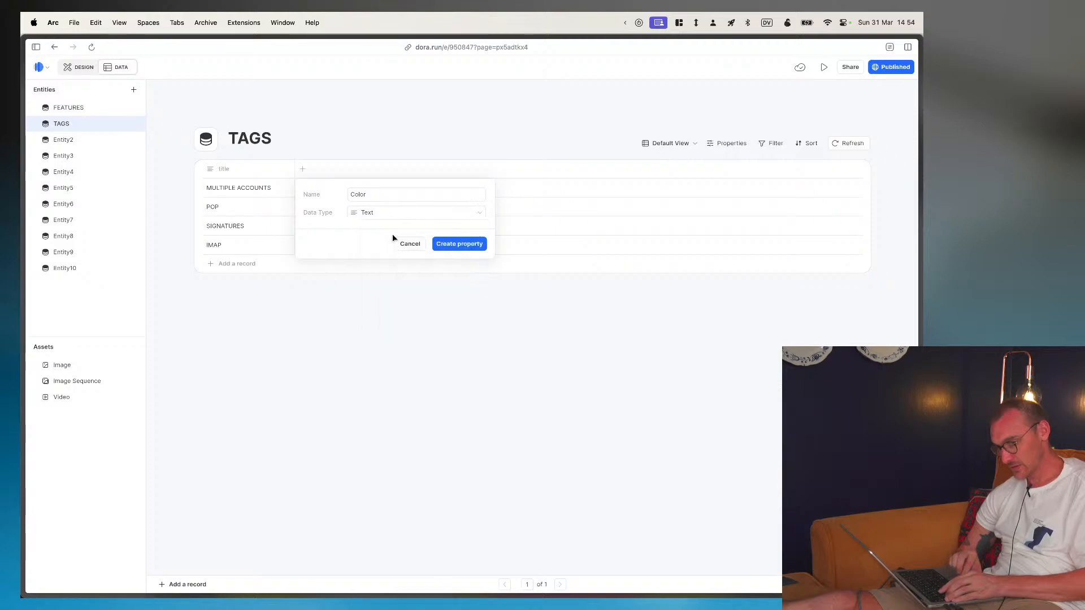
{"action": "left_click", "coordinate": [451, 246]}
- Enter the color #59FFA0 for the MULTIPLE ACCOUNTS and IMAP records in the TAGS entity
{"action": "left_click", "coordinate": [301, 187]}
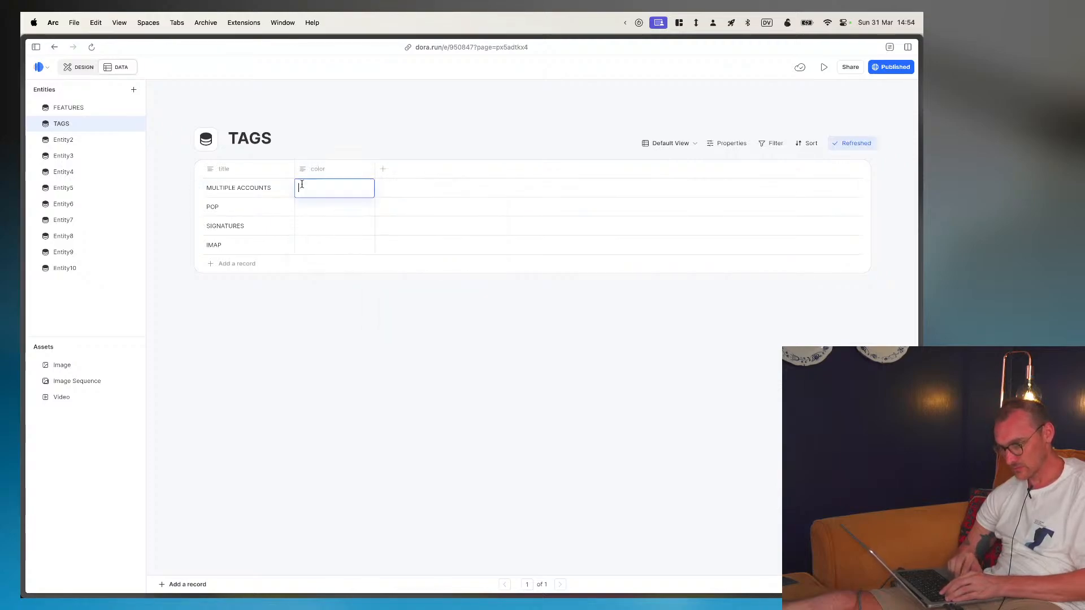
{"action": "key", "text": "super+v"}
{"action": "key", "text": "Return"}
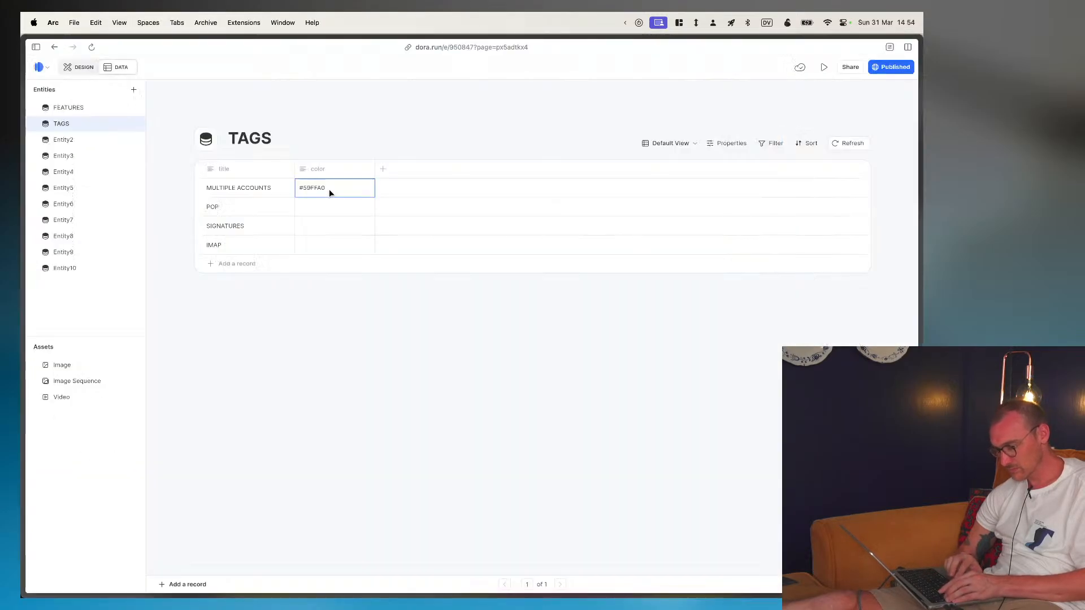
{"action": "left_click", "coordinate": [325, 247]}
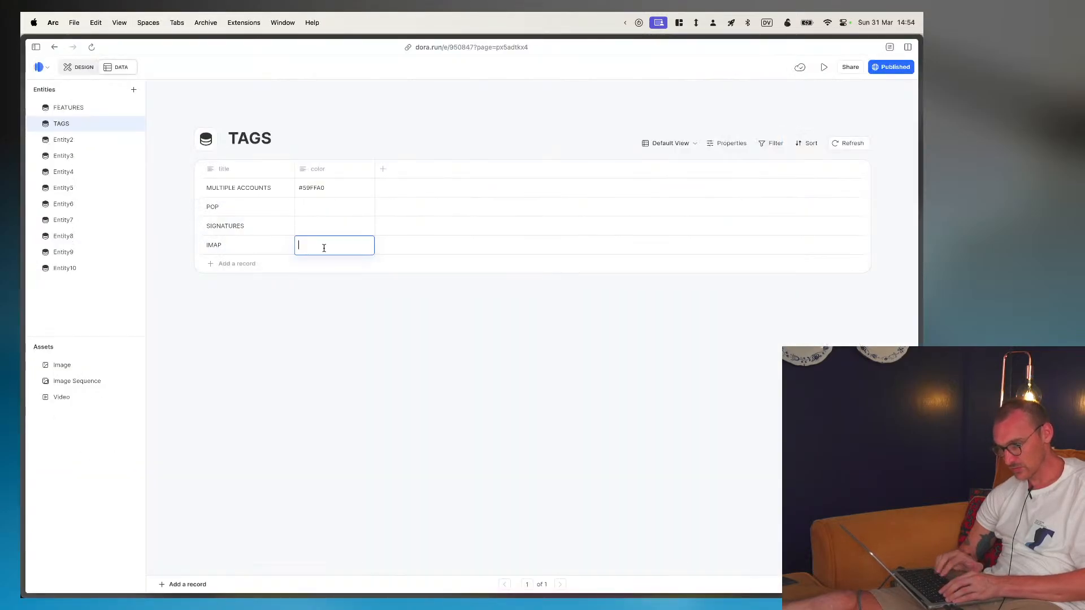
{"action": "key", "text": "super+v"}
{"action": "key", "text": "Return"}
- Copy the SIGNATURES pill's fill color from Figma into the color field of the SIGNATURES record in Dora's TAGS entity
{"action": "key", "text": "super+Tab"}
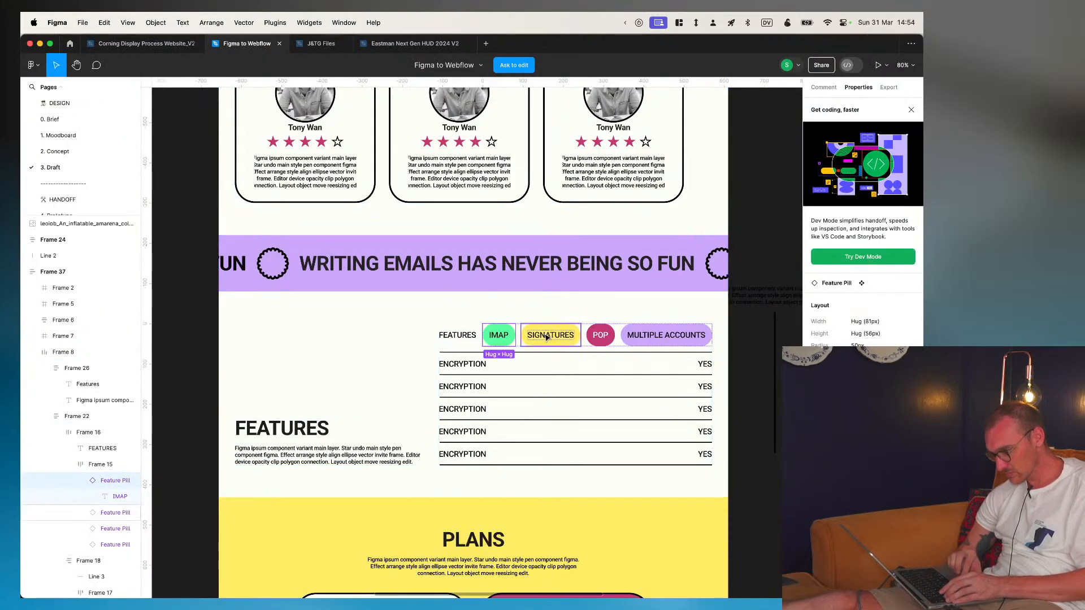
{"action": "left_click", "coordinate": [69, 513]}
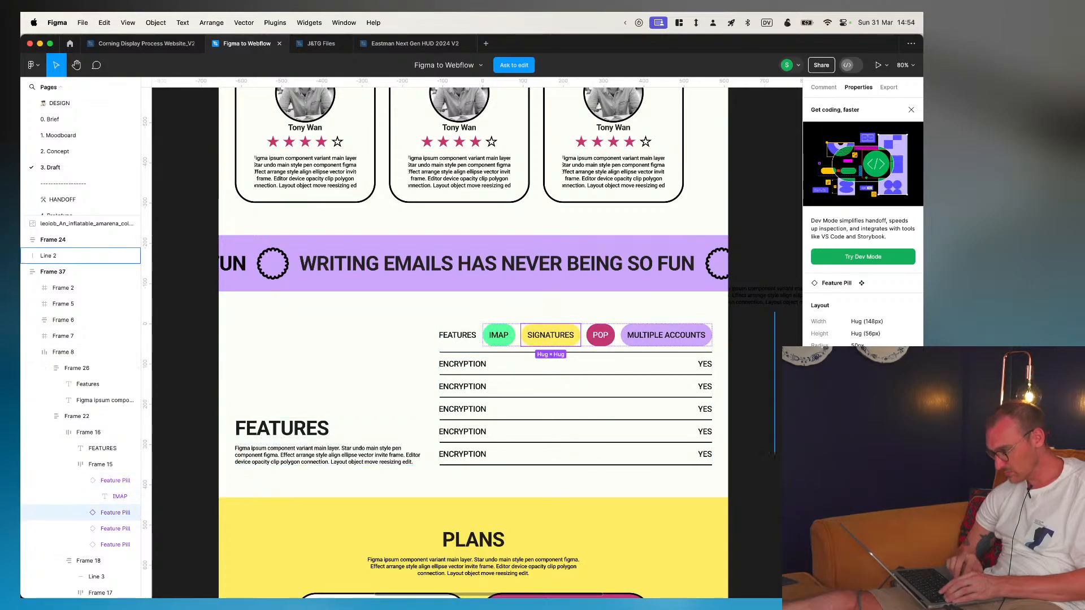
{"action": "key", "text": "super+c"}
{"action": "key", "text": "super+Tab"}
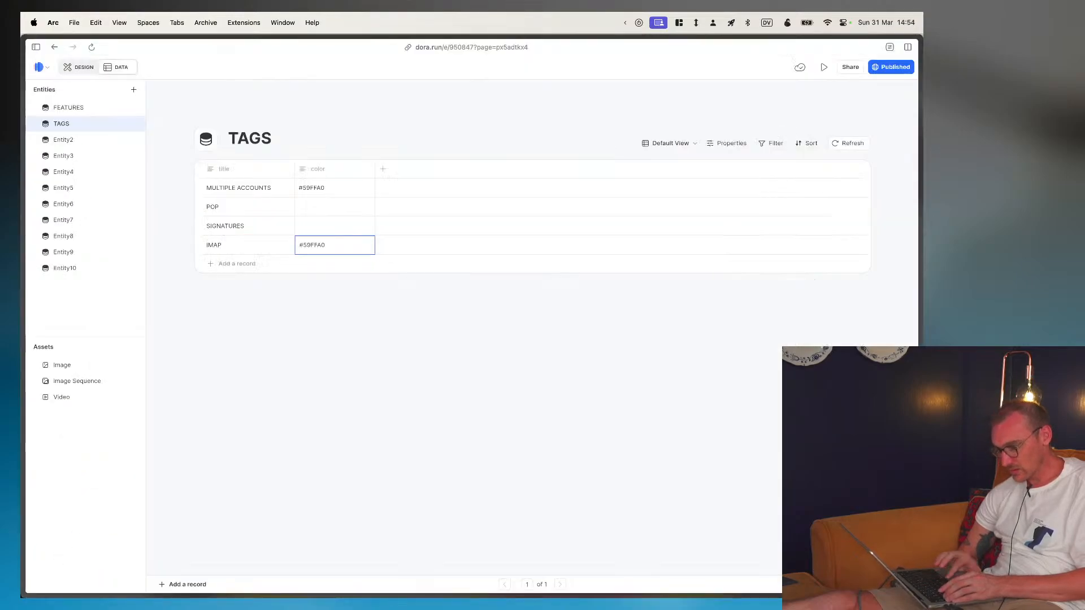
{"action": "left_click", "coordinate": [319, 227]}
{"action": "key", "text": "super+v"}
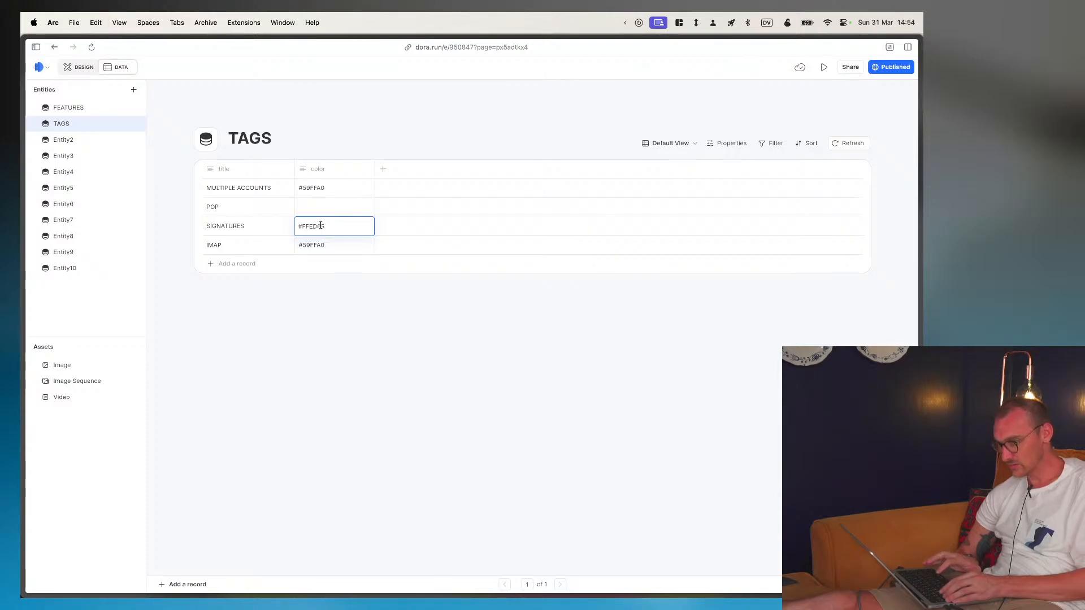
- Copy the POP pill's fill color from Figma and enter #C33873 as the color of the POP record in Dora's TAGS entity
{"action": "key", "text": "super+Tab"}
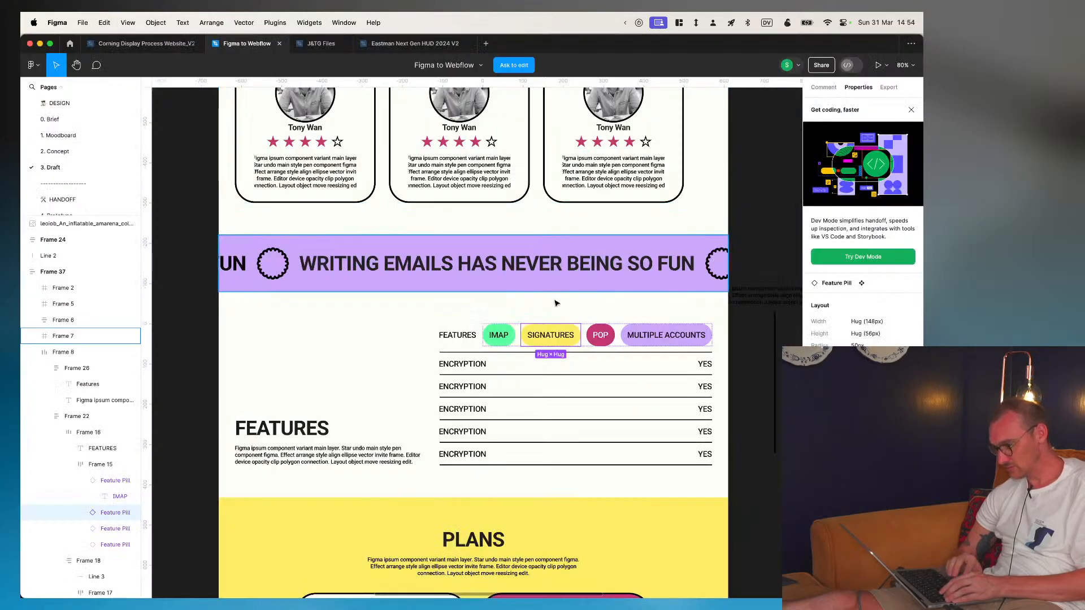
{"action": "left_click", "coordinate": [600, 335]}
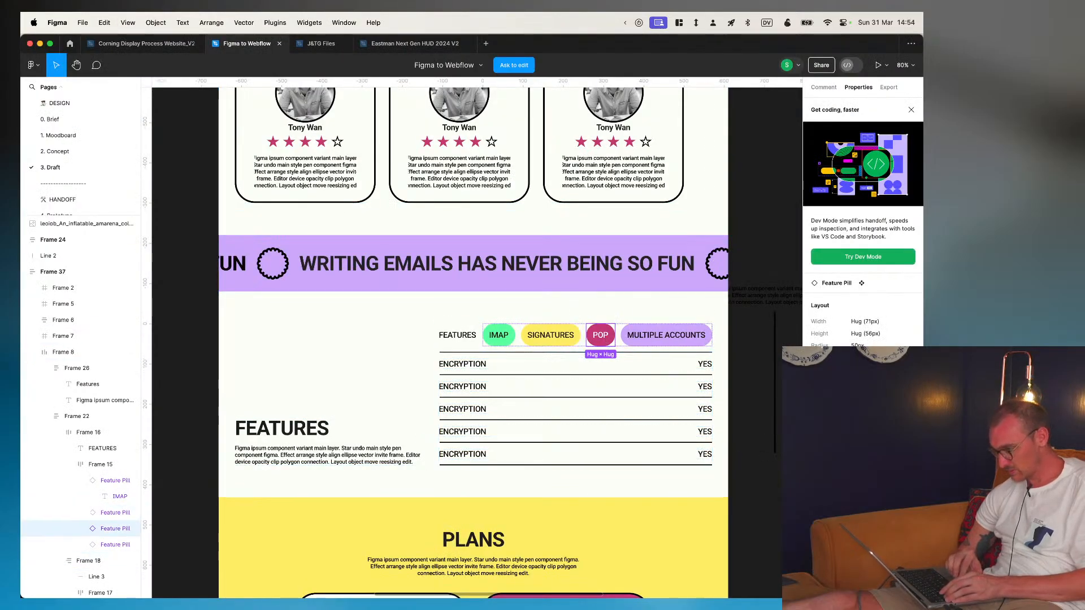
{"action": "key", "text": "super+c"}
{"action": "key", "text": "super+Tab"}
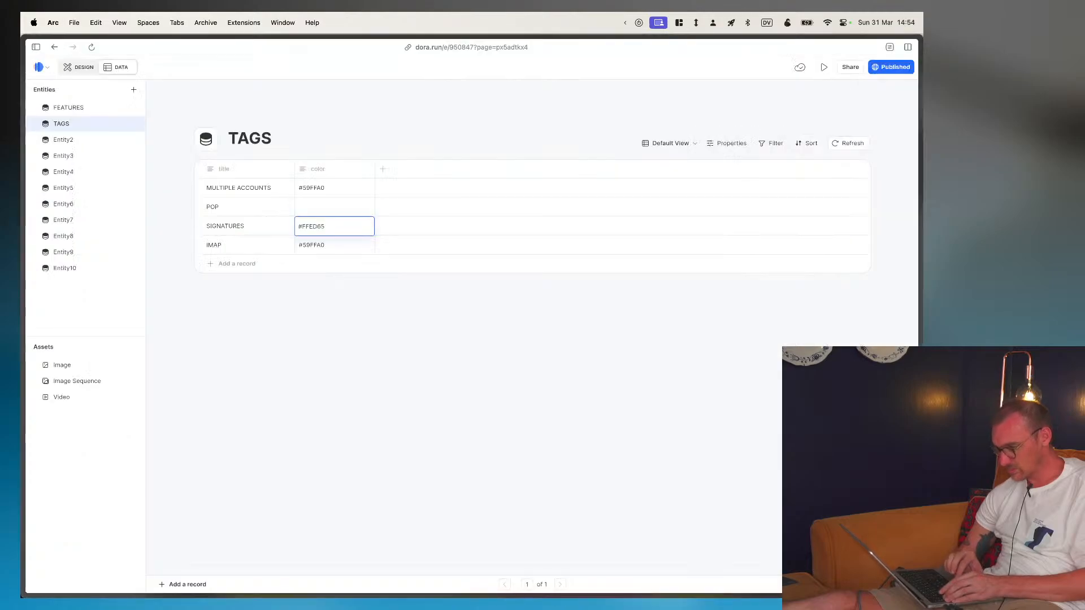
{"action": "key", "text": "super+Tab"}
{"action": "key", "text": "super+Tab"}
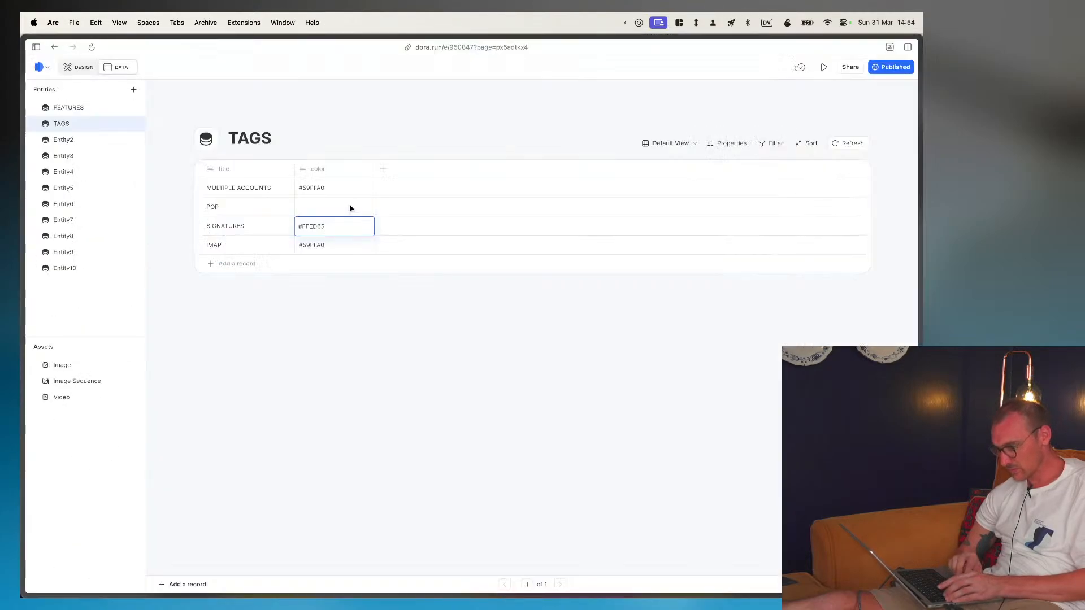
{"action": "left_click", "coordinate": [320, 202]}
{"action": "key", "text": "super+v"}
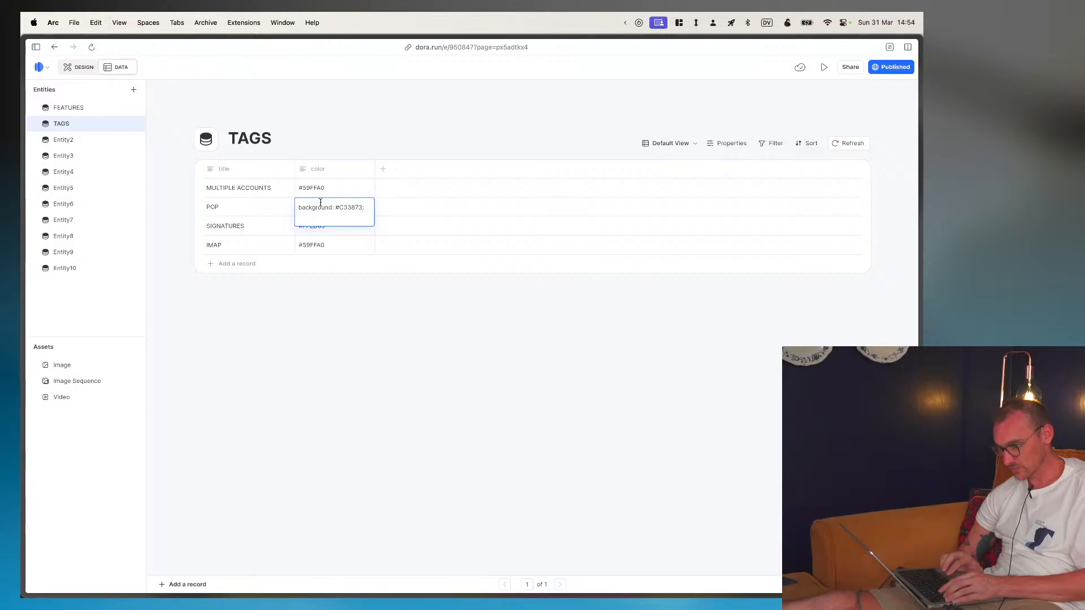
{"action": "key", "text": "BackSpace"}
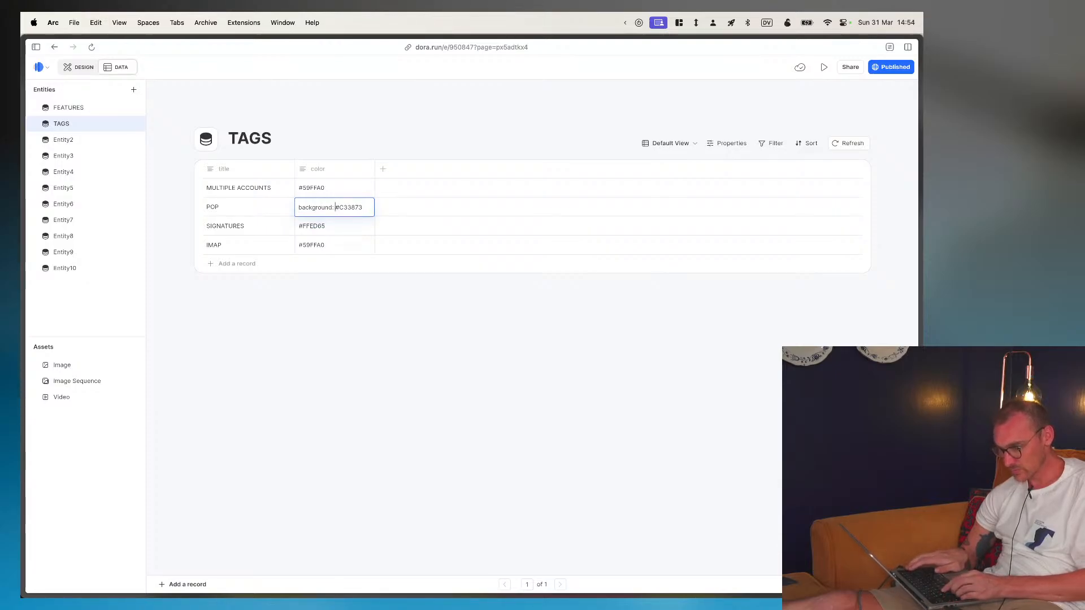
{"action": "key", "text": "super+BackSpace"}
- Copy the MULTIPLE ACCOUNTS pill's fill from Figma and replace that record's color in Dora's TAGS entity with #CDA7FB
{"action": "key", "text": "super+Tab"}
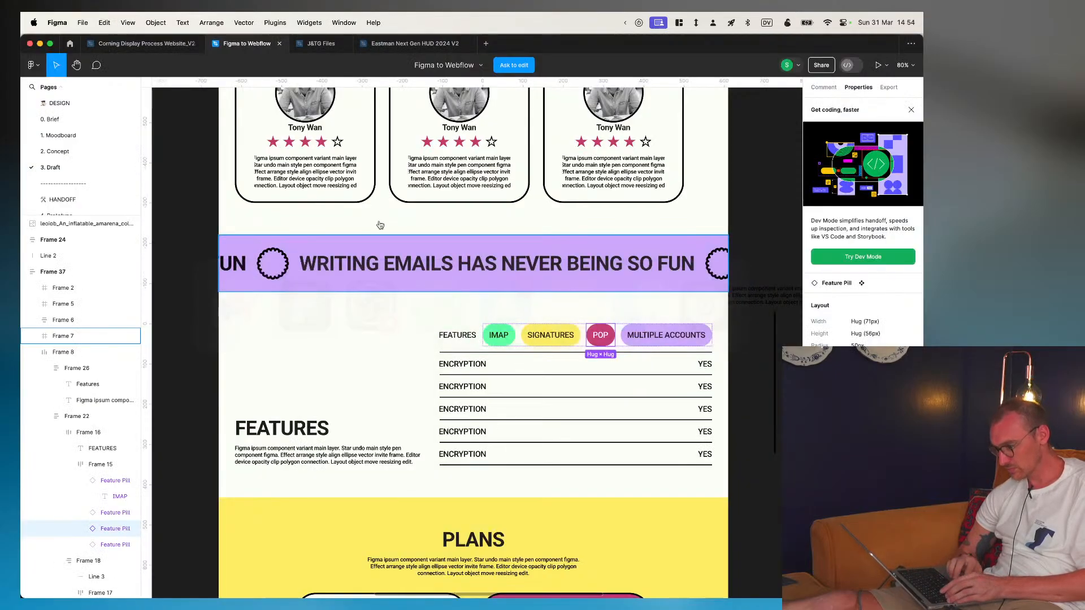
{"action": "left_click", "coordinate": [704, 335]}
{"action": "key", "text": "super+c"}
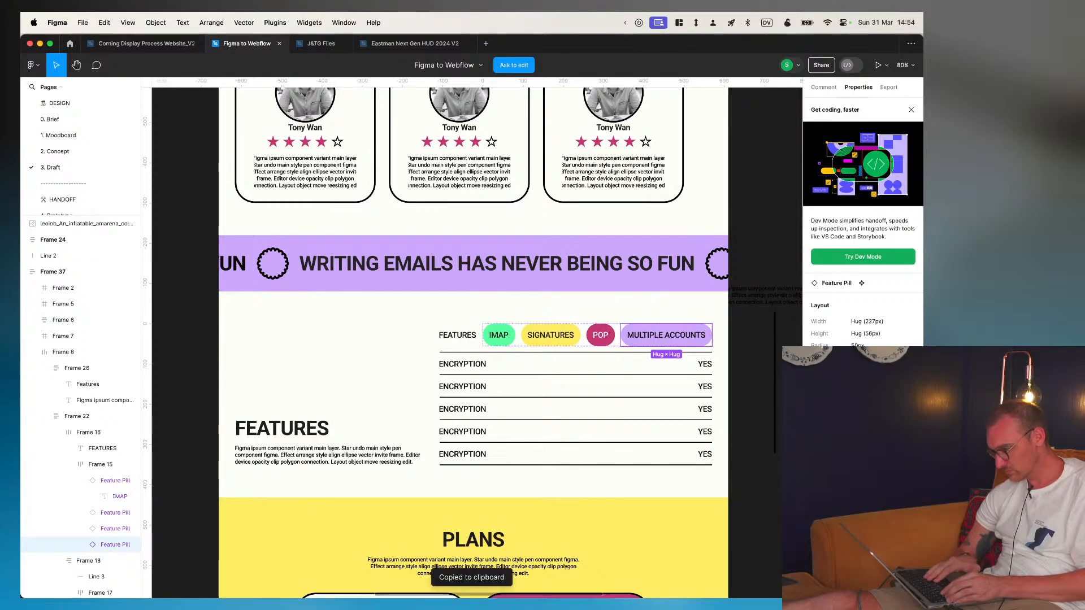
{"action": "key", "text": "super+Tab"}
{"action": "left_click", "coordinate": [315, 188]}
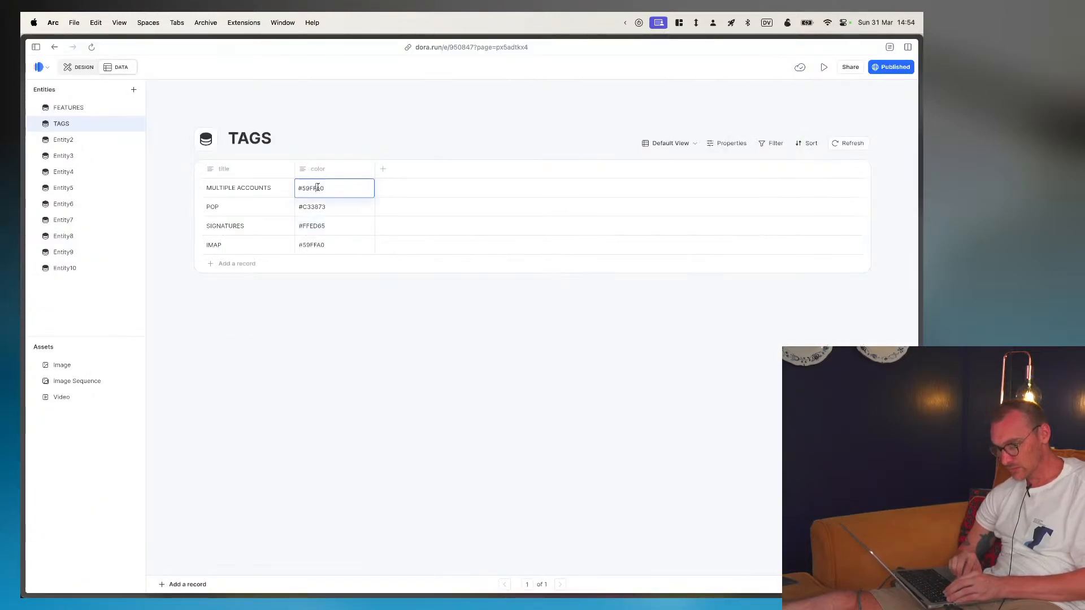
{"action": "key", "text": "super+a"}
{"action": "key", "text": "super+v"}
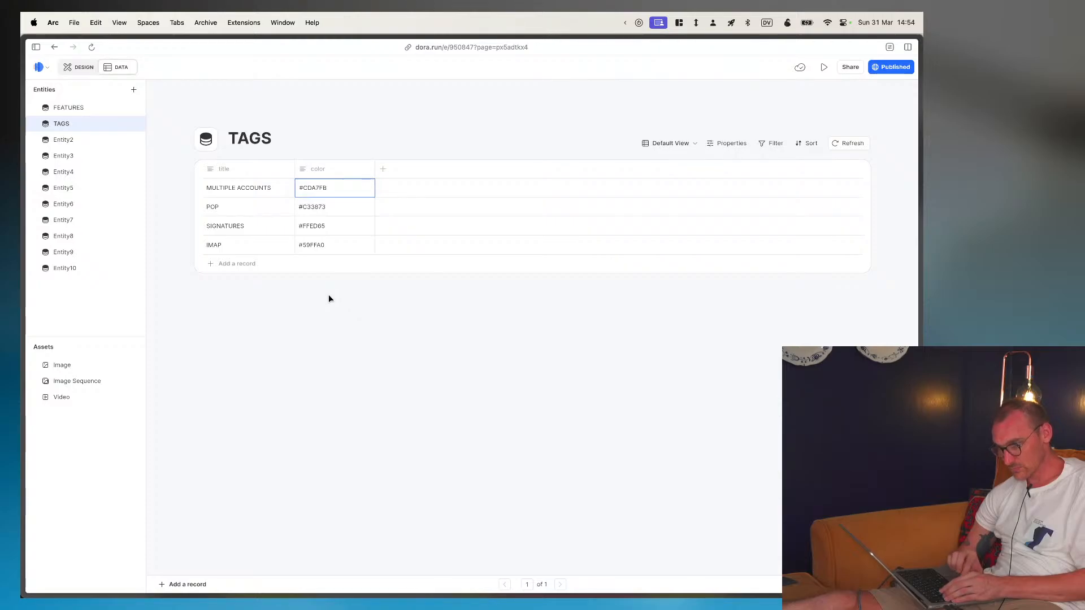
{"action": "left_click", "coordinate": [862, 85]}
- Return to the design view and remove the EEEEEE fill from the grid view's item
{"action": "left_click", "coordinate": [84, 65]}
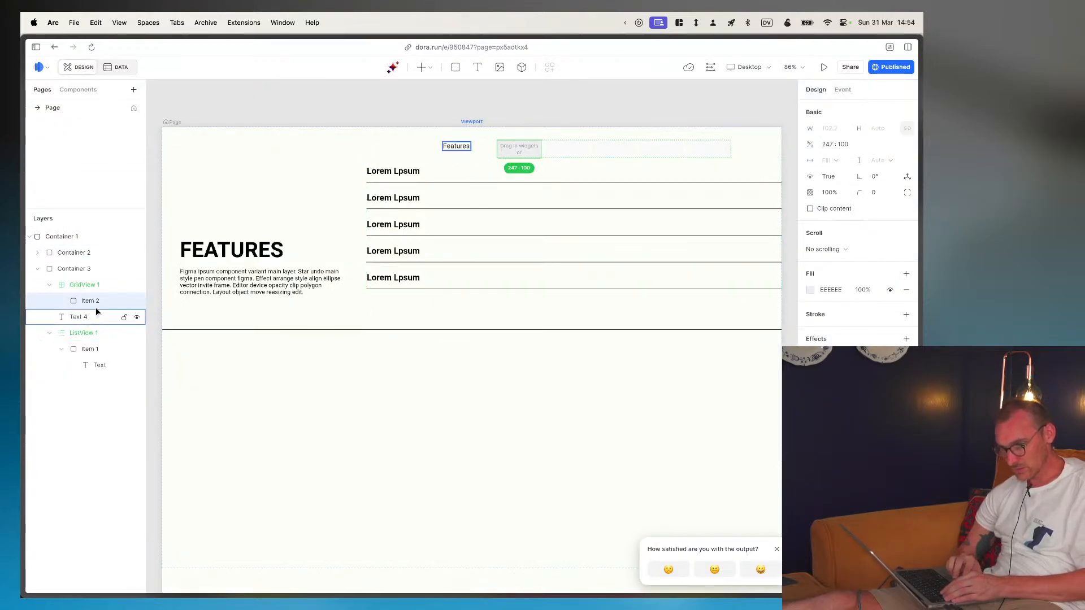
{"action": "left_click", "coordinate": [824, 290]}
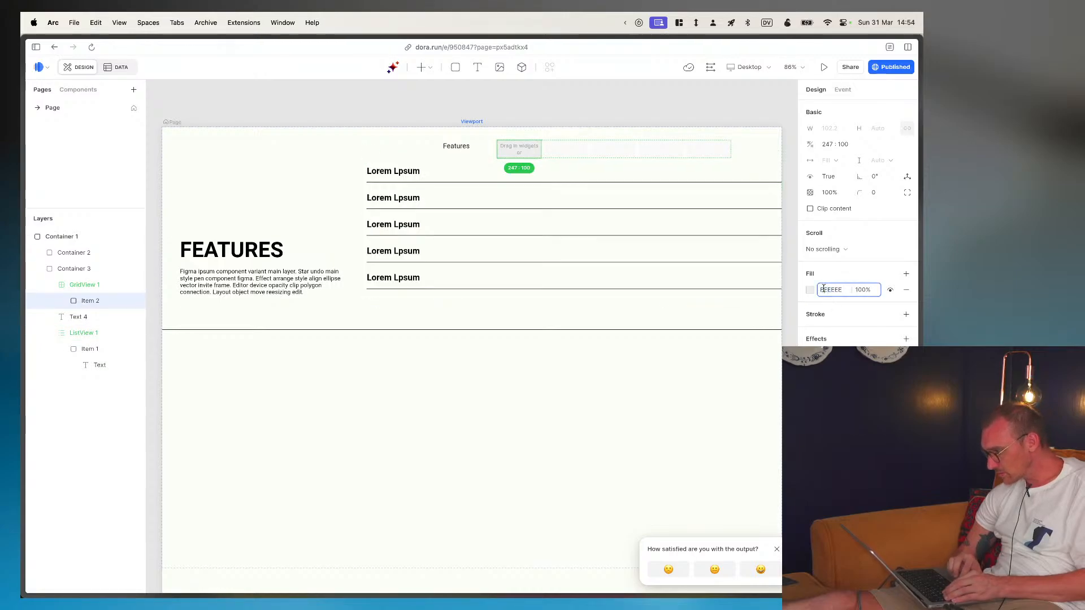
{"action": "key", "text": "super+a"}
{"action": "key", "text": "BackSpace"}
{"action": "left_click", "coordinate": [811, 291]}
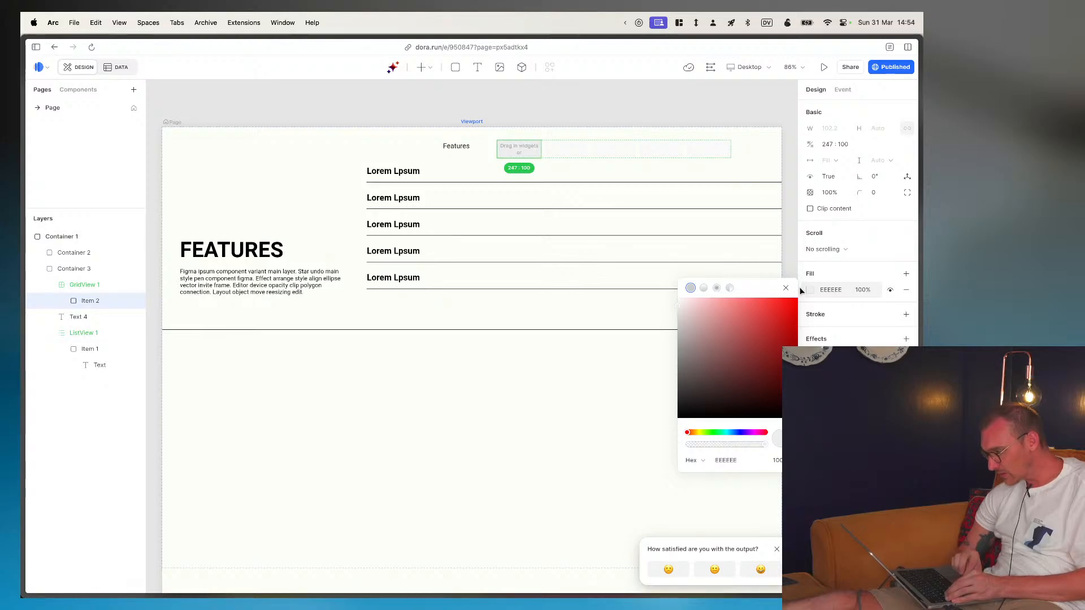
{"action": "key", "text": "Escape"}
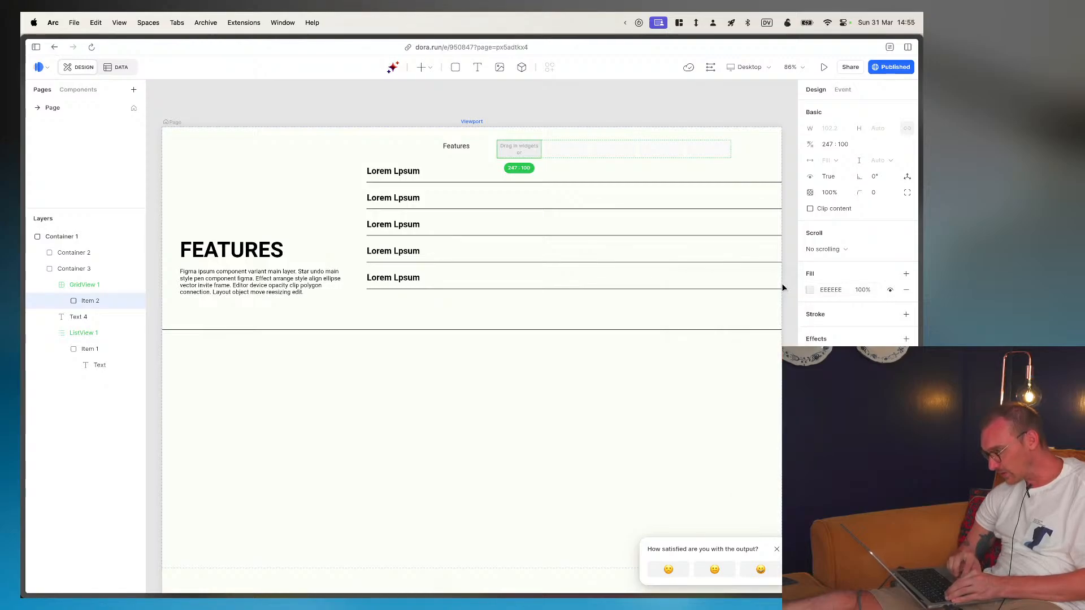
{"action": "left_click", "coordinate": [906, 290]}
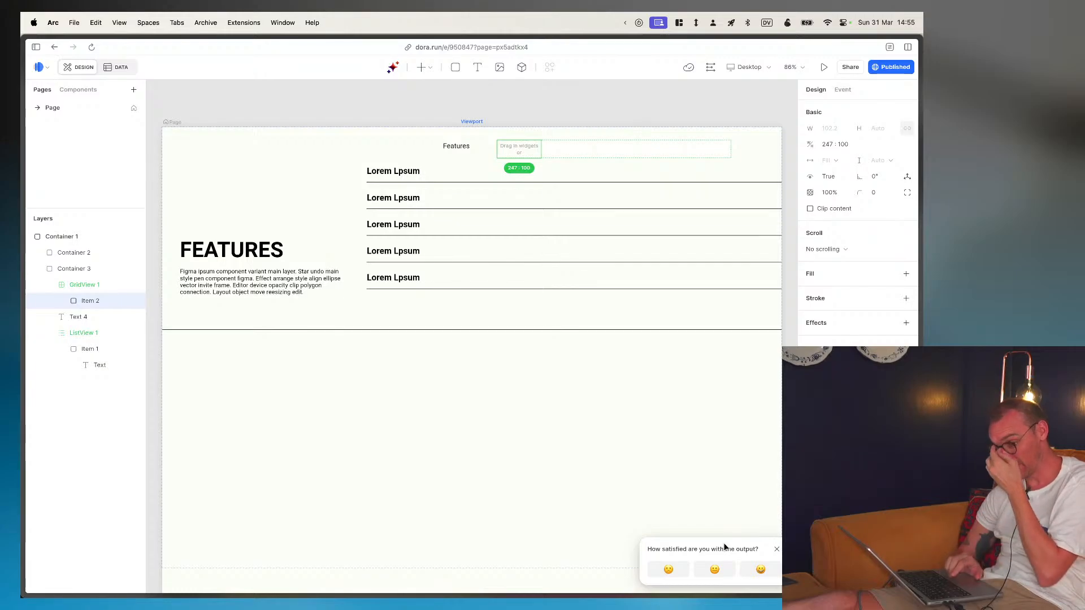
- Submit the satisfaction survey with the neutral rating, Visual style and the comment "Design is differentn on publish", and dismiss the thank-you notice
{"action": "left_click", "coordinate": [704, 570]}
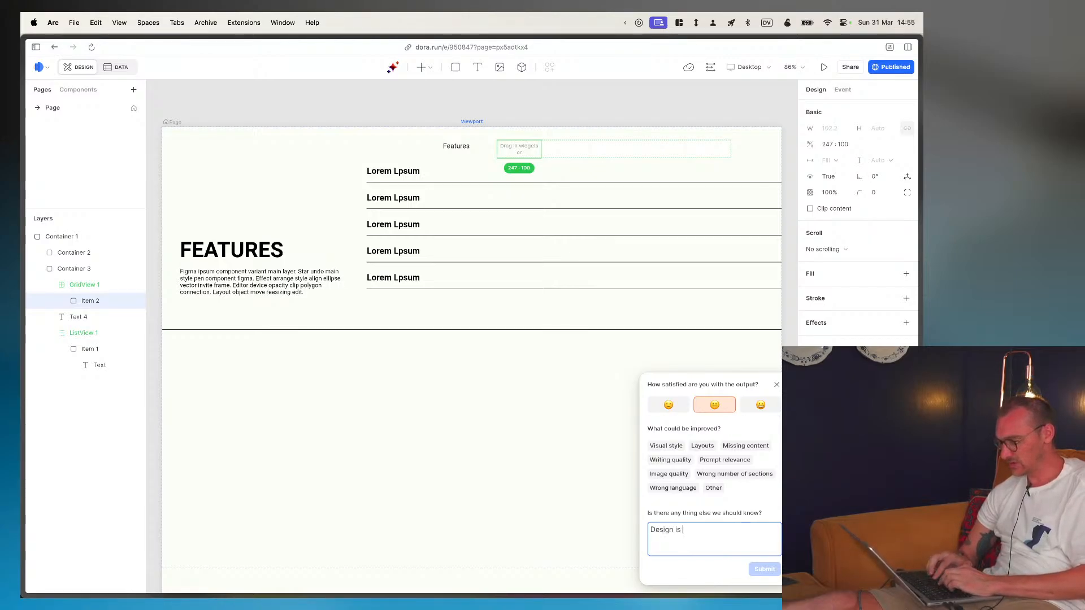
{"action": "type", "text": "Design is differentn on "}
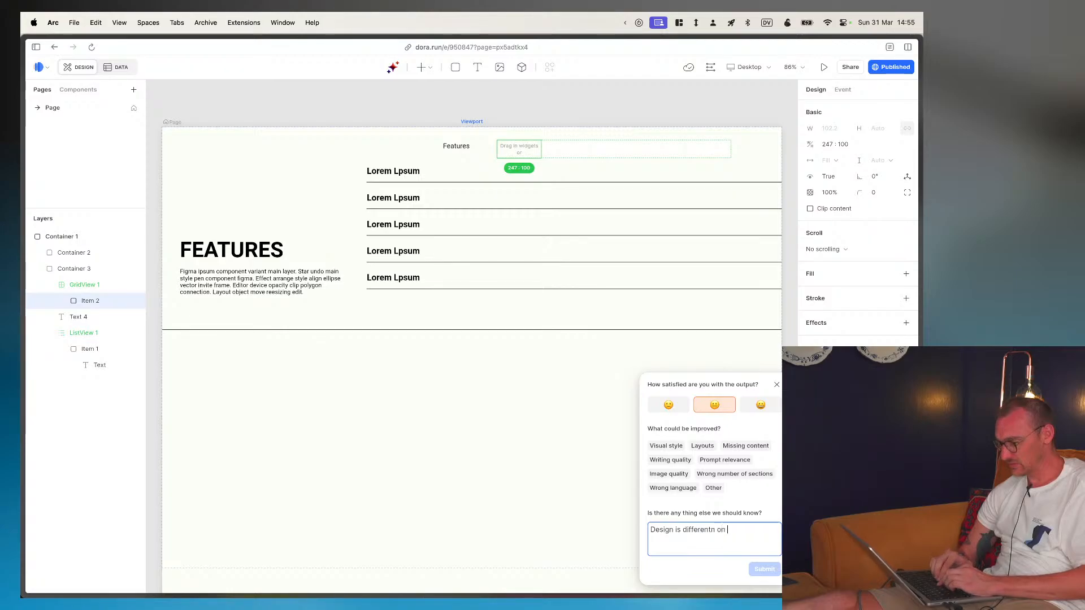
{"action": "type", "text": "publish"}
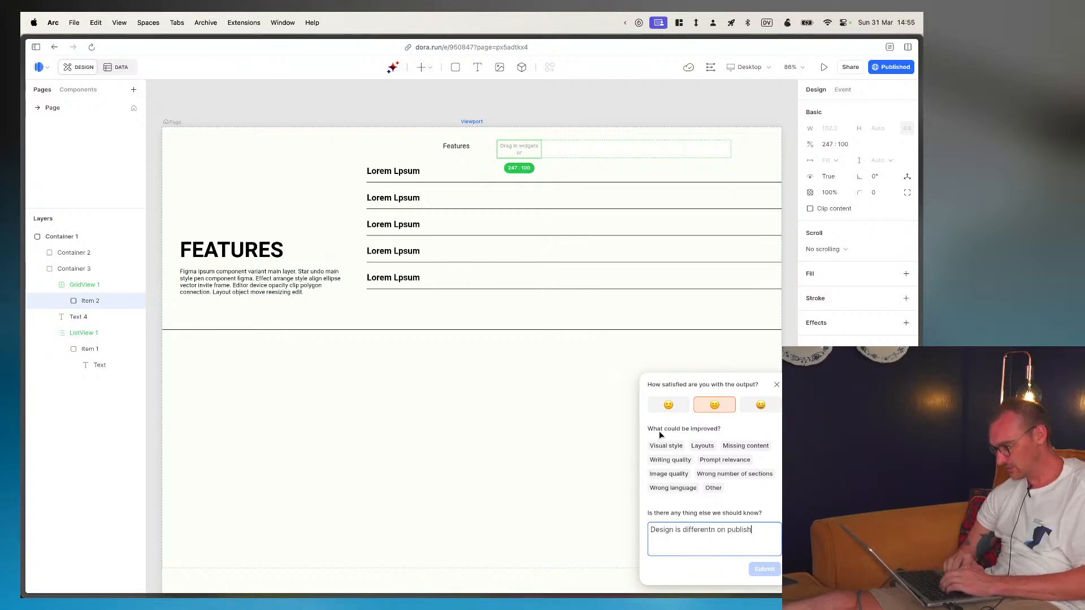
{"action": "left_click", "coordinate": [672, 443]}
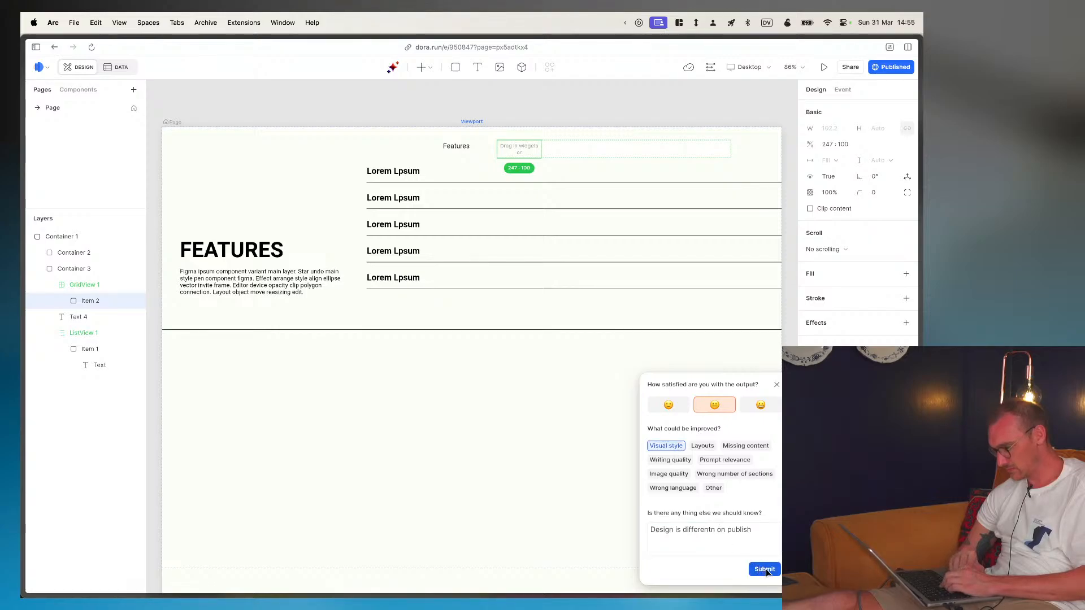
{"action": "left_click", "coordinate": [766, 570]}
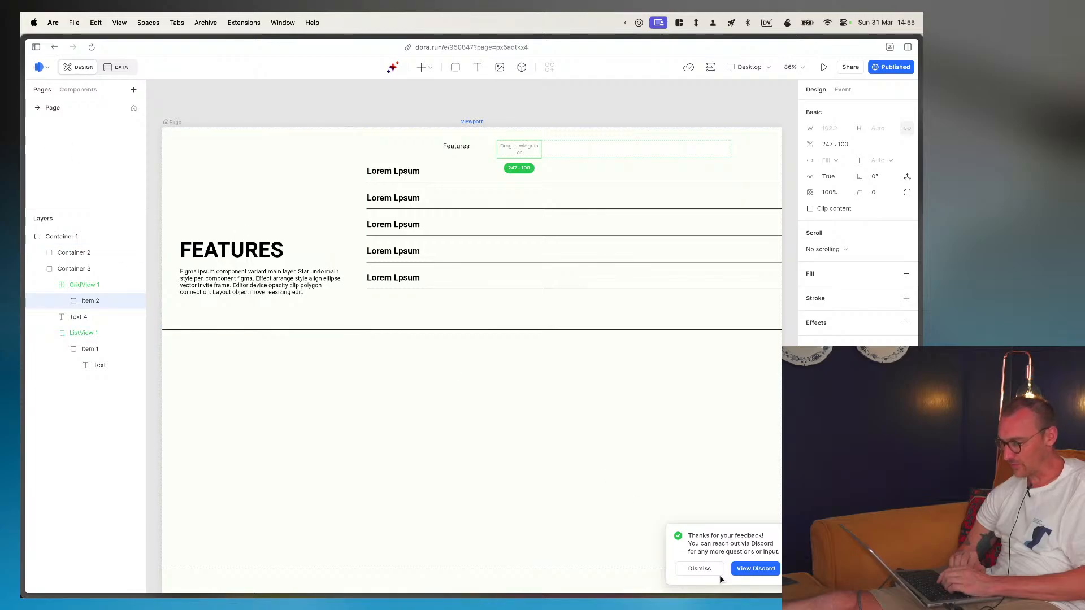
{"action": "left_click", "coordinate": [696, 573]}
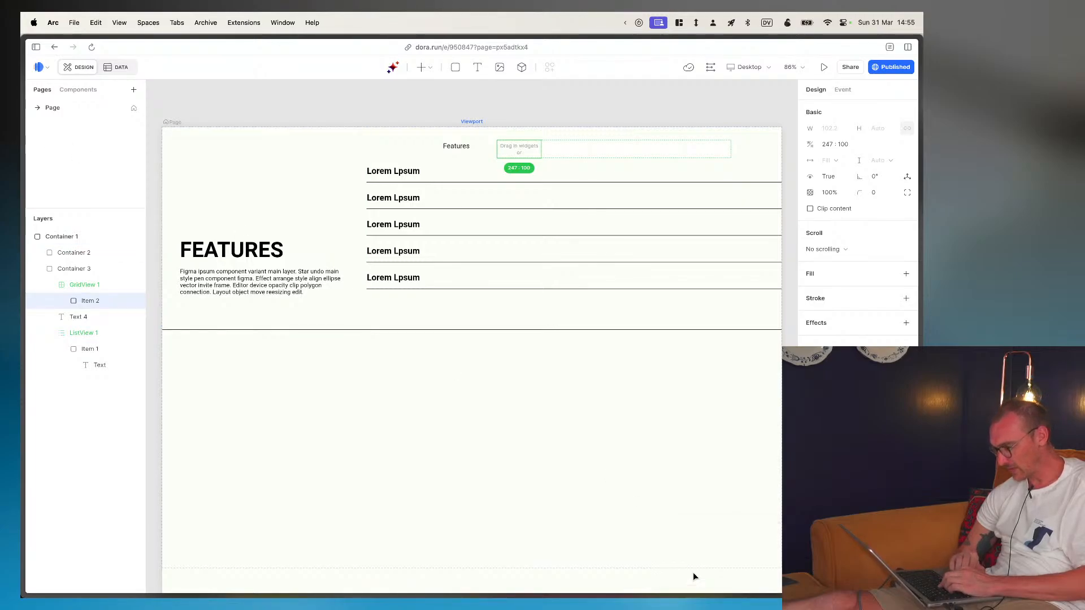
{"action": "left_click", "coordinate": [45, 69]}
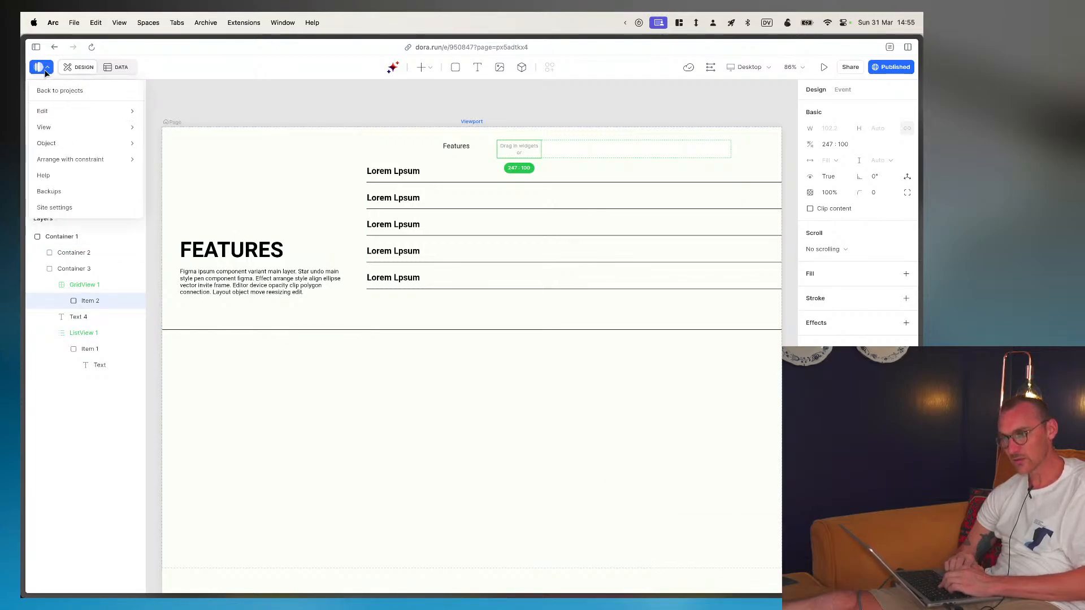
{"action": "left_click", "coordinate": [252, 84]}
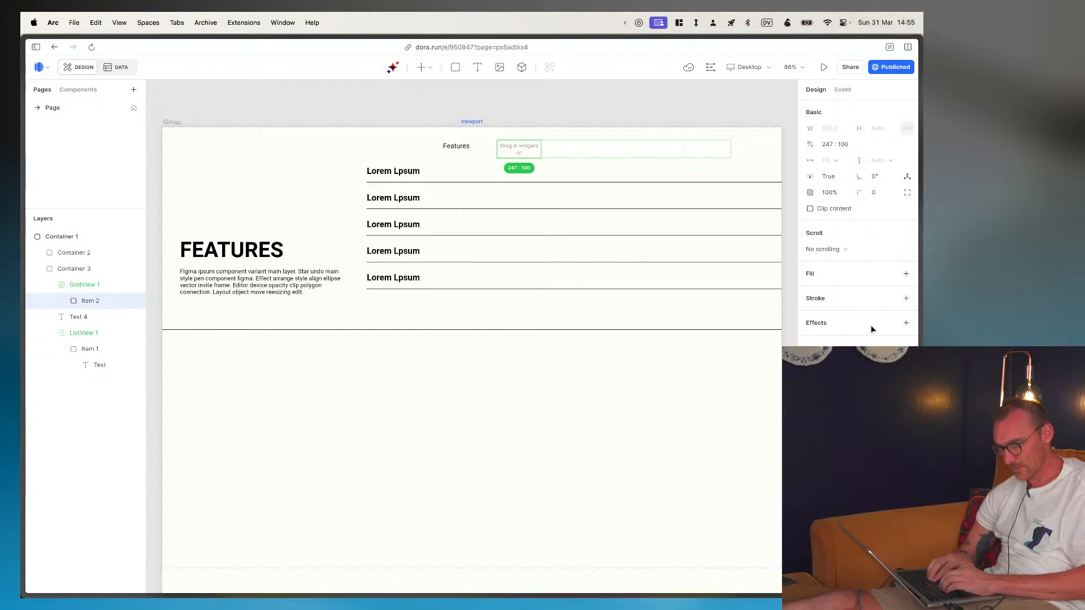
- Add a "Lorem ipsum" text inside the grid view's item and center it horizontally and vertically
{"action": "scroll", "coordinate": [511, 137], "scroll_direction": "down", "scroll_amount": 5}
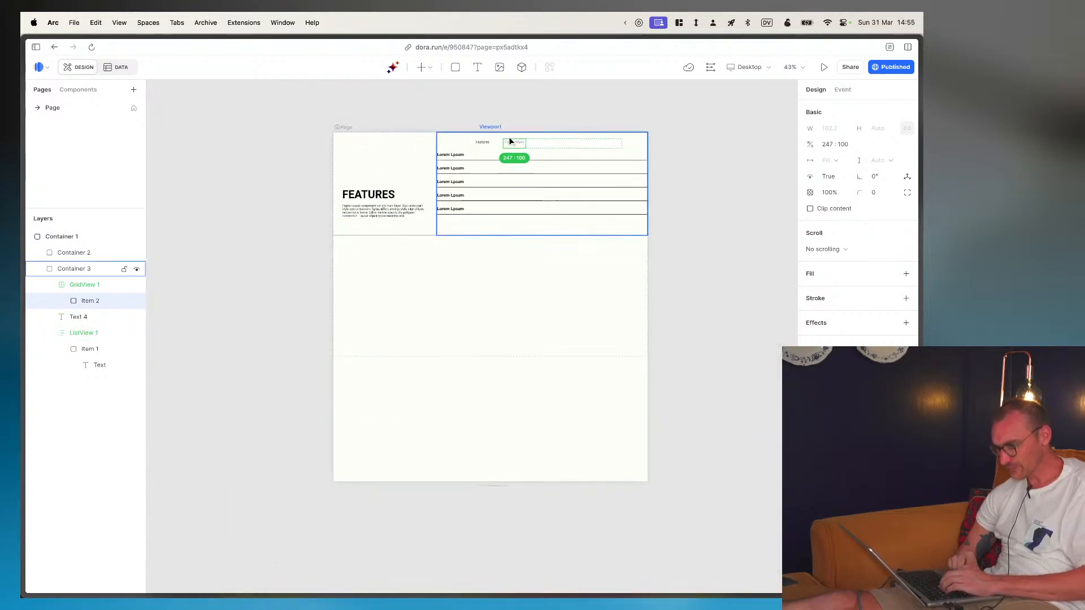
{"action": "scroll", "coordinate": [511, 136], "scroll_direction": "up", "scroll_amount": 4}
{"action": "scroll", "coordinate": [513, 176], "scroll_direction": "up", "scroll_amount": 5}
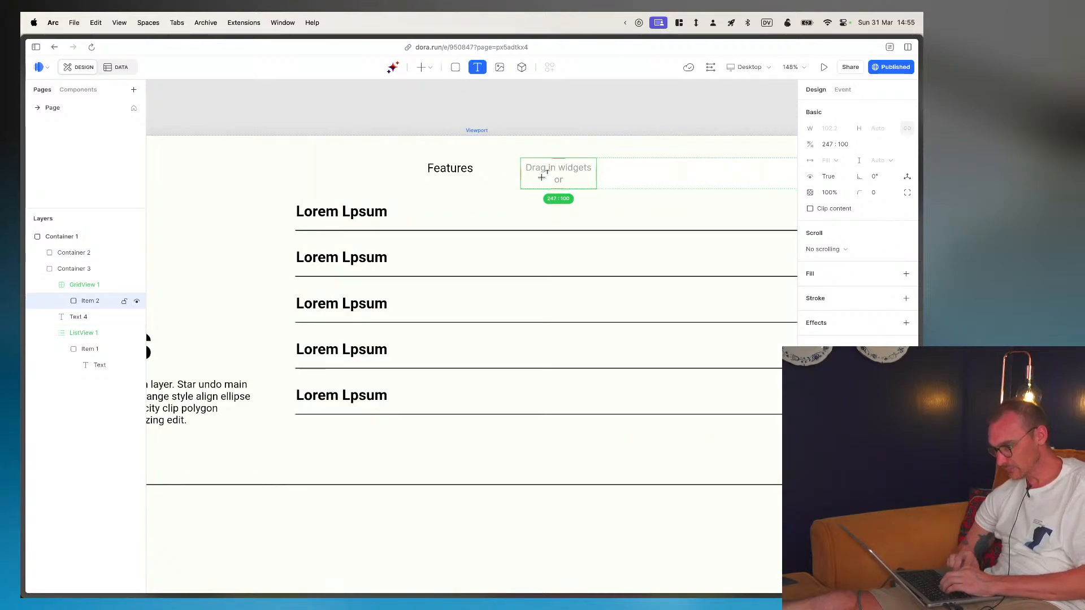
{"action": "left_click", "coordinate": [541, 177]}
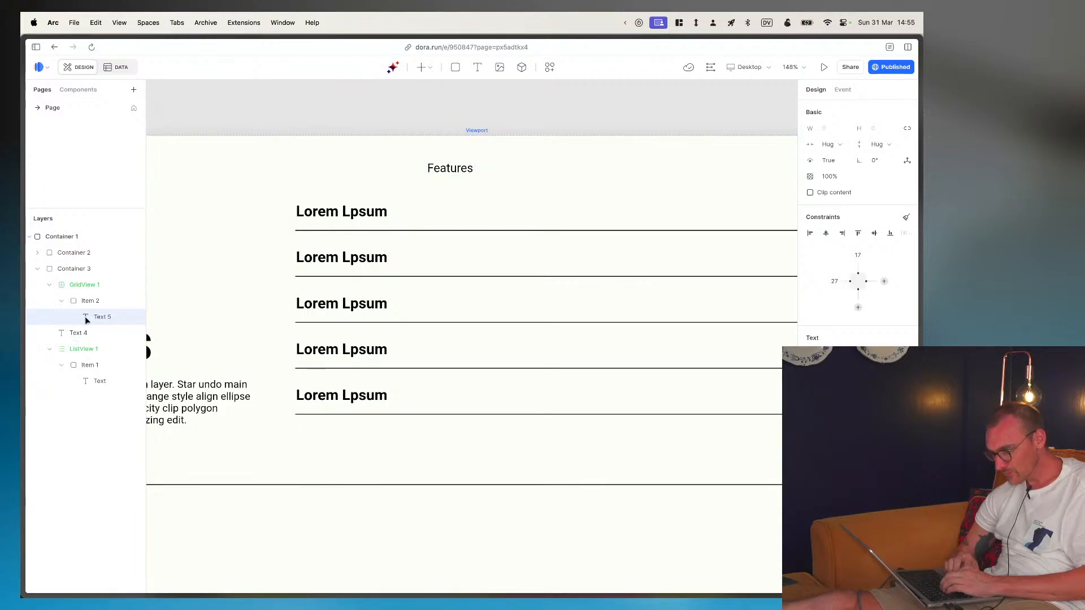
{"action": "left_click", "coordinate": [554, 178]}
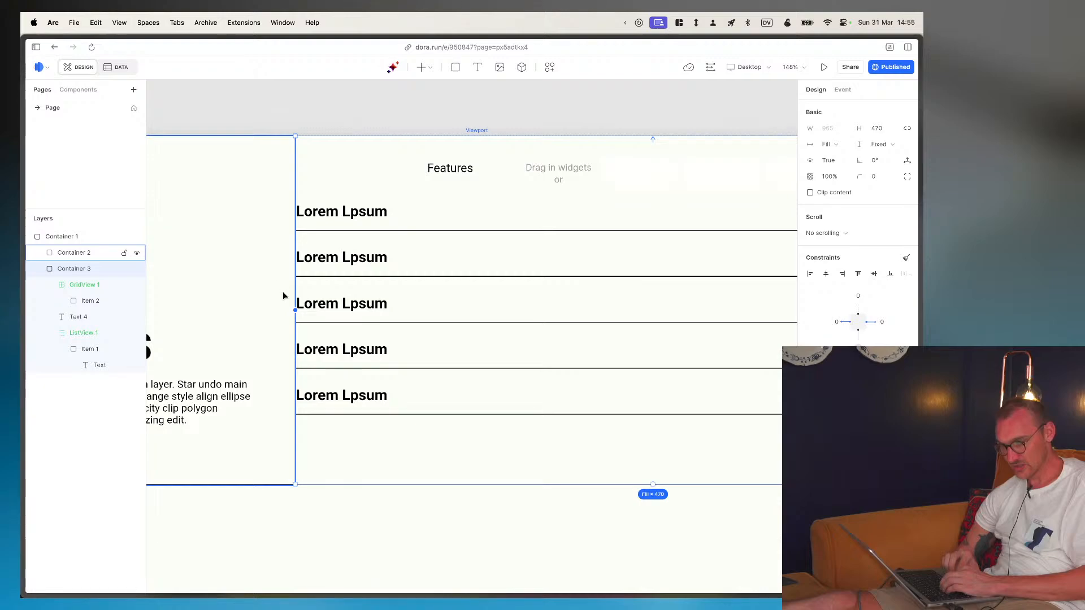
{"action": "left_click", "coordinate": [106, 299]}
{"action": "key", "text": "t"}
{"action": "left_click", "coordinate": [557, 179]}
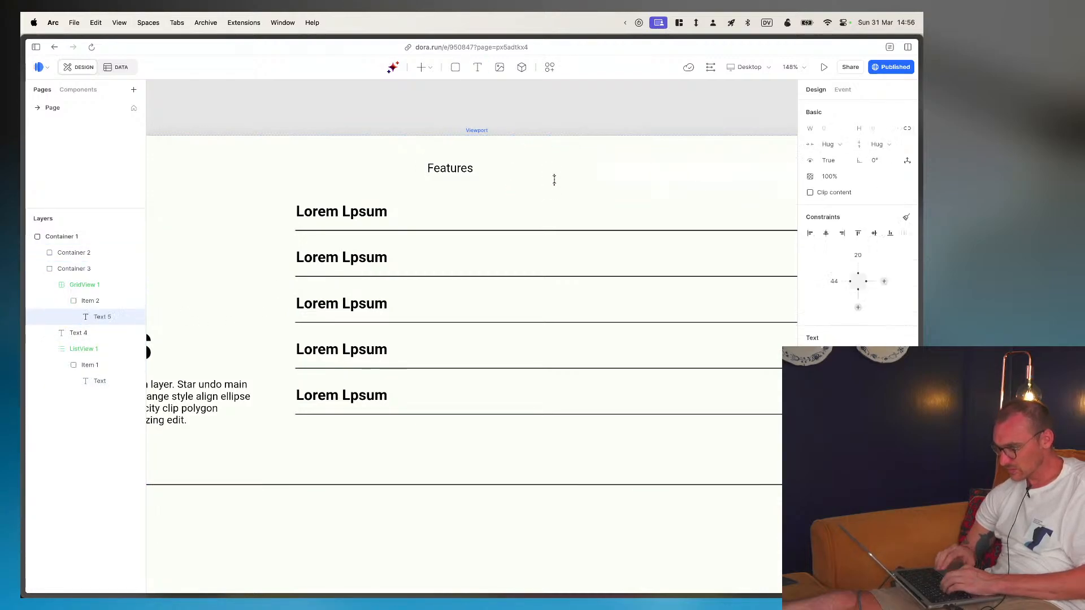
{"action": "type", "text": "Lorem ipsum"}
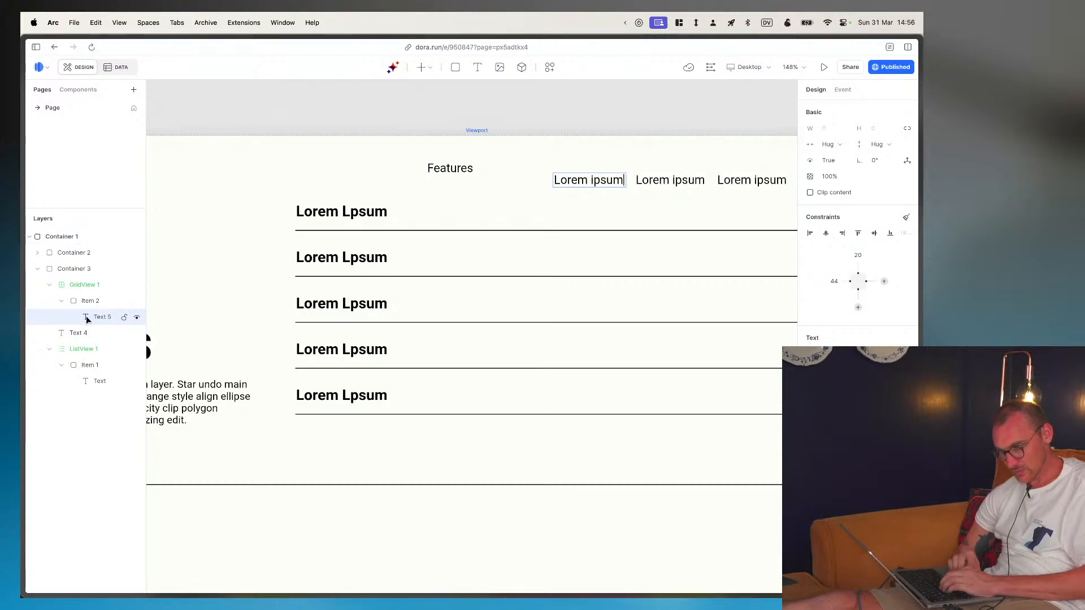
{"action": "key", "text": "Escape"}
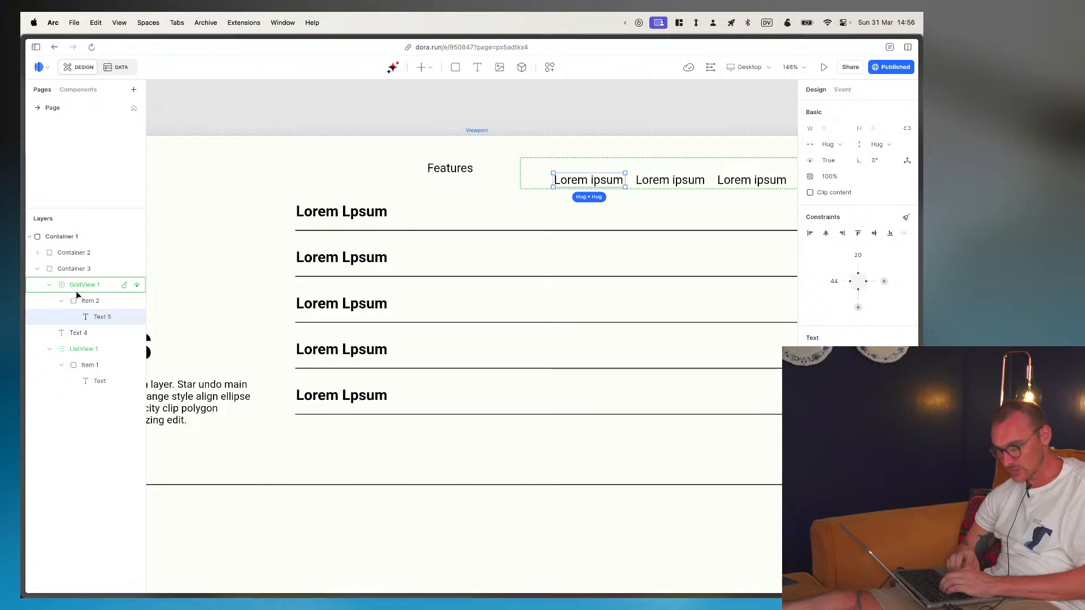
{"action": "left_click", "coordinate": [825, 233]}
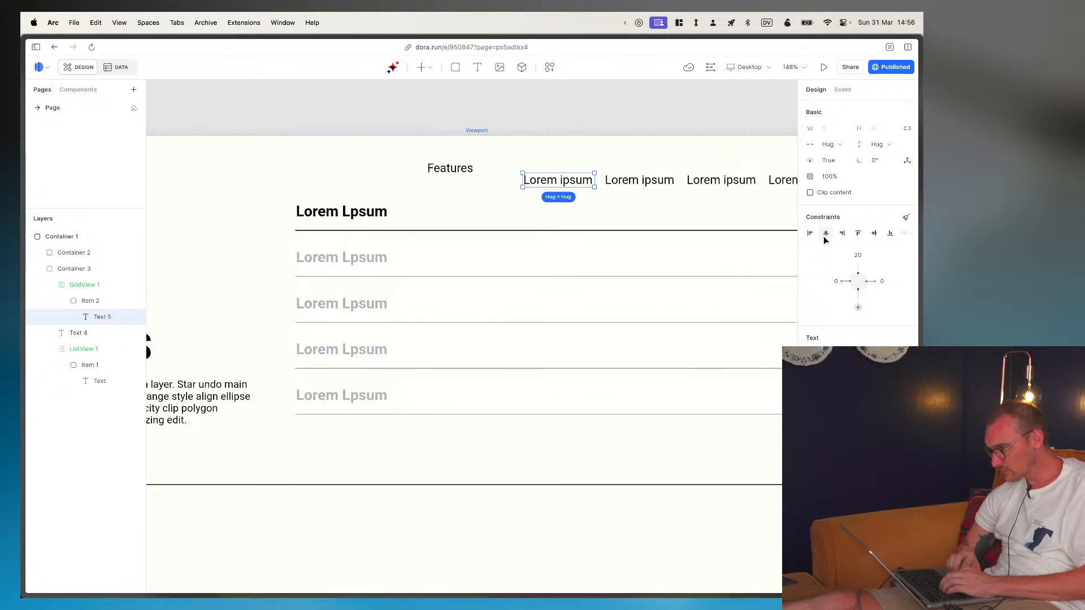
{"action": "left_click", "coordinate": [874, 233]}
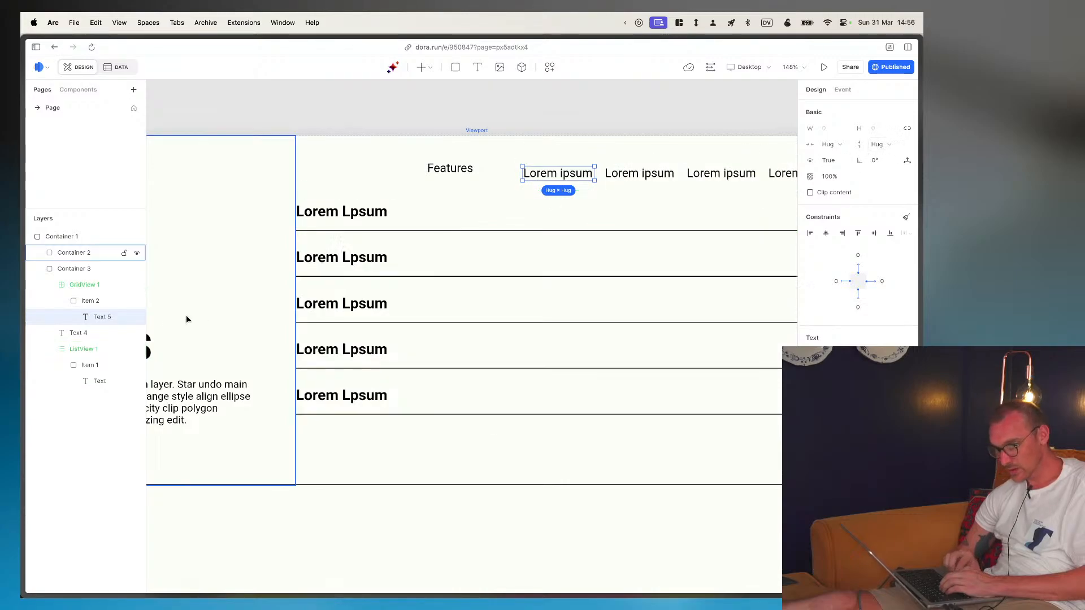
- Check the grid view's items against the spacing of the feature pills in the Figma design, and return to Dora
{"action": "left_click", "coordinate": [91, 301]}
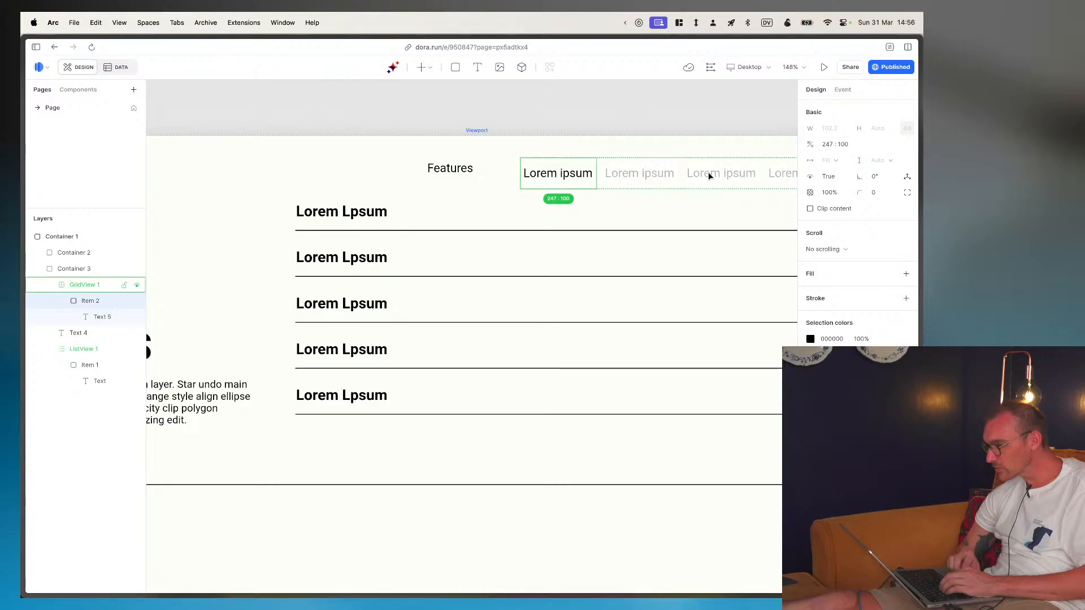
{"action": "scroll", "coordinate": [617, 193], "scroll_direction": "right", "scroll_amount": 1}
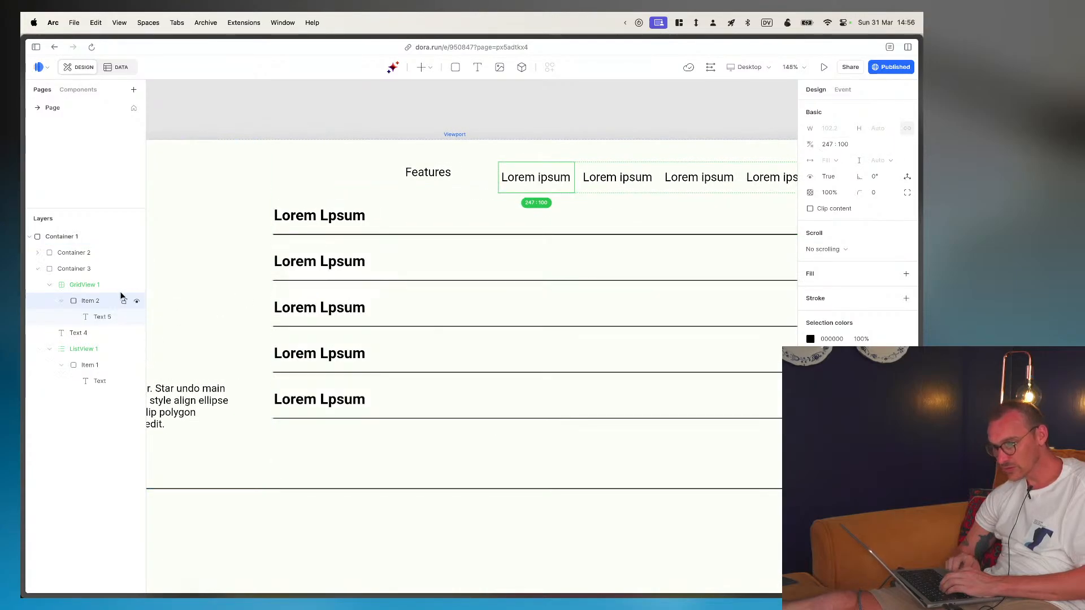
{"action": "left_click", "coordinate": [93, 284]}
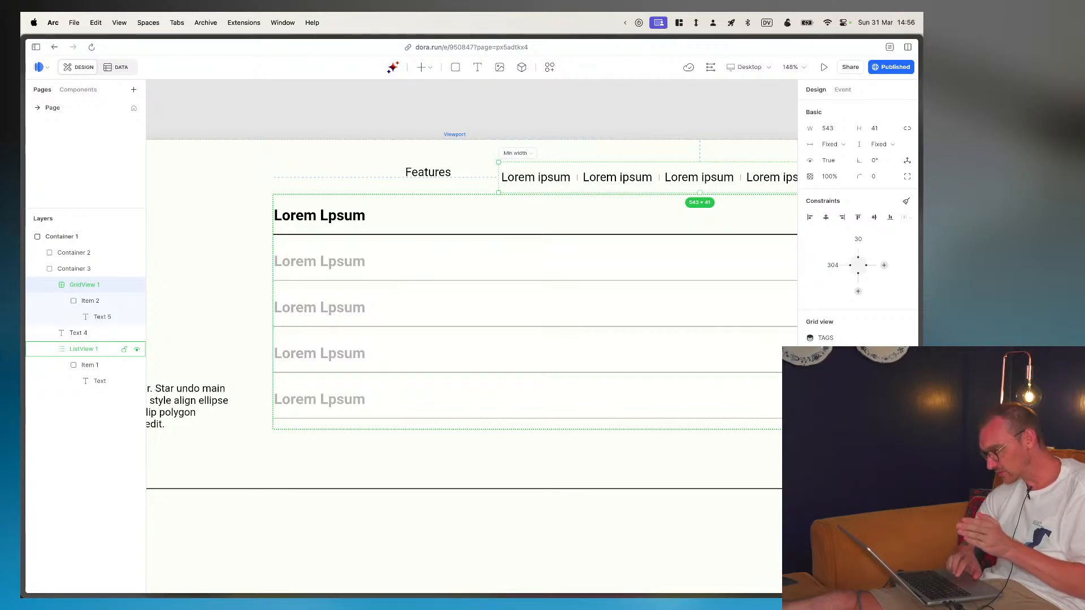
{"action": "key", "text": "super+Tab"}
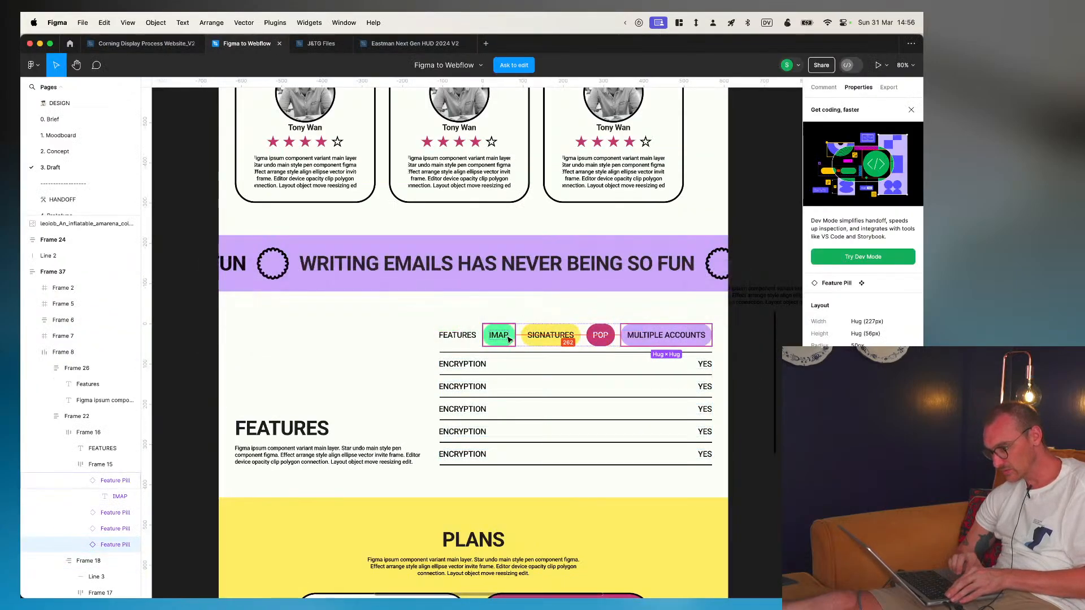
{"action": "left_click", "coordinate": [525, 340]}
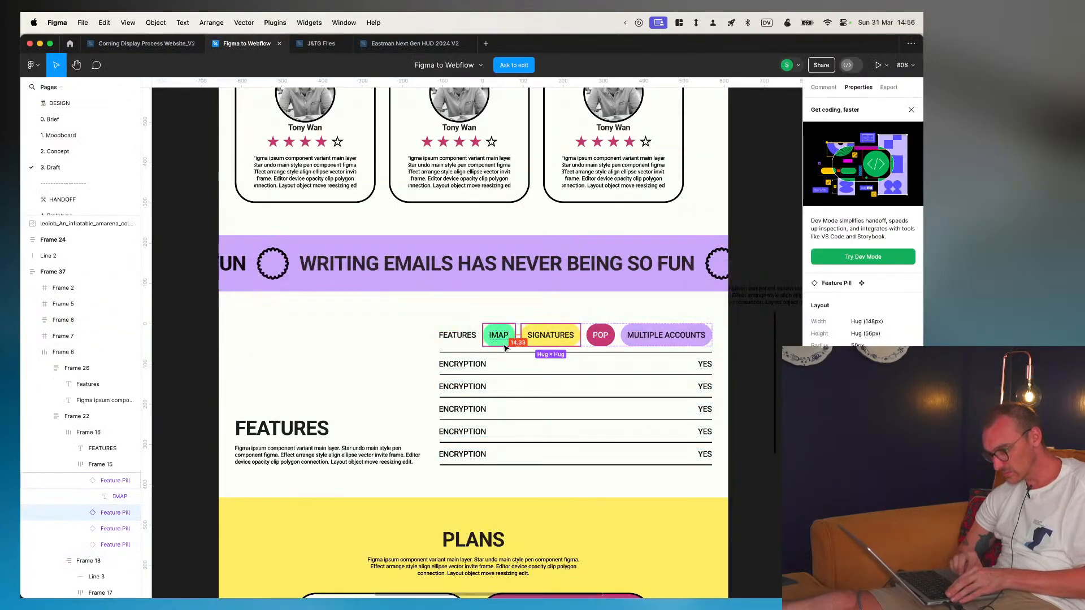
{"action": "key", "text": "super+Tab"}
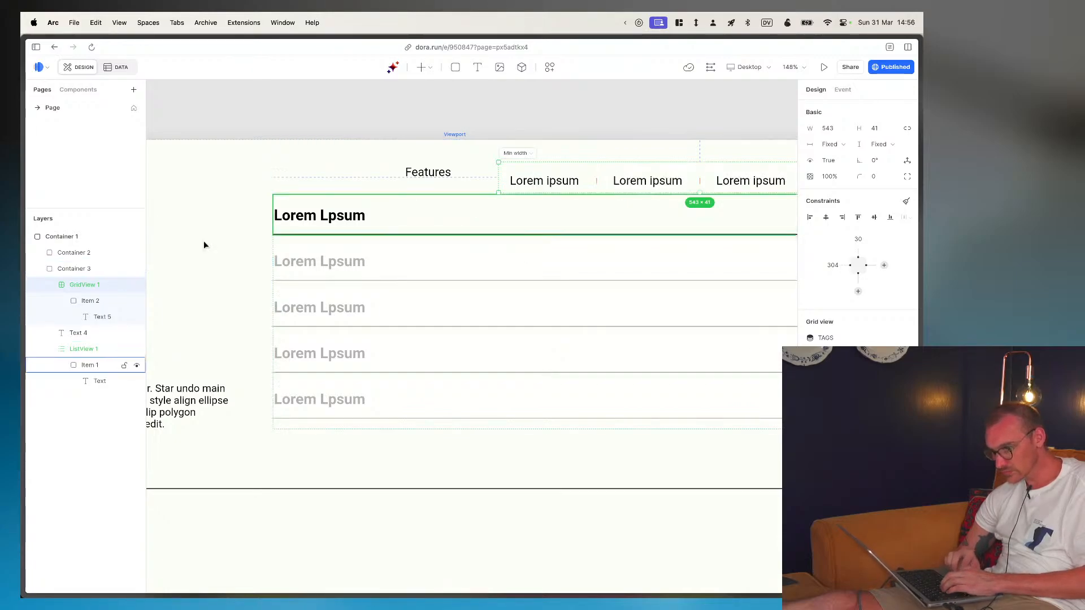
- Set the TAGS grid view's height and width to Hug contents
{"action": "left_click", "coordinate": [89, 300]}
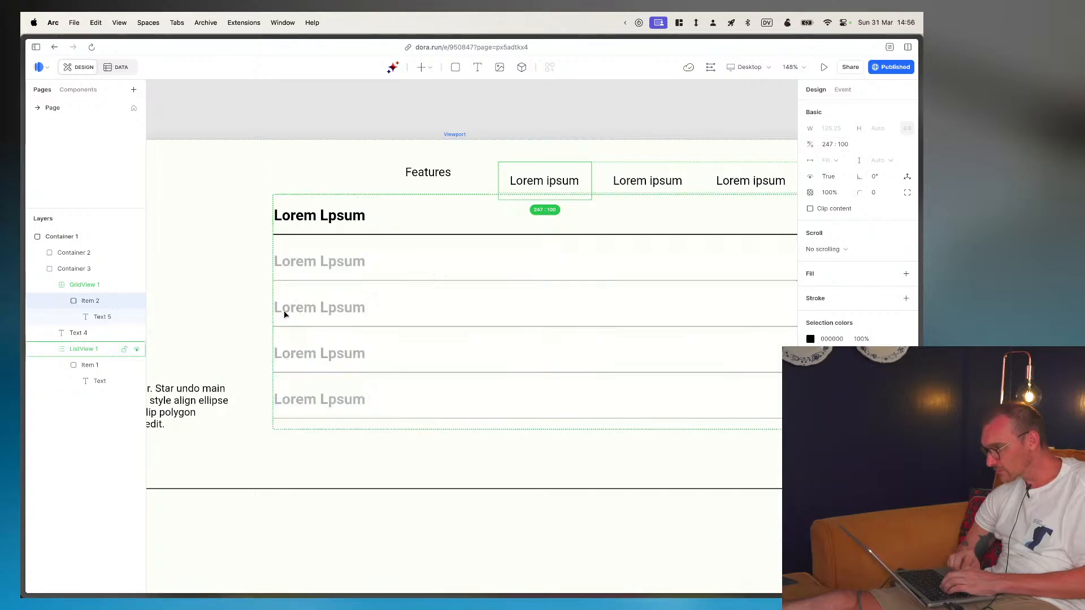
{"action": "left_click", "coordinate": [99, 316]}
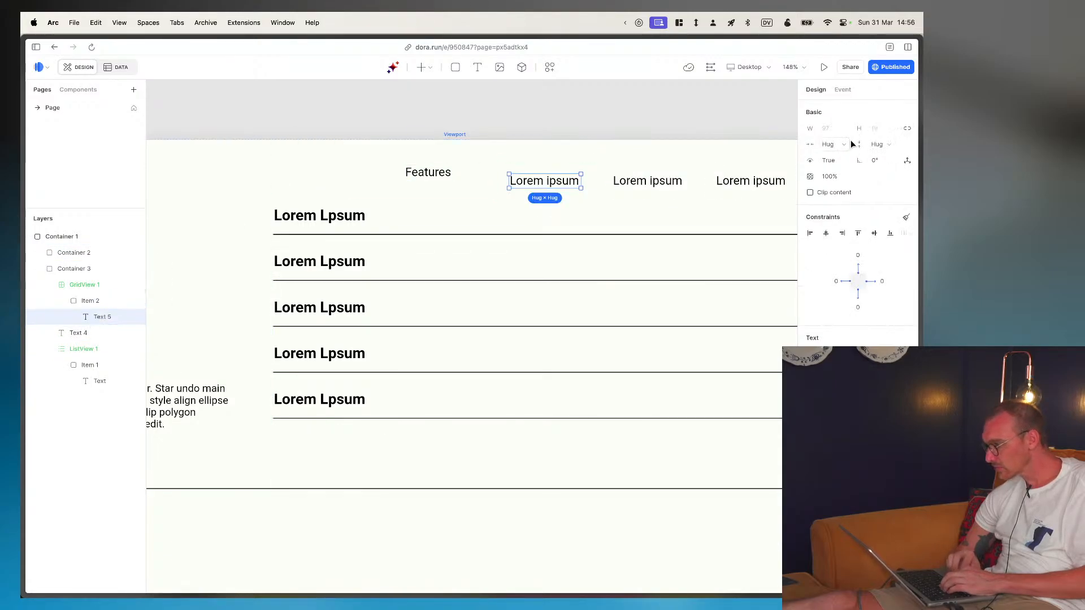
{"action": "left_click", "coordinate": [89, 305]}
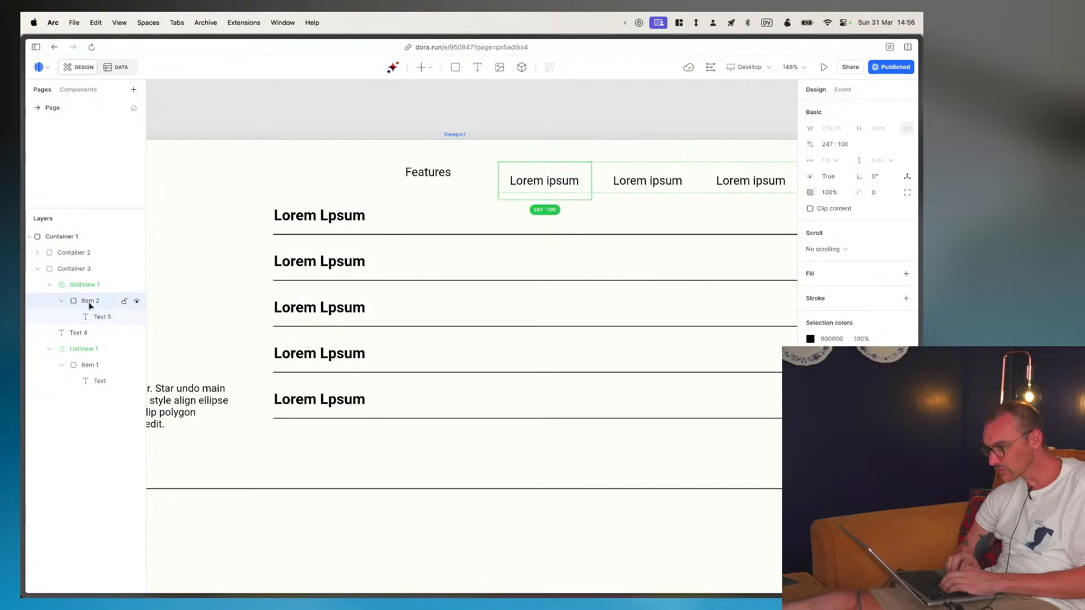
{"action": "left_click", "coordinate": [82, 283]}
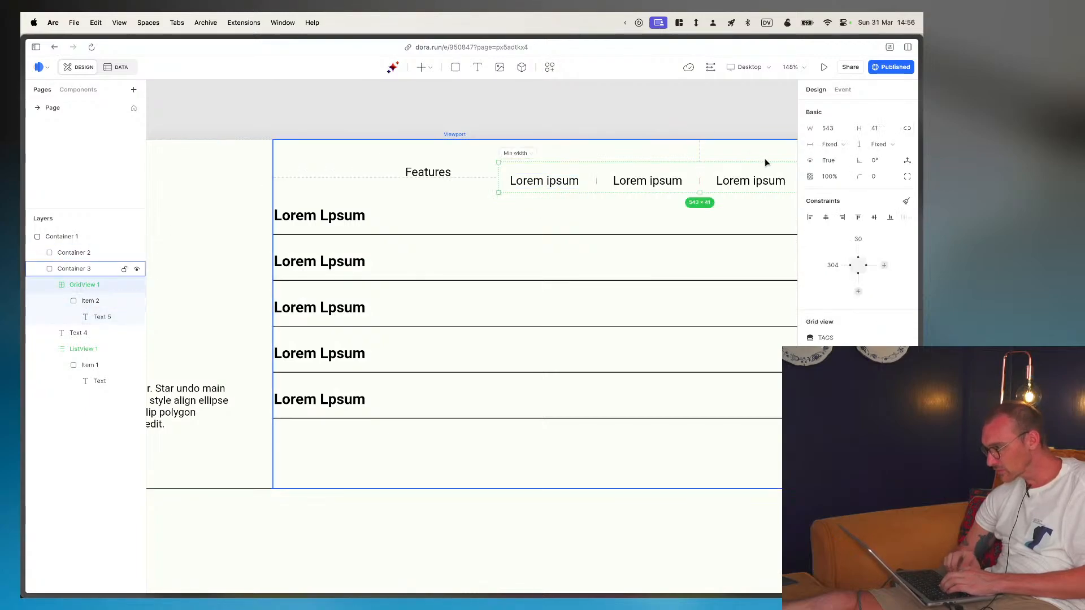
{"action": "left_click", "coordinate": [882, 144]}
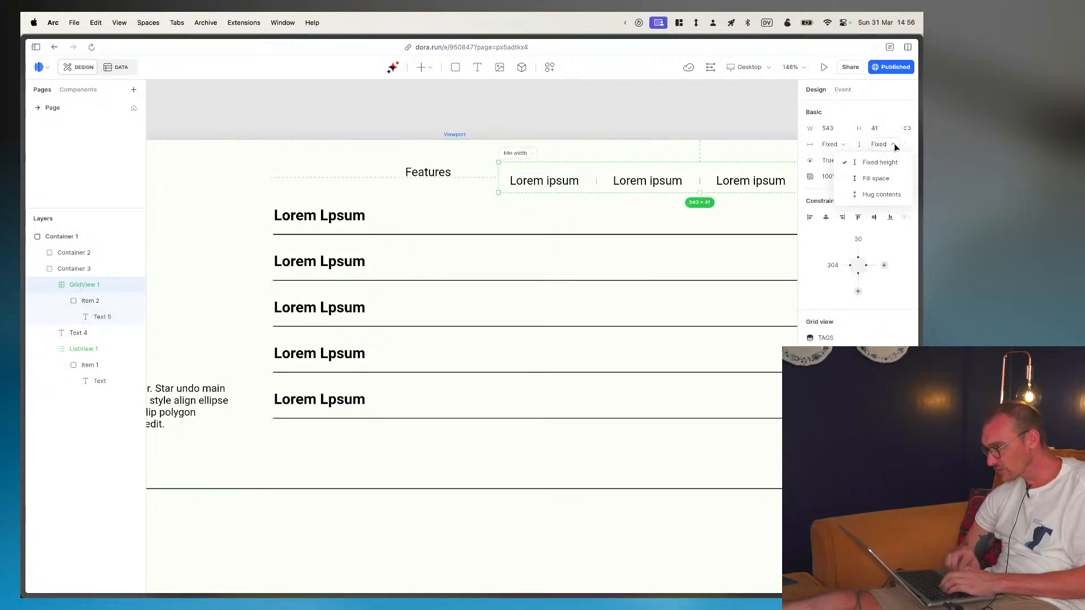
{"action": "left_click", "coordinate": [874, 197]}
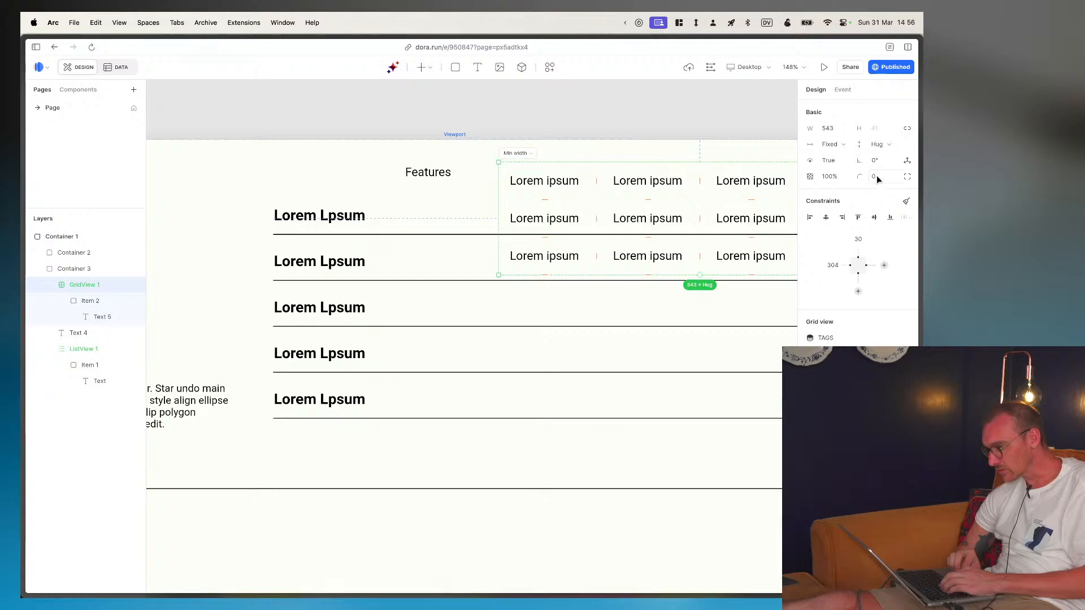
{"action": "left_click", "coordinate": [845, 146]}
{"action": "left_click", "coordinate": [845, 196]}
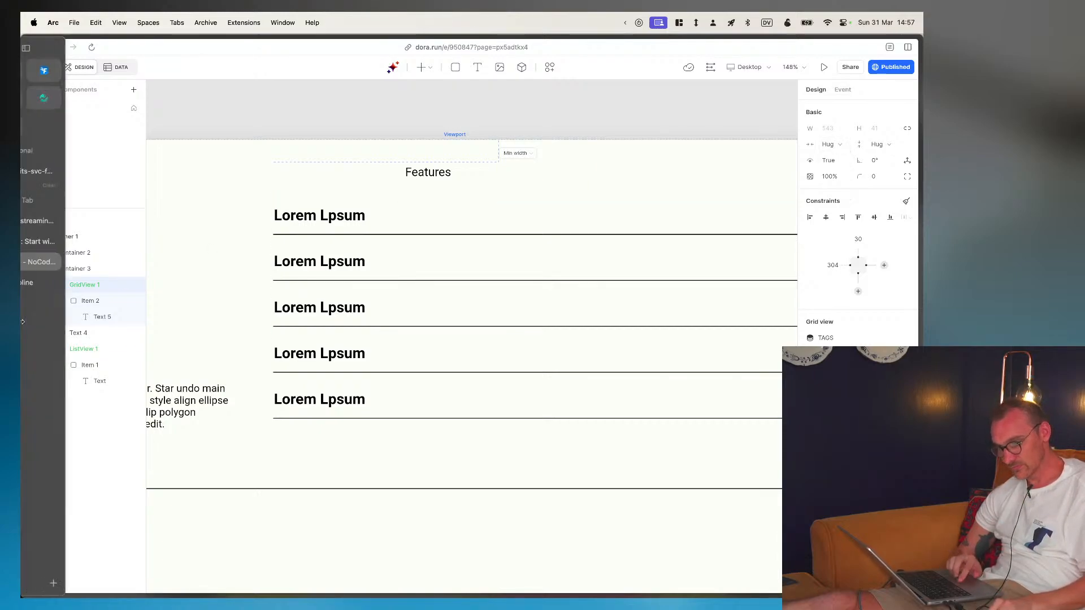
- Try to set the grid view's width to Fill space while keeping its height at Hug contents
{"action": "left_click", "coordinate": [87, 268]}
{"action": "left_click", "coordinate": [82, 289]}
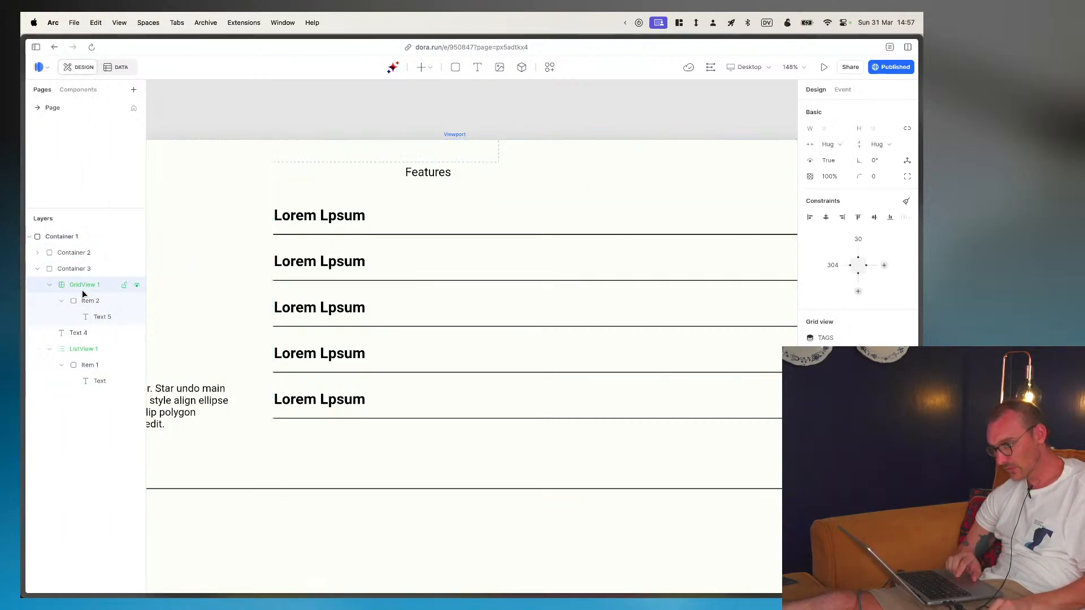
{"action": "left_click", "coordinate": [506, 205]}
{"action": "left_click", "coordinate": [844, 145]}
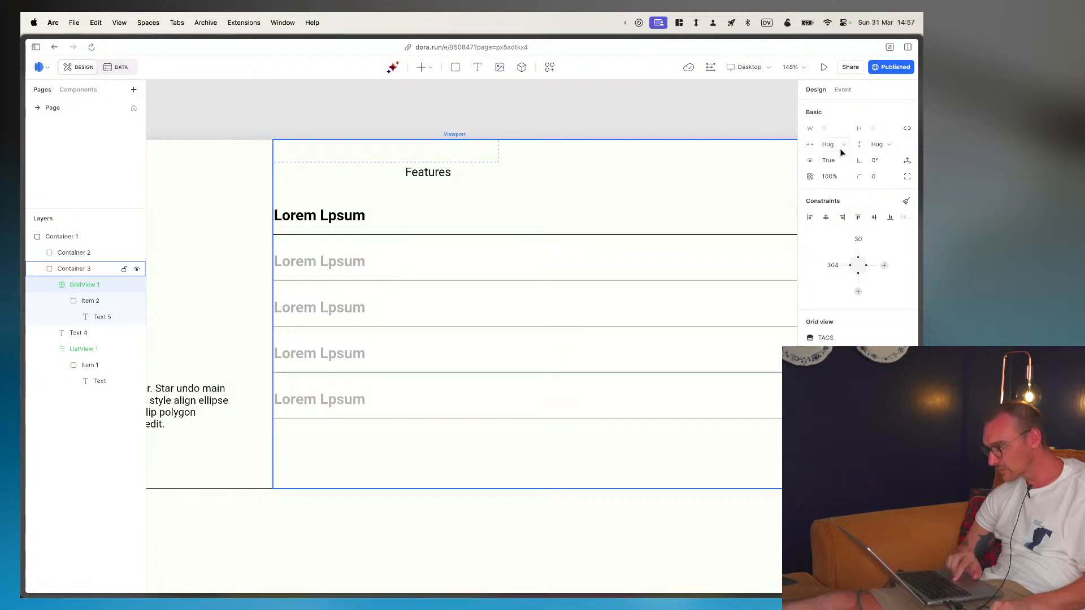
{"action": "left_click", "coordinate": [842, 177]}
{"action": "left_click", "coordinate": [222, 164]}
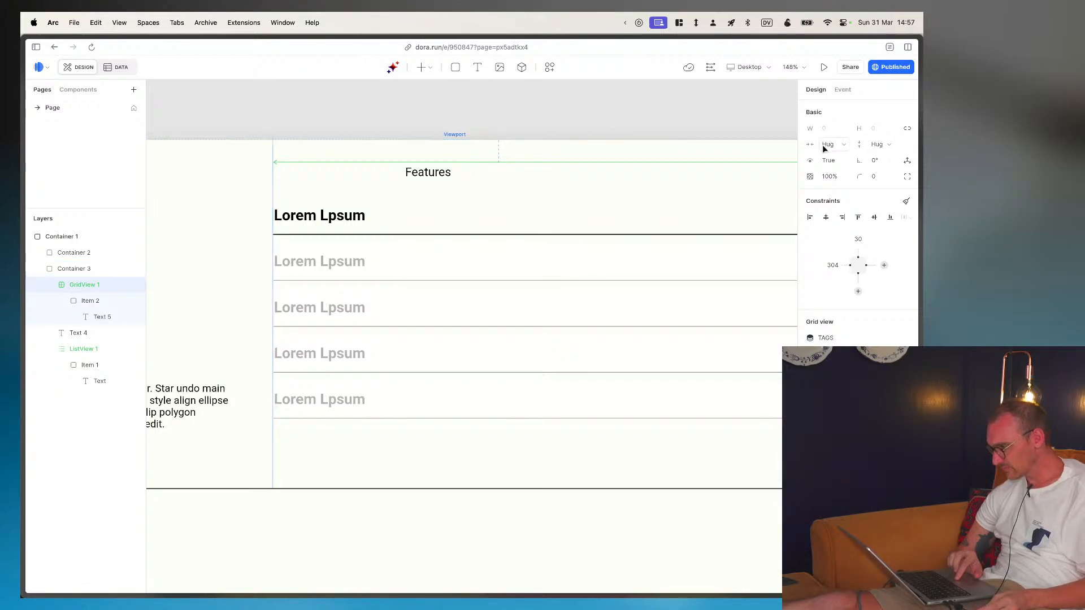
{"action": "left_click", "coordinate": [890, 145]}
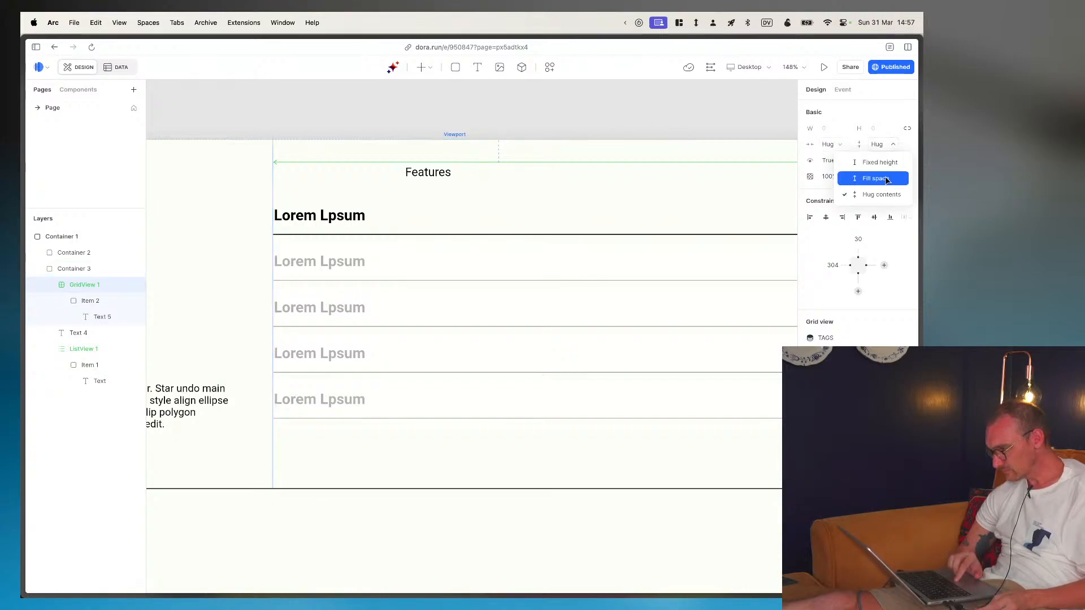
{"action": "left_click", "coordinate": [881, 195]}
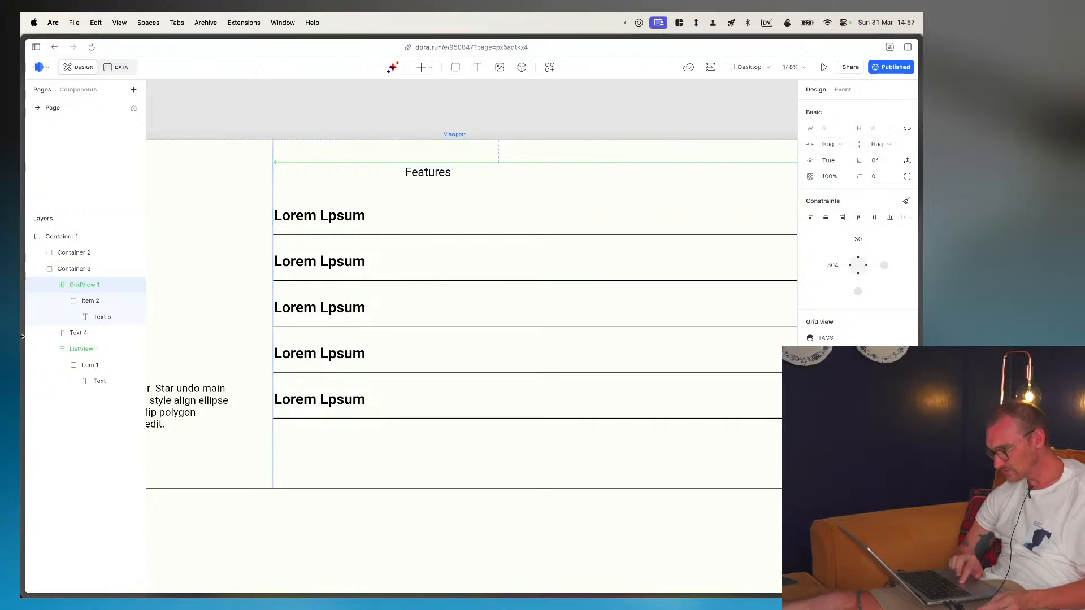
- Check the grid view's item and its text, and set the grid view's width to Fill space
{"action": "left_click", "coordinate": [101, 301]}
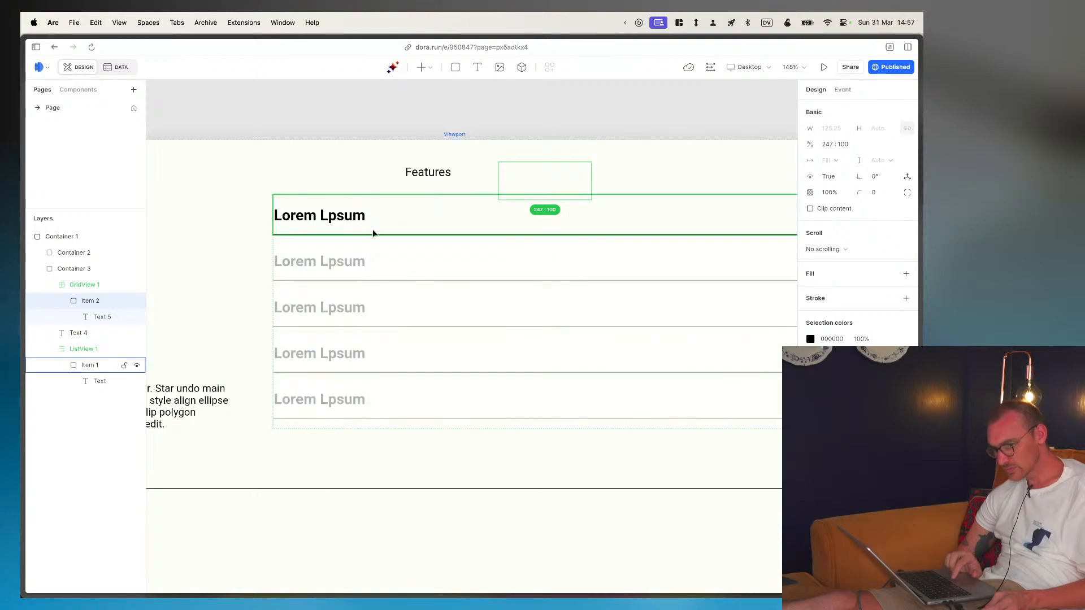
{"action": "left_click", "coordinate": [93, 317]}
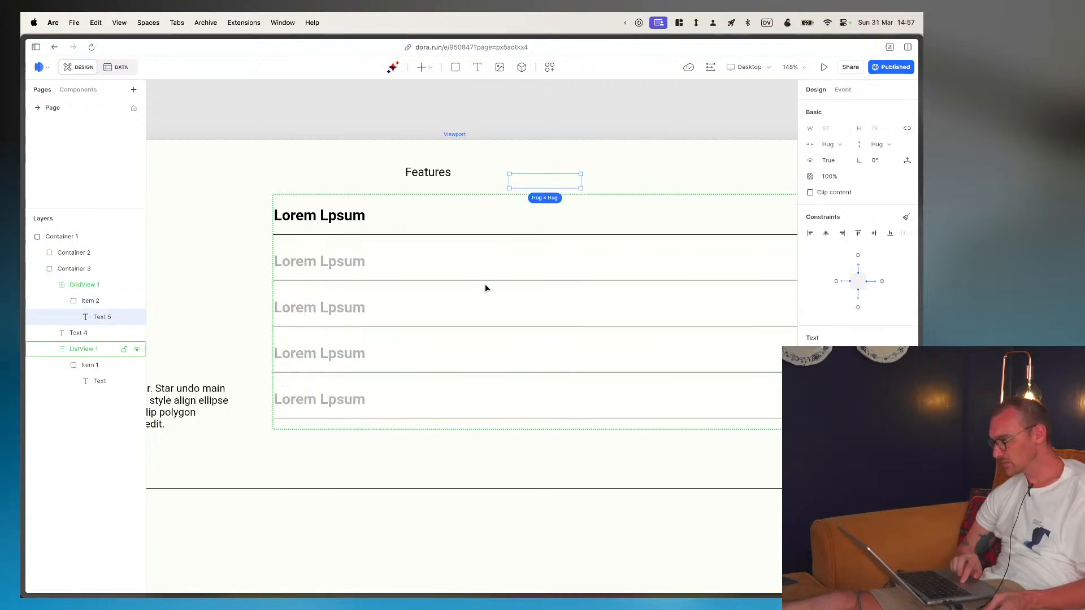
{"action": "left_click", "coordinate": [113, 278]}
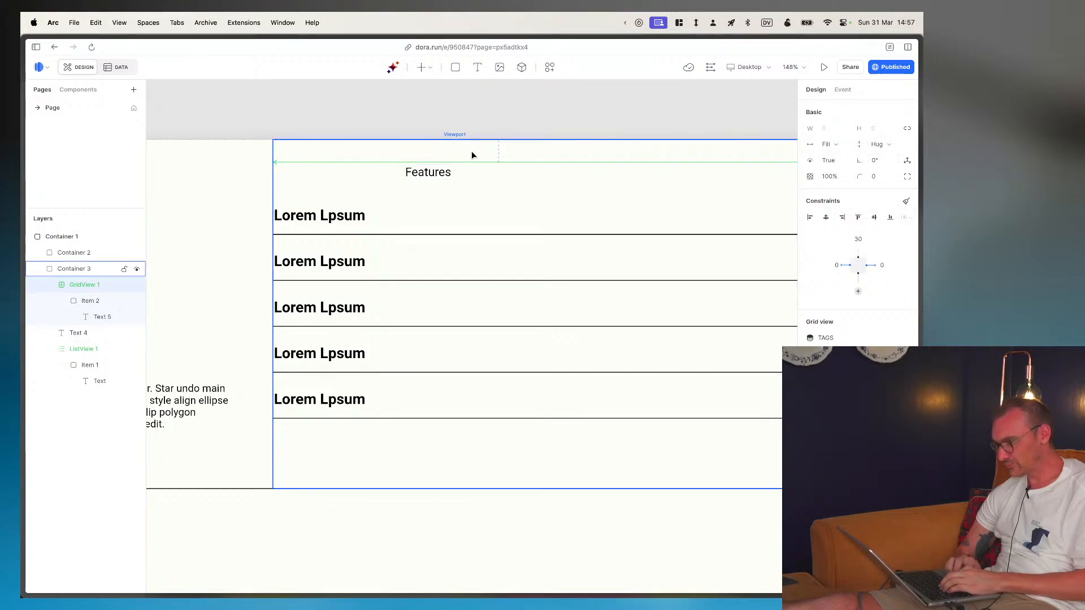
{"action": "scroll", "coordinate": [490, 160], "scroll_direction": "right", "scroll_amount": 2}
{"action": "scroll", "coordinate": [490, 159], "scroll_direction": "down", "scroll_amount": 10}
{"action": "scroll", "coordinate": [490, 158], "scroll_direction": "down", "scroll_amount": 4}
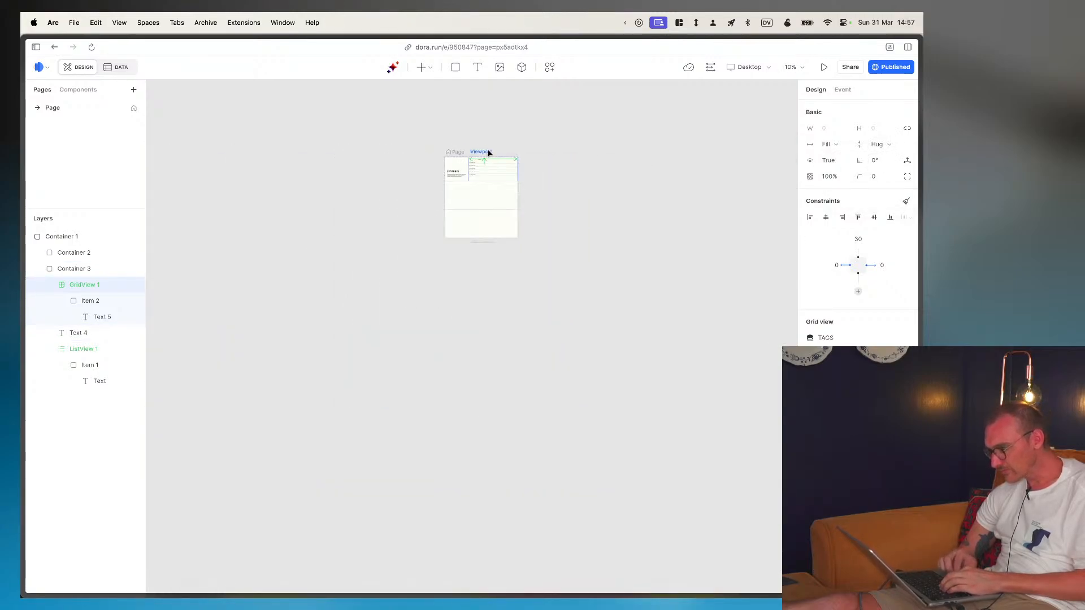
{"action": "scroll", "coordinate": [487, 149], "scroll_direction": "up", "scroll_amount": 10}
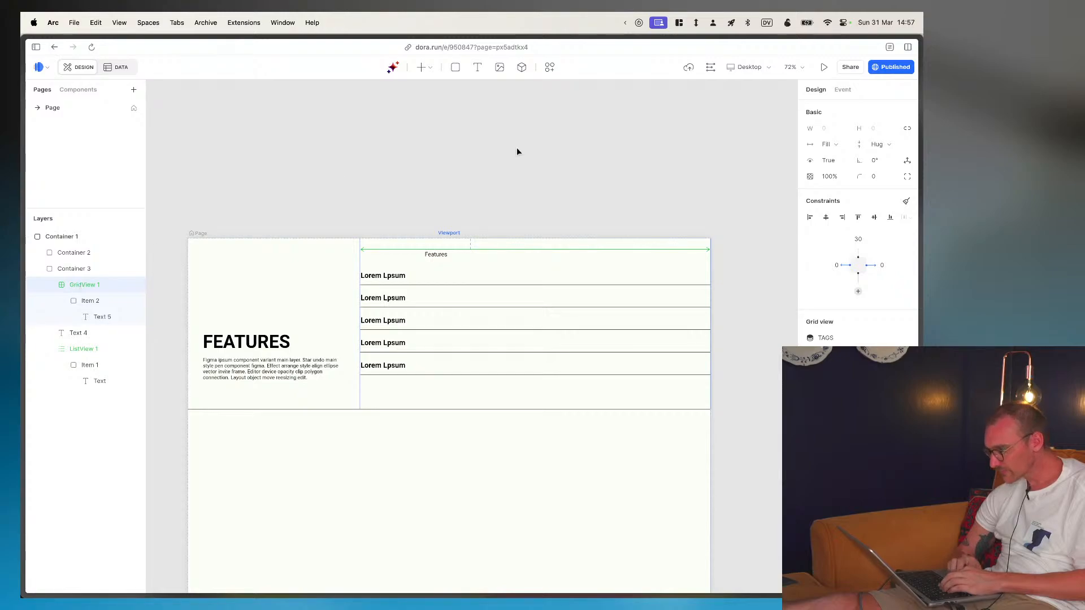
{"action": "left_click", "coordinate": [844, 145]}
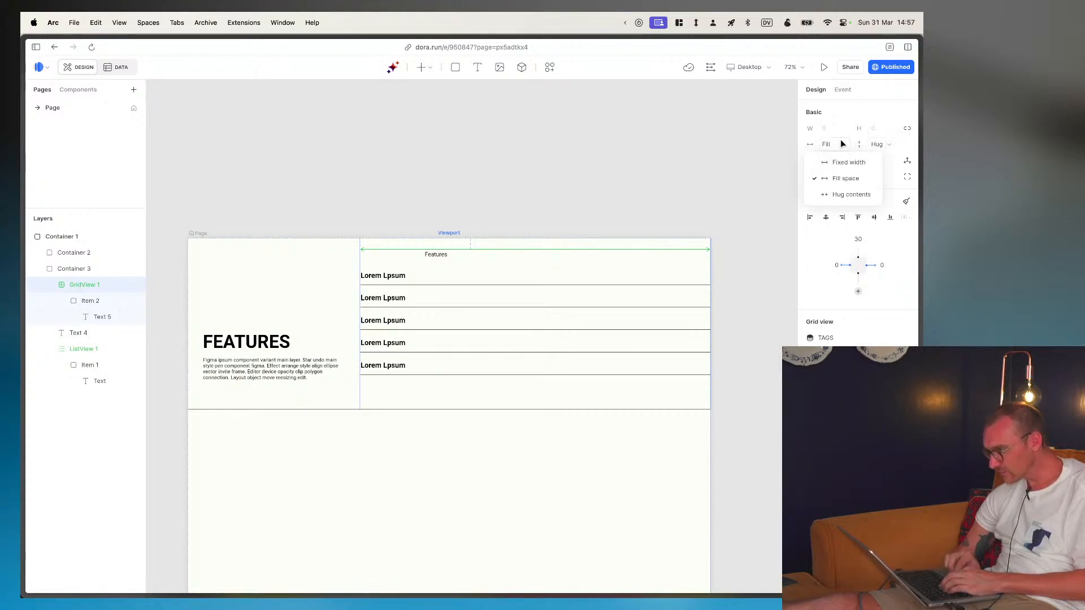
{"action": "left_click", "coordinate": [836, 179]}
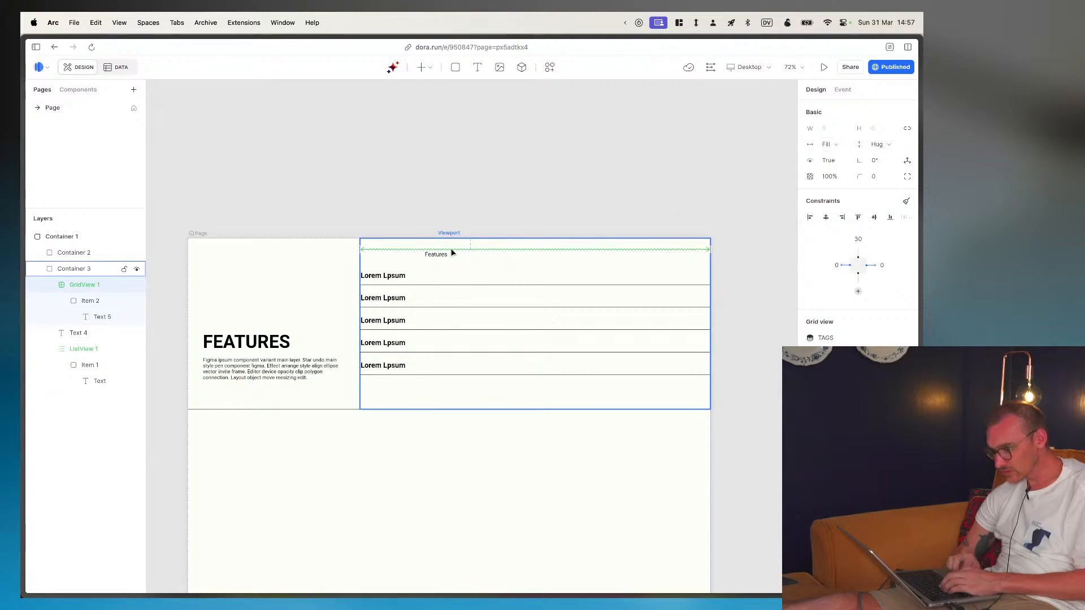
- Wrap the TAGS grid view in its own container inside the FEATURES section's list-side container
{"action": "left_click_drag", "start_coordinate": [462, 250], "coordinate": [476, 262]}
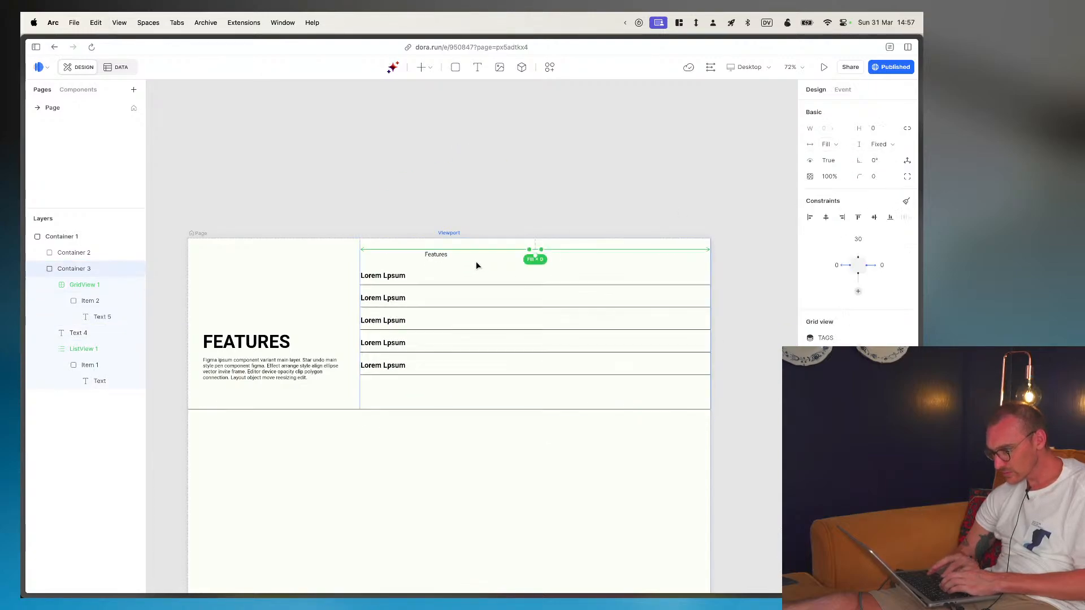
{"action": "left_click", "coordinate": [68, 284]}
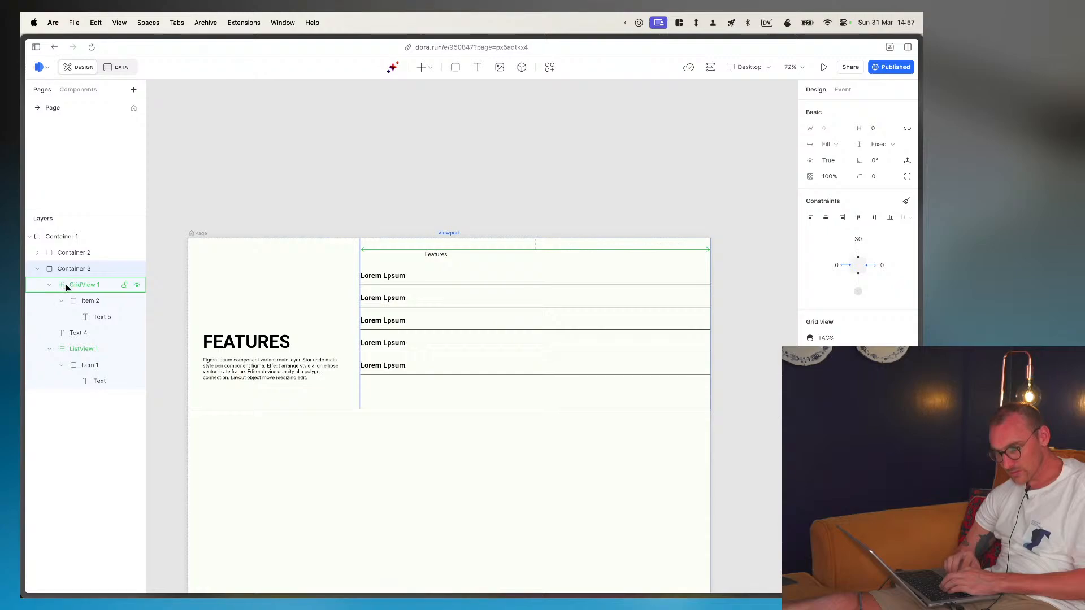
{"action": "left_click", "coordinate": [77, 334]}
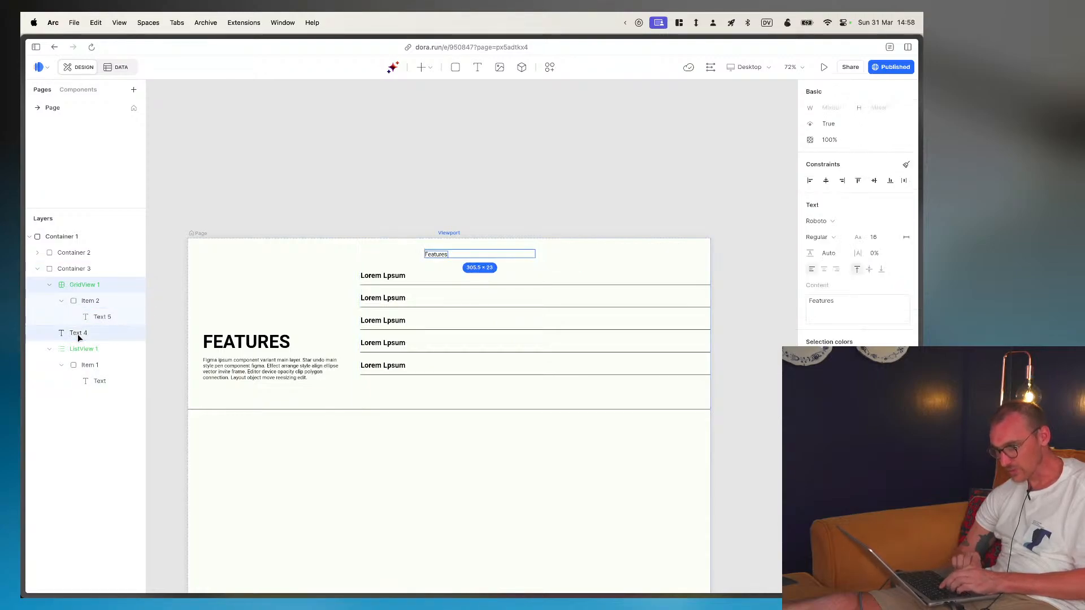
{"action": "left_click", "coordinate": [77, 334]}
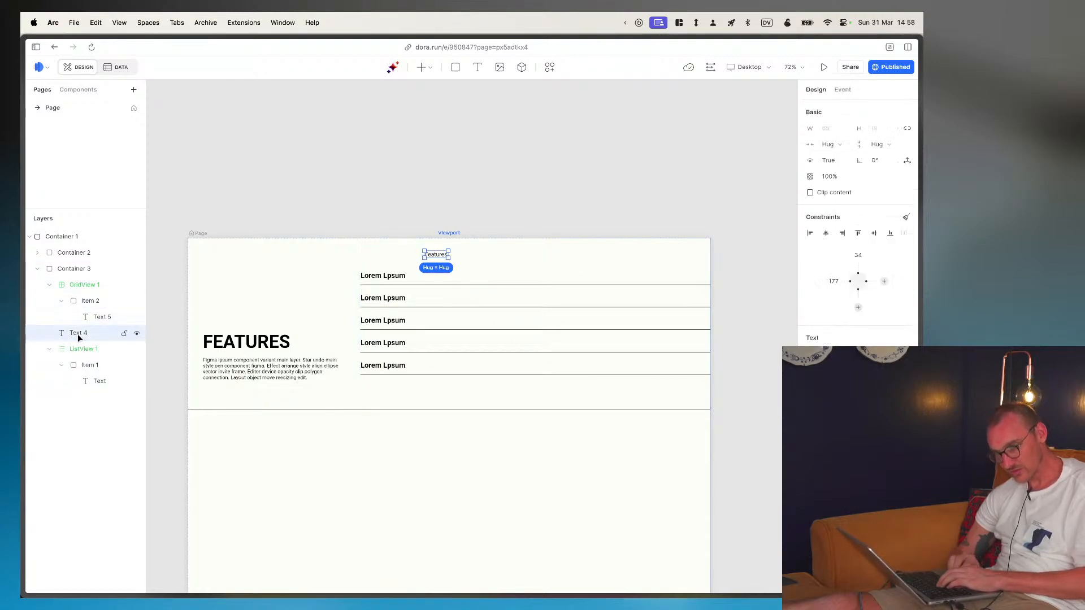
{"action": "left_click", "coordinate": [77, 287], "text": "shift"}
{"action": "right_click", "coordinate": [90, 288]}
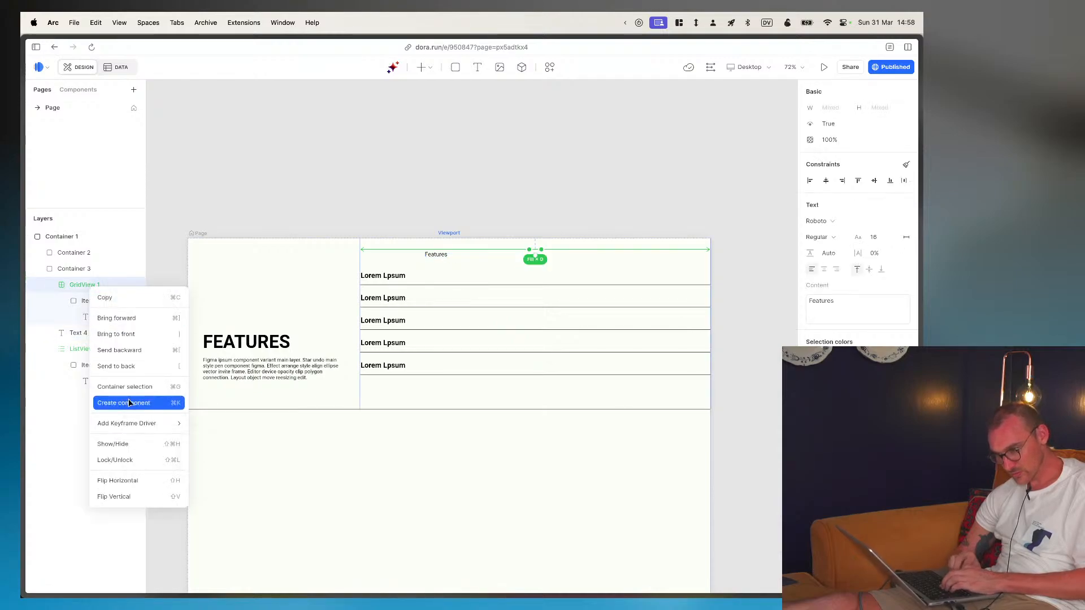
{"action": "left_click", "coordinate": [160, 387]}
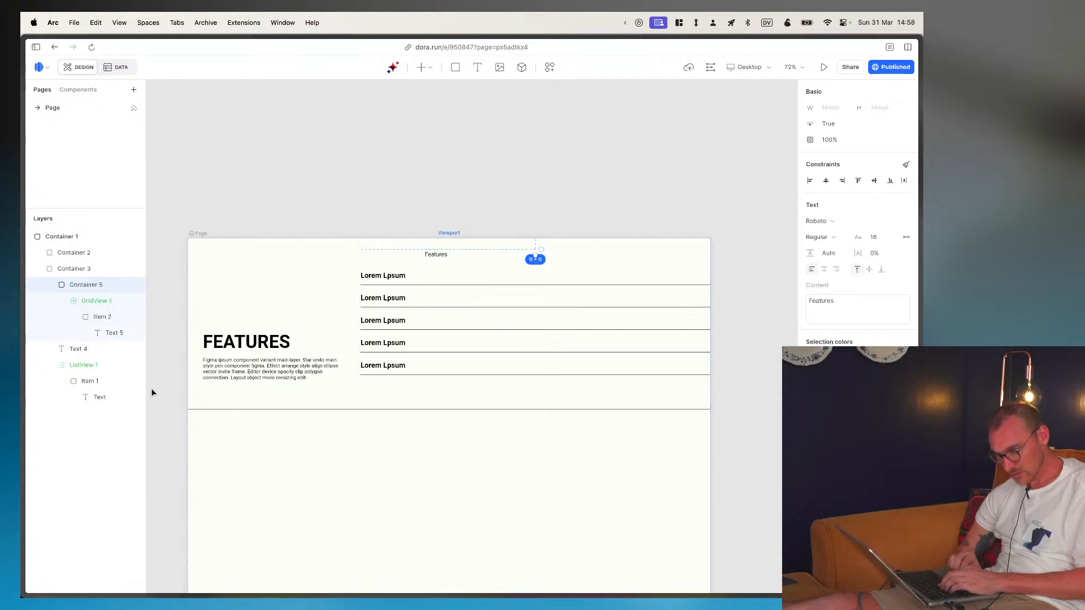
- Move the "Features" text layer into the grid view's new container, ahead of the grid view
{"action": "left_click", "coordinate": [50, 287]}
{"action": "left_click", "coordinate": [50, 286]}
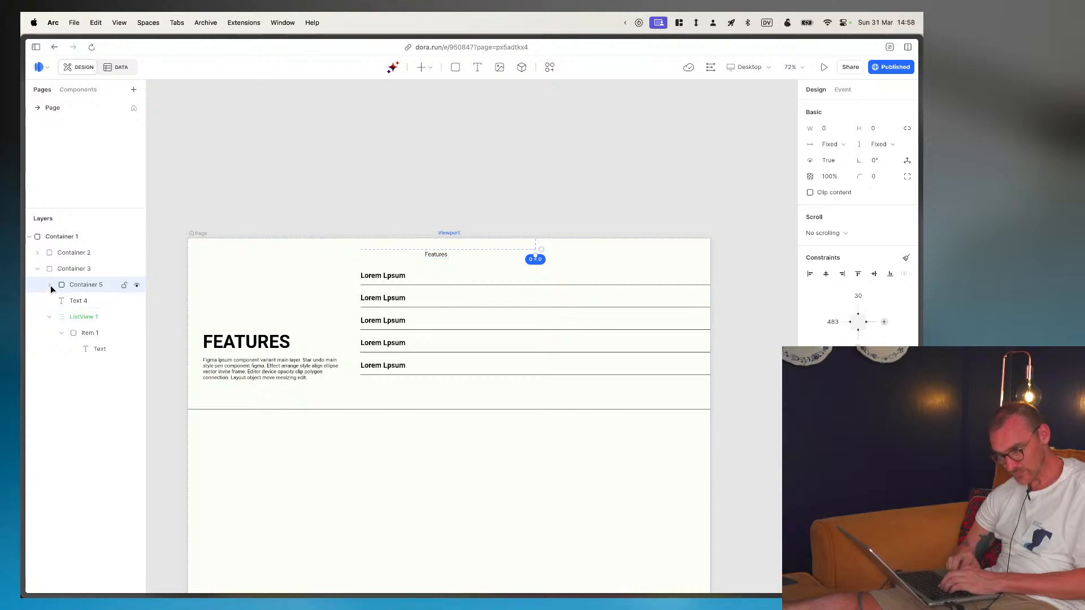
{"action": "left_click", "coordinate": [50, 286]}
{"action": "left_click_drag", "start_coordinate": [57, 348], "coordinate": [58, 297]}
{"action": "left_click", "coordinate": [50, 287]}
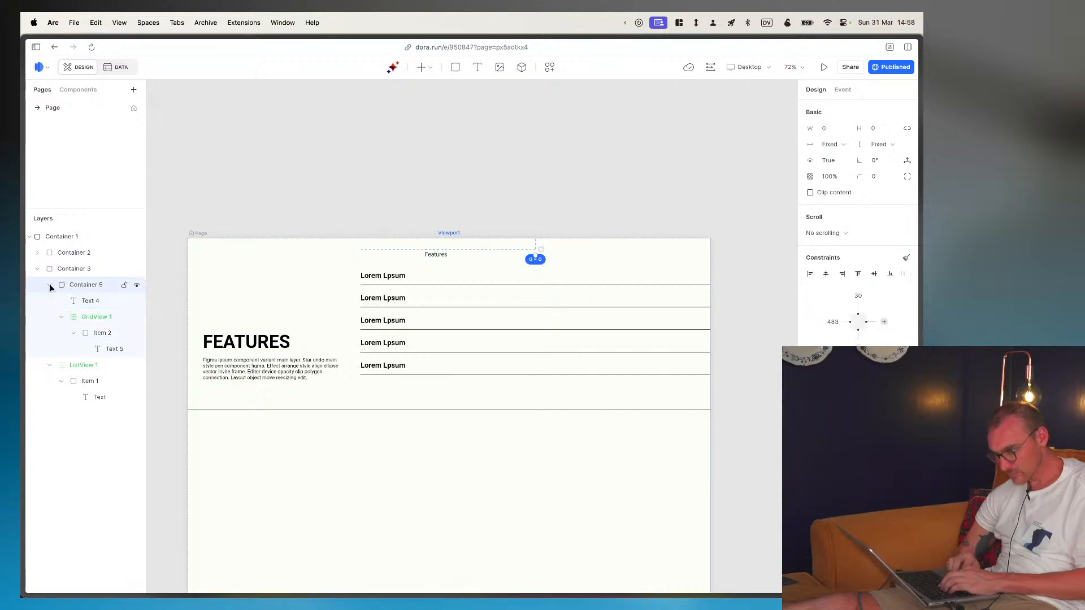
- Set the width and height of the container holding the "Features" text and grid view to Fill space
{"action": "left_click", "coordinate": [845, 142]}
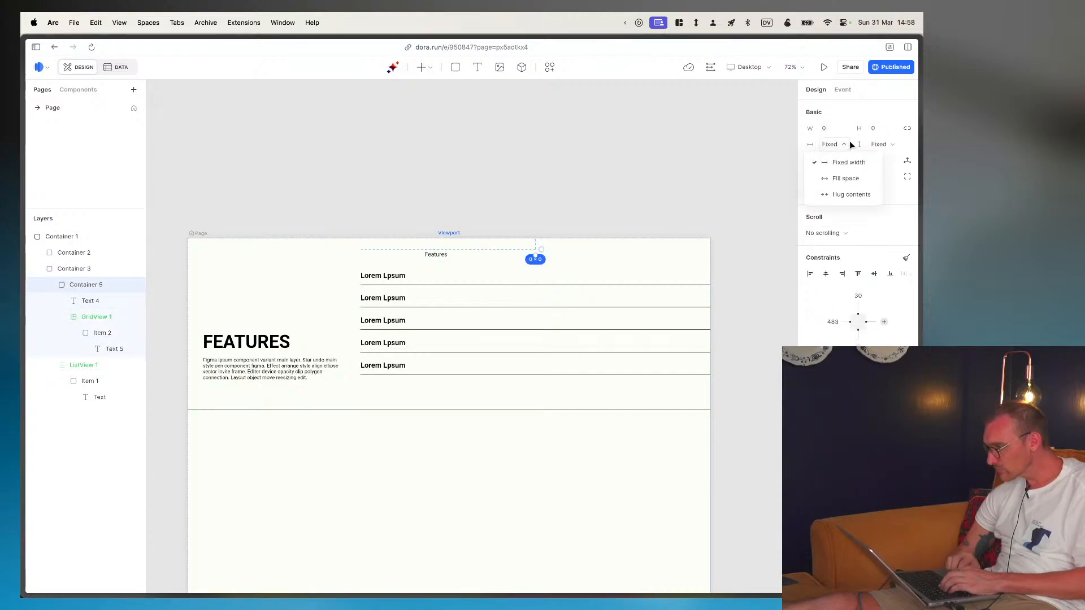
{"action": "left_click", "coordinate": [844, 176]}
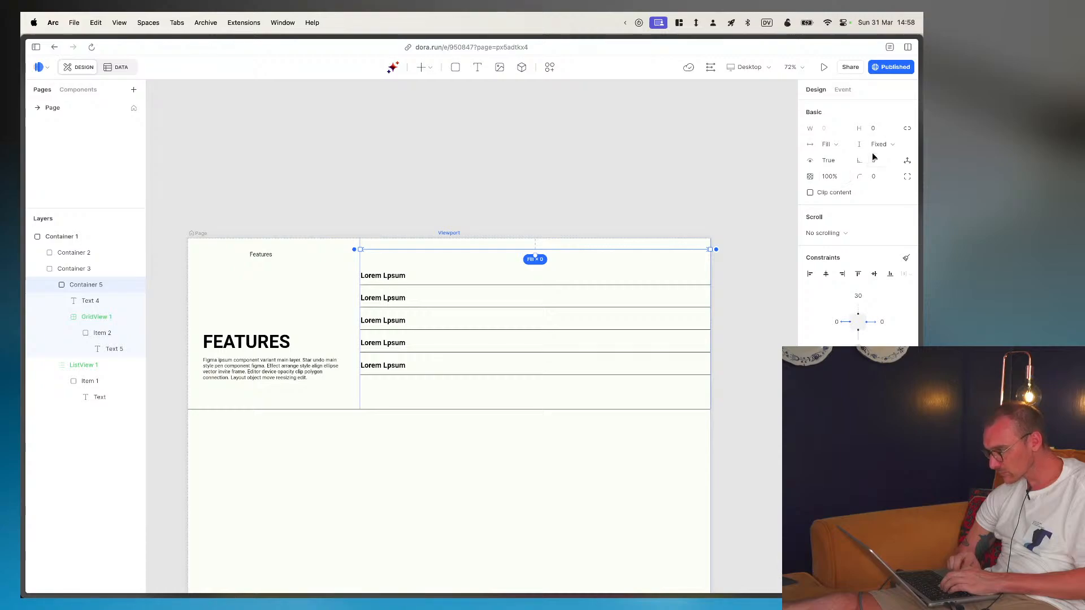
{"action": "left_click", "coordinate": [890, 145]}
{"action": "left_click", "coordinate": [884, 176]}
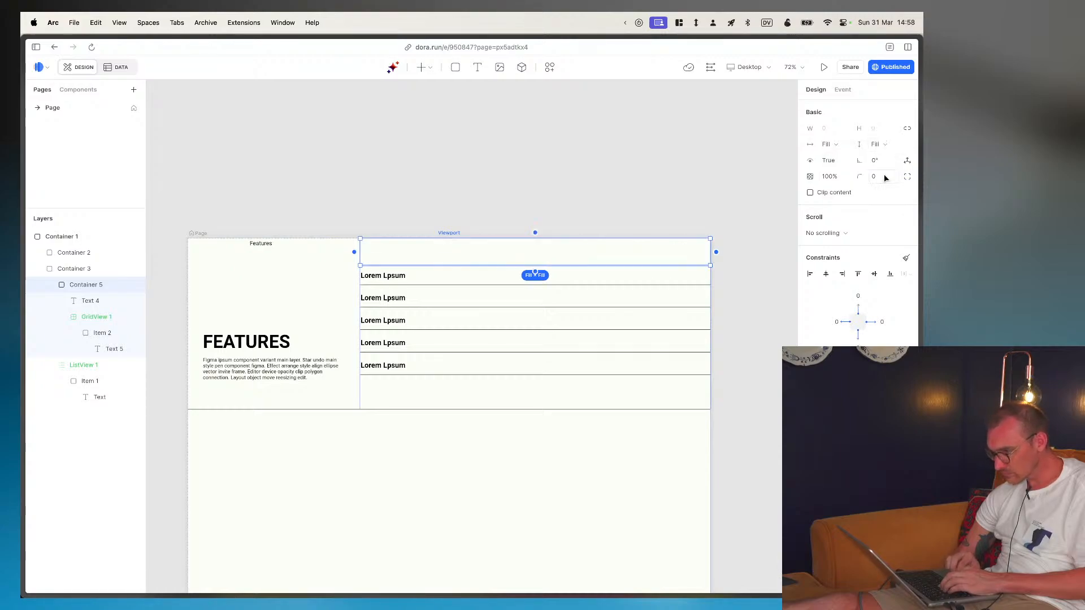
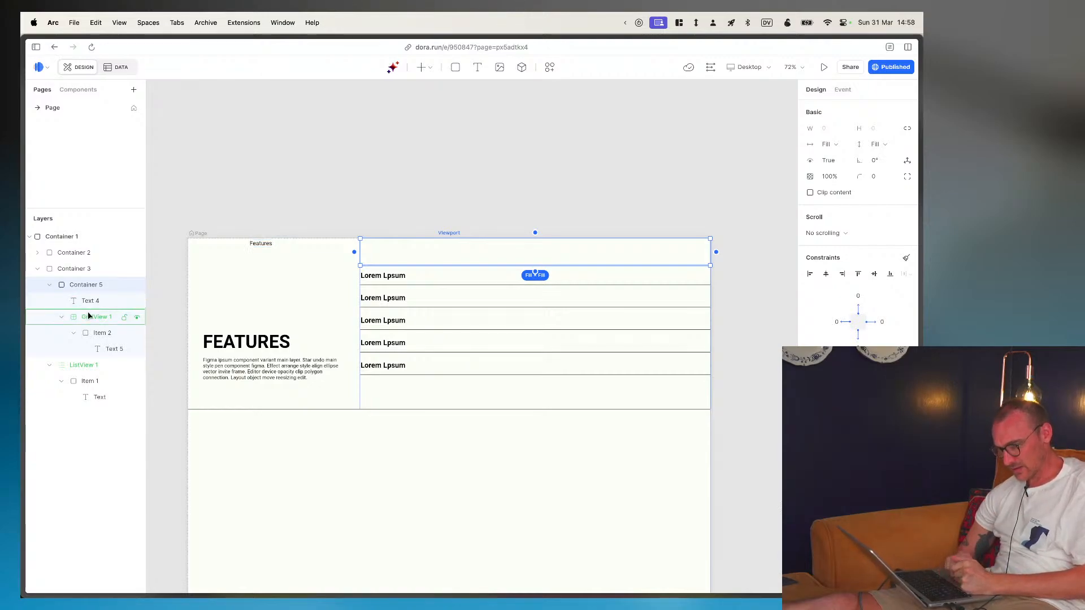
- Pin the "Features" text to its container with a left offset of 0 and a bottom offset of 0
{"action": "left_click", "coordinate": [89, 301]}
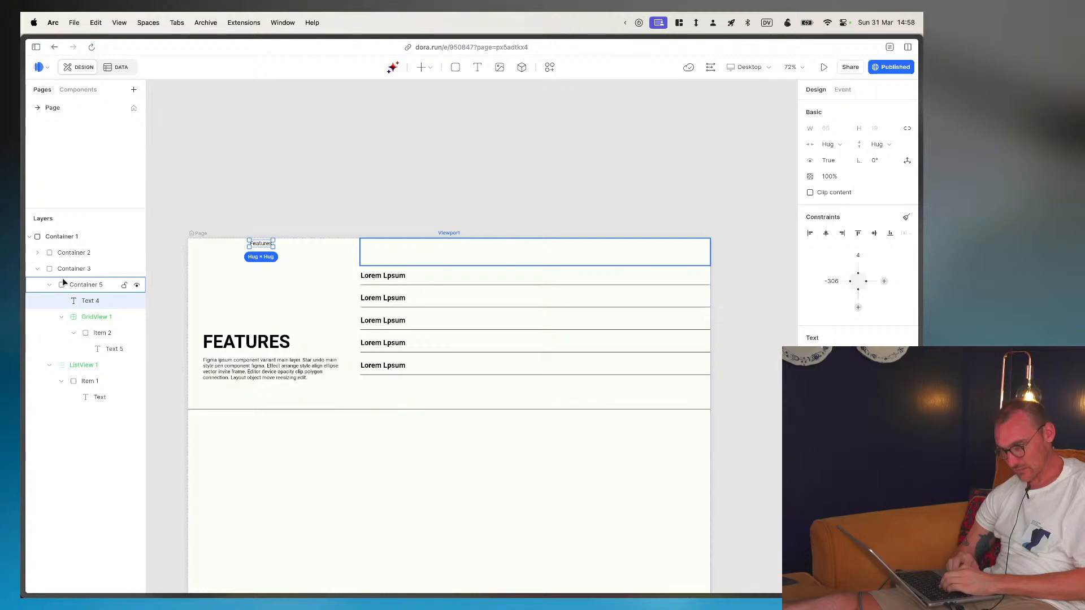
{"action": "left_click", "coordinate": [831, 280]}
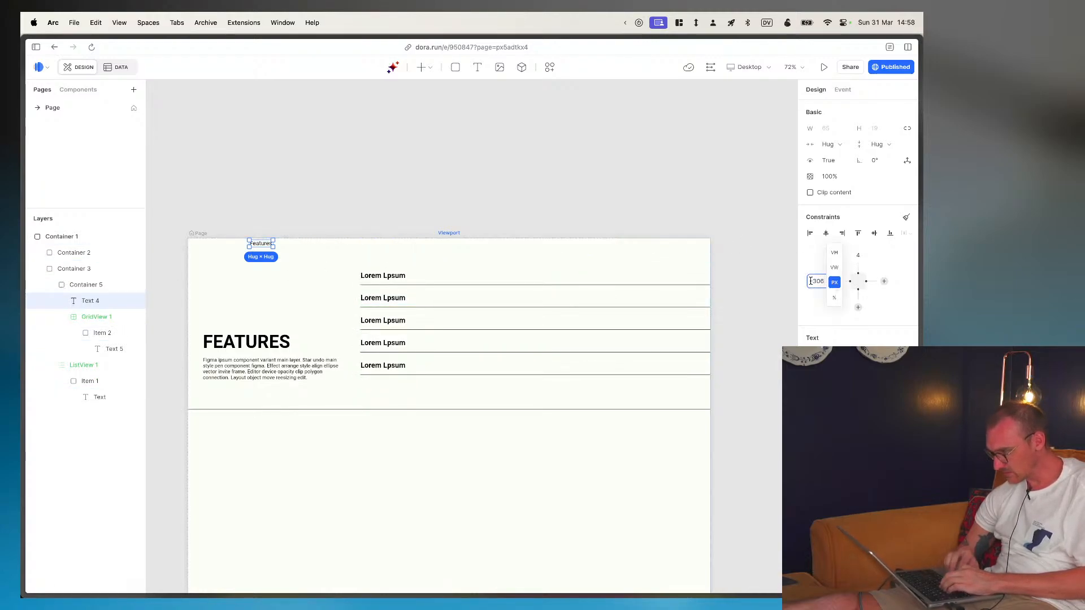
{"action": "type", "text": "0"}
{"action": "key", "text": "Return"}
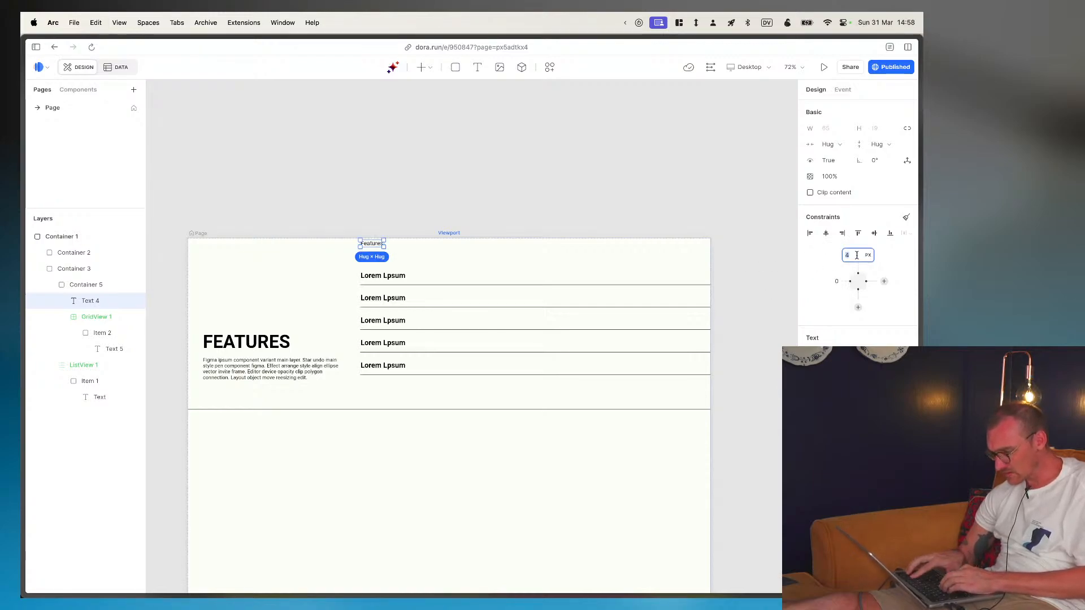
{"action": "left_click", "coordinate": [857, 307]}
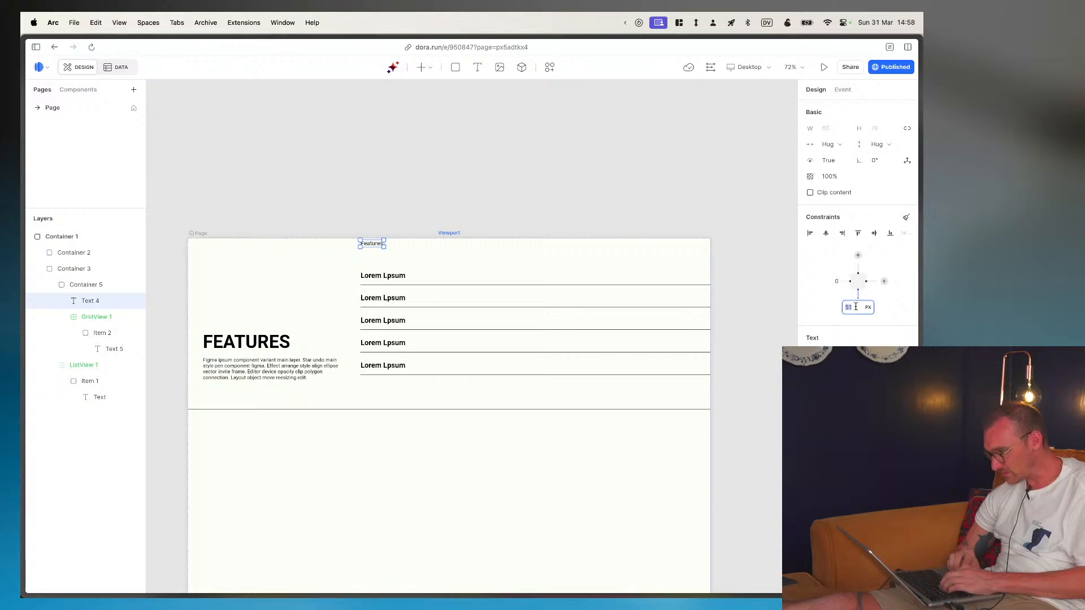
{"action": "type", "text": "0"}
{"action": "key", "text": "Return"}
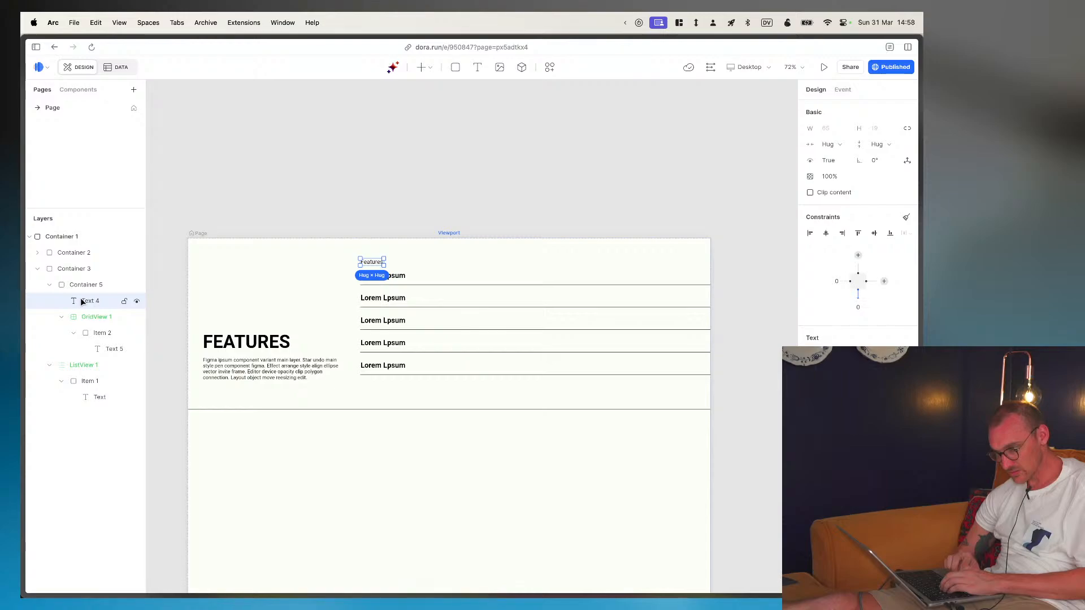
- Set the TAGS grid view's width and height to Hug contents
{"action": "left_click", "coordinate": [75, 318]}
{"action": "left_click", "coordinate": [751, 183]}
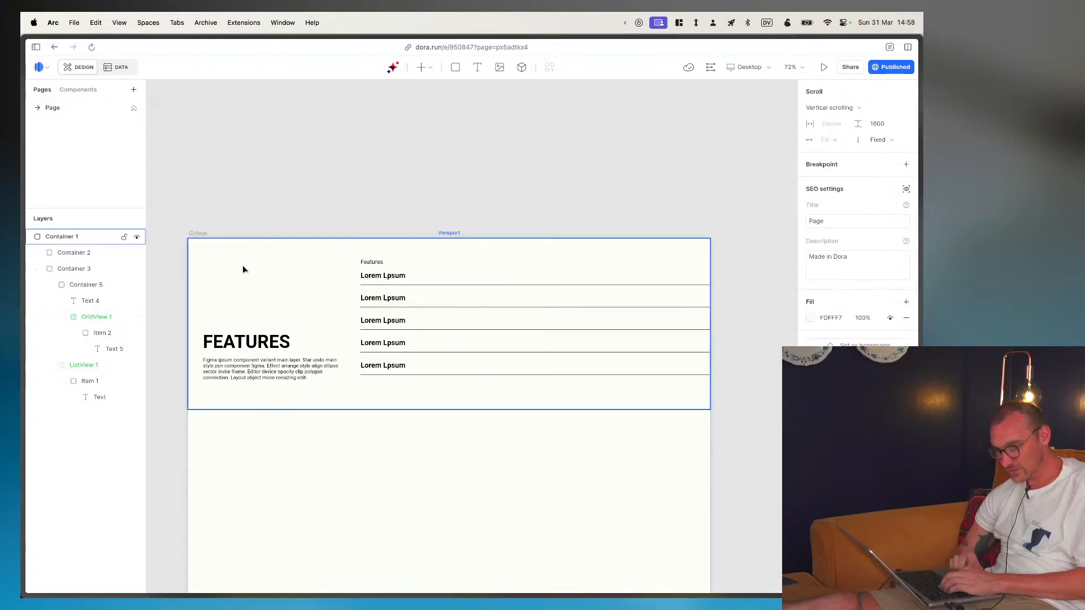
{"action": "left_click", "coordinate": [89, 317]}
{"action": "left_click", "coordinate": [843, 146]}
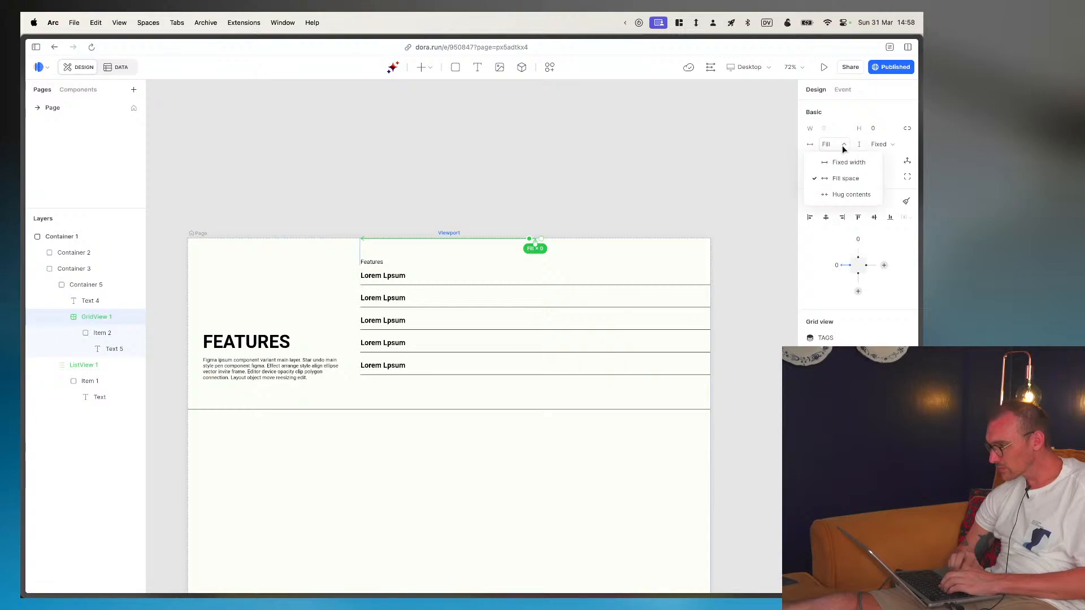
{"action": "left_click", "coordinate": [846, 194]}
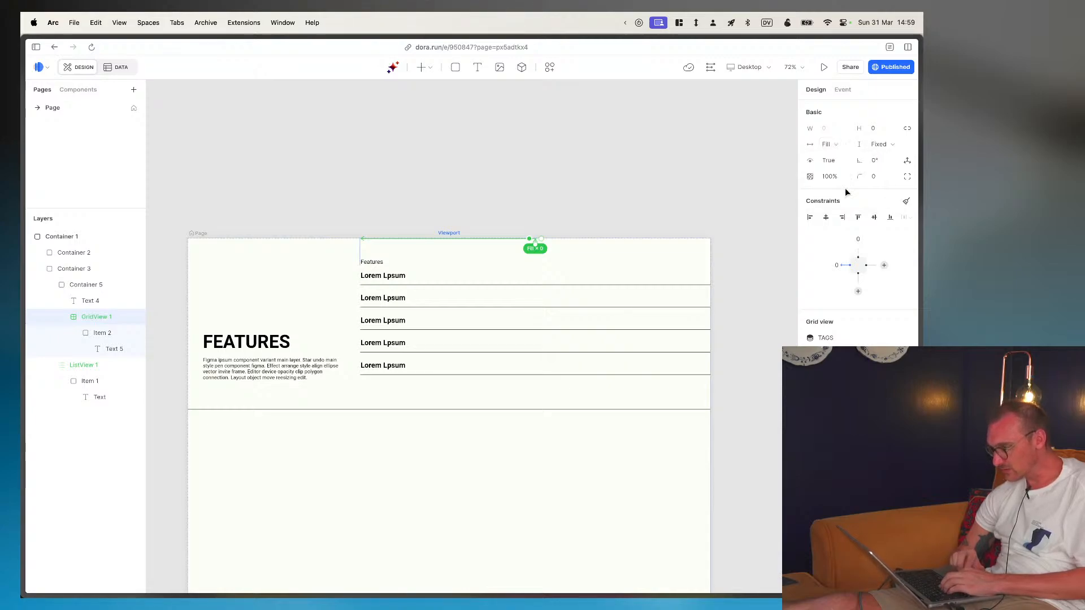
{"action": "left_click", "coordinate": [891, 146]}
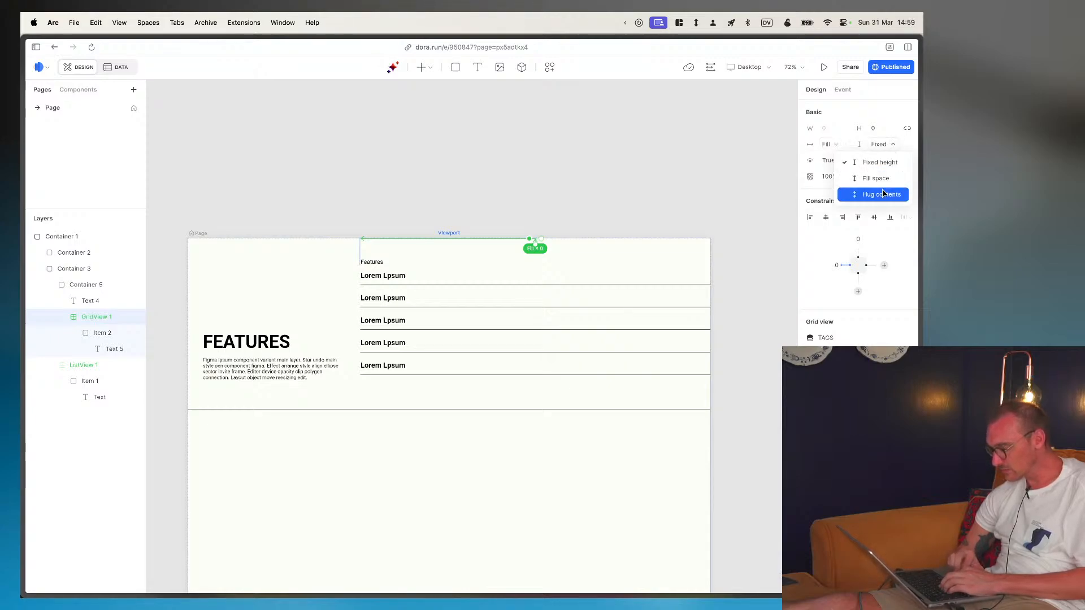
{"action": "left_click", "coordinate": [884, 194]}
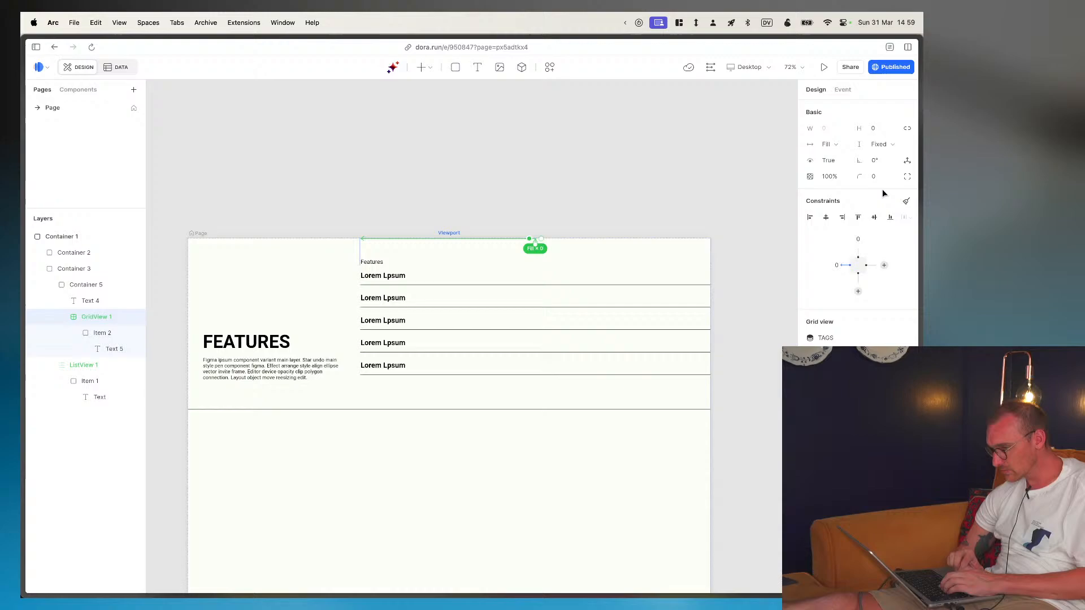
{"action": "left_click", "coordinate": [842, 145]}
{"action": "left_click", "coordinate": [847, 194]}
- Switch the TAGS grid view to a fixed width and try heights of 10 px and 50 px
{"action": "left_click", "coordinate": [842, 145]}
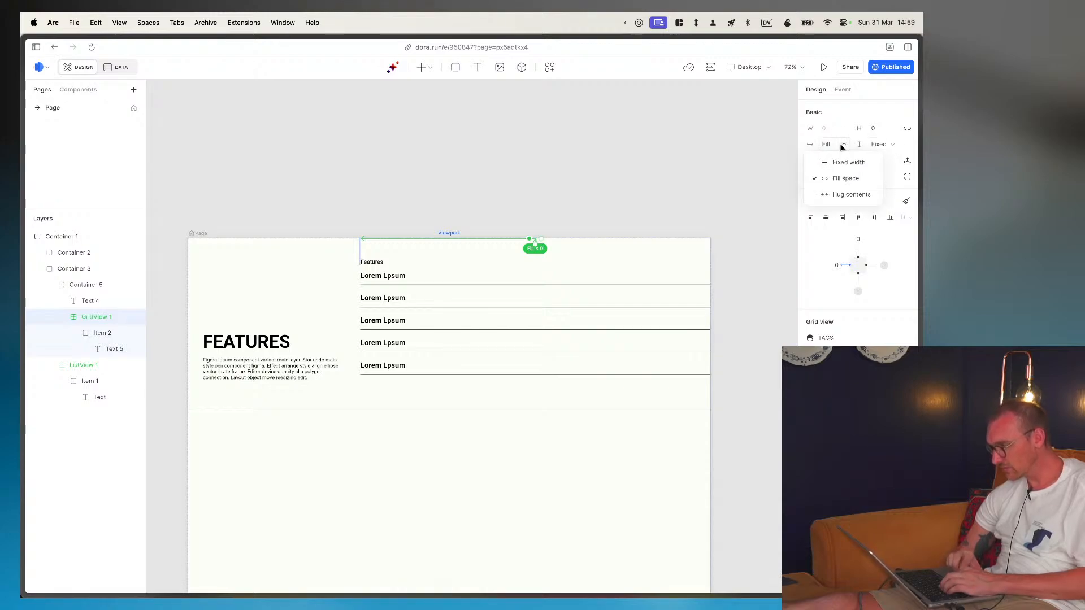
{"action": "left_click", "coordinate": [848, 162]}
{"action": "left_click", "coordinate": [829, 142]}
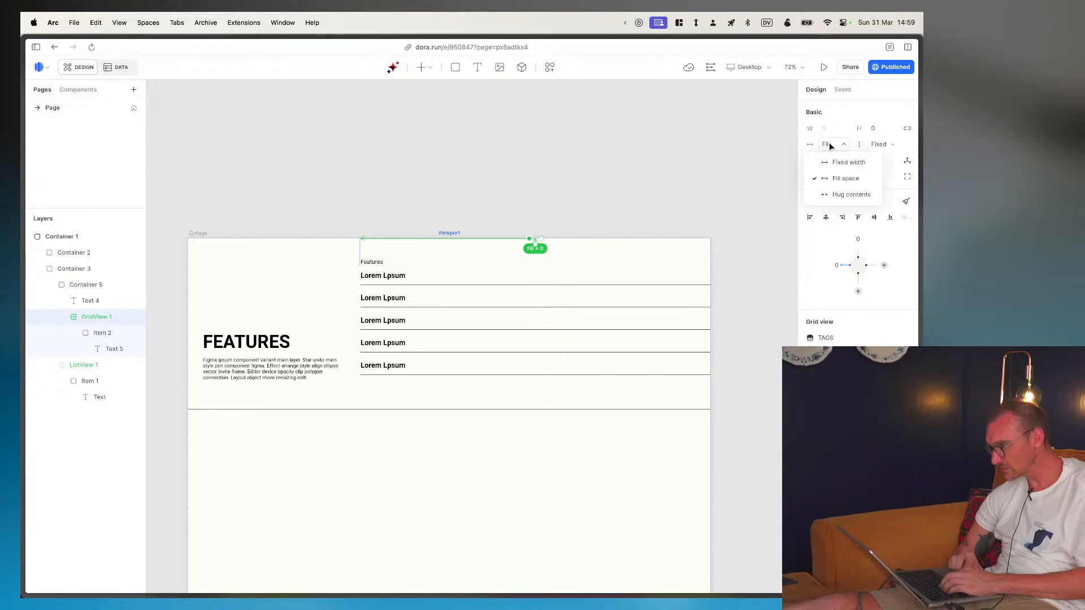
{"action": "left_click", "coordinate": [829, 142]}
{"action": "type", "text": "10"}
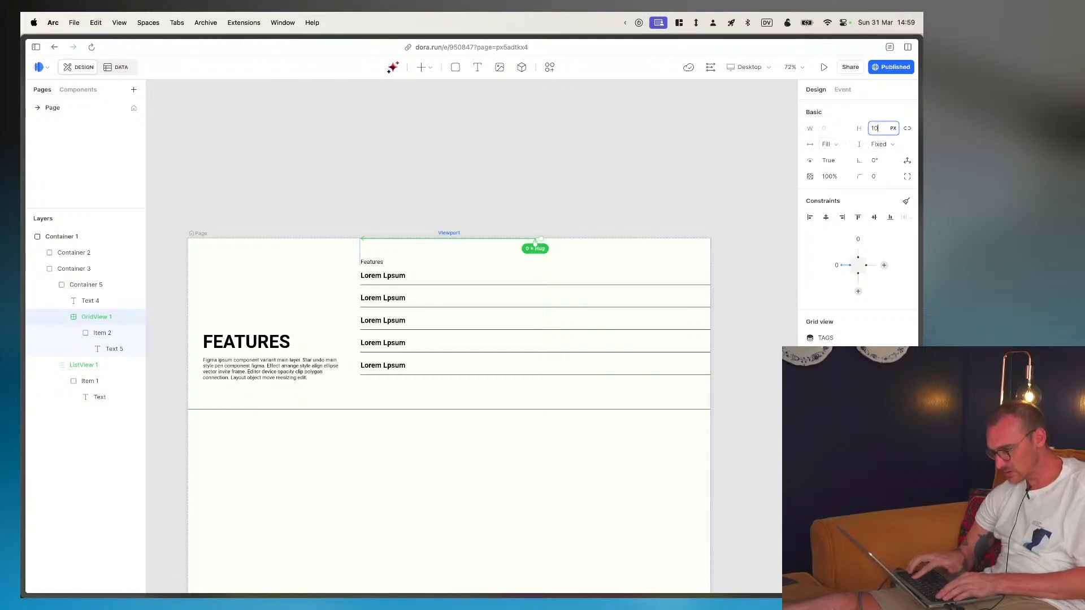
{"action": "key", "text": "Return"}
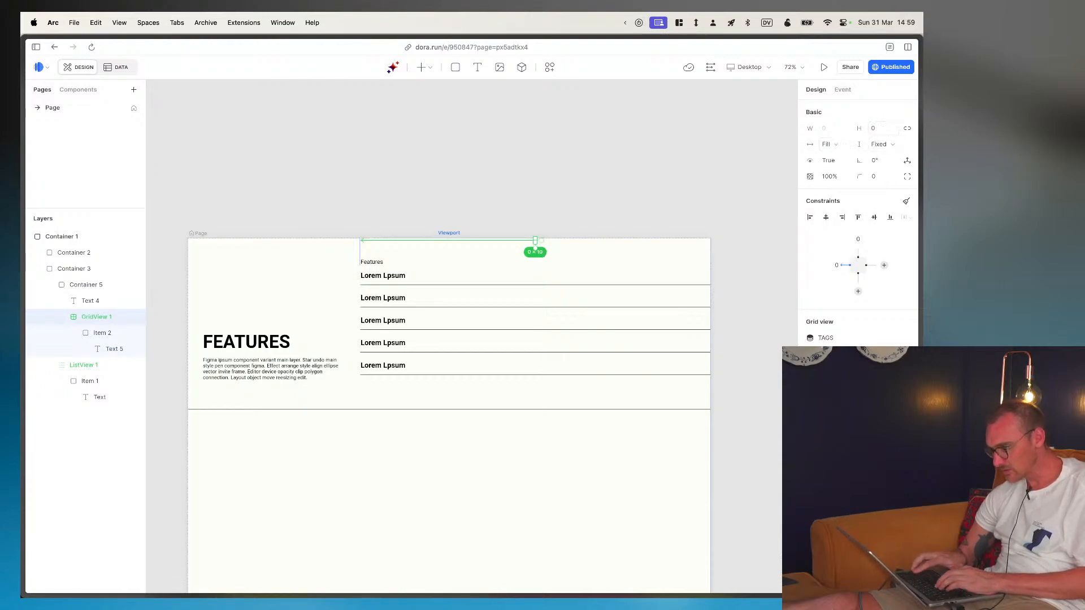
{"action": "left_click", "coordinate": [881, 128]}
{"action": "type", "text": "50"}
{"action": "key", "text": "Return"}
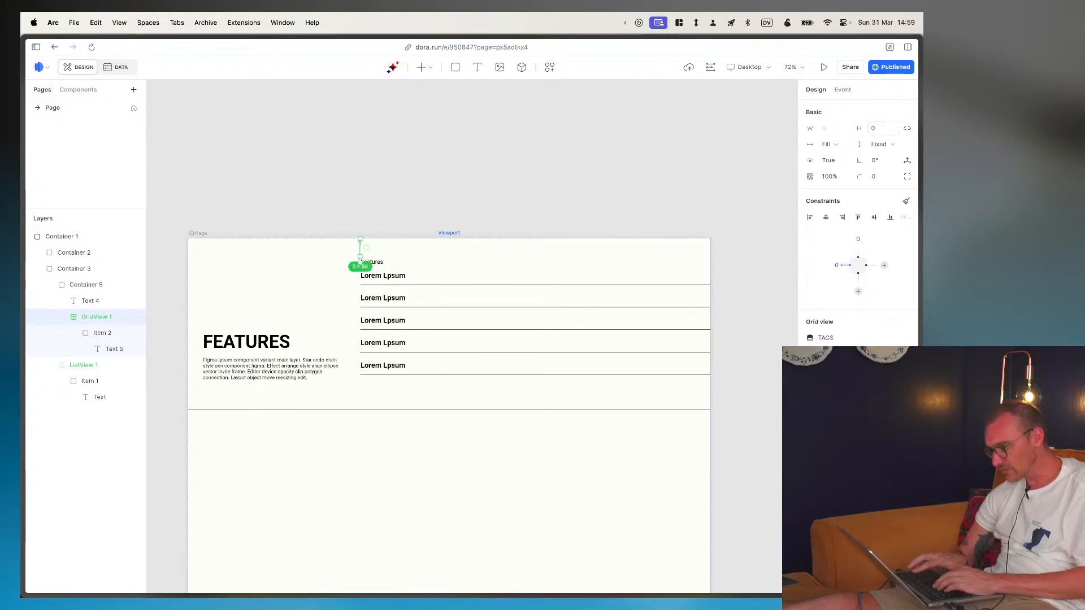
- Adjust the TAGS grid view's width mode and lock its aspect ratio
{"action": "left_click", "coordinate": [839, 144]}
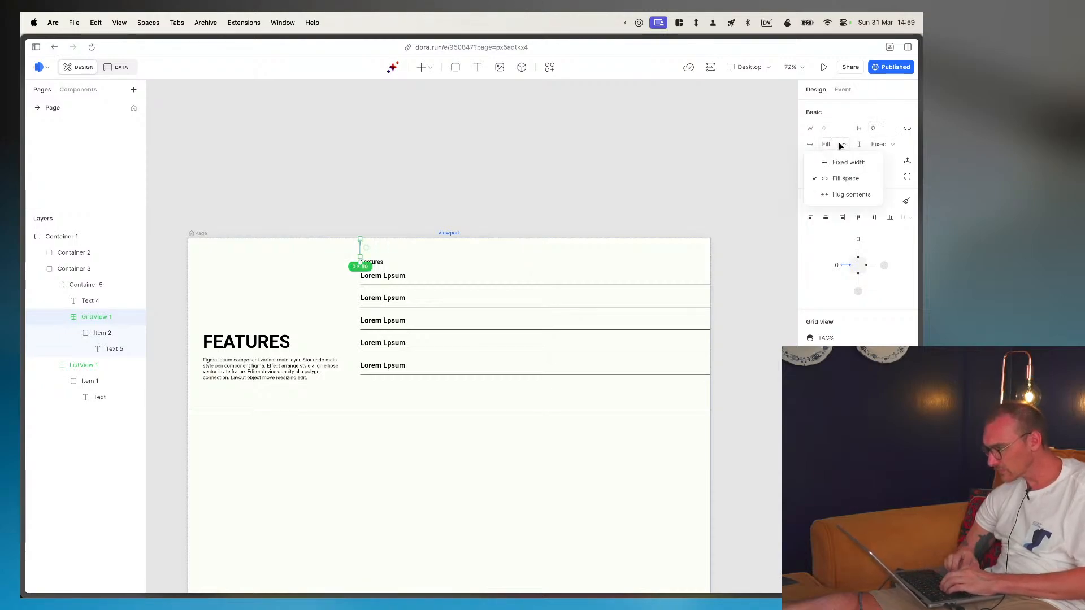
{"action": "left_click", "coordinate": [842, 178]}
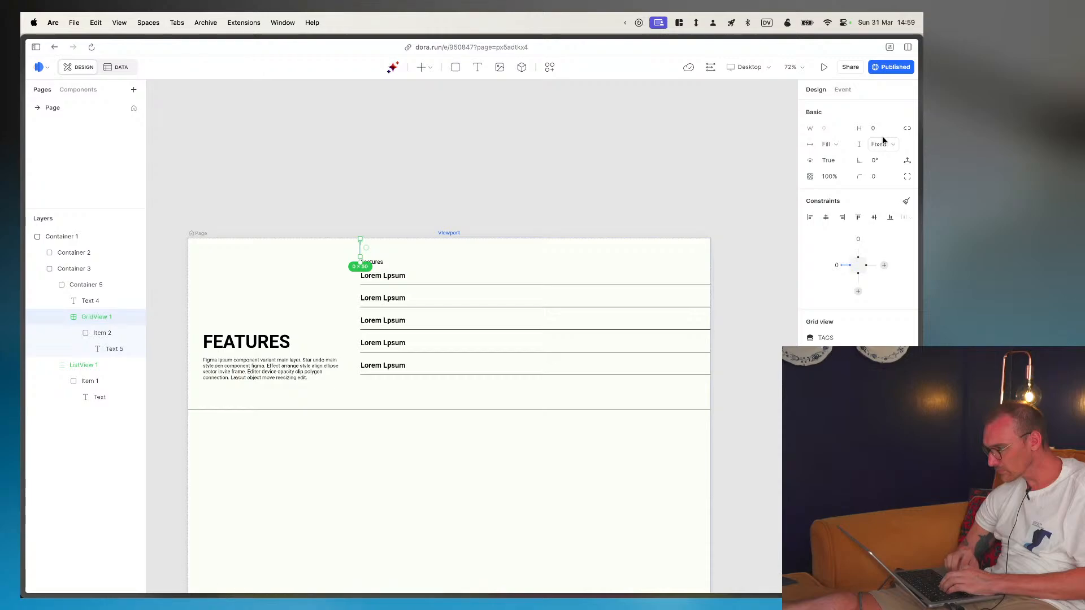
{"action": "left_click", "coordinate": [906, 130]}
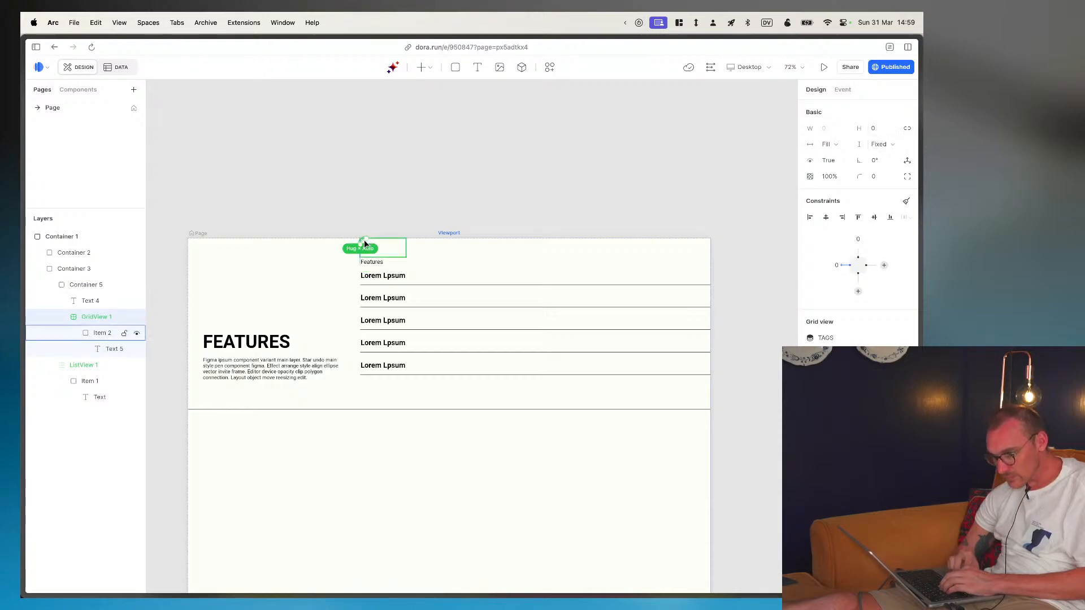
- Examine the grid view's item size, filter settings and available height options
{"action": "left_click", "coordinate": [102, 301]}
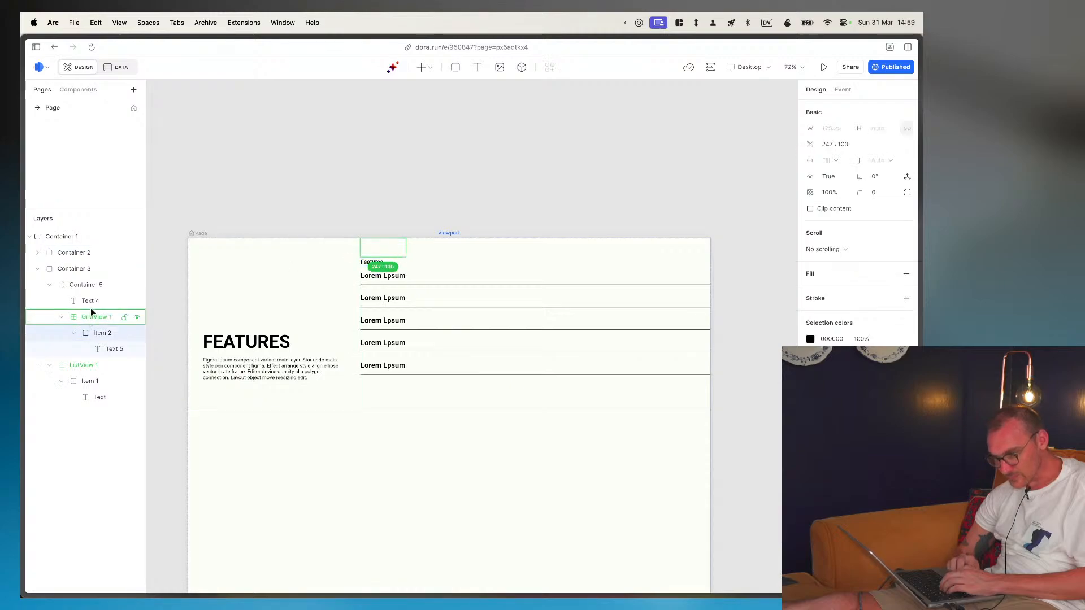
{"action": "left_click", "coordinate": [94, 316]}
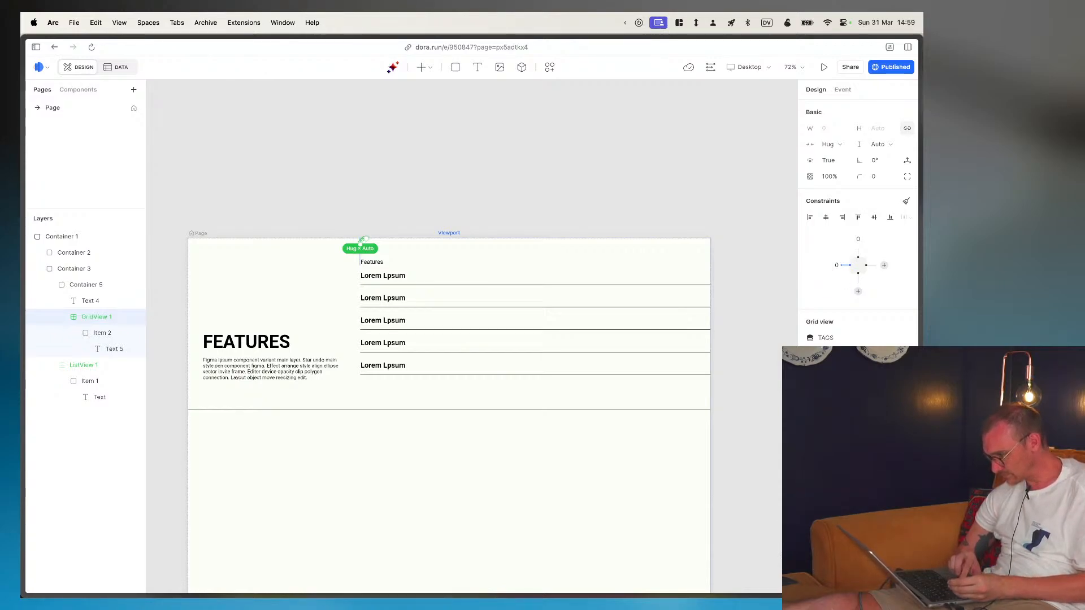
{"action": "left_click", "coordinate": [830, 354]}
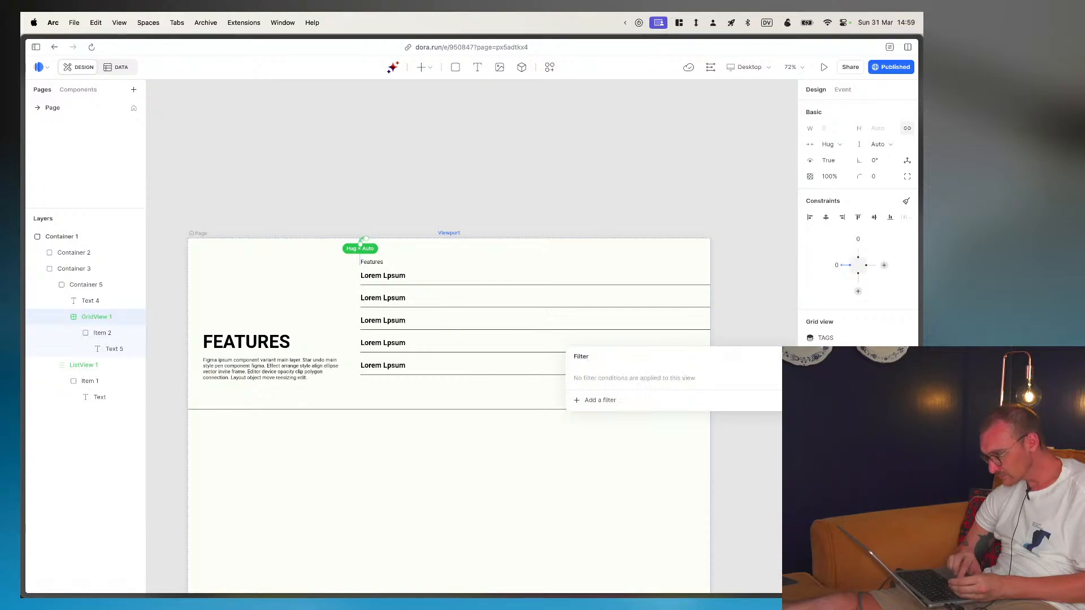
{"action": "left_click", "coordinate": [830, 354]}
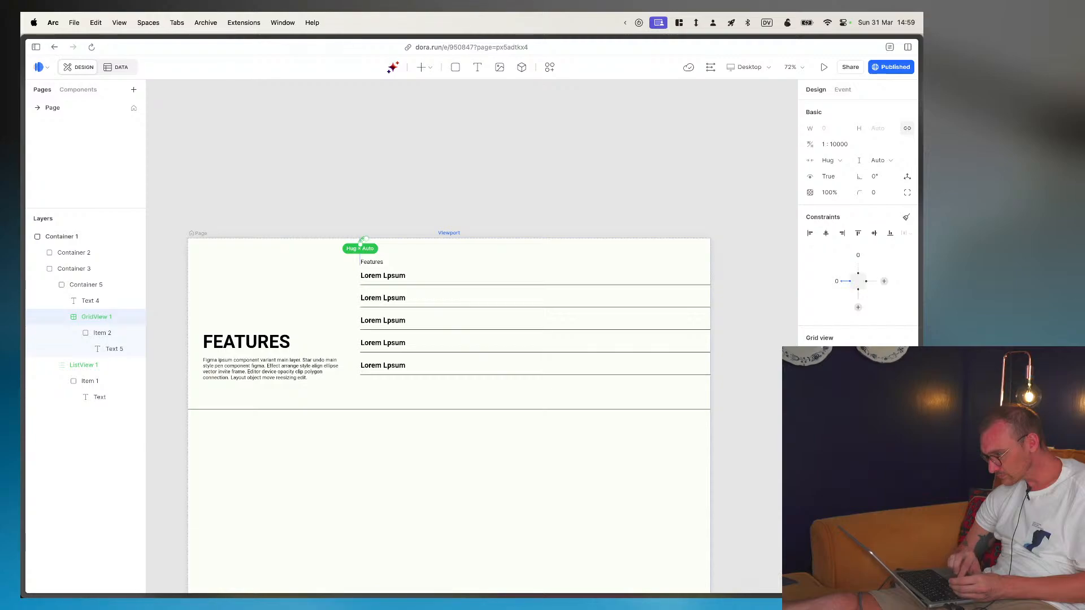
{"action": "left_click", "coordinate": [857, 370]}
{"action": "left_click", "coordinate": [858, 371]}
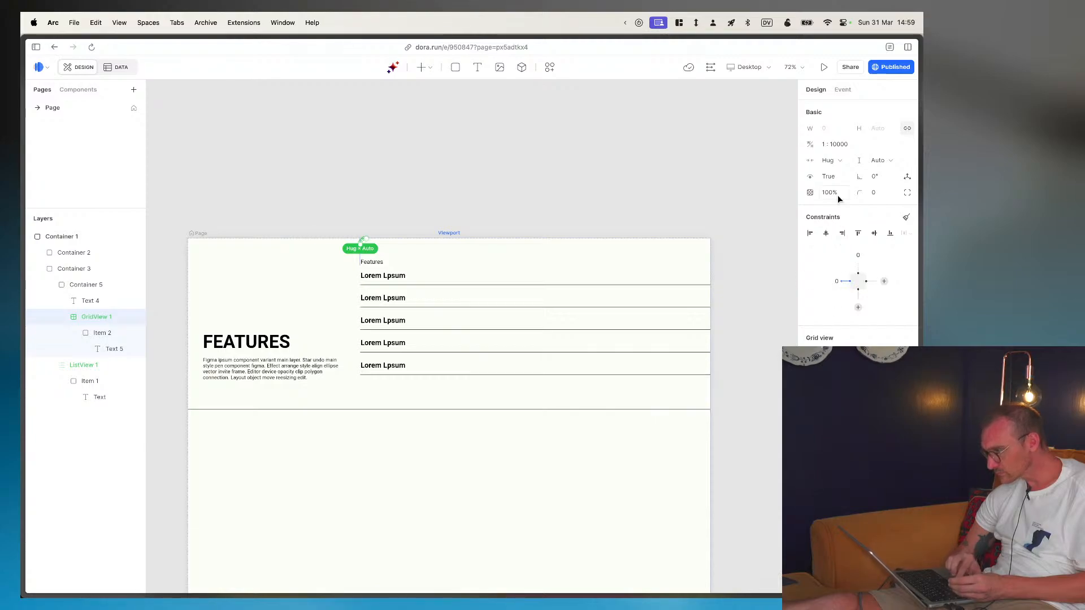
{"action": "left_click", "coordinate": [894, 161]}
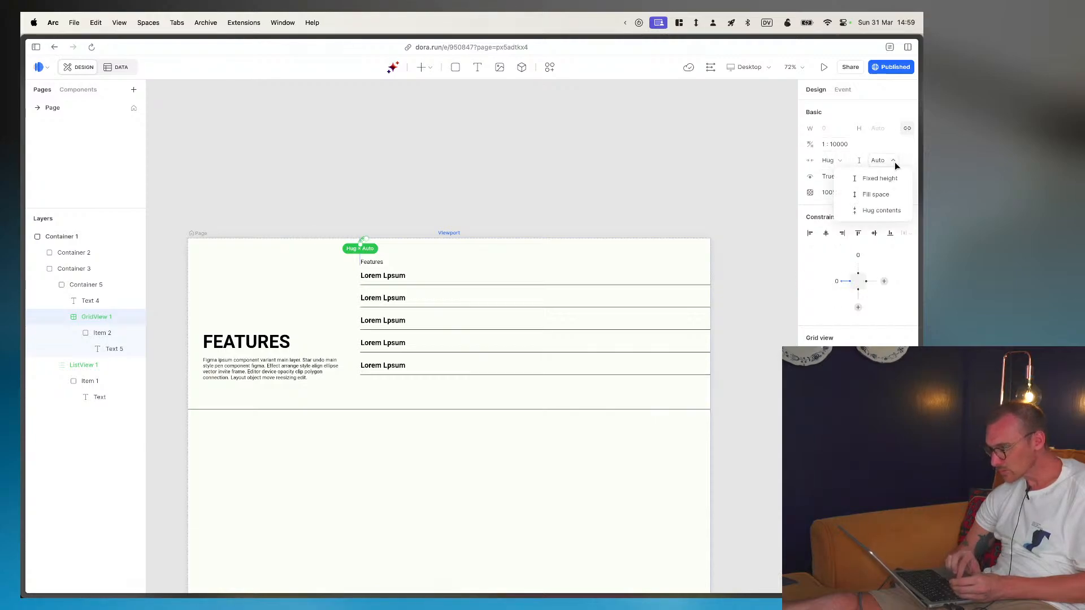
{"action": "left_click", "coordinate": [894, 161]}
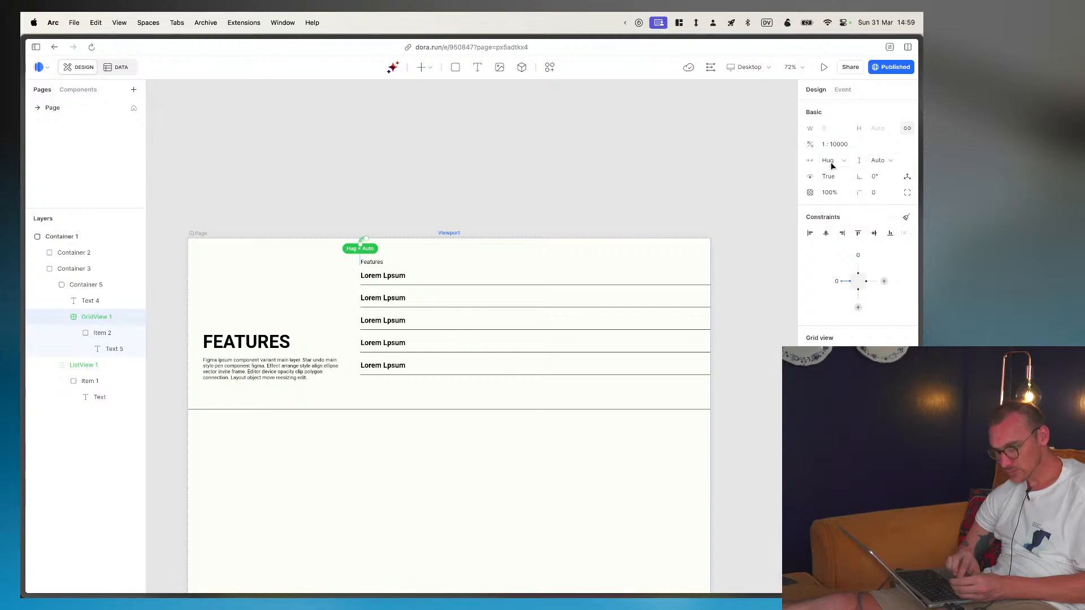
- Set the TAGS grid view's width to Fill space and inspect its item up close
{"action": "left_click", "coordinate": [844, 161]}
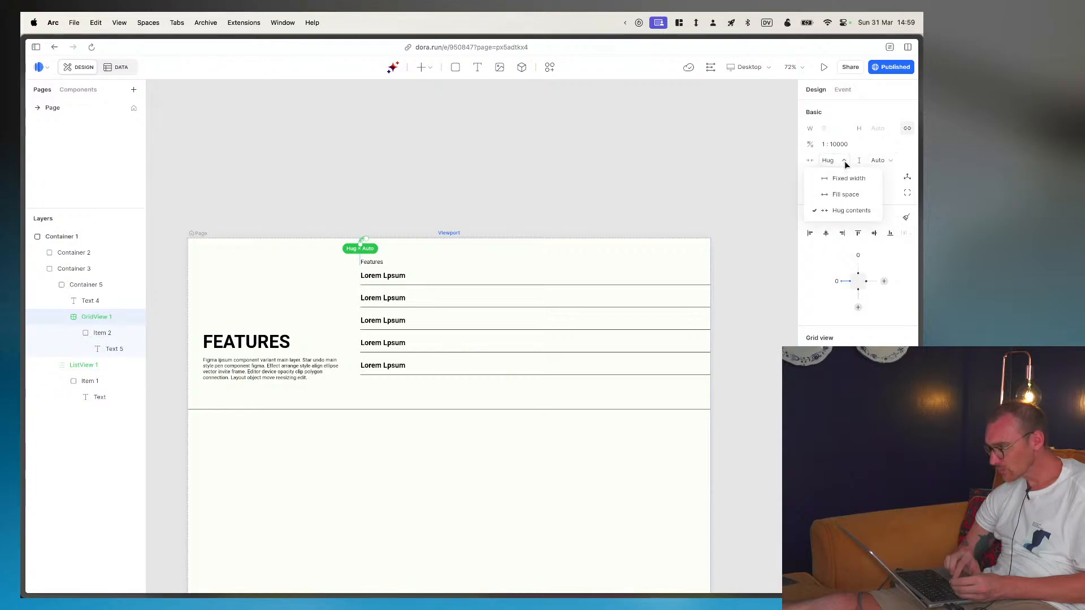
{"action": "left_click", "coordinate": [845, 195]}
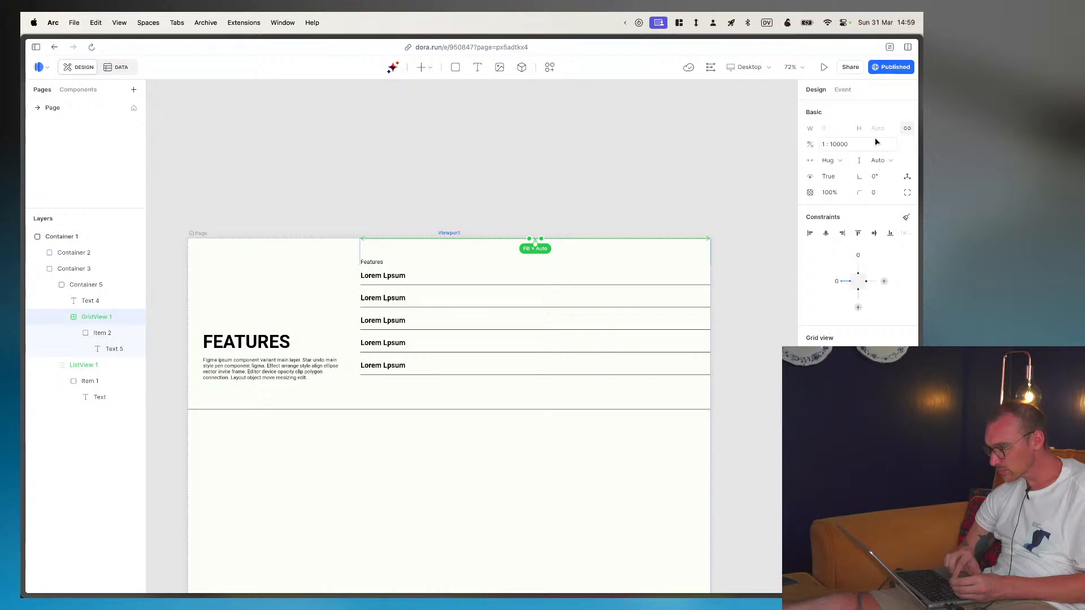
{"action": "scroll", "coordinate": [521, 218], "scroll_direction": "up", "scroll_amount": 10}
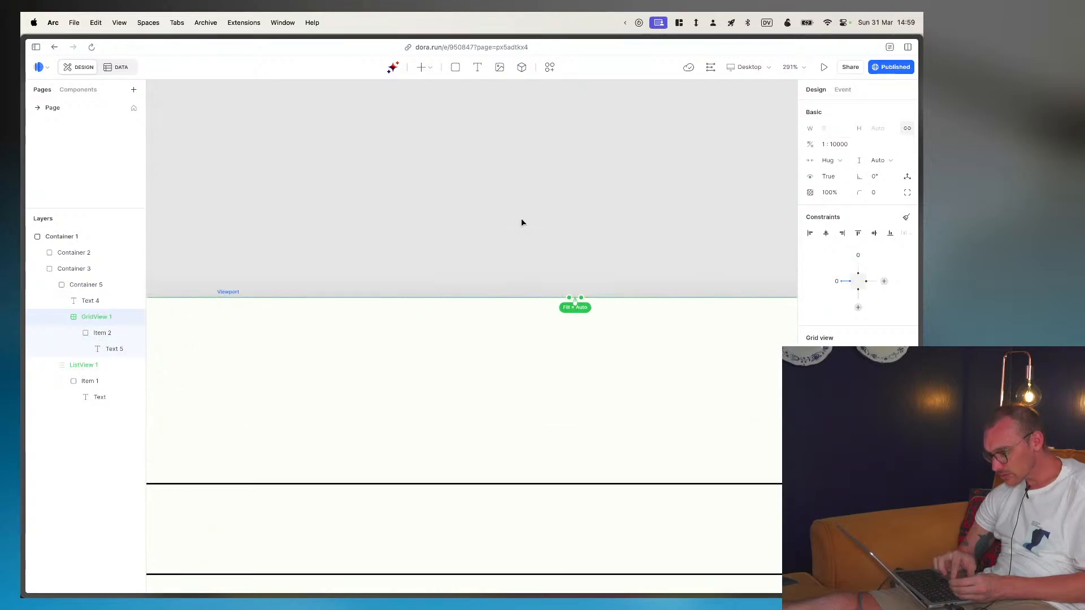
{"action": "left_click", "coordinate": [575, 341]}
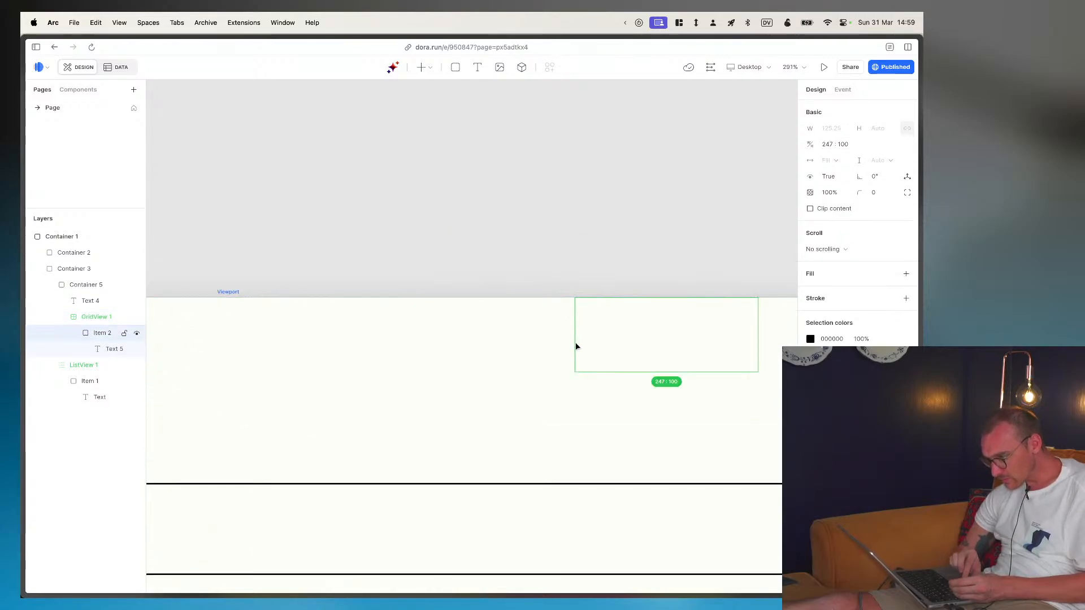
- Examine the sizing and constraints of the "Features" text and the grid view, including the grid view's aspect ratio
{"action": "left_click", "coordinate": [86, 317]}
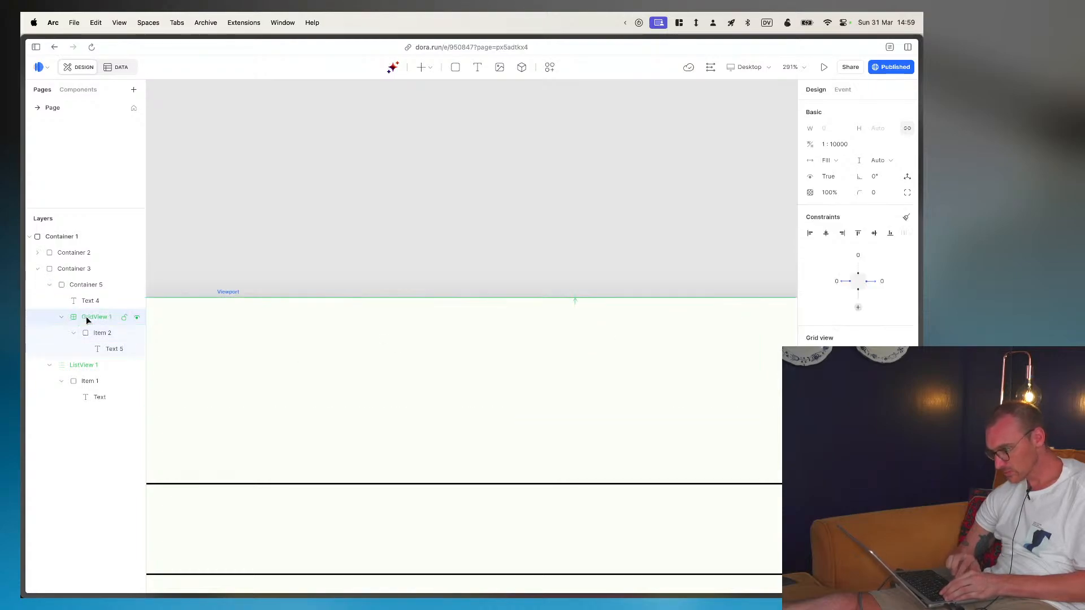
{"action": "left_click", "coordinate": [86, 288]}
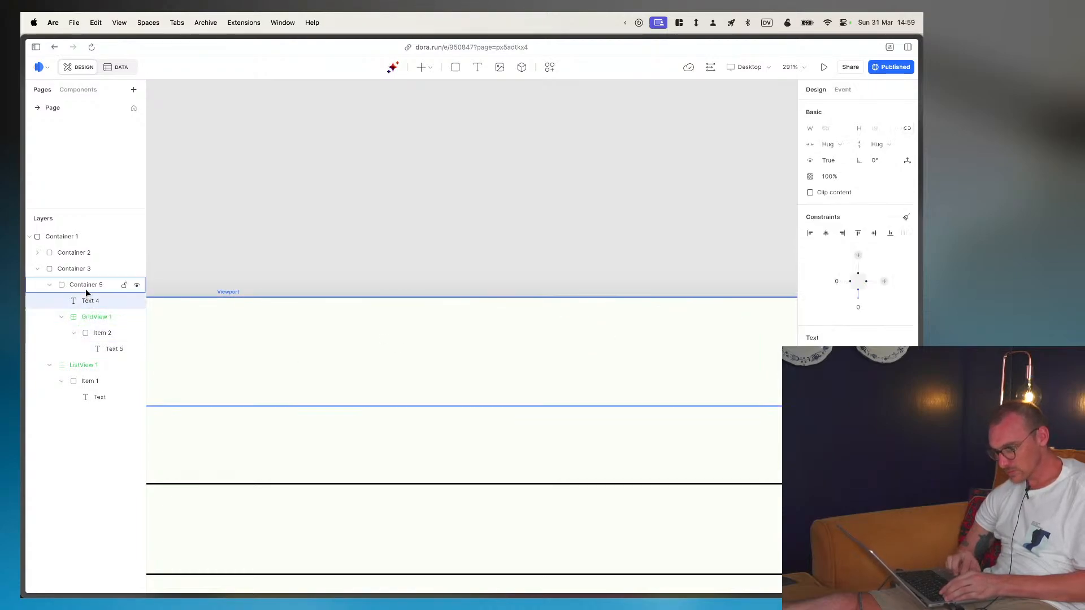
{"action": "left_click", "coordinate": [89, 300]}
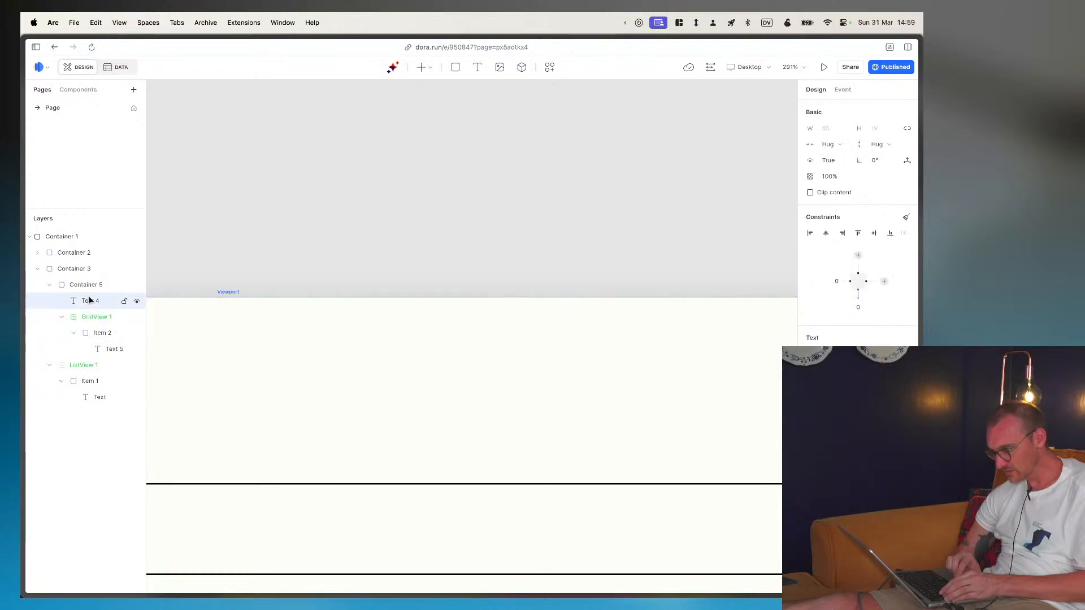
{"action": "scroll", "coordinate": [367, 331], "scroll_direction": "down", "scroll_amount": 5}
{"action": "scroll", "coordinate": [367, 334], "scroll_direction": "left", "scroll_amount": 2}
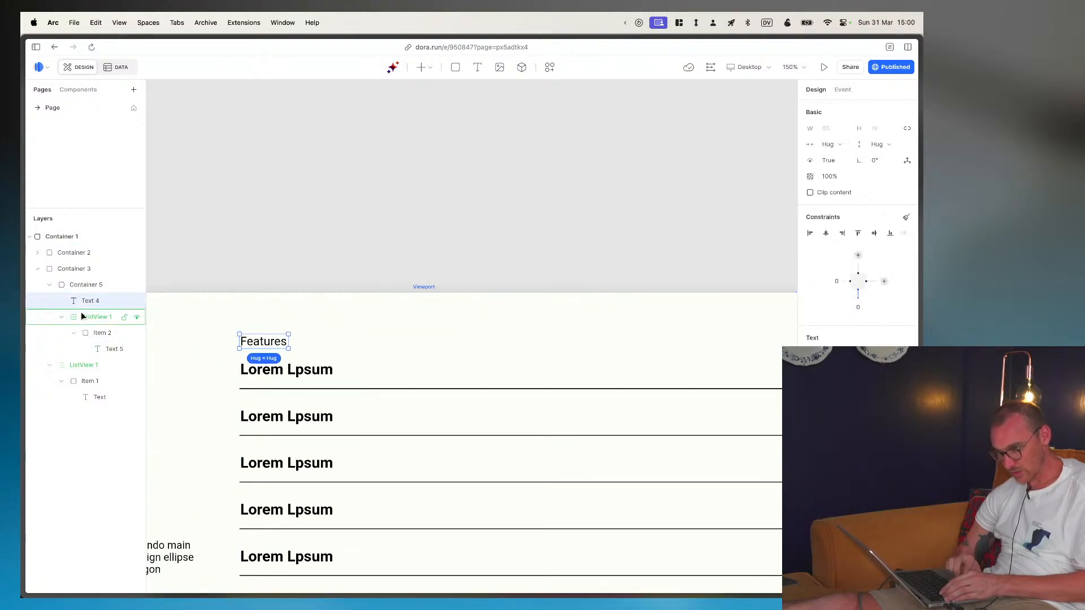
{"action": "left_click", "coordinate": [94, 318]}
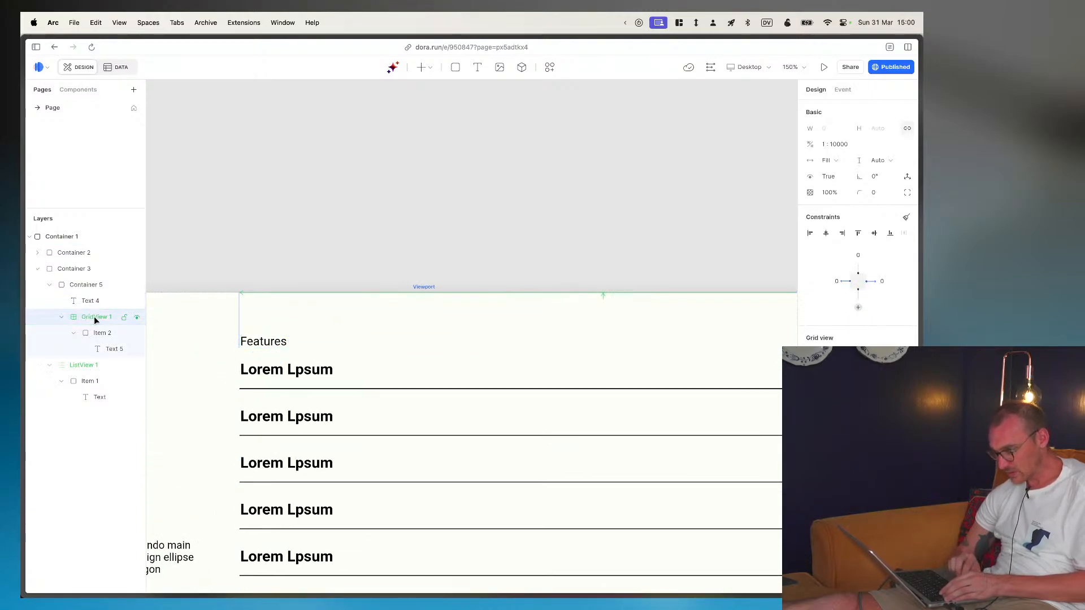
{"action": "left_click", "coordinate": [844, 145]}
{"action": "left_click", "coordinate": [810, 144]}
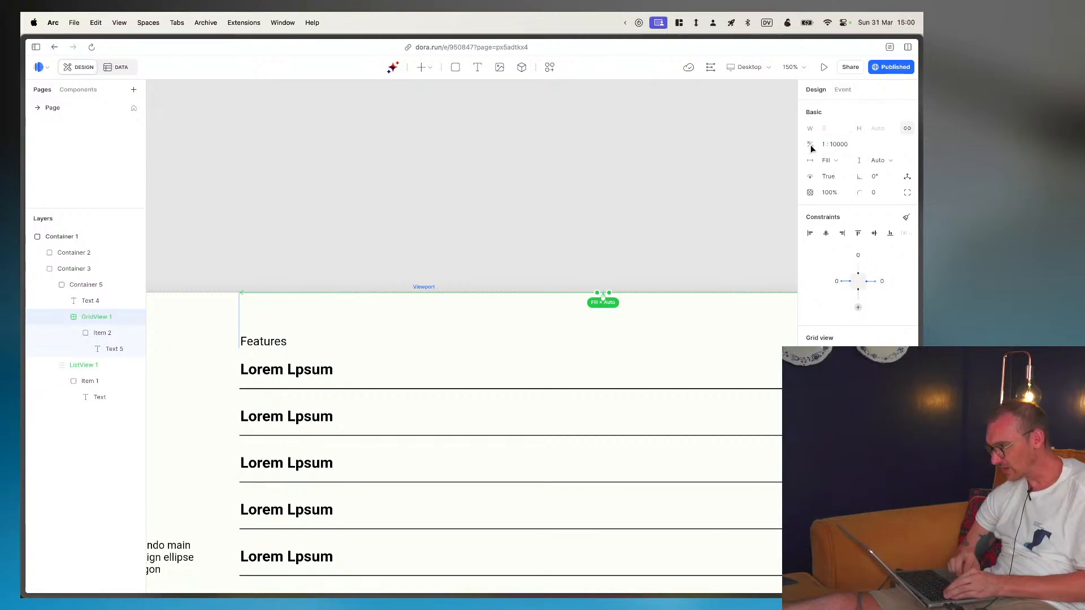
- Try to switch the TAGS grid view's width and height modes to Fixed width and Fixed height
{"action": "left_click", "coordinate": [853, 146]}
{"action": "left_click", "coordinate": [845, 160]}
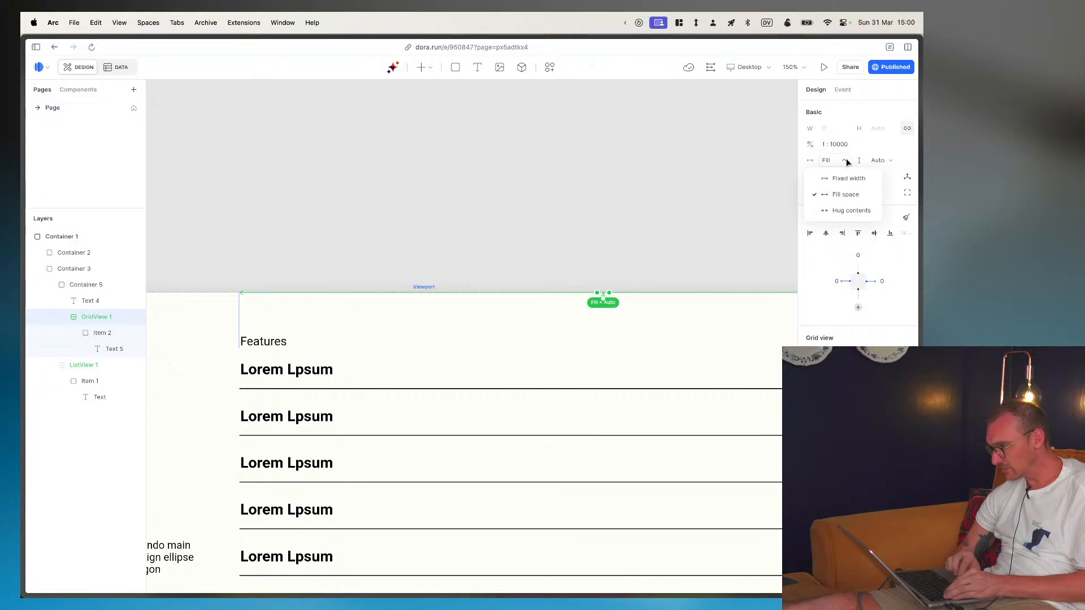
{"action": "left_click", "coordinate": [847, 177]}
{"action": "left_click", "coordinate": [893, 161]}
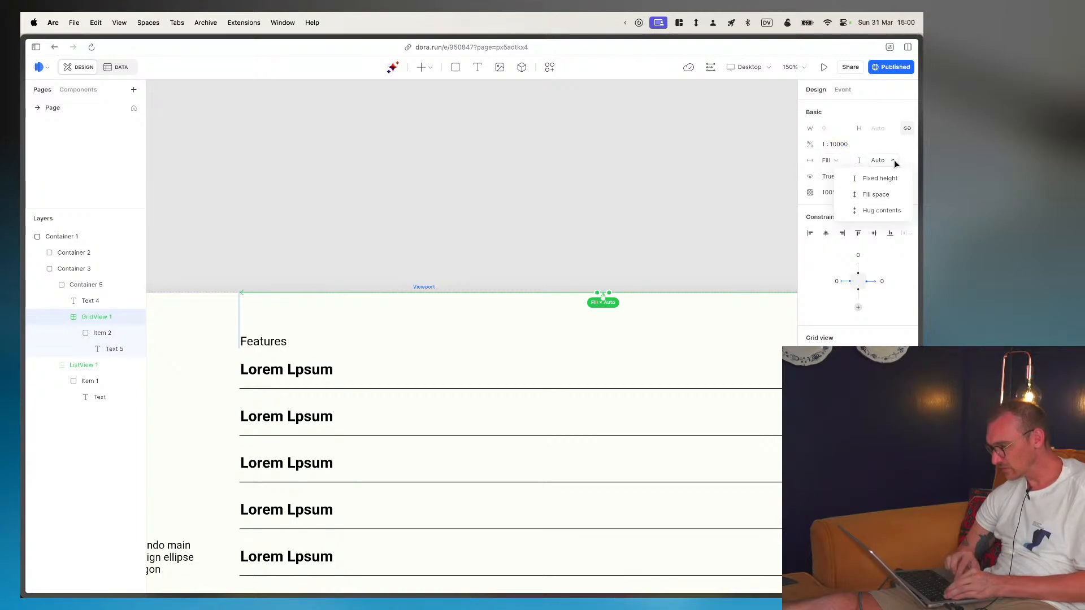
{"action": "left_click", "coordinate": [885, 178]}
{"action": "left_click", "coordinate": [881, 162]}
{"action": "left_click", "coordinate": [888, 177]}
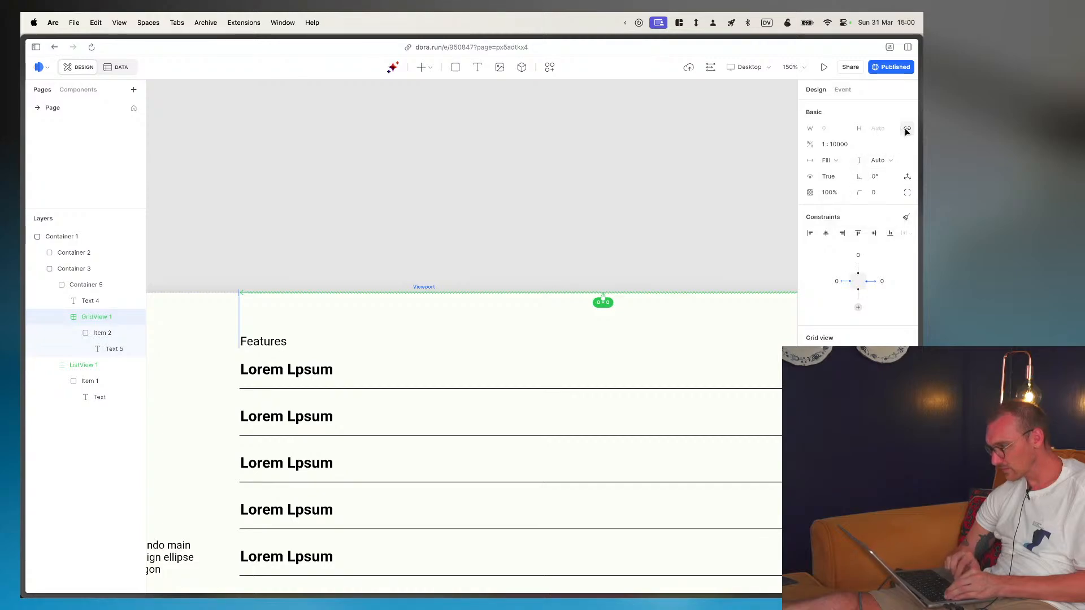
{"action": "left_click", "coordinate": [845, 159]}
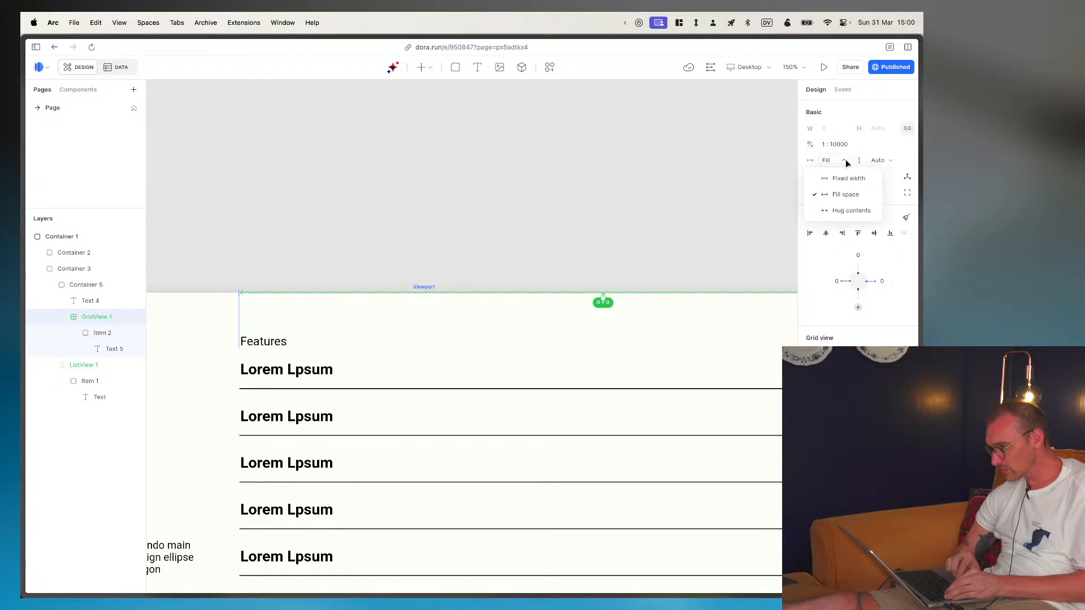
{"action": "left_click", "coordinate": [840, 175]}
{"action": "left_click", "coordinate": [842, 160]}
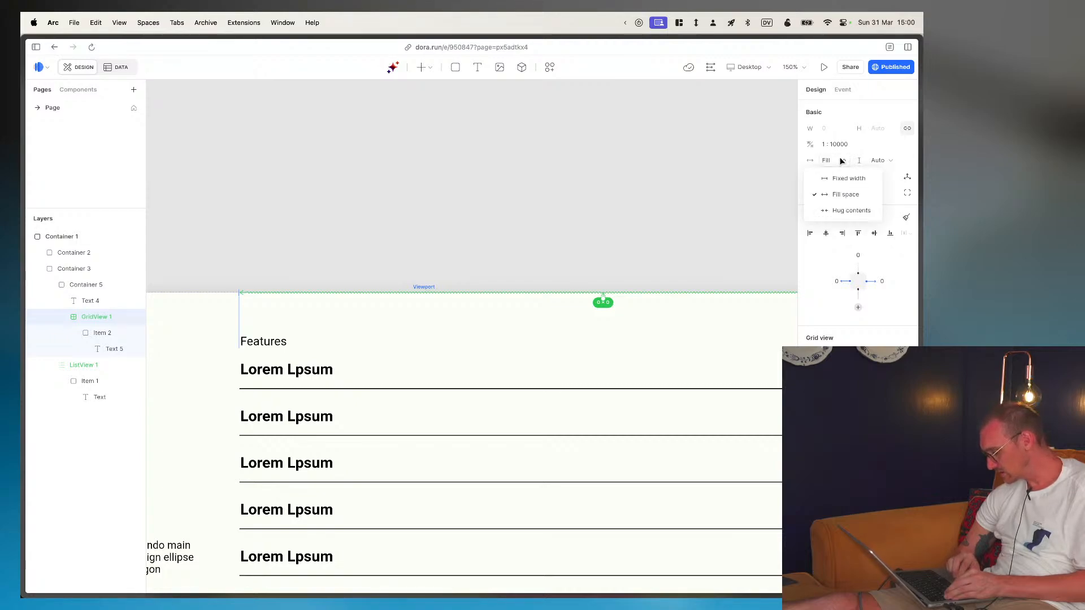
{"action": "left_click", "coordinate": [898, 159]}
{"action": "left_click", "coordinate": [889, 160]}
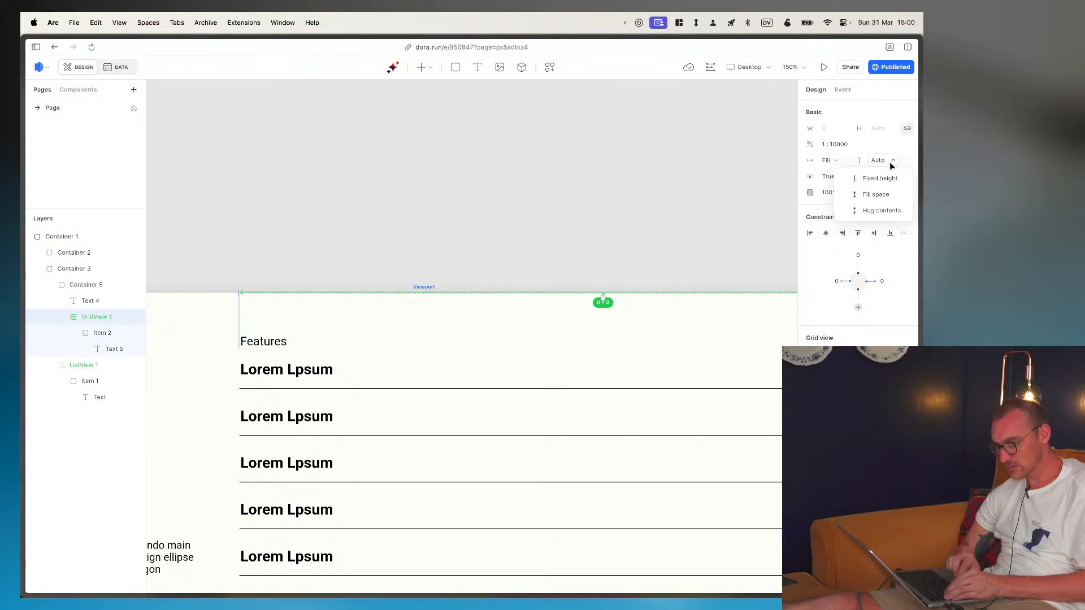
- Compare the header row's "Features" text in Dora with the "FEATURES" header text in the Figma design
{"action": "left_click", "coordinate": [264, 342]}
{"action": "double_click", "coordinate": [265, 342]}
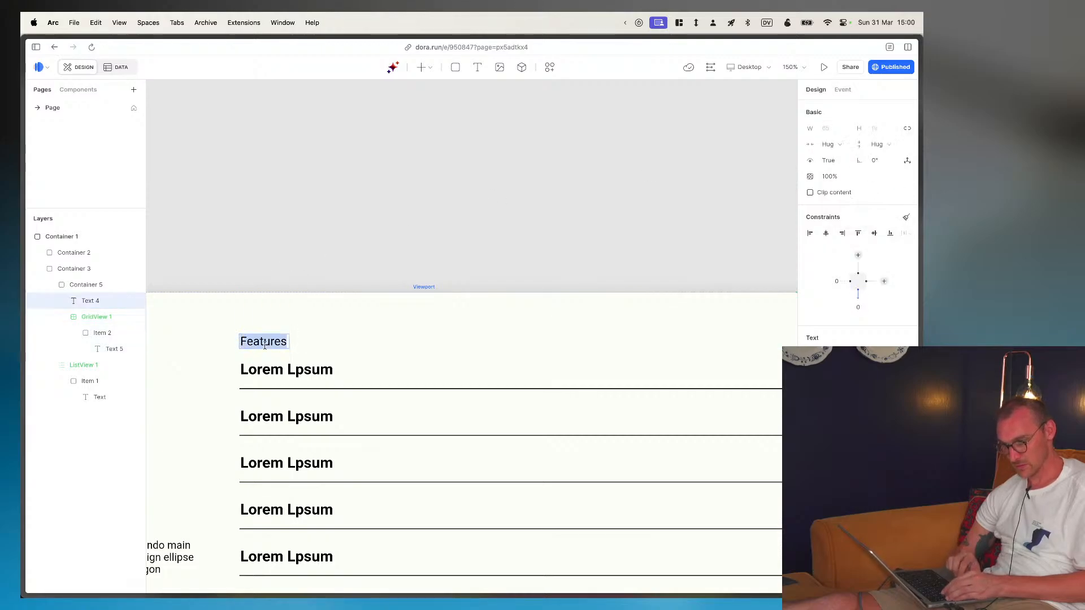
{"action": "key", "text": "super+Tab"}
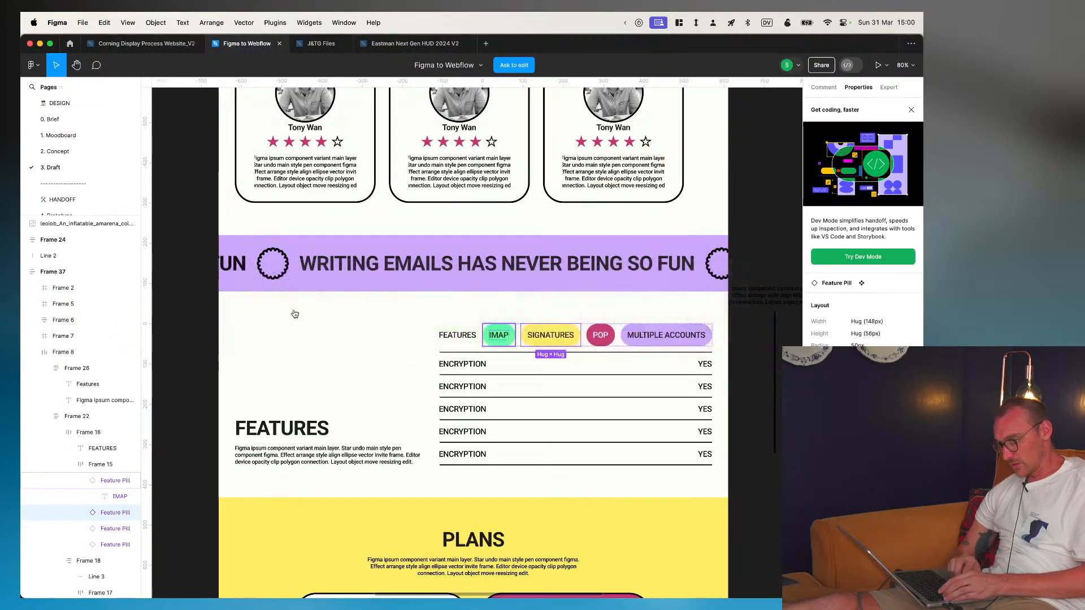
{"action": "left_click", "coordinate": [457, 335]}
{"action": "double_click", "coordinate": [458, 335]}
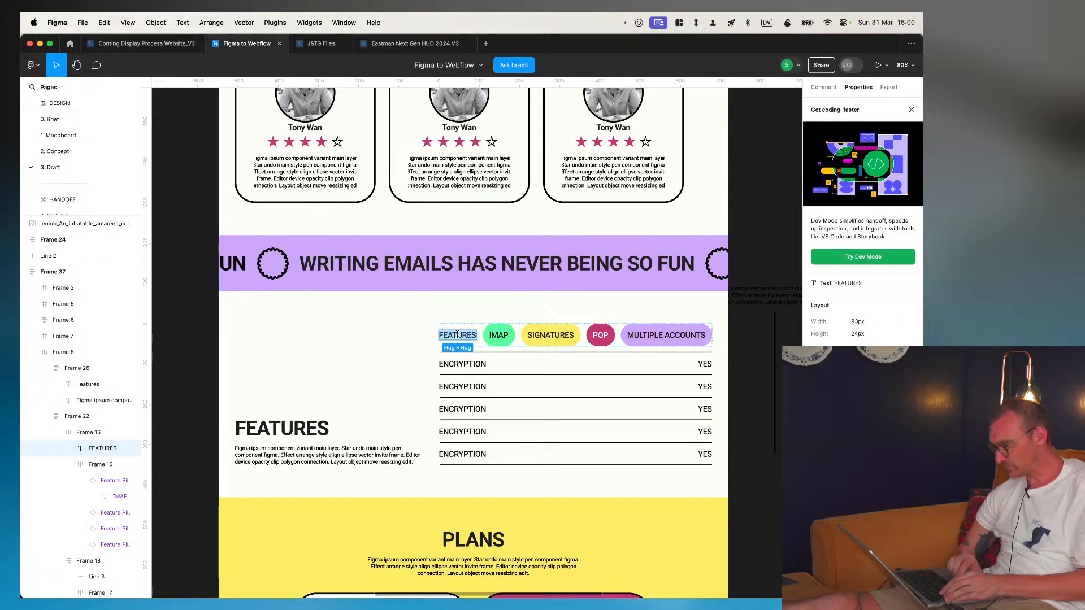
{"action": "key", "text": "super+Tab"}
- Enlarge the font size of the "Features" header text above the list to match the Figma design
{"action": "left_click", "coordinate": [255, 346]}
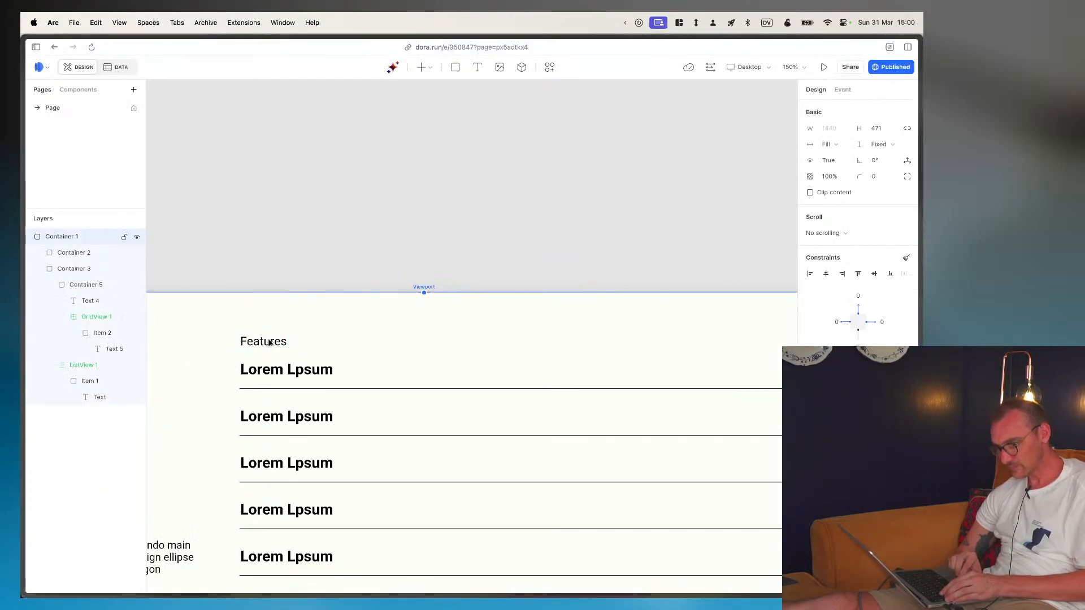
{"action": "left_click", "coordinate": [270, 343]}
{"action": "double_click", "coordinate": [261, 342]}
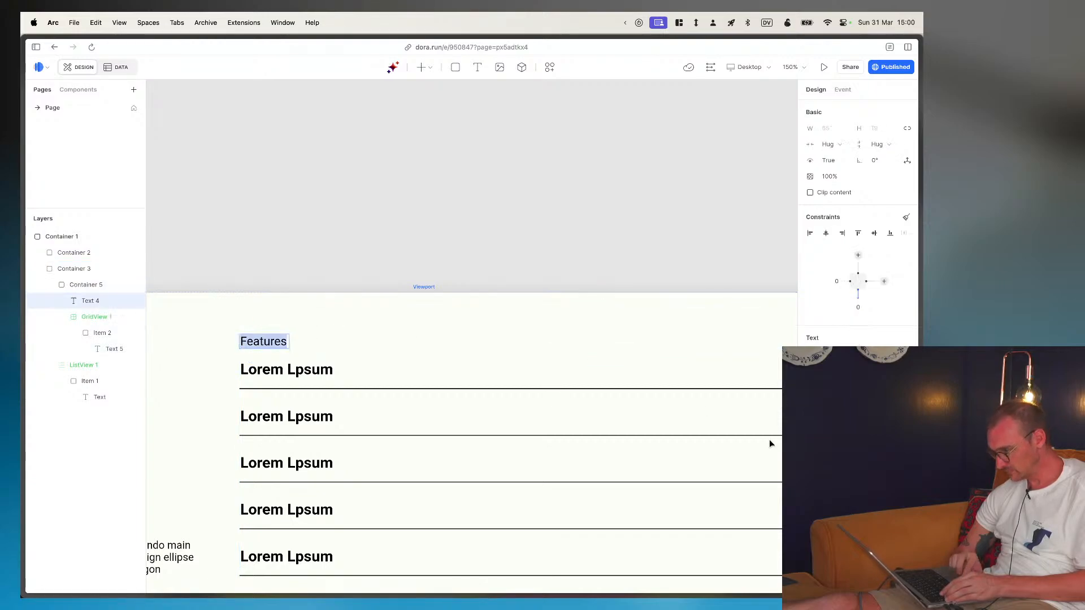
{"action": "key", "text": "BackSpace"}
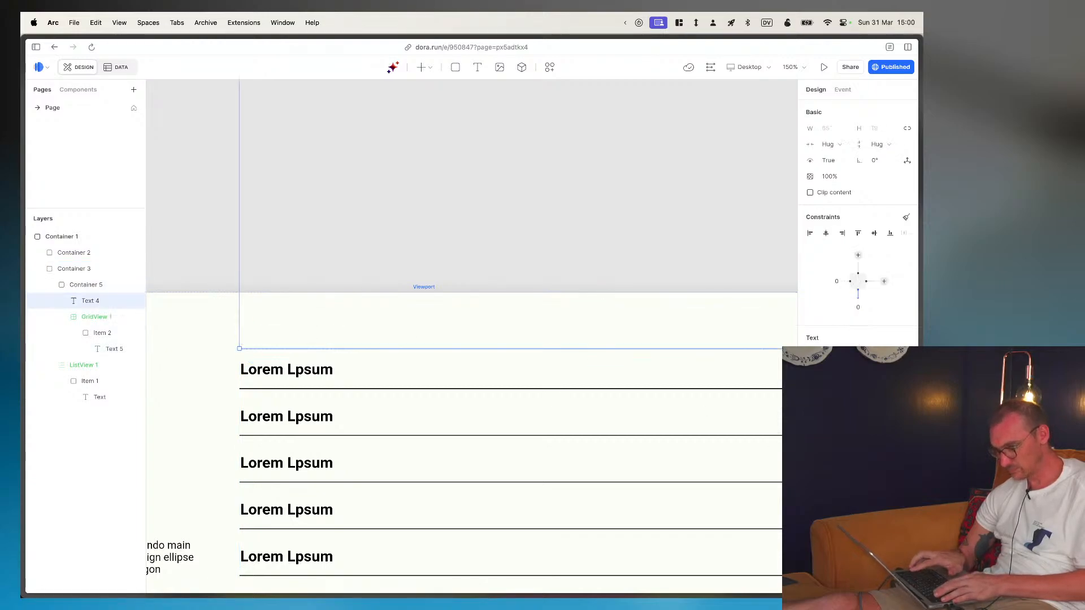
{"action": "key", "text": "super+a"}
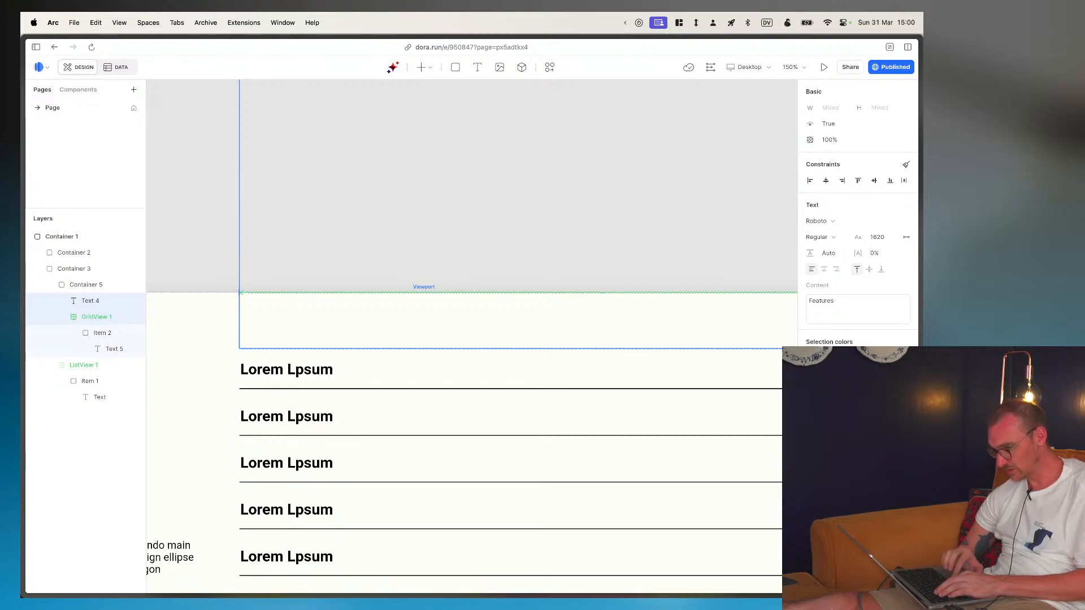
{"action": "left_click", "coordinate": [90, 288]}
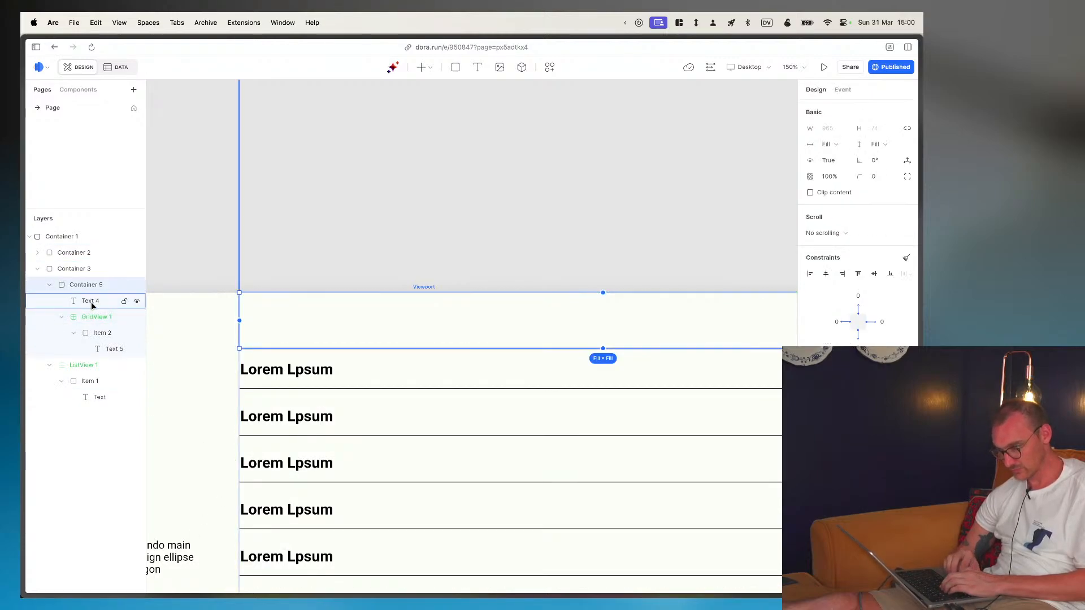
{"action": "left_click", "coordinate": [90, 301]}
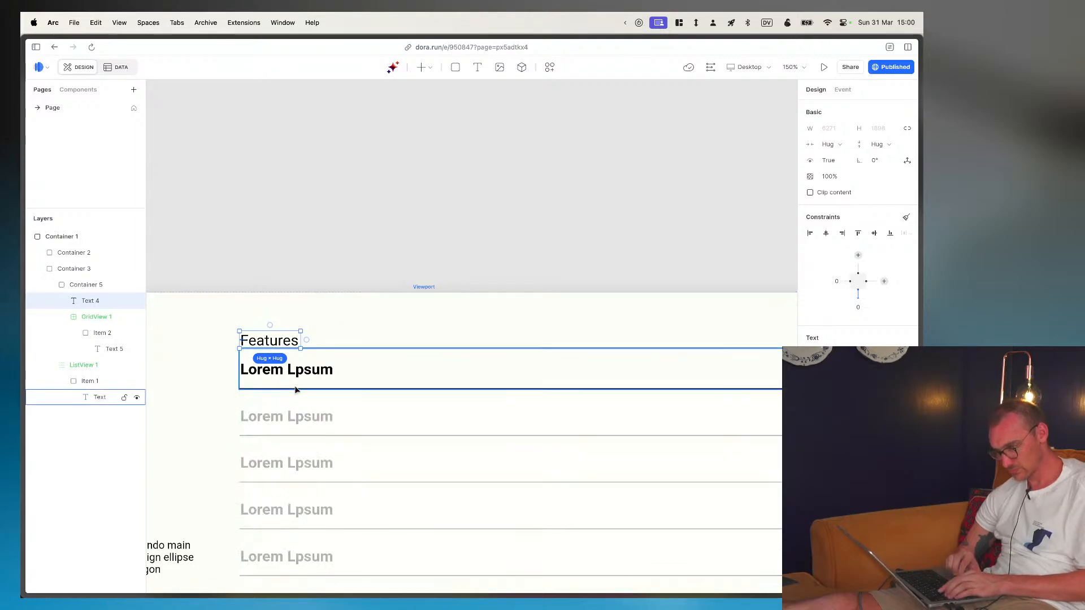
- Check the header wording in Figma and change the header text's content to uppercase "FEATURES" in Dora
{"action": "key", "text": "super+Tab"}
{"action": "key", "text": "super+Tab"}
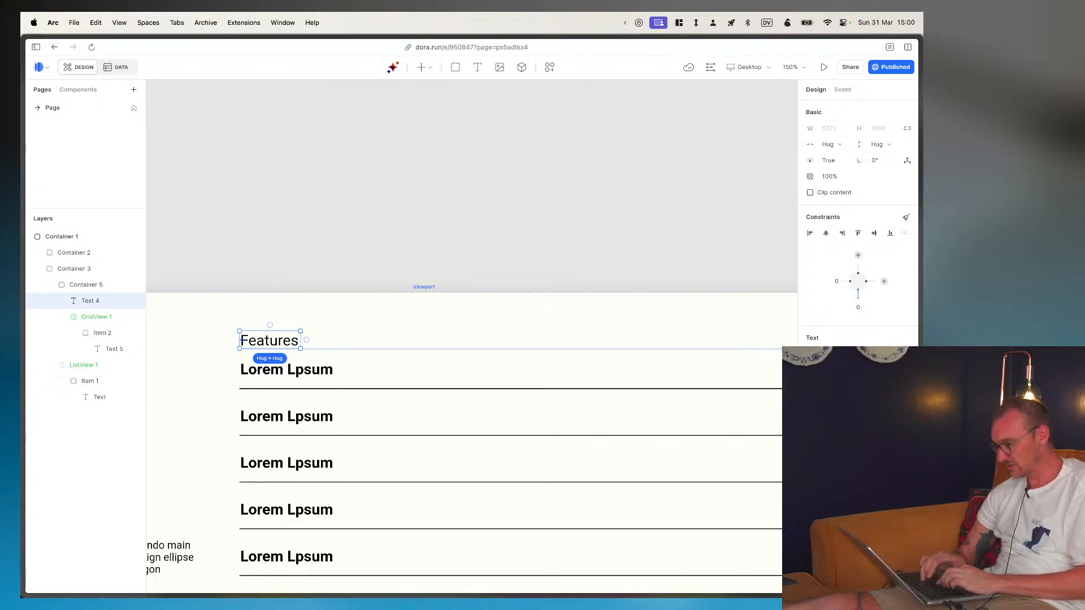
{"action": "left_click", "coordinate": [859, 451]}
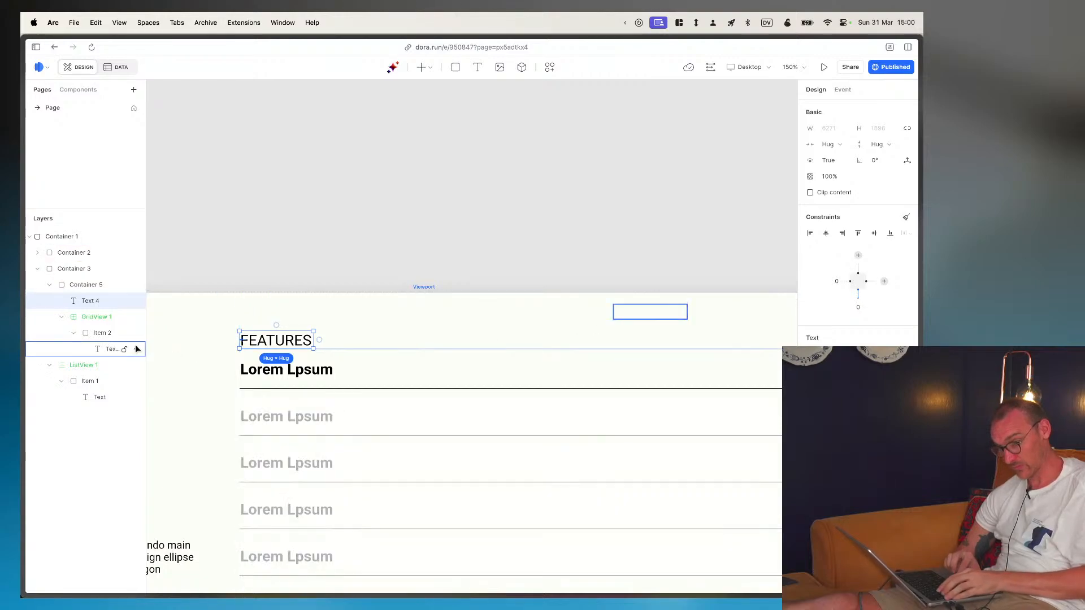
- Examine how the header container and the FEATURES list view below it are sized, constrained and overlapping
{"action": "left_click", "coordinate": [67, 288]}
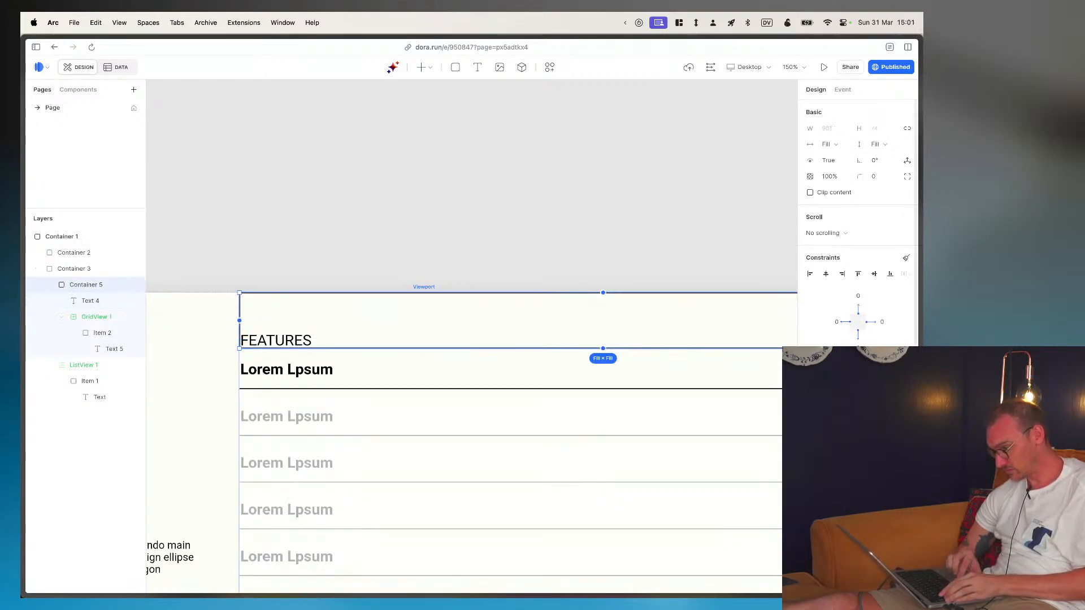
{"action": "key", "text": "super+z"}
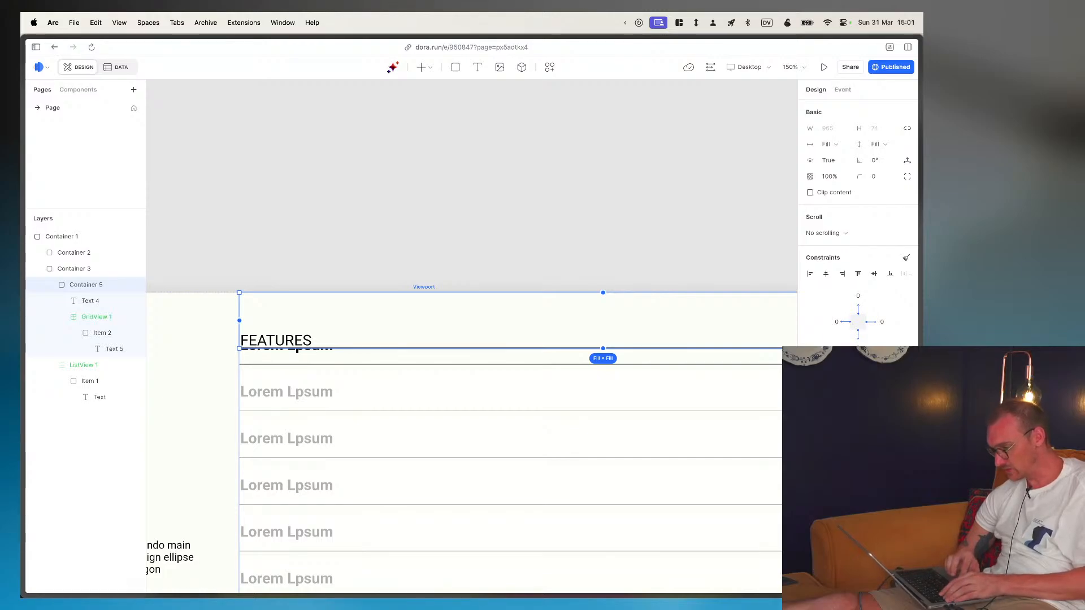
{"action": "scroll", "coordinate": [382, 371], "scroll_direction": "down", "scroll_amount": 5}
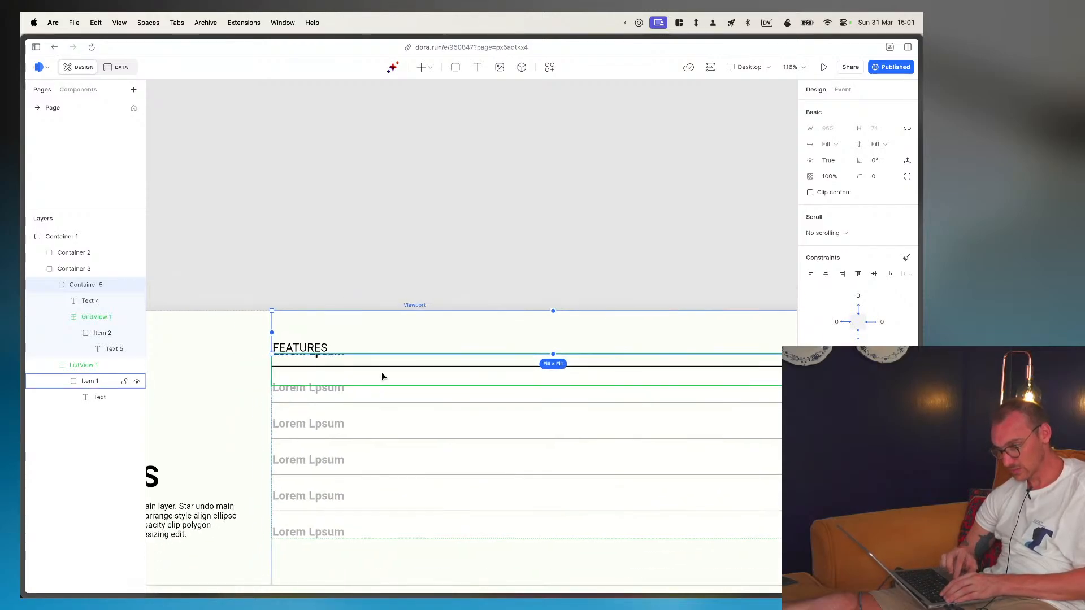
{"action": "left_click", "coordinate": [50, 284]}
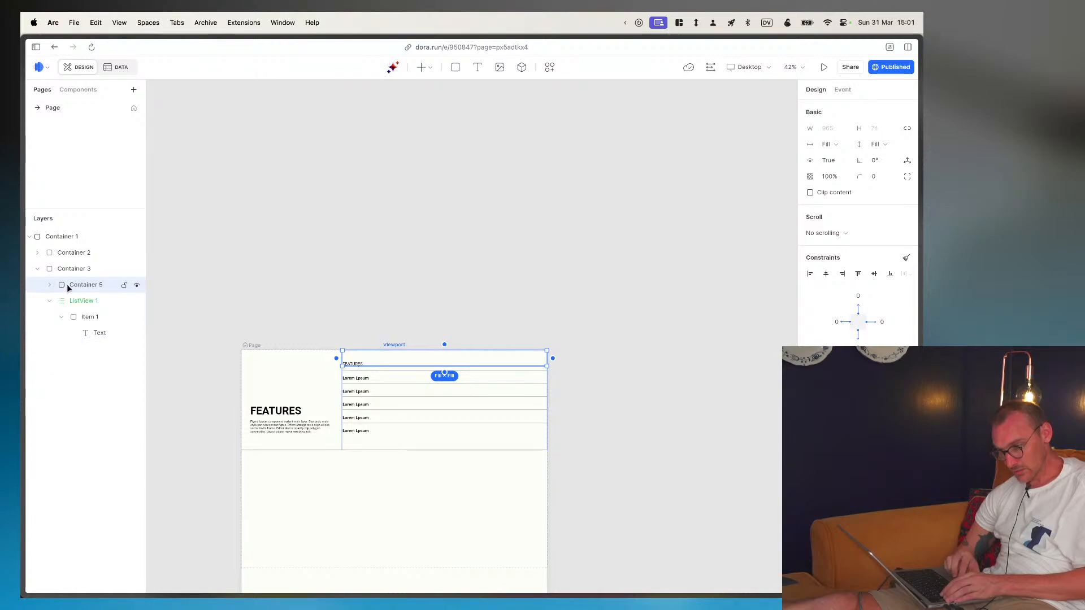
{"action": "left_click", "coordinate": [68, 301]}
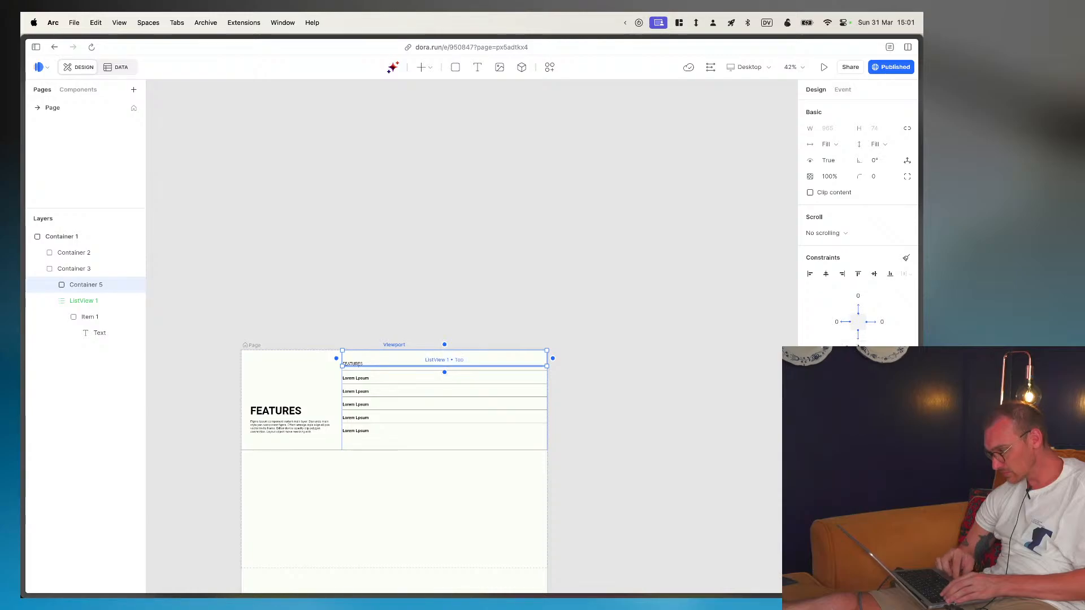
{"action": "scroll", "coordinate": [385, 358], "scroll_direction": "up", "scroll_amount": 10}
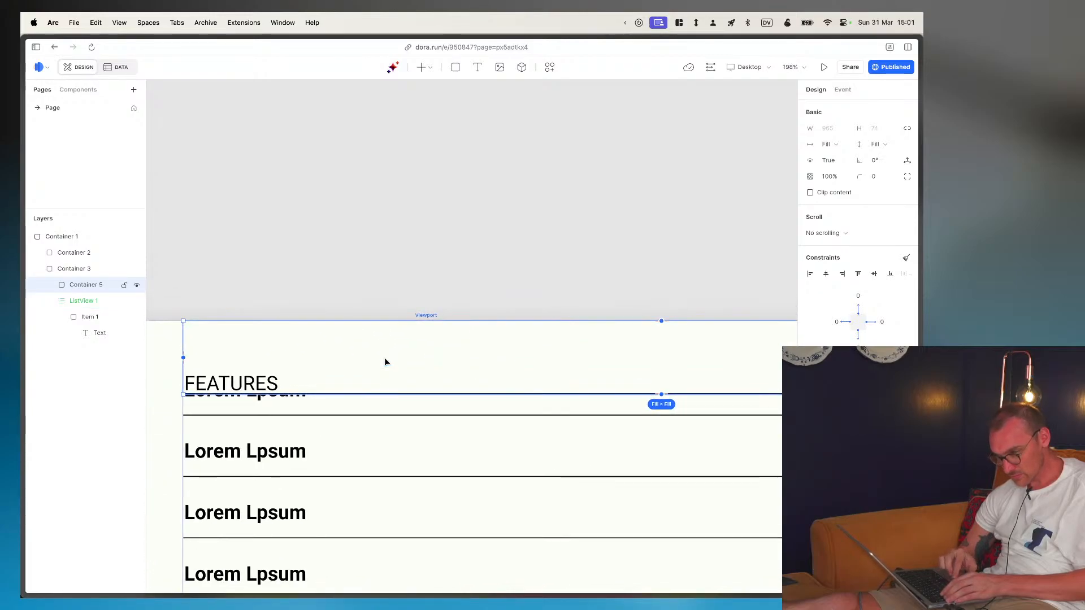
{"action": "scroll", "coordinate": [384, 358], "scroll_direction": "down", "scroll_amount": 10}
{"action": "left_click", "coordinate": [402, 446]}
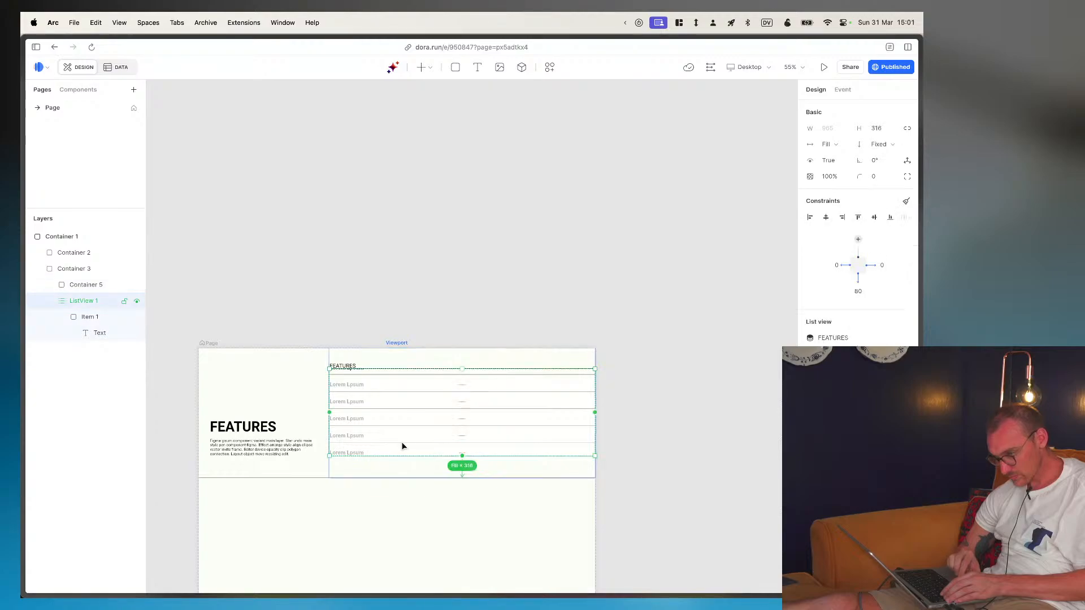
- Set the section's outermost container to Hug contents height and align it to the top of the page
{"action": "left_click", "coordinate": [212, 395]}
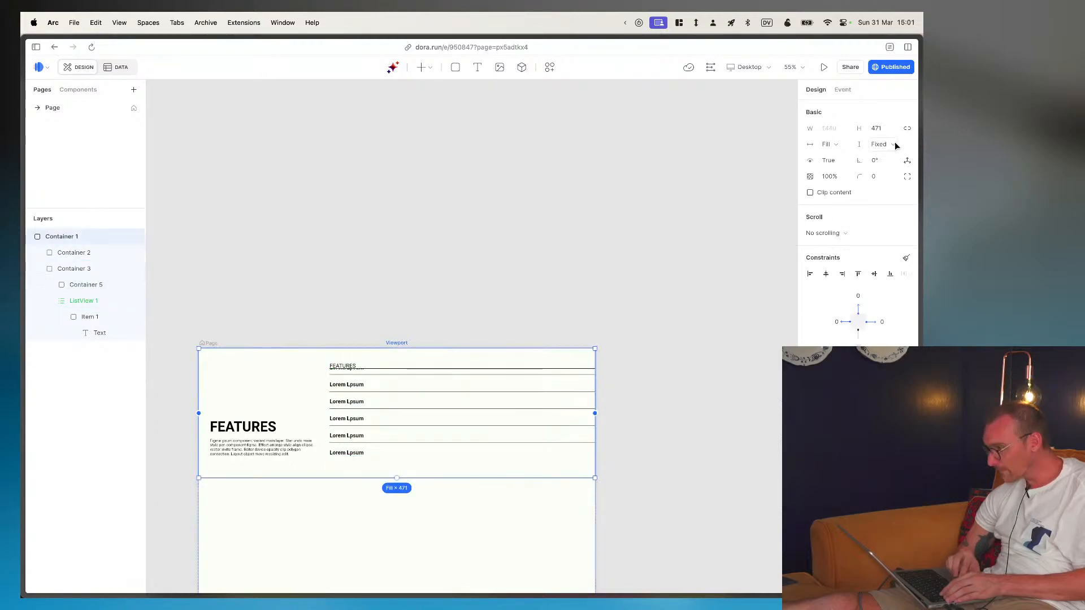
{"action": "left_click", "coordinate": [879, 144]}
{"action": "left_click", "coordinate": [884, 194]}
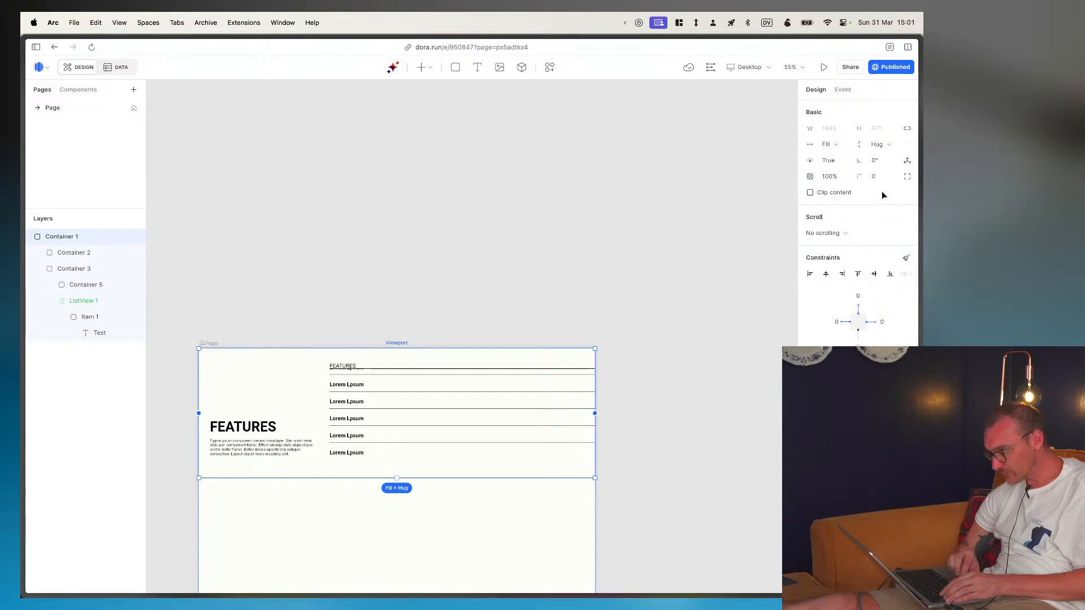
{"action": "left_click", "coordinate": [886, 144]}
{"action": "left_click", "coordinate": [886, 178]}
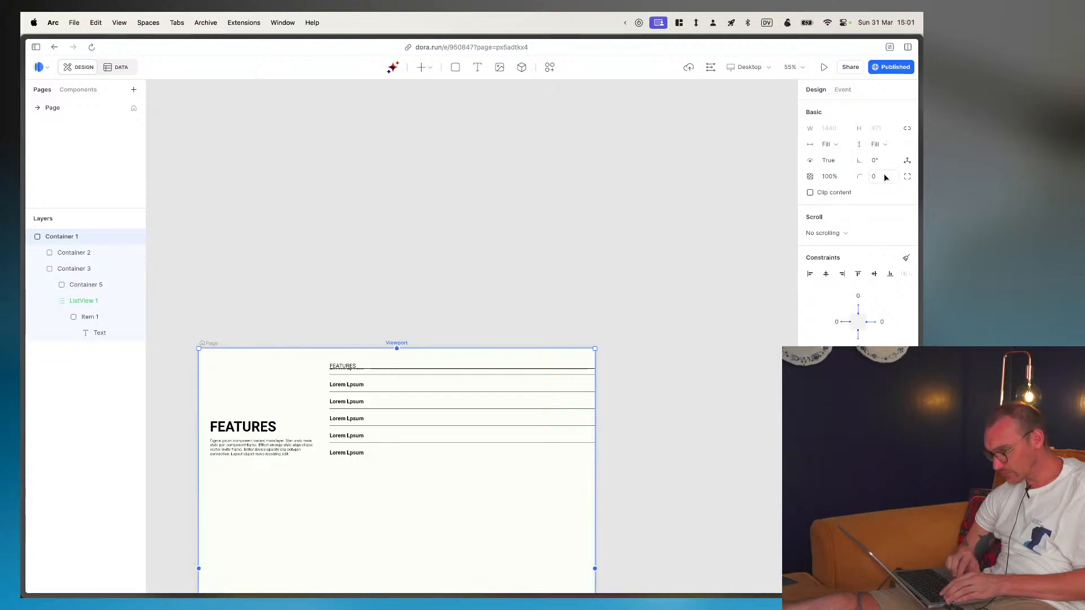
{"action": "left_click", "coordinate": [885, 144]}
{"action": "left_click", "coordinate": [885, 195]}
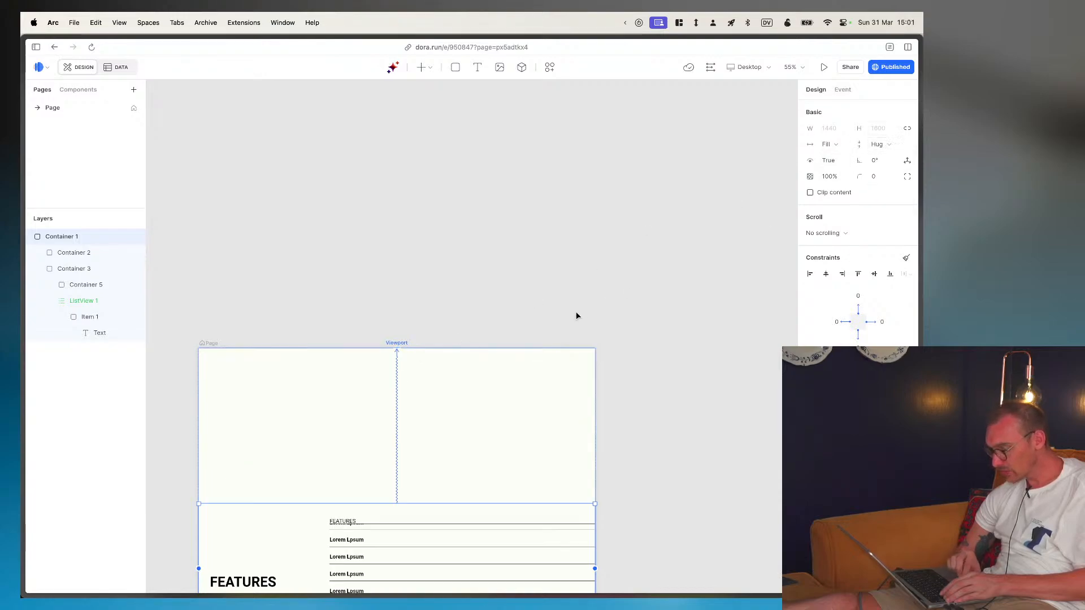
{"action": "scroll", "coordinate": [575, 311], "scroll_direction": "down", "scroll_amount": 5}
{"action": "scroll", "coordinate": [575, 311], "scroll_direction": "left", "scroll_amount": 1}
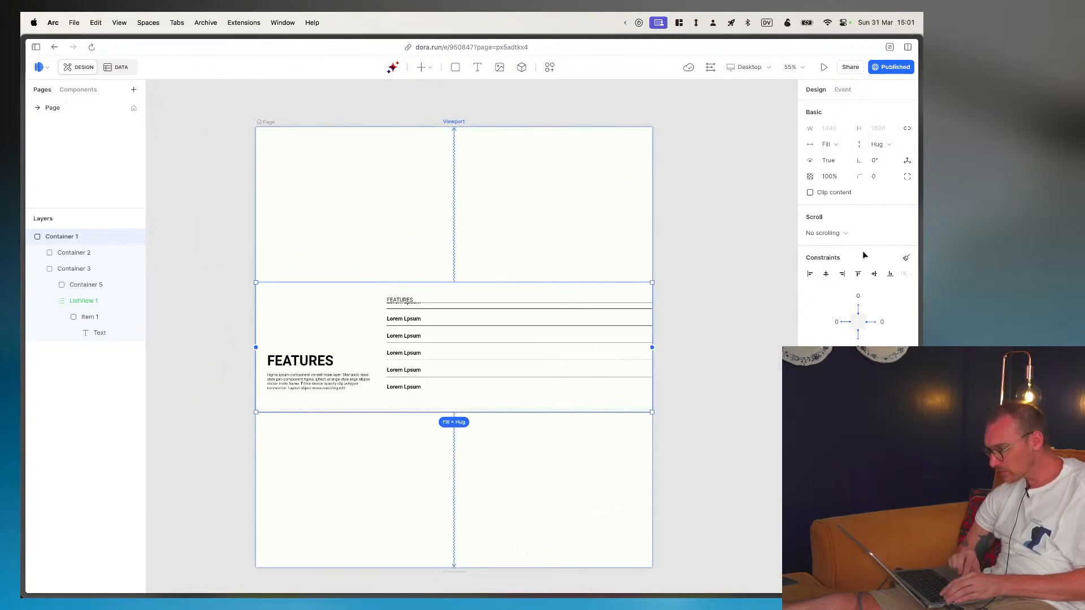
{"action": "left_click", "coordinate": [857, 273]}
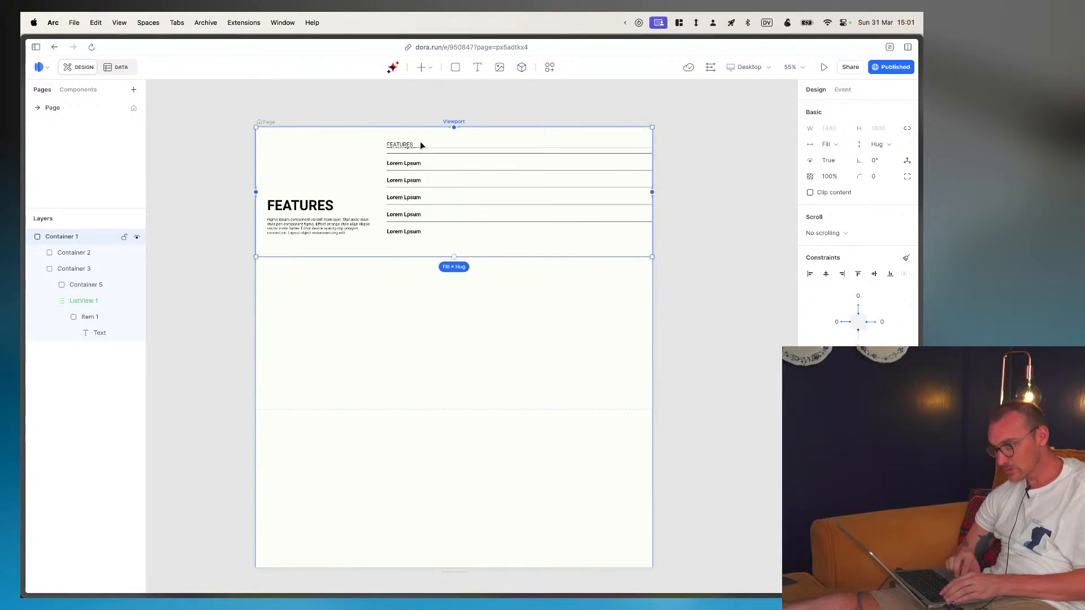
- Check the column and header containers' sizing and set the FEATURES list view's height to Fill space
{"action": "left_click", "coordinate": [65, 253]}
{"action": "scroll", "coordinate": [288, 212], "scroll_direction": "up", "scroll_amount": 5}
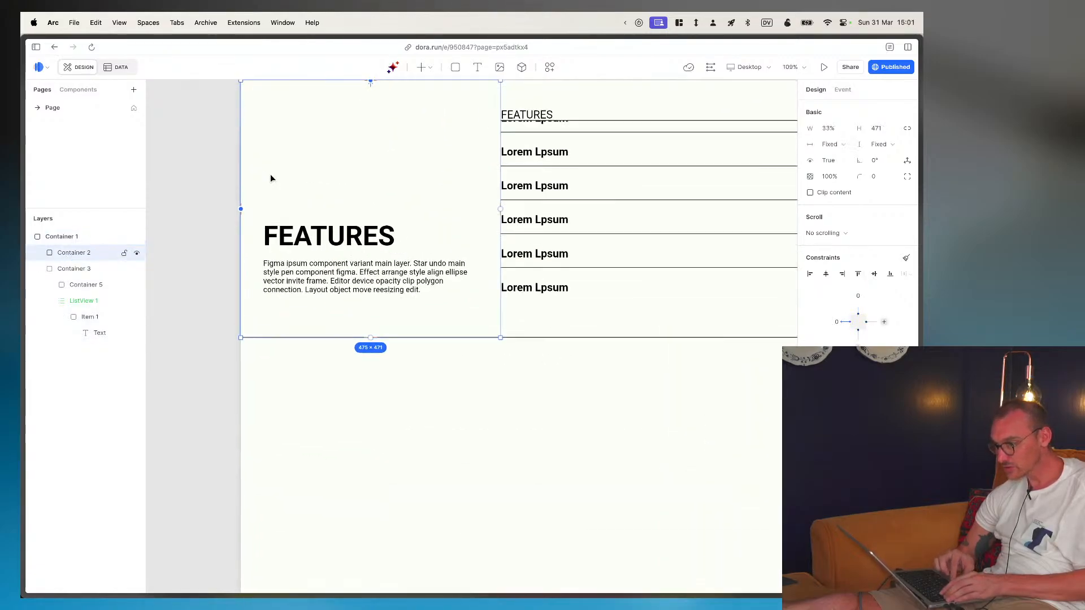
{"action": "scroll", "coordinate": [270, 174], "scroll_direction": "up", "scroll_amount": 3}
{"action": "left_click", "coordinate": [475, 179]}
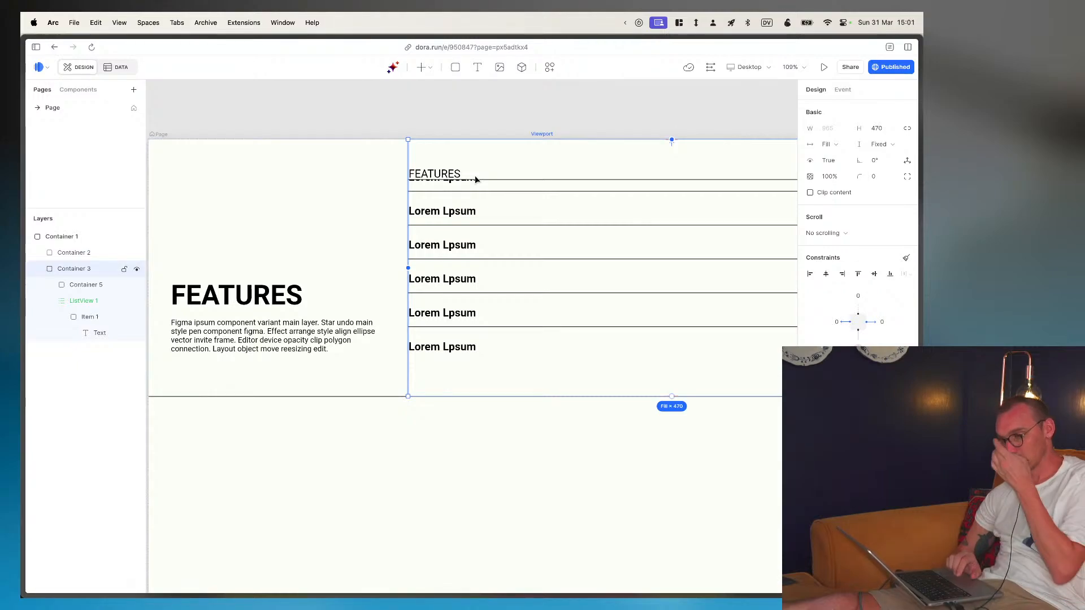
{"action": "left_click", "coordinate": [91, 285]}
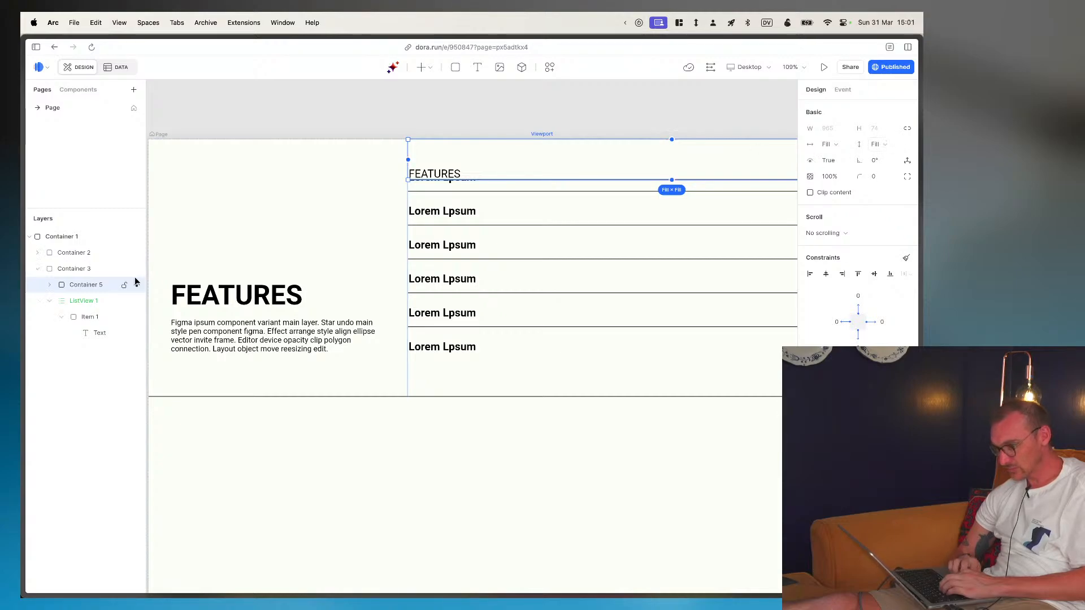
{"action": "left_click", "coordinate": [70, 302]}
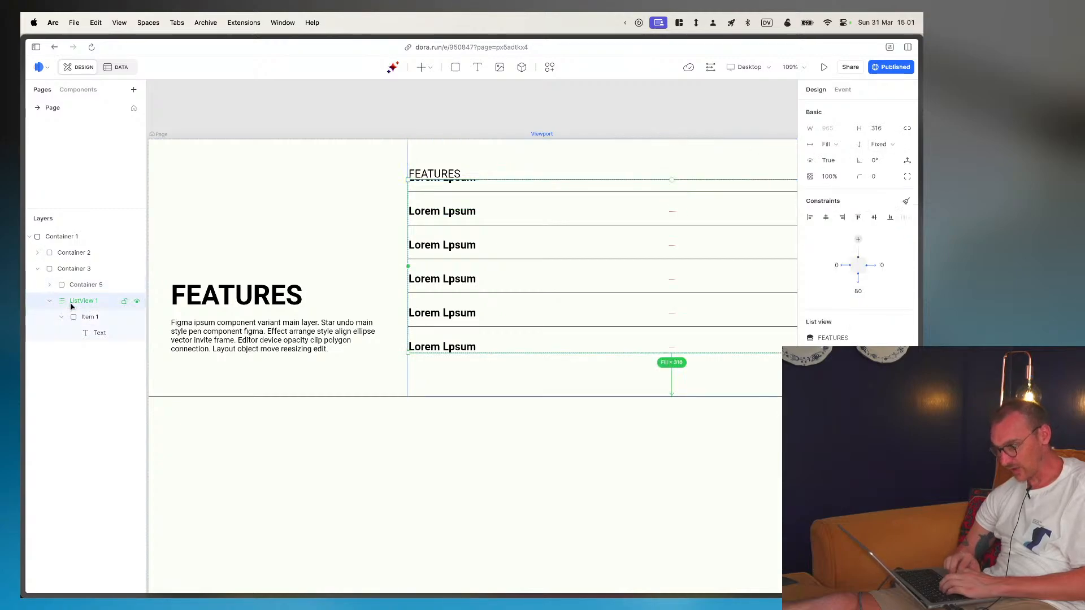
{"action": "left_click", "coordinate": [886, 145]}
{"action": "left_click", "coordinate": [885, 178]}
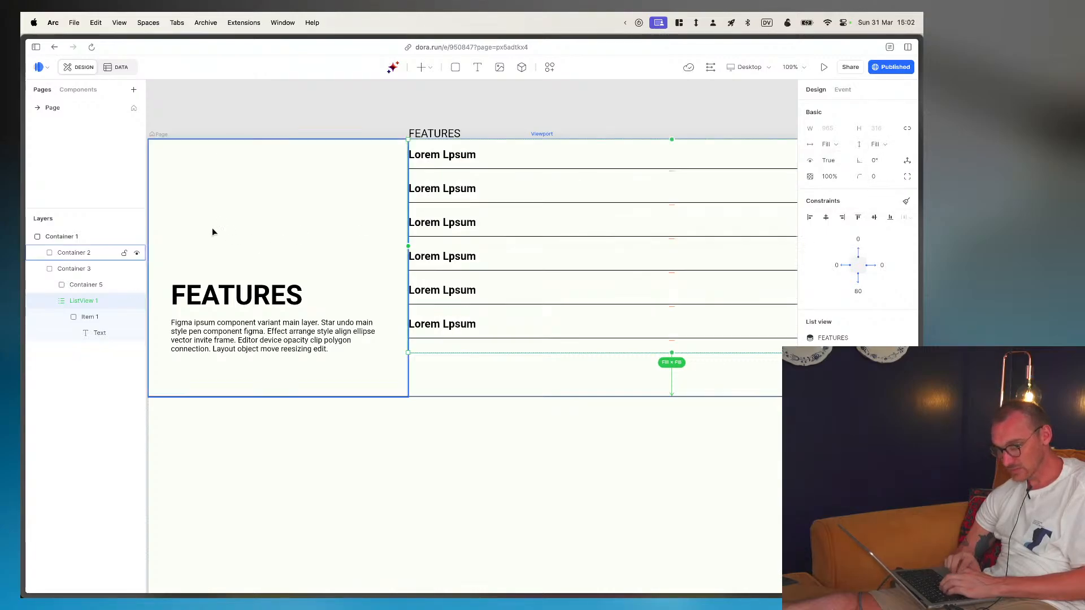
- Try Fill space as the height of the column container holding the FEATURES header and list view, and set it to Hug contents
{"action": "left_click", "coordinate": [80, 270]}
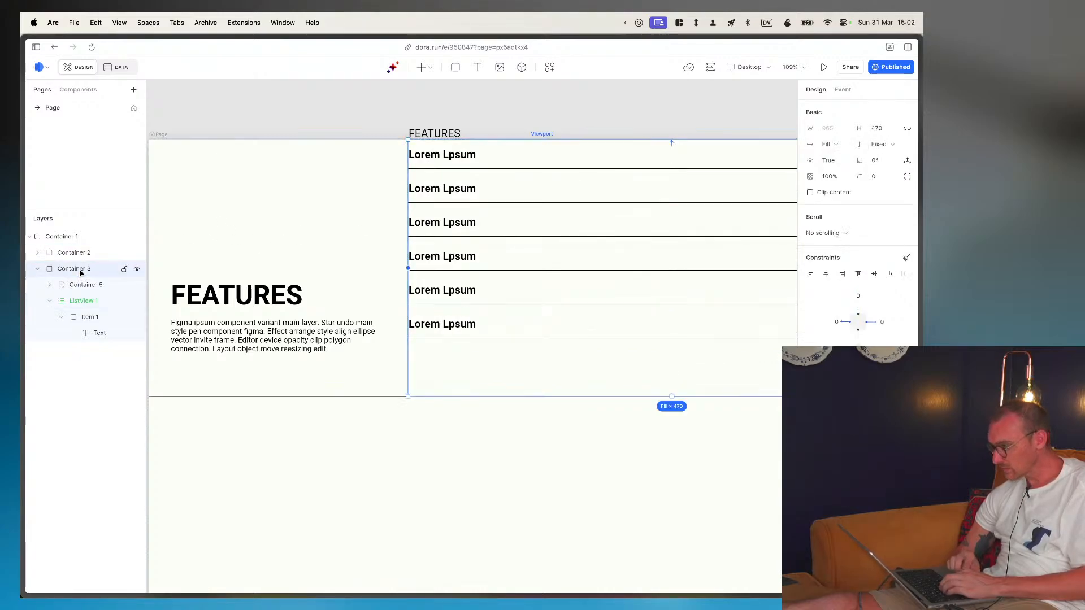
{"action": "left_click", "coordinate": [881, 145]}
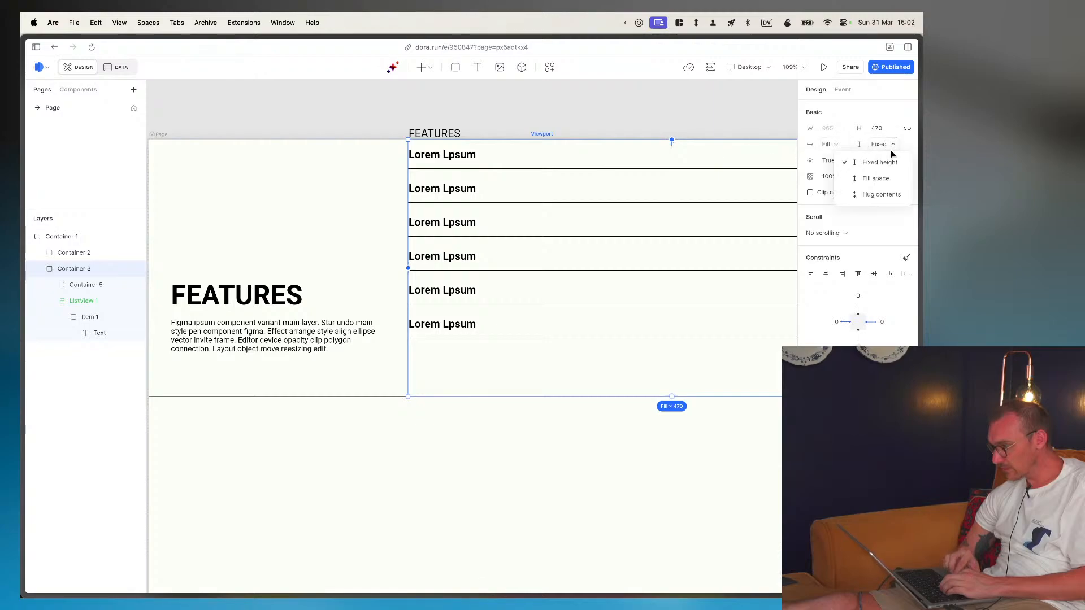
{"action": "left_click", "coordinate": [883, 182]}
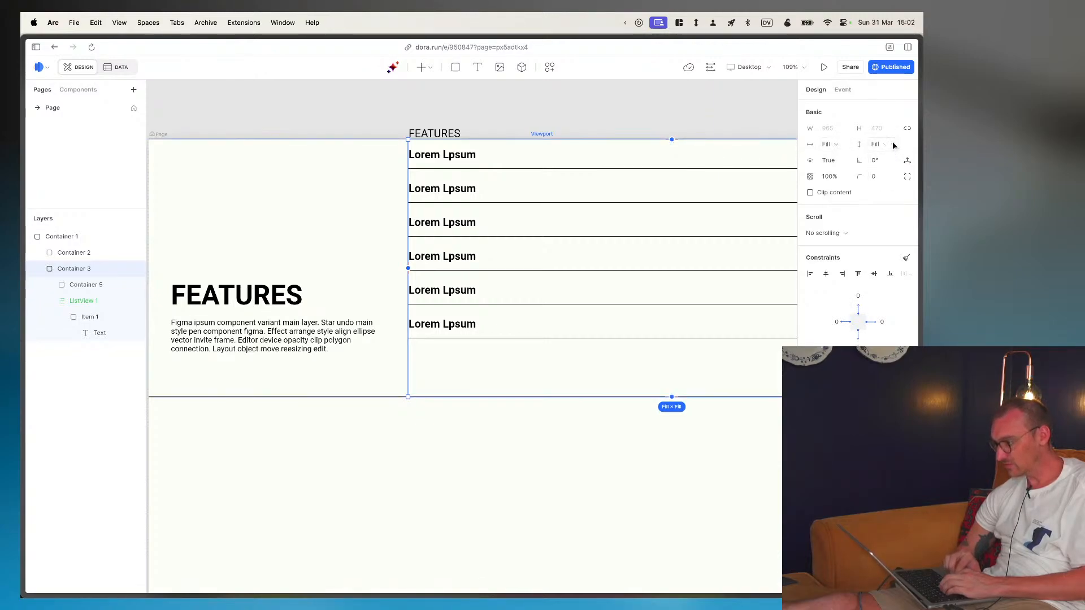
{"action": "left_click", "coordinate": [884, 144]}
{"action": "left_click", "coordinate": [877, 193]}
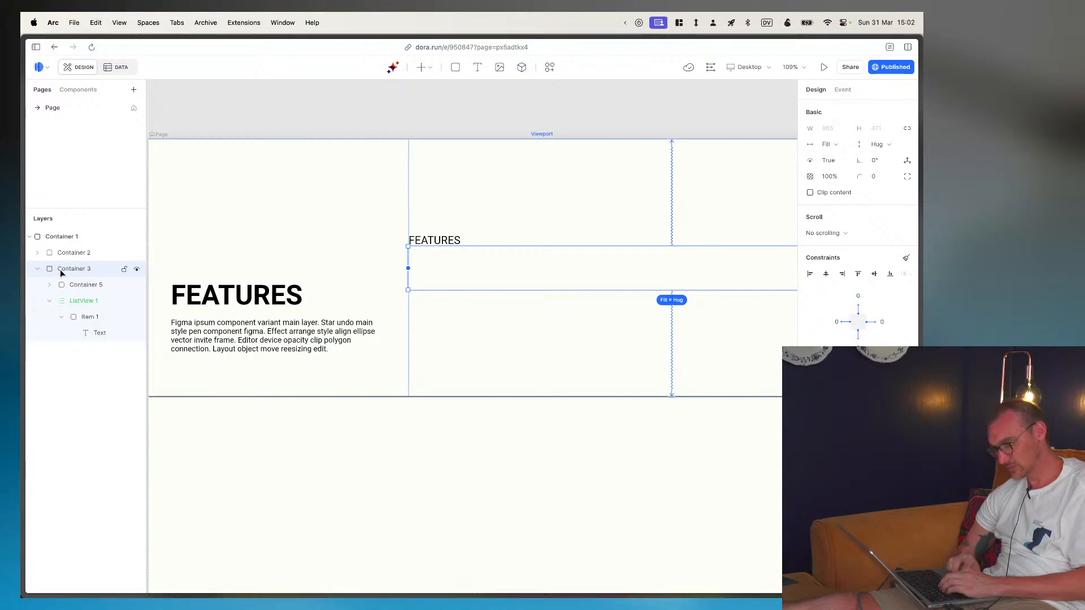
- Set the heights of the FEATURES list view and of the text inside its item to Hug contents
{"action": "left_click", "coordinate": [81, 304]}
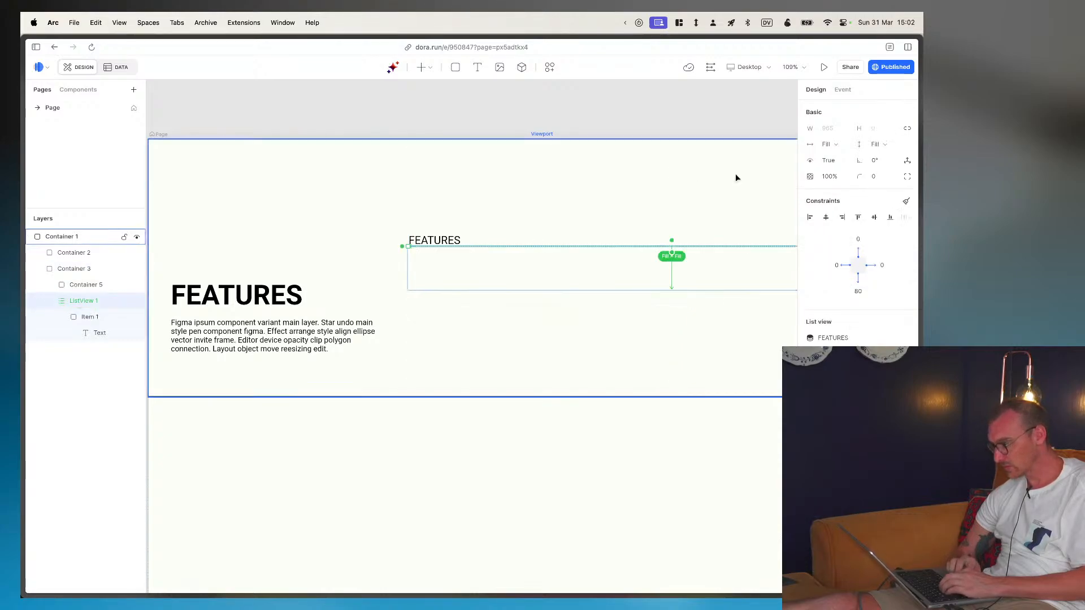
{"action": "left_click", "coordinate": [893, 145]}
{"action": "left_click", "coordinate": [885, 194]}
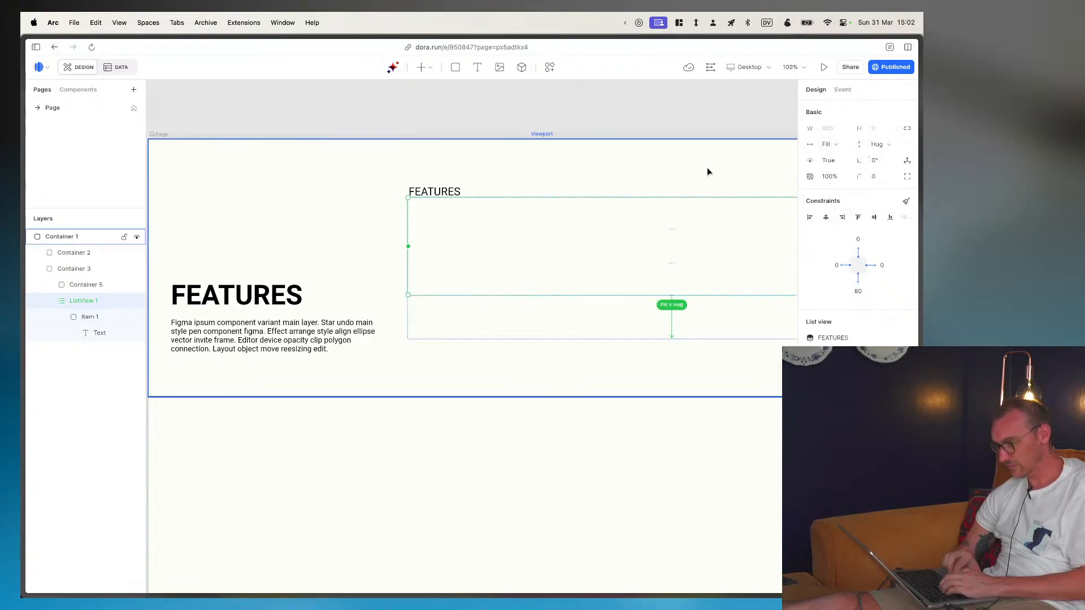
{"action": "left_click", "coordinate": [87, 317]}
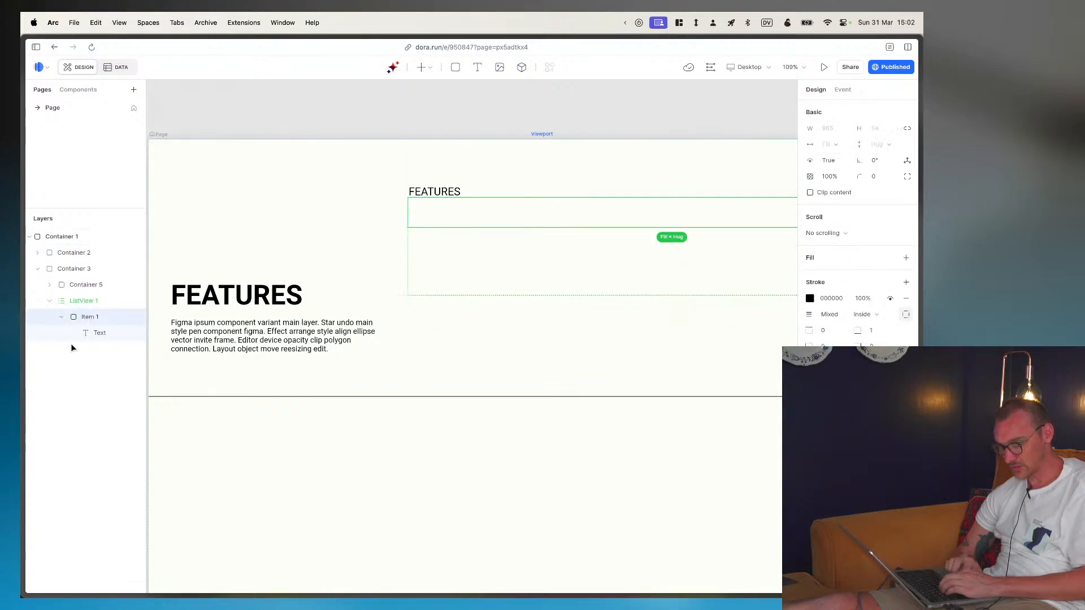
{"action": "left_click", "coordinate": [99, 333]}
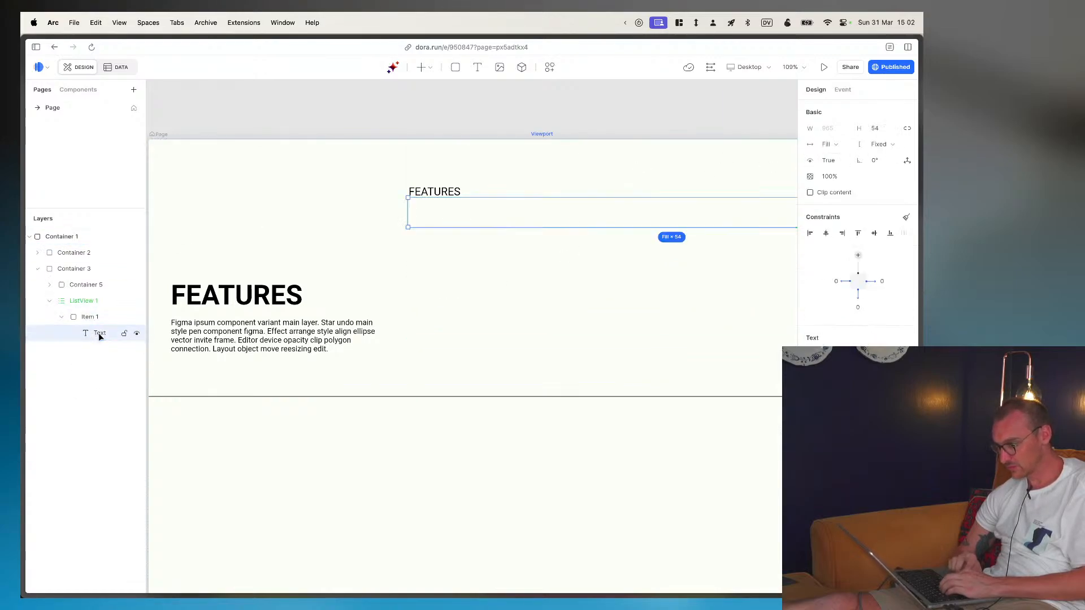
{"action": "left_click", "coordinate": [881, 144]}
{"action": "left_click", "coordinate": [884, 195]}
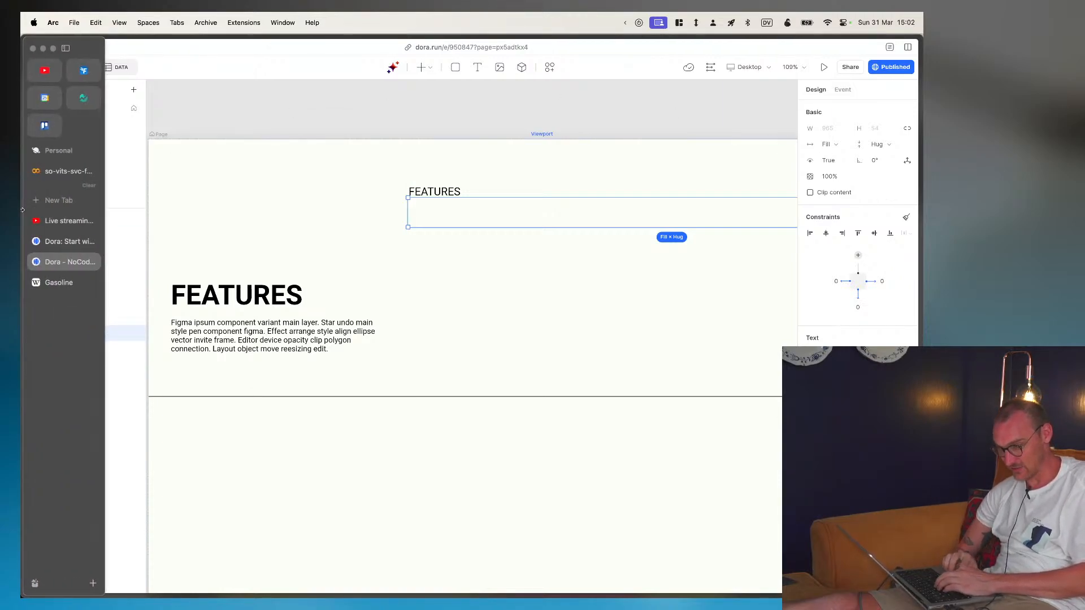
- Examine the sizing of the list item, its text, the list view, the header container and the column container around them
{"action": "left_click", "coordinate": [104, 320]}
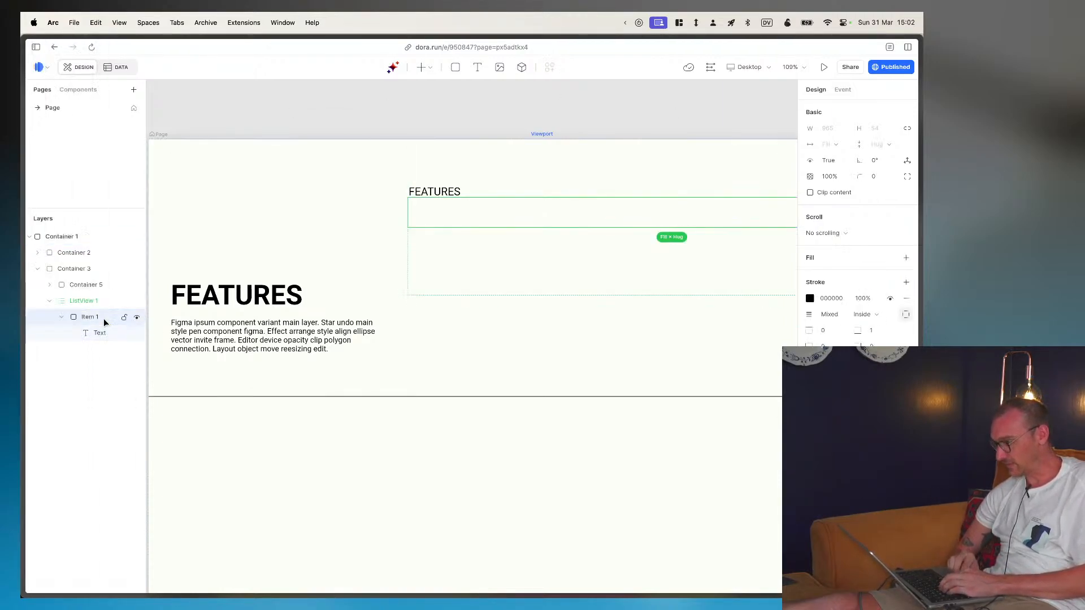
{"action": "left_click", "coordinate": [102, 322]}
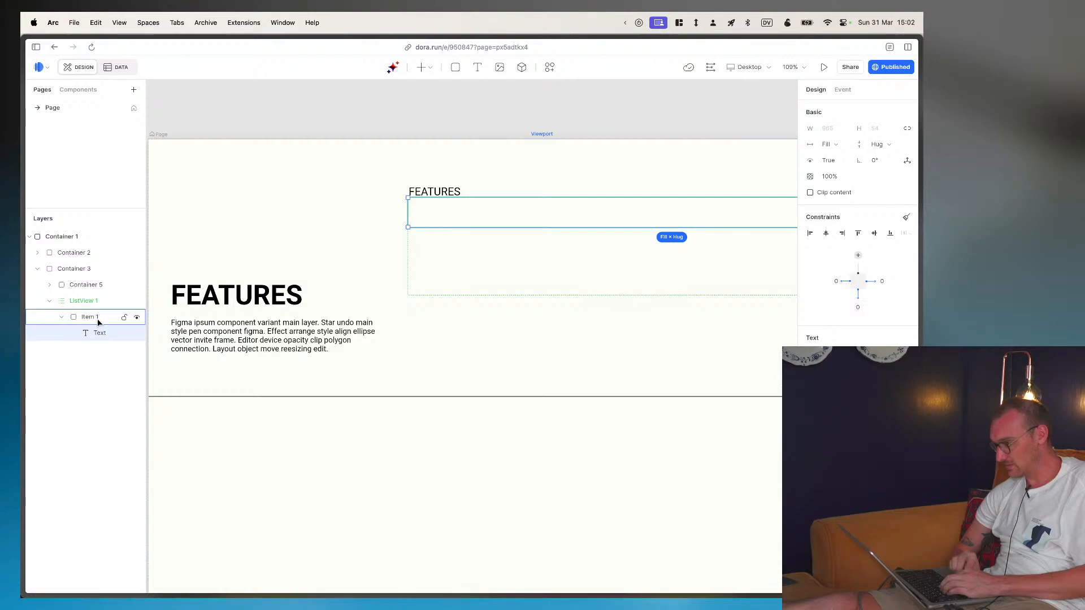
{"action": "left_click", "coordinate": [88, 301]}
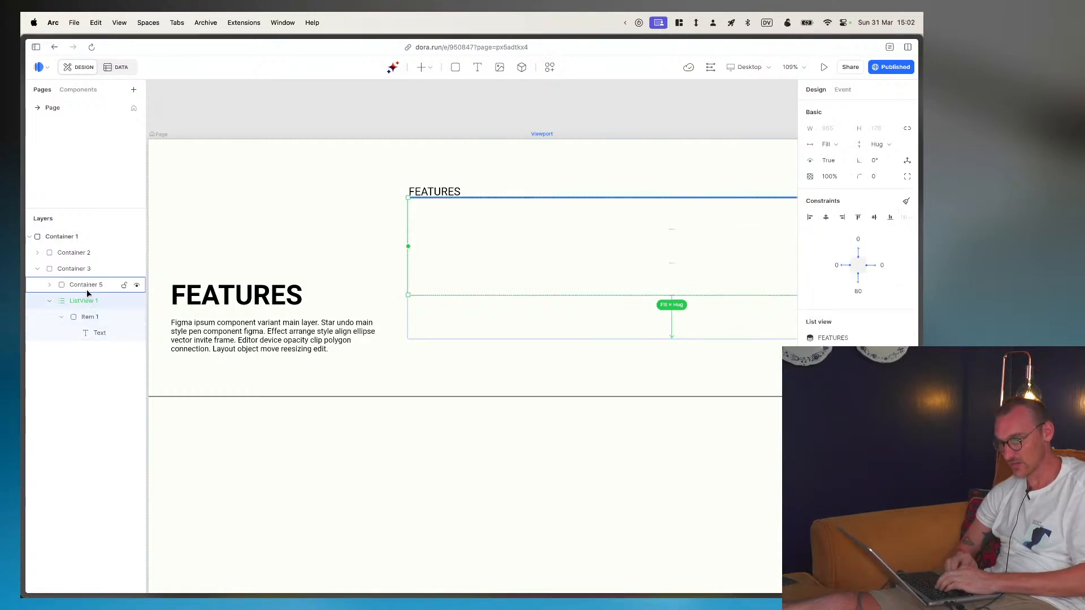
{"action": "left_click", "coordinate": [87, 287]}
{"action": "mouse_move", "coordinate": [911, 169]}
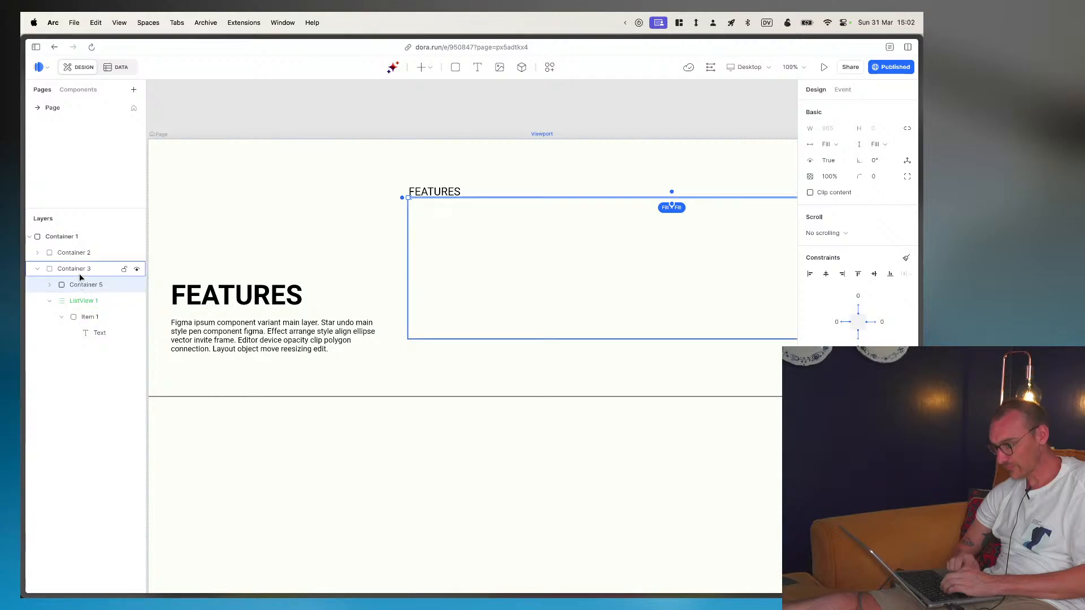
{"action": "left_click", "coordinate": [80, 273]}
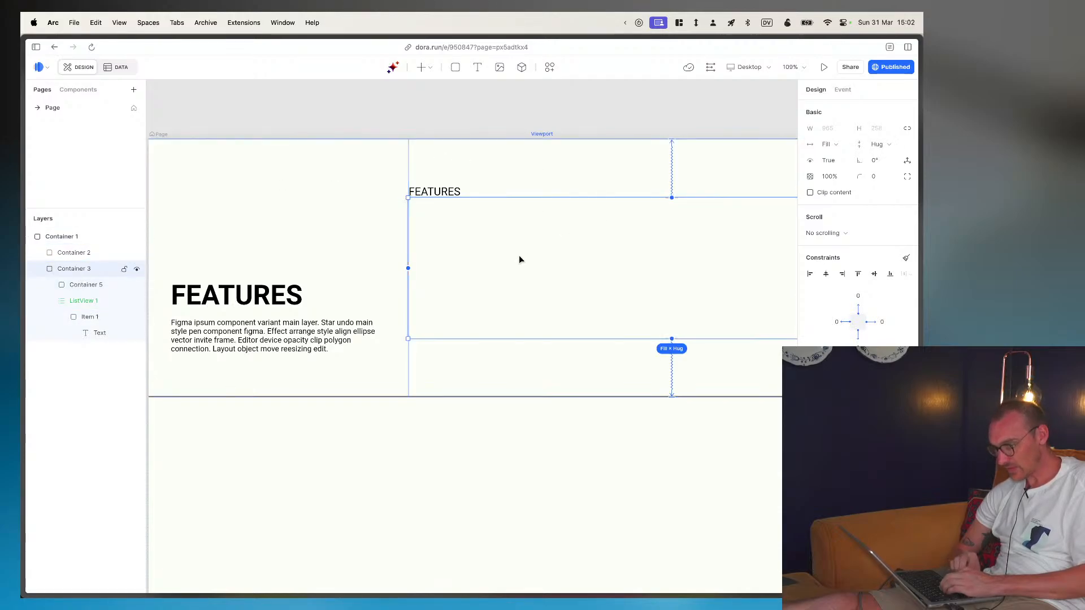
{"action": "scroll", "coordinate": [519, 257], "scroll_direction": "down", "scroll_amount": 5}
{"action": "scroll", "coordinate": [518, 257], "scroll_direction": "up", "scroll_amount": 6}
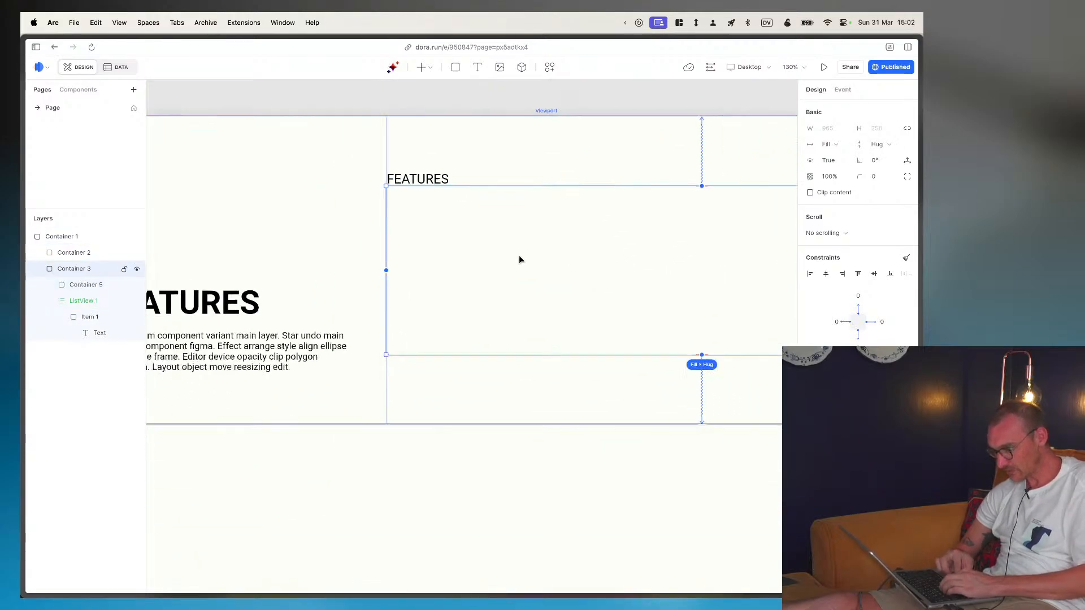
{"action": "scroll", "coordinate": [518, 259], "scroll_direction": "down", "scroll_amount": 6}
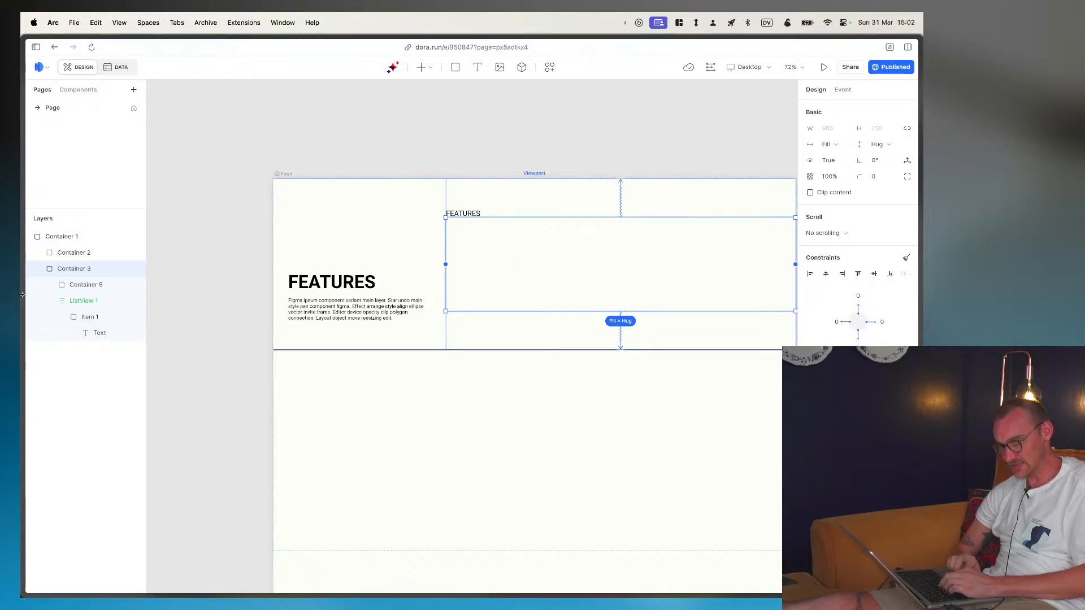
- Set the heights of the FEATURES list view and of its item's text to Fill space
{"action": "left_click", "coordinate": [115, 303]}
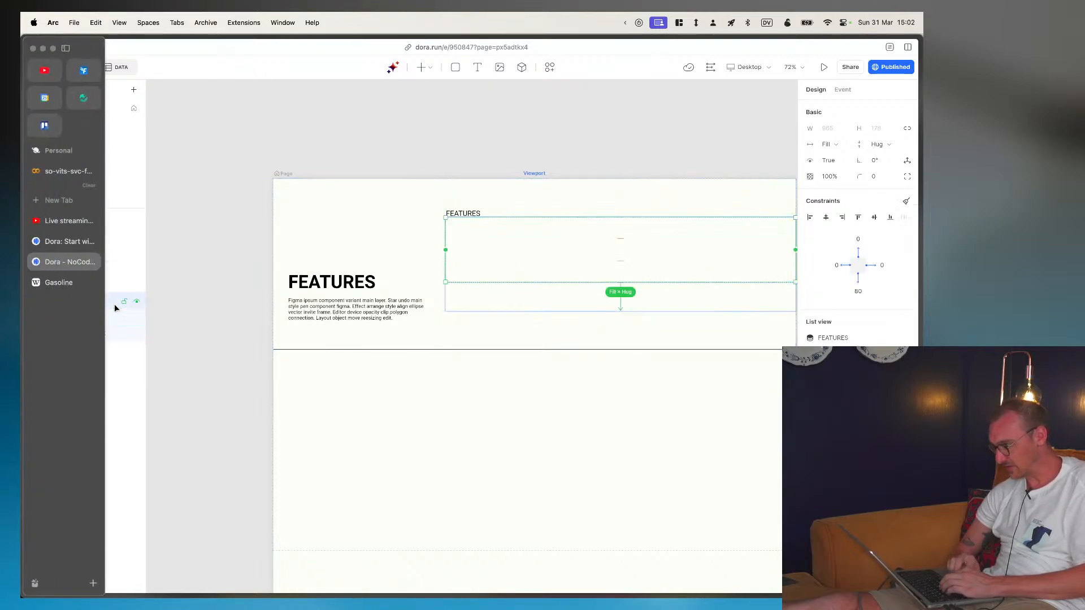
{"action": "left_click", "coordinate": [887, 144]}
{"action": "left_click", "coordinate": [885, 176]}
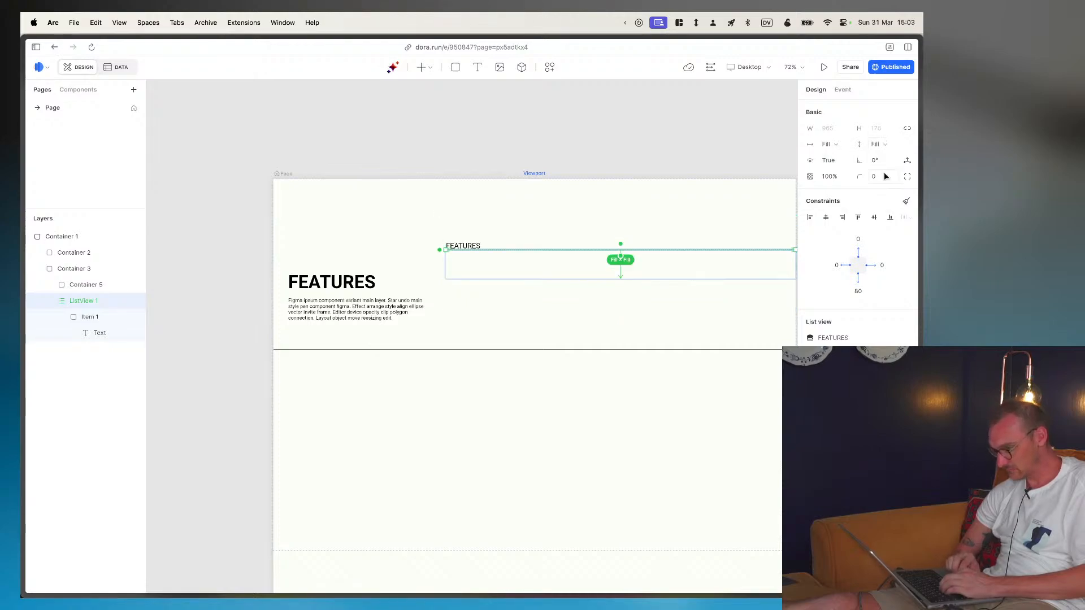
{"action": "left_click", "coordinate": [93, 317]}
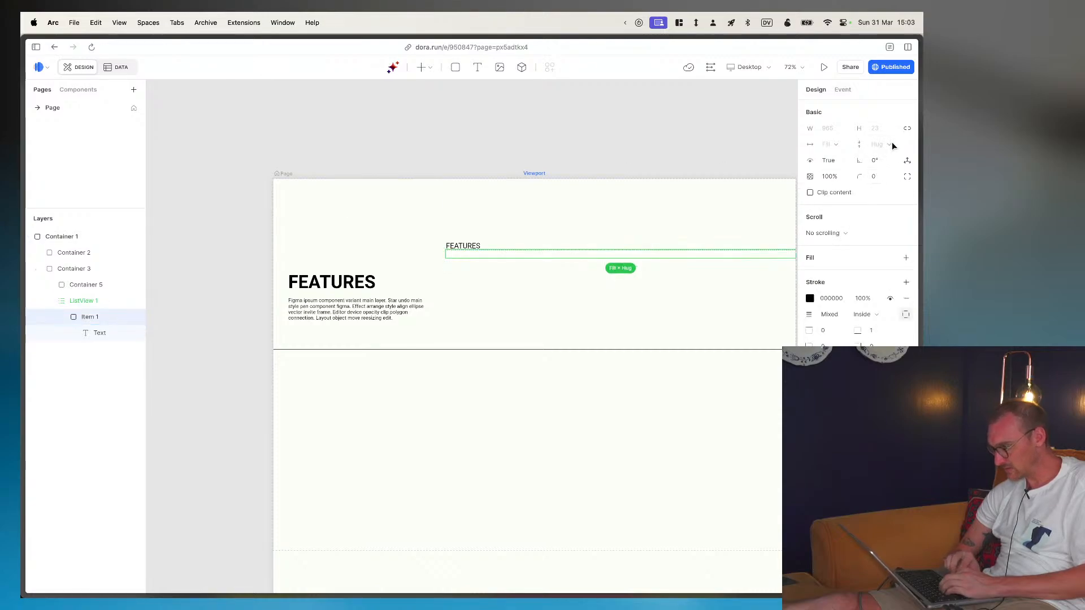
{"action": "left_click", "coordinate": [102, 333]}
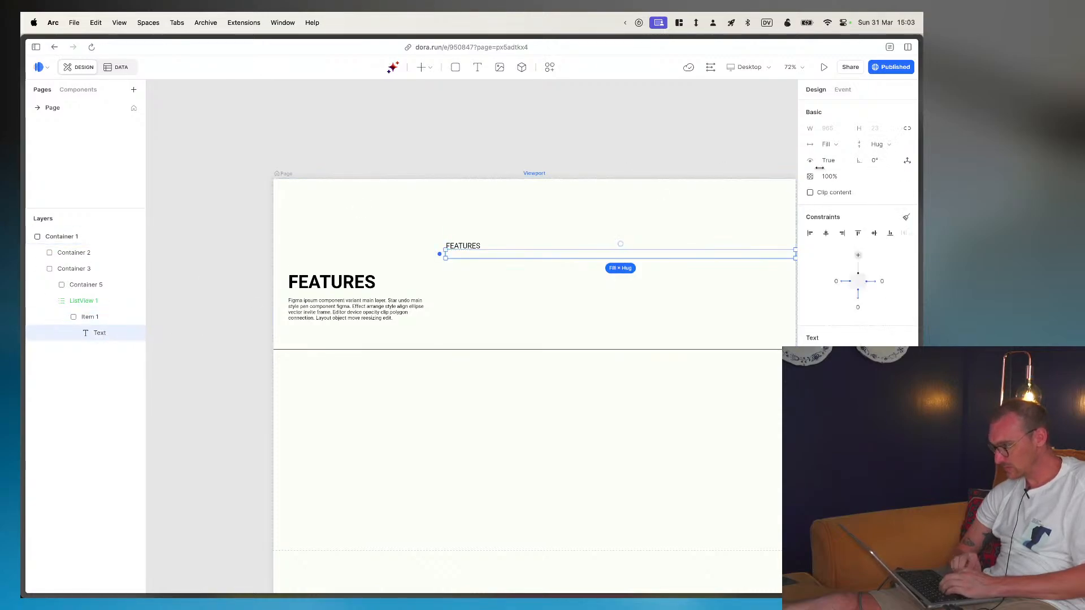
{"action": "left_click", "coordinate": [891, 150]}
{"action": "left_click", "coordinate": [881, 178]}
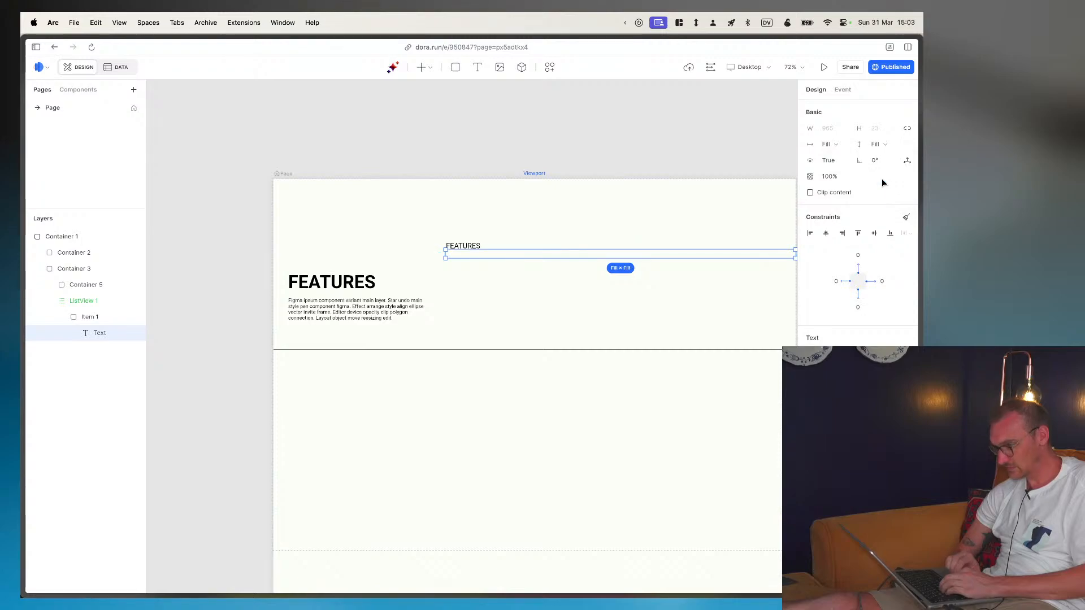
- Try Fixed height and Fill space on the FEATURES list view and set its height to Hug contents
{"action": "left_click", "coordinate": [88, 317]}
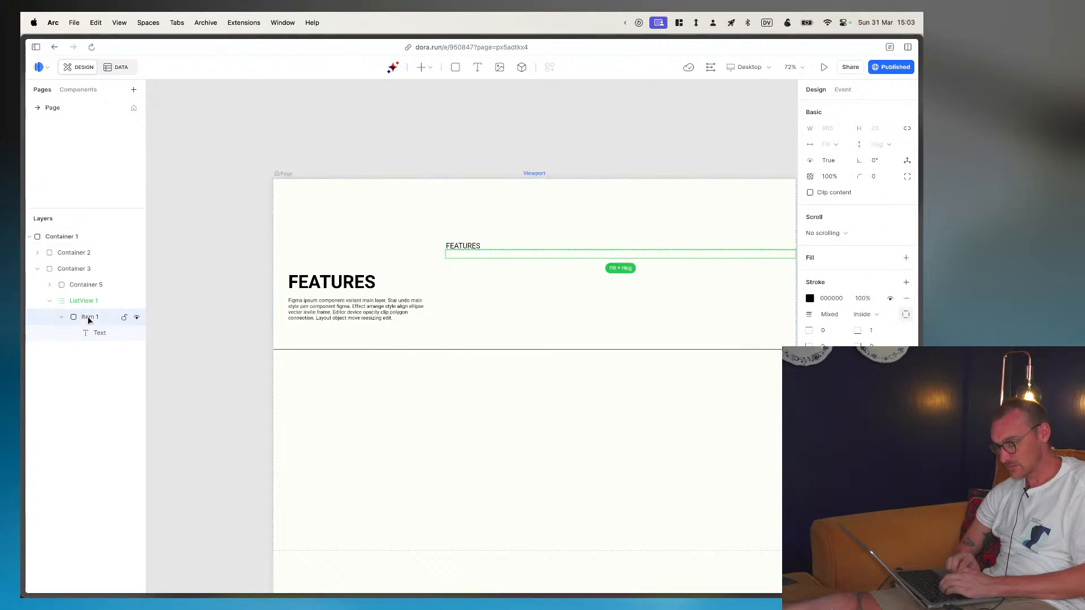
{"action": "left_click", "coordinate": [85, 304]}
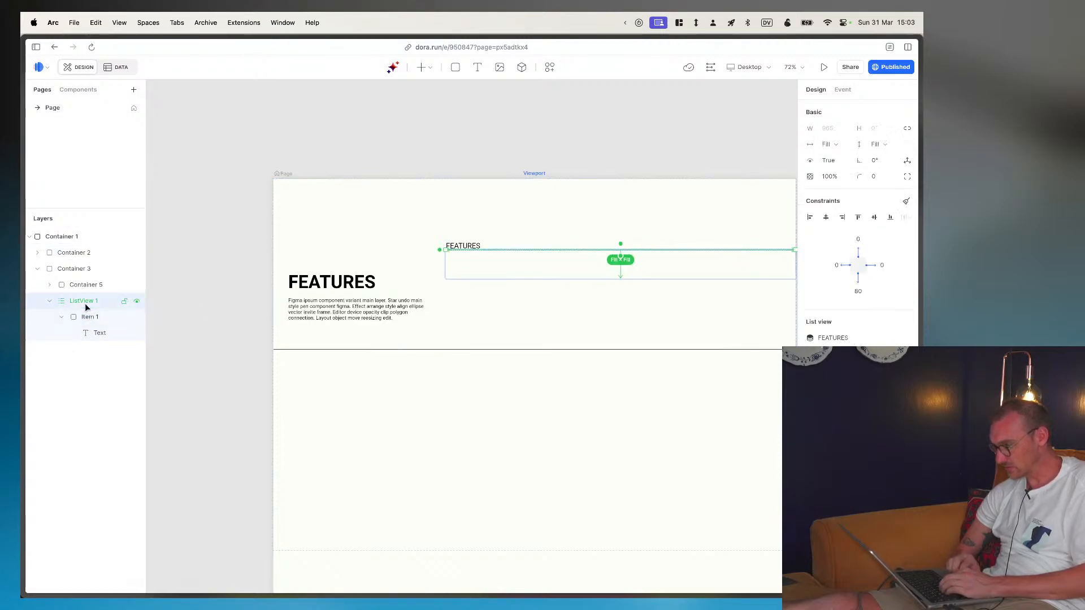
{"action": "left_click", "coordinate": [884, 144]}
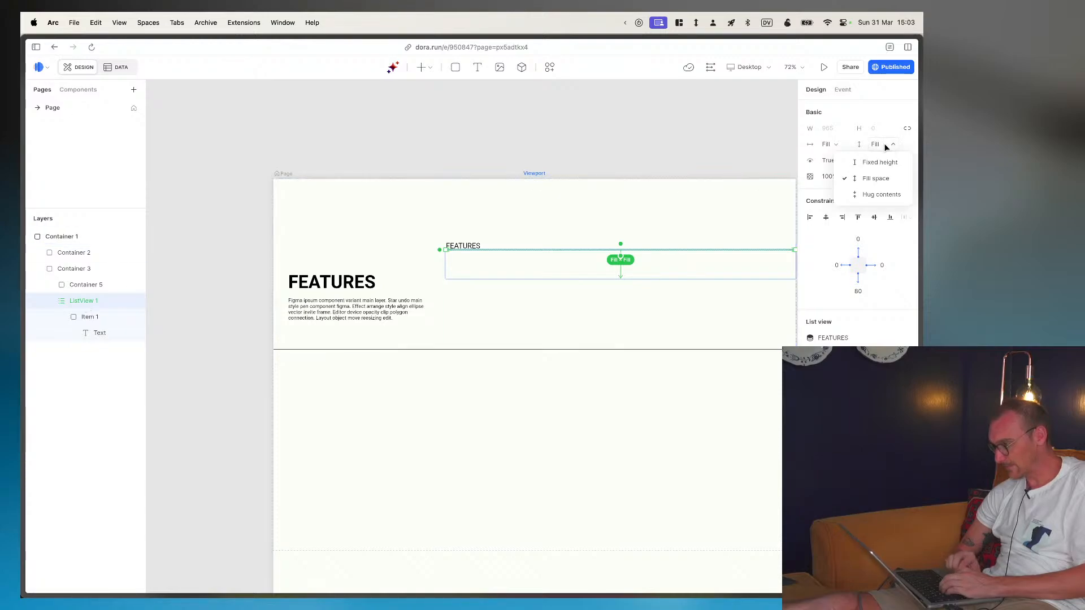
{"action": "left_click", "coordinate": [883, 163]}
{"action": "left_click", "coordinate": [895, 144]}
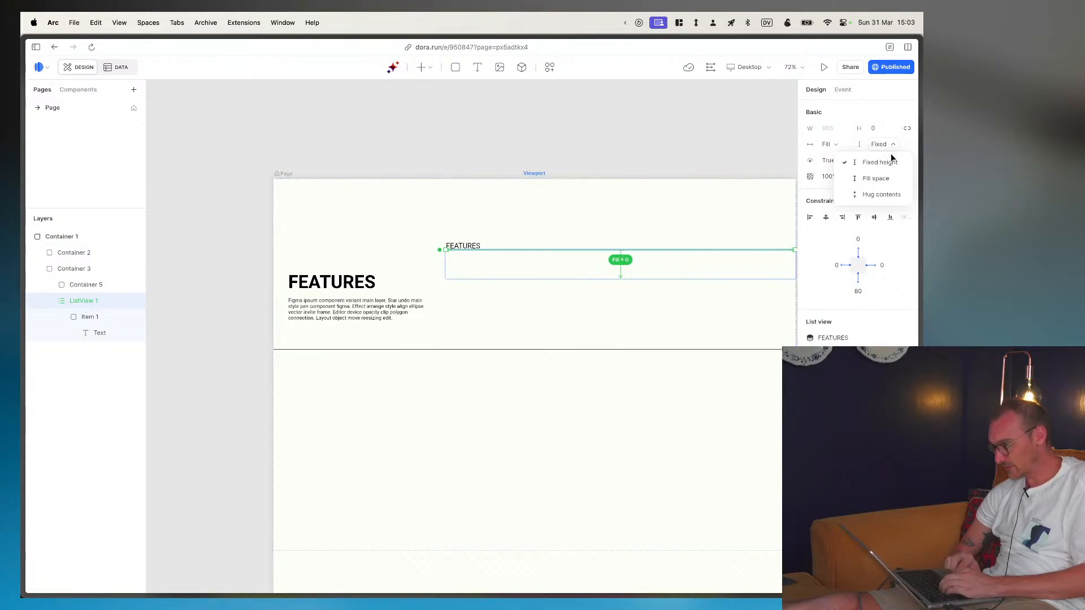
{"action": "left_click", "coordinate": [884, 178]}
{"action": "left_click", "coordinate": [890, 146]}
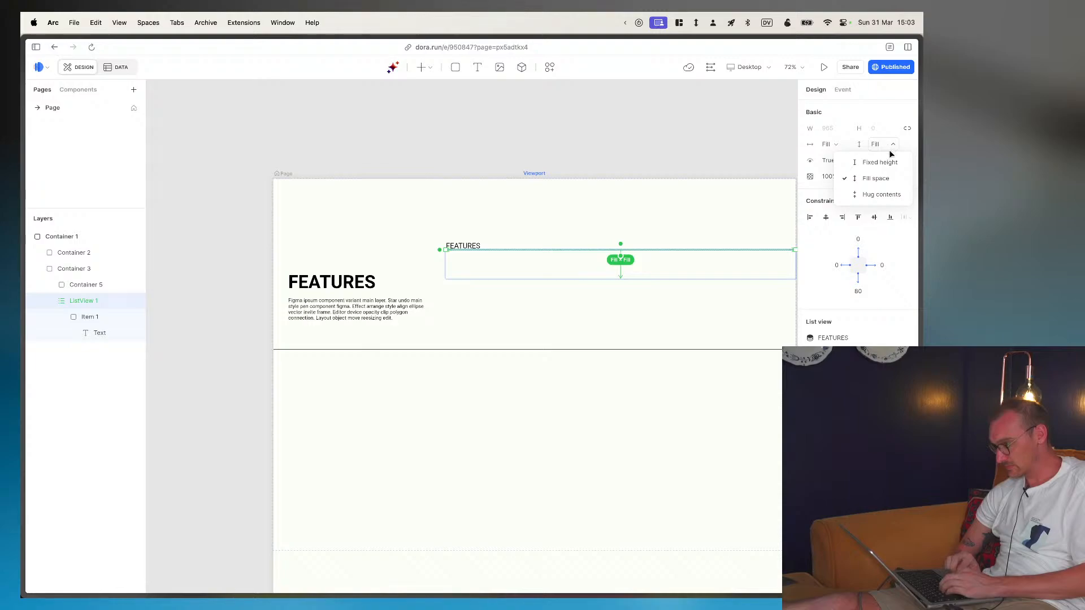
{"action": "left_click", "coordinate": [887, 188]}
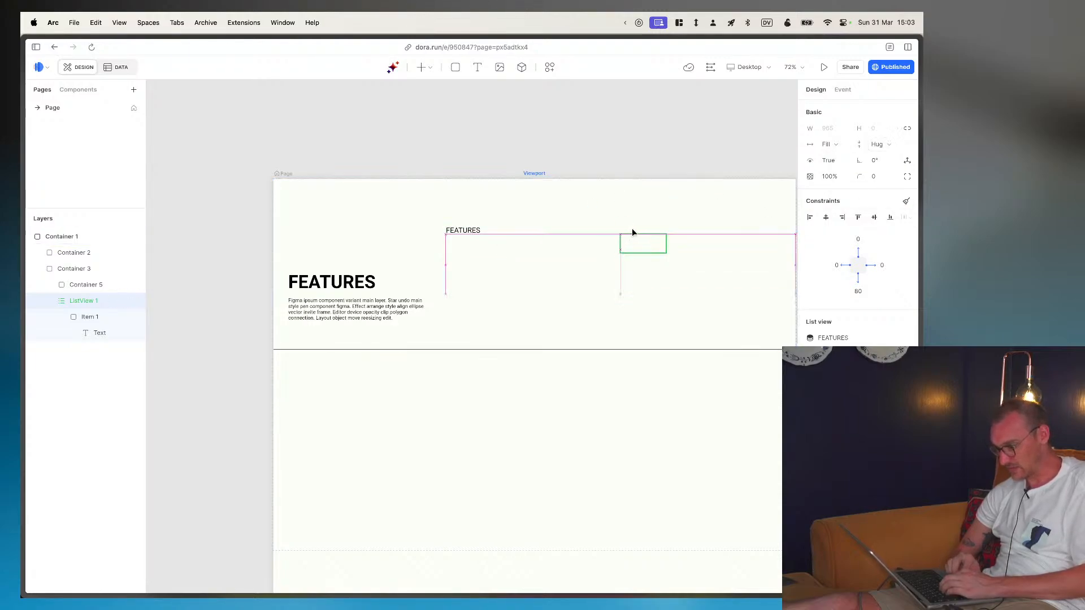
- Expand the header container and inspect how its grid view, header text and surrounding containers are sized and constrained
{"action": "left_click", "coordinate": [50, 284]}
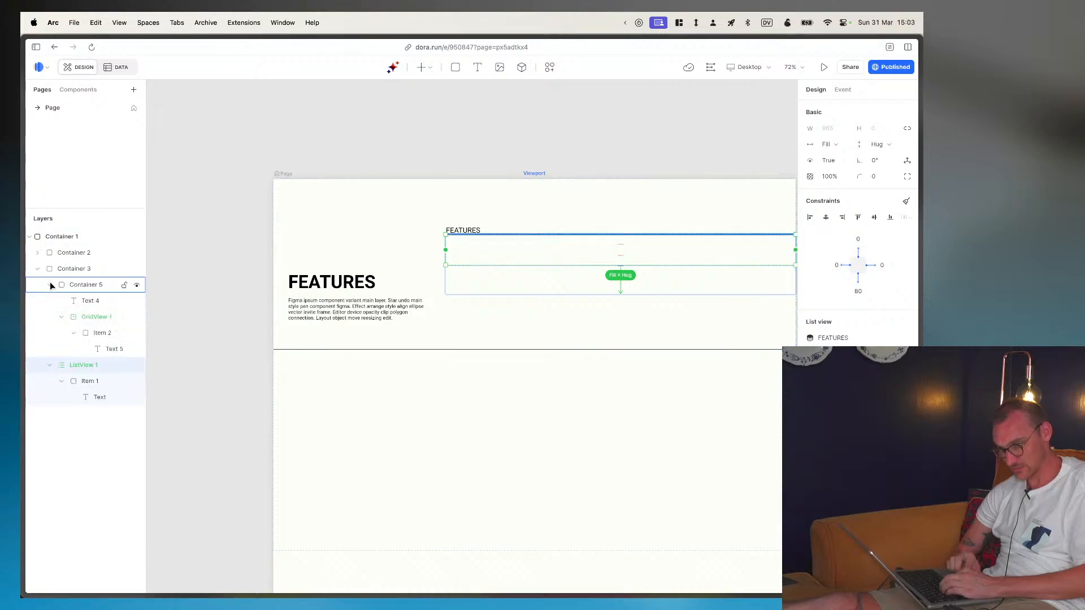
{"action": "left_click", "coordinate": [79, 318]}
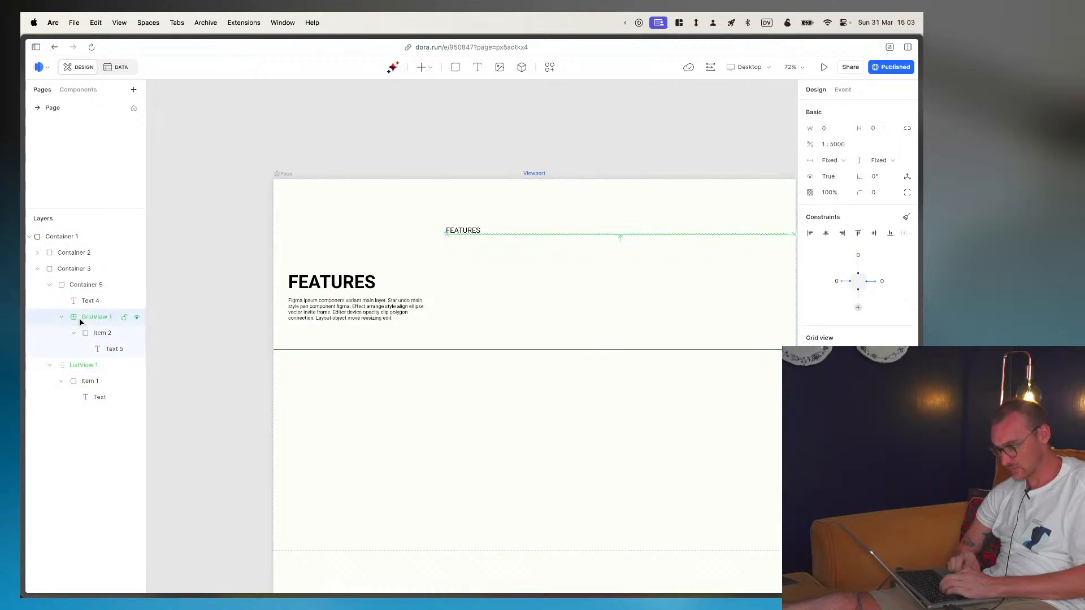
{"action": "right_click", "coordinate": [586, 234]}
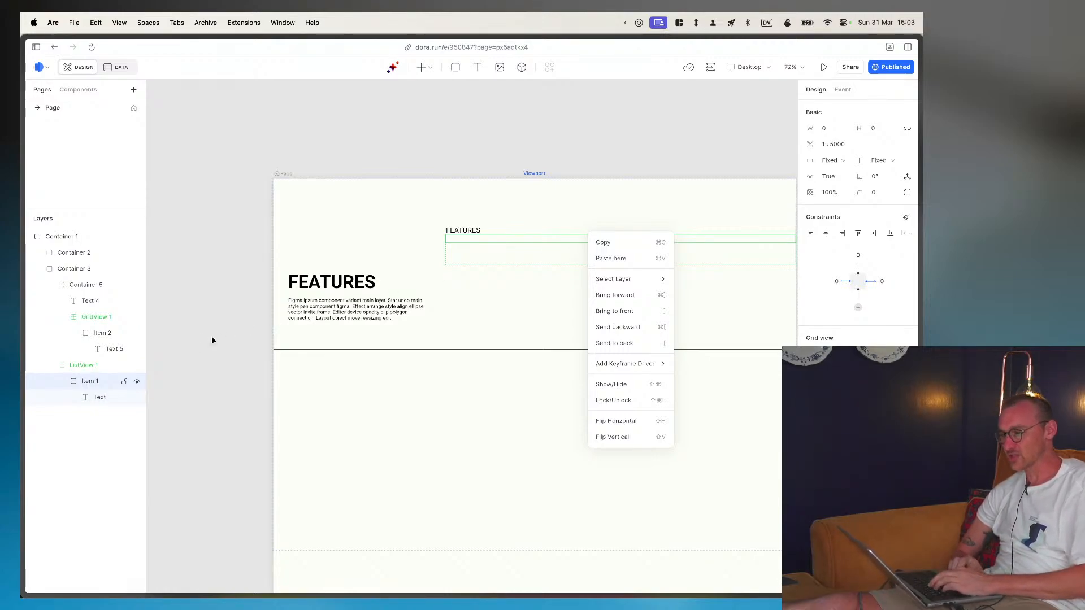
{"action": "left_click", "coordinate": [610, 228]}
{"action": "left_click", "coordinate": [578, 209]}
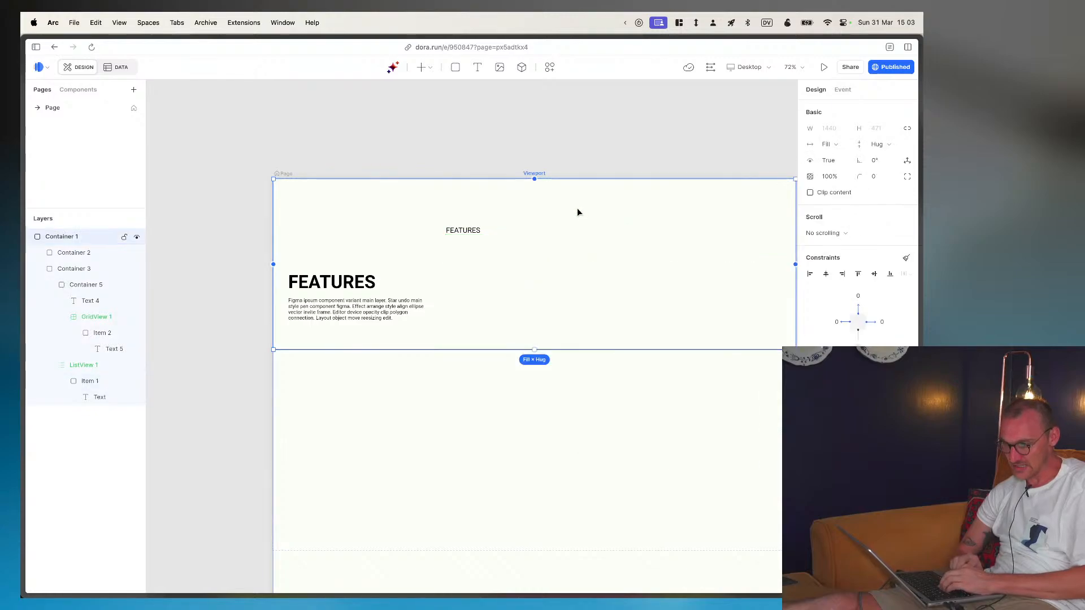
{"action": "left_click", "coordinate": [469, 233]}
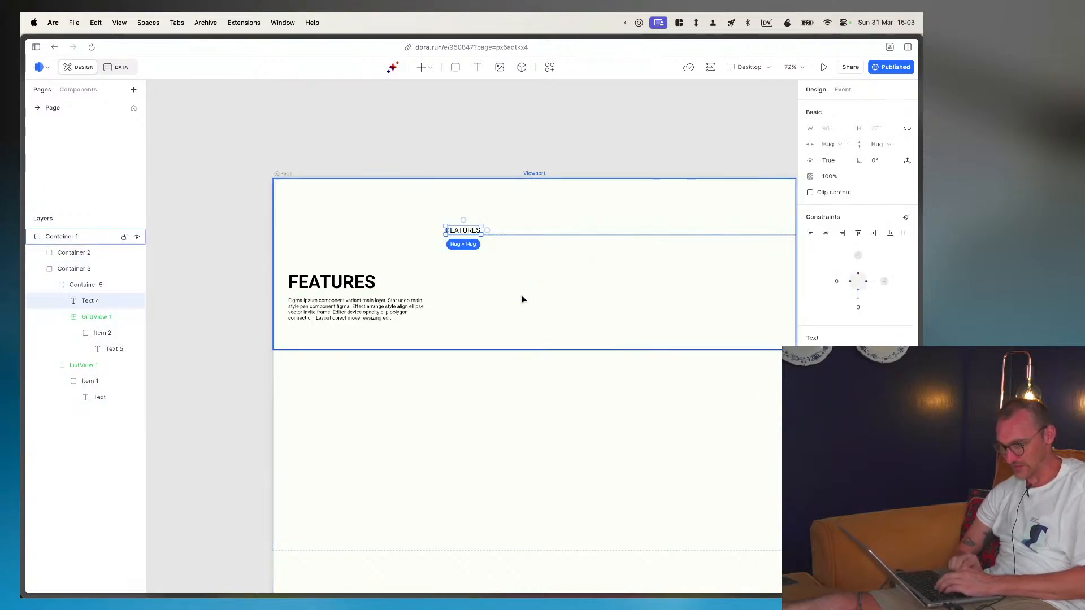
{"action": "scroll", "coordinate": [673, 320], "scroll_direction": "right", "scroll_amount": 2}
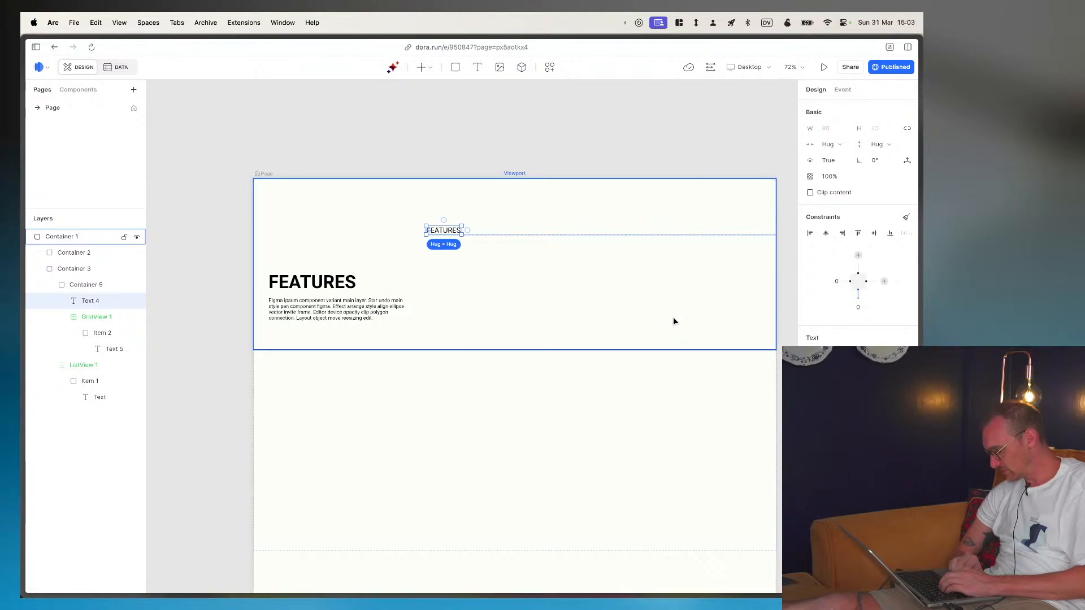
{"action": "scroll", "coordinate": [673, 321], "scroll_direction": "down", "scroll_amount": 1}
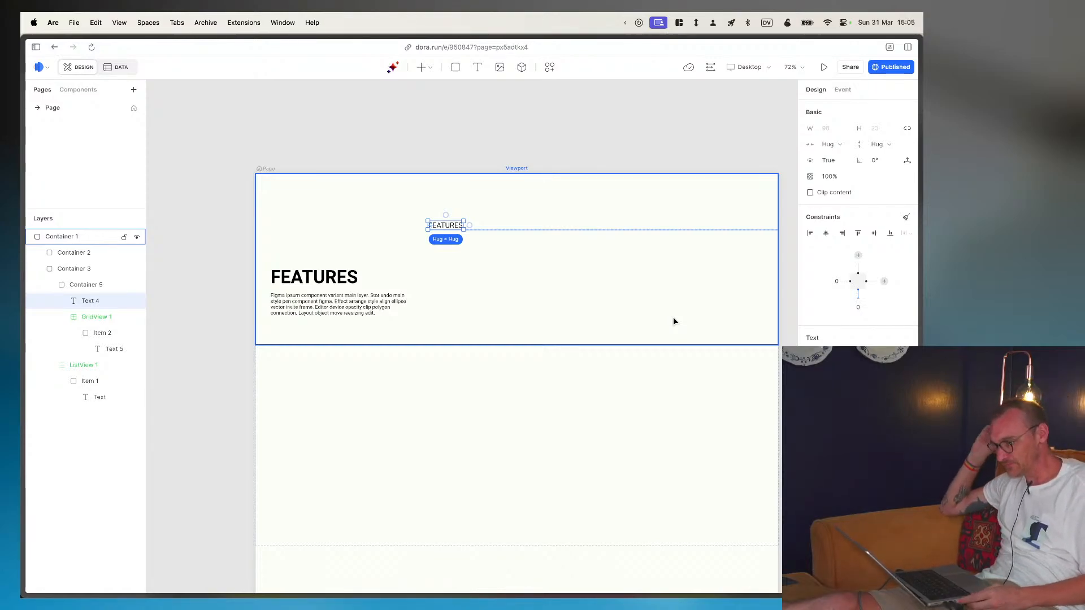
{"action": "left_click", "coordinate": [78, 284]}
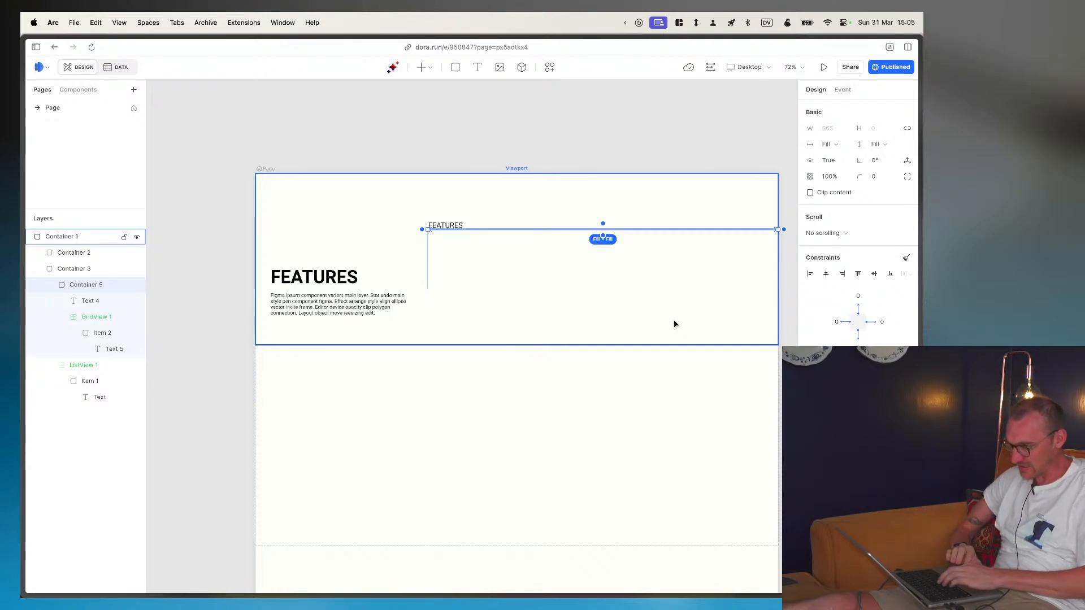
- Place a 3D widget about 721 × 158 below the FEATURES section and set its width to Fill space
{"action": "key", "text": "Escape"}
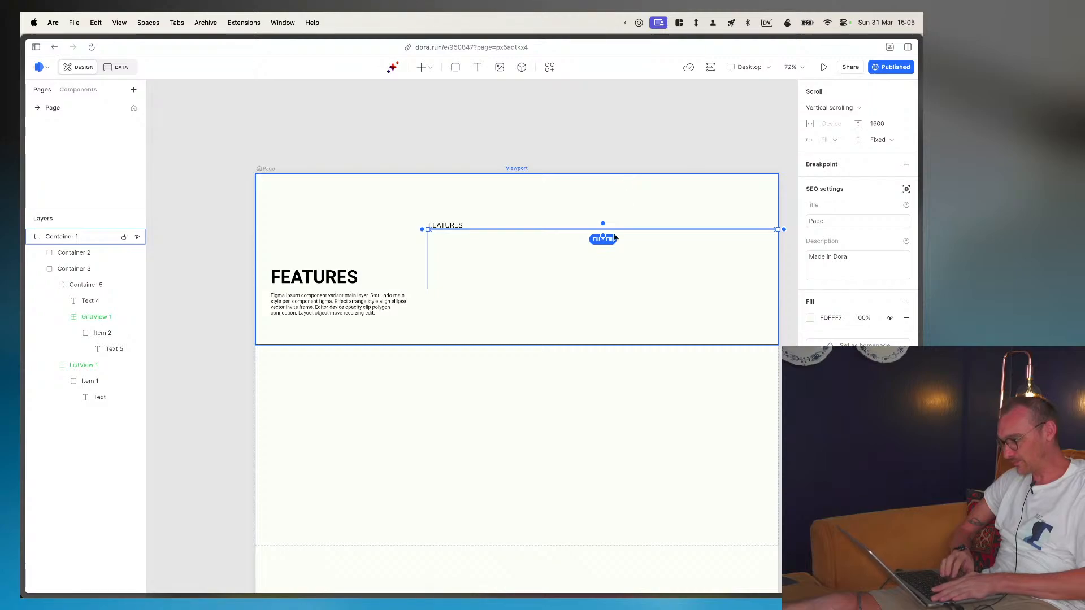
{"action": "mouse_move", "coordinate": [909, 184]}
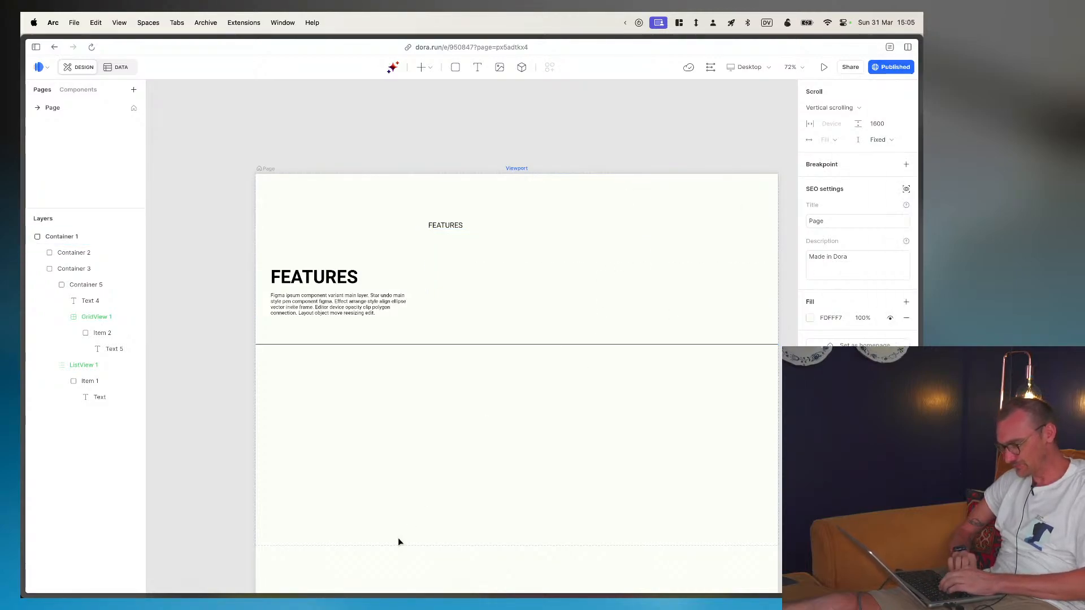
{"action": "left_click", "coordinate": [418, 70]}
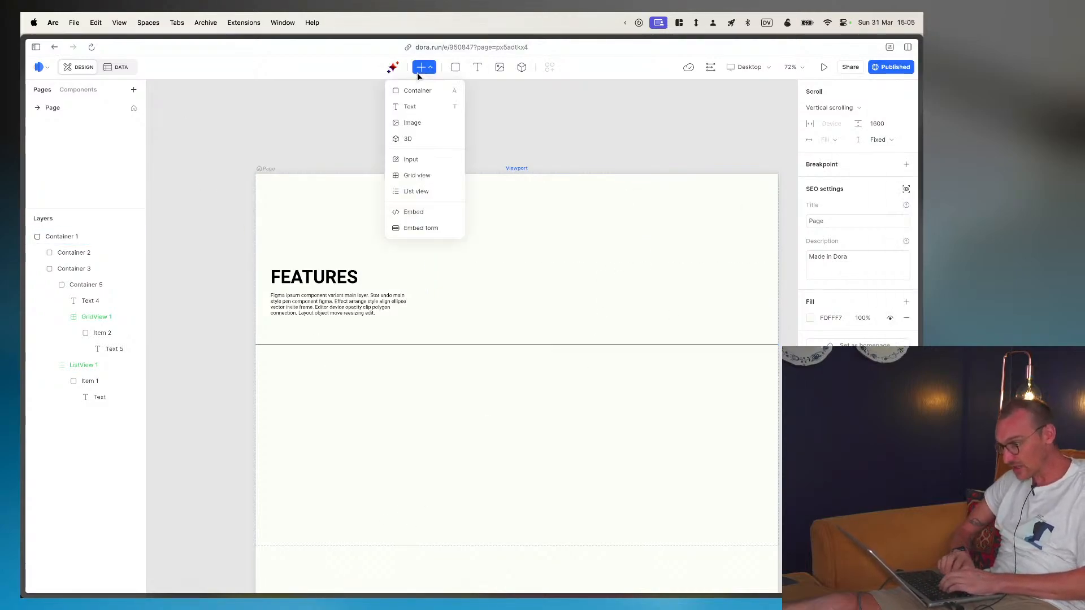
{"action": "left_click", "coordinate": [417, 138]}
{"action": "left_click_drag", "start_coordinate": [384, 468], "coordinate": [645, 524]}
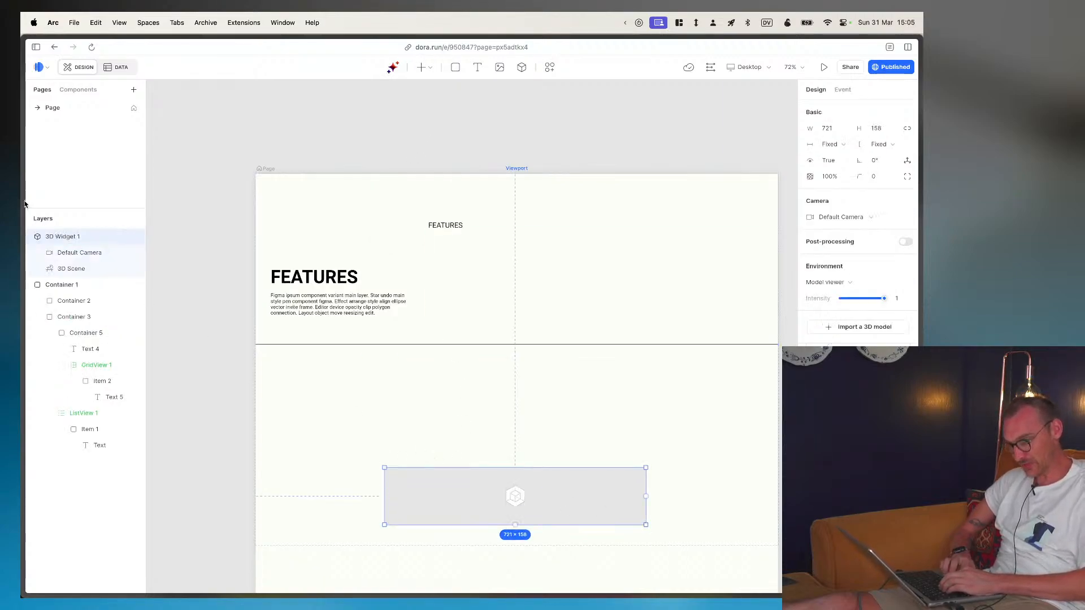
{"action": "left_click", "coordinate": [834, 145]}
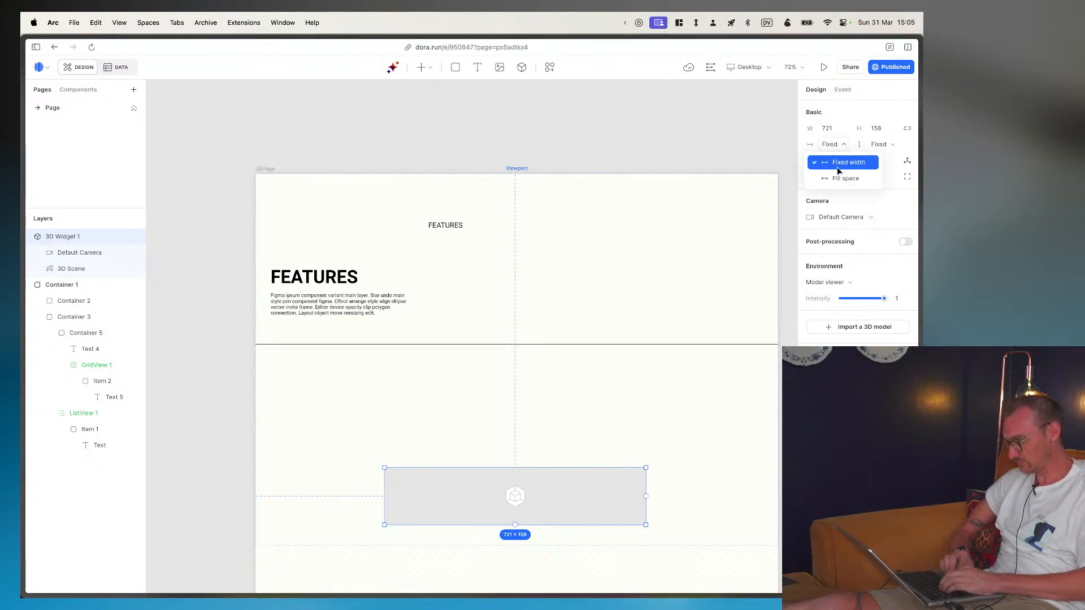
{"action": "left_click", "coordinate": [838, 176]}
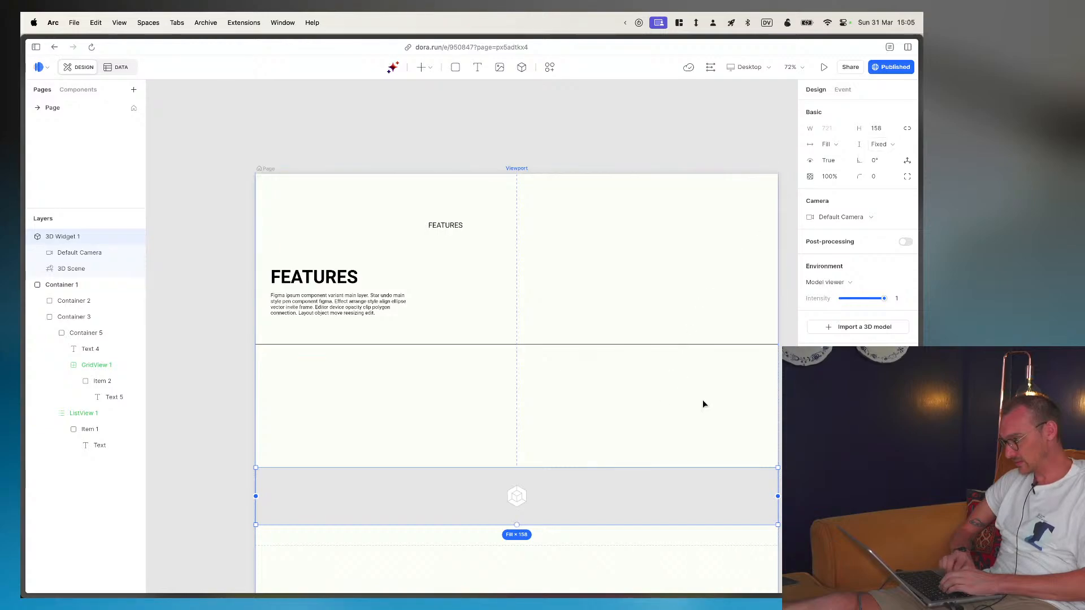
- Check the 3D widget's post-processing effects and environment options, leaving post-processing off and the environment on Model viewer
{"action": "left_click", "coordinate": [905, 242]}
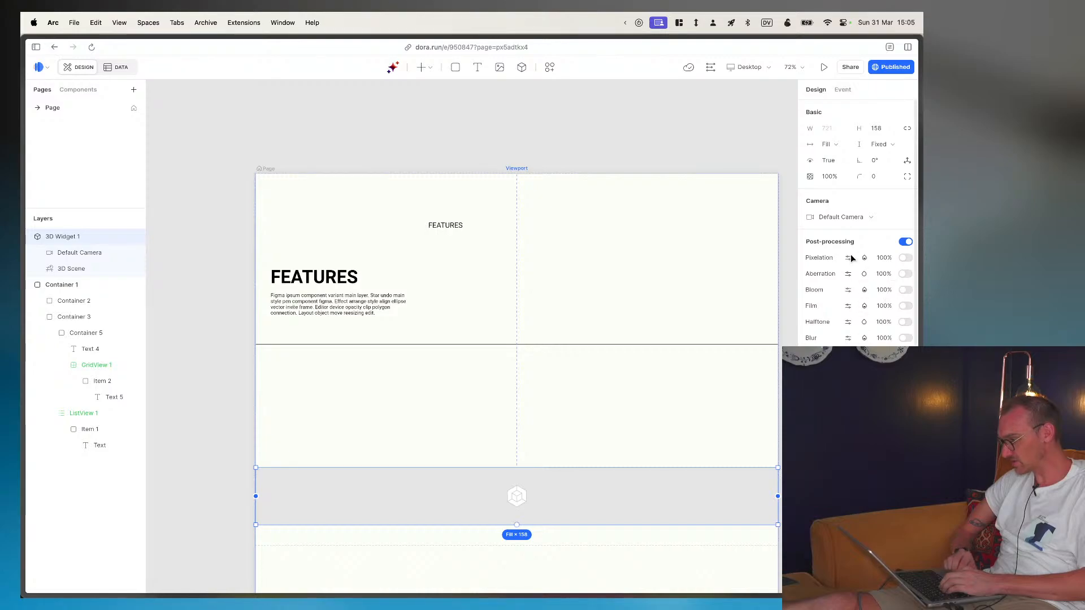
{"action": "left_click", "coordinate": [906, 242]}
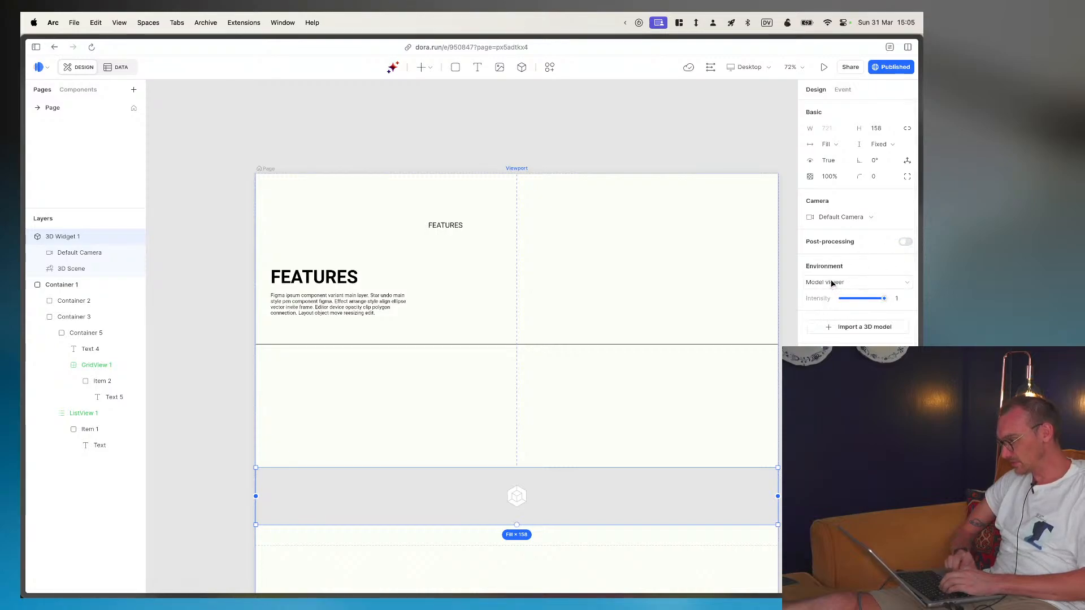
{"action": "left_click", "coordinate": [845, 283]}
{"action": "left_click", "coordinate": [842, 320]}
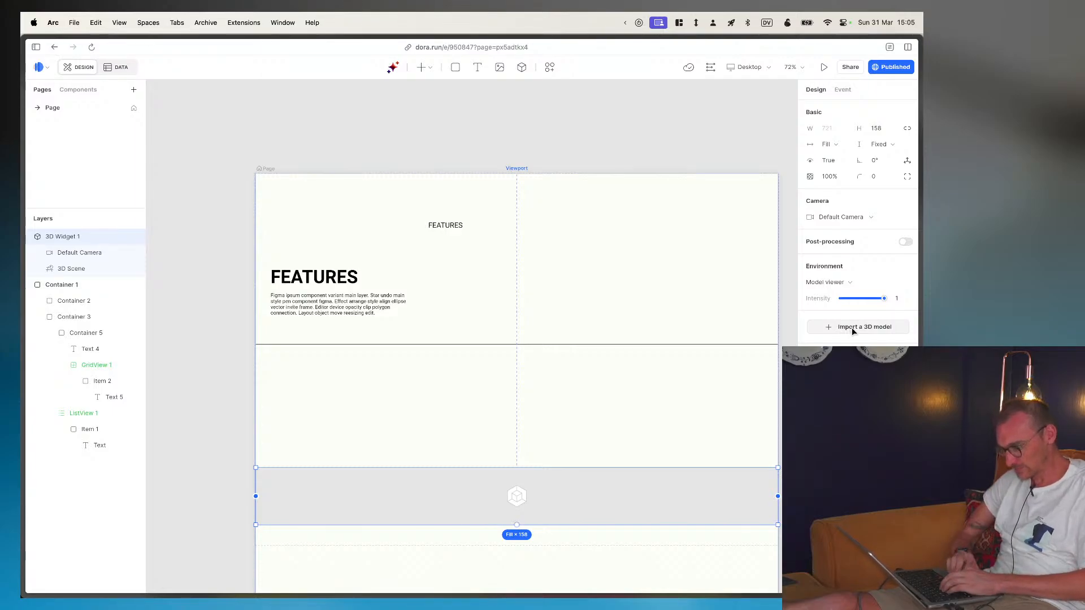
- Start importing a 3D model into the widget and browse to the website-3 folder inside Sites
{"action": "mouse_move", "coordinate": [922, 326]}
{"action": "left_click", "coordinate": [864, 327]}
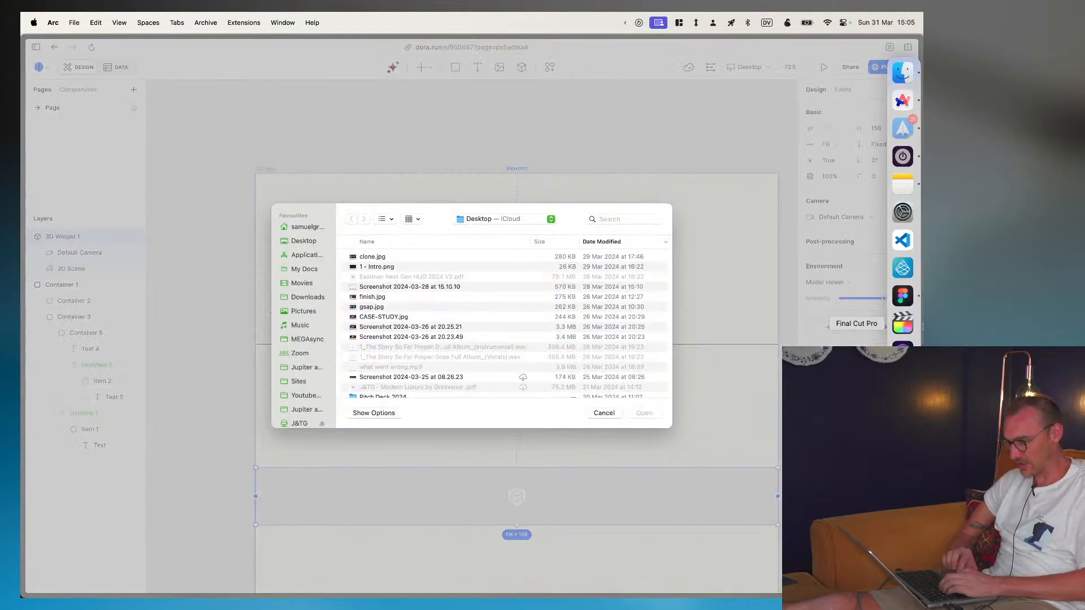
{"action": "scroll", "coordinate": [299, 322], "scroll_direction": "down", "scroll_amount": 2}
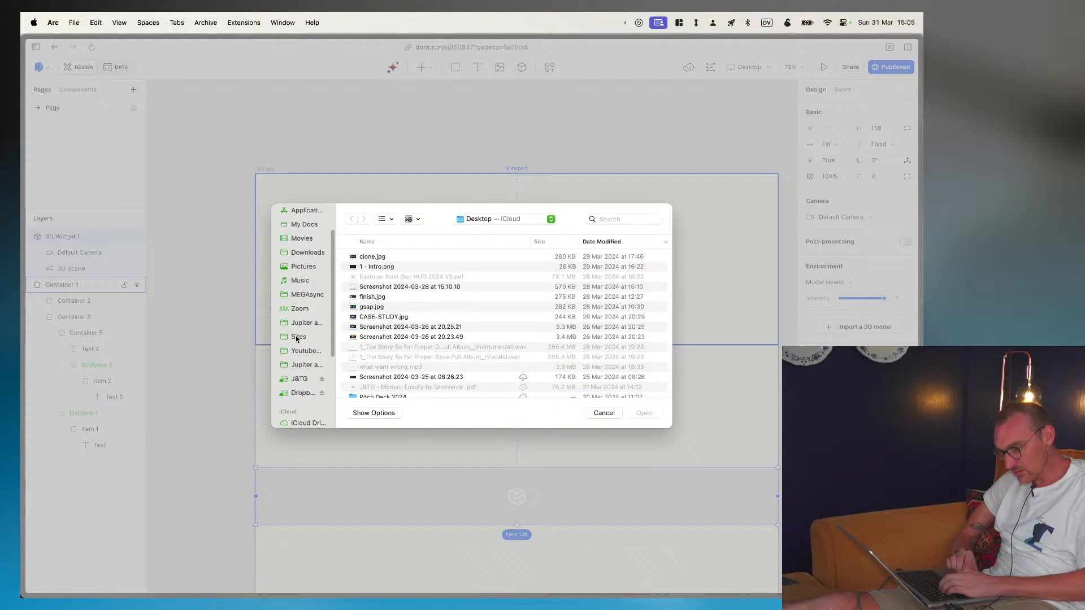
{"action": "left_click", "coordinate": [298, 337]}
{"action": "scroll", "coordinate": [395, 346], "scroll_direction": "down", "scroll_amount": 10}
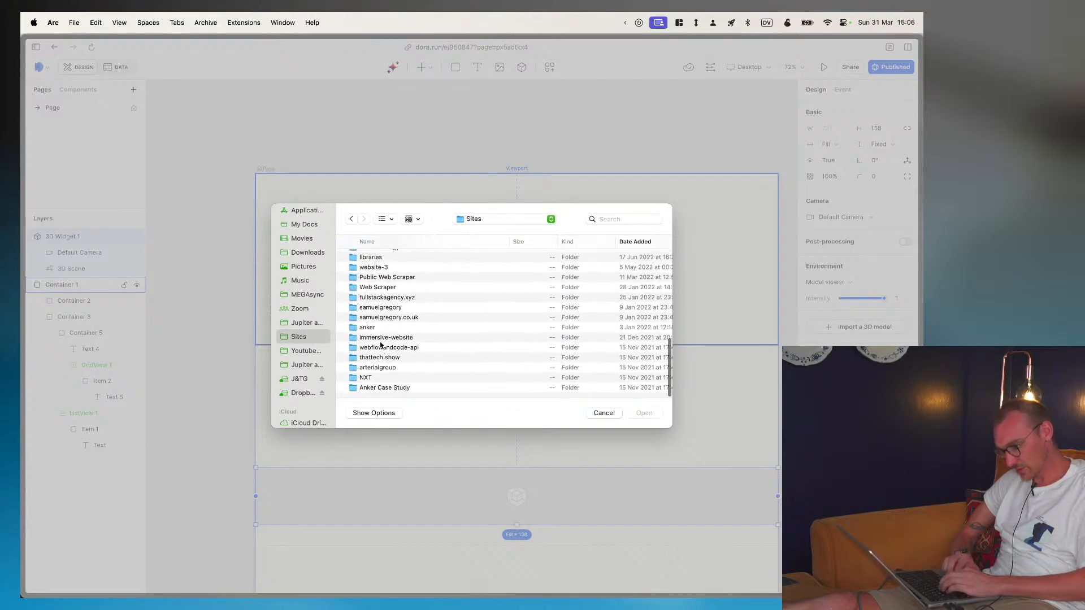
{"action": "key", "text": "w"}
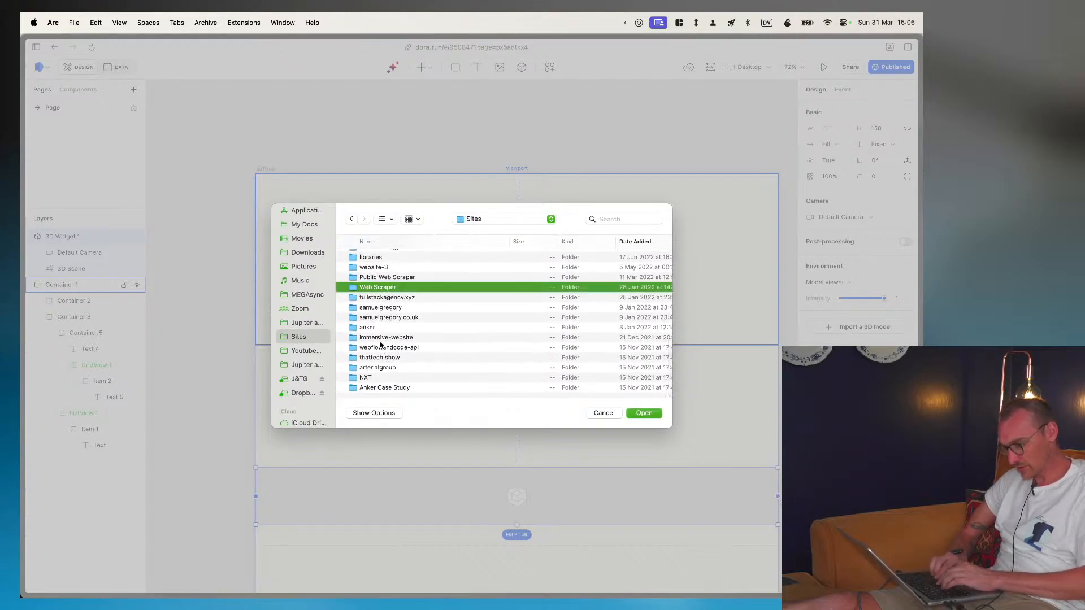
{"action": "scroll", "coordinate": [380, 345], "scroll_direction": "up", "scroll_amount": 2}
{"action": "double_click", "coordinate": [368, 289]}
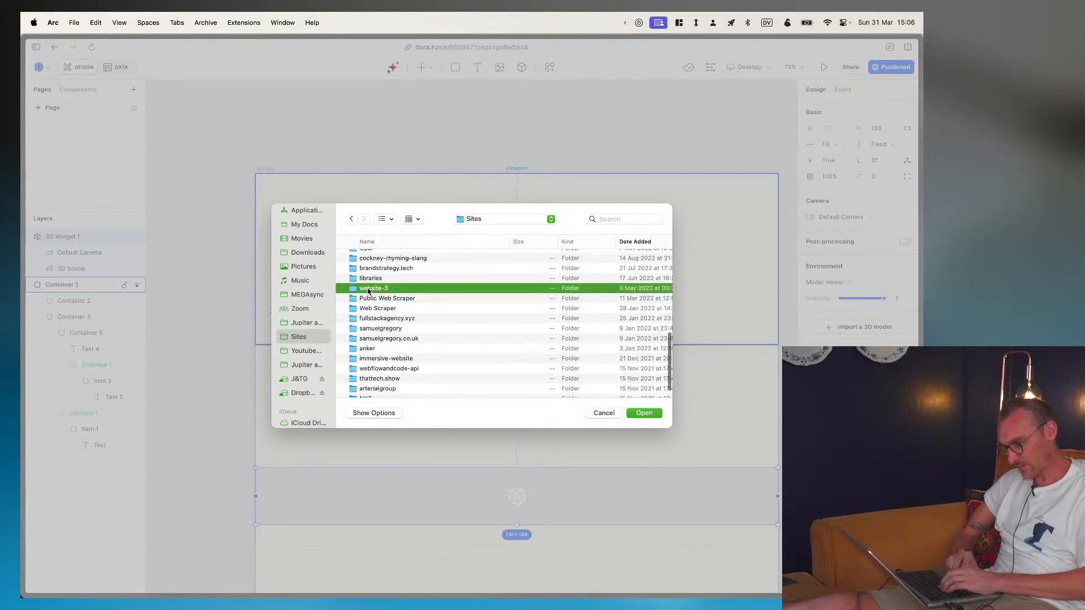
- Import scene 1.glb from the models folder inside website-3's assets folder
{"action": "scroll", "coordinate": [364, 307], "scroll_direction": "down", "scroll_amount": 6}
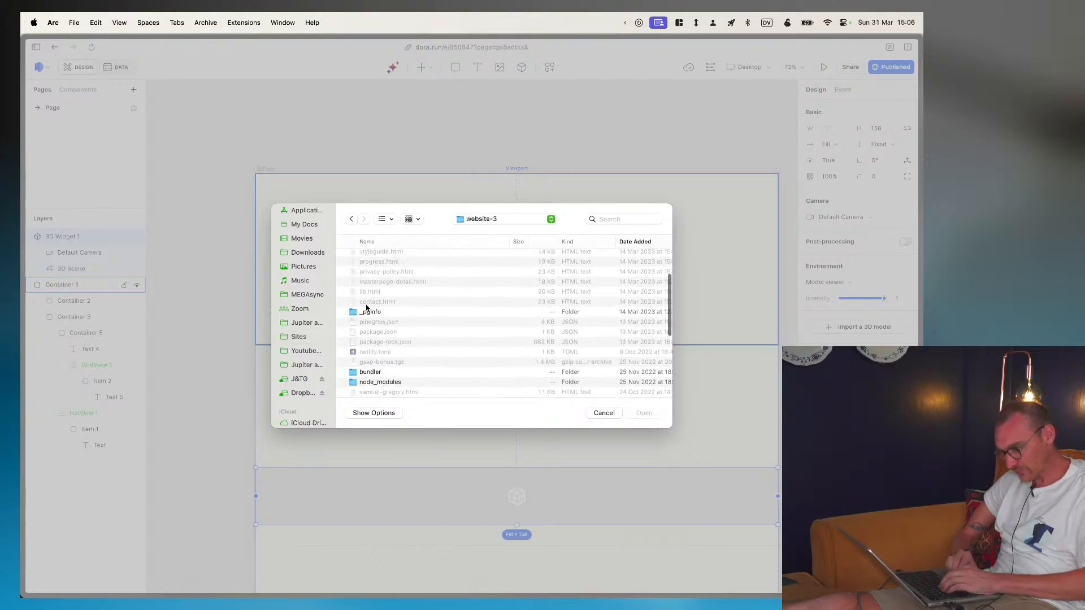
{"action": "scroll", "coordinate": [366, 307], "scroll_direction": "up", "scroll_amount": 4}
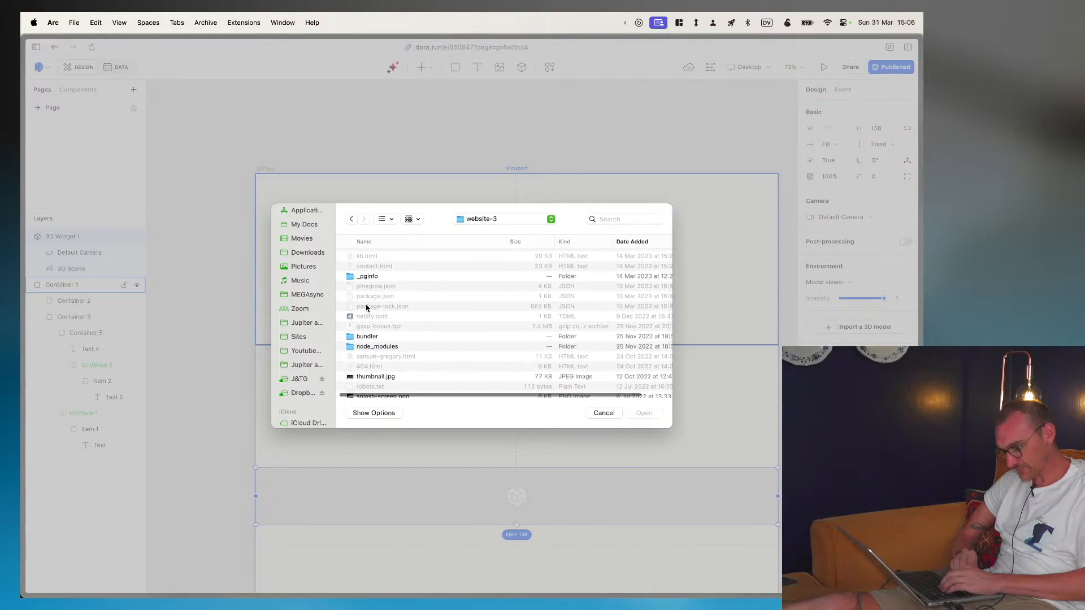
{"action": "scroll", "coordinate": [366, 308], "scroll_direction": "down", "scroll_amount": 7}
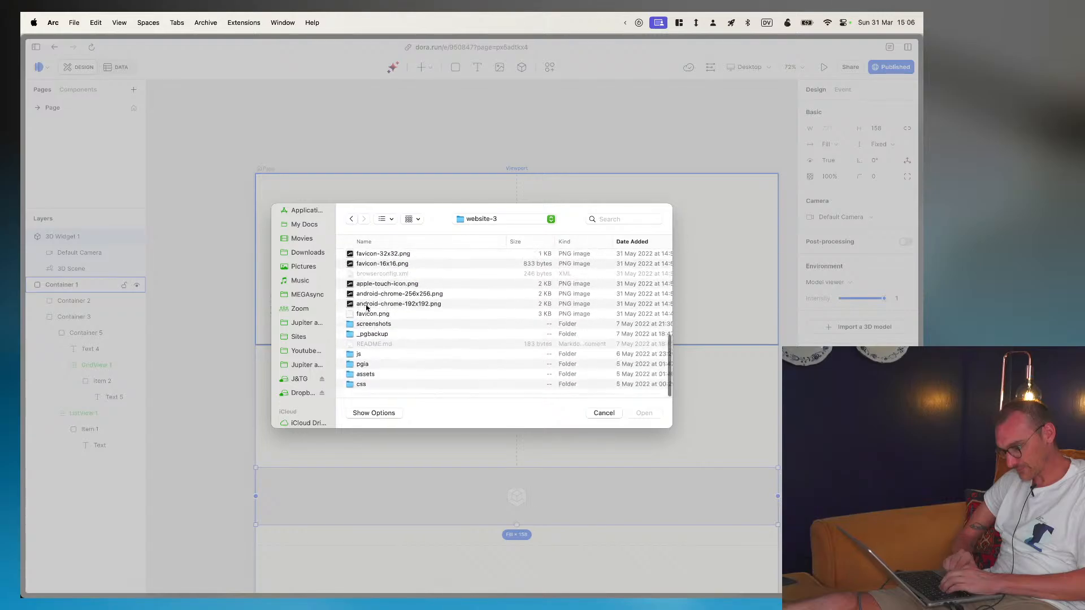
{"action": "left_click", "coordinate": [362, 378]}
{"action": "double_click", "coordinate": [362, 378]}
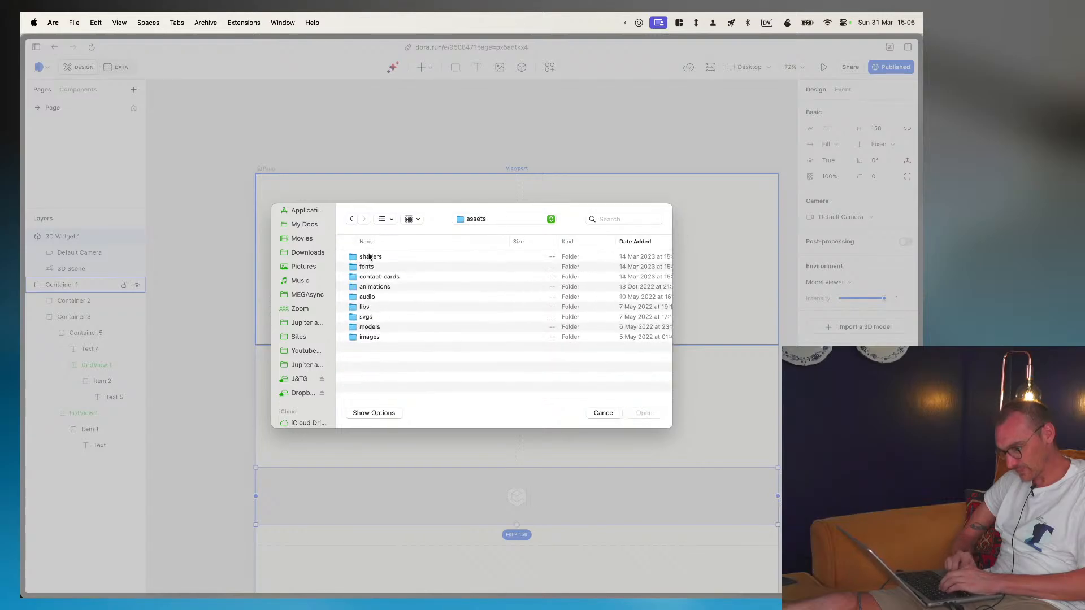
{"action": "double_click", "coordinate": [372, 327]}
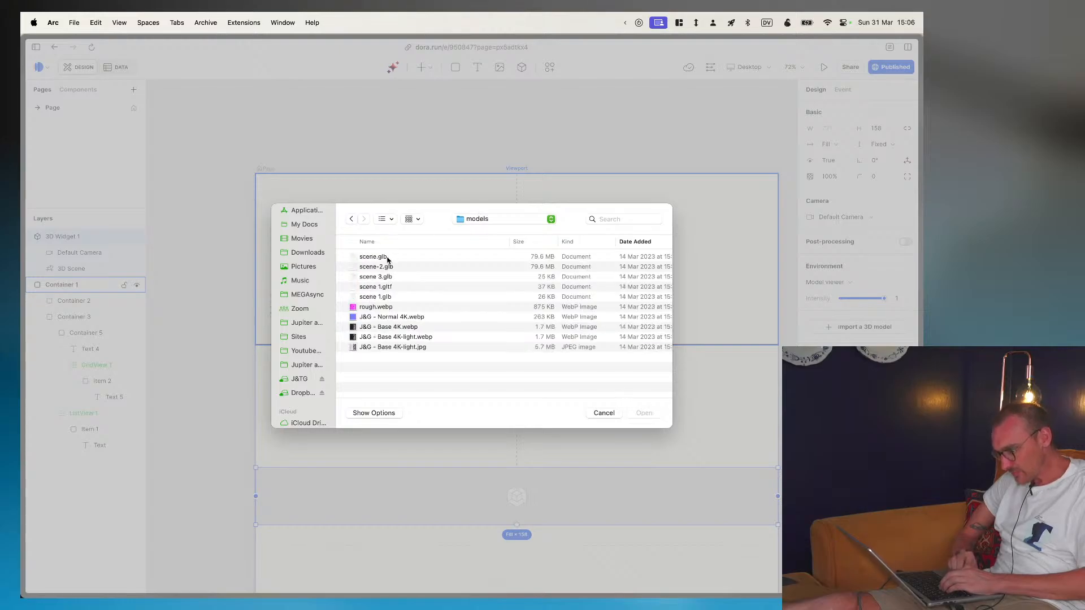
{"action": "left_click", "coordinate": [383, 298]}
{"action": "left_click", "coordinate": [648, 415]}
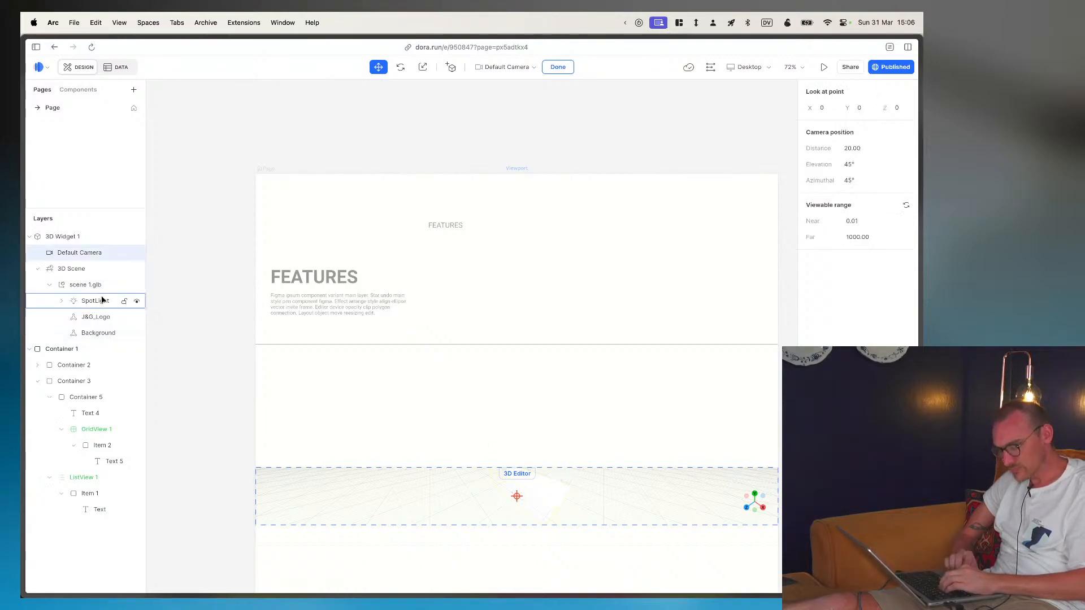
- Check the 3D widget's camera choices, keep Default Camera and leave the 3D editor
{"action": "left_click", "coordinate": [63, 237]}
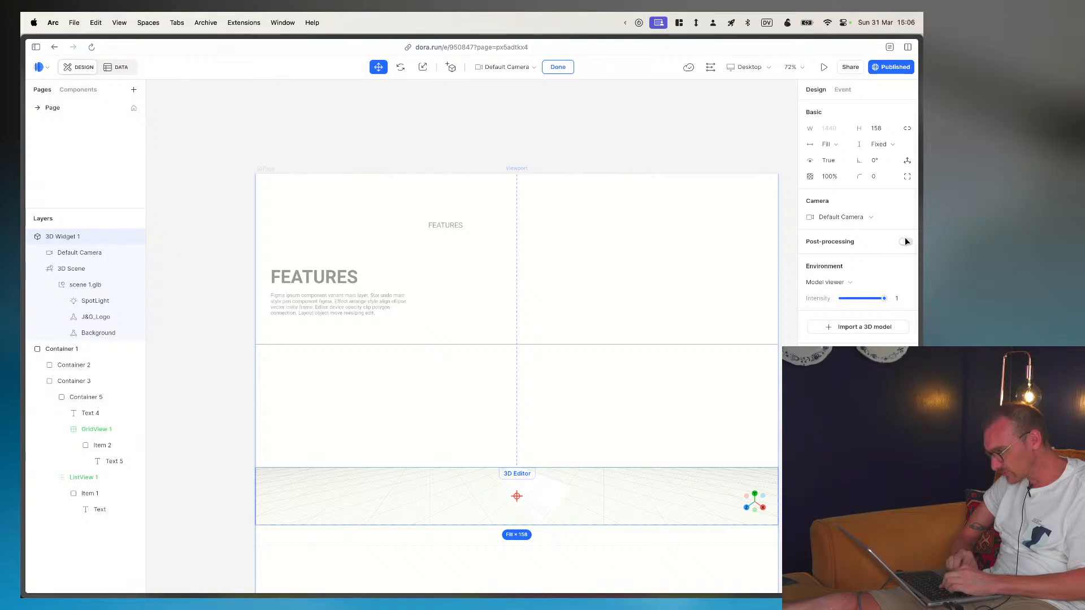
{"action": "left_click", "coordinate": [873, 215]}
{"action": "left_click", "coordinate": [870, 236]}
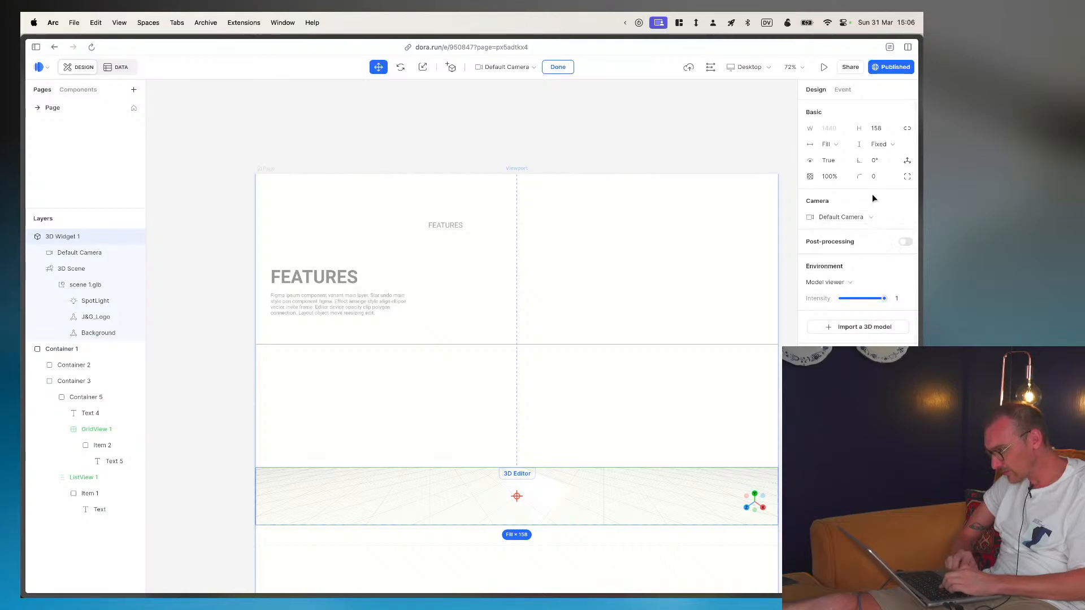
{"action": "key", "text": "Escape"}
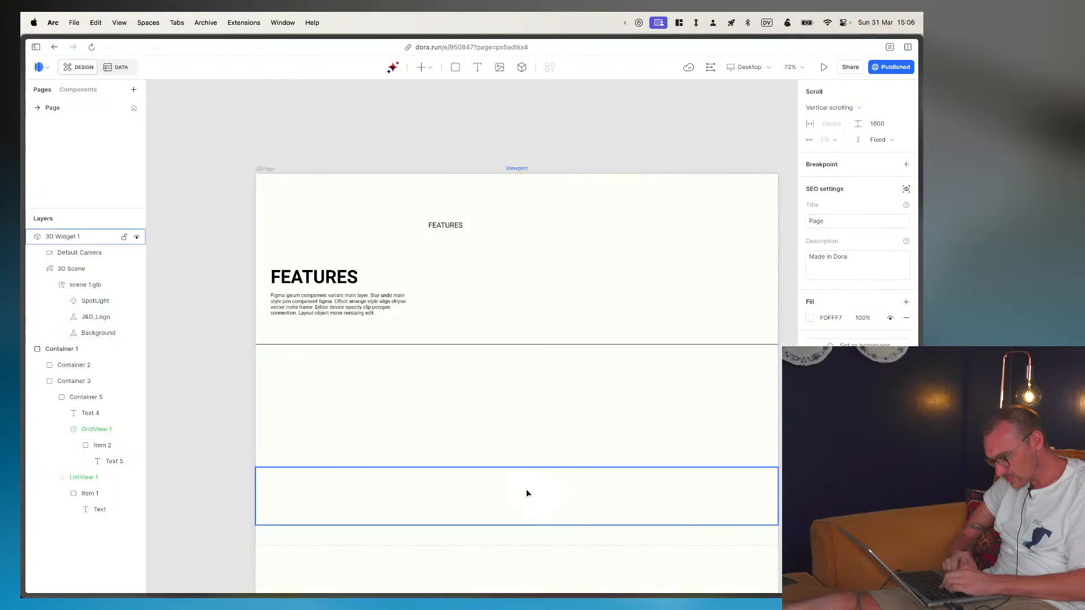
- Reopen the 3D scene for editing and inspect the Background mesh, the SpotLight with its child objects, and the J&G_Logo mesh
{"action": "scroll", "coordinate": [523, 494], "scroll_direction": "up", "scroll_amount": 8}
{"action": "scroll", "coordinate": [523, 493], "scroll_direction": "down", "scroll_amount": 8}
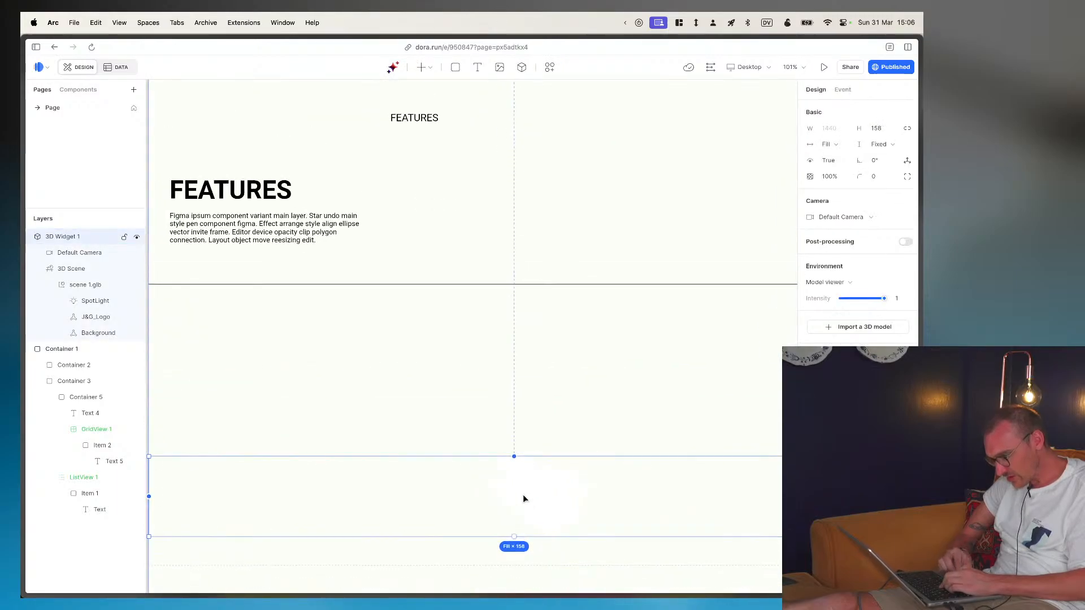
{"action": "double_click", "coordinate": [512, 442]}
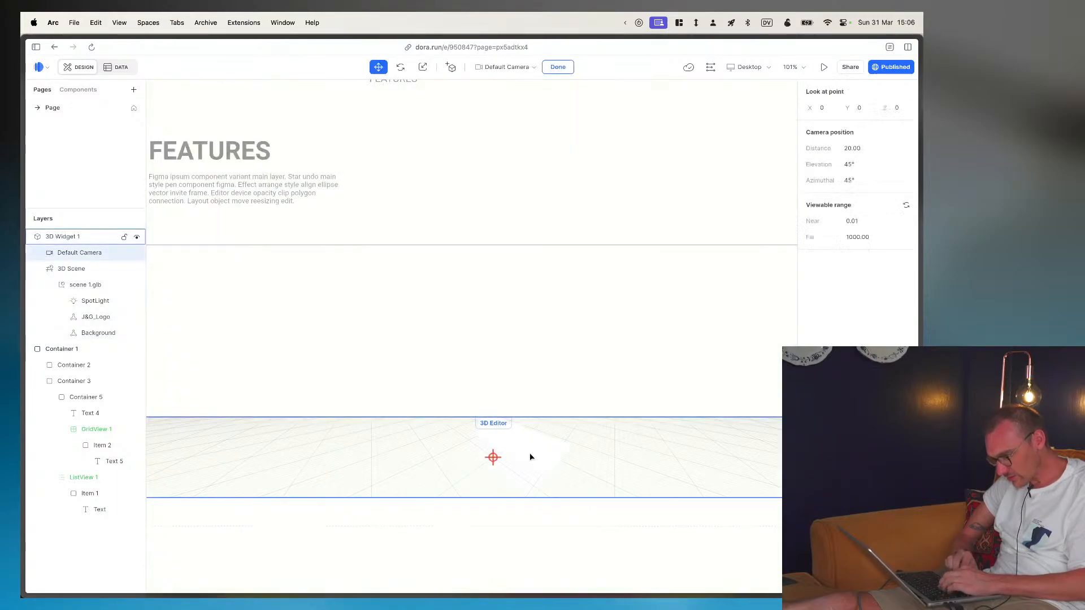
{"action": "left_click", "coordinate": [531, 456]}
{"action": "double_click", "coordinate": [530, 456]}
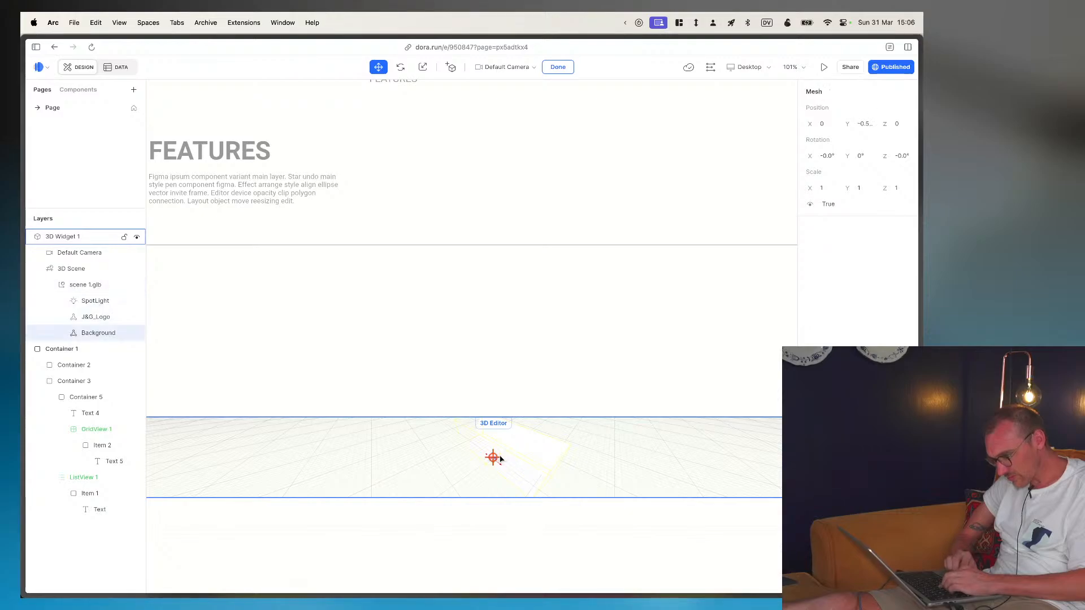
{"action": "left_click", "coordinate": [91, 301]}
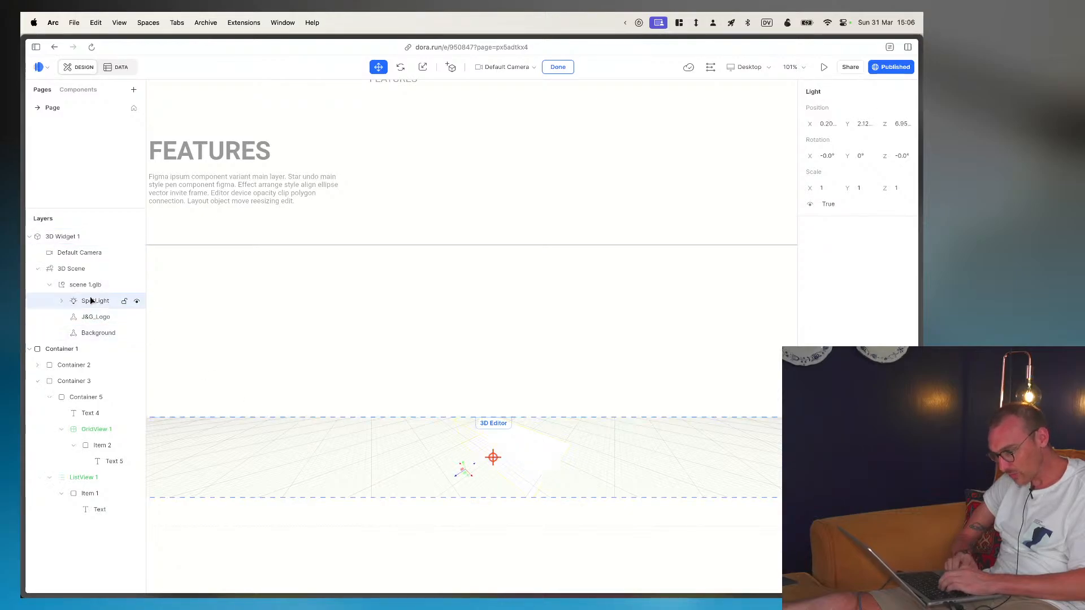
{"action": "left_click", "coordinate": [62, 301]}
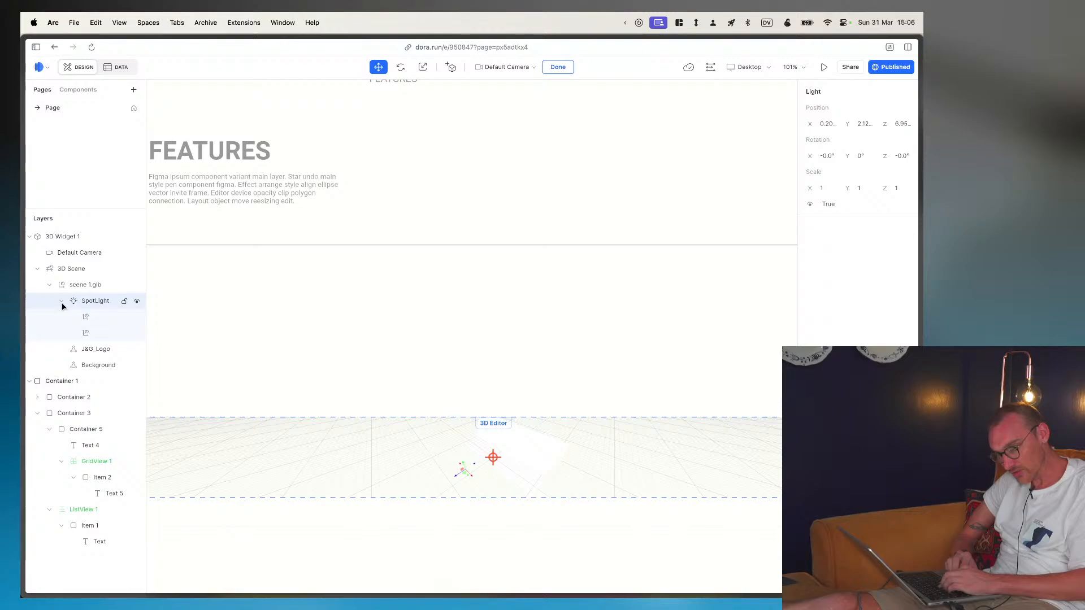
{"action": "left_click", "coordinate": [90, 315]}
{"action": "left_click", "coordinate": [93, 333]}
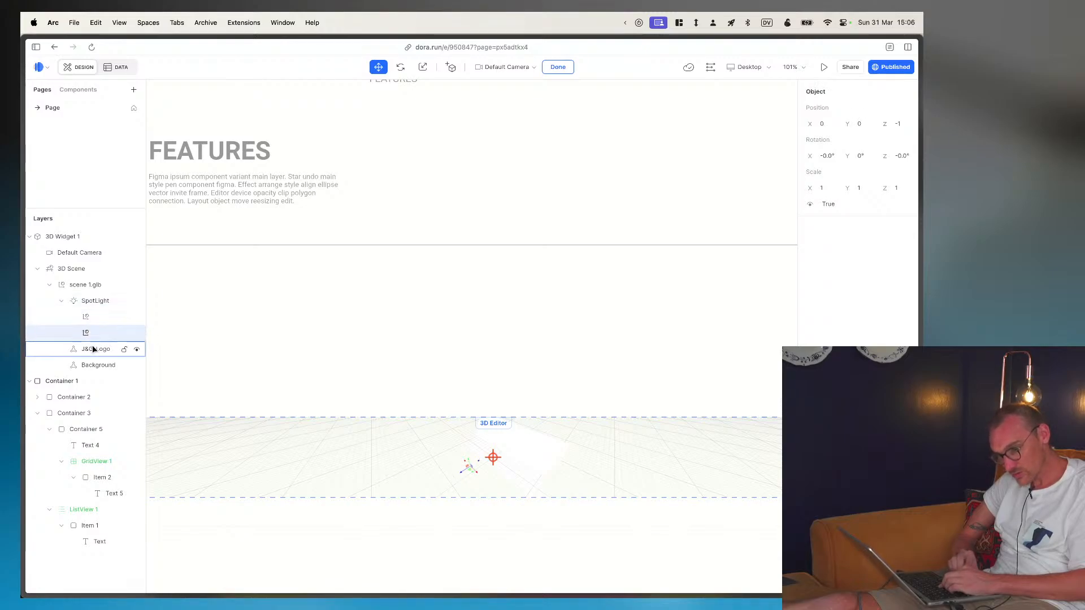
{"action": "left_click", "coordinate": [93, 350]}
{"action": "left_click", "coordinate": [96, 364]}
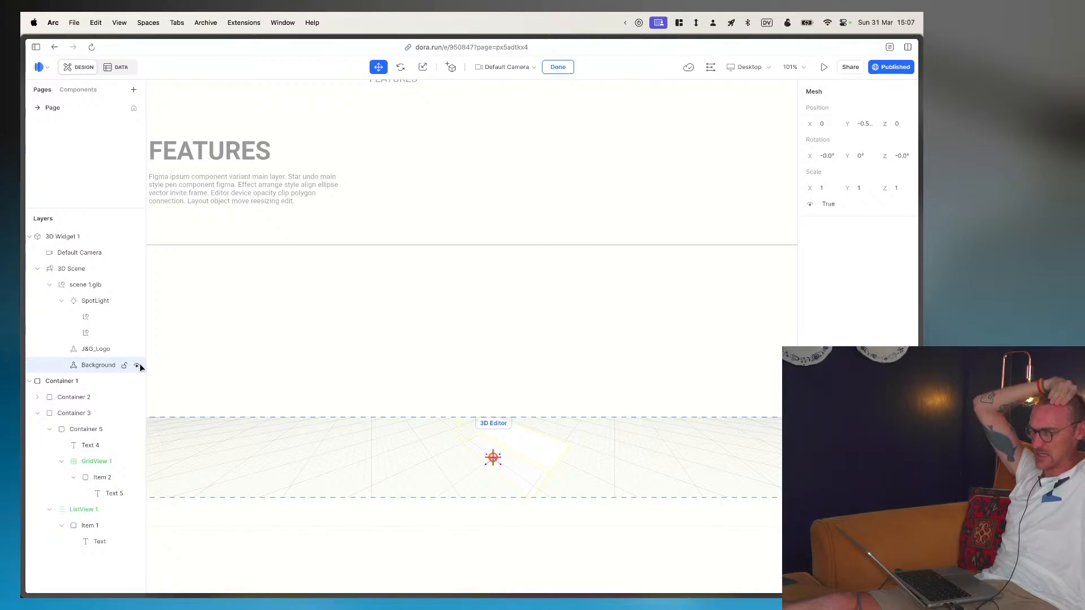
{"action": "key", "text": "super+Tab"}
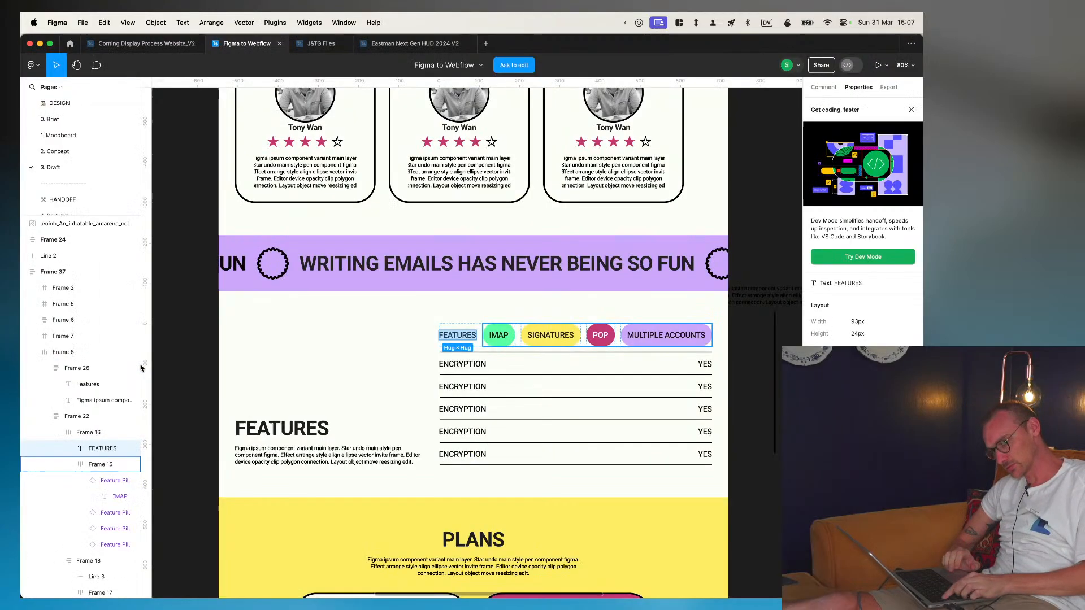
{"action": "key", "text": "super+Tab"}
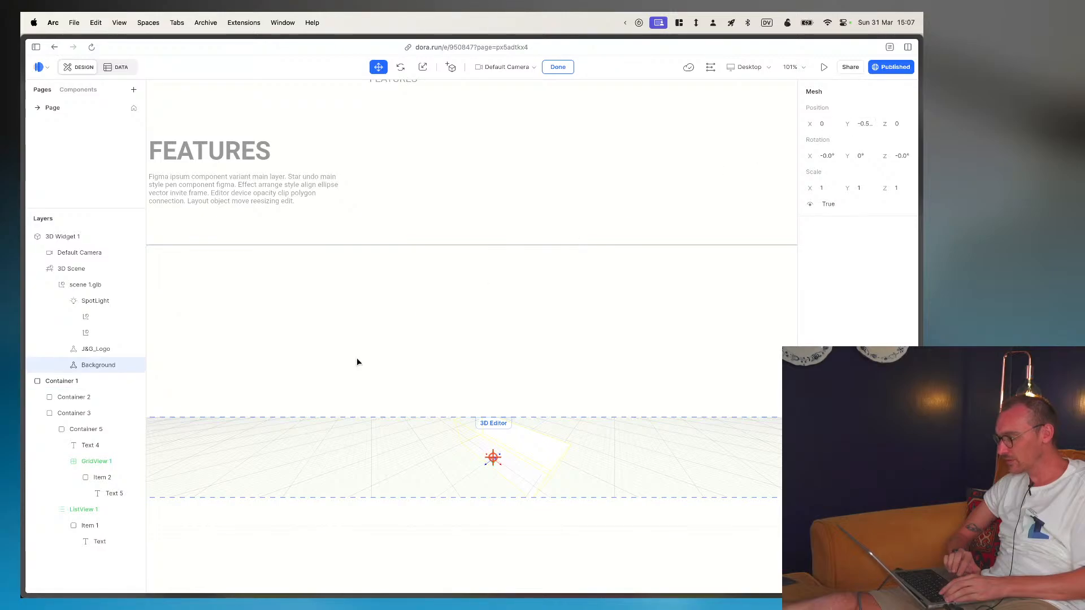
- Toggle the visibility of the J&G_Logo mesh and check the Background mesh and SpotLight of the imported model
{"action": "left_click", "coordinate": [86, 350]}
{"action": "left_click", "coordinate": [137, 351]}
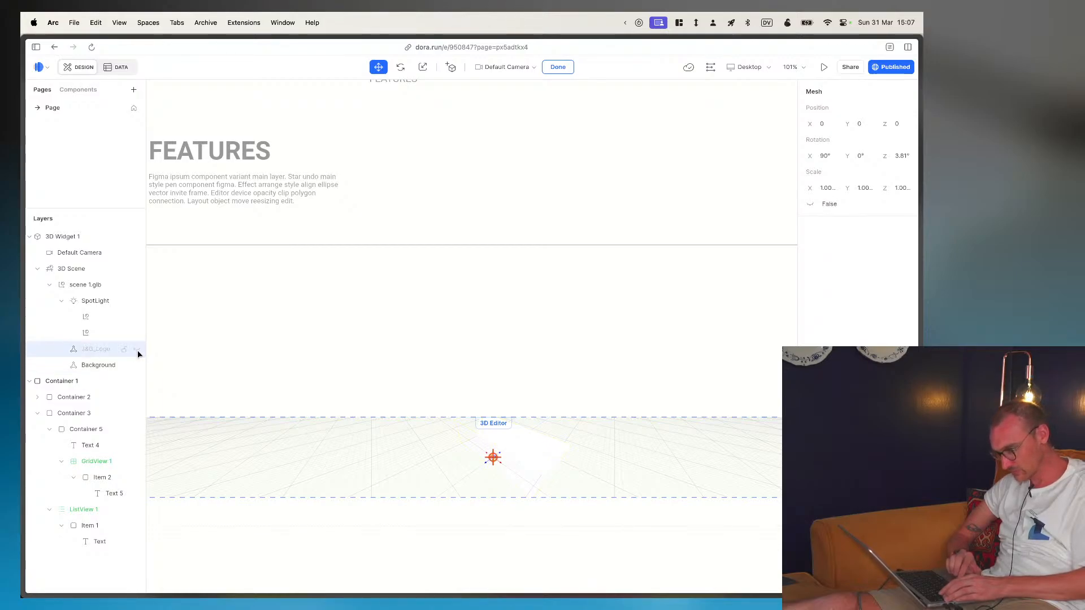
{"action": "left_click", "coordinate": [73, 365]}
{"action": "left_click", "coordinate": [73, 302]}
- Move the whole scene 1.glb group along the Z axis to about 2.23
{"action": "left_click", "coordinate": [73, 287]}
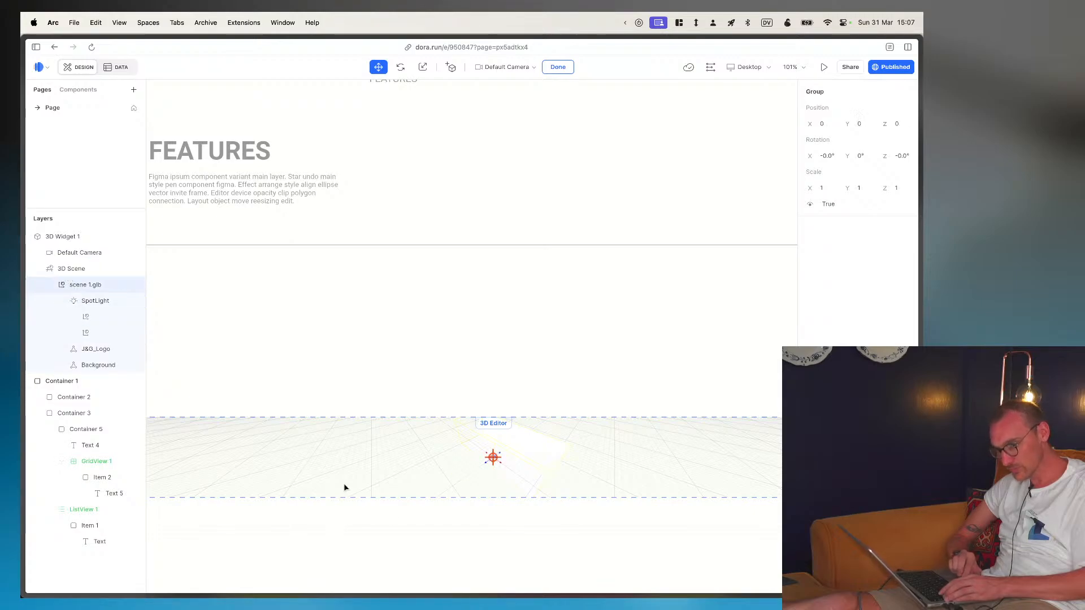
{"action": "left_click_drag", "start_coordinate": [485, 462], "coordinate": [492, 490]}
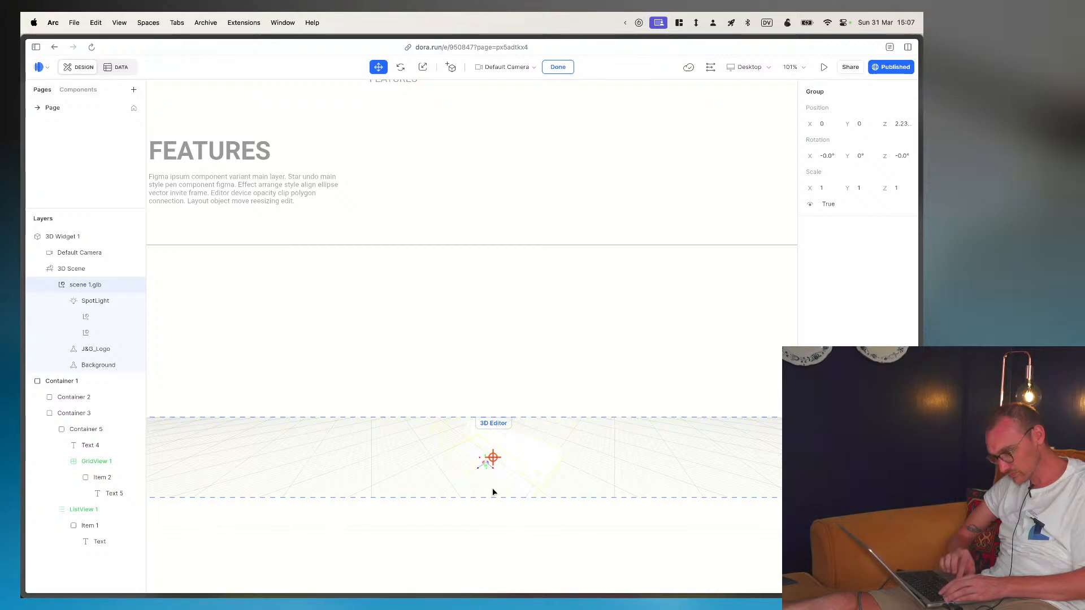
- Look at the published page below the FEATURES section and return to the Dora editor
{"action": "key", "text": "ctrl+Tab"}
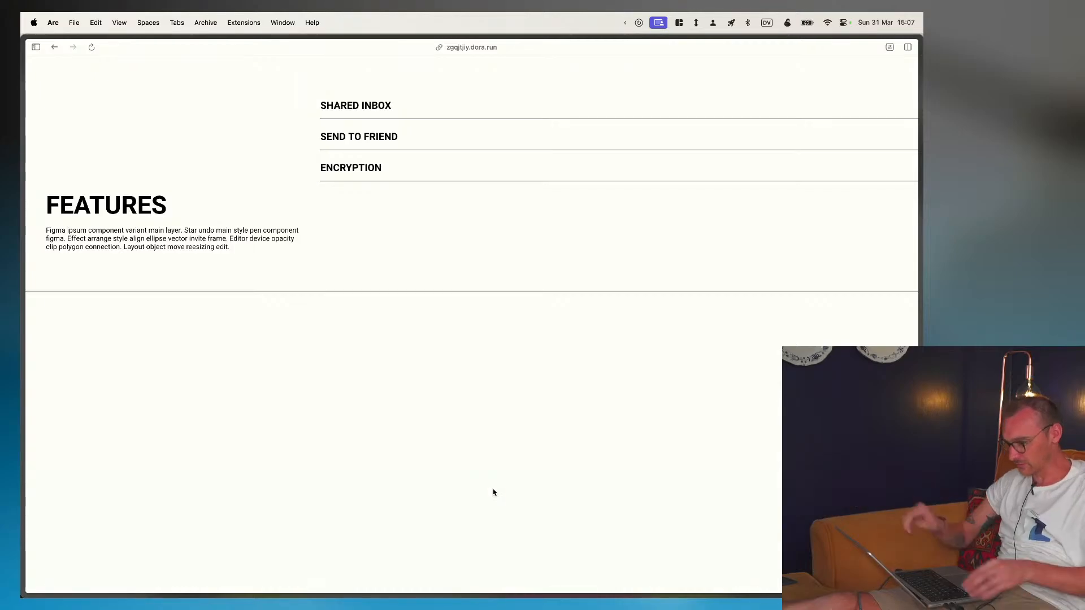
{"action": "scroll", "coordinate": [494, 491], "scroll_direction": "down", "scroll_amount": 1}
{"action": "mouse_move", "coordinate": [22, 360]}
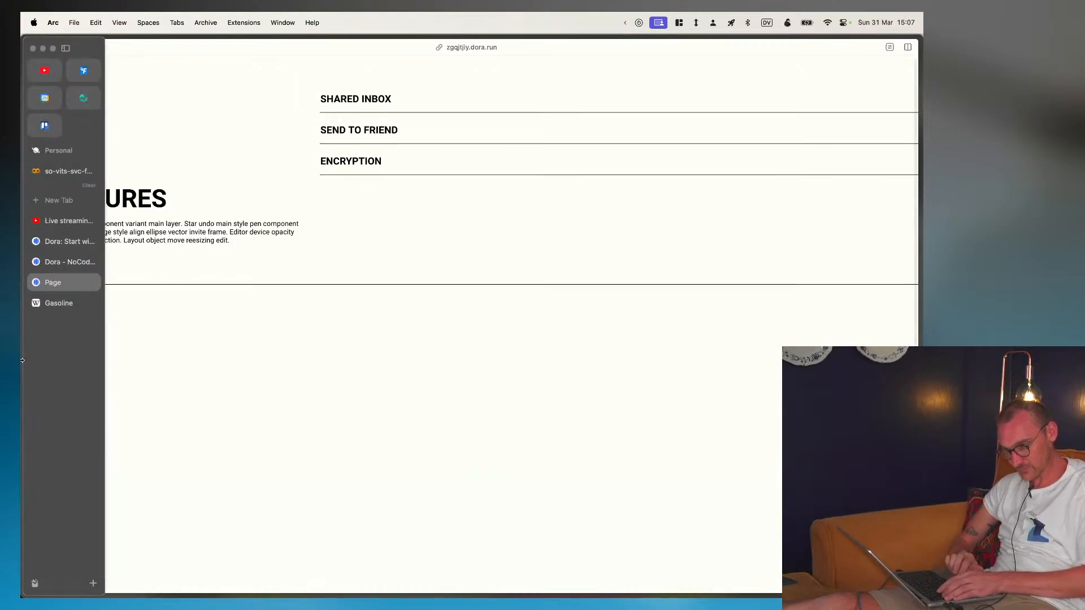
{"action": "left_click", "coordinate": [68, 263]}
- Leave the 3D editor and set the 3D widget's height to fill the available space
{"action": "scroll", "coordinate": [671, 398], "scroll_direction": "down", "scroll_amount": 5}
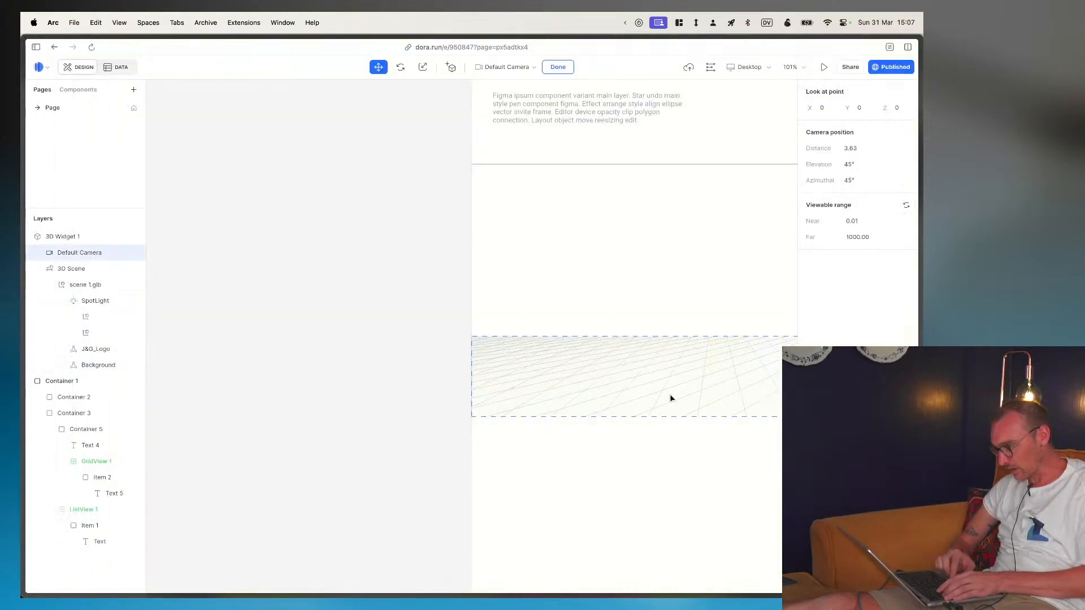
{"action": "key", "text": "Escape"}
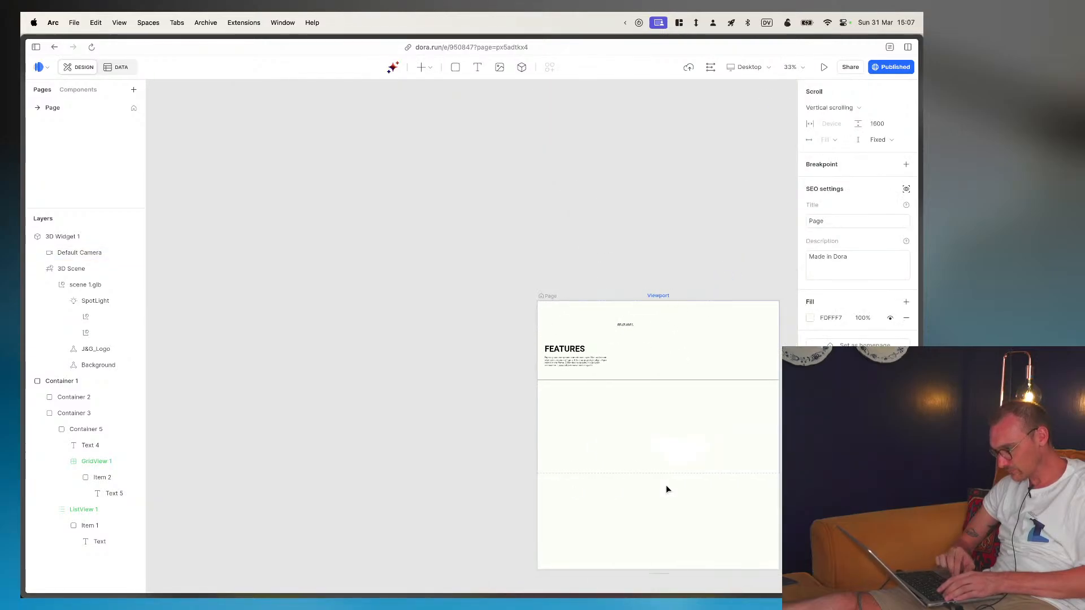
{"action": "left_click", "coordinate": [583, 425]}
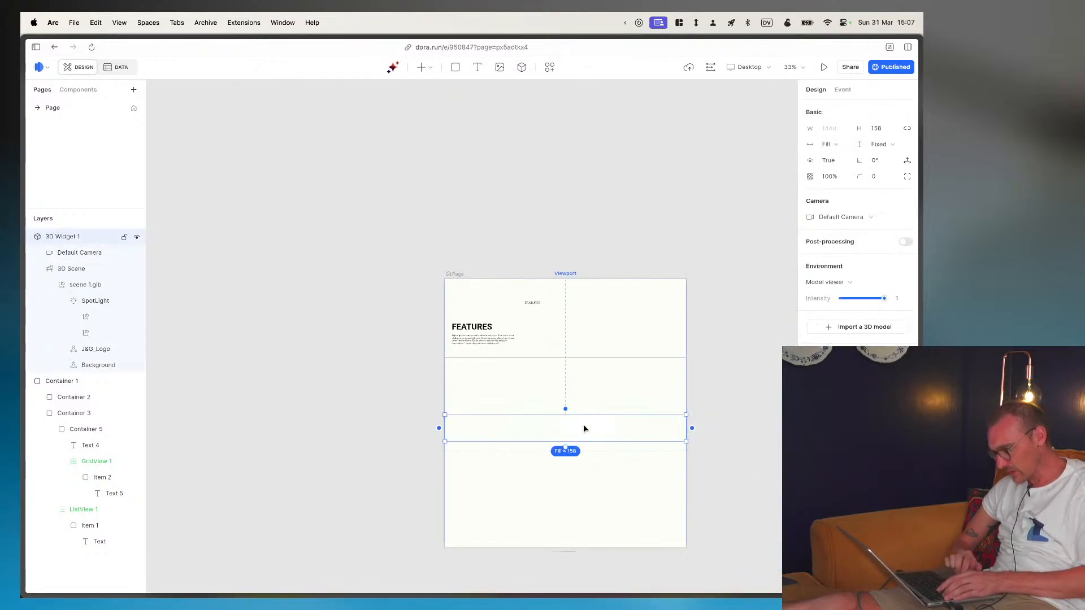
{"action": "left_click", "coordinate": [889, 146]}
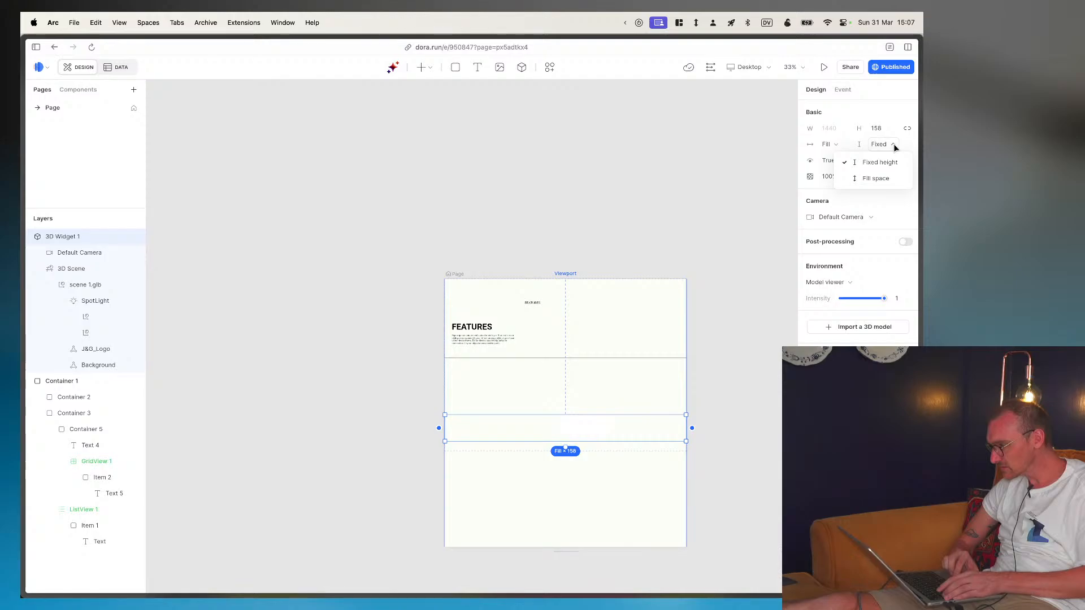
{"action": "left_click", "coordinate": [882, 175]}
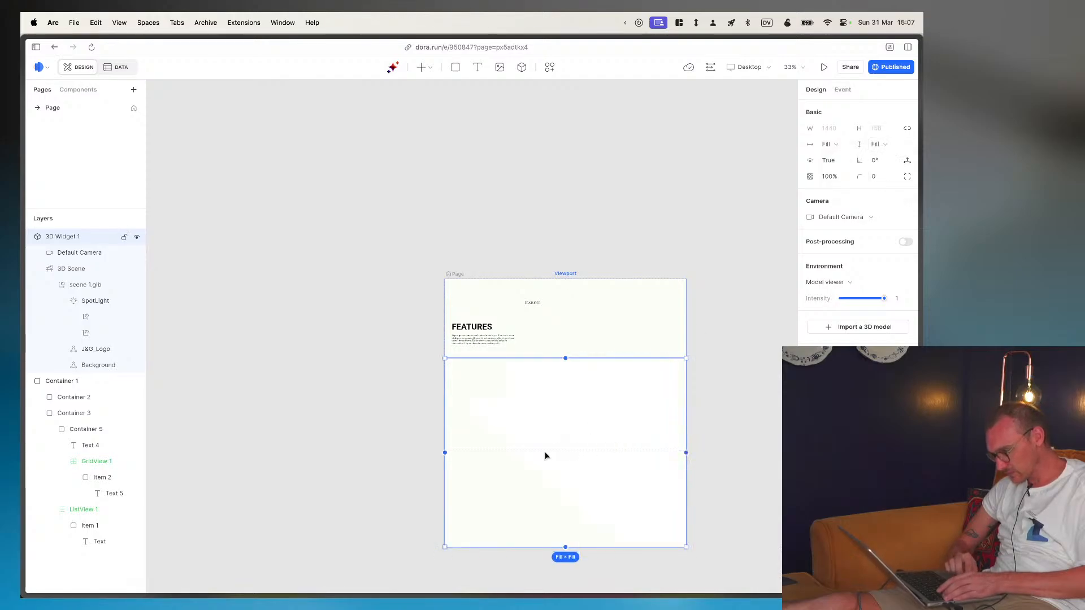
- Try to import the model scene.glb into the 3D widget and dismiss the upgrade offer
{"action": "left_click", "coordinate": [70, 253]}
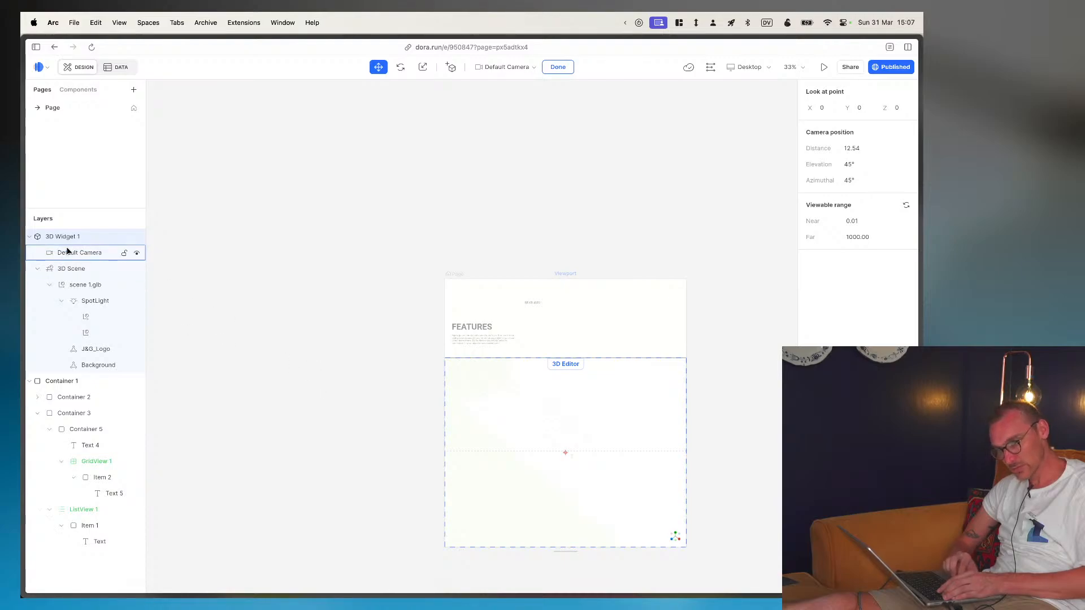
{"action": "left_click", "coordinate": [71, 269]}
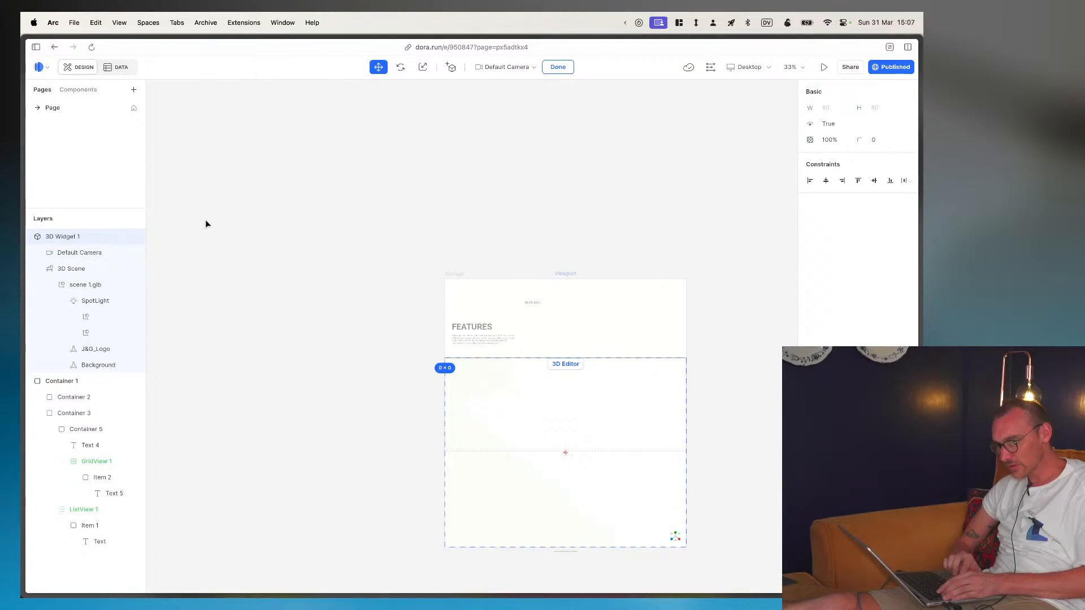
{"action": "left_click", "coordinate": [63, 237]}
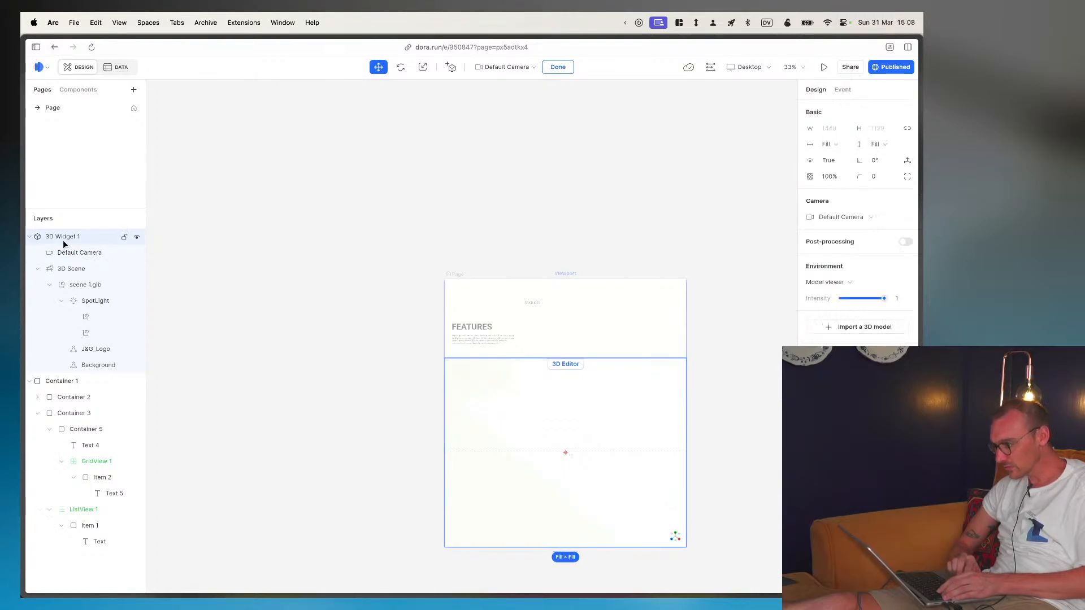
{"action": "left_click", "coordinate": [859, 328]}
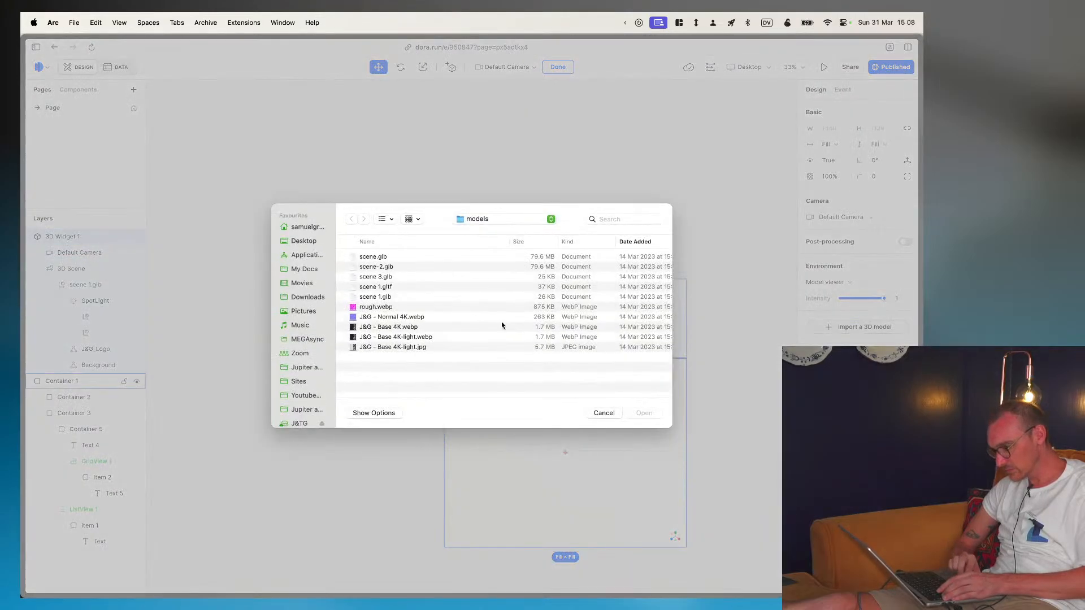
{"action": "left_click", "coordinate": [373, 258]}
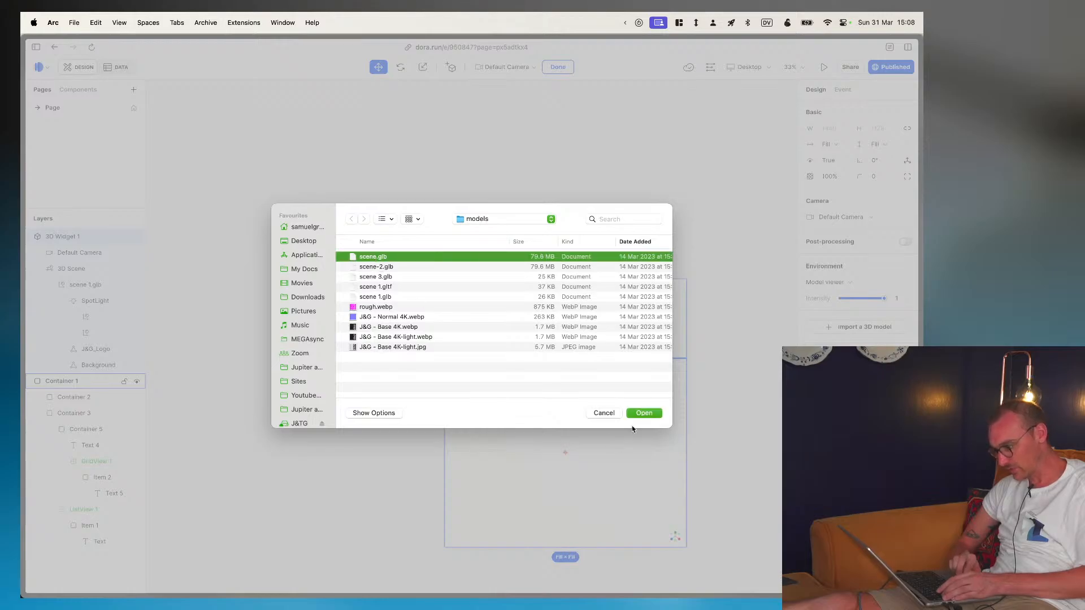
{"action": "left_click", "coordinate": [643, 413]}
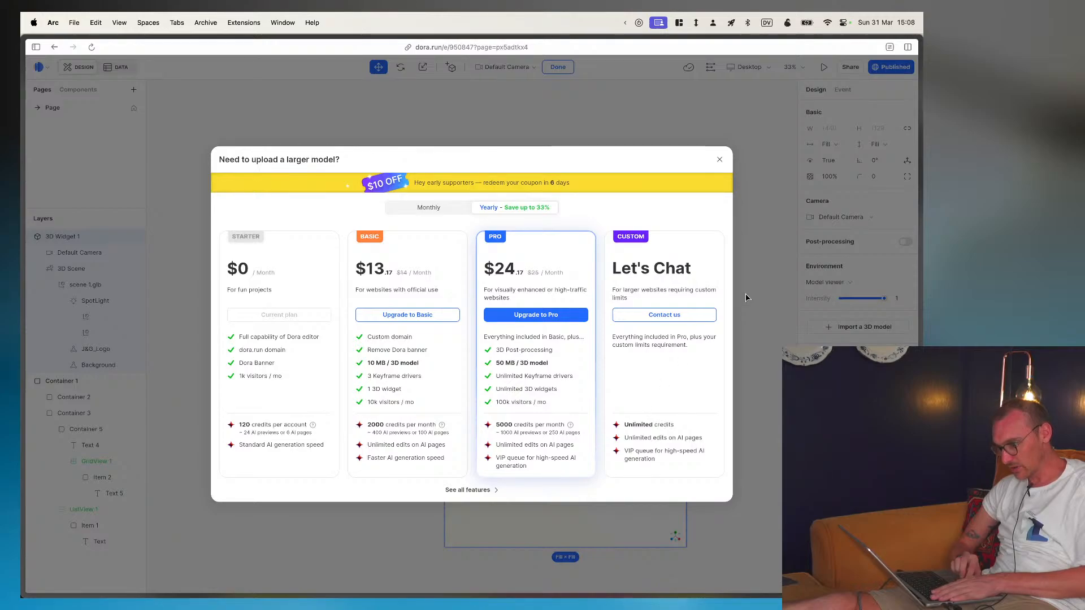
{"action": "left_click", "coordinate": [719, 160]}
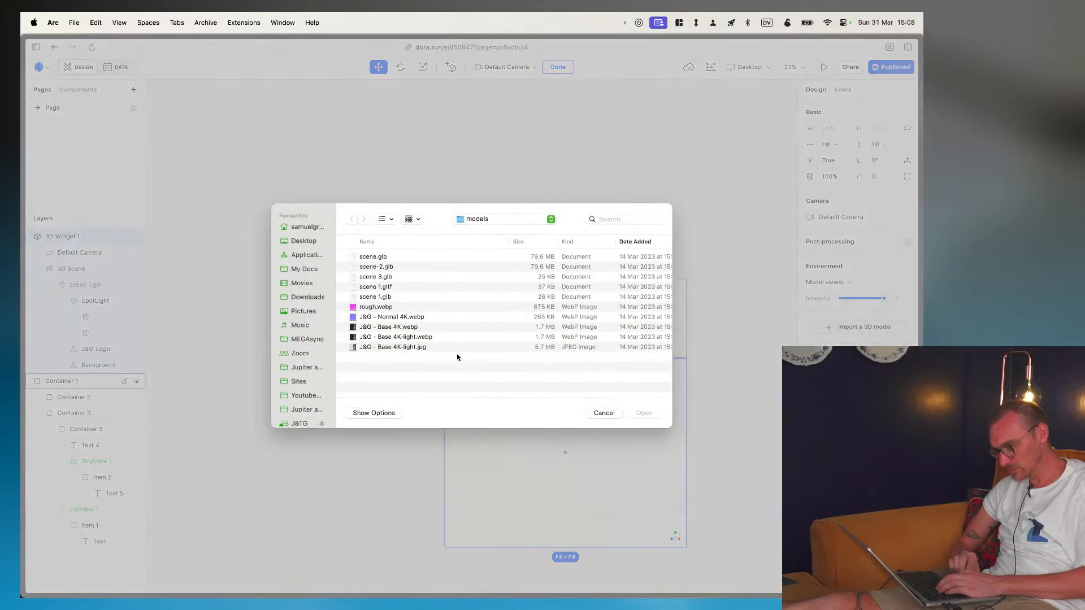
- Import the model scene 1.gltf into the 3D widget and try to move it along the Z axis
{"action": "left_click", "coordinate": [372, 287]}
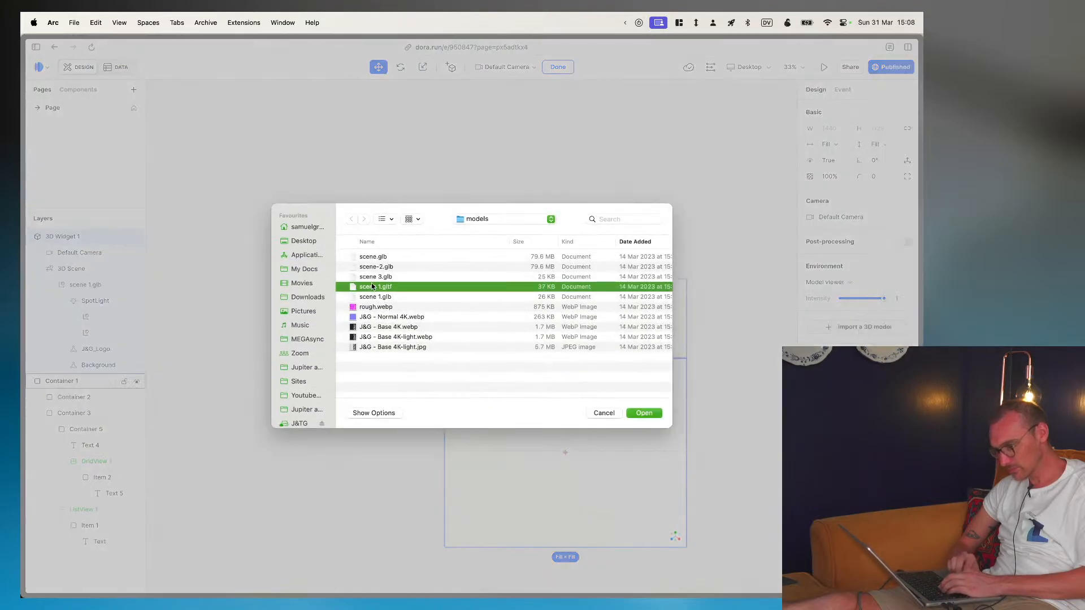
{"action": "left_click", "coordinate": [645, 413]}
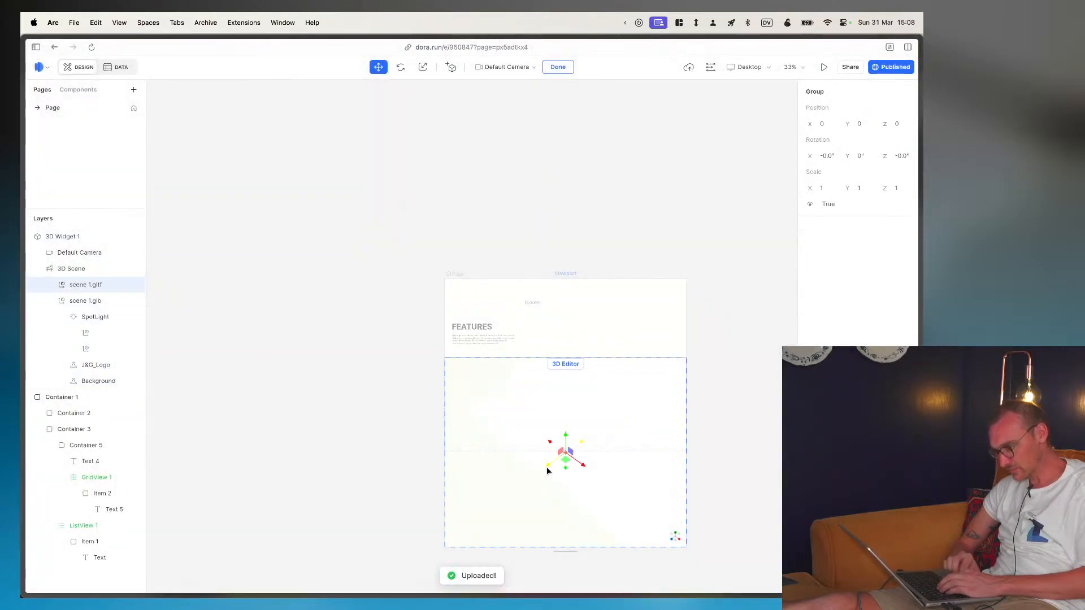
{"action": "left_click_drag", "start_coordinate": [547, 468], "coordinate": [522, 491]}
- Check the page at its dora.run address, close the extra page tab and return to the editor
{"action": "key", "text": "ctrl+Tab"}
{"action": "key", "text": "super+r"}
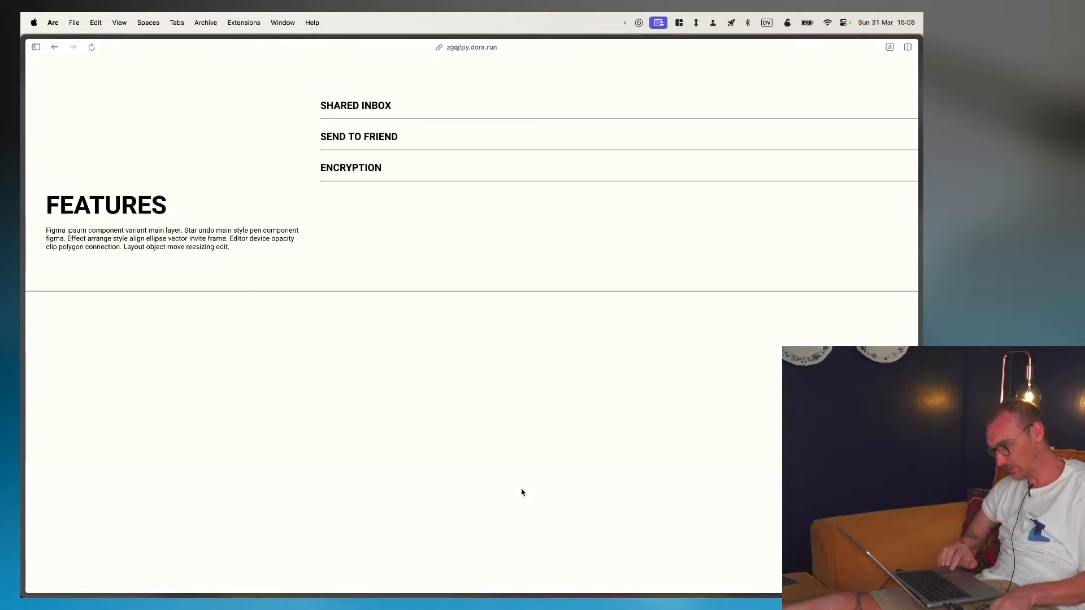
{"action": "mouse_move", "coordinate": [23, 282]}
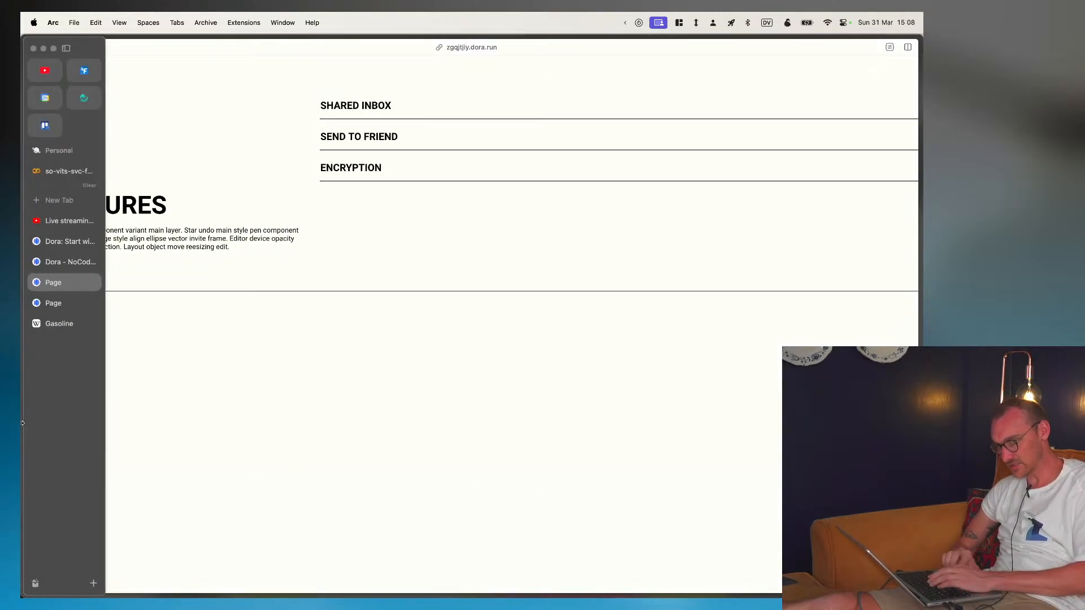
{"action": "left_click", "coordinate": [92, 284]}
{"action": "left_click", "coordinate": [93, 283]}
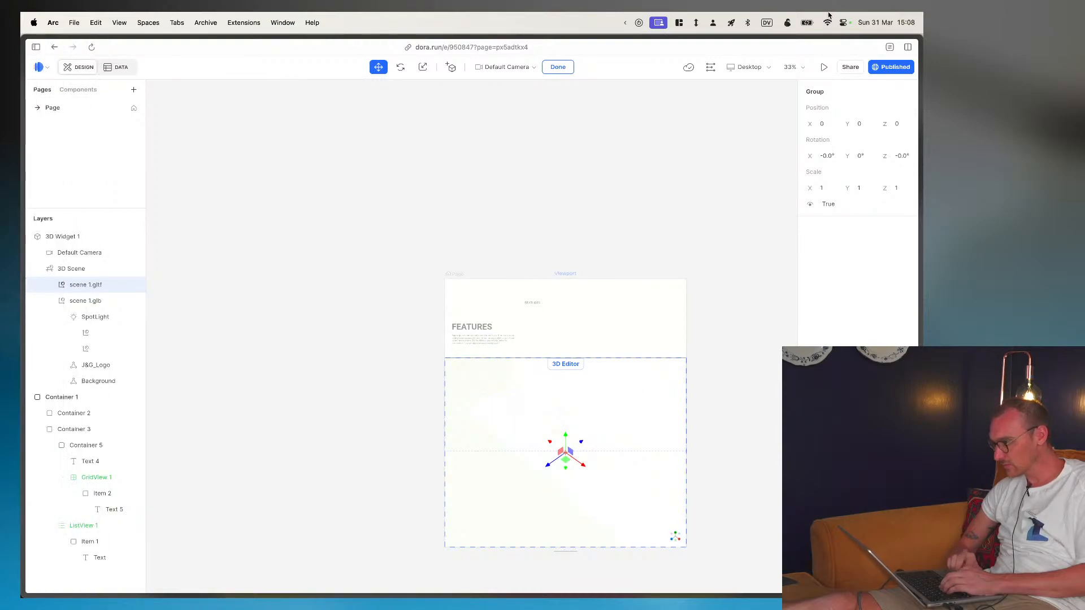
- Check the site's publishing details and the editor's Edit commands
{"action": "left_click", "coordinate": [884, 72]}
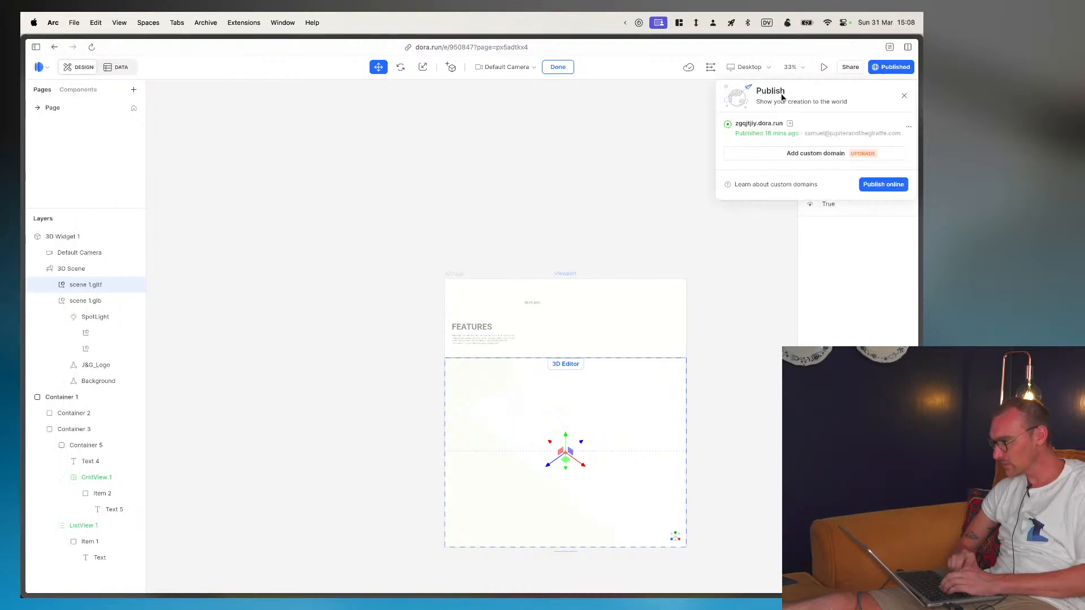
{"action": "left_click", "coordinate": [608, 233]}
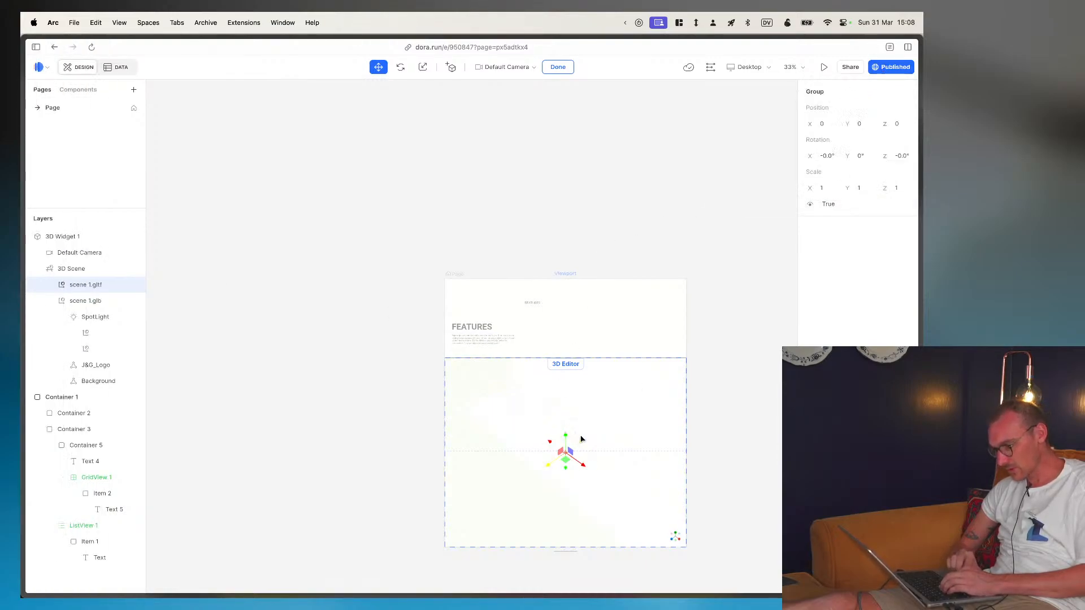
{"action": "left_click", "coordinate": [41, 67]}
{"action": "mouse_move", "coordinate": [64, 111]}
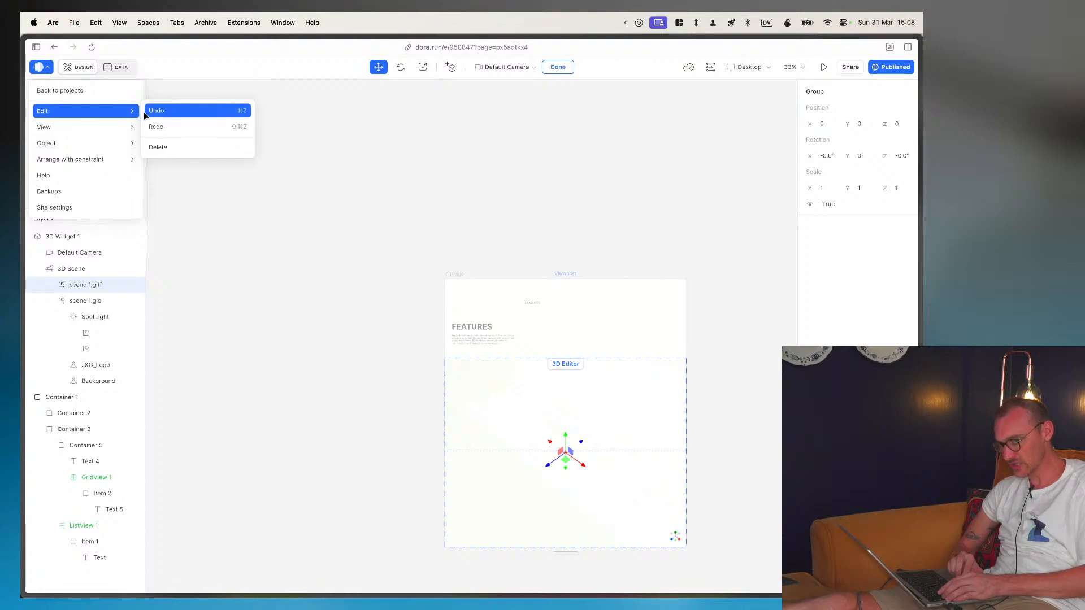
{"action": "left_click", "coordinate": [196, 148]}
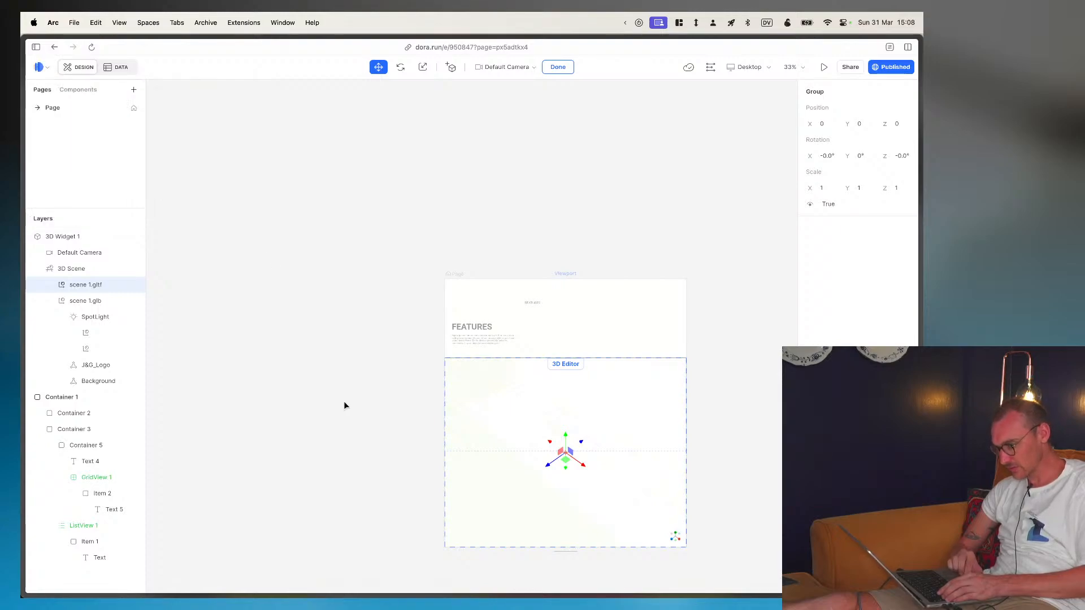
- Bring the Default Camera in to a distance of about 1.85 and try moving the model along the X axis
{"action": "left_click", "coordinate": [587, 481]}
{"action": "scroll", "coordinate": [588, 481], "scroll_direction": "up", "scroll_amount": 5}
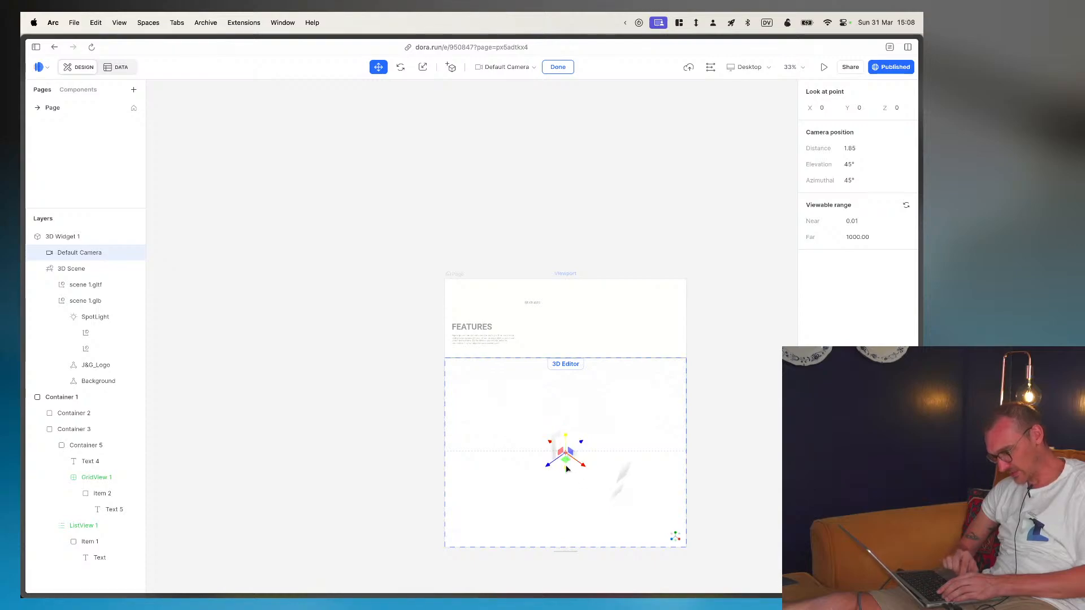
{"action": "left_click_drag", "start_coordinate": [576, 464], "coordinate": [478, 428]}
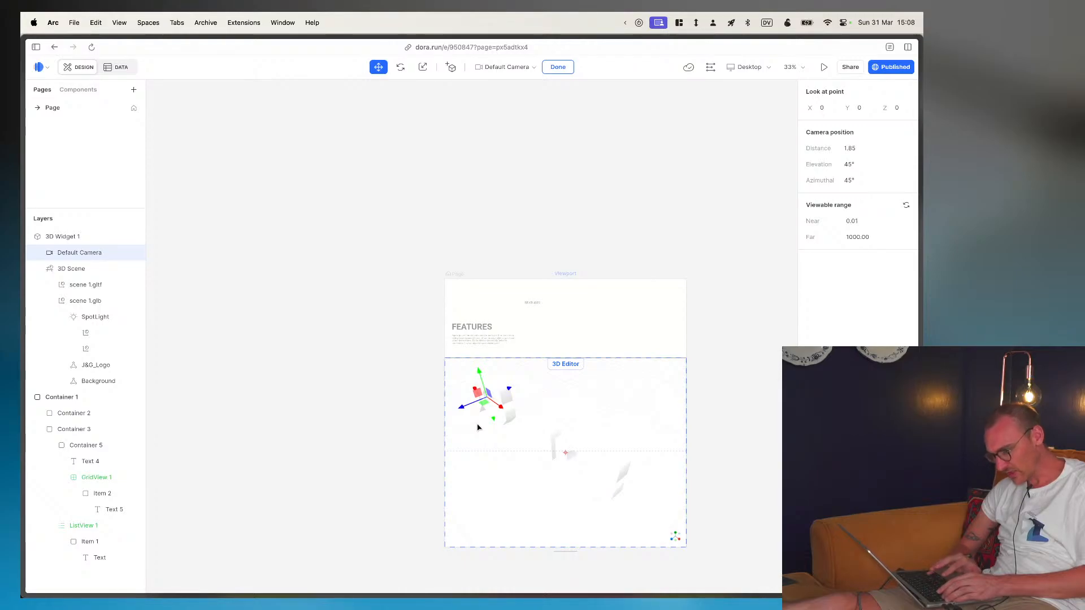
- Reload the published page to check the 3D widget and go back to the 3D editor
{"action": "key", "text": "ctrl+Tab"}
{"action": "key", "text": "super+r"}
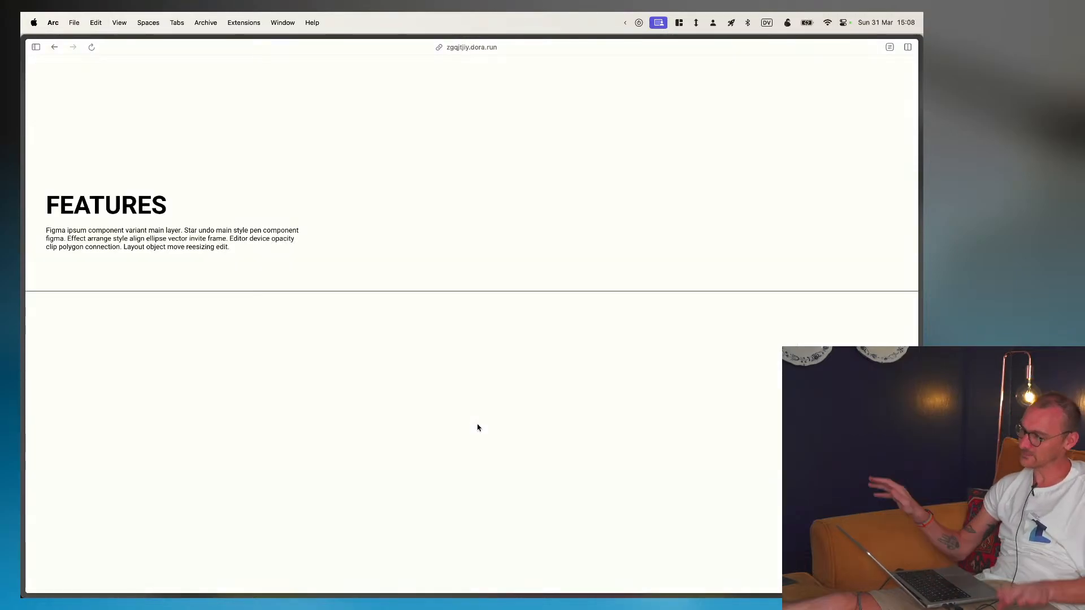
{"action": "key", "text": "ctrl+Tab"}
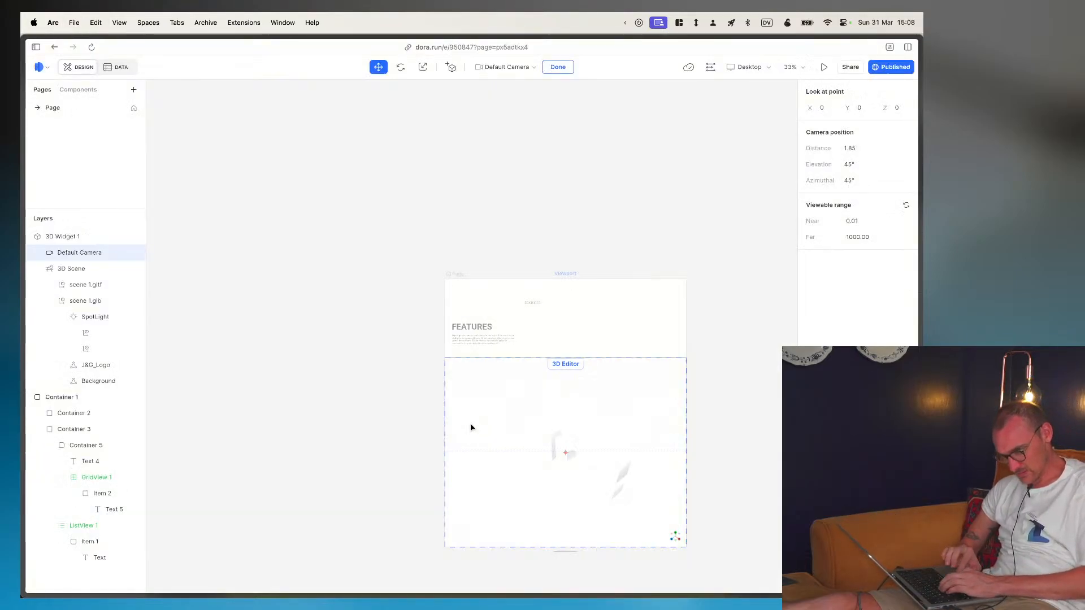
- Move the J&G_Logo mesh of scene 1.glb along the X axis to about -1.2
{"action": "left_click", "coordinate": [82, 366]}
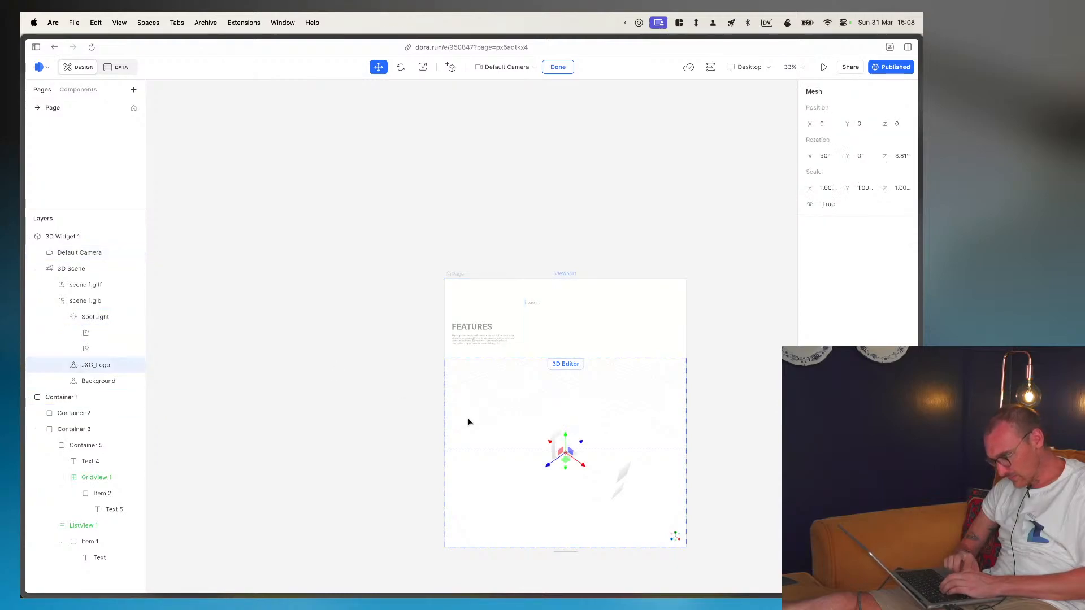
{"action": "left_click_drag", "start_coordinate": [580, 465], "coordinate": [503, 420]}
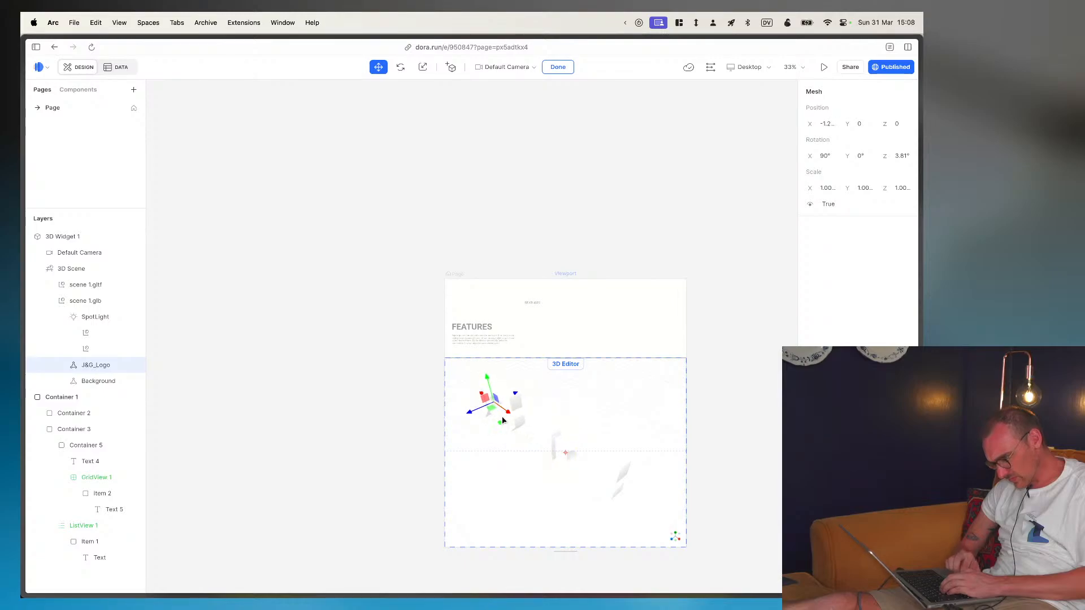
- Delete the scene 1.gltf group from the 3D scene, keeping scene 1.glb
{"action": "left_click", "coordinate": [616, 470]}
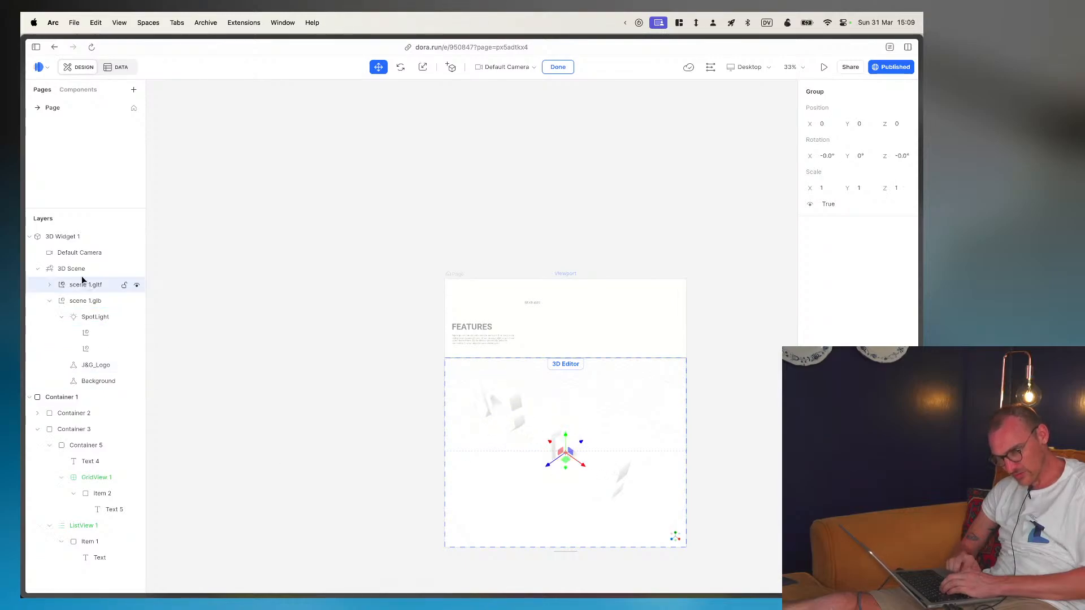
{"action": "left_click", "coordinate": [84, 301]}
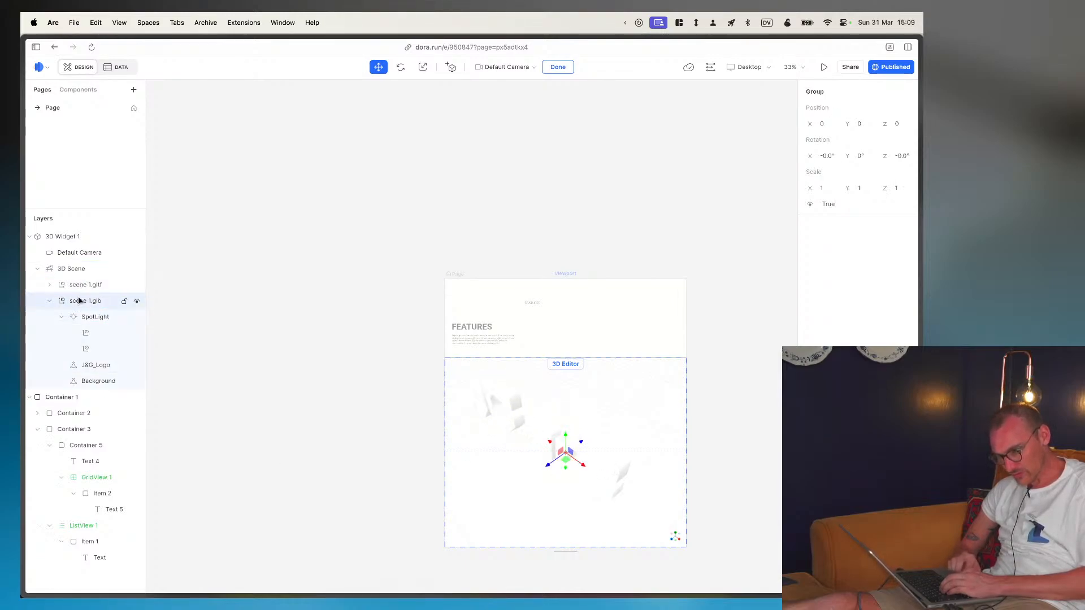
{"action": "key", "text": "BackSpace"}
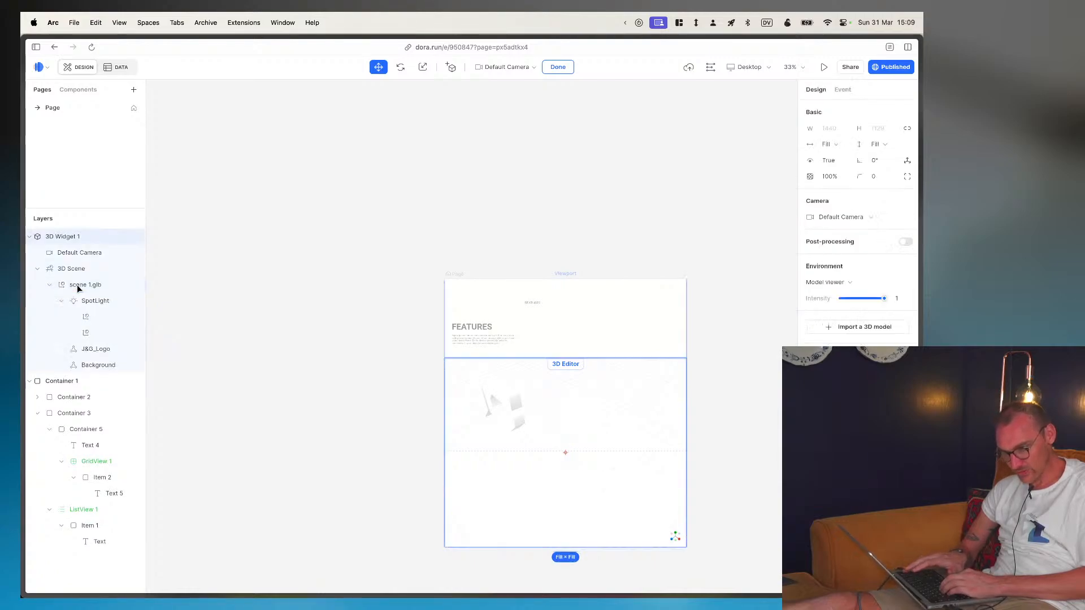
- Move the J&G_Logo mesh back towards the centre along the X axis to about -0.1
{"action": "left_click", "coordinate": [76, 285]}
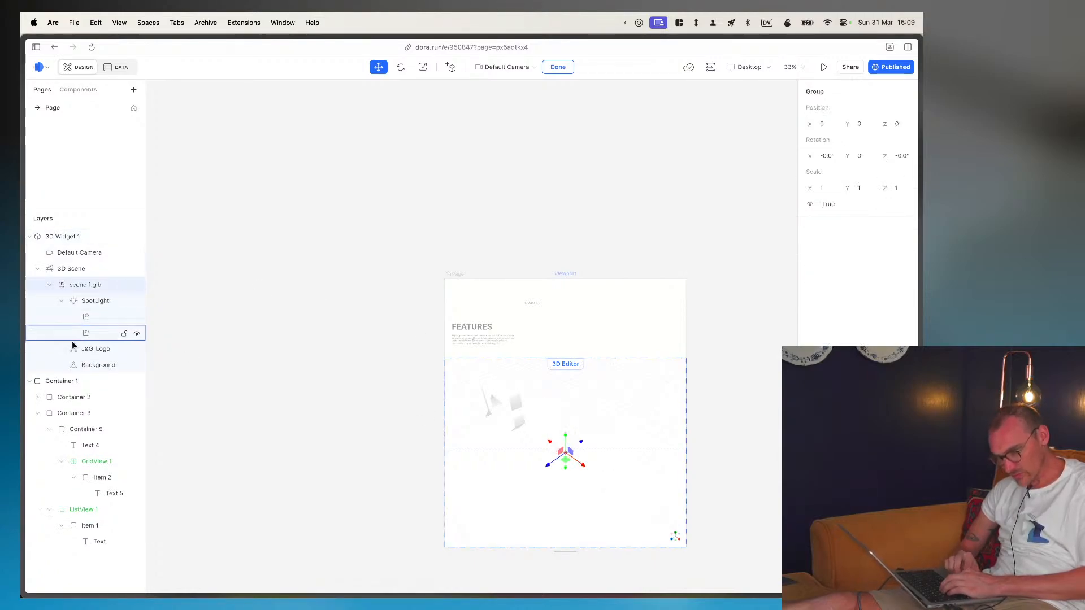
{"action": "left_click", "coordinate": [93, 364]}
{"action": "left_click", "coordinate": [90, 348]}
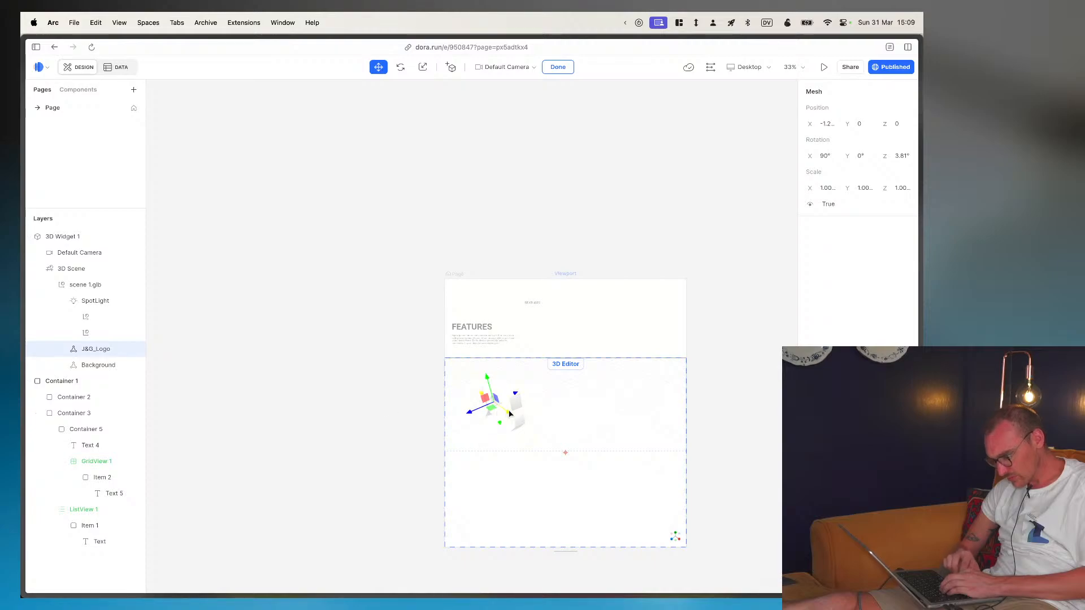
{"action": "left_click_drag", "start_coordinate": [508, 415], "coordinate": [576, 453]}
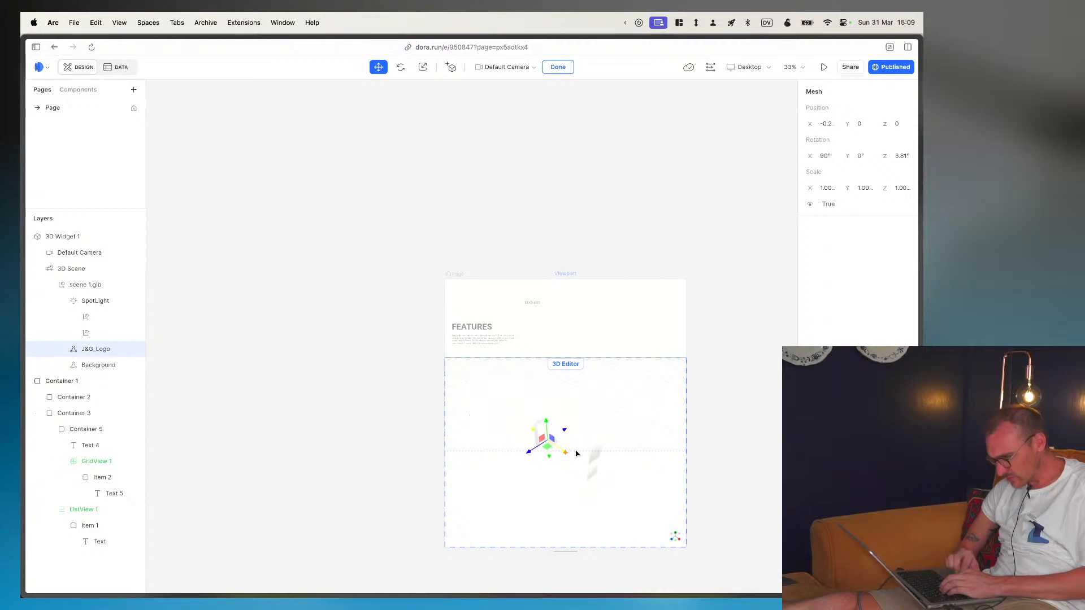
- Open the page's scroll drivers timeline and add a J&G_Logo keyframe at scroll position -100 VH
{"action": "left_click", "coordinate": [710, 67]}
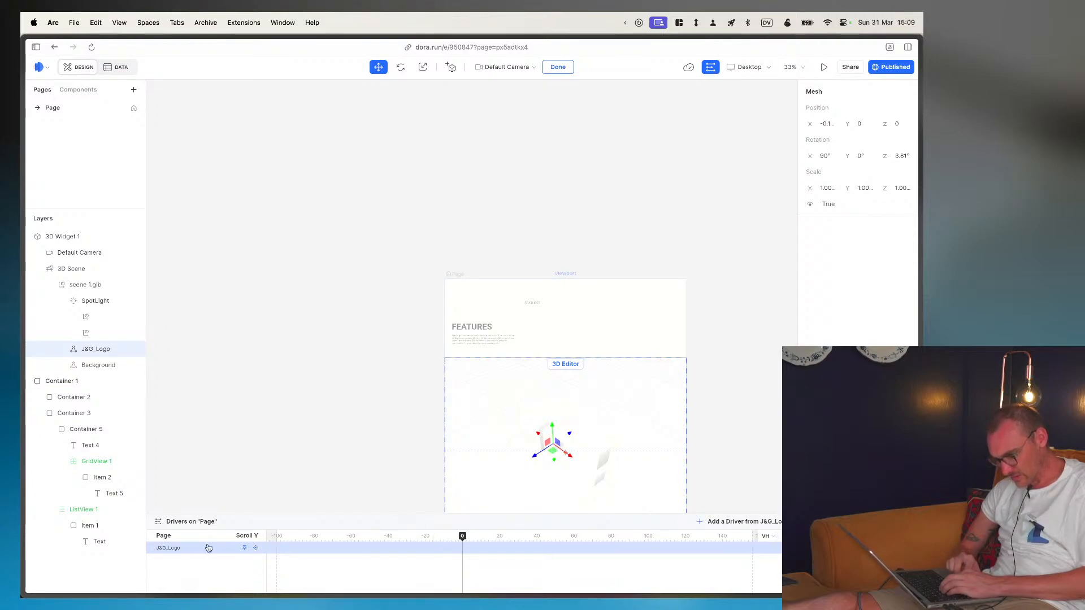
{"action": "left_click_drag", "start_coordinate": [340, 536], "coordinate": [262, 537]}
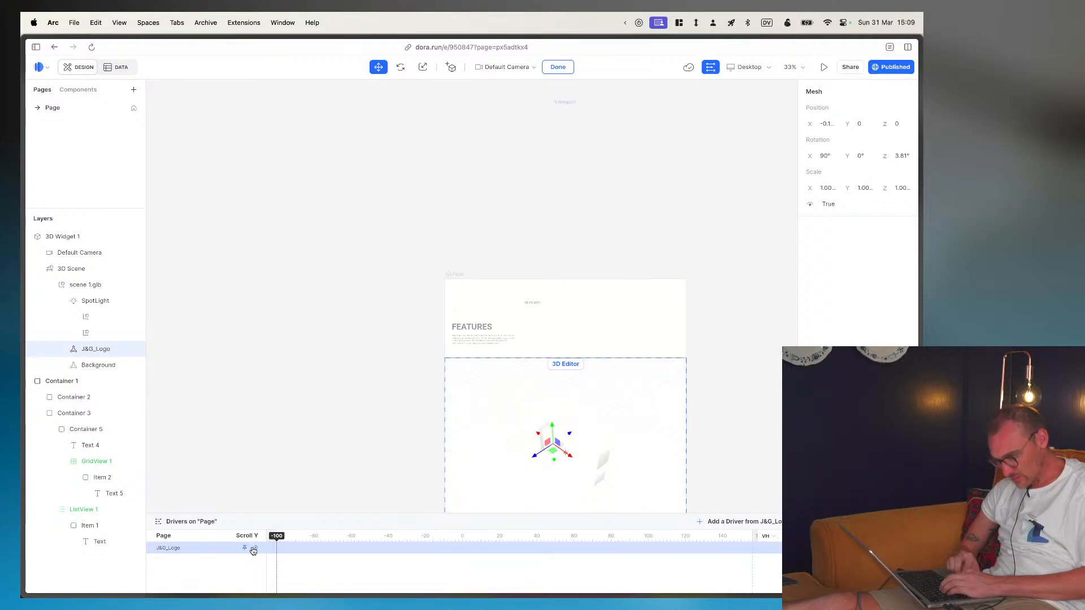
{"action": "left_click", "coordinate": [255, 549]}
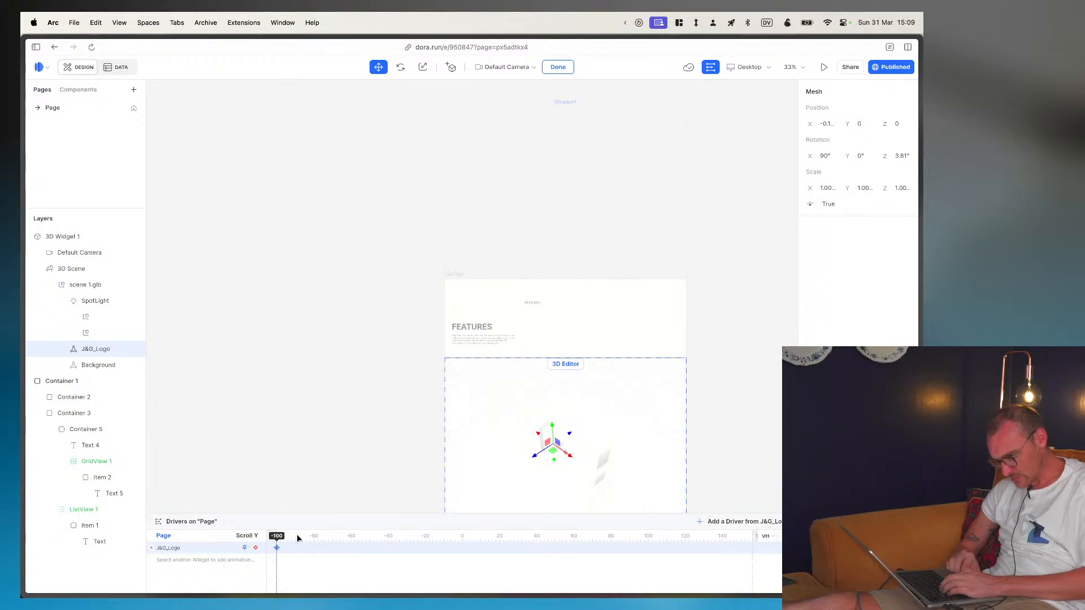
- Add a second J&G_Logo keyframe at scroll position 0, keeping the timeline unit at VH
{"action": "left_click_drag", "start_coordinate": [297, 534], "coordinate": [720, 565]}
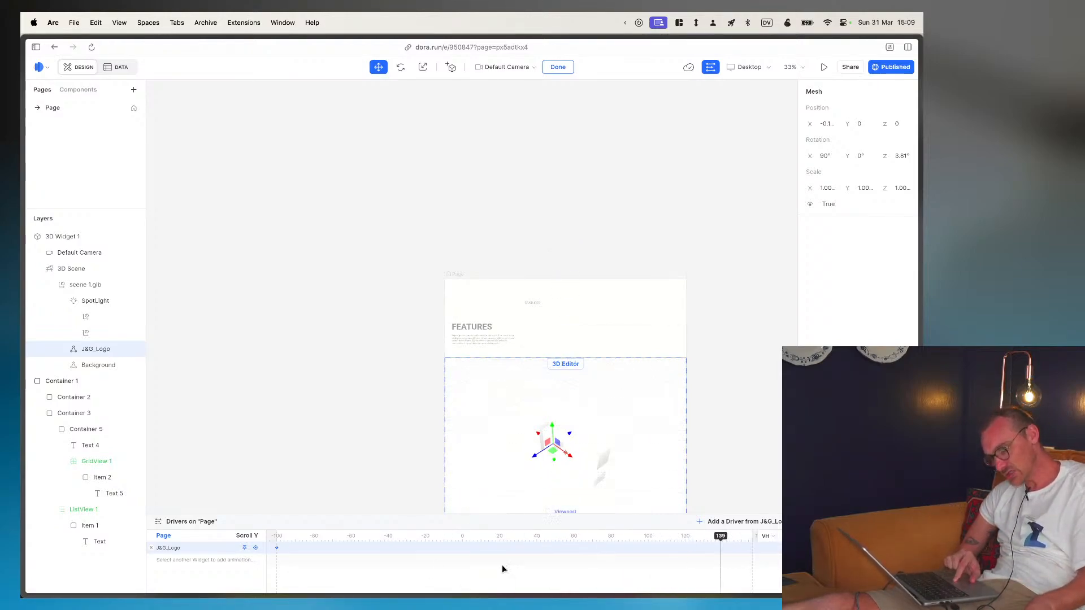
{"action": "left_click_drag", "start_coordinate": [503, 565], "coordinate": [264, 534]}
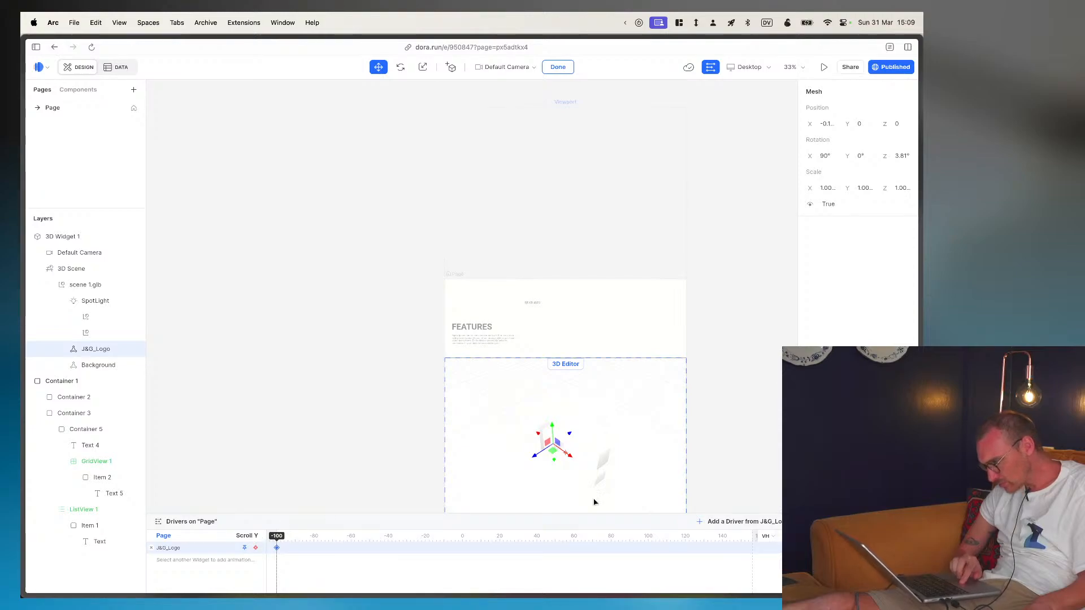
{"action": "left_click", "coordinate": [767, 536]}
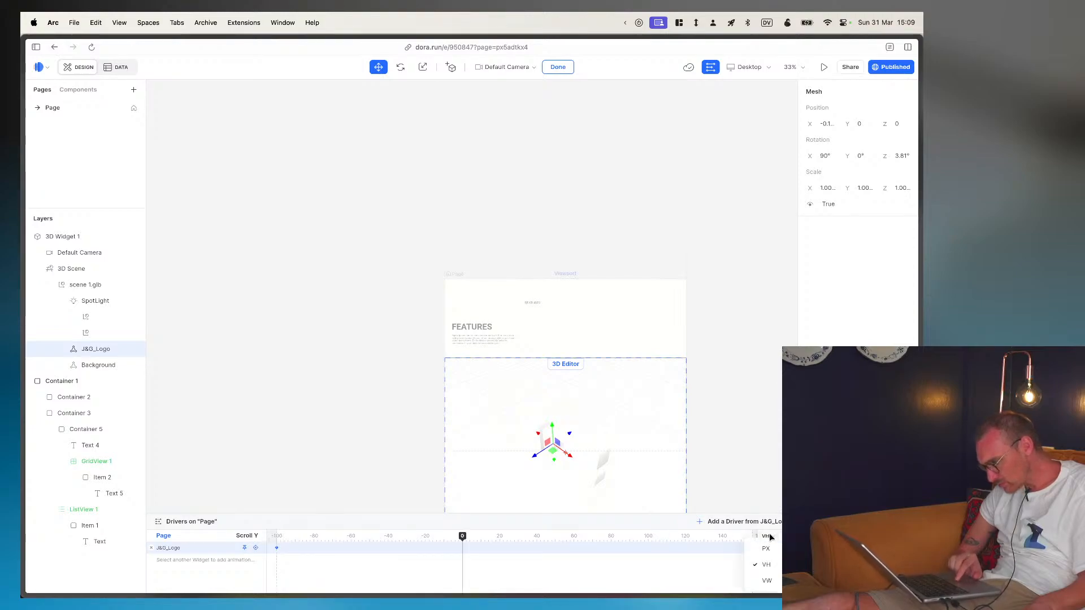
{"action": "left_click", "coordinate": [768, 565]}
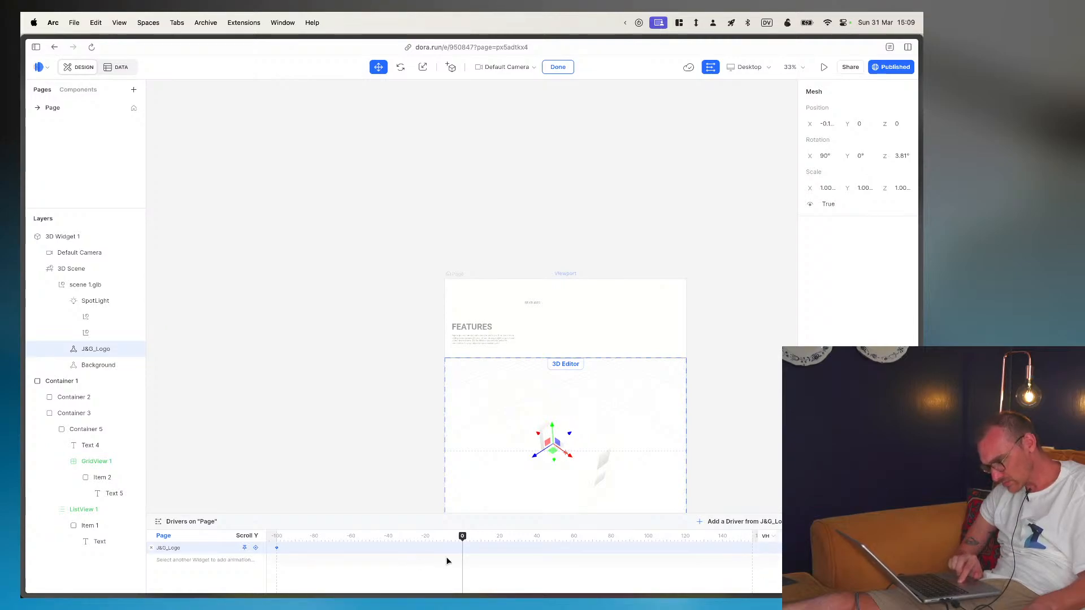
{"action": "left_click", "coordinate": [254, 548]}
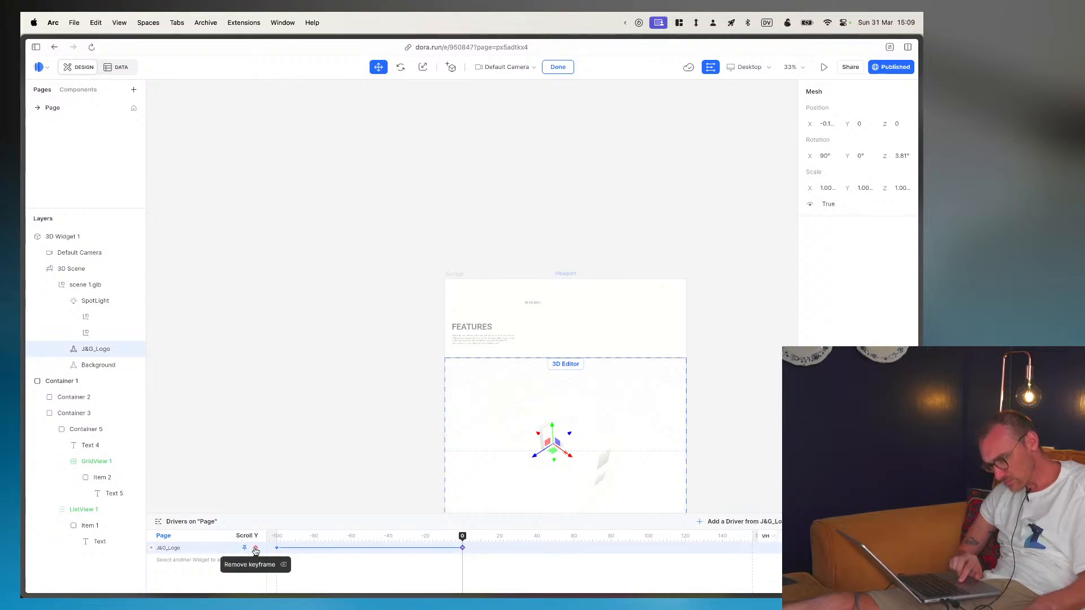
- Move J&G_Logo along the X axis to about -1.0 at the 0 keyframe and scrub the timeline to preview the movement
{"action": "left_click_drag", "start_coordinate": [569, 459], "coordinate": [505, 427]}
{"action": "left_click_drag", "start_coordinate": [453, 544], "coordinate": [148, 523]}
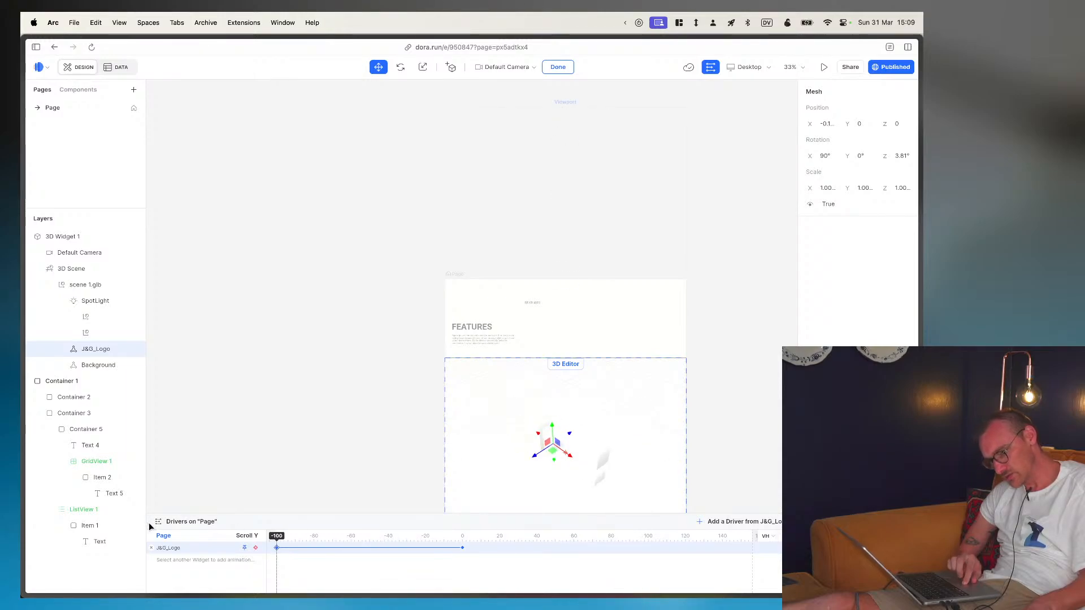
{"action": "left_click", "coordinate": [461, 538]}
{"action": "left_click_drag", "start_coordinate": [460, 536], "coordinate": [462, 537]}
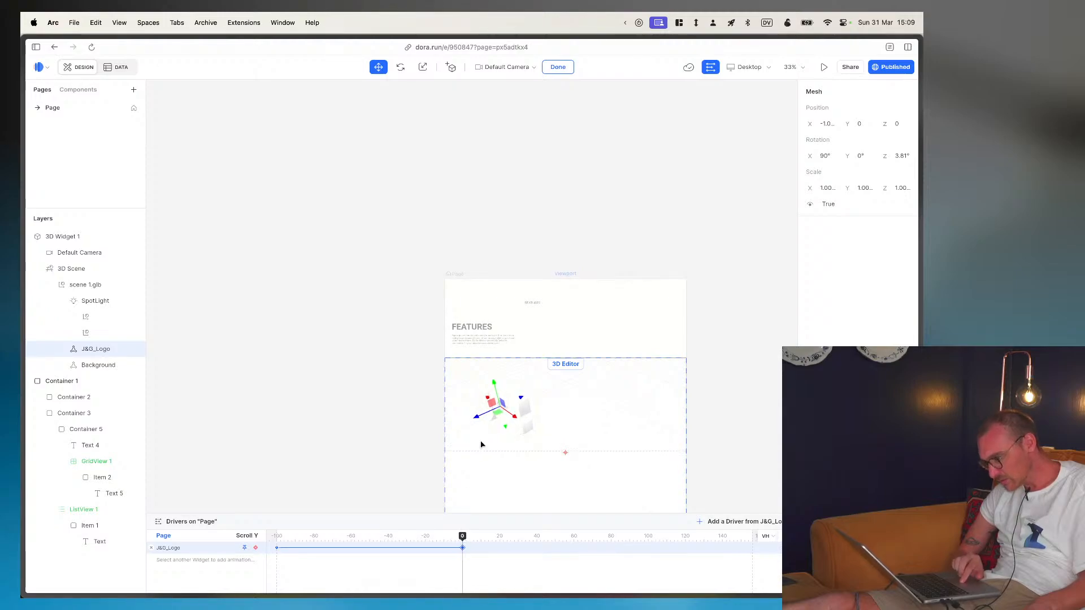
- At the 0 keyframe, move J&G_Logo to about Y -1.16, Z -0.6, scale it to about X 225, Y 149, and preview the animation back to -100
{"action": "left_click_drag", "start_coordinate": [490, 400], "coordinate": [569, 439]}
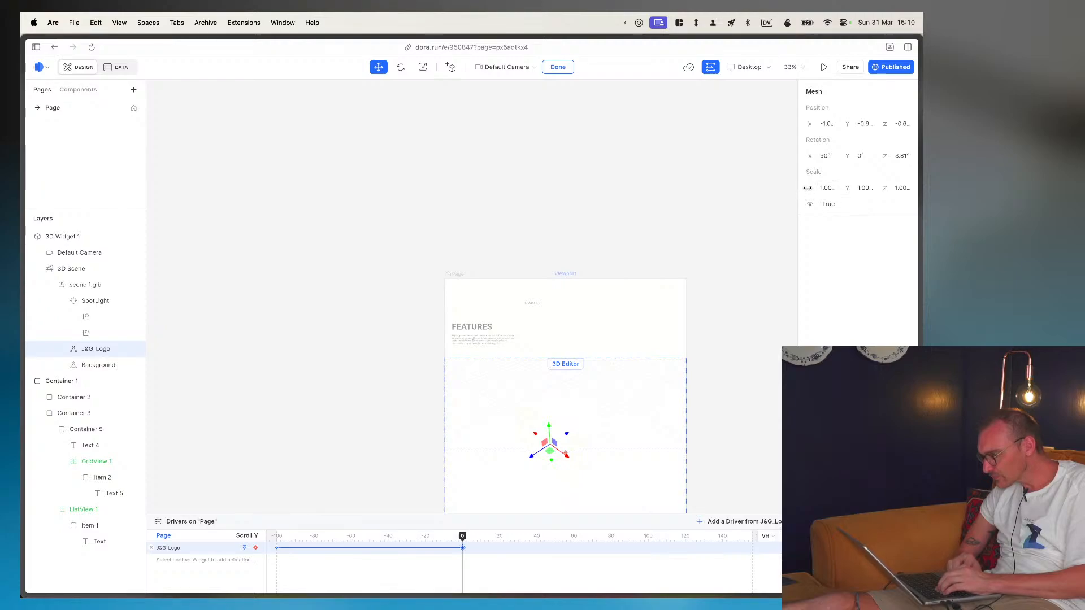
{"action": "left_click_drag", "start_coordinate": [813, 188], "coordinate": [922, 202]}
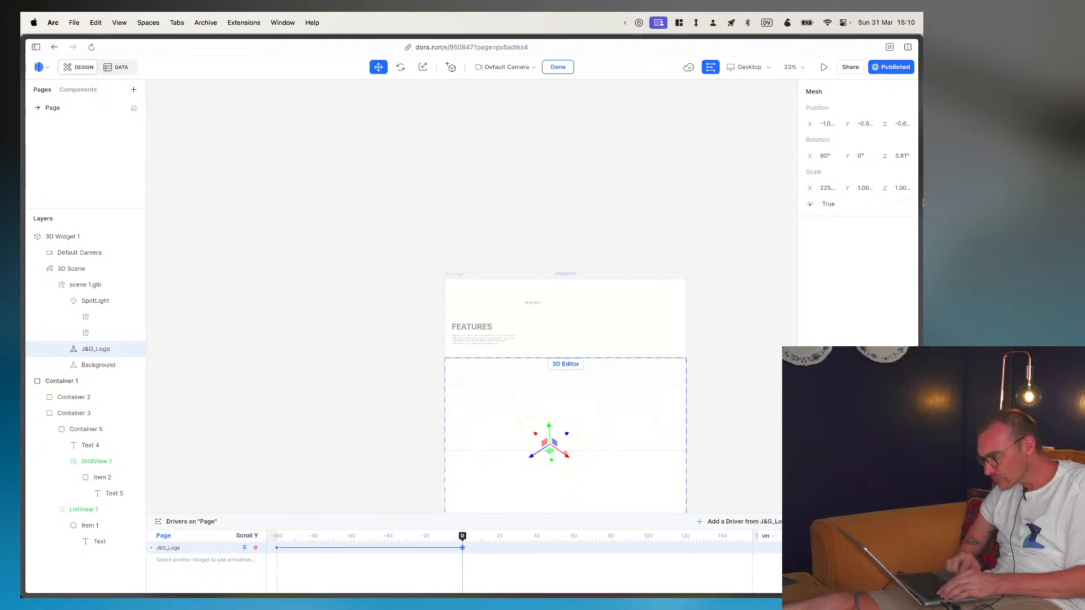
{"action": "left_click_drag", "start_coordinate": [847, 187], "coordinate": [922, 191]}
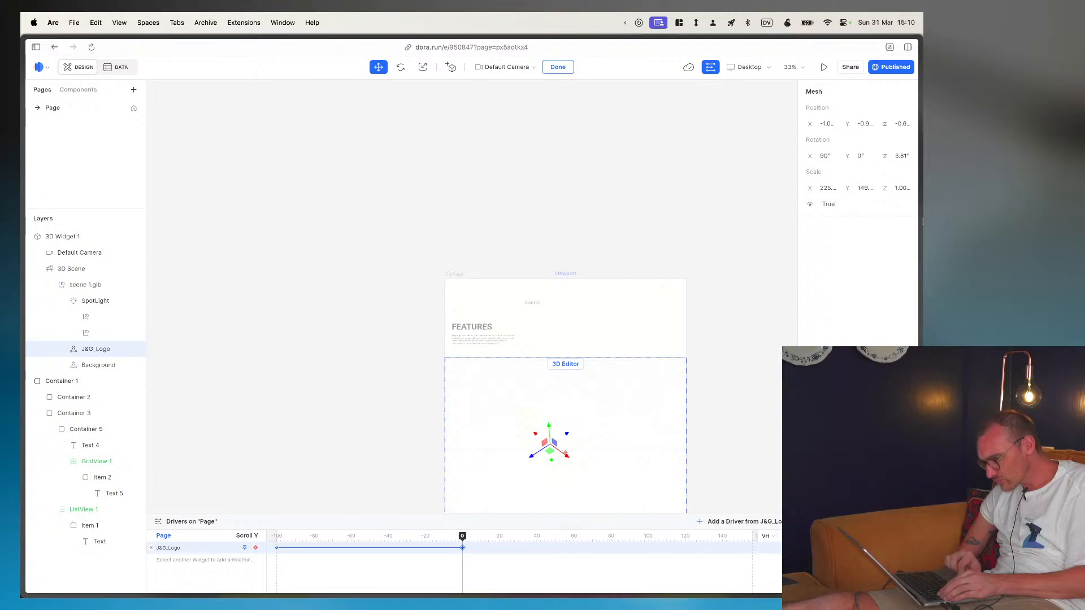
{"action": "mouse_move", "coordinate": [550, 428]}
{"action": "left_mouse_down"}
{"action": "mouse_move", "coordinate": [550, 311]}
{"action": "mouse_move", "coordinate": [552, 437]}
{"action": "left_mouse_up"}
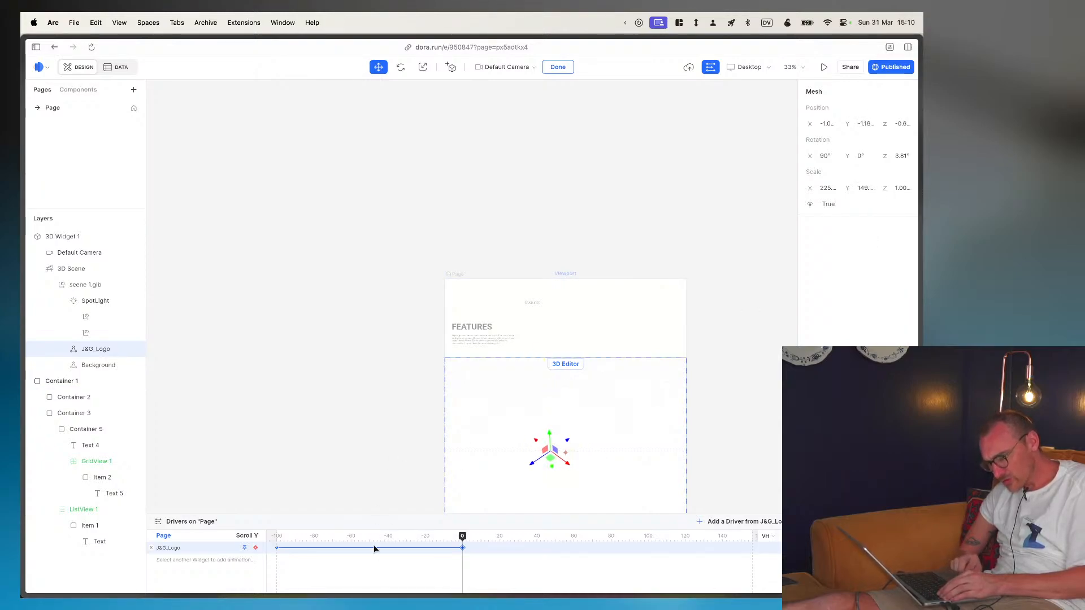
{"action": "left_click_drag", "start_coordinate": [462, 536], "coordinate": [286, 510]}
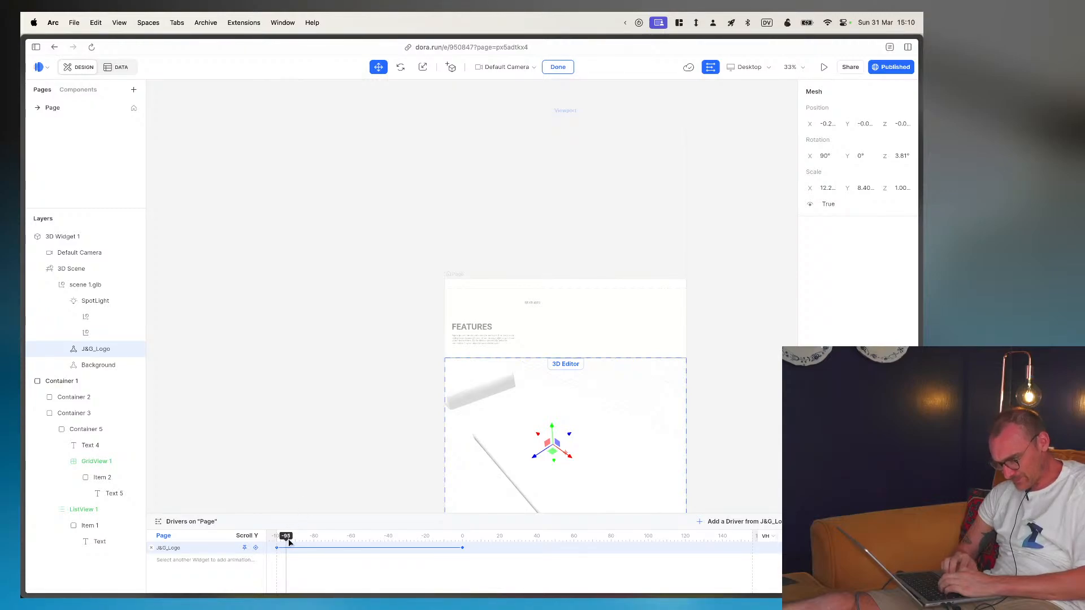
{"action": "left_click_drag", "start_coordinate": [285, 537], "coordinate": [211, 548]}
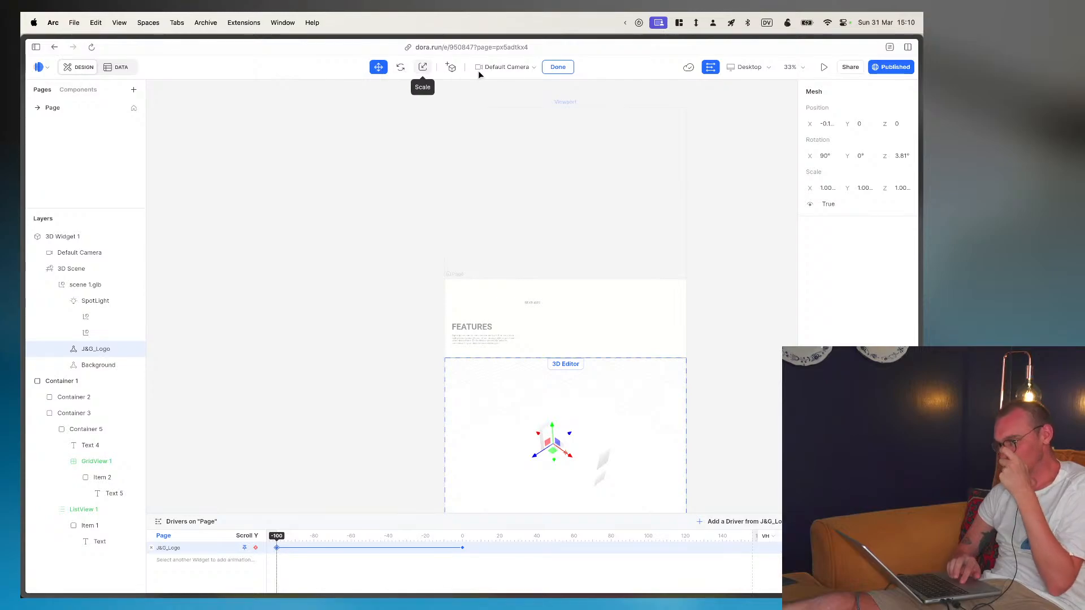
- Finish 3D editing with the Default Camera kept and hide the scroll drivers timeline
{"action": "left_click", "coordinate": [527, 69]}
{"action": "left_click", "coordinate": [511, 129]}
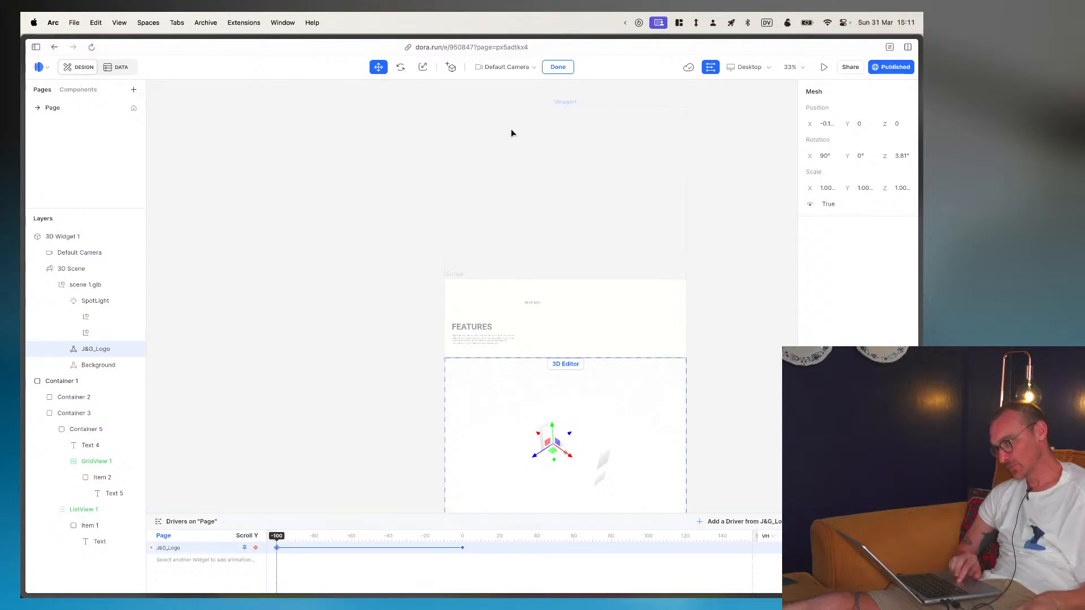
{"action": "left_click", "coordinate": [558, 67]}
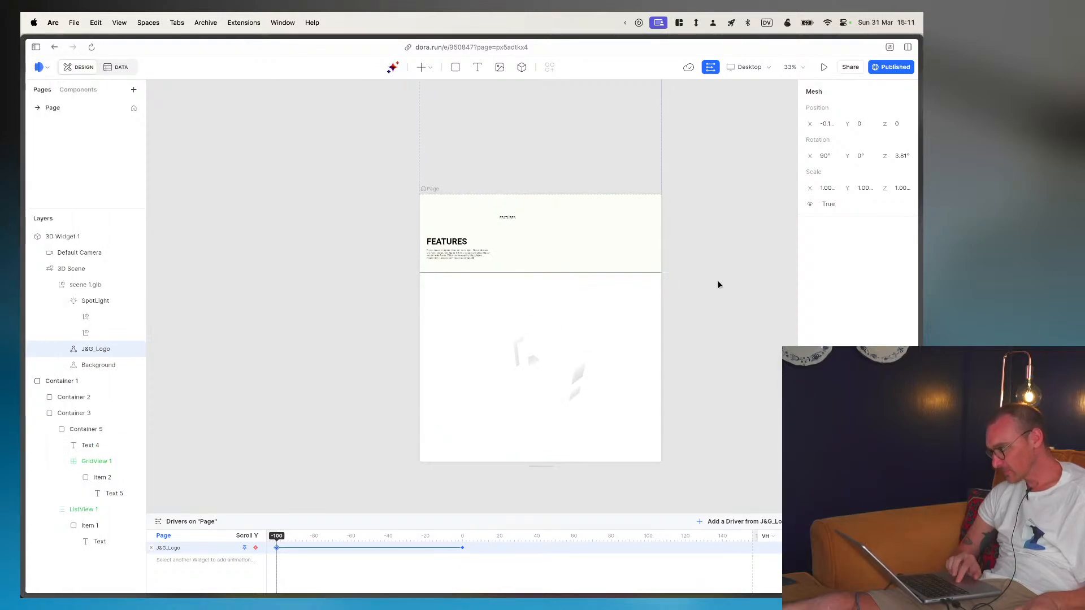
{"action": "left_click", "coordinate": [710, 68]}
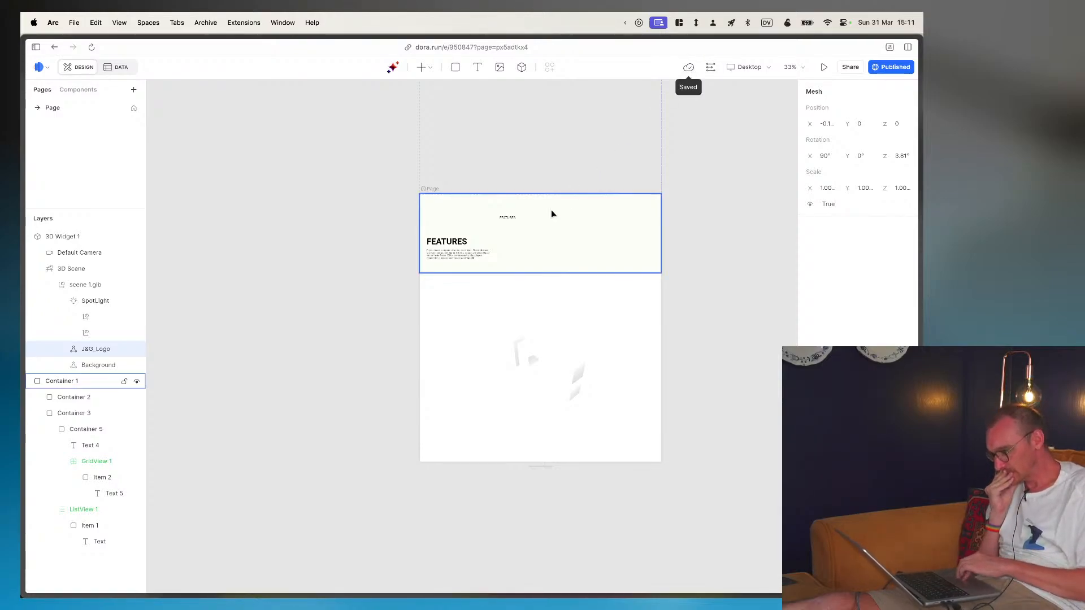
{"action": "left_click", "coordinate": [523, 224]}
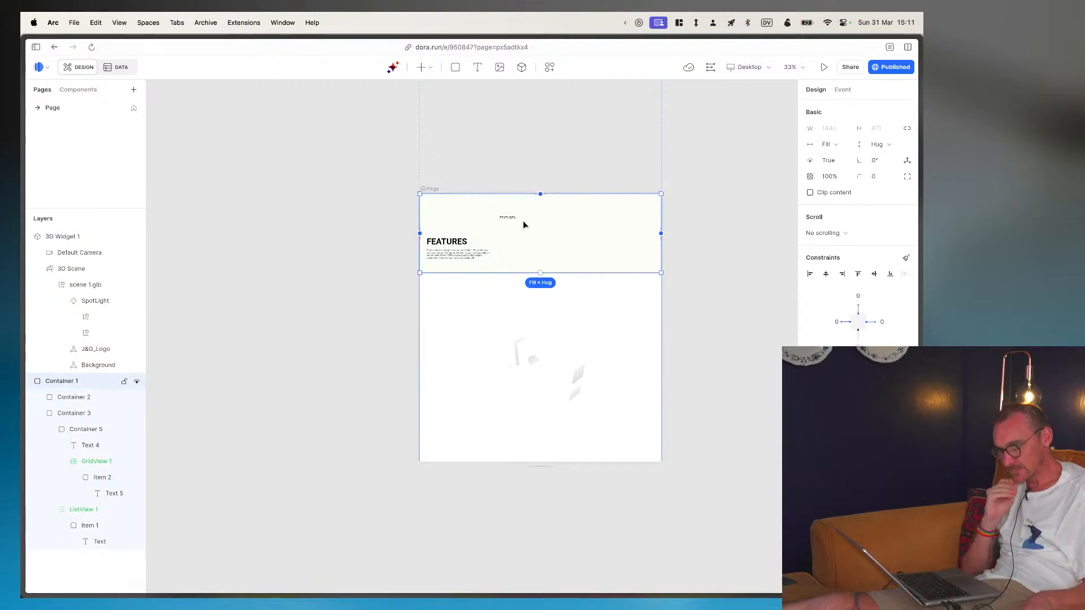
{"action": "left_click", "coordinate": [94, 91]}
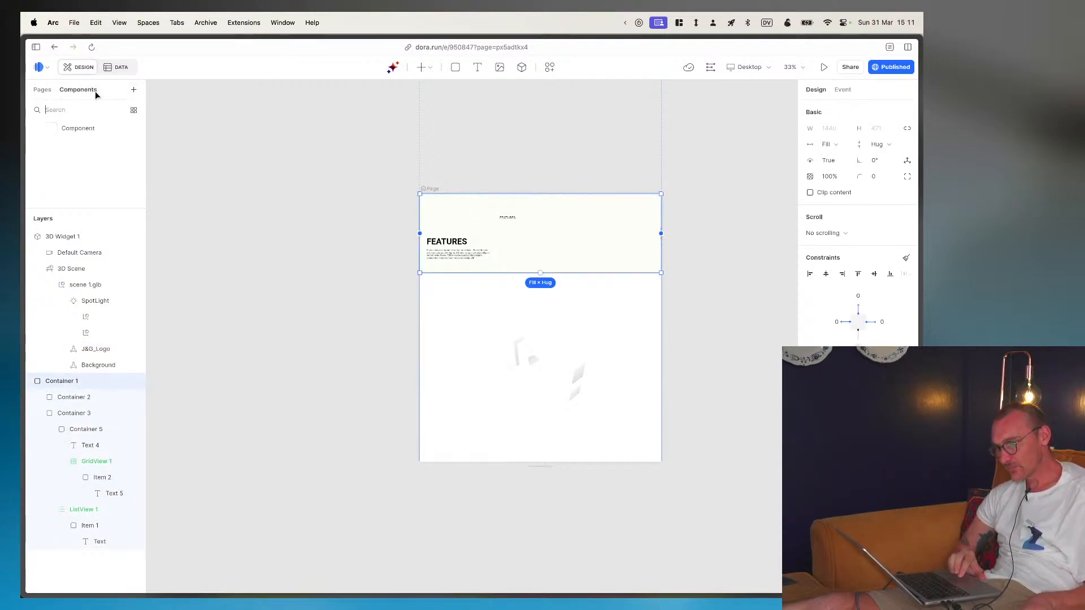
{"action": "left_click", "coordinate": [43, 89]}
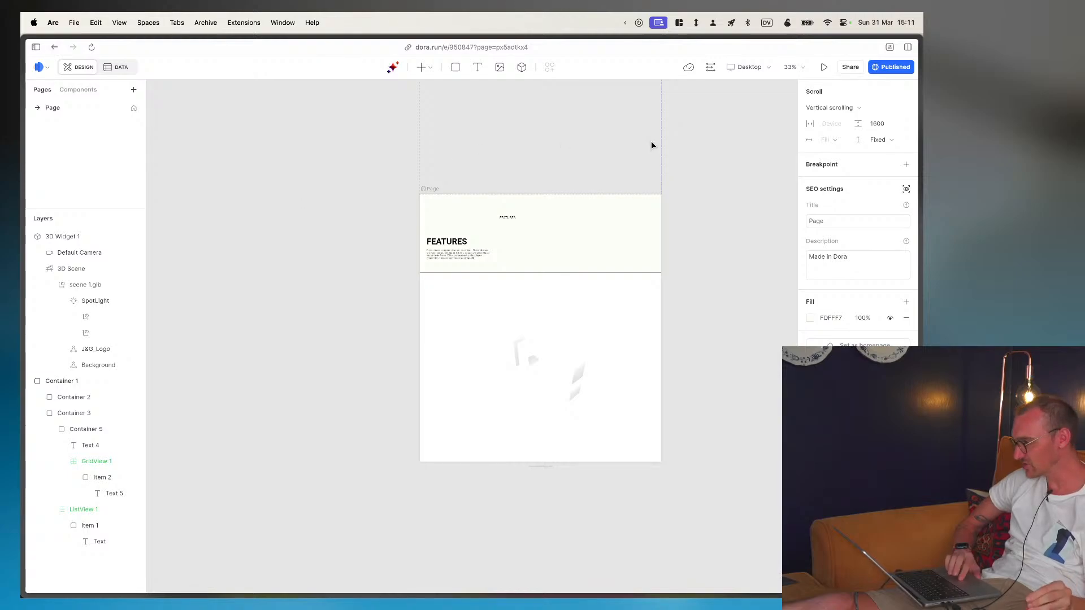
- Publish the updated page online and open the live site
{"action": "left_click", "coordinate": [891, 67]}
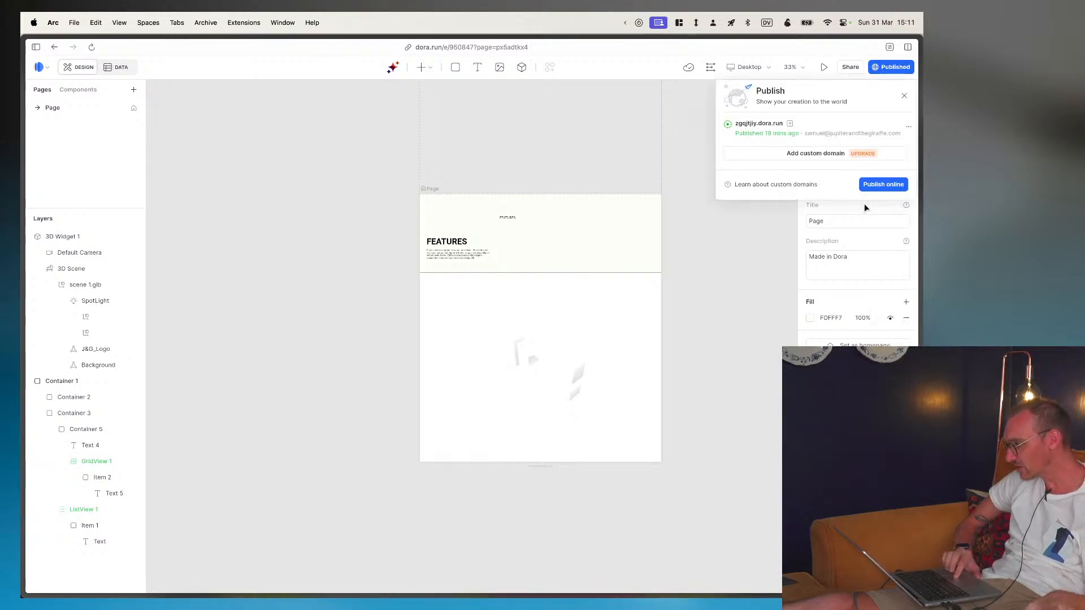
{"action": "left_click", "coordinate": [882, 185]}
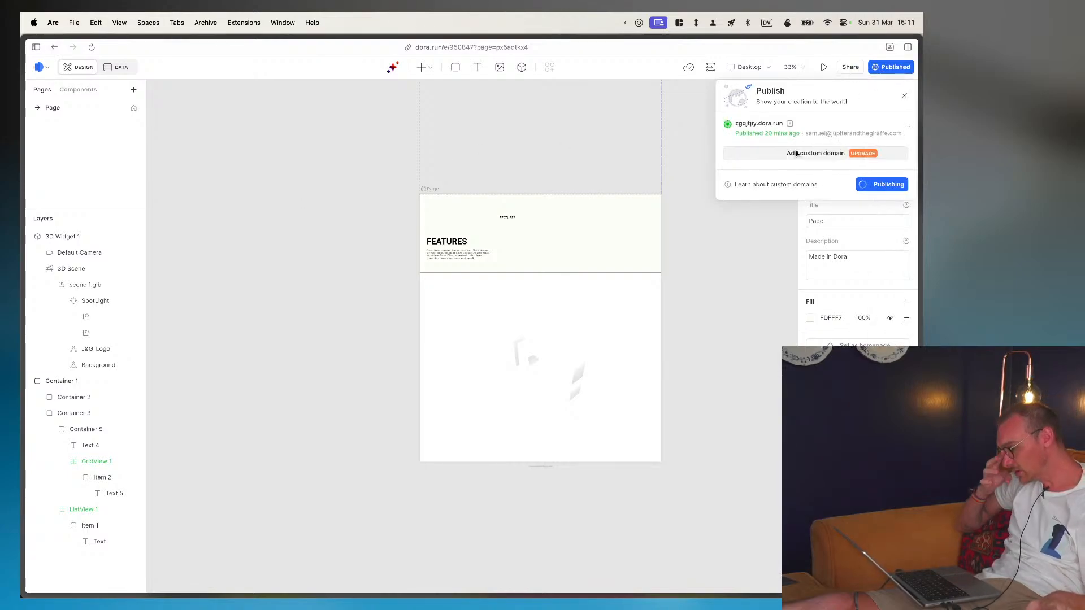
{"action": "left_click", "coordinate": [791, 124]}
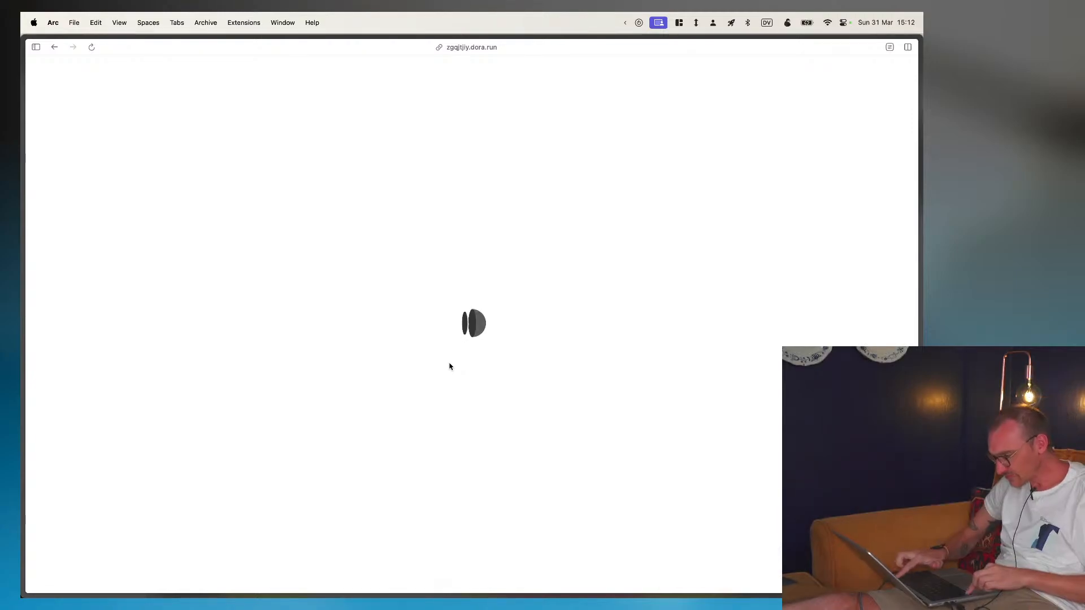
- Reload the live page with the developer tools' network log open and widen it to examine the requests
{"action": "key", "text": "super+alt+i"}
{"action": "left_click", "coordinate": [790, 63]}
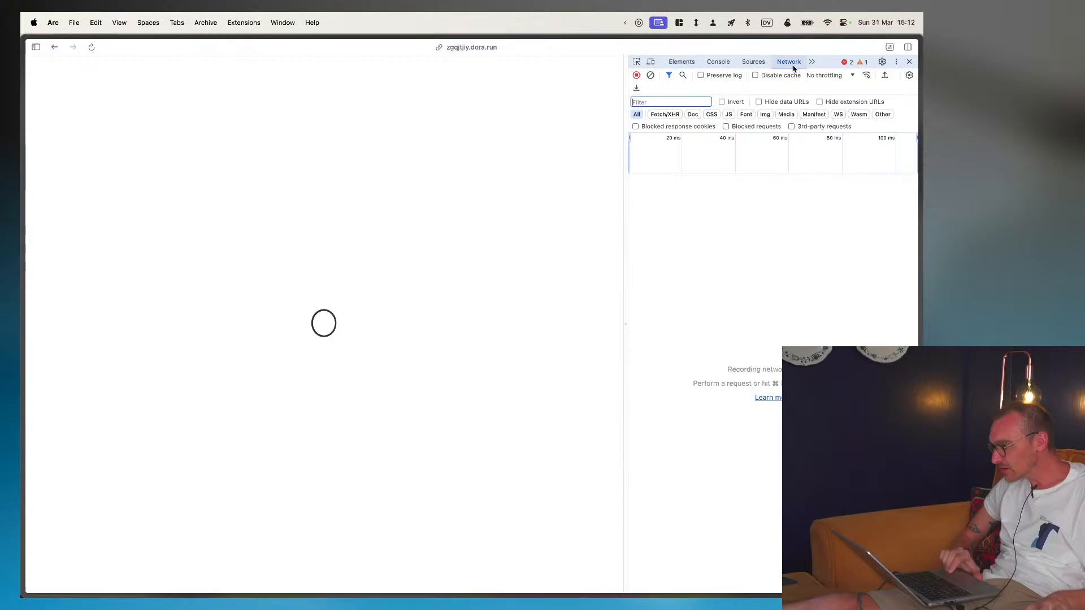
{"action": "key", "text": "super+r"}
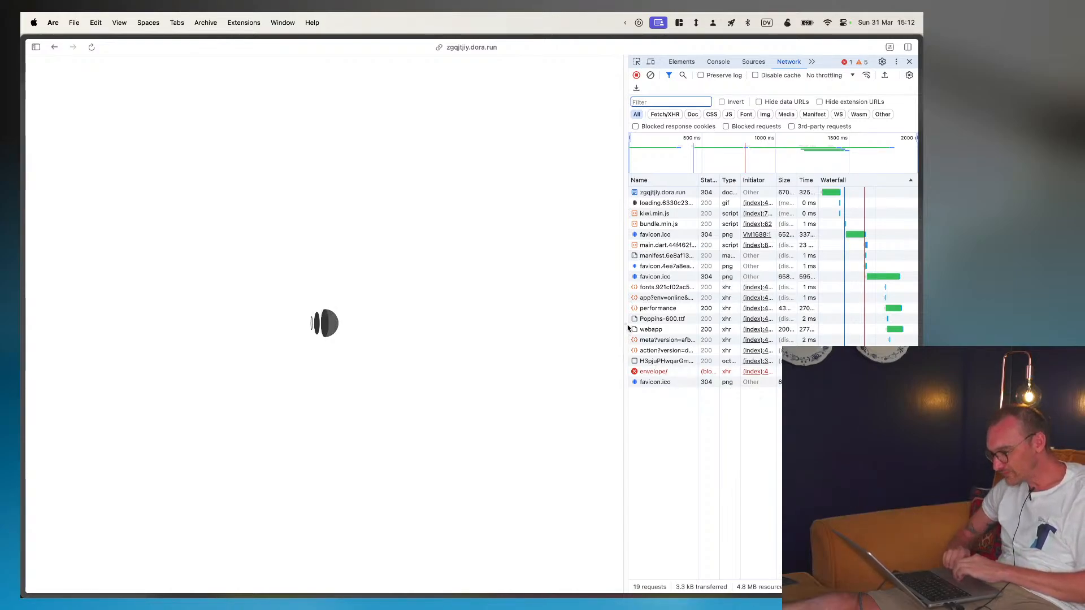
{"action": "left_click_drag", "start_coordinate": [627, 328], "coordinate": [498, 322]}
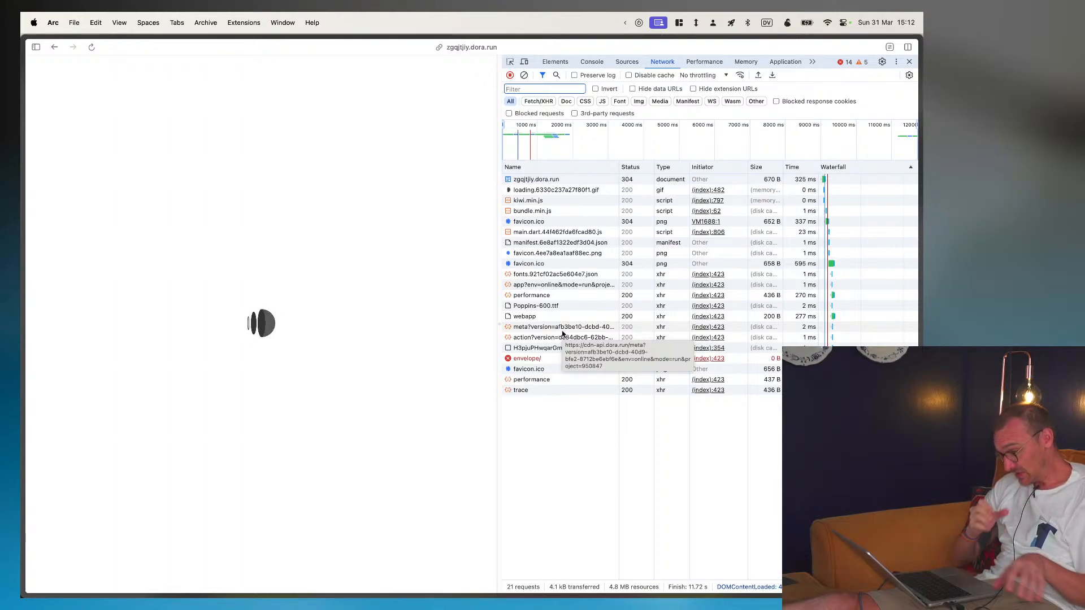
- Examine the live page's loading div and its nested picture element in the DOM tree
{"action": "left_click", "coordinate": [551, 64]}
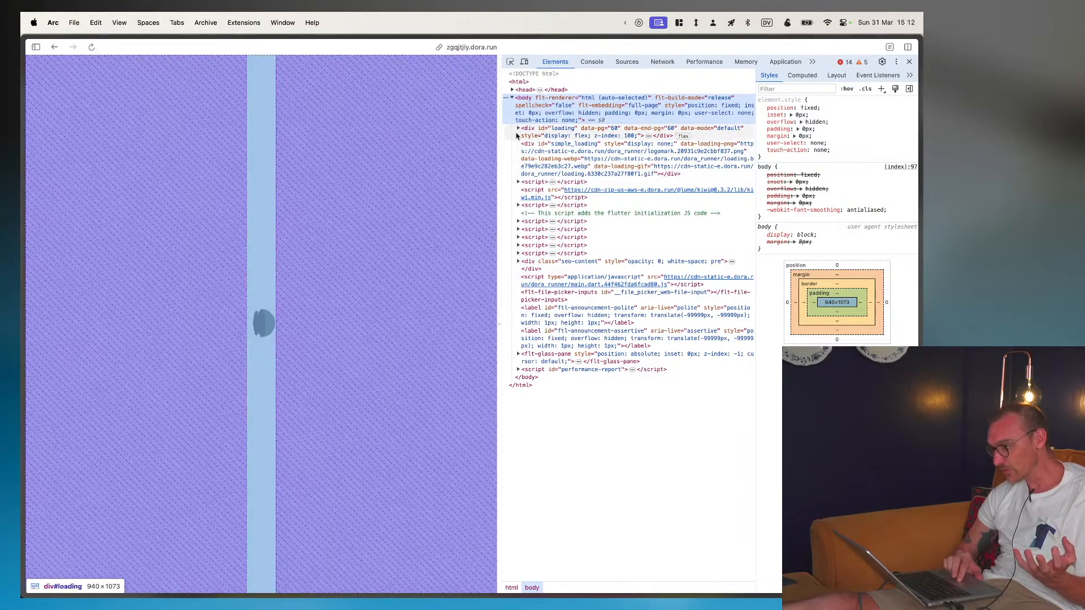
{"action": "left_click", "coordinate": [518, 129]}
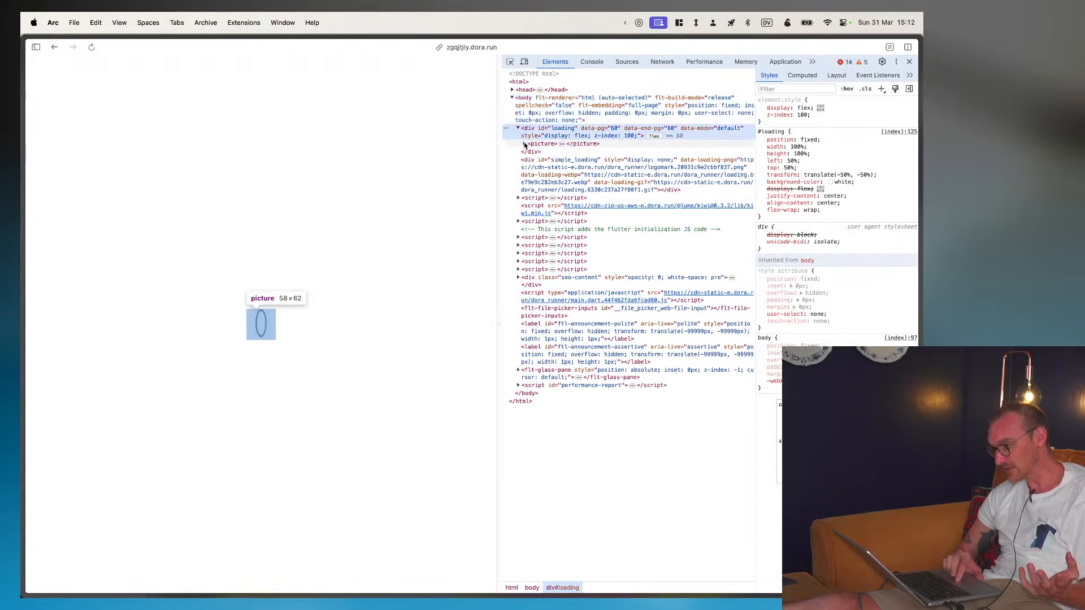
{"action": "left_click", "coordinate": [524, 144]}
{"action": "mouse_move", "coordinate": [557, 163]}
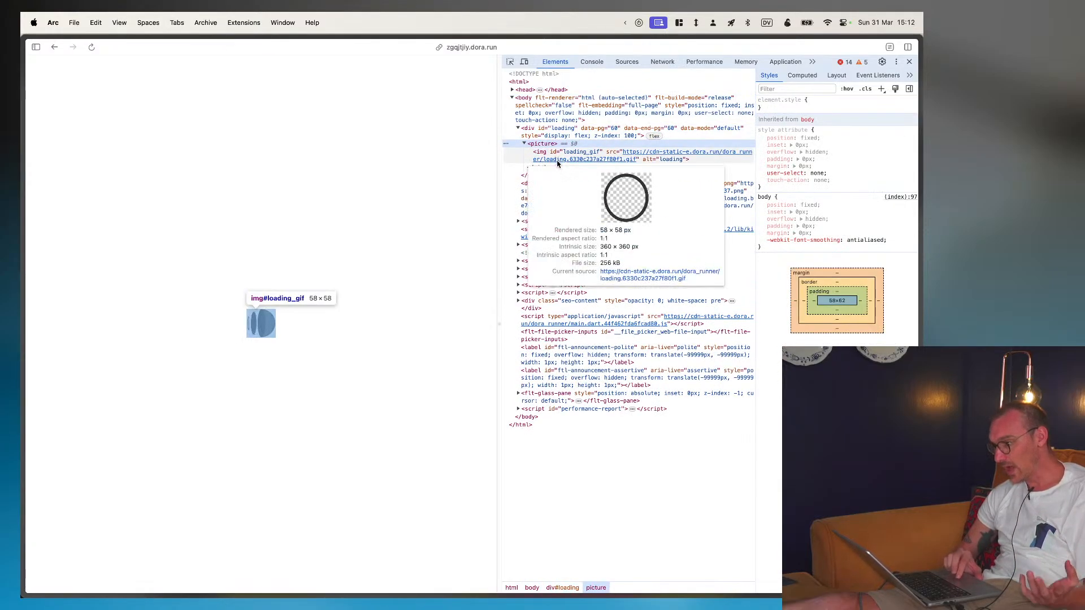
{"action": "left_click", "coordinate": [524, 144]}
{"action": "left_click", "coordinate": [518, 129]}
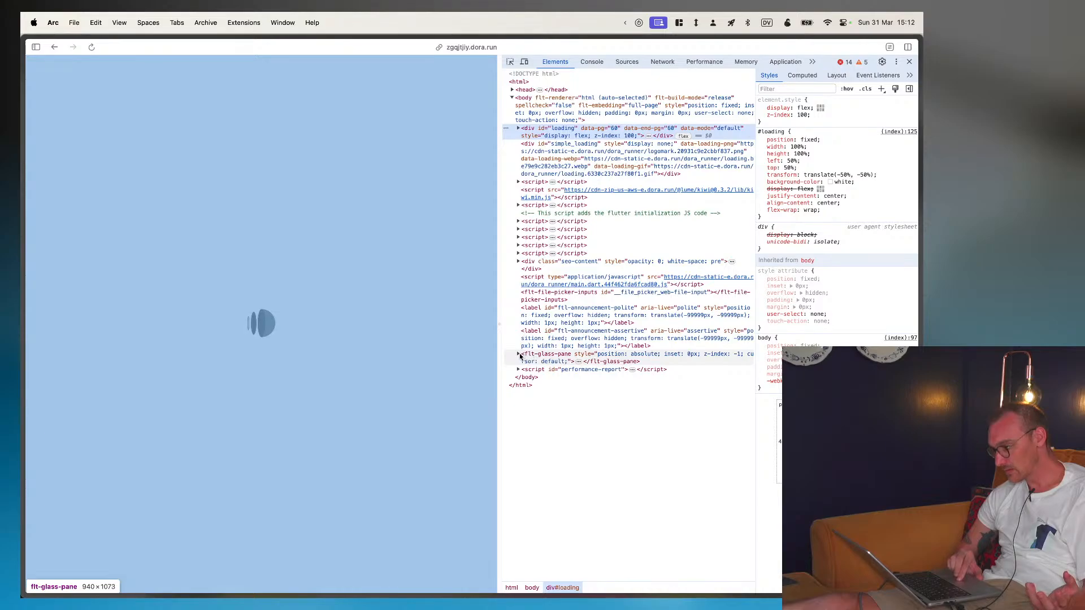
- Examine the flt-glass-pane shadow root, its flt-scene-host and the seo-content div in the DOM tree
{"action": "left_click", "coordinate": [519, 355]}
{"action": "left_click", "coordinate": [524, 370]}
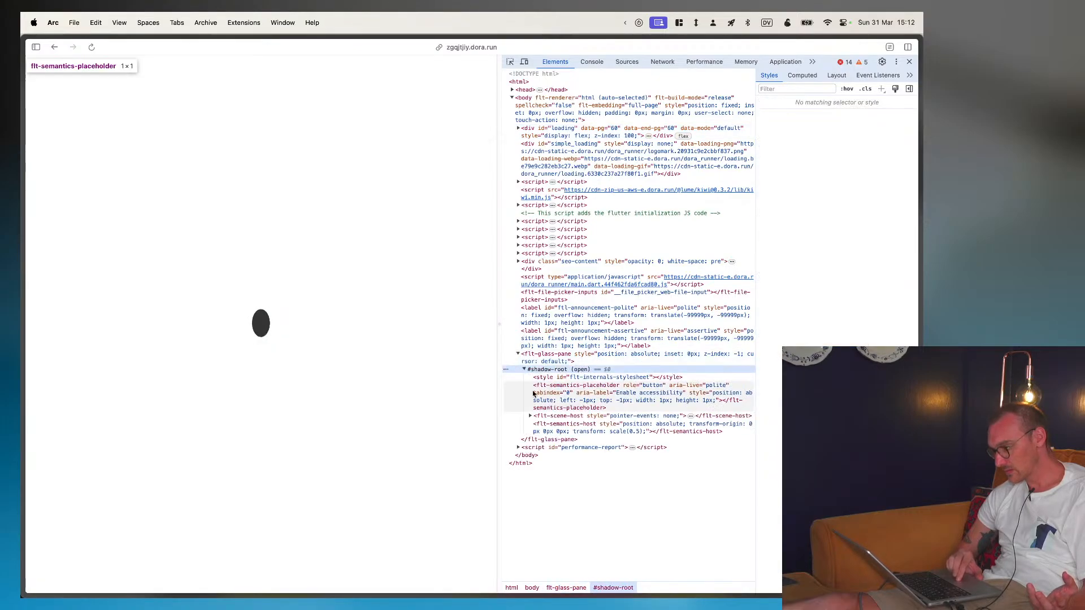
{"action": "left_click", "coordinate": [530, 416]}
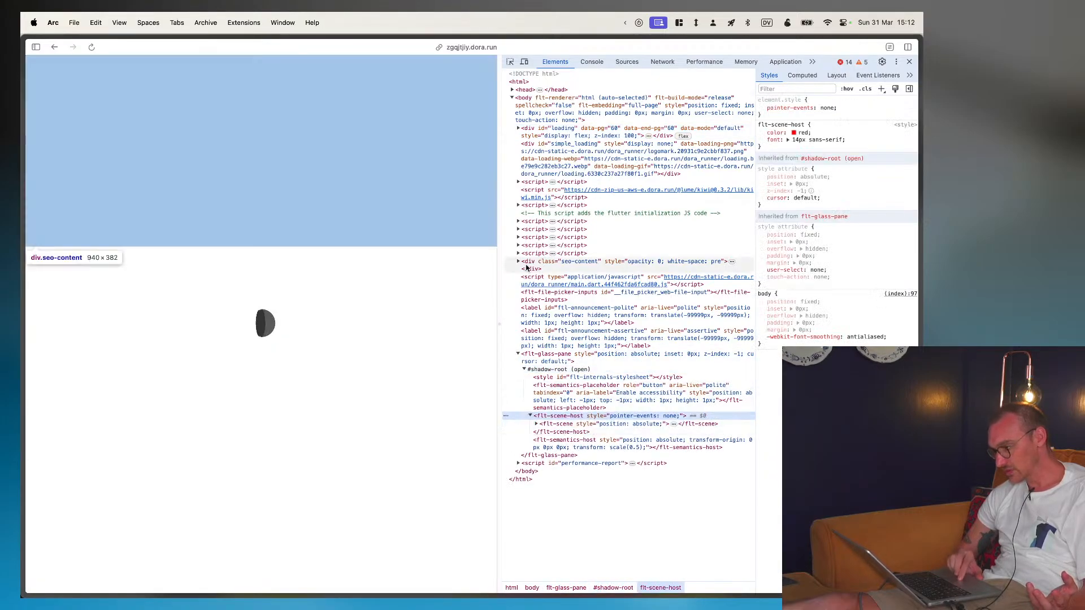
{"action": "left_click", "coordinate": [518, 262]}
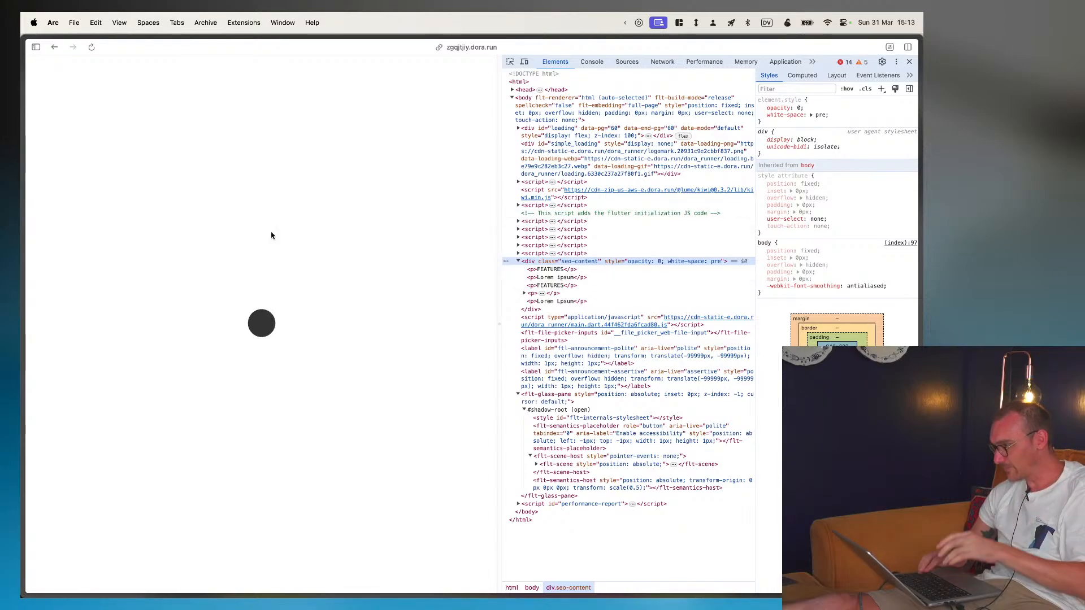
- Close the live page and the publish panel, returning to the FEATURES section and 3D logo in the Dora editor
{"action": "key", "text": "super+w"}
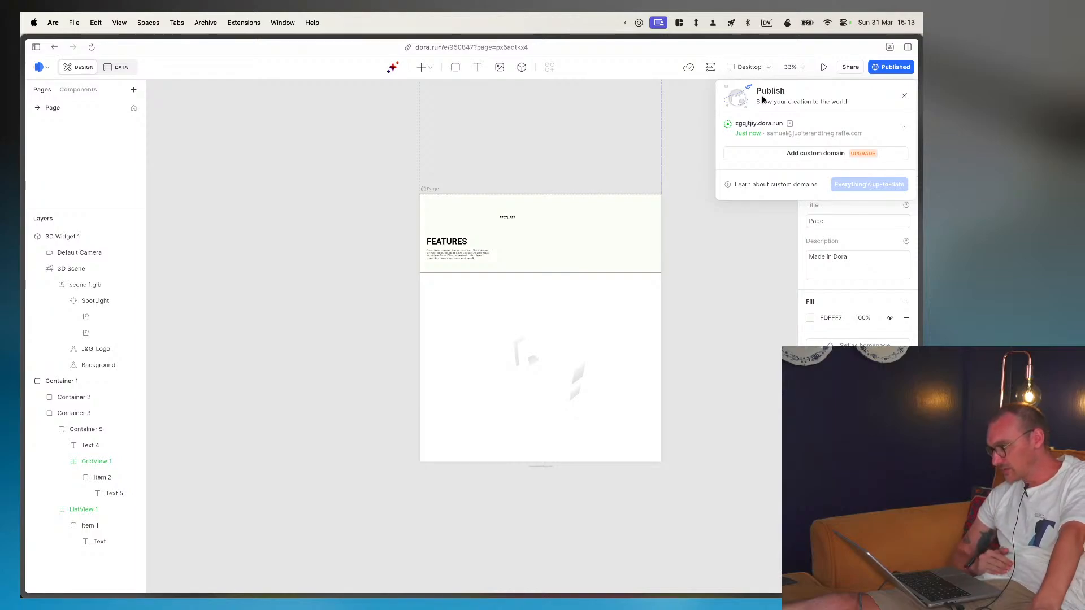
{"action": "left_click", "coordinate": [399, 125]}
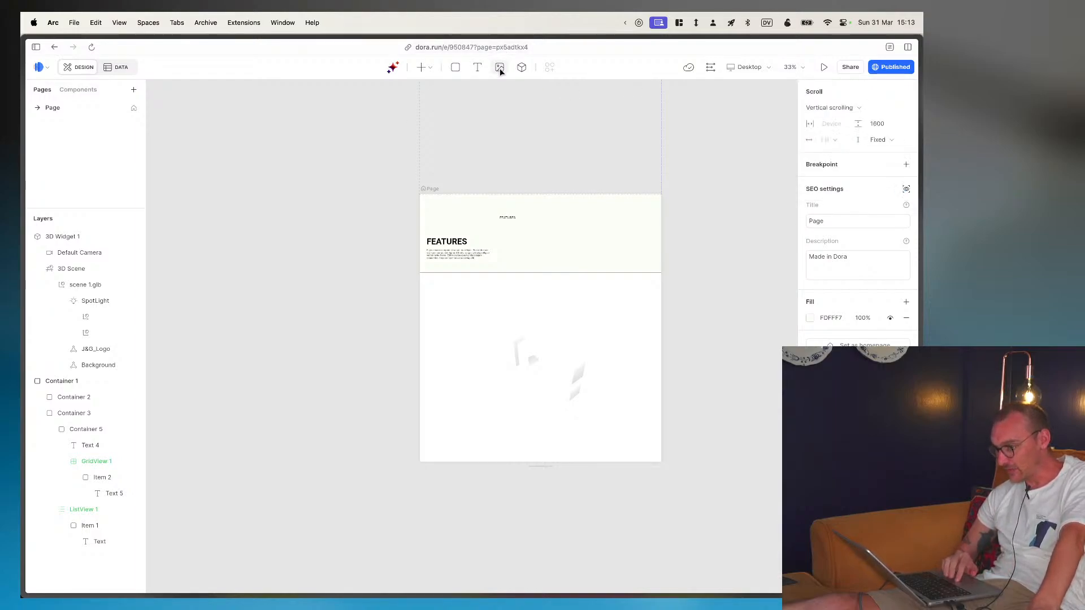
{"action": "key", "text": "ctrl+Up"}
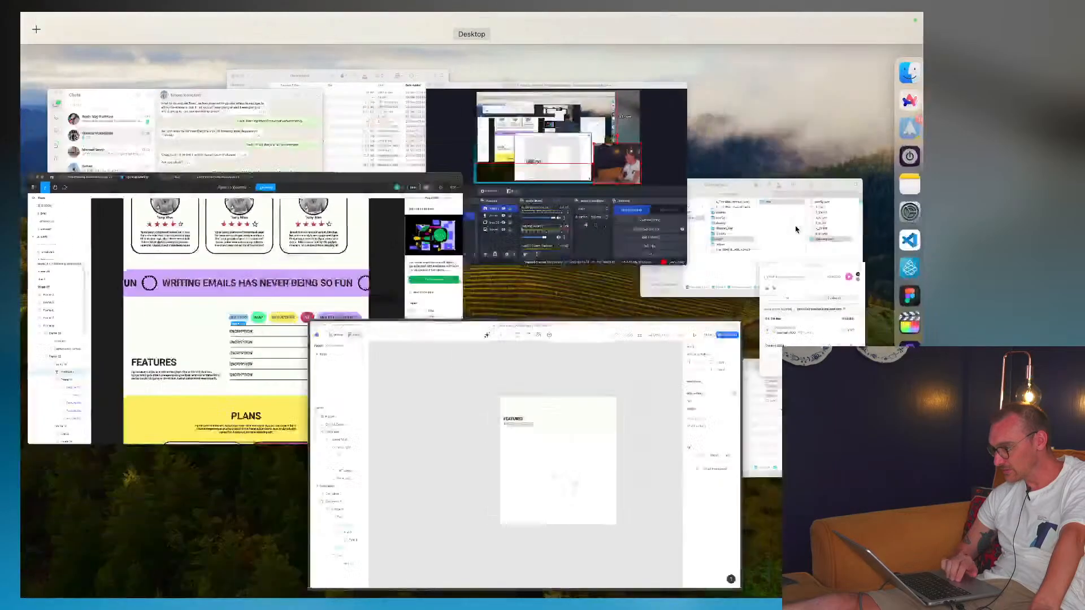
{"action": "left_click", "coordinate": [557, 467]}
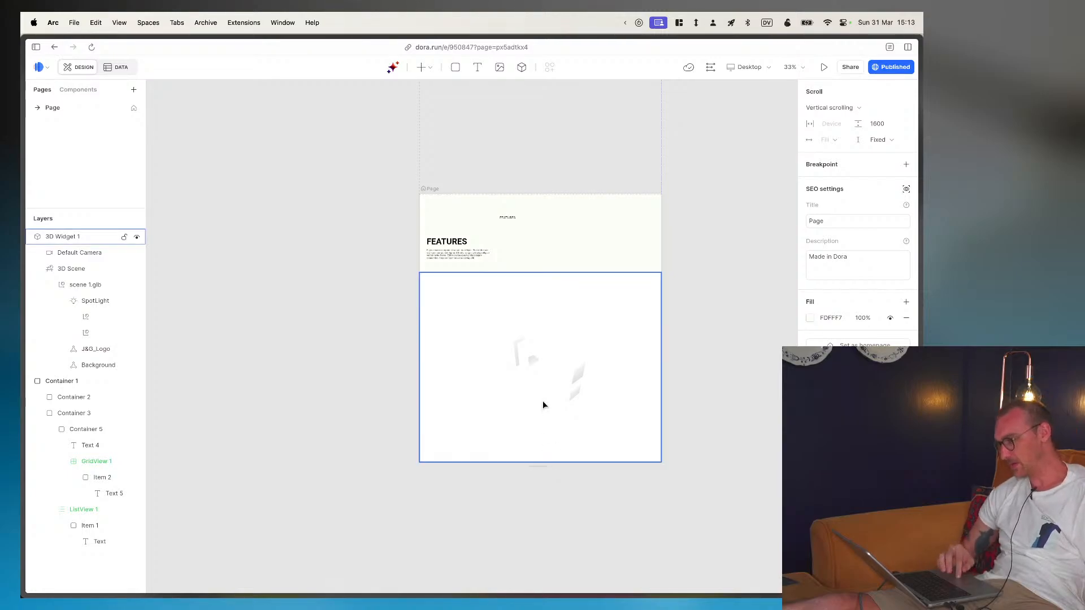
{"action": "scroll", "coordinate": [543, 247], "scroll_direction": "up", "scroll_amount": 5}
{"action": "scroll", "coordinate": [542, 249], "scroll_direction": "down", "scroll_amount": 2}
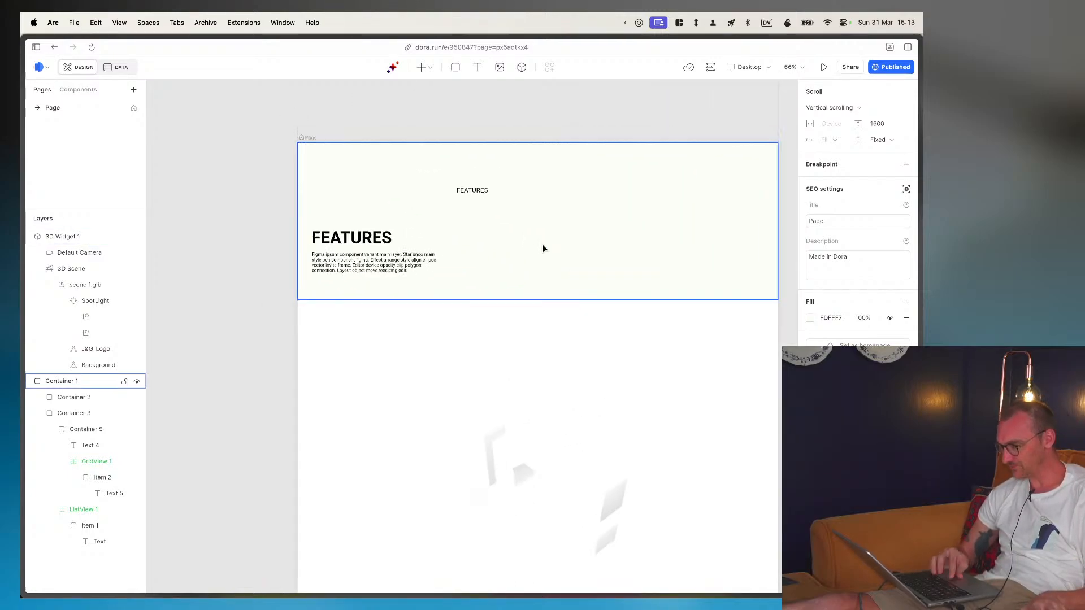
- Switch to the Figma to Webflow design and examine the layout of its FEATURES section
{"action": "key", "text": "super+Tab"}
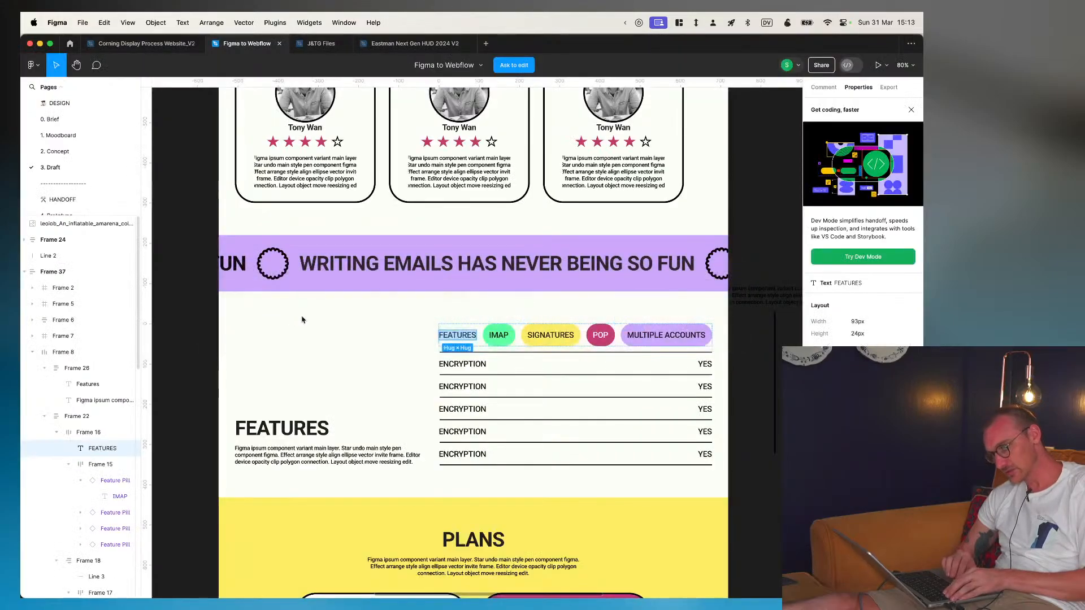
{"action": "scroll", "coordinate": [365, 369], "scroll_direction": "down", "scroll_amount": 4}
{"action": "scroll", "coordinate": [366, 368], "scroll_direction": "up", "scroll_amount": 5}
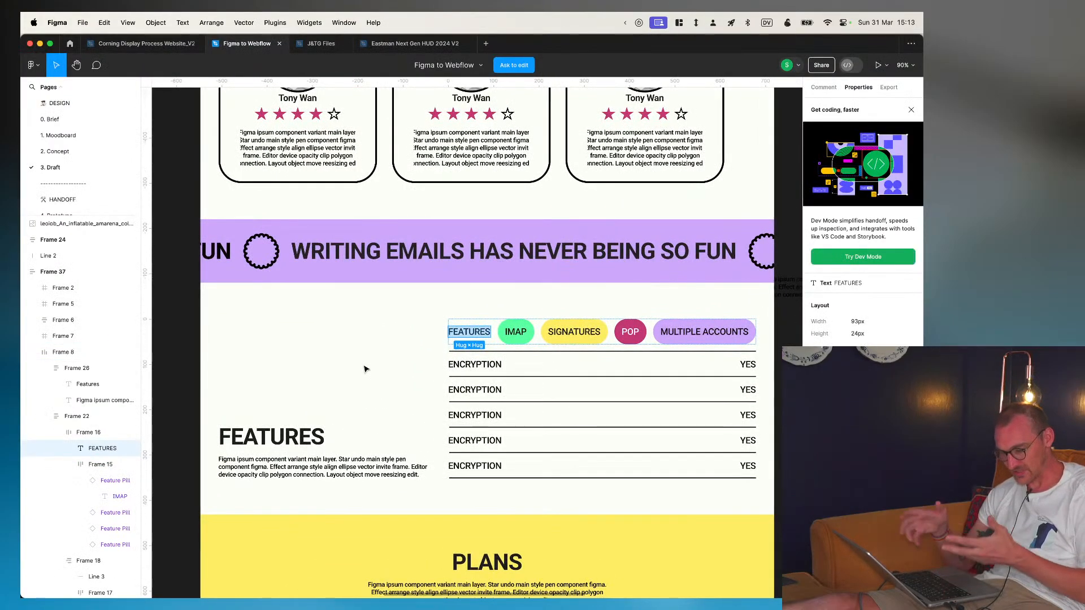
- Switch back to Dora and give GridView 1 beside the FEATURES label a fixed height of 100 px
{"action": "key", "text": "super+Tab"}
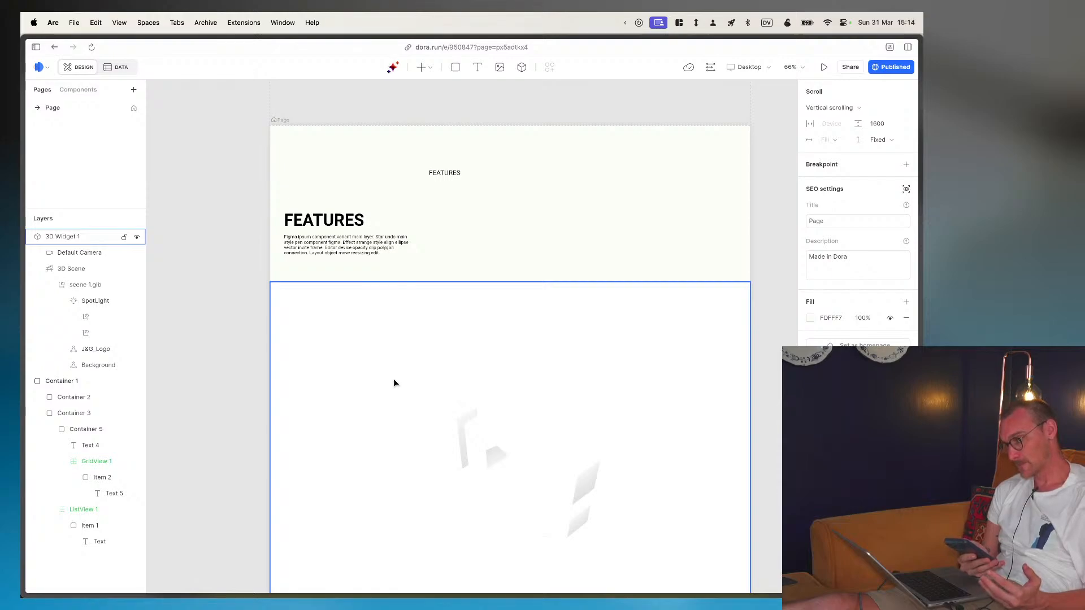
{"action": "left_click", "coordinate": [451, 196]}
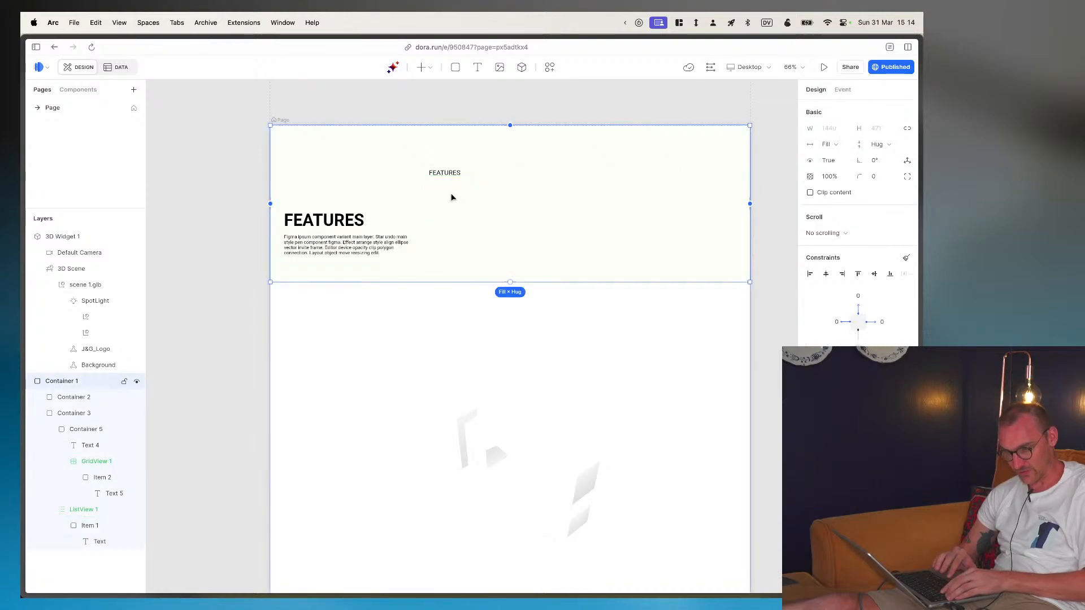
{"action": "left_click", "coordinate": [93, 463]}
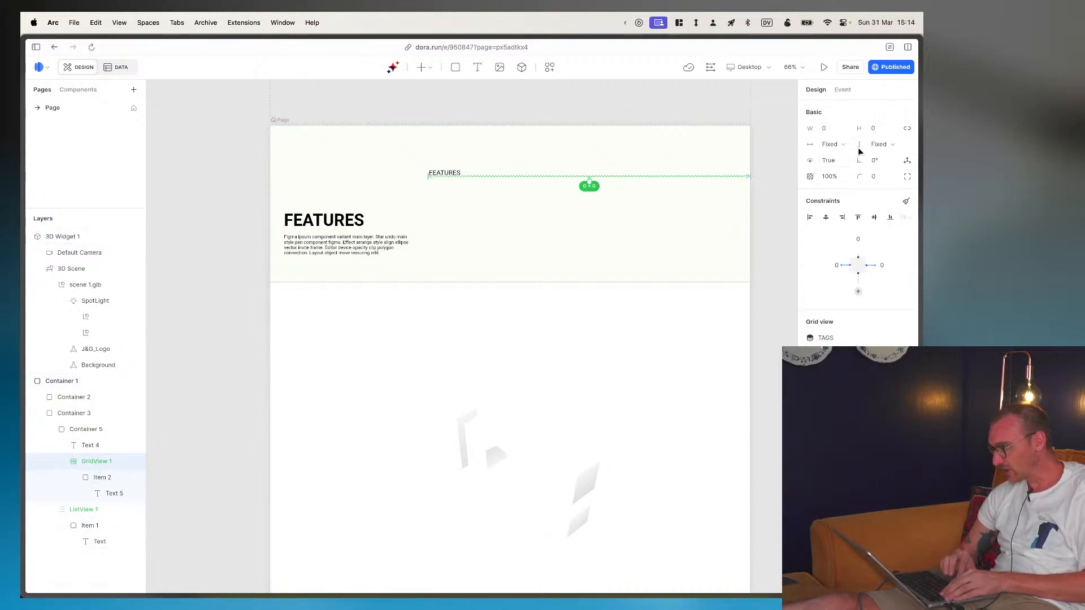
{"action": "left_click", "coordinate": [880, 130]}
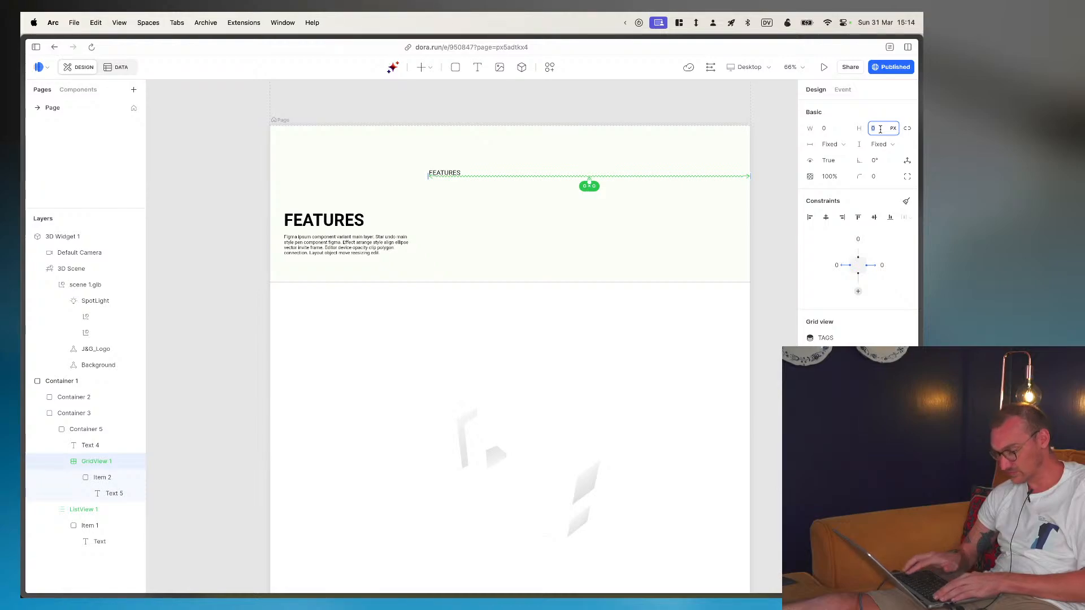
{"action": "type", "text": "10"}
{"action": "key", "text": "Return"}
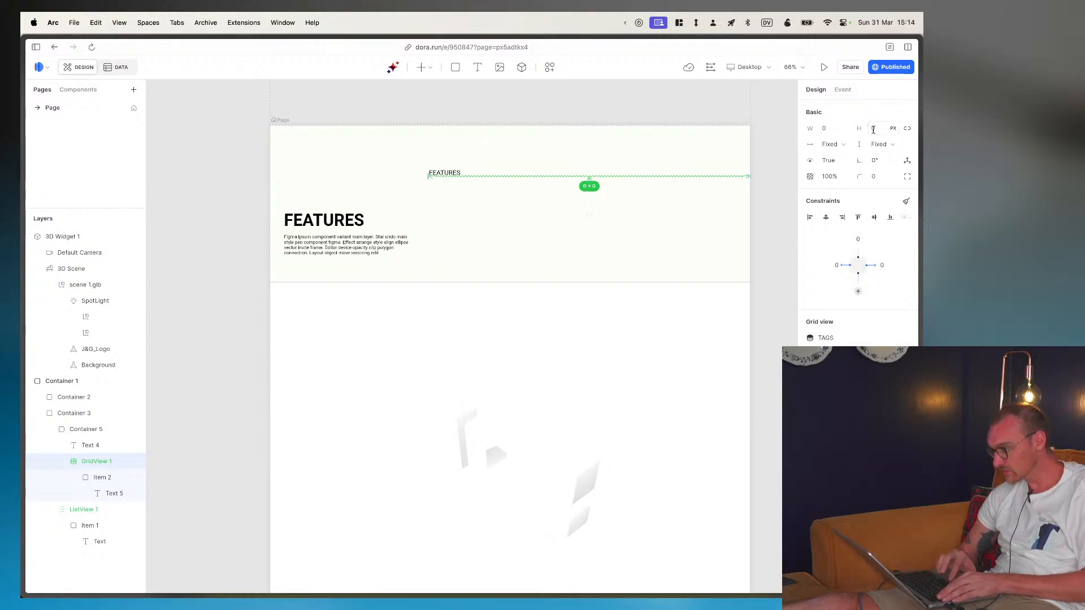
{"action": "left_click", "coordinate": [873, 129]}
{"action": "type", "text": "10"}
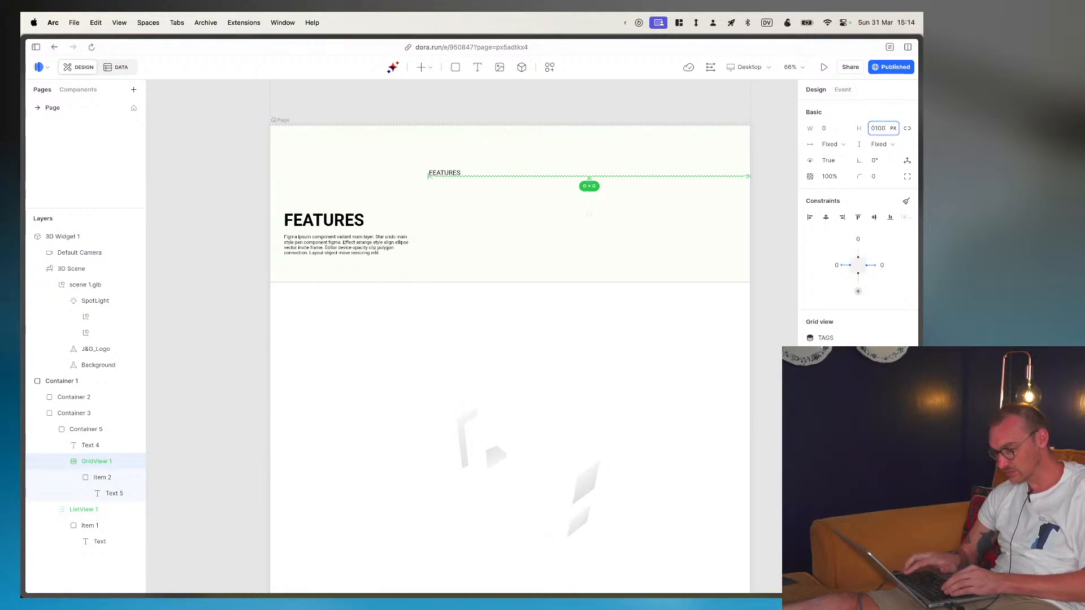
{"action": "key", "text": "Return"}
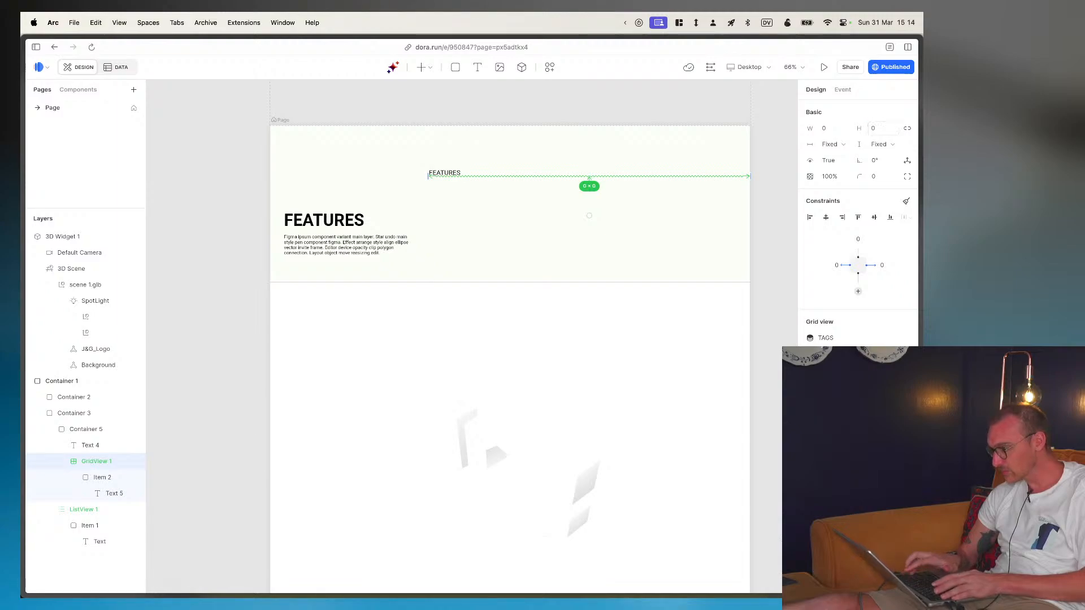
{"action": "left_click", "coordinate": [879, 145]}
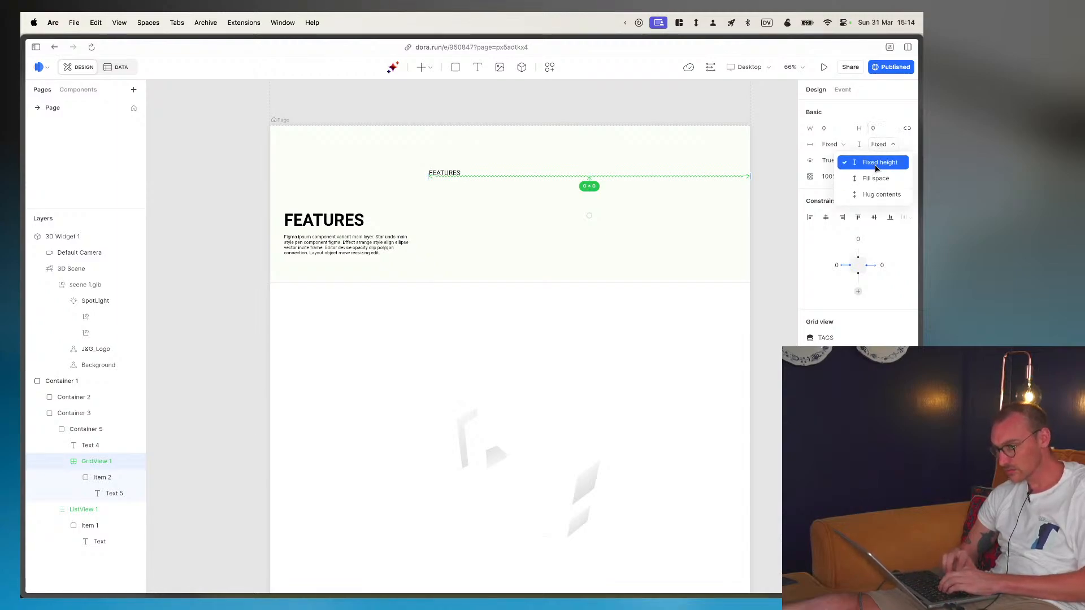
{"action": "left_click", "coordinate": [880, 162]}
- Set GridView 1's width to hug its contents, collapse its layer and select ListView 1
{"action": "left_click", "coordinate": [91, 444]}
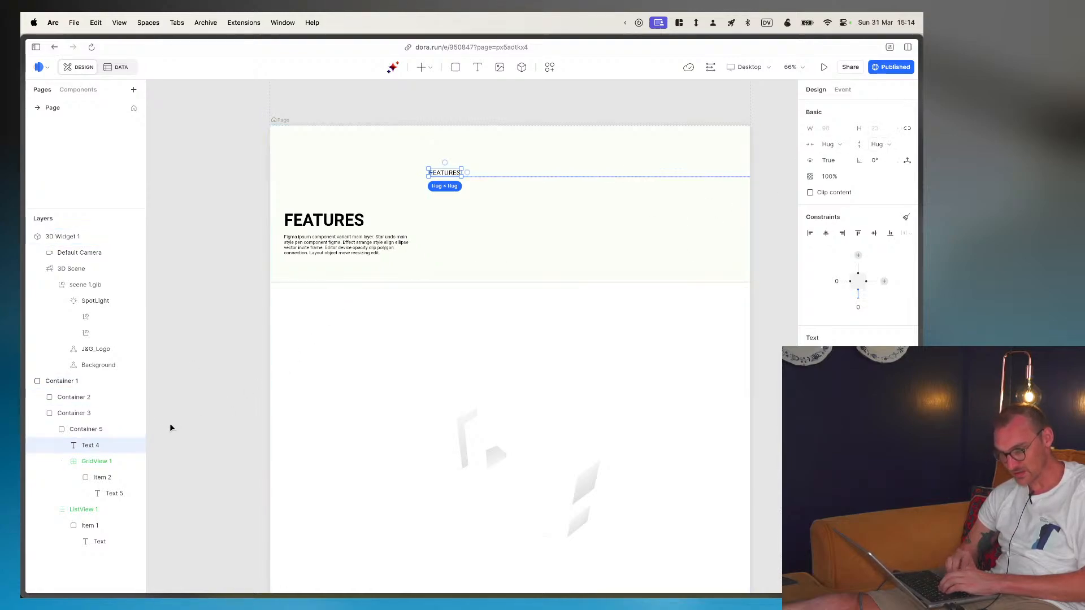
{"action": "left_click", "coordinate": [85, 462]}
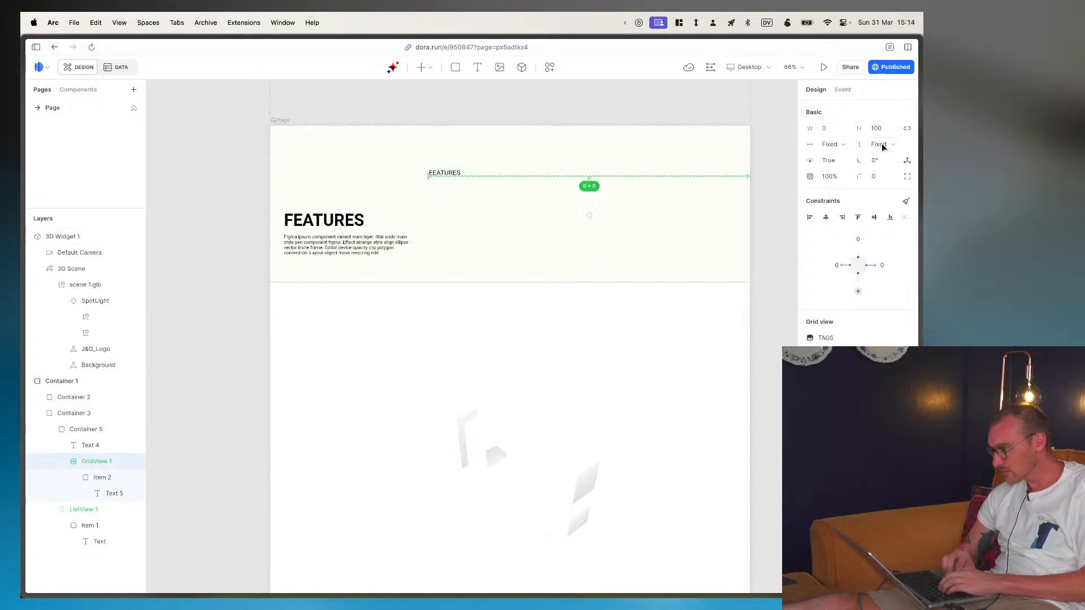
{"action": "left_click", "coordinate": [845, 145]}
{"action": "left_click", "coordinate": [841, 170]}
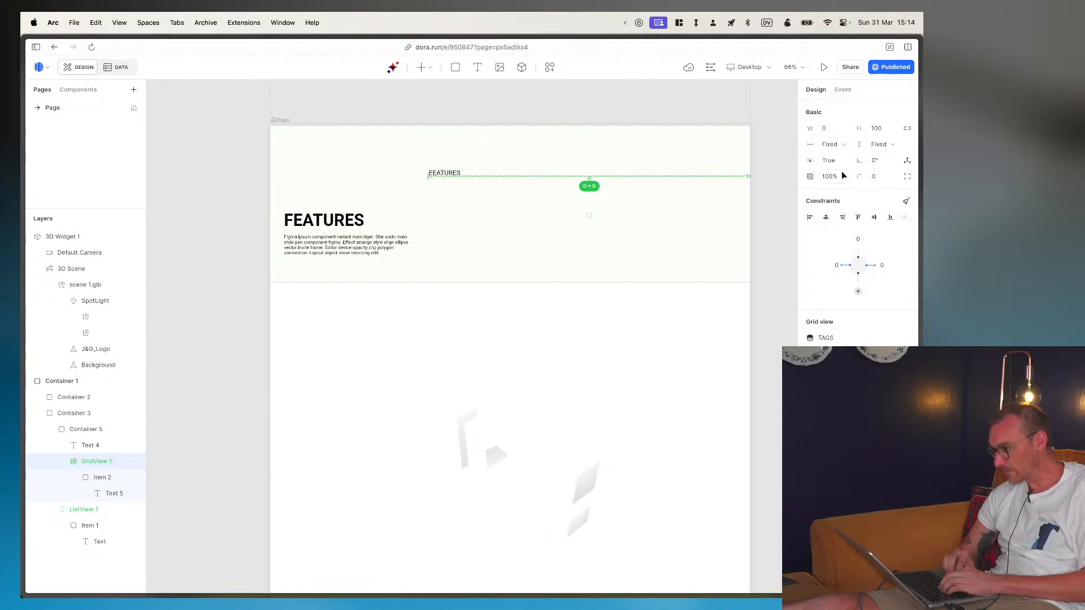
{"action": "left_click", "coordinate": [841, 145]}
{"action": "left_click", "coordinate": [837, 194]}
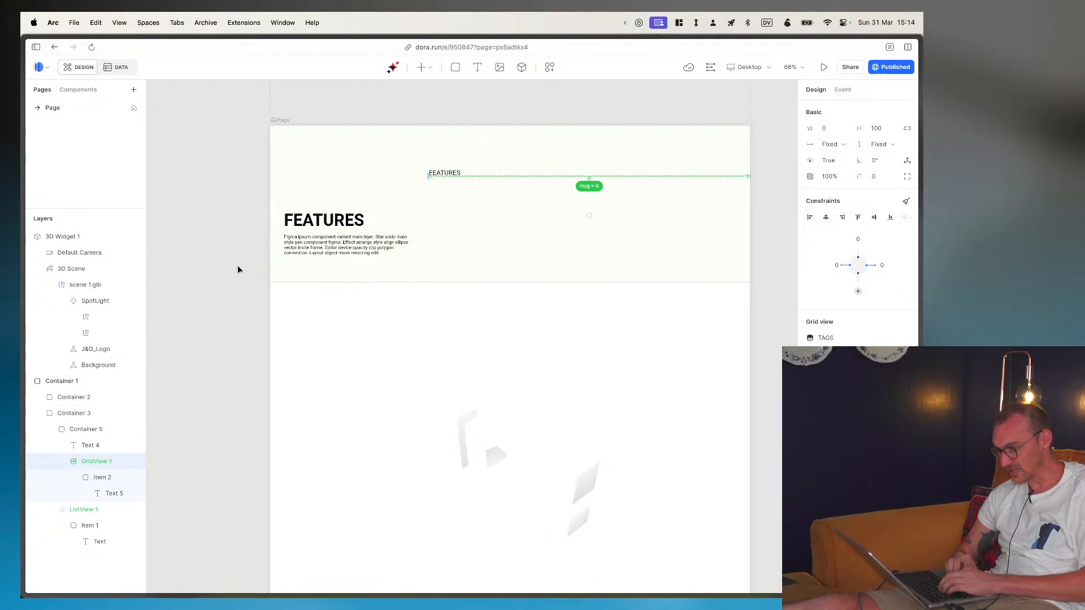
{"action": "left_click", "coordinate": [61, 461]}
{"action": "left_click", "coordinate": [59, 478]}
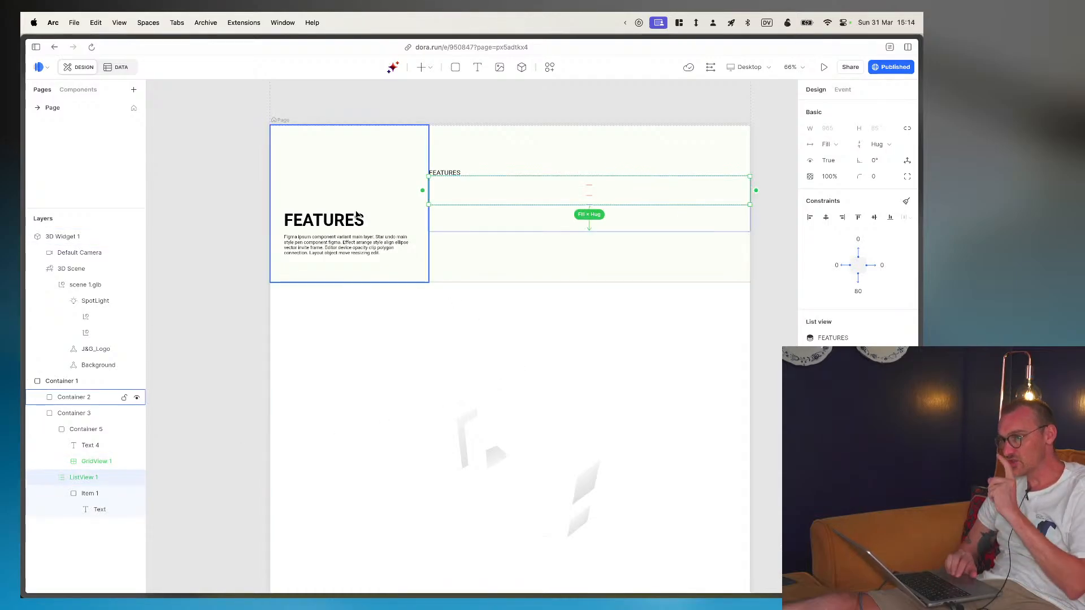
- Generate four AI previews in the Superhero art style from the prompt "A landing page for immersive entertainment company look spacey and minimal"
{"action": "left_click", "coordinate": [392, 67]}
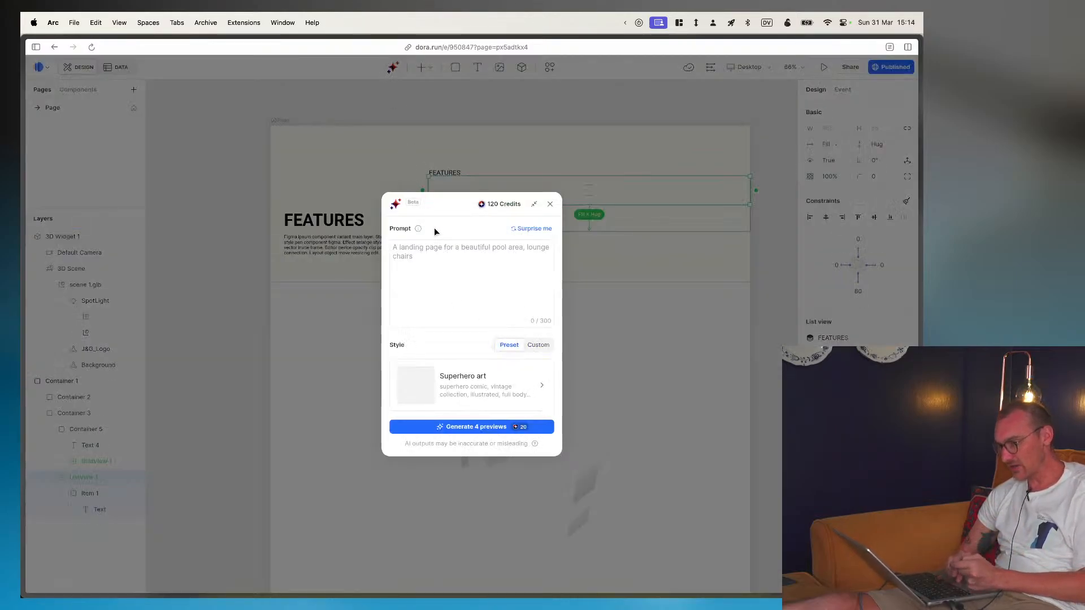
{"action": "left_click", "coordinate": [437, 271]}
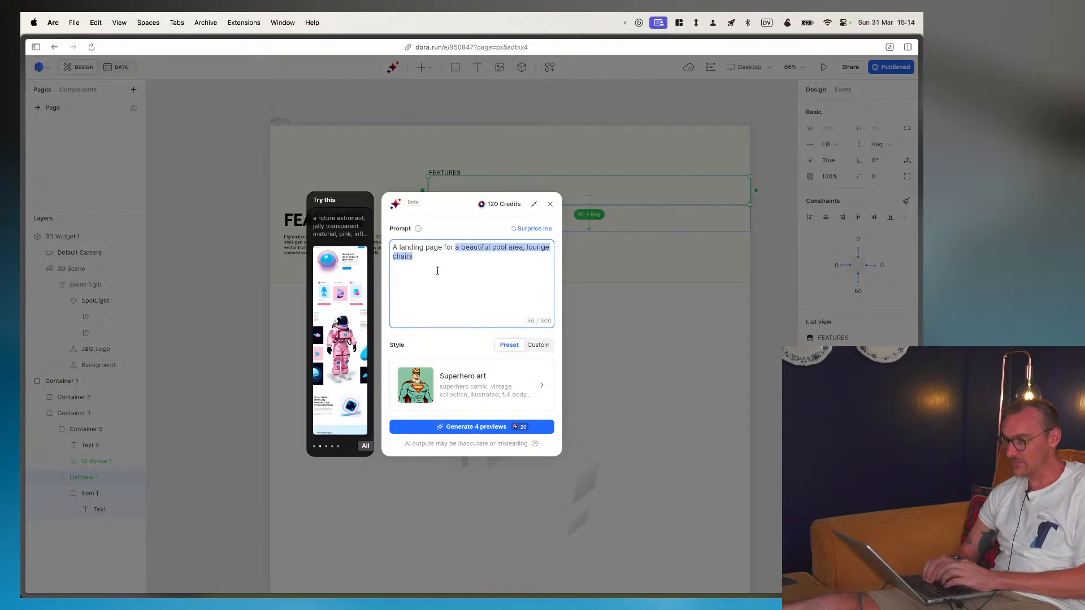
{"action": "type", "text": "ing page for immer"}
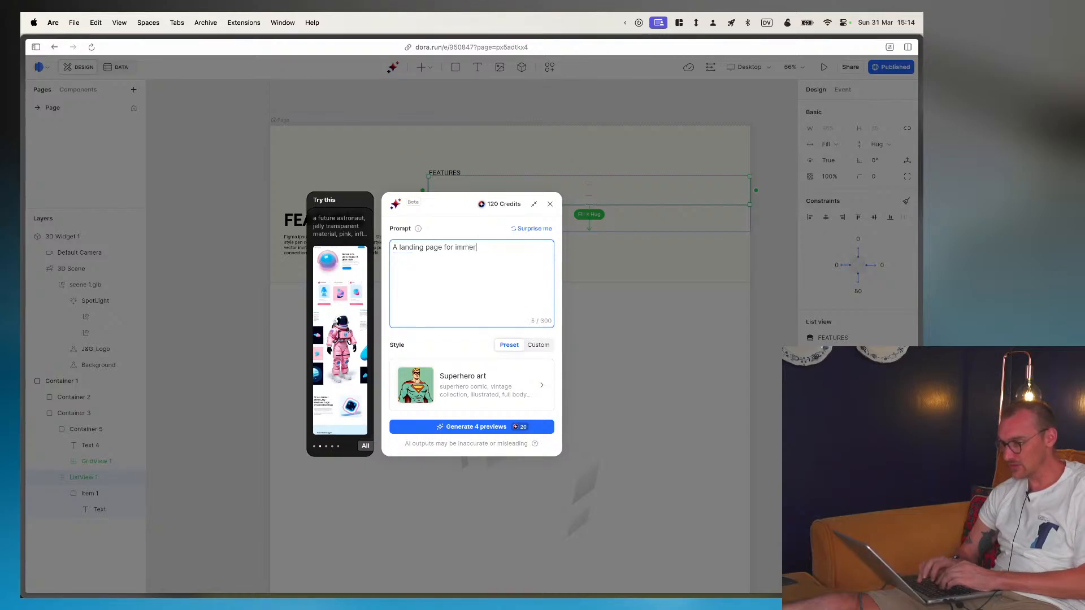
{"action": "type", "text": "tainment company loo"}
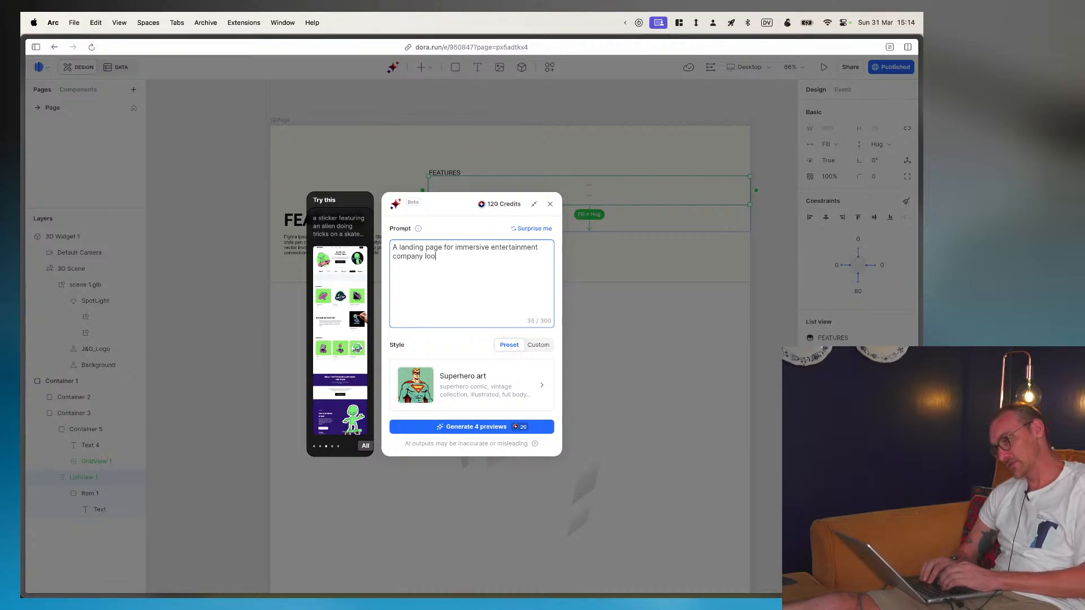
{"action": "type", "text": "acy"}
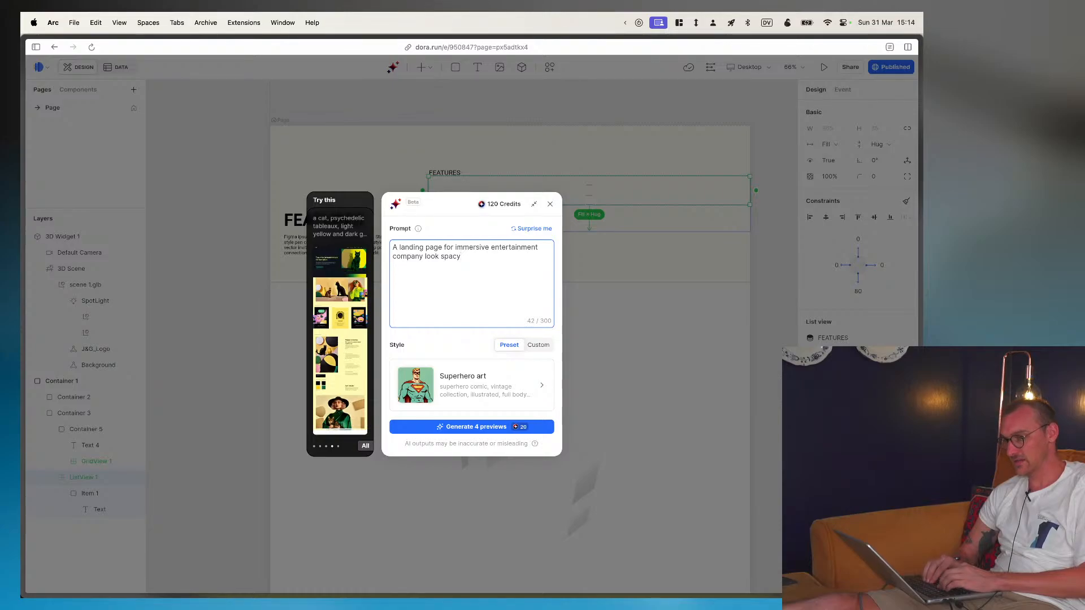
{"action": "key", "text": "BackSpace"}
{"action": "type", "text": "ey"}
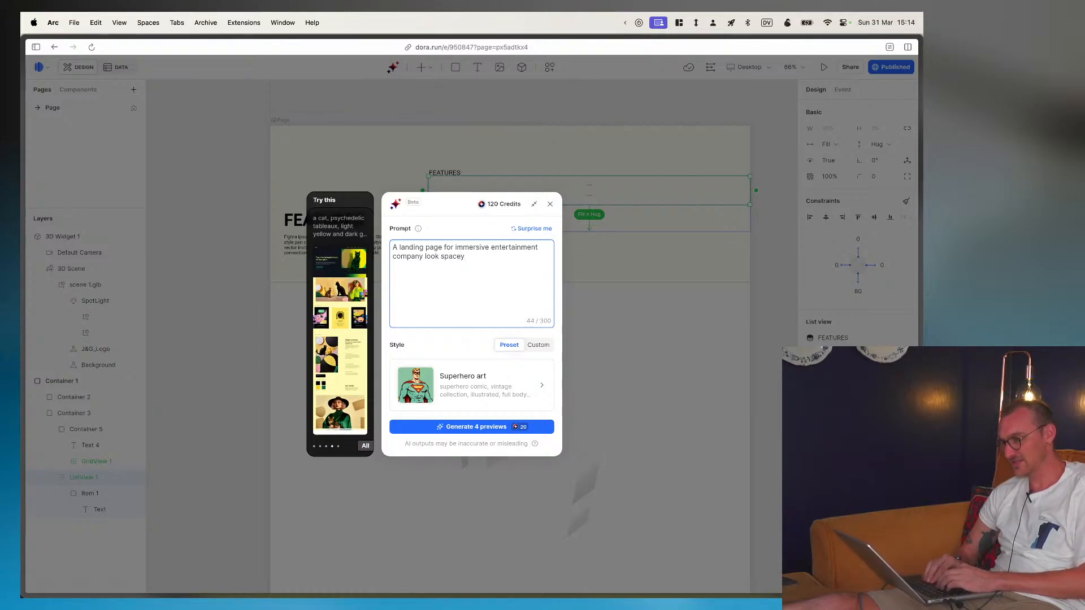
{"action": "type", "text": " and minimal"}
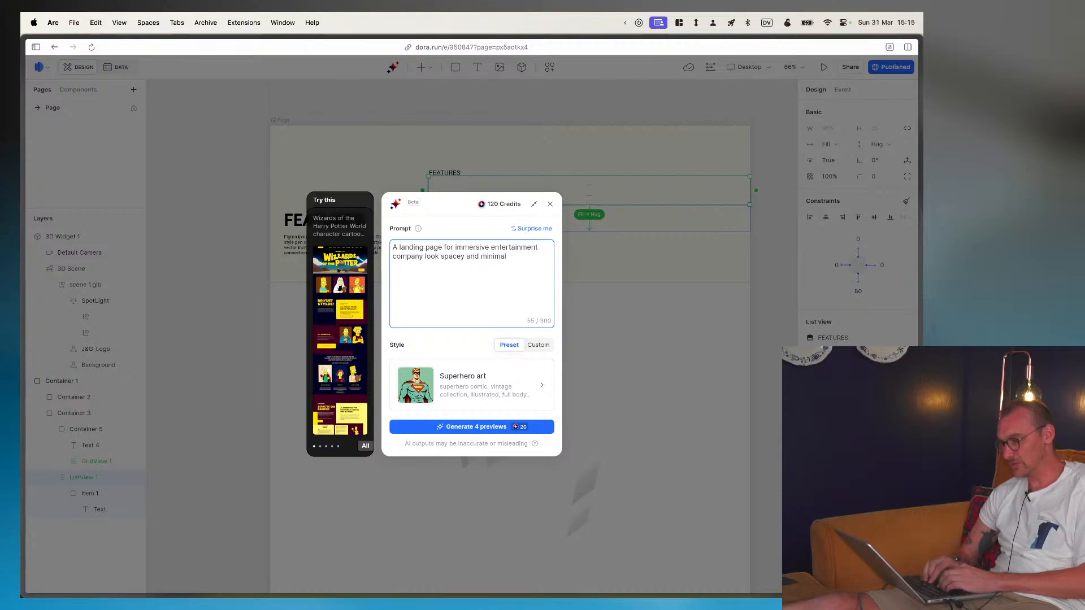
{"action": "left_click", "coordinate": [474, 428]}
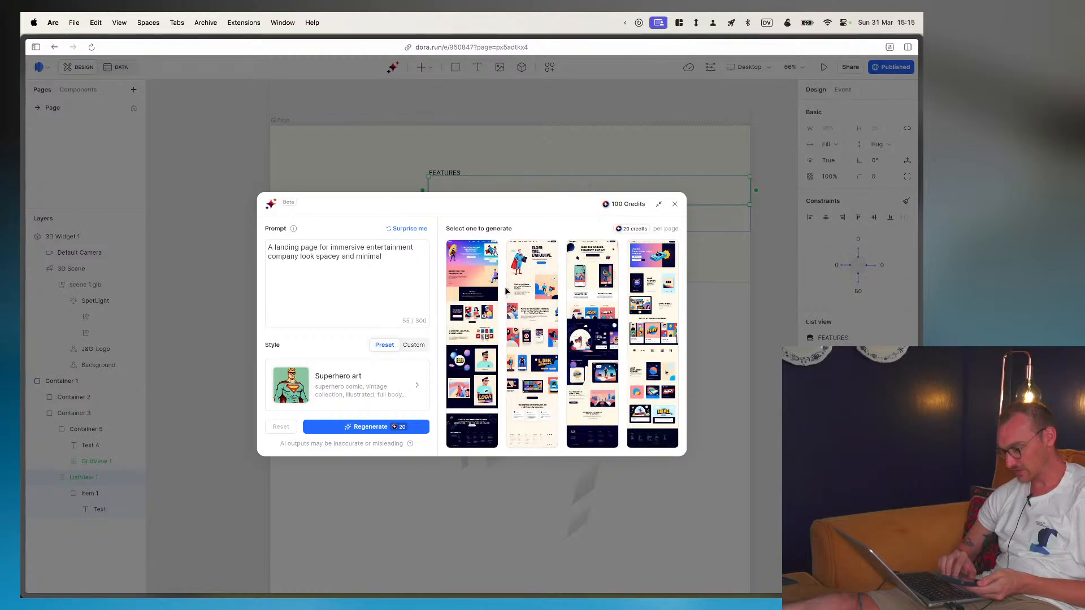
- Generate the full page from the first AI preview and skip the introduction to editing
{"action": "mouse_move", "coordinate": [466, 322]}
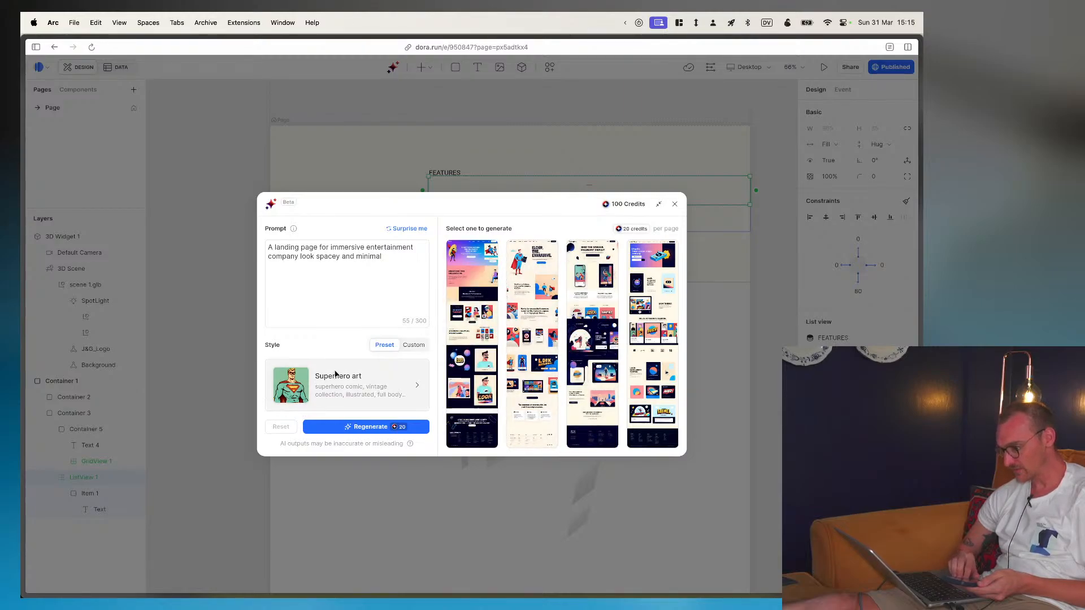
{"action": "mouse_move", "coordinate": [466, 282]}
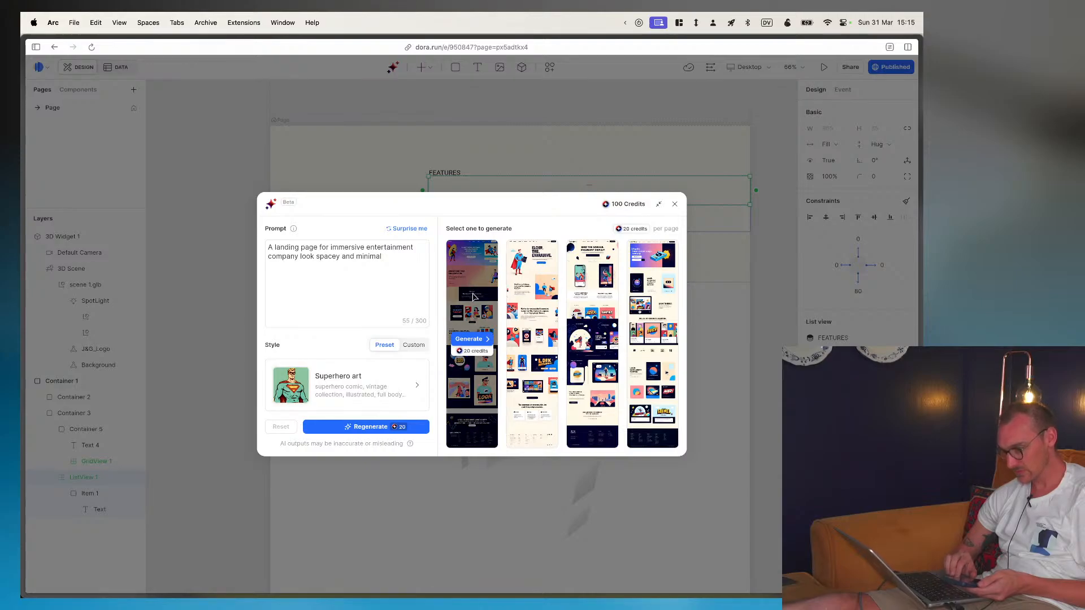
{"action": "left_click", "coordinate": [472, 339]}
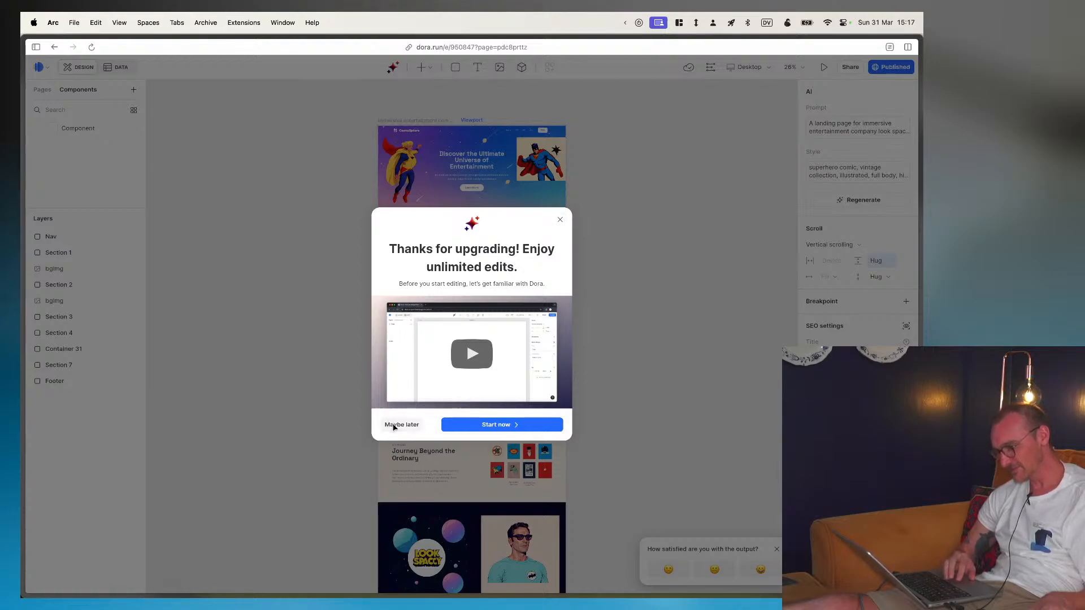
{"action": "left_click", "coordinate": [393, 427]}
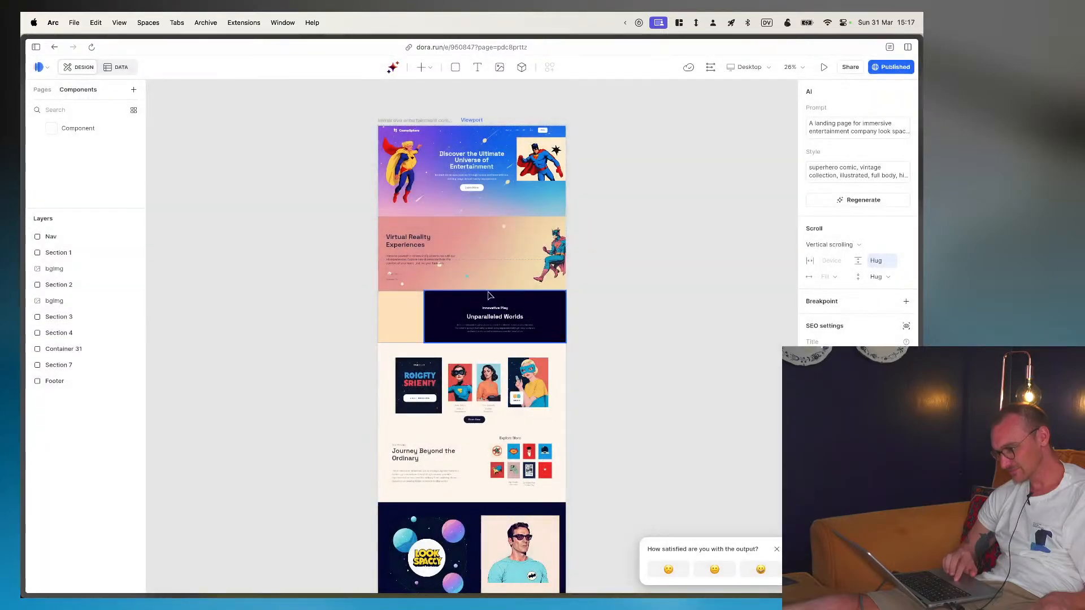
- Look over the generated page's hero section and try to change its background image, cancelling the upgrade offer
{"action": "scroll", "coordinate": [457, 189], "scroll_direction": "up", "scroll_amount": 10}
{"action": "scroll", "coordinate": [457, 189], "scroll_direction": "down", "scroll_amount": 5}
{"action": "scroll", "coordinate": [456, 189], "scroll_direction": "up", "scroll_amount": 3}
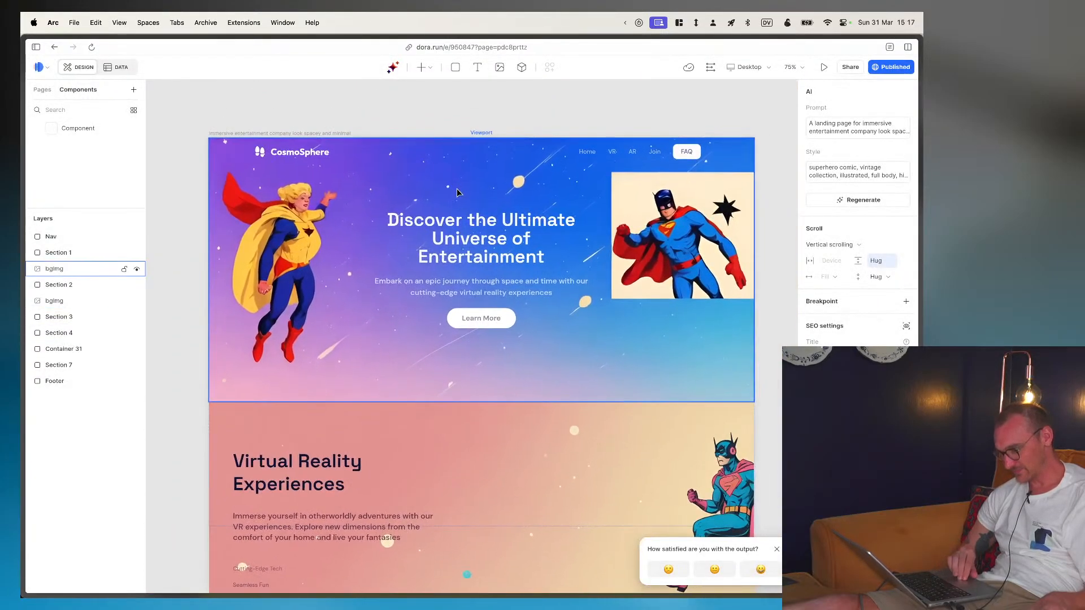
{"action": "double_click", "coordinate": [726, 235]}
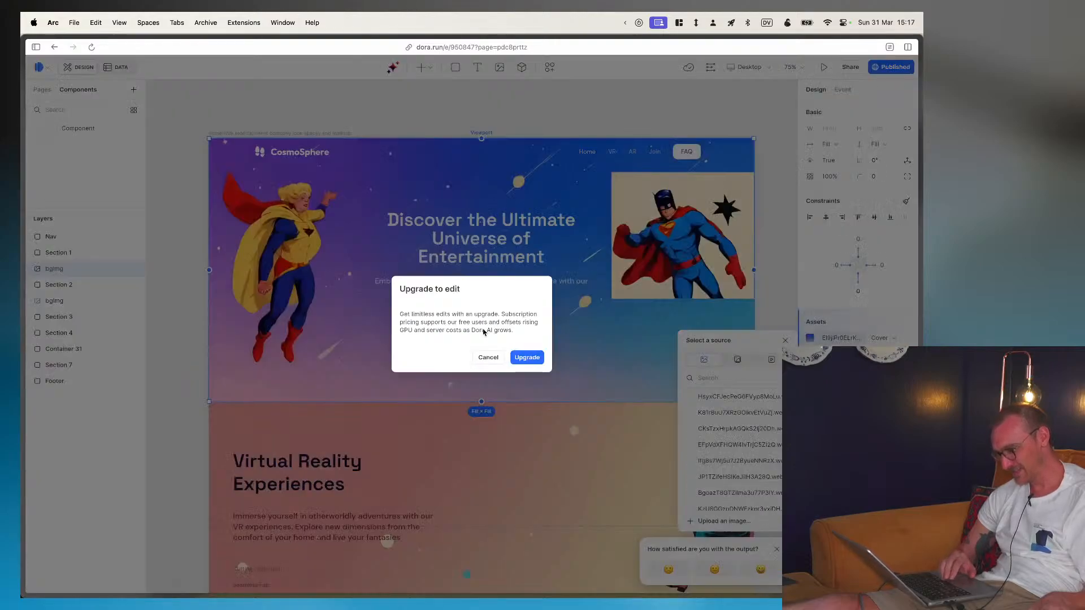
{"action": "left_click", "coordinate": [489, 358]}
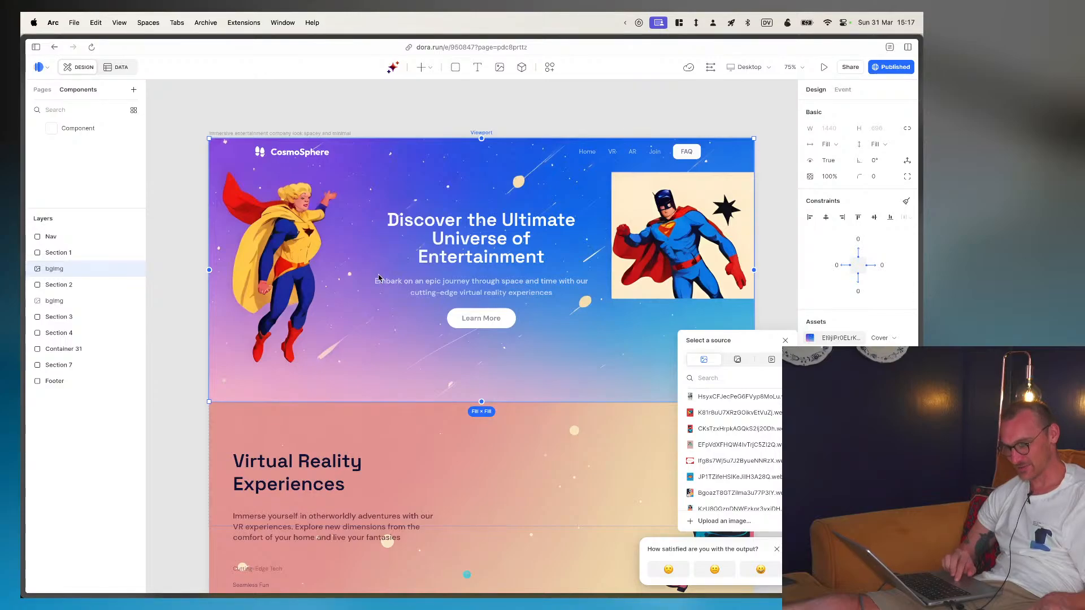
- Expand Section 1 and its Container 2 in the layer tree and select Container 2
{"action": "left_click", "coordinate": [69, 249]}
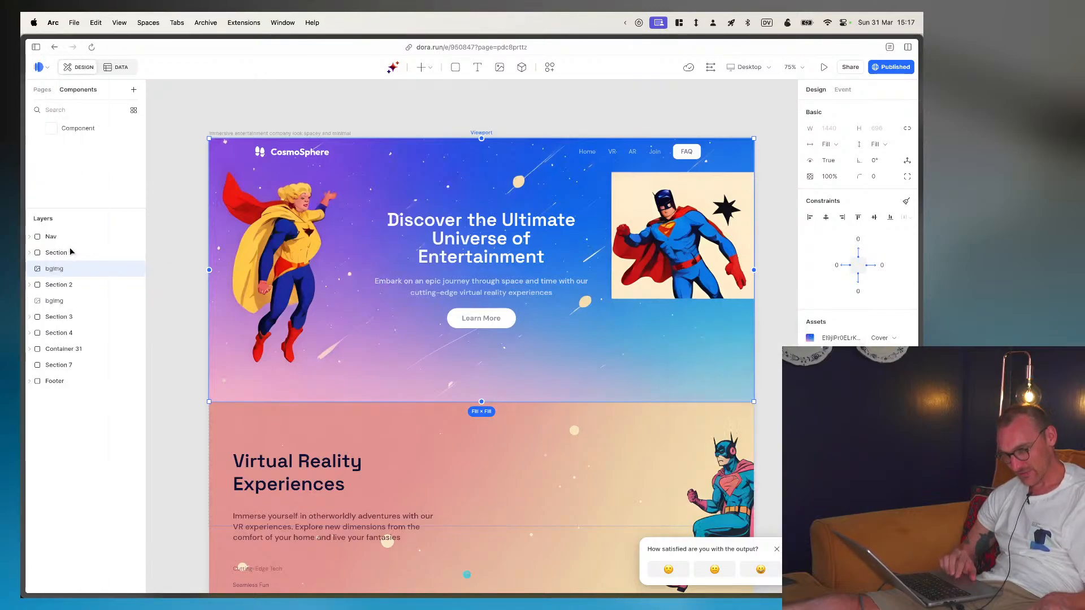
{"action": "left_click", "coordinate": [29, 252]}
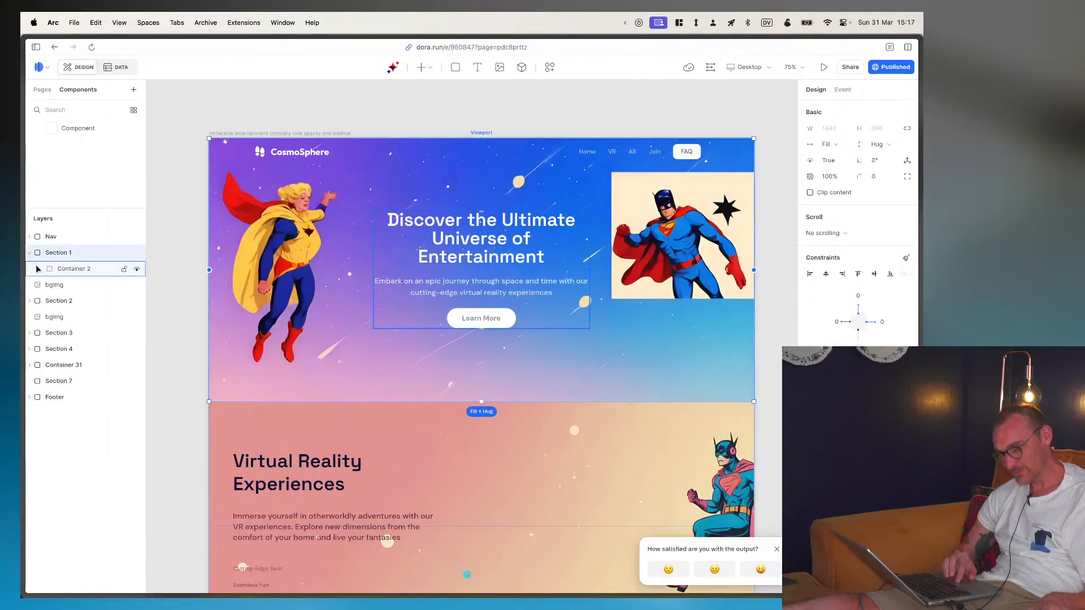
{"action": "left_click", "coordinate": [38, 270]}
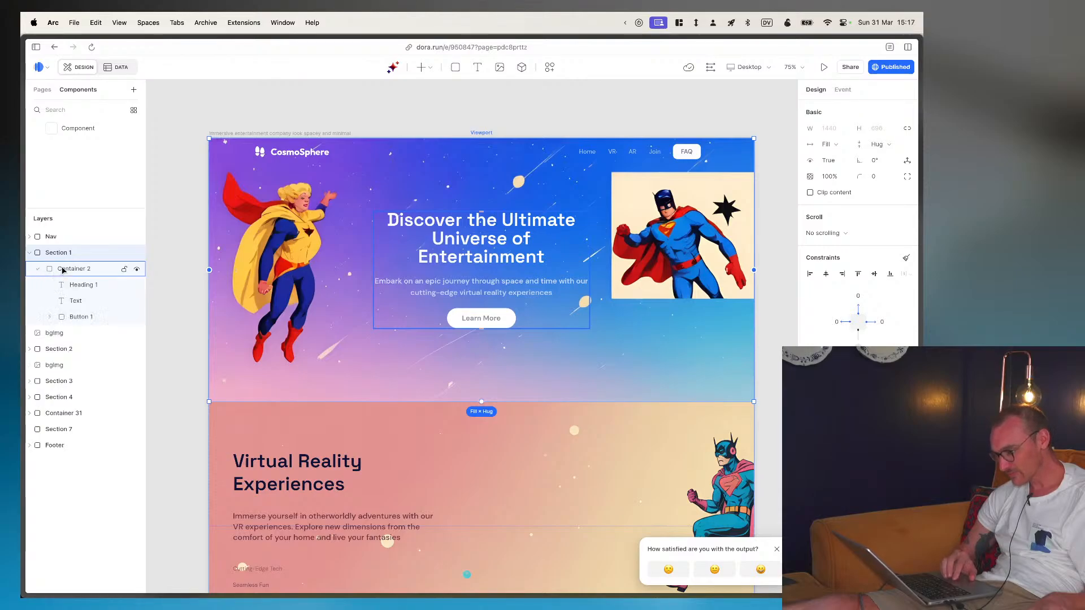
{"action": "left_click", "coordinate": [63, 271]}
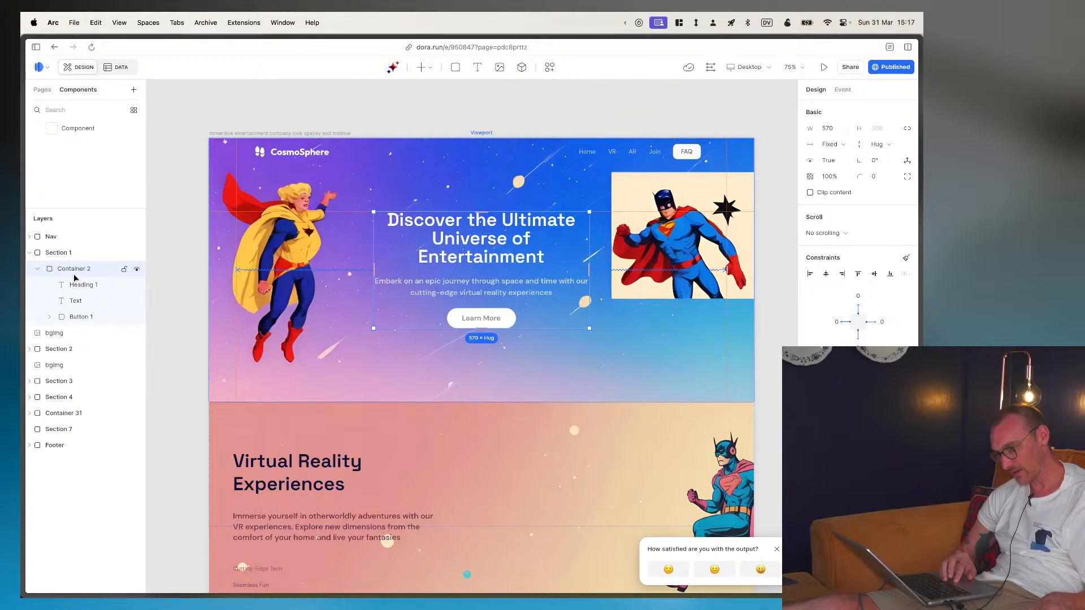
- Try to edit the hero's description text and stretch Container 2 downward, cancelling the upgrade offer
{"action": "scroll", "coordinate": [396, 262], "scroll_direction": "left", "scroll_amount": 1}
{"action": "double_click", "coordinate": [514, 291]}
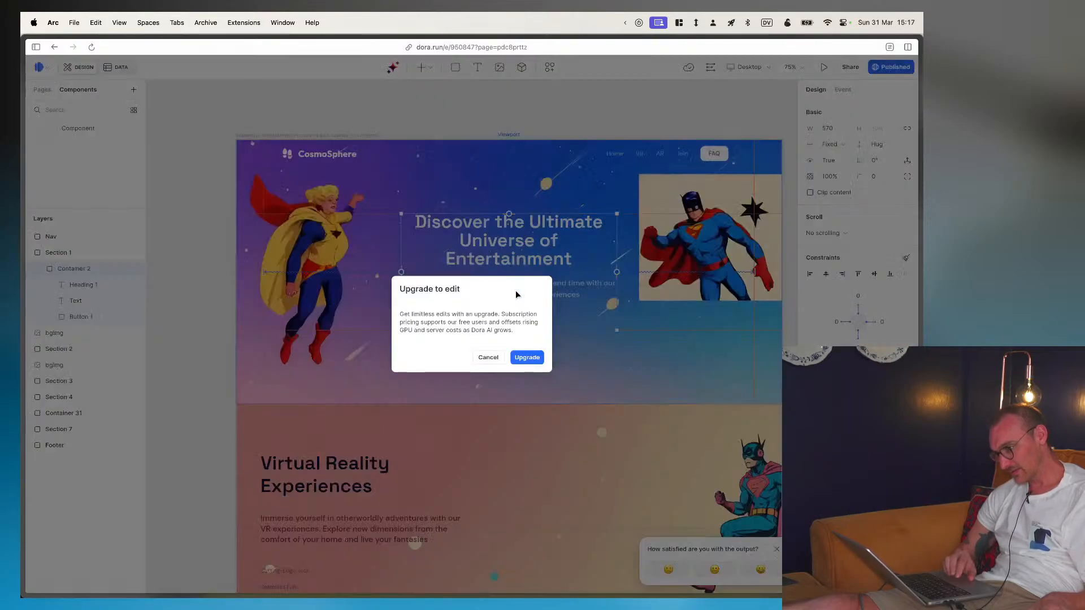
{"action": "left_click", "coordinate": [488, 356]}
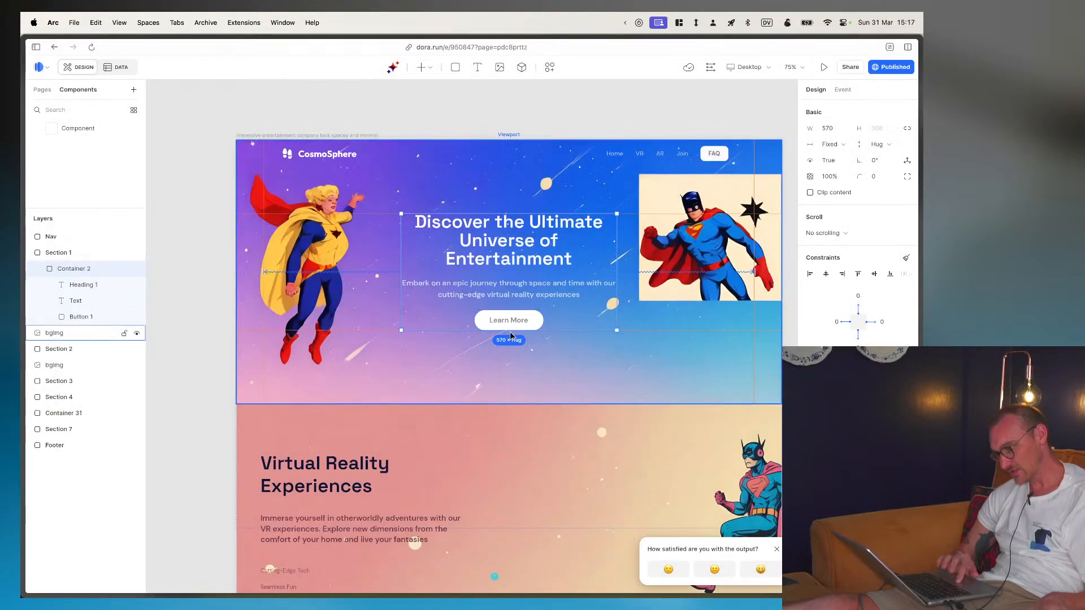
{"action": "left_click_drag", "start_coordinate": [508, 330], "coordinate": [510, 367]}
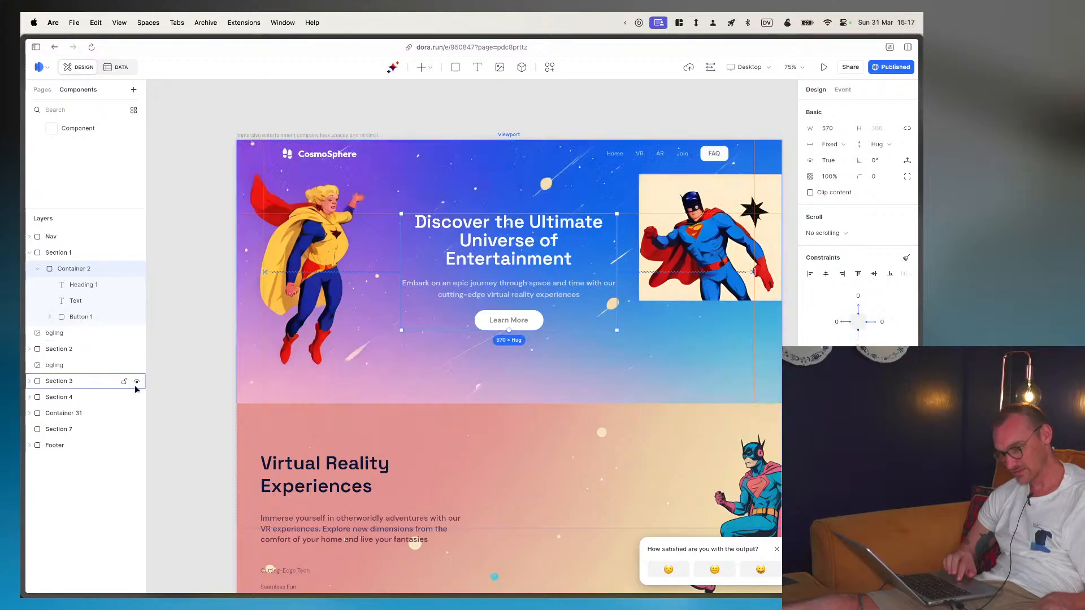
- Examine the hero's layer structure, checking the heading, text, Button 1 with its label, Container 2 and Section 1
{"action": "left_click", "coordinate": [82, 286]}
{"action": "left_click", "coordinate": [84, 301]}
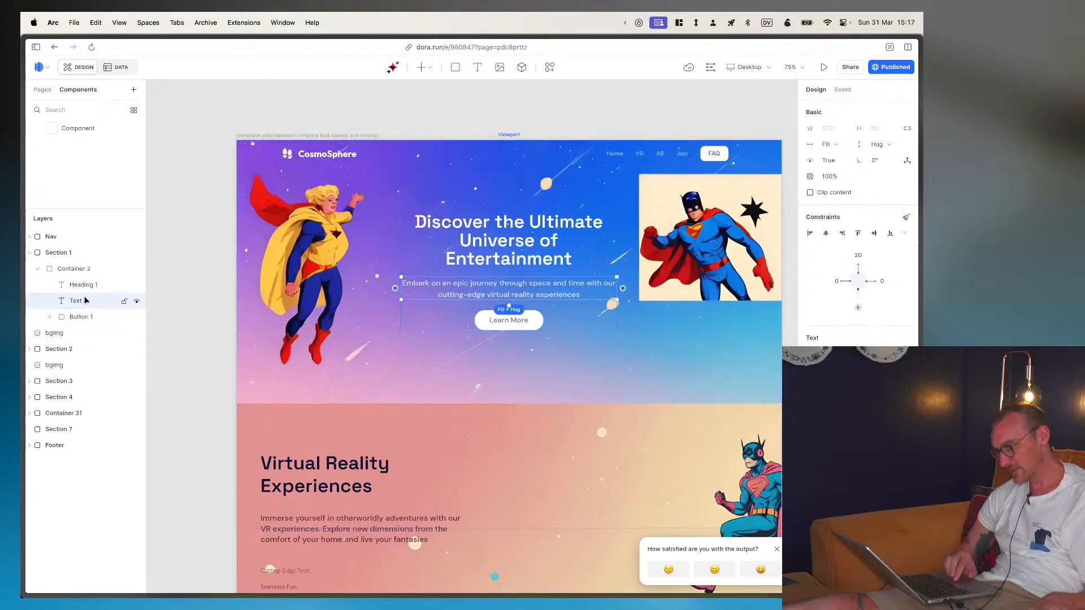
{"action": "left_click", "coordinate": [81, 317]}
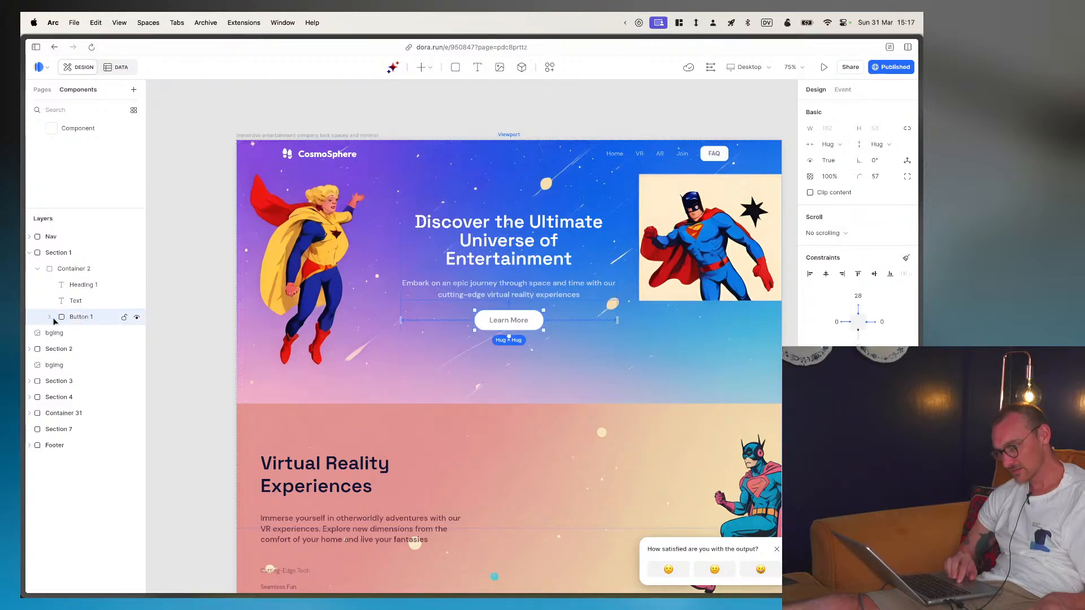
{"action": "left_click", "coordinate": [50, 317]}
{"action": "left_click", "coordinate": [81, 333]}
{"action": "left_click", "coordinate": [81, 333]}
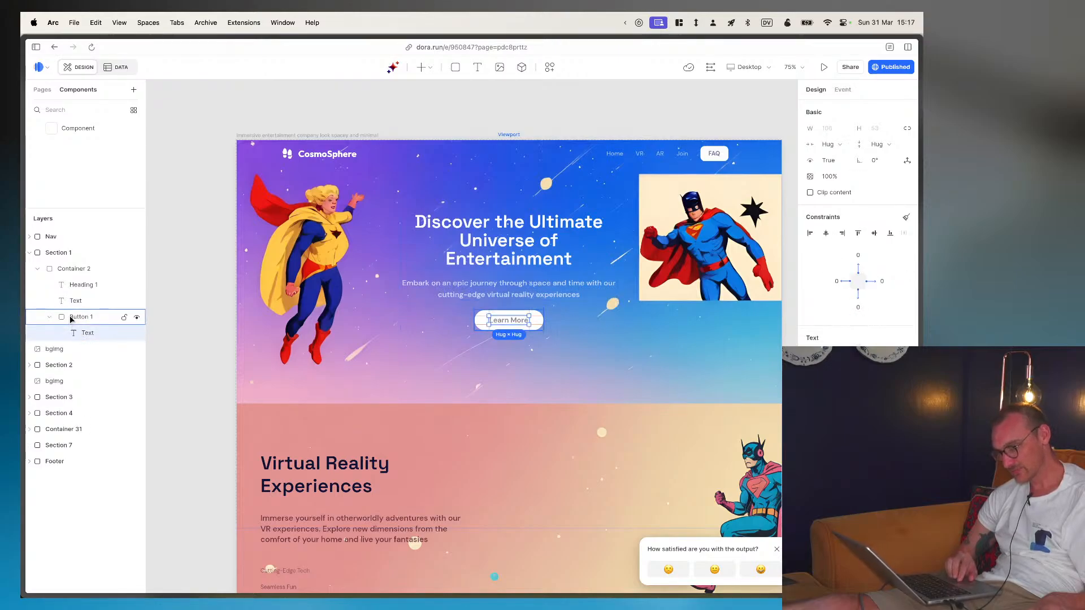
{"action": "left_click", "coordinate": [70, 318]}
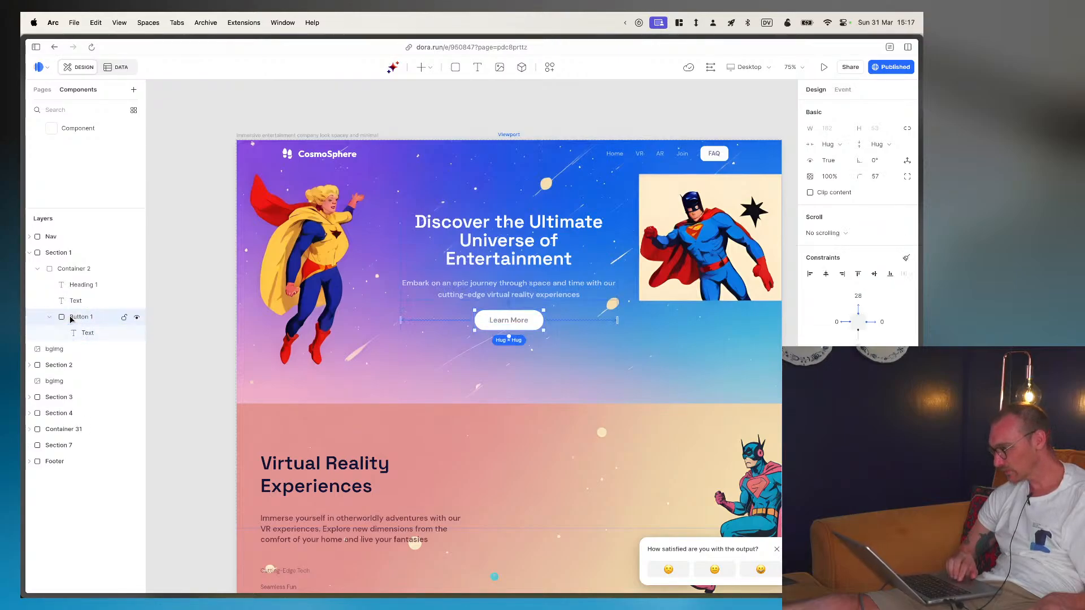
{"action": "left_click", "coordinate": [69, 302]}
{"action": "left_click", "coordinate": [68, 283]}
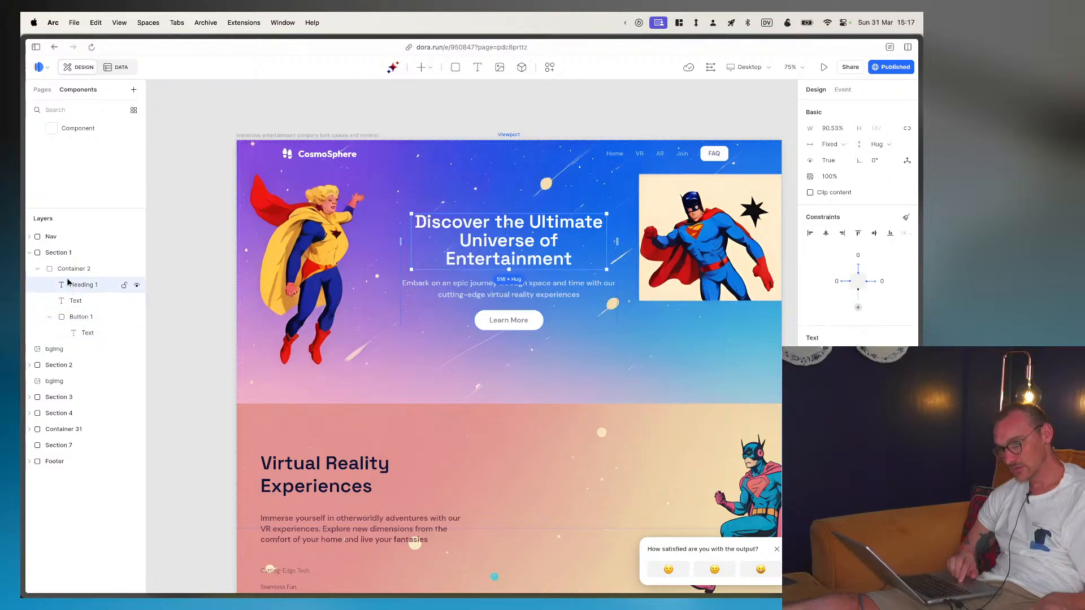
{"action": "left_click", "coordinate": [67, 271]}
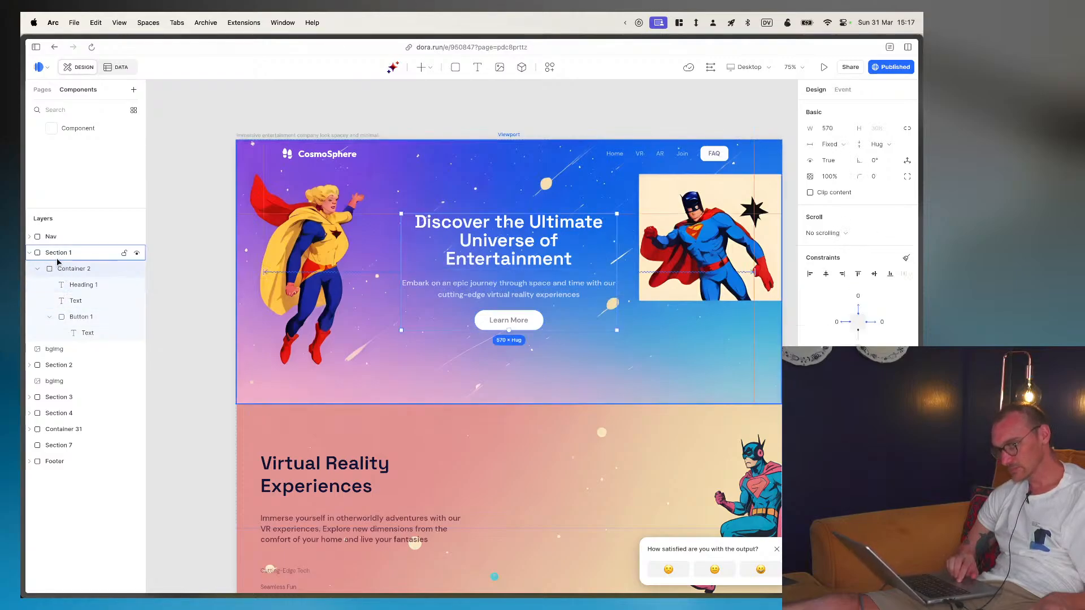
{"action": "left_click", "coordinate": [57, 255]}
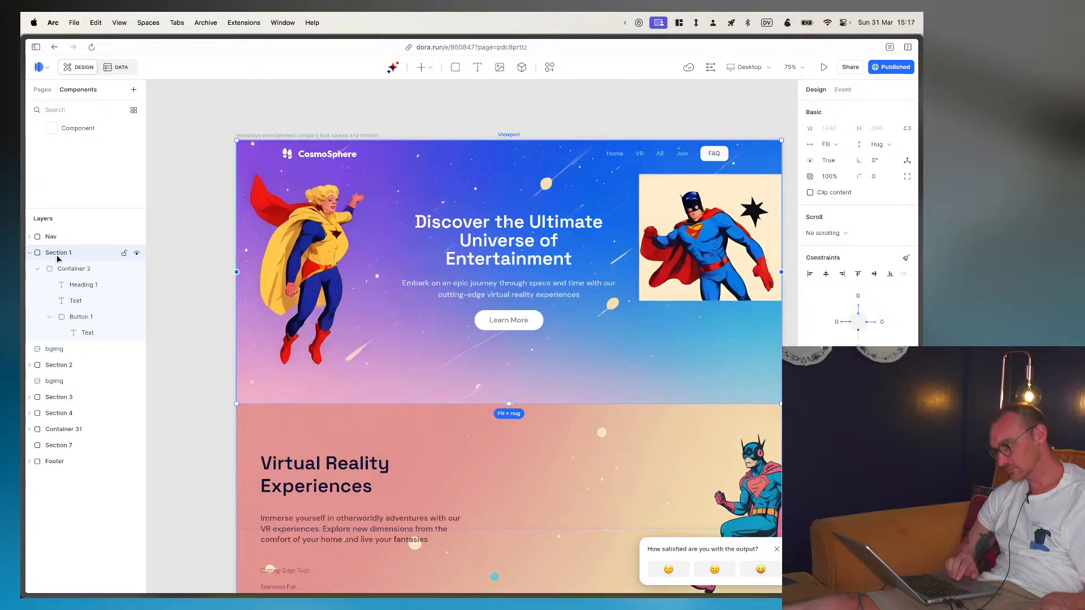
- Look over the sections below the hero and check the AI generator's Custom style option, closing the generator without creating previews
{"action": "scroll", "coordinate": [205, 325], "scroll_direction": "right", "scroll_amount": 1}
{"action": "scroll", "coordinate": [205, 325], "scroll_direction": "down", "scroll_amount": 1}
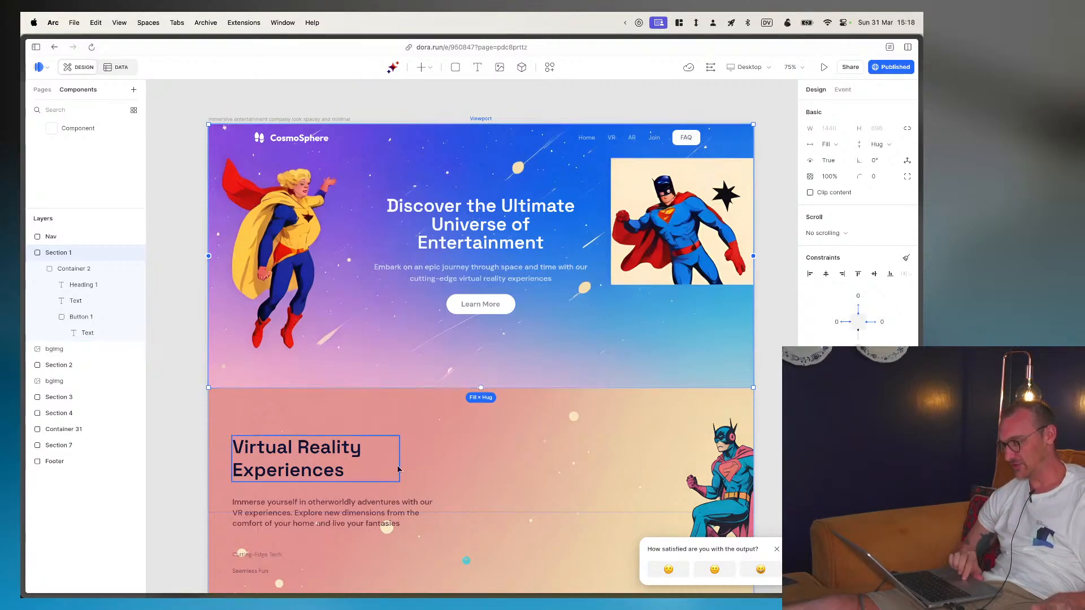
{"action": "scroll", "coordinate": [398, 469], "scroll_direction": "down", "scroll_amount": 3}
{"action": "scroll", "coordinate": [398, 469], "scroll_direction": "down", "scroll_amount": 3}
{"action": "scroll", "coordinate": [397, 469], "scroll_direction": "right", "scroll_amount": 2}
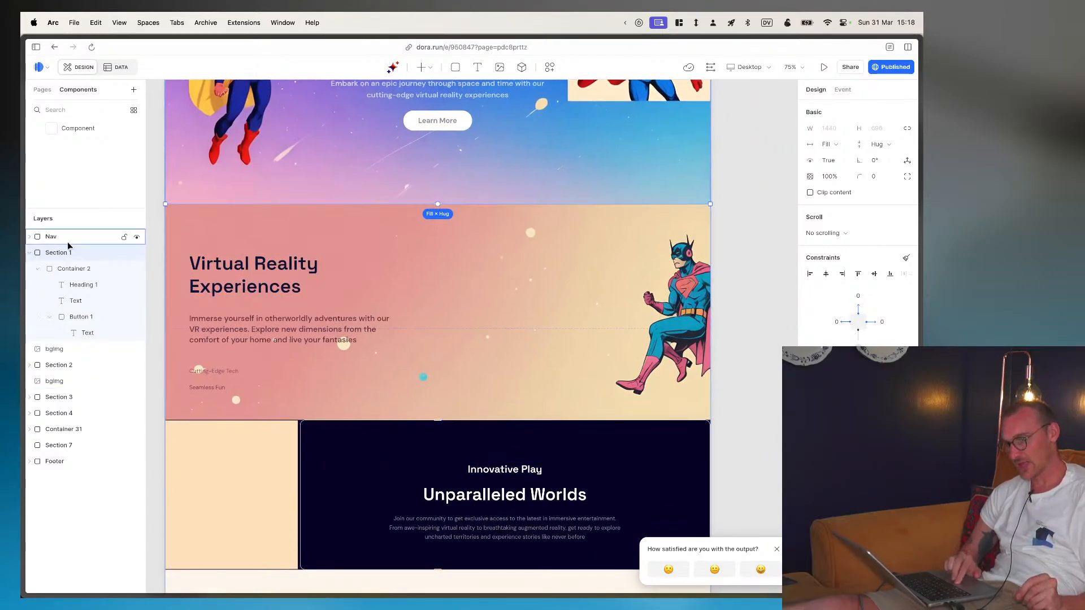
{"action": "left_click", "coordinate": [394, 67]}
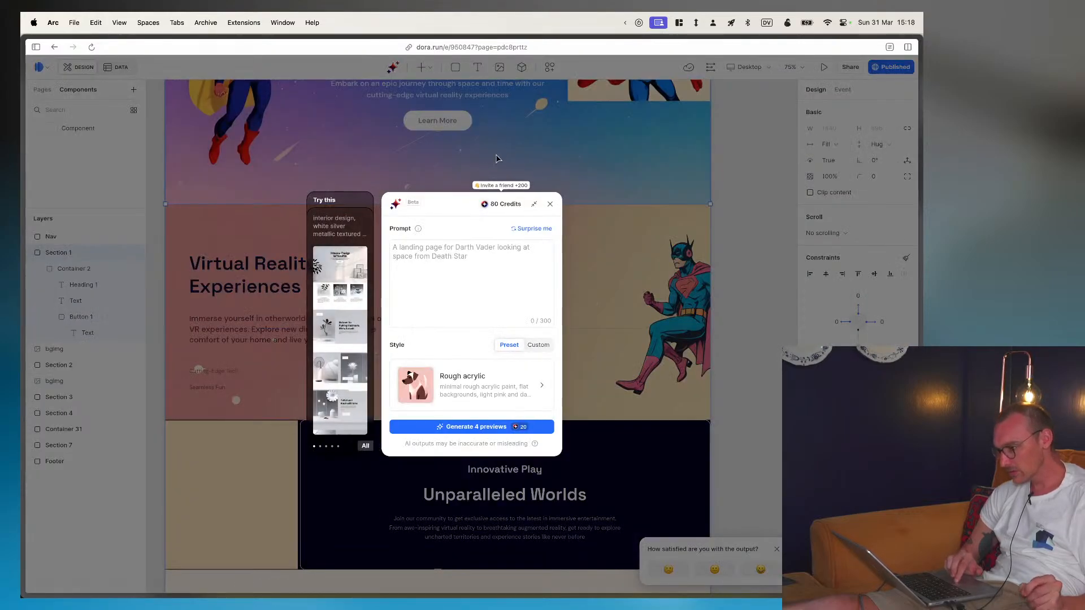
{"action": "left_click", "coordinate": [540, 346]}
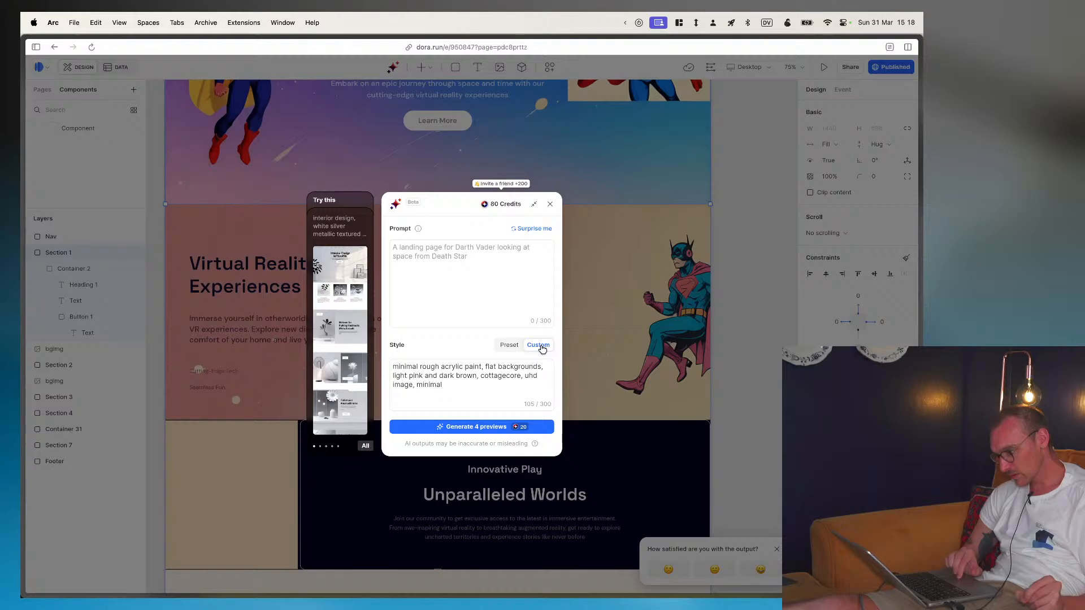
{"action": "left_click", "coordinate": [510, 345]}
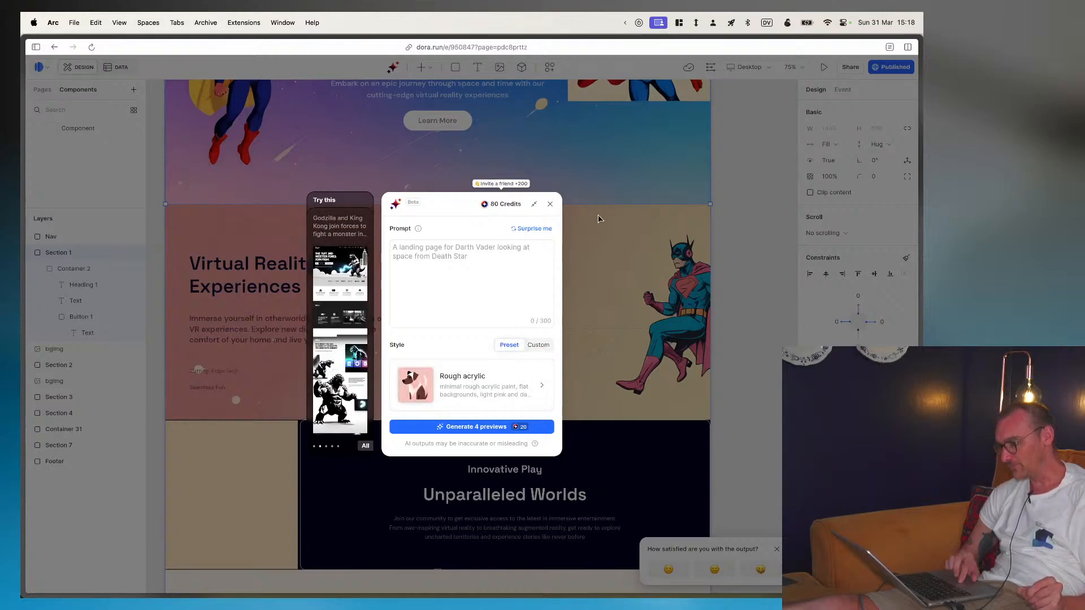
{"action": "left_click", "coordinate": [551, 204]}
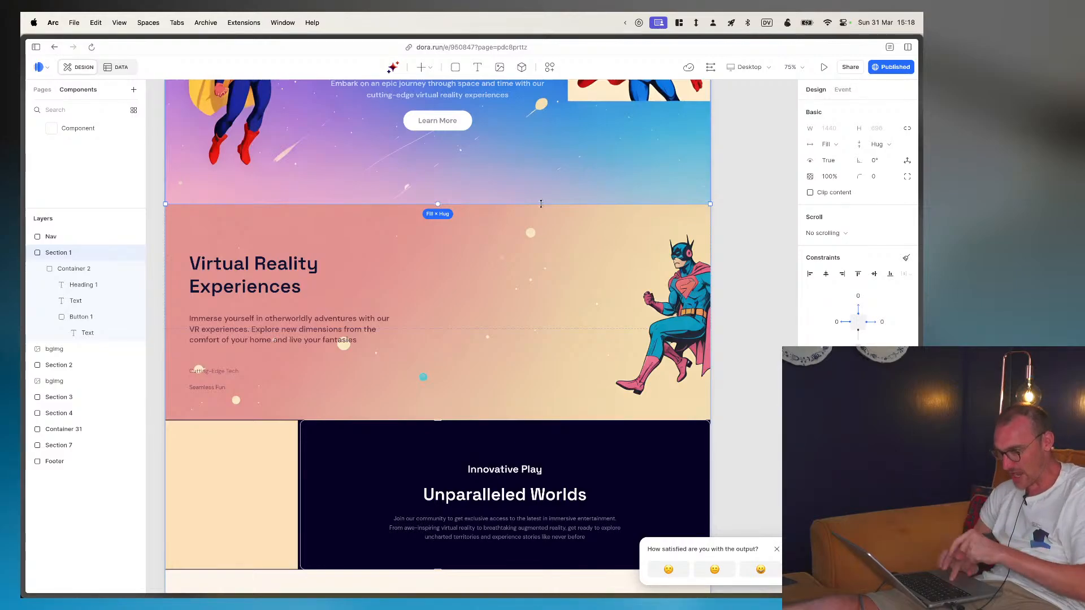
- Try to delete the Virtual Reality section's background image, cancel the upgrade offer, and toggle that layer's visibility off and on
{"action": "left_click", "coordinate": [443, 242]}
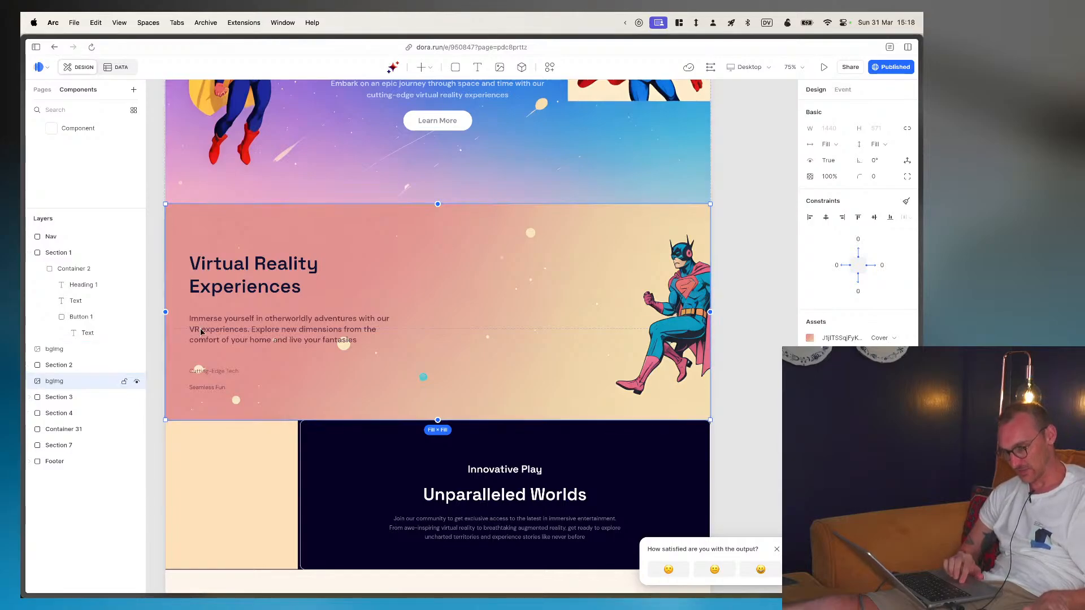
{"action": "key", "text": "BackSpace"}
{"action": "left_click", "coordinate": [488, 357]}
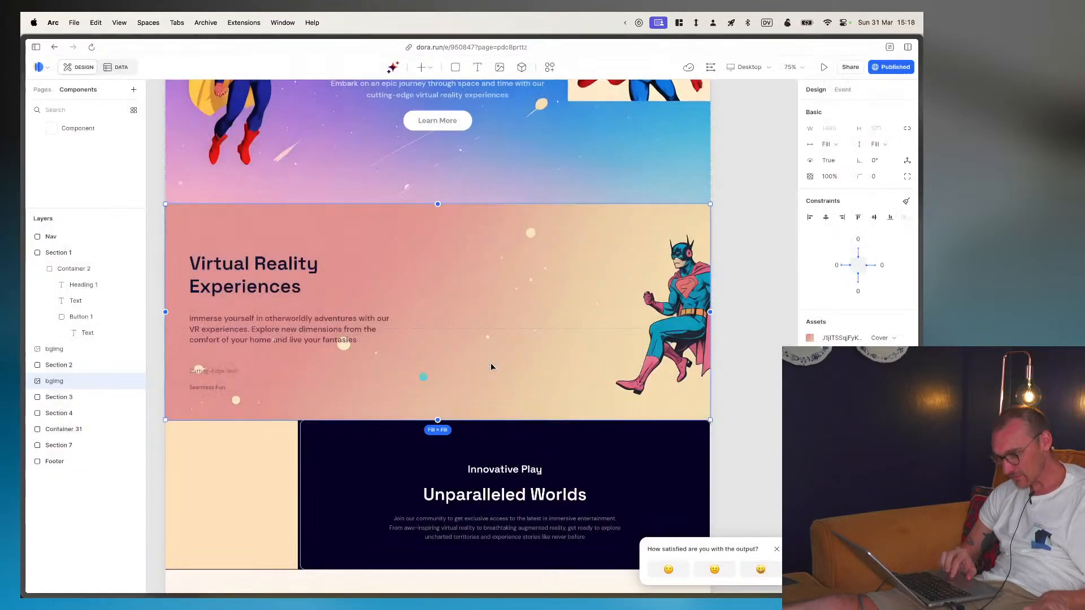
{"action": "left_click", "coordinate": [136, 382]}
{"action": "left_click", "coordinate": [137, 380]}
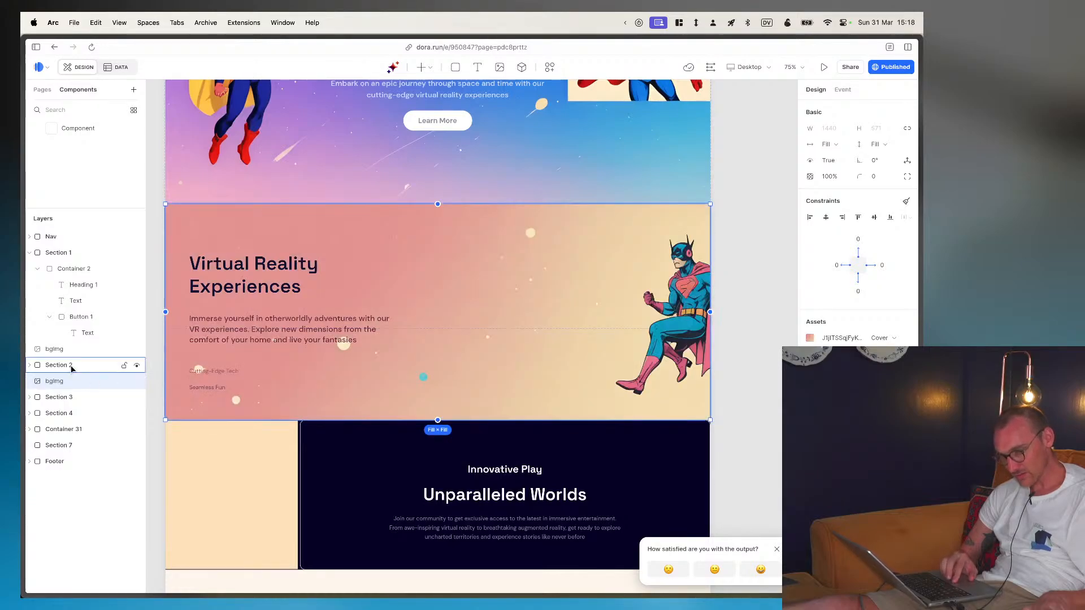
- Examine Section 2's layer structure, expanding Container 4 and checking its heading and three text layers
{"action": "left_click", "coordinate": [72, 367]}
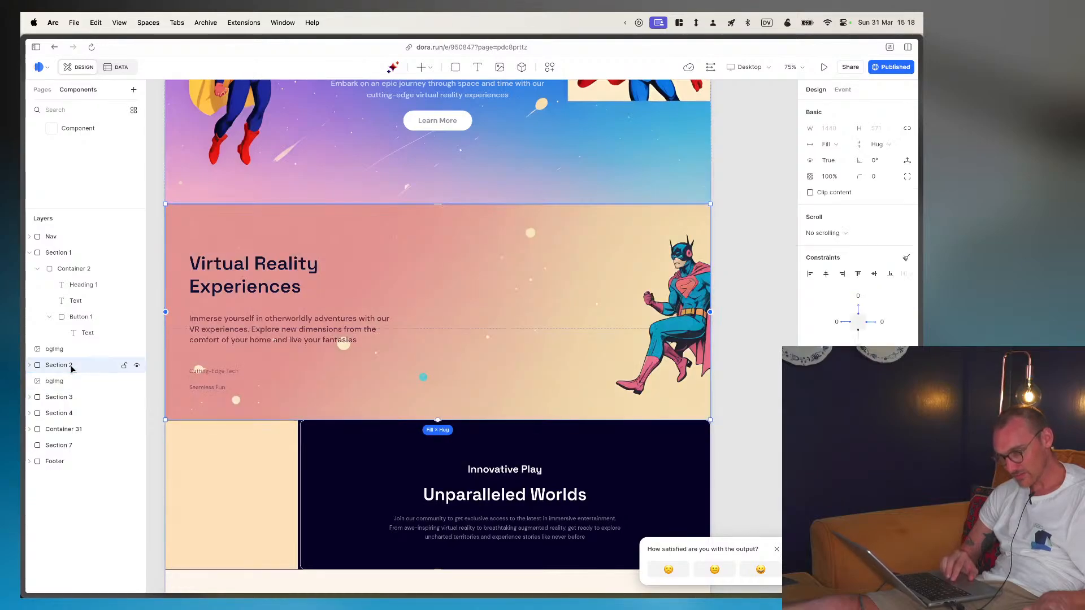
{"action": "left_click", "coordinate": [30, 365]}
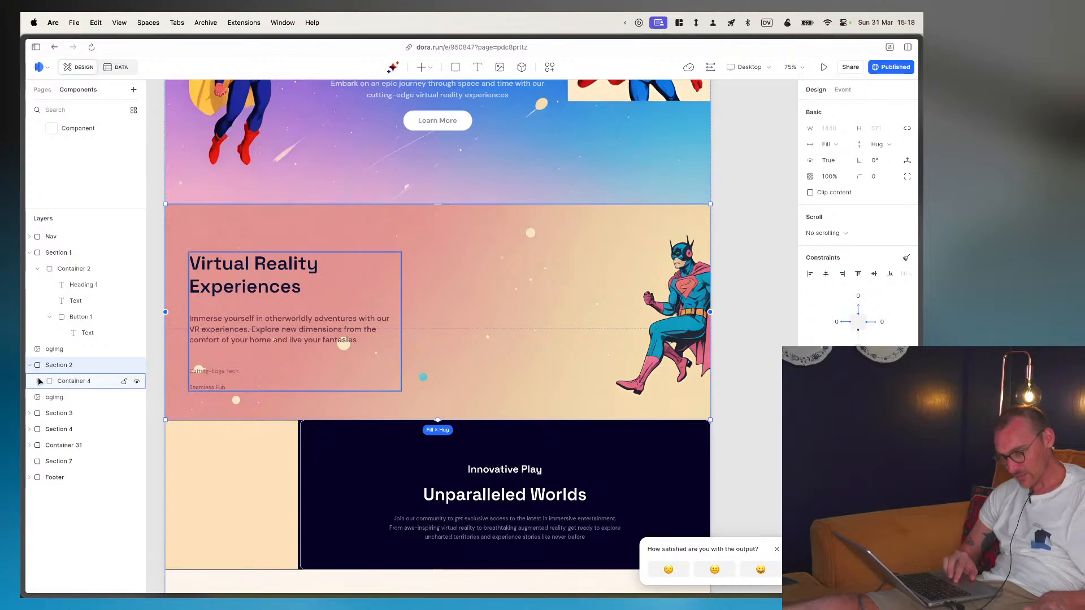
{"action": "left_click", "coordinate": [39, 382]}
{"action": "left_click", "coordinate": [75, 397]}
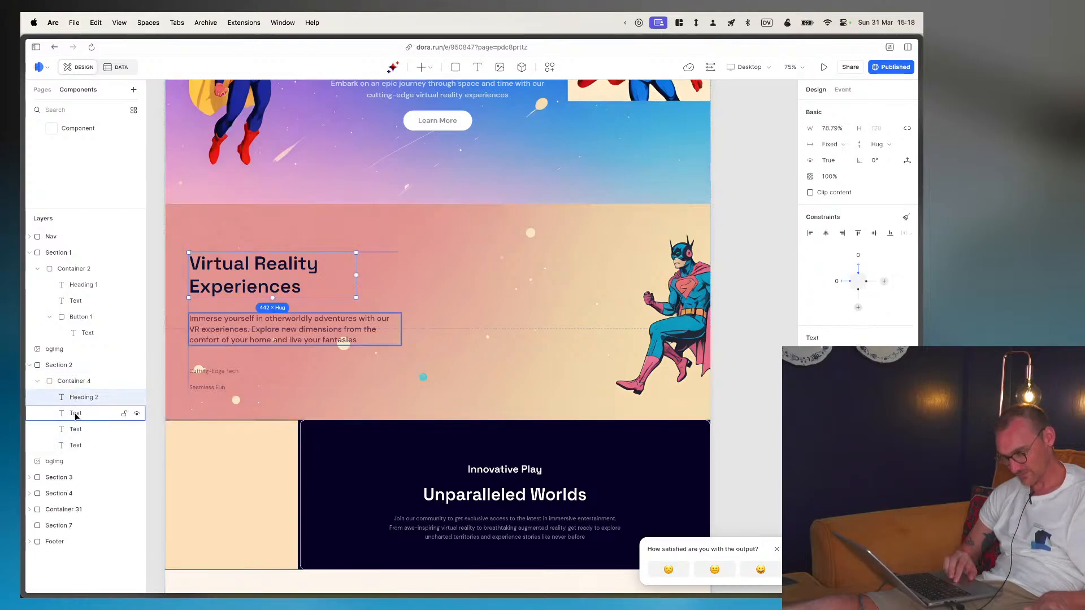
{"action": "left_click", "coordinate": [76, 414]}
{"action": "left_click", "coordinate": [77, 430]}
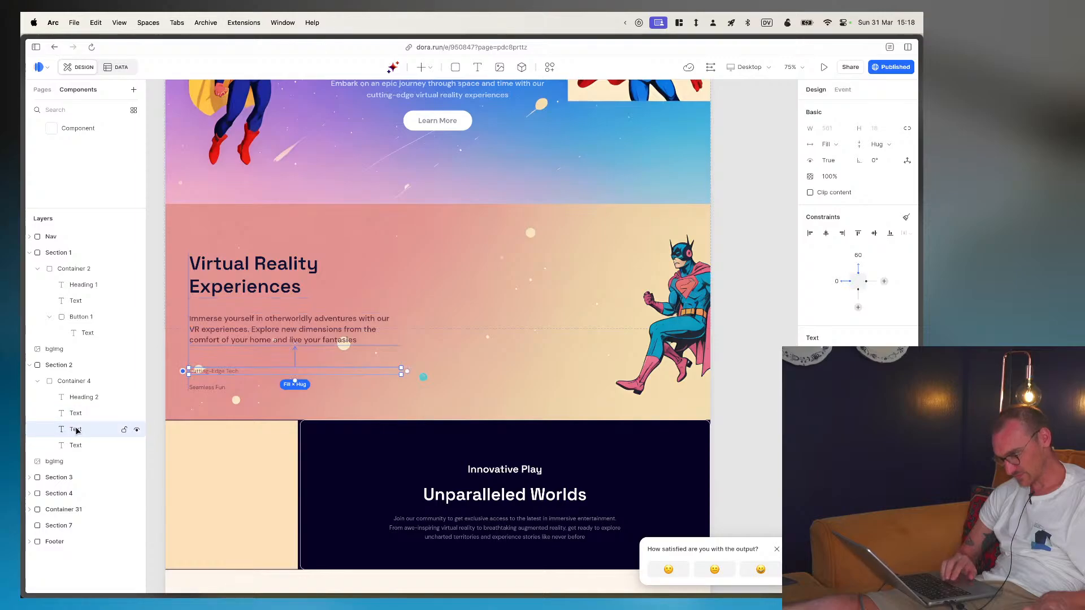
{"action": "left_click", "coordinate": [77, 446]}
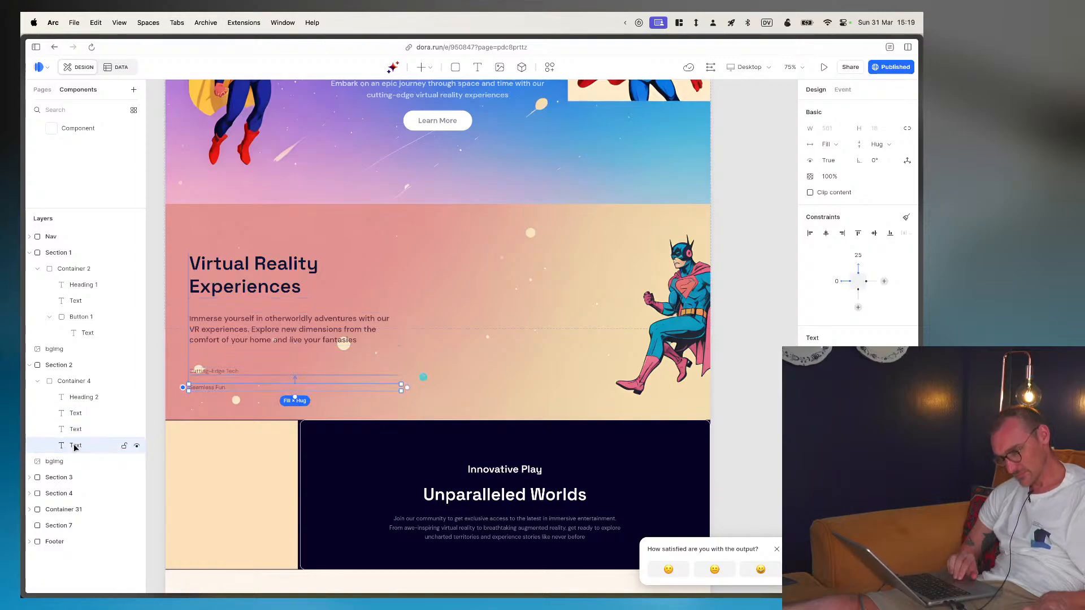
{"action": "left_click", "coordinate": [79, 382]}
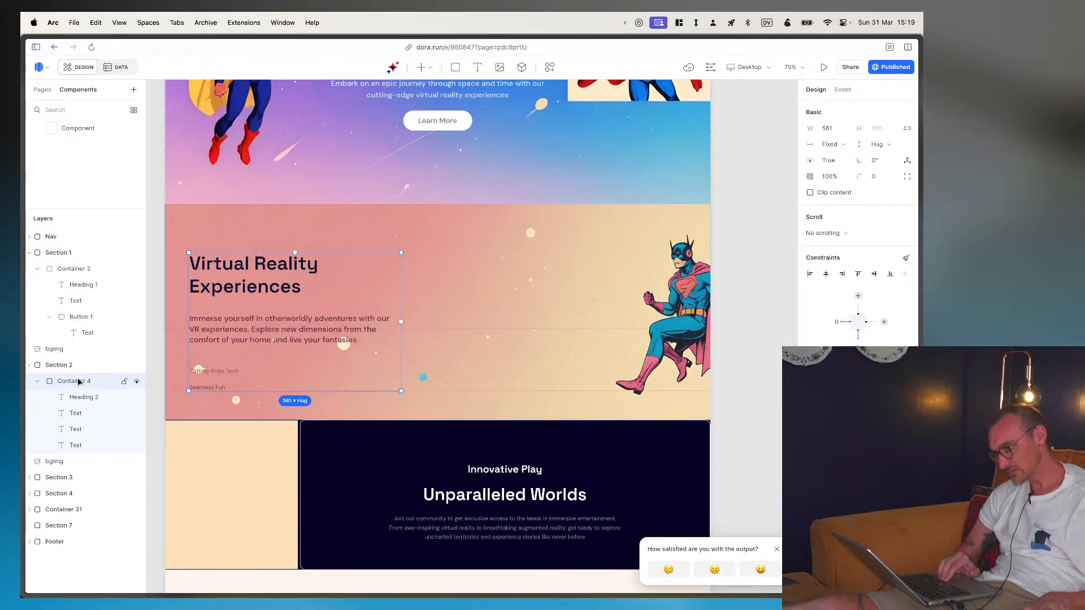
- Open the published zgqjtjiy.dora.run site to view it and return to the page editor
{"action": "left_click", "coordinate": [885, 67]}
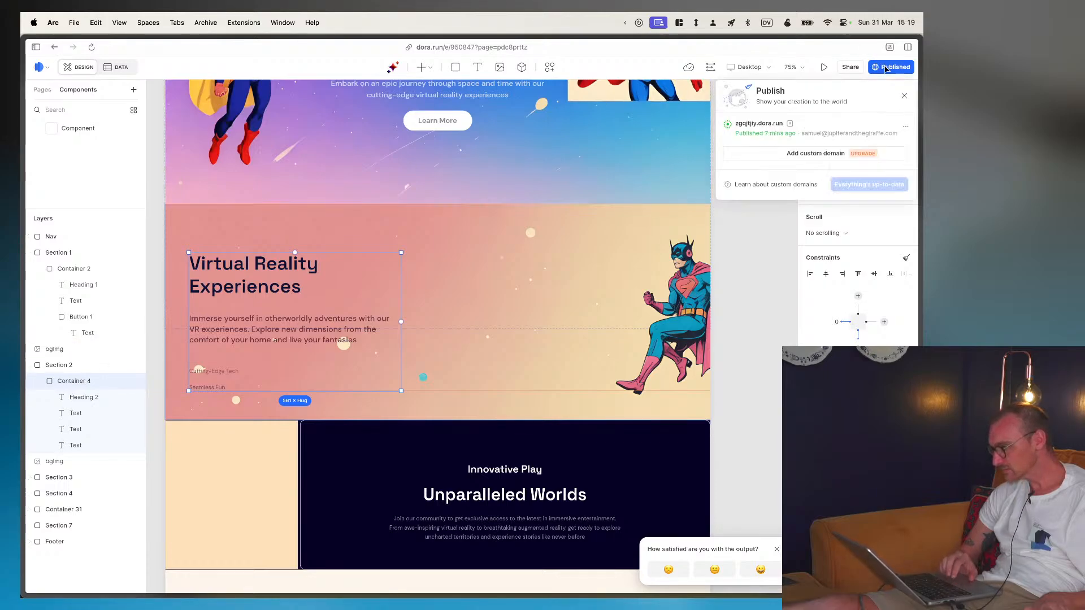
{"action": "left_click", "coordinate": [790, 125]}
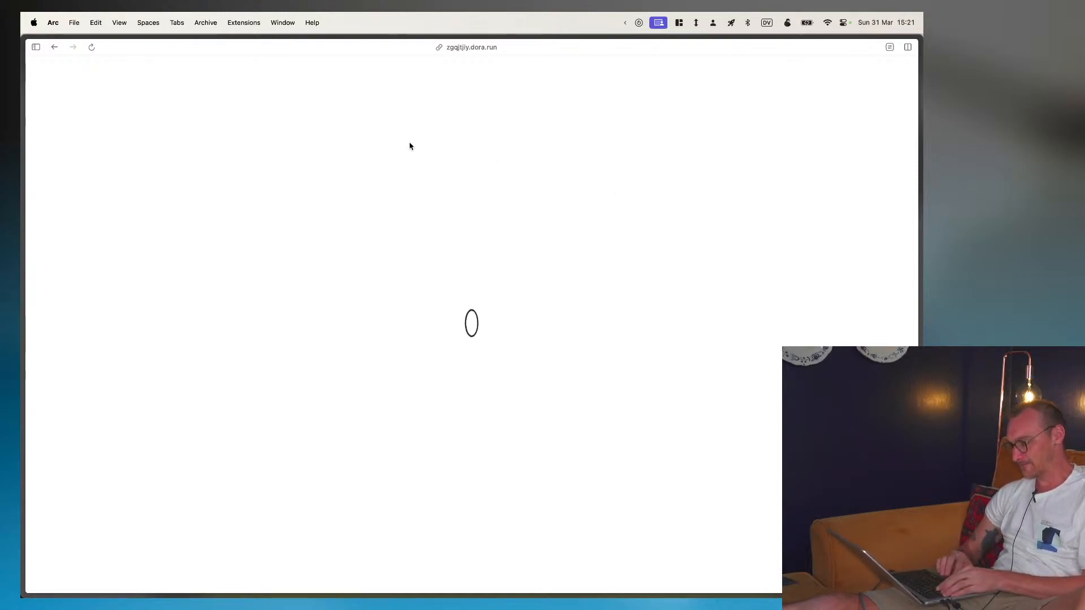
{"action": "key", "text": "super+Tab"}
{"action": "key", "text": "ctrl+Tab"}
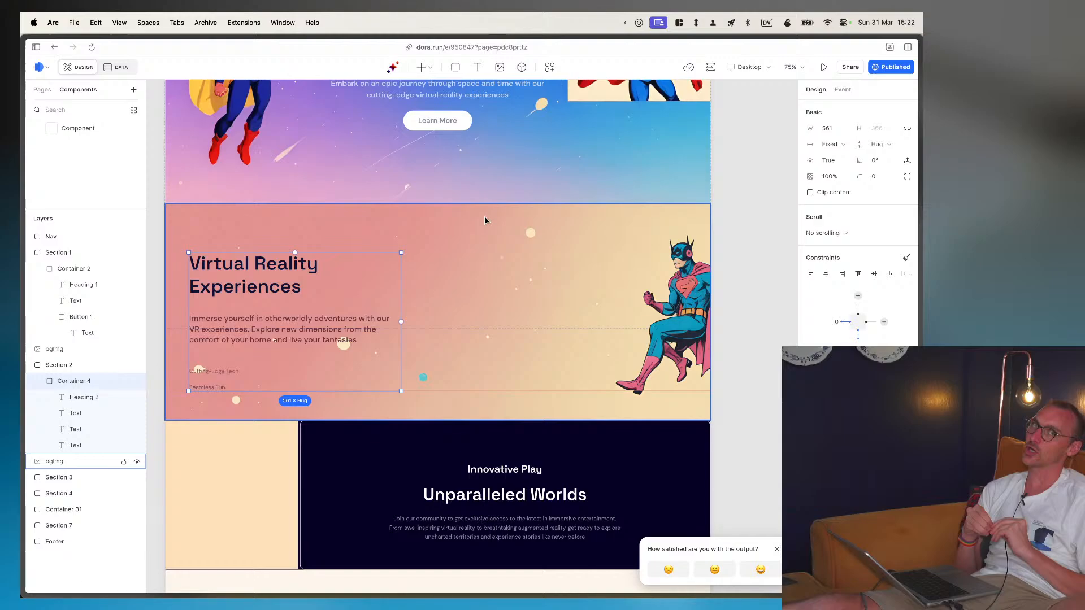
- Switch to OBS Studio and select the Me scene
{"action": "key", "text": "super+shift+Tab"}
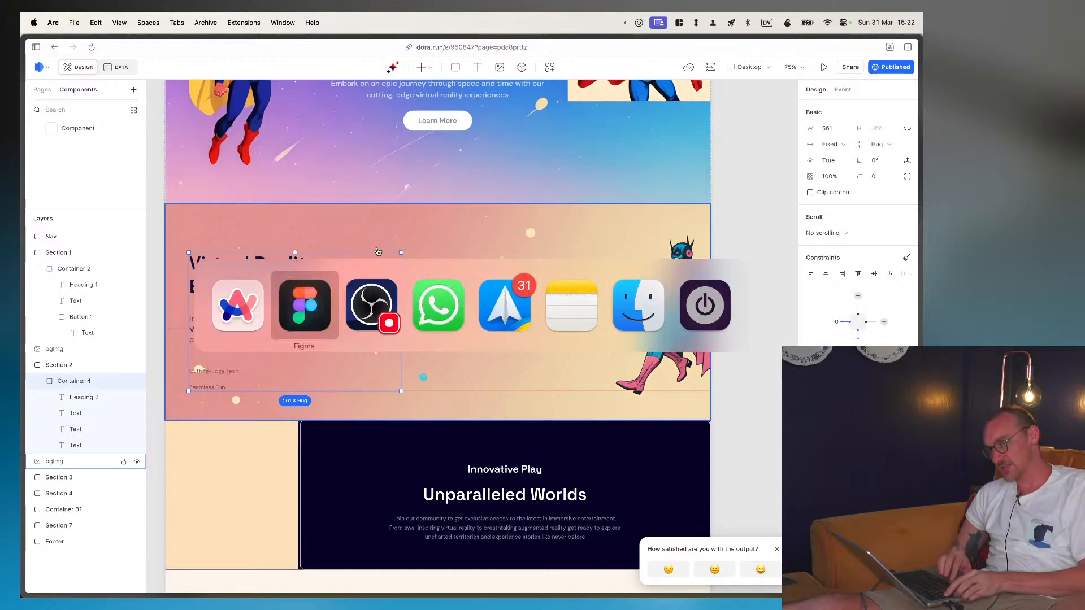
{"action": "left_click", "coordinate": [250, 401]}
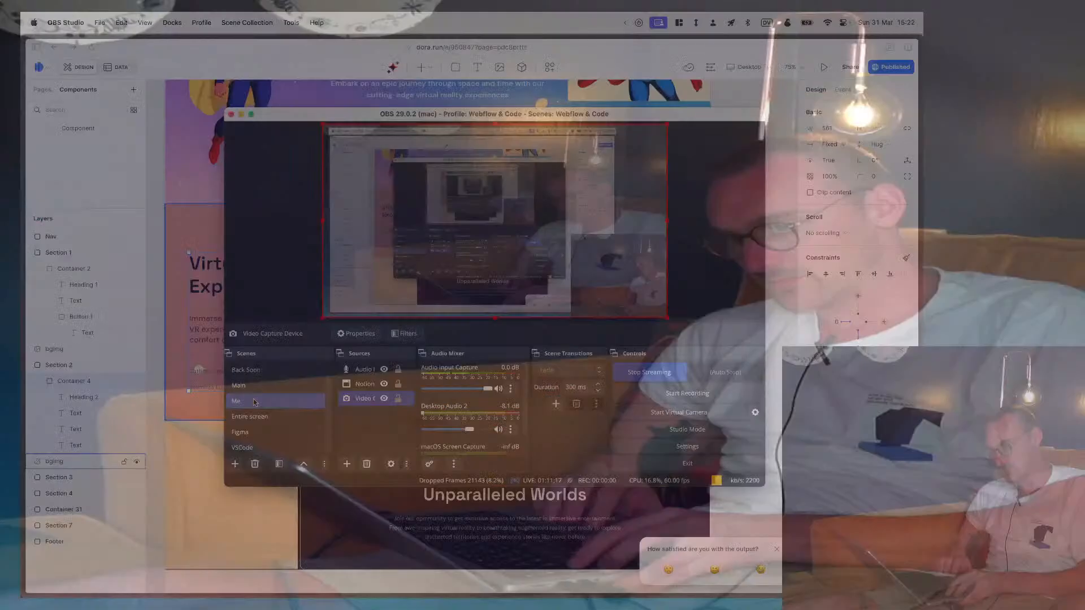